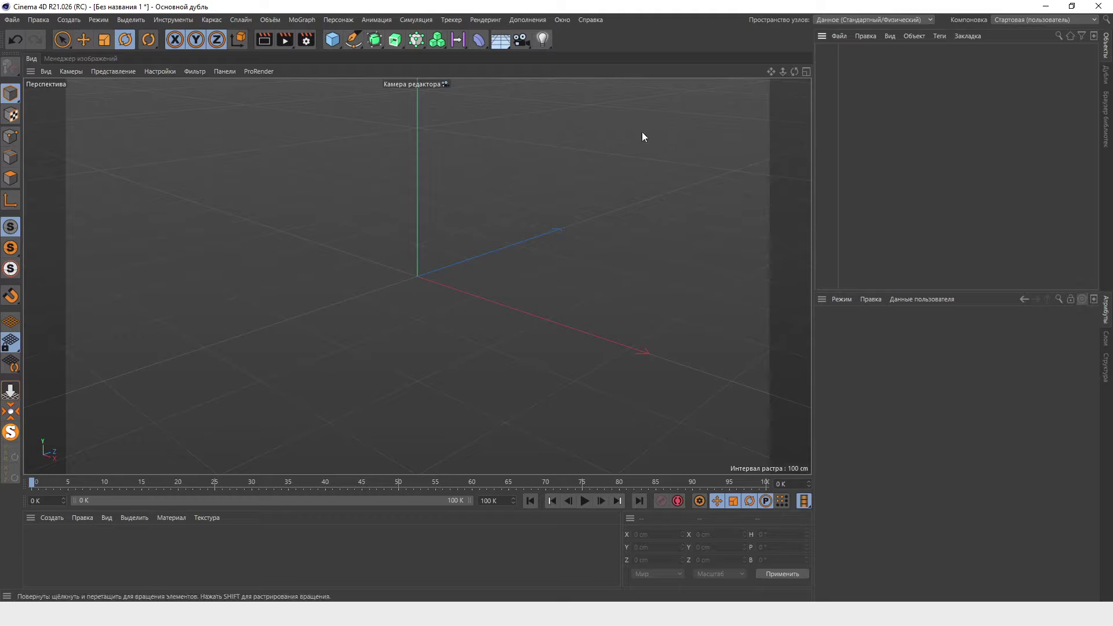
Add a cube and stretch it upward to a Size Y of about 575.725 cm.
left_click(331, 44)
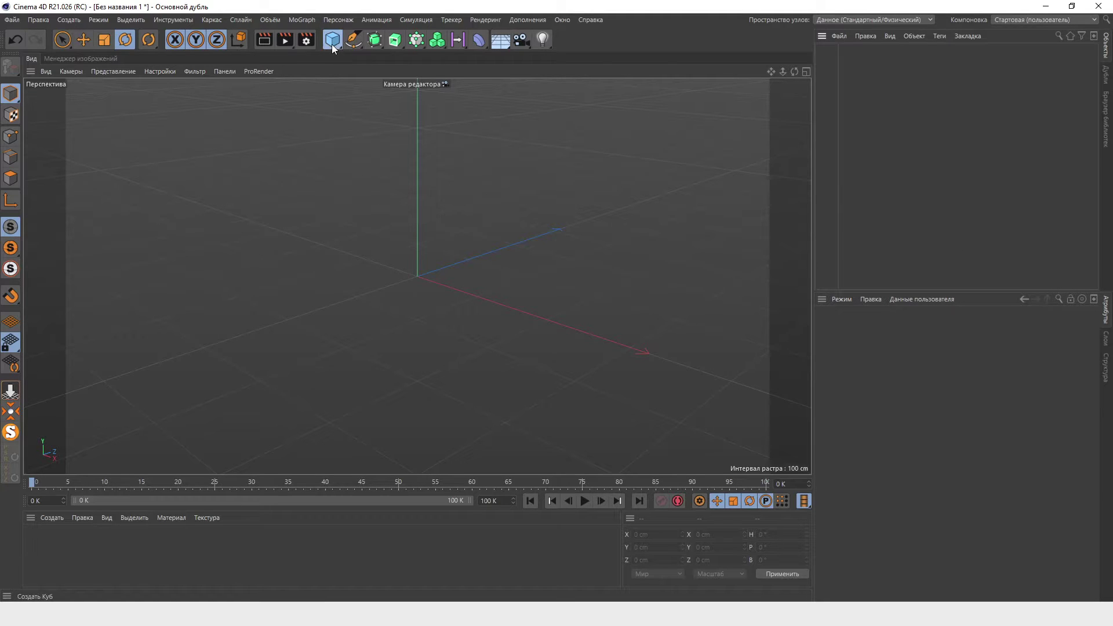
left_click(451, 57)
scroll(493, 316, "down", 3)
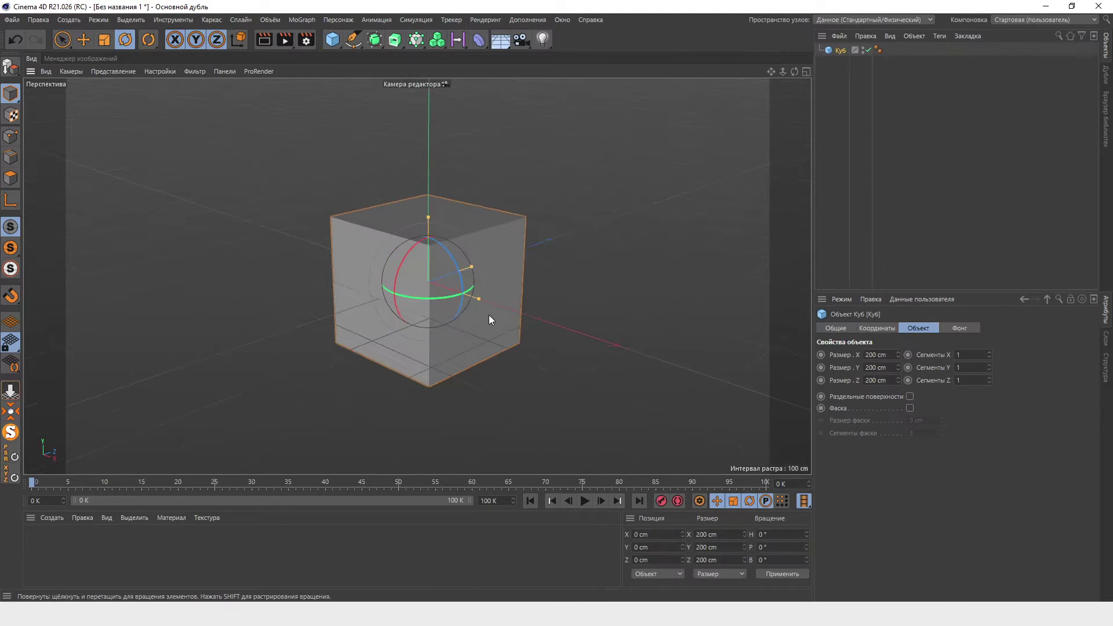
scroll(456, 259, "down", 3)
left_click_drag(450, 258, 444, 180)
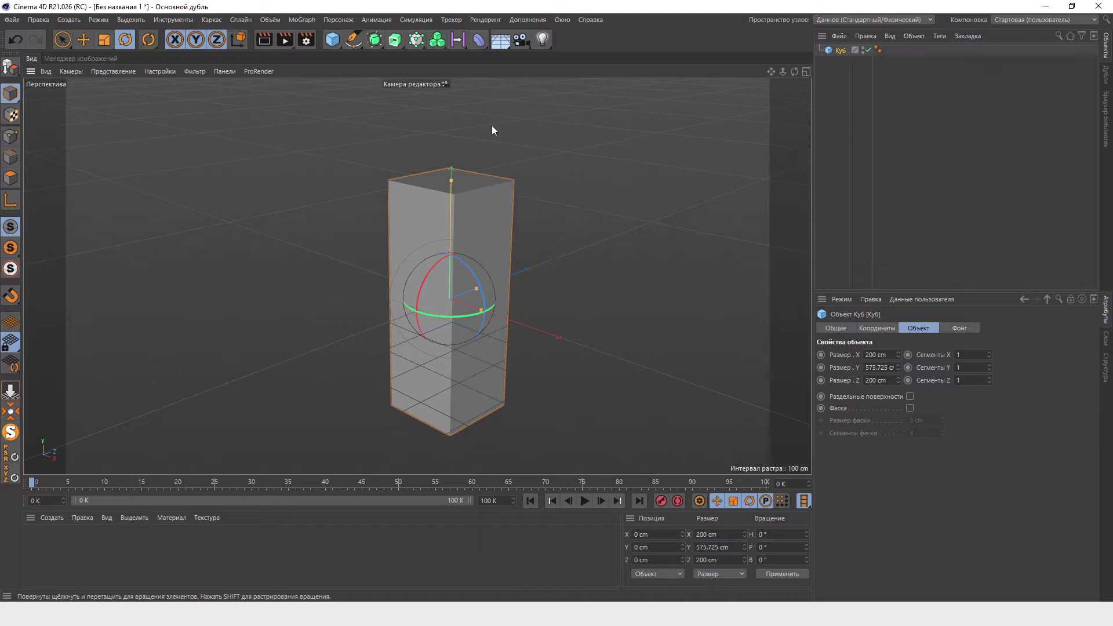
left_click(482, 41)
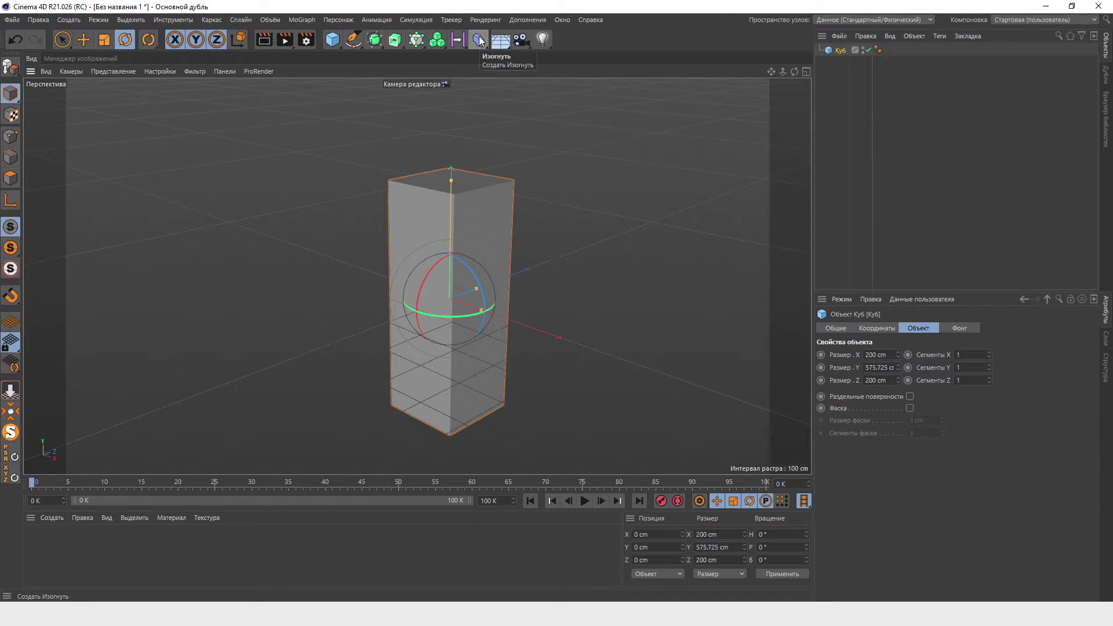
Create a Bend deformer nested under Куб, sized 200 × 575.725 × 200 cm at 0° strength.
left_click(479, 39)
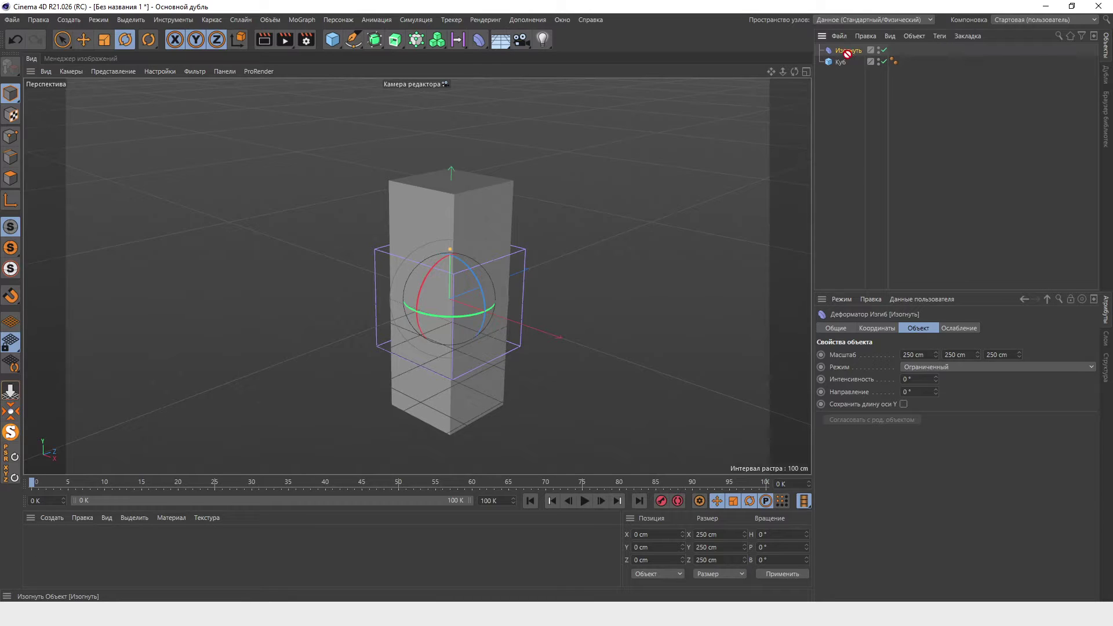
left_click_drag(850, 54, 848, 62)
left_click_drag(847, 61, 846, 62)
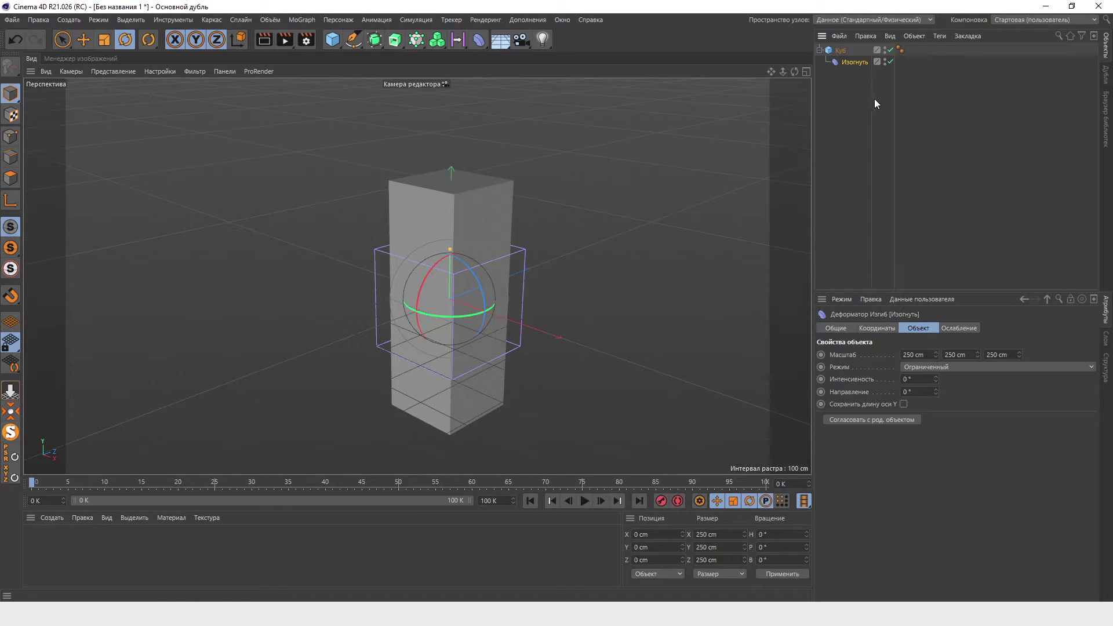
key("ctrl+z")
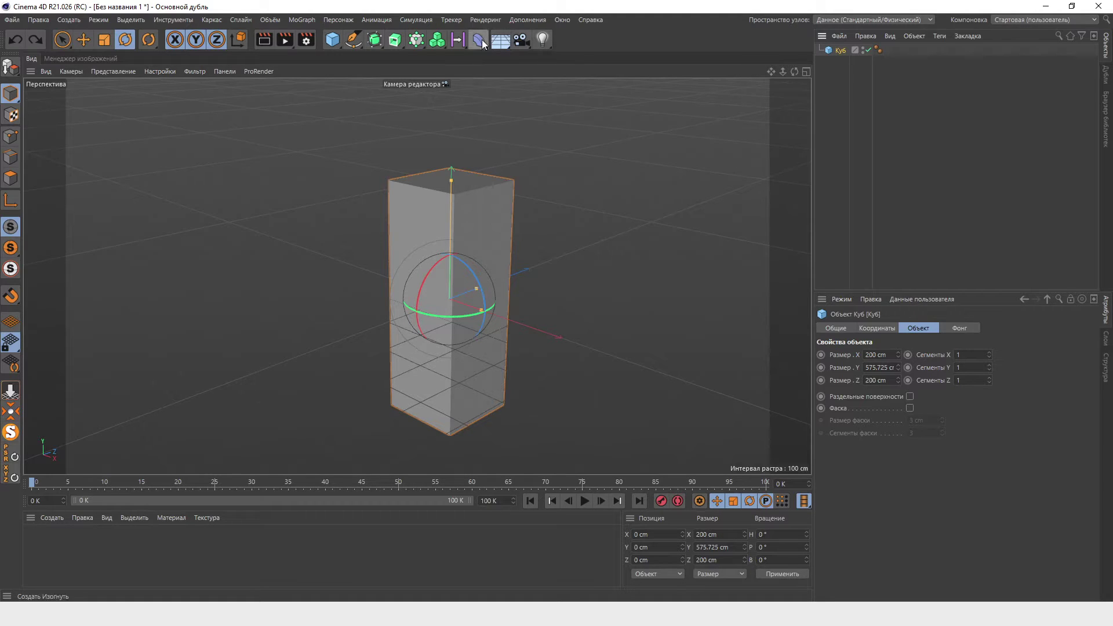
left_click(482, 42, "shift")
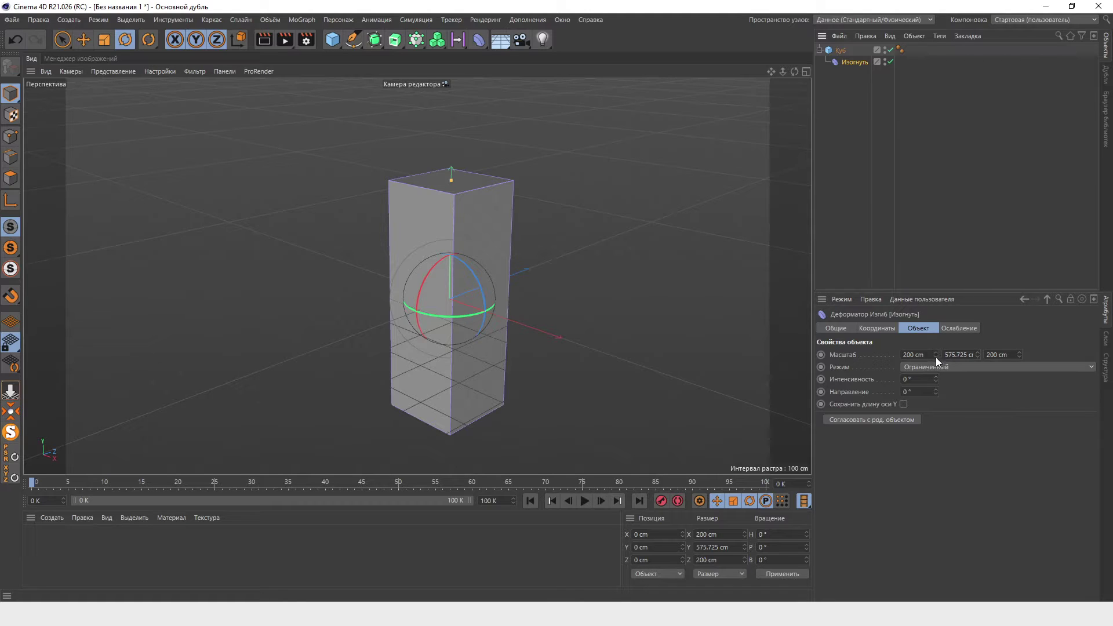
Set the Bend deformer's Size X to 245 cm and Size Z to 250 cm.
mouse_move(936, 353)
left_mouse_down()
mouse_move(936, 331)
mouse_move(978, 336)
left_mouse_up()
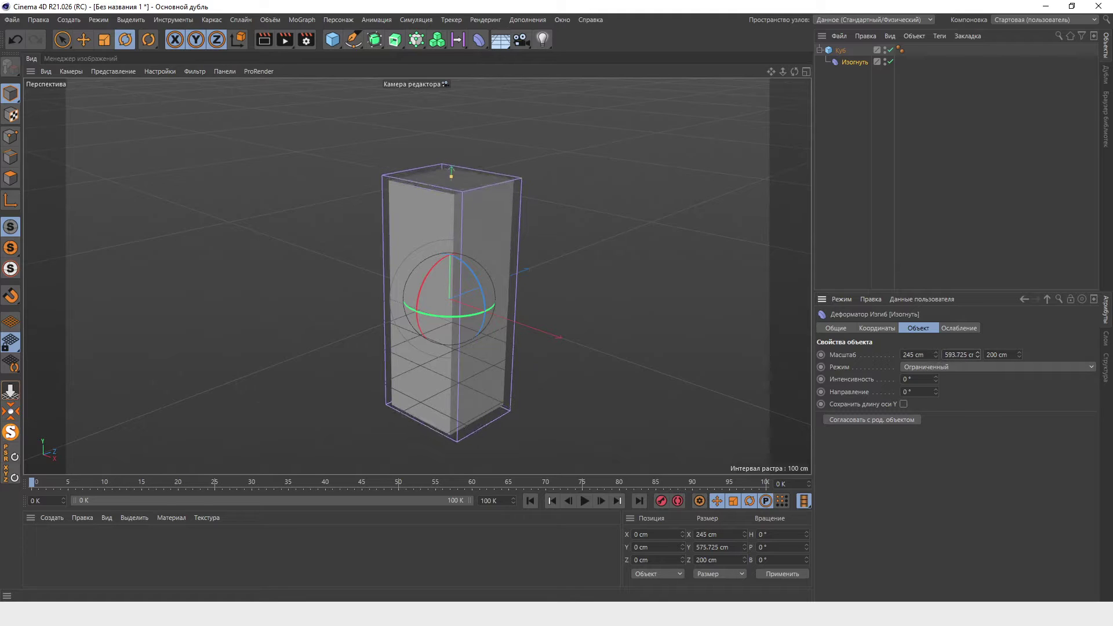
left_click(1015, 353)
type("250")
key("Return")
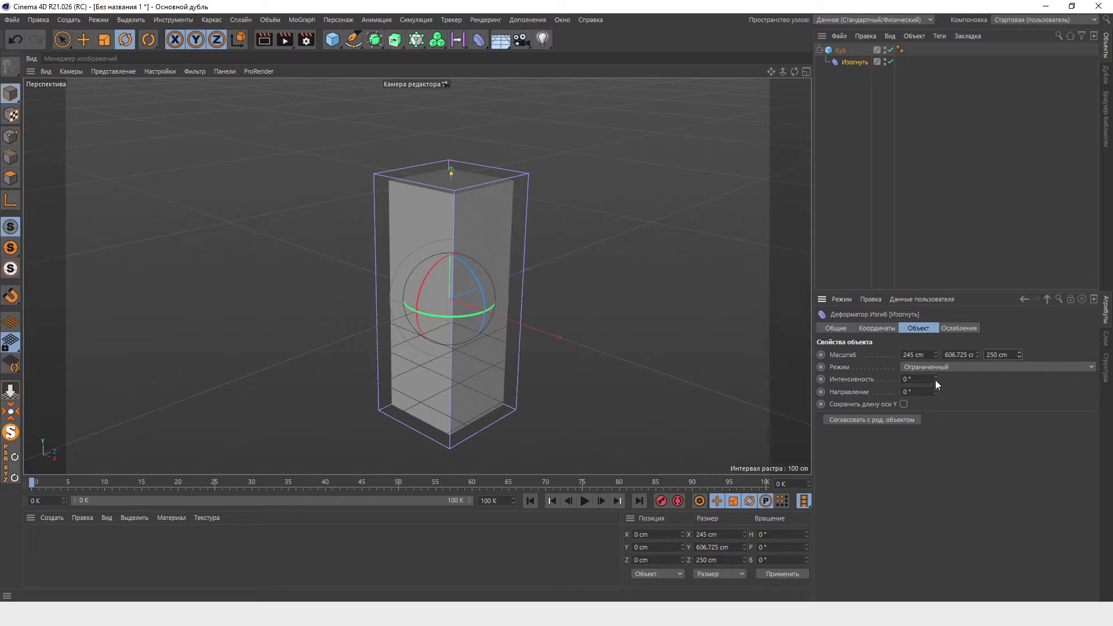
Bend the cube to a strength of 46°.
mouse_move(935, 380)
left_mouse_down()
mouse_move(934, 355)
mouse_move(935, 421)
mouse_move(935, 327)
mouse_move(935, 408)
left_mouse_up()
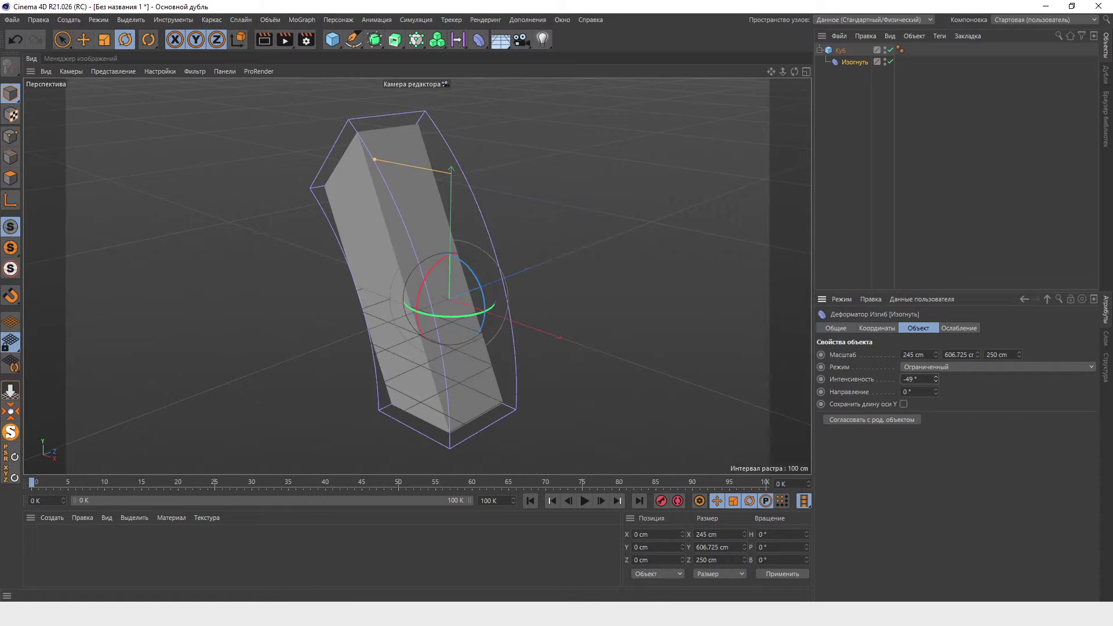
left_click_drag(935, 408, 934, 353)
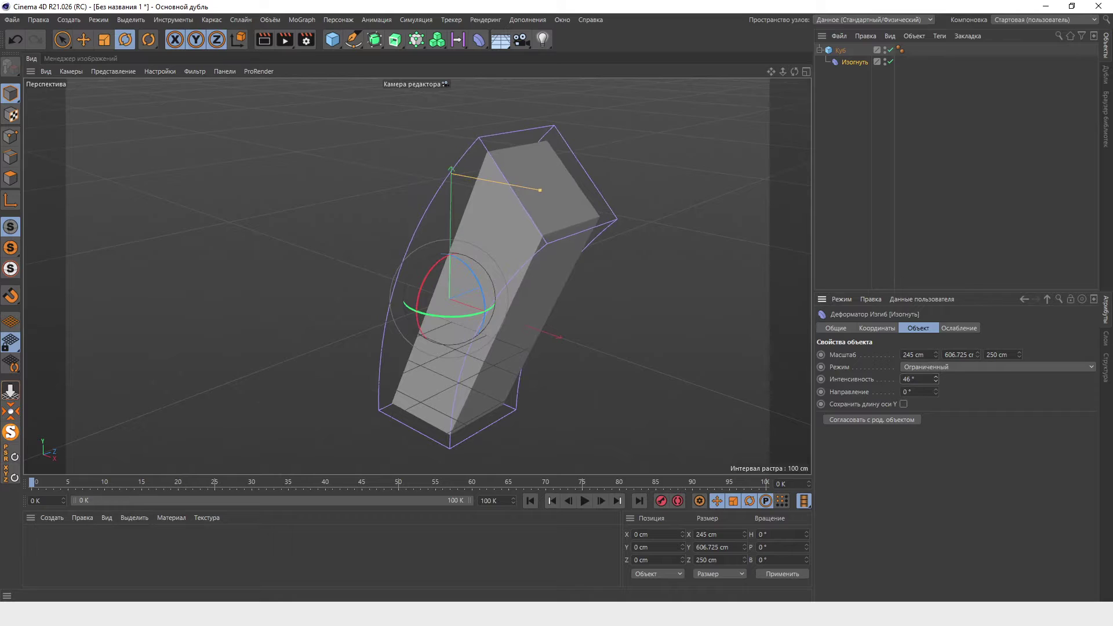
left_click(846, 52)
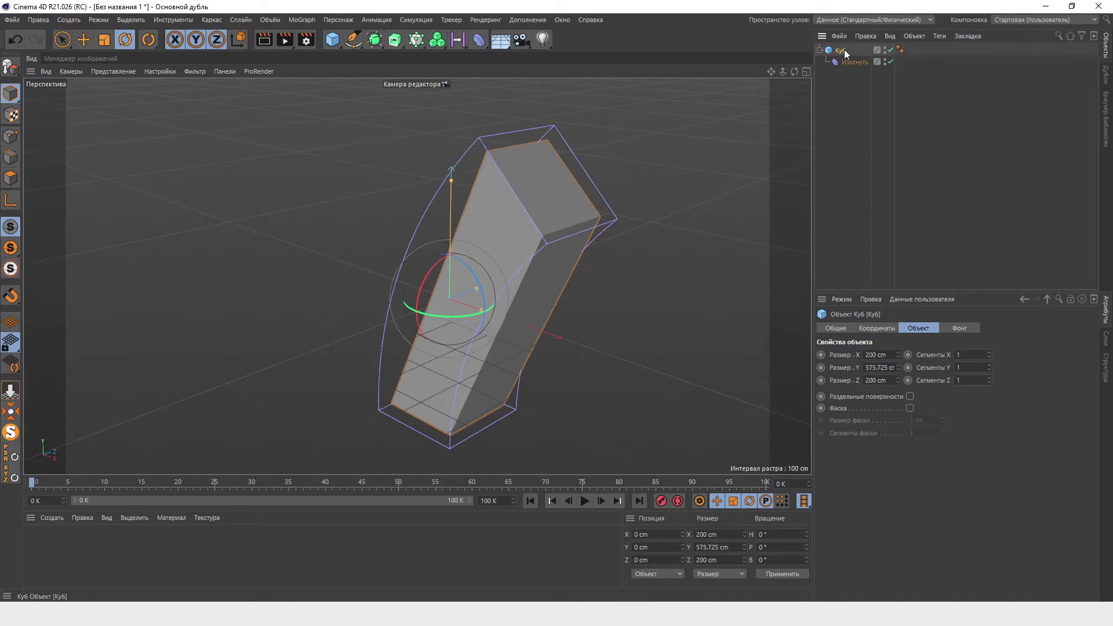
Set the cube's Segments Y to 10, then raise it to 18.
left_click(967, 369)
type("10")
key("Return")
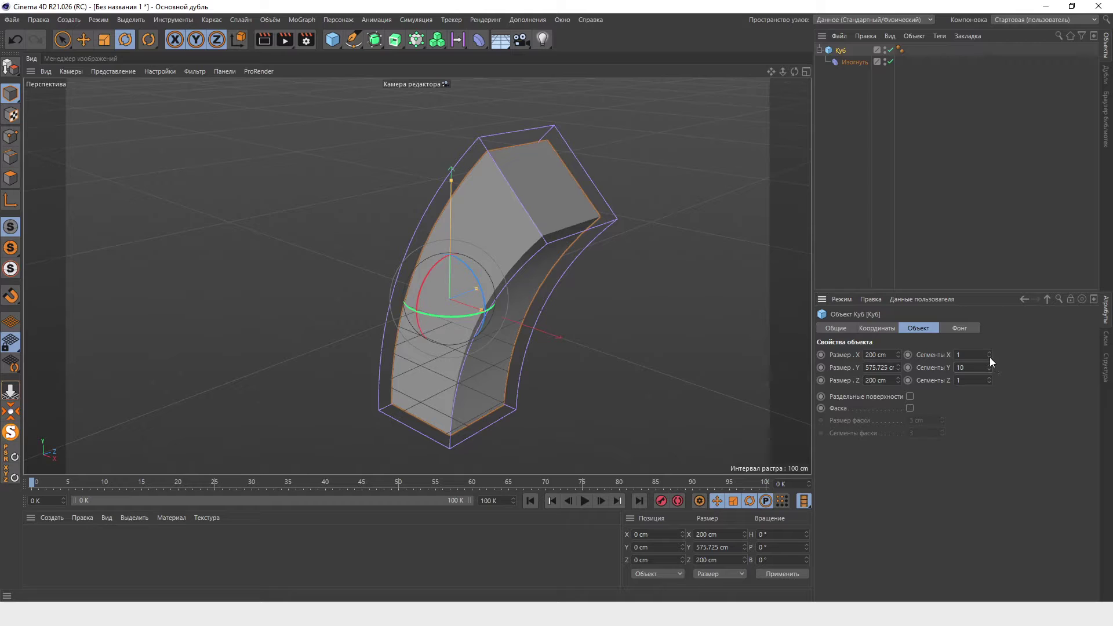
right_click(644, 291)
left_click(643, 290)
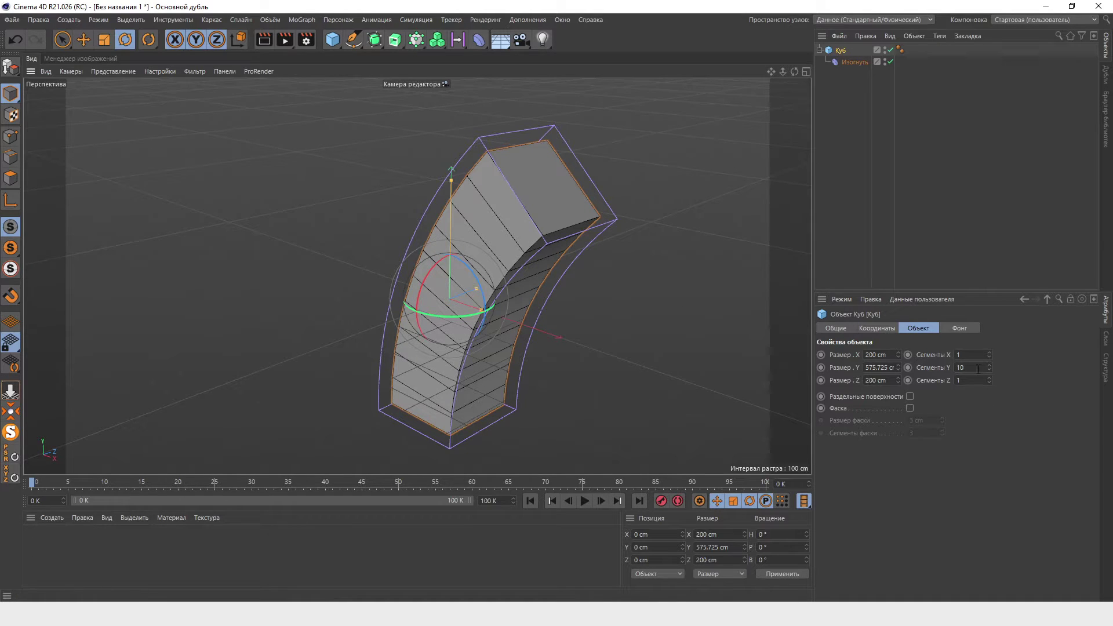
left_click_drag(989, 367, 989, 357)
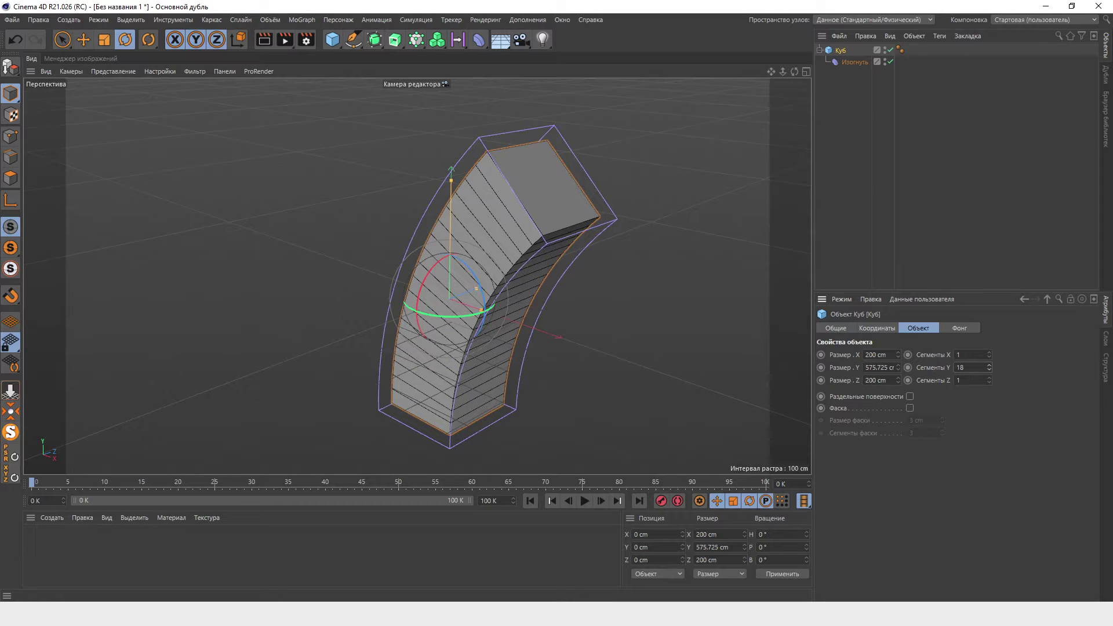
left_click(858, 61)
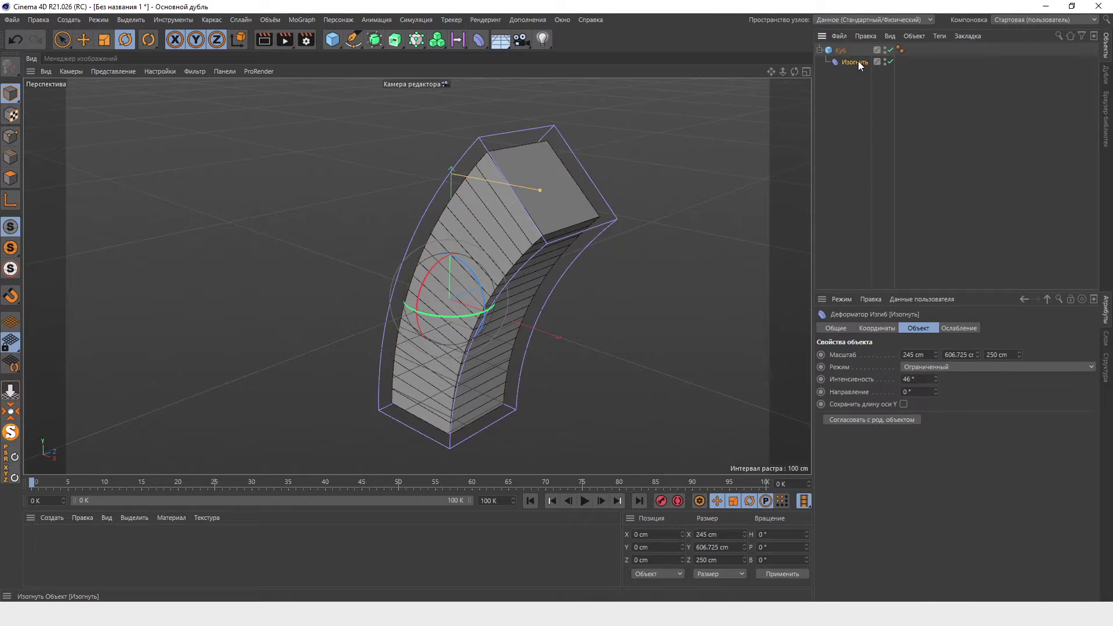
Set the Bend strength to exactly 360° and fit the deformer to the cube with Fit to Parent.
left_click_drag(935, 378, 935, 325)
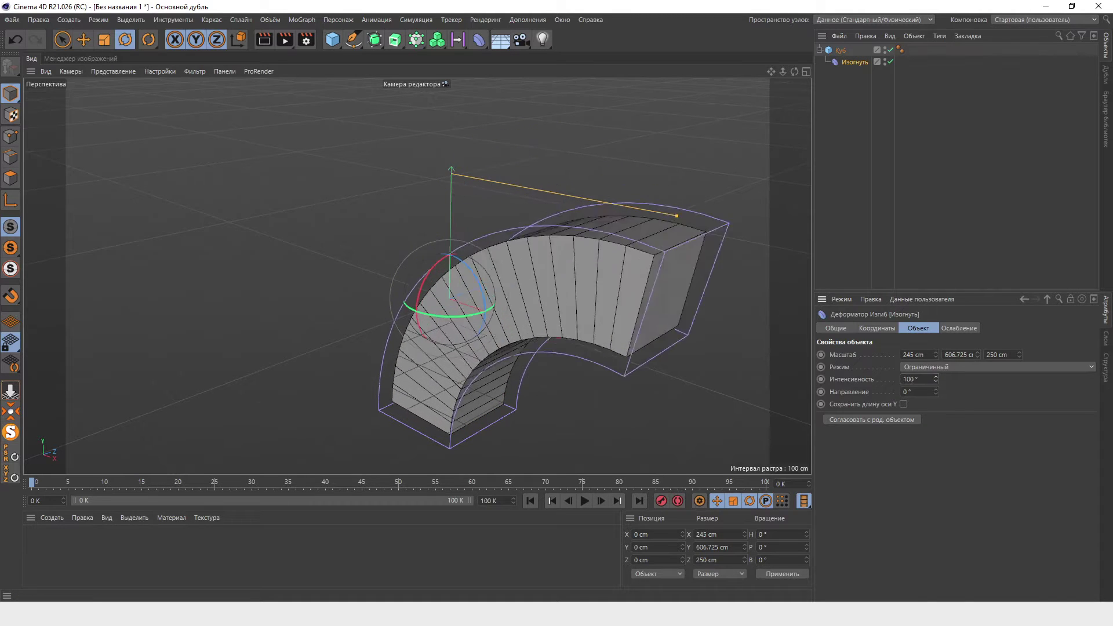
left_click_drag(935, 378, 935, 365)
scroll(472, 215, "down", 3)
scroll(502, 242, "down", 2)
left_click_drag(935, 380, 935, 313)
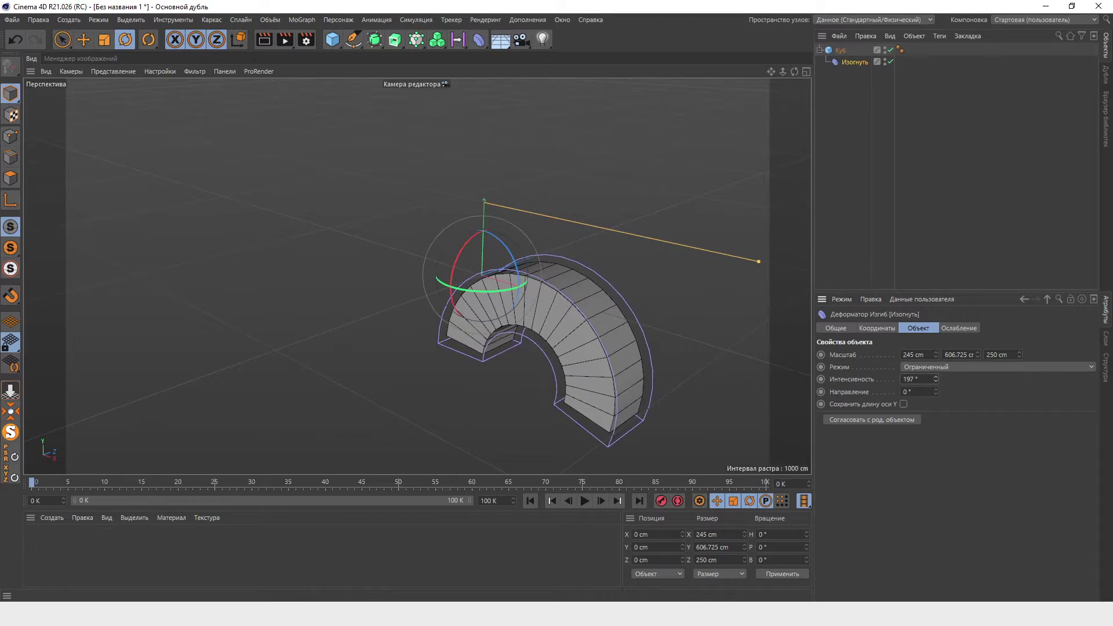
left_click_drag(935, 380, 934, 383)
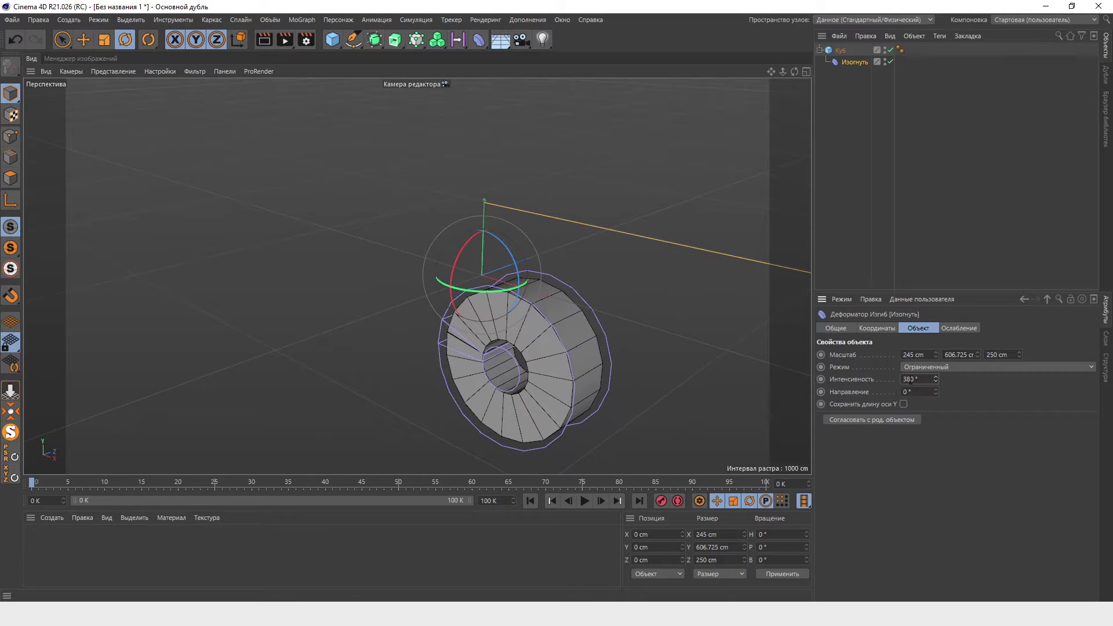
type("6")
key("Return")
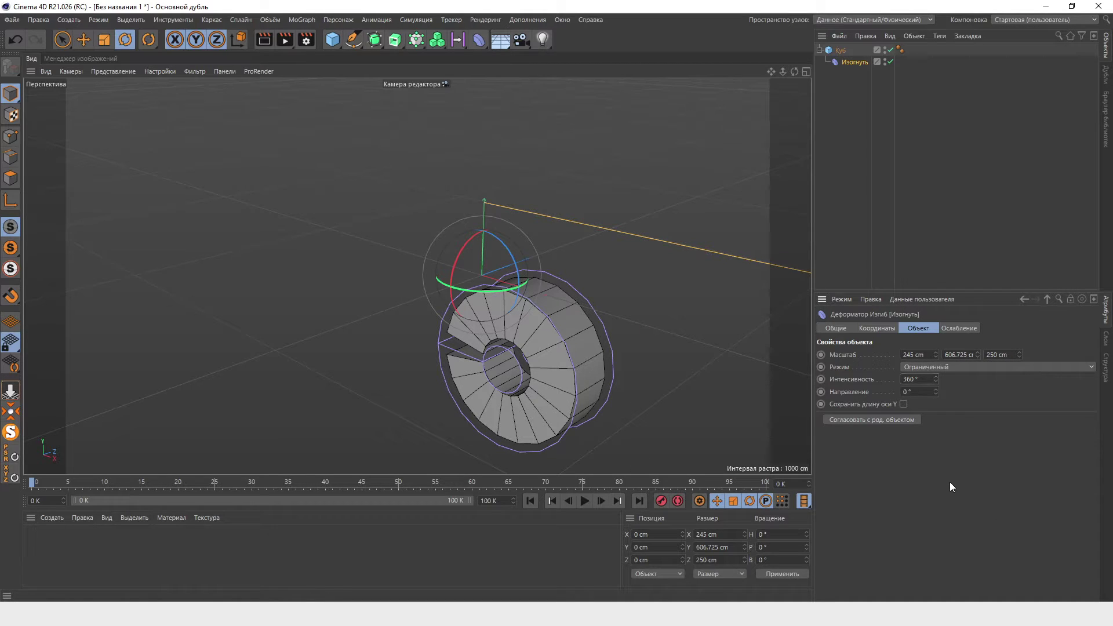
left_click(849, 421)
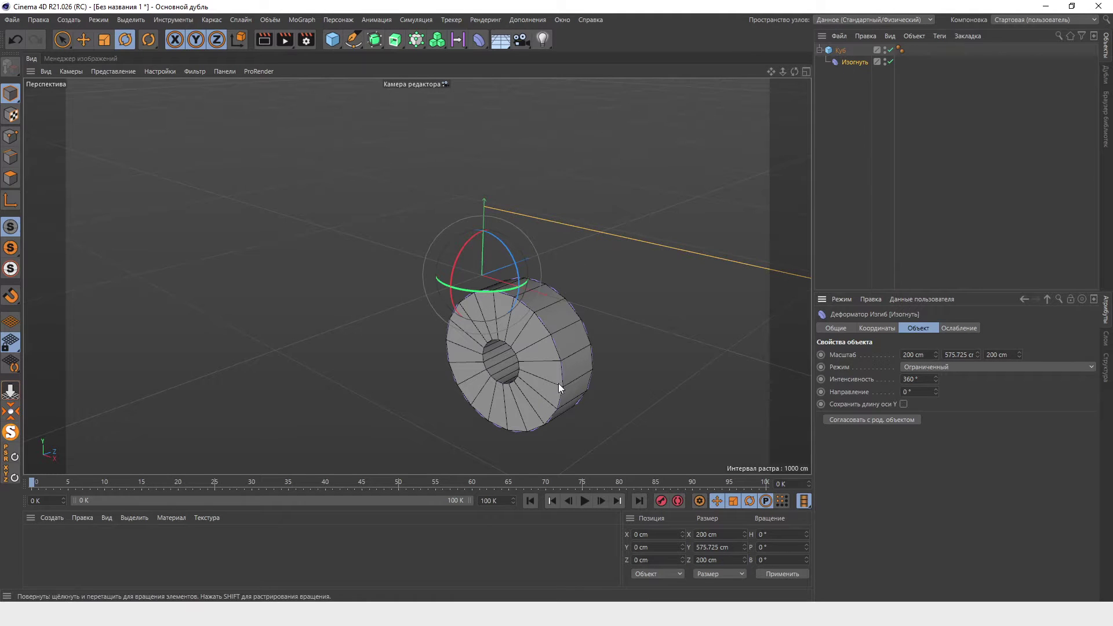
Drag the bend handle to open the ring into an arch, about 134° strength and 68° angle.
scroll(517, 401, "up", 3)
scroll(517, 401, "up", 1)
scroll(593, 392, "up", 1)
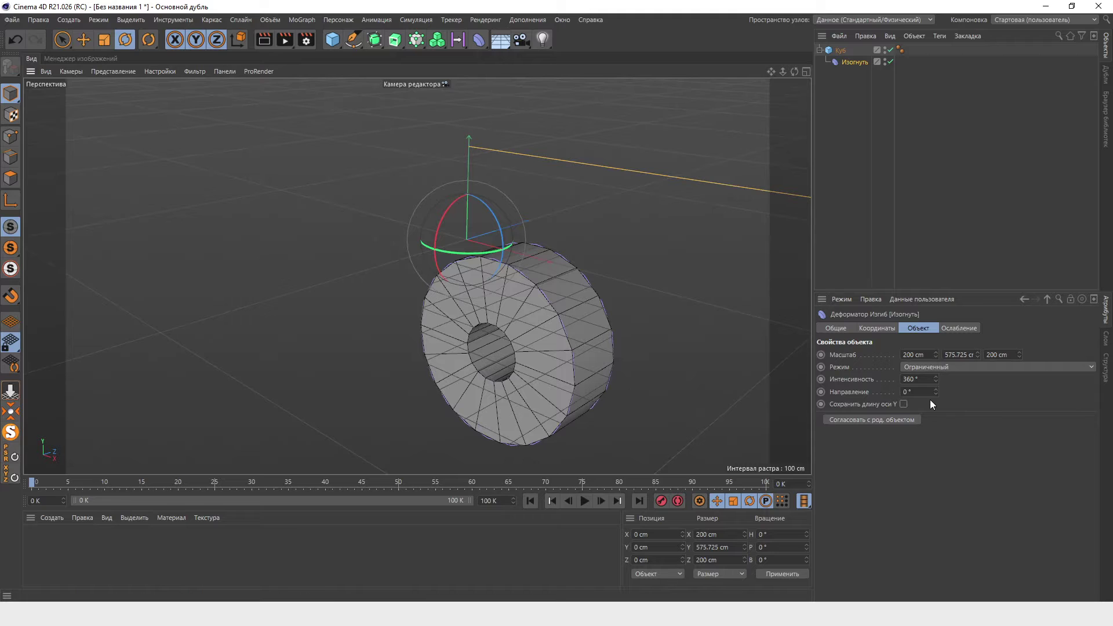
mouse_move(937, 377)
left_mouse_down()
mouse_move(882, 377)
mouse_move(963, 377)
mouse_move(882, 377)
mouse_move(963, 378)
mouse_move(938, 380)
left_mouse_up()
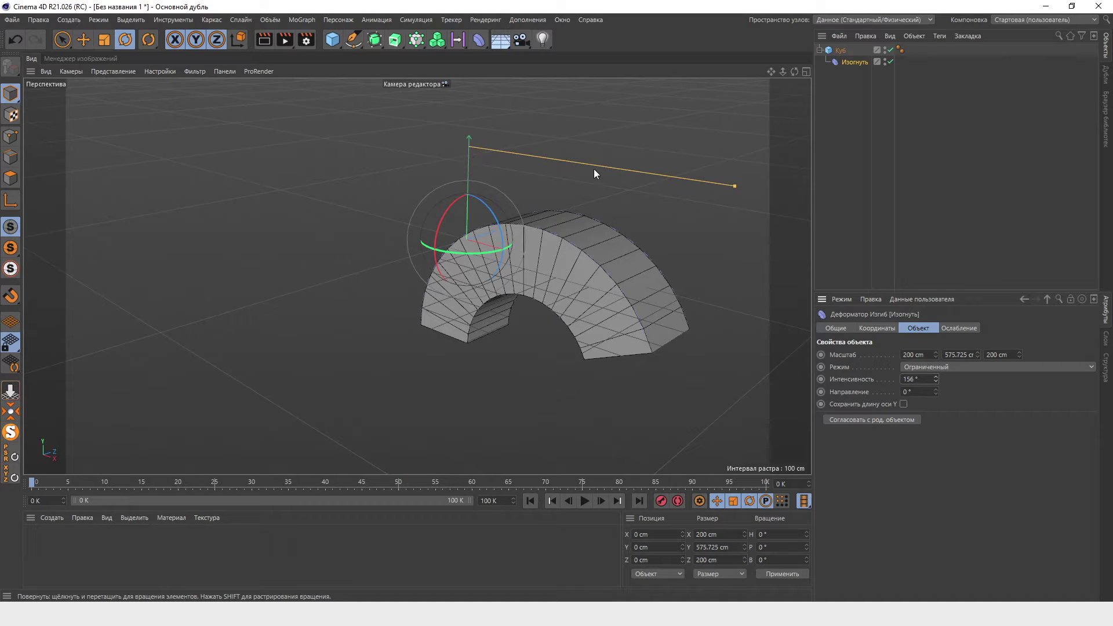
mouse_move(734, 187)
left_mouse_down()
mouse_move(307, 144)
mouse_move(270, 160)
mouse_move(699, 233)
mouse_move(673, 293)
mouse_move(378, 315)
mouse_move(641, 255)
mouse_move(668, 127)
mouse_move(647, 137)
left_mouse_up()
left_click(842, 50)
key("ctrl+z")
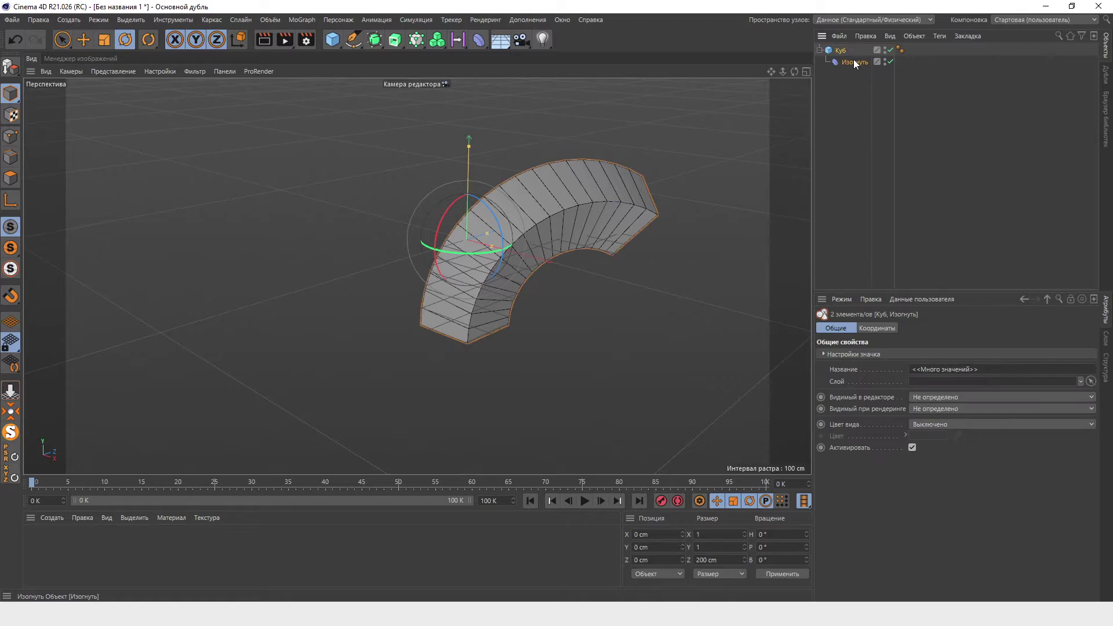
Undo back to an empty scene and add a 400 × 400 cm plane.
key("ctrl+z")
key("ctrl+z")
key("ctrl+z")
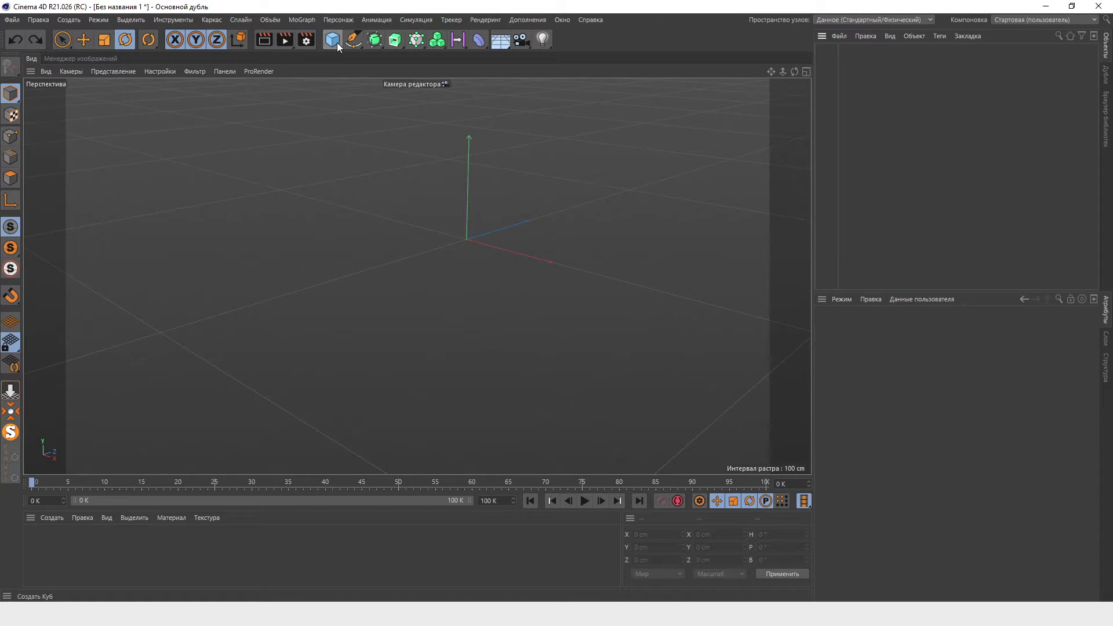
left_click(334, 40)
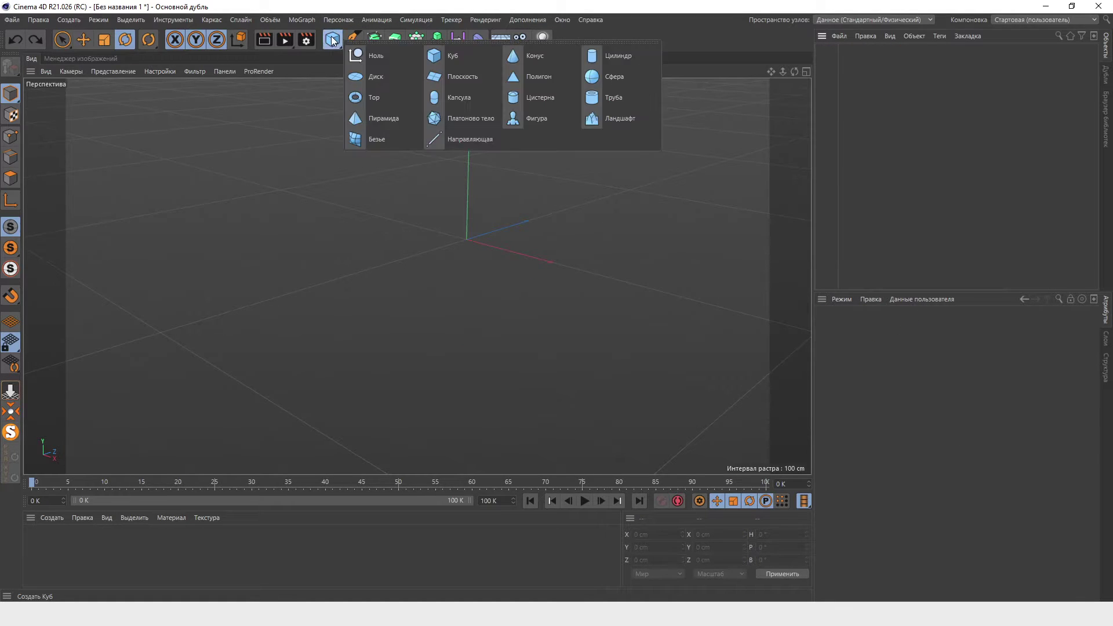
left_click(472, 84)
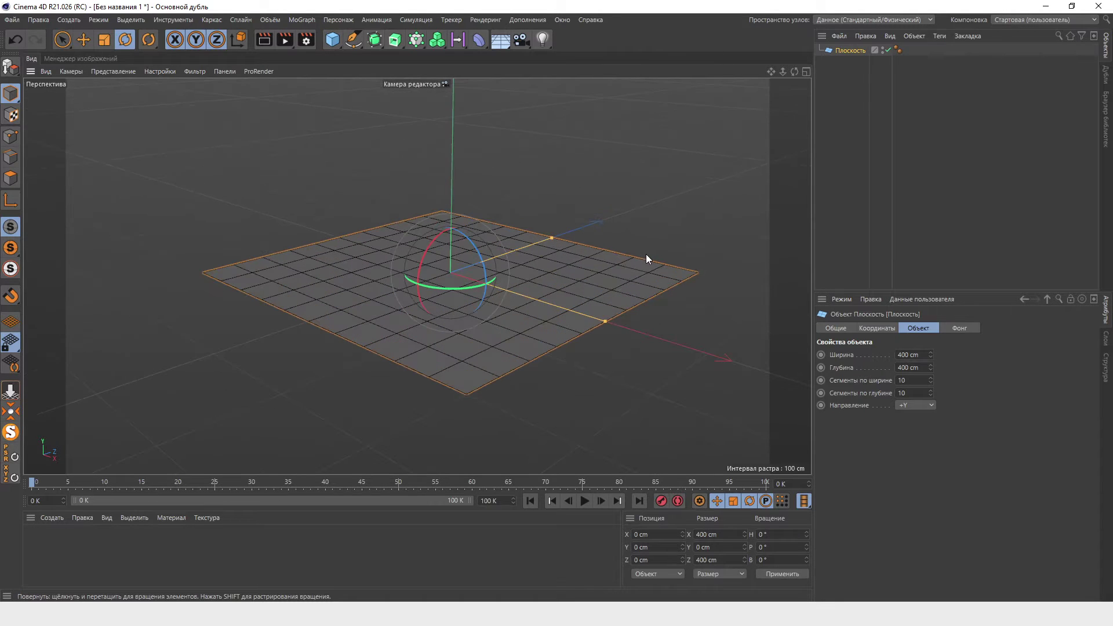
Set the plane's width and depth to 2500 cm.
left_click(898, 355)
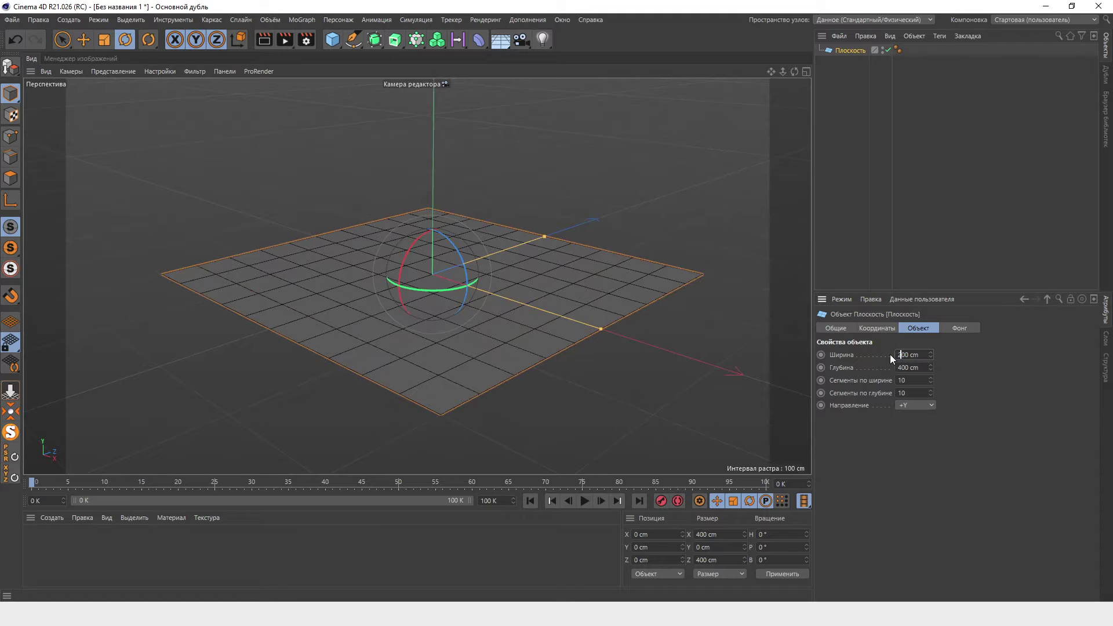
type("2500")
left_click(893, 370)
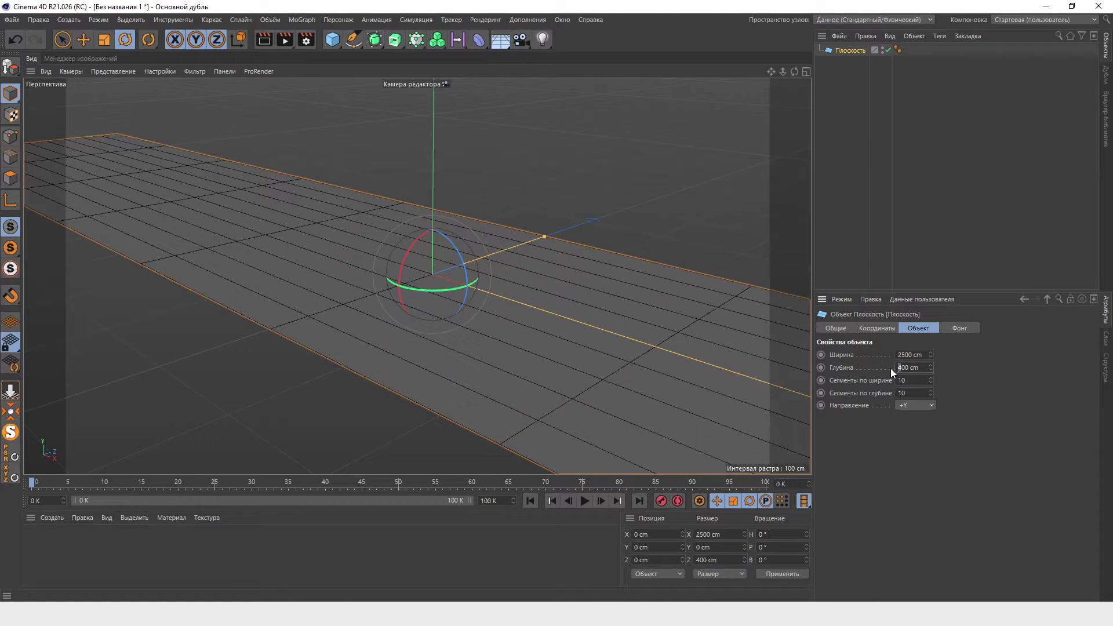
type("2500")
key("Return")
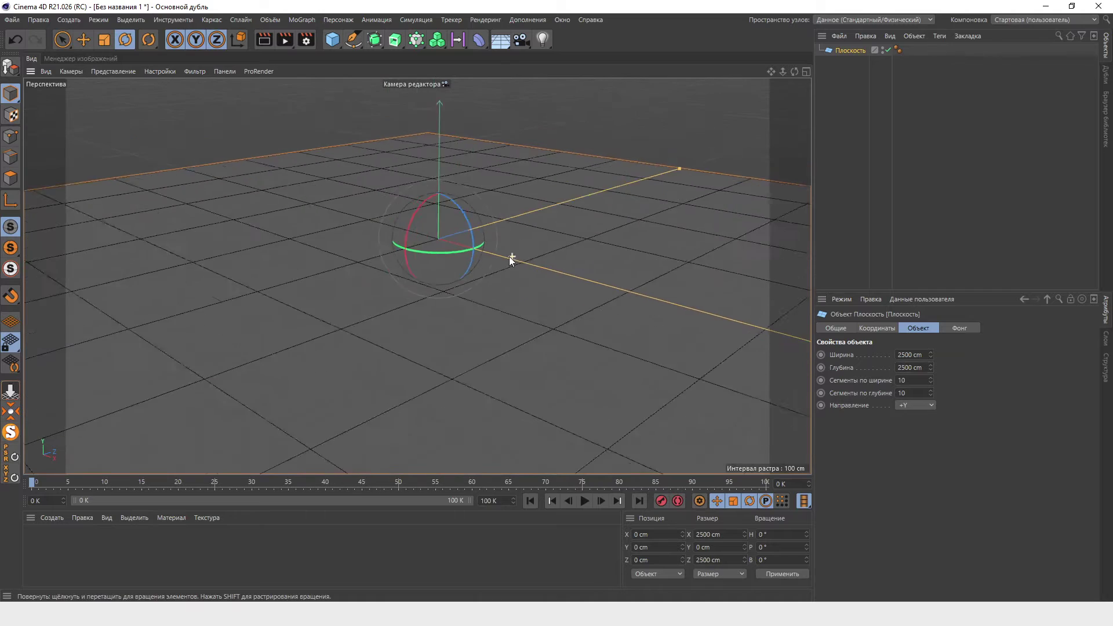
scroll(497, 246, "down", 3)
Give the plane 100 width segments and 100 depth segments.
left_click(902, 380)
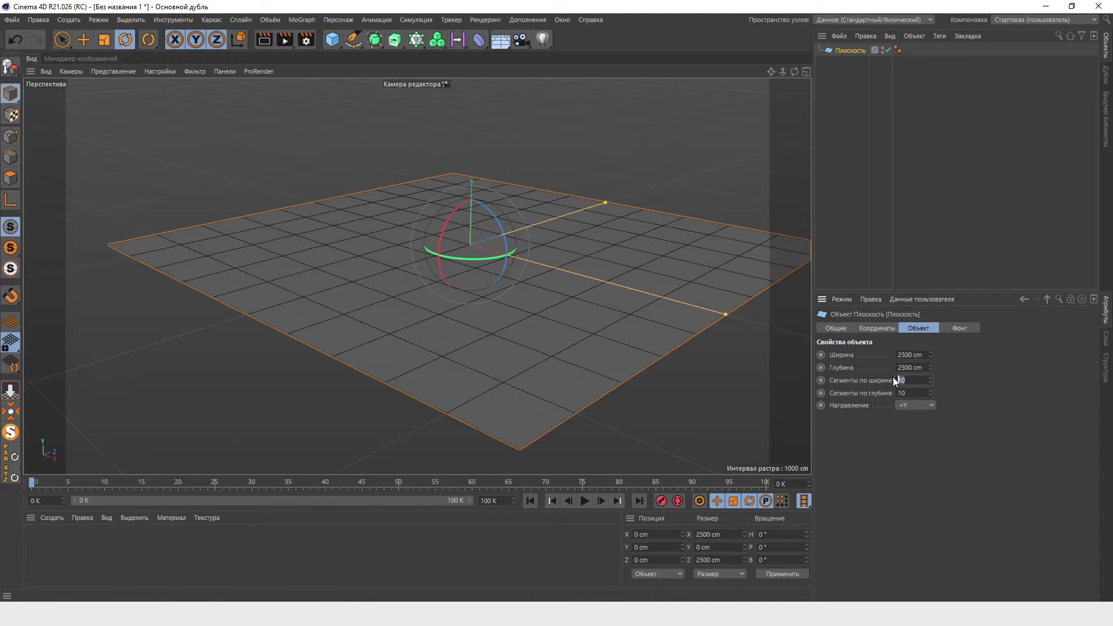
type("0")
left_click(893, 393)
type("0")
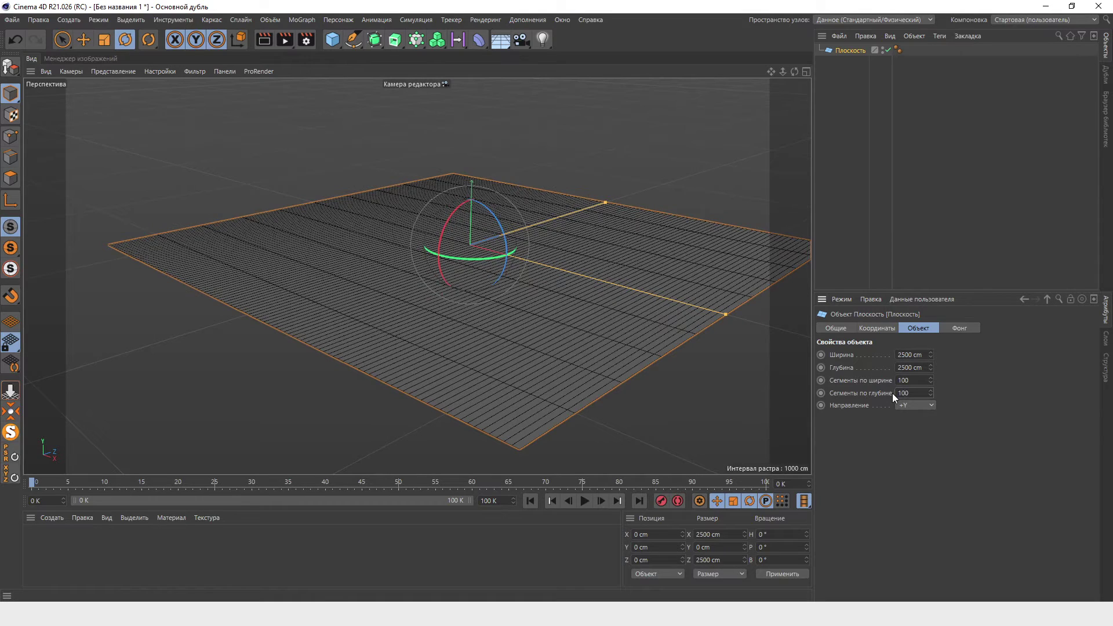
key("Return")
scroll(440, 249, "up", 1)
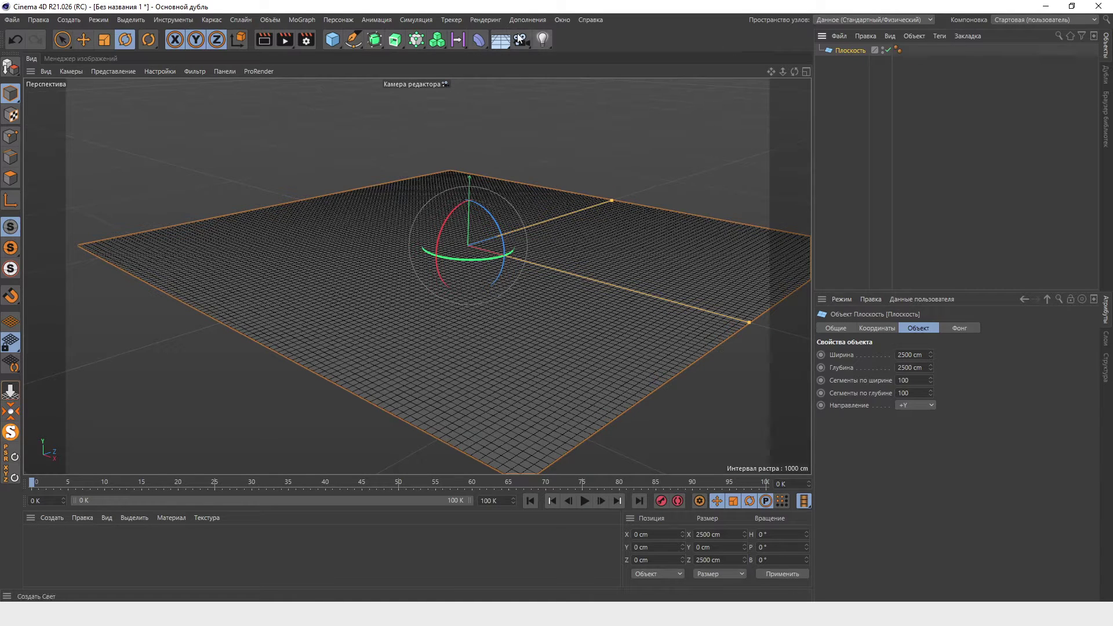
left_click(478, 39, "shift")
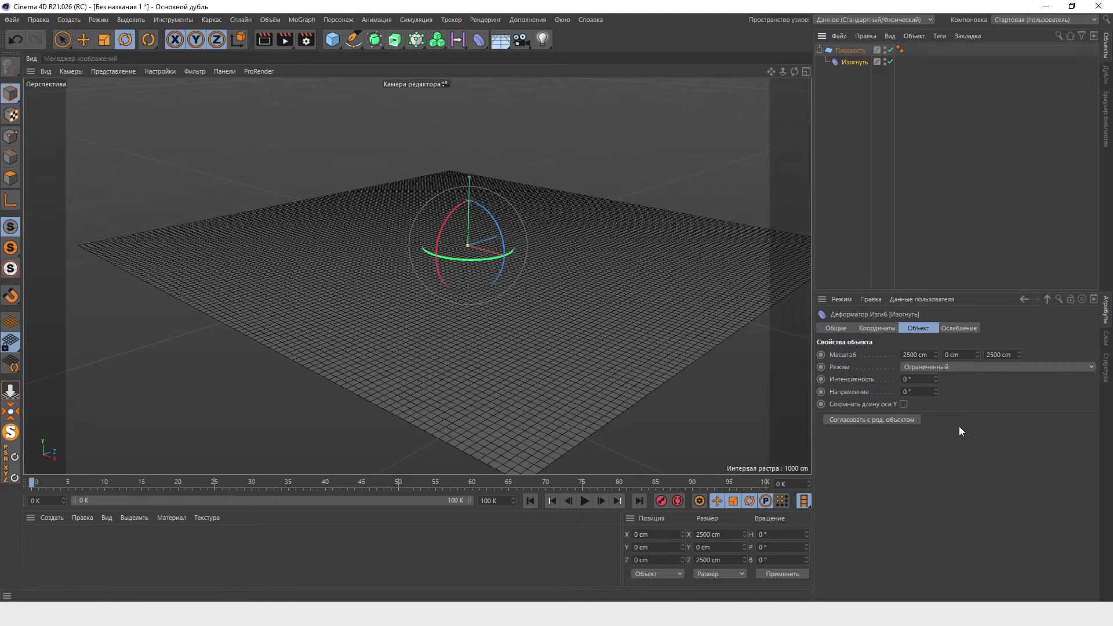
Size the plane's Bend deformer to 168 cm tall and tilt it -90° on B, keeping 0° strength.
mouse_move(936, 381)
left_mouse_down()
mouse_move(935, 342)
mouse_move(935, 374)
left_mouse_up()
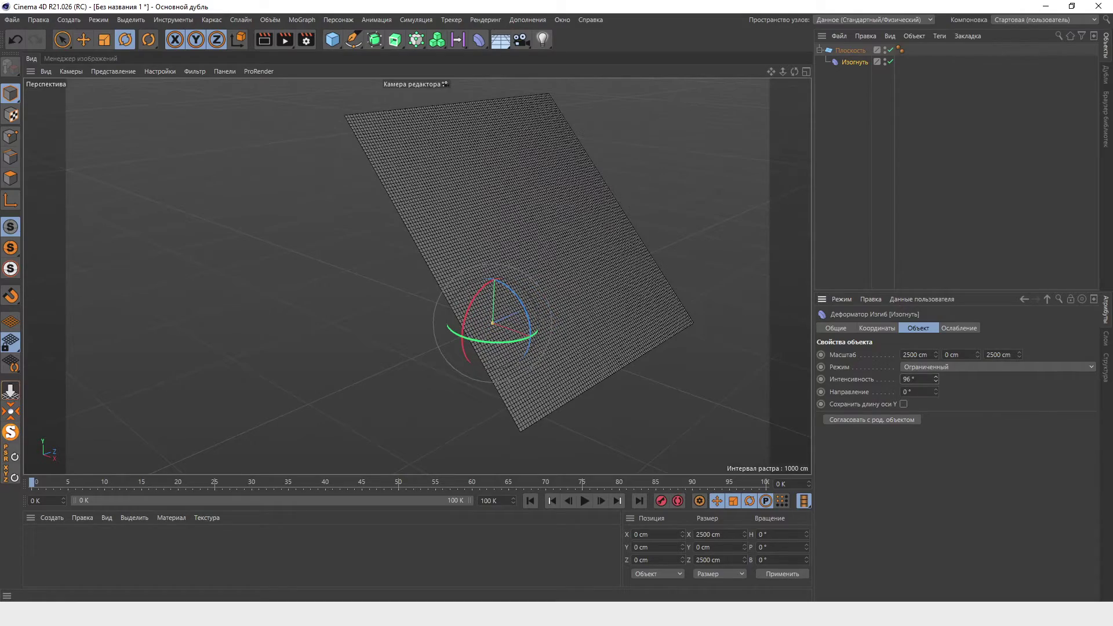
mouse_move(935, 380)
left_mouse_down()
mouse_move(935, 391)
mouse_move(935, 361)
left_mouse_up()
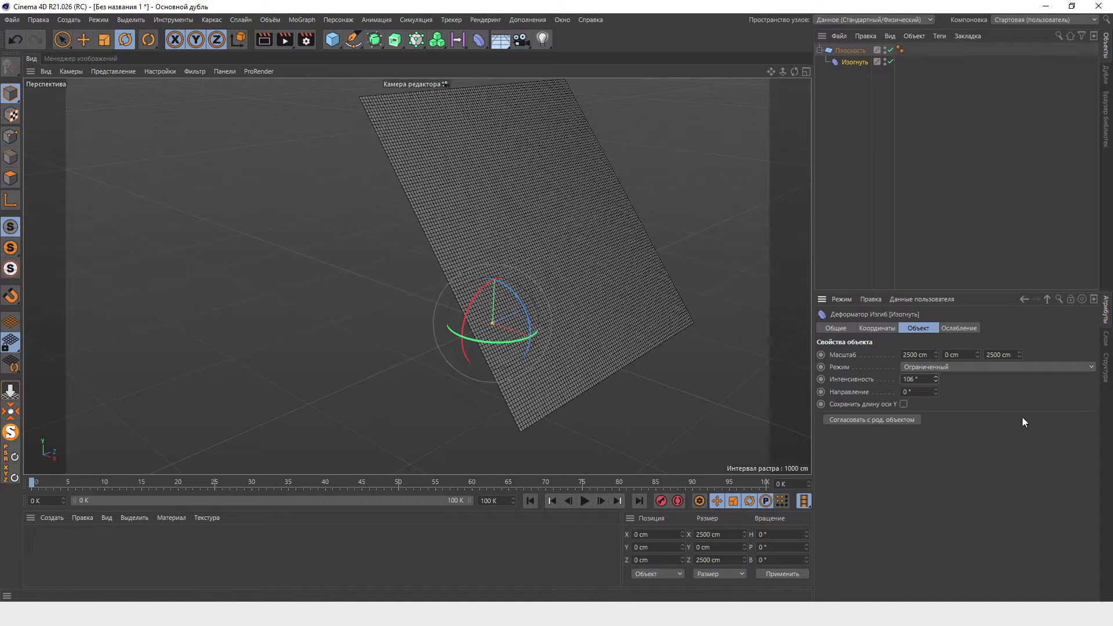
key("ctrl+z")
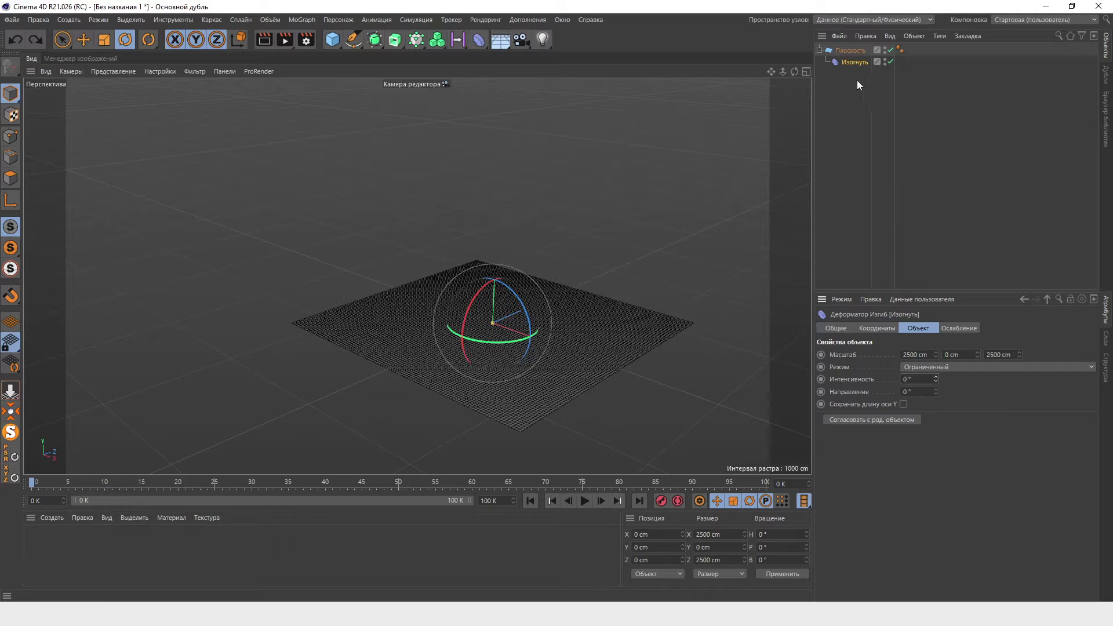
mouse_move(978, 356)
left_mouse_down()
mouse_move(978, 342)
mouse_move(911, 366)
left_mouse_up()
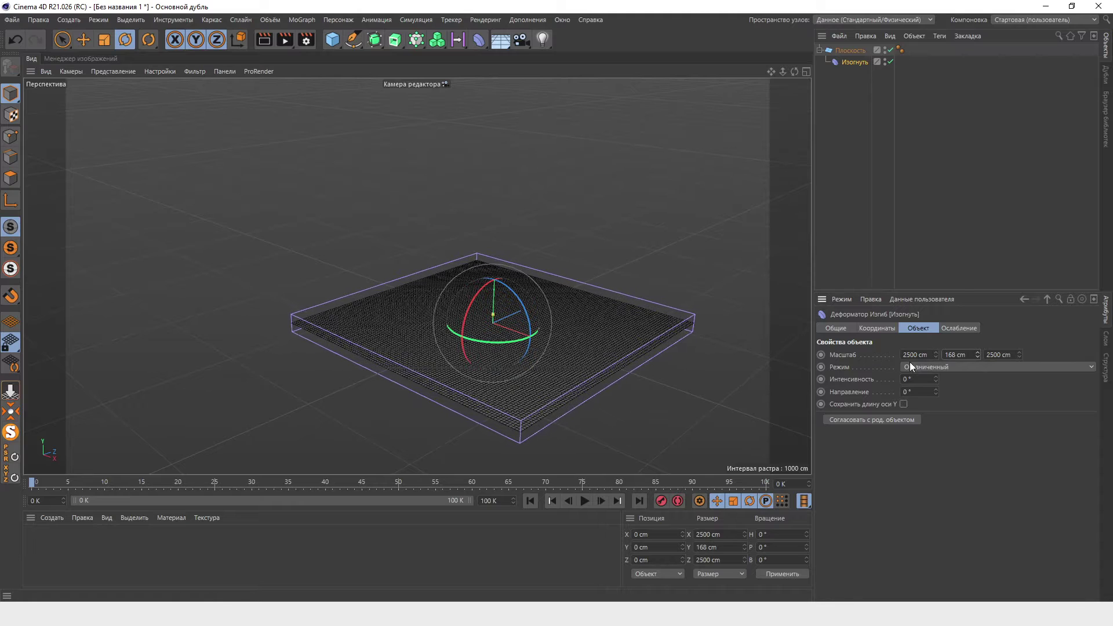
scroll(525, 409, "up", 2)
scroll(504, 423, "up", 2)
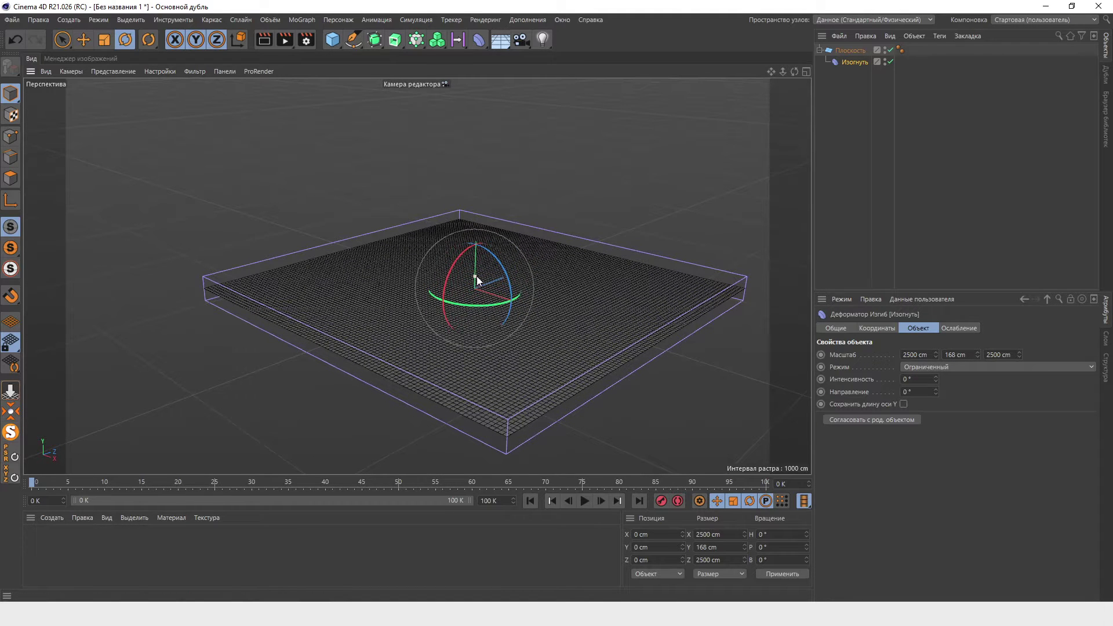
left_click_drag(936, 378, 936, 325)
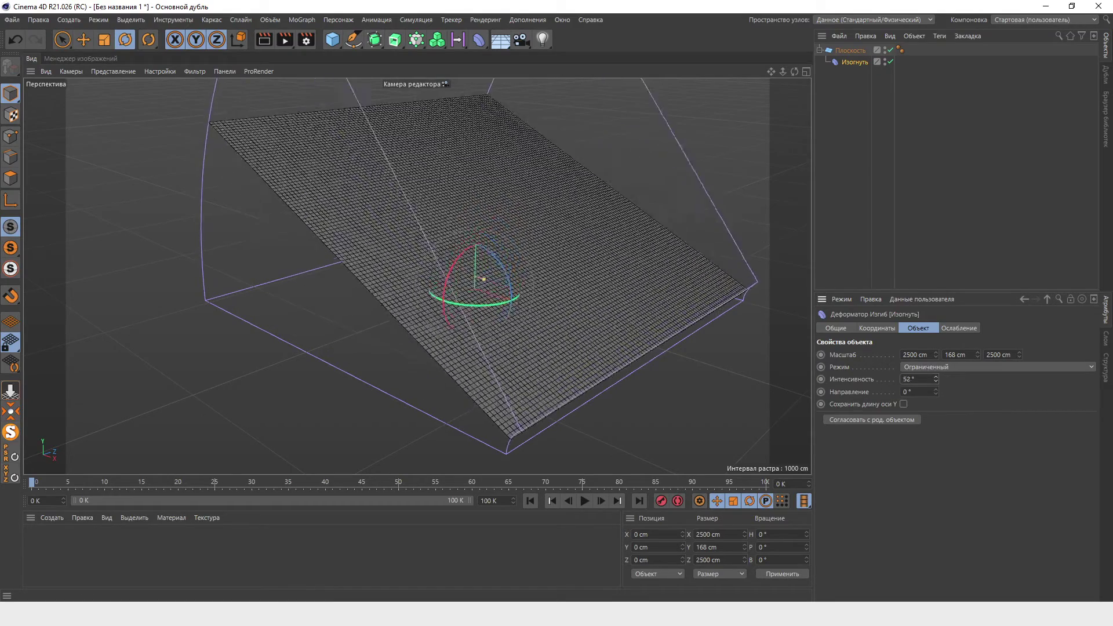
left_click_drag(936, 378, 936, 378)
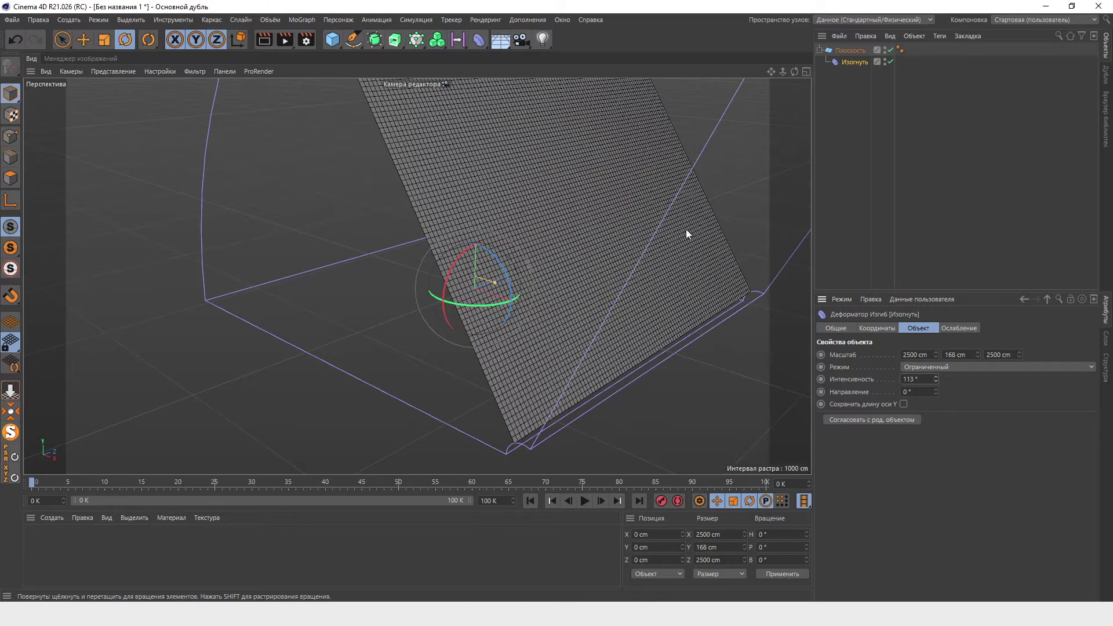
key("ctrl+z")
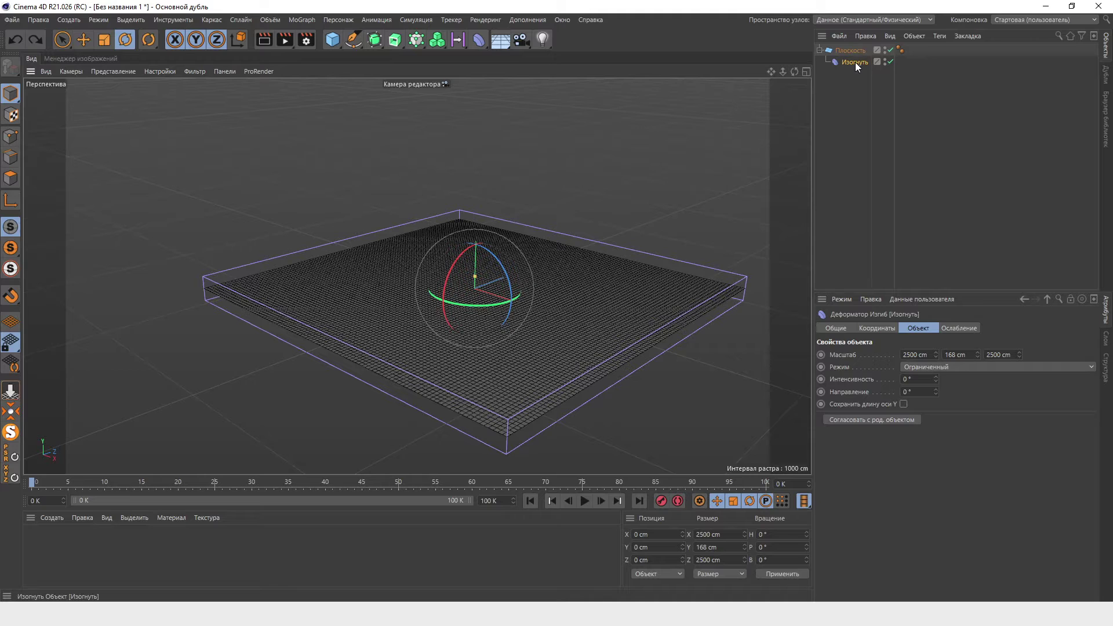
left_click_drag(508, 284, 449, 237)
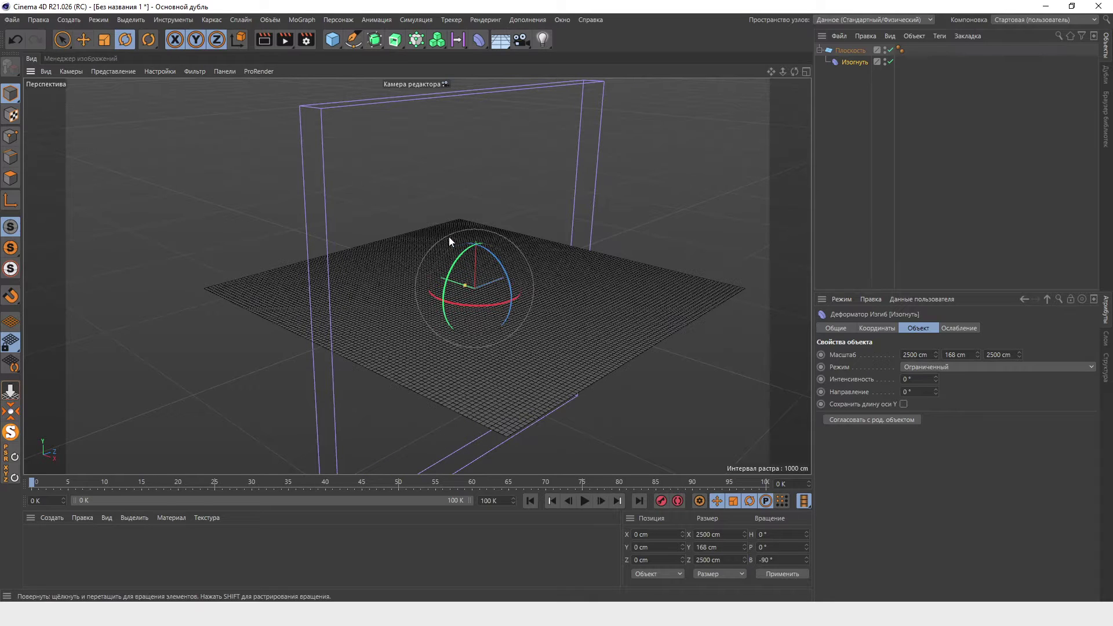
Set the Bend deformer's Size Y to 2500 cm.
double_click(959, 354)
type("2500")
key("Return")
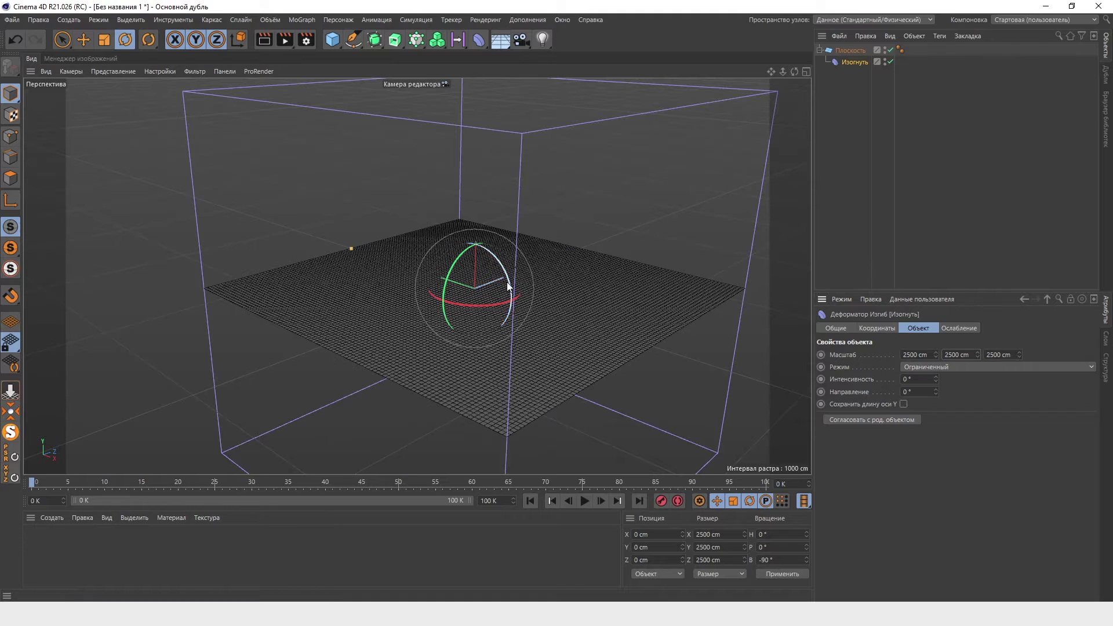
scroll(550, 278, "down", 3)
scroll(525, 378, "down", 2)
Scale the deformer's X size down to 348 cm and bend the plane upward to 144° strength.
left_click(100, 45)
left_click(854, 62)
left_click_drag(935, 355, 935, 406)
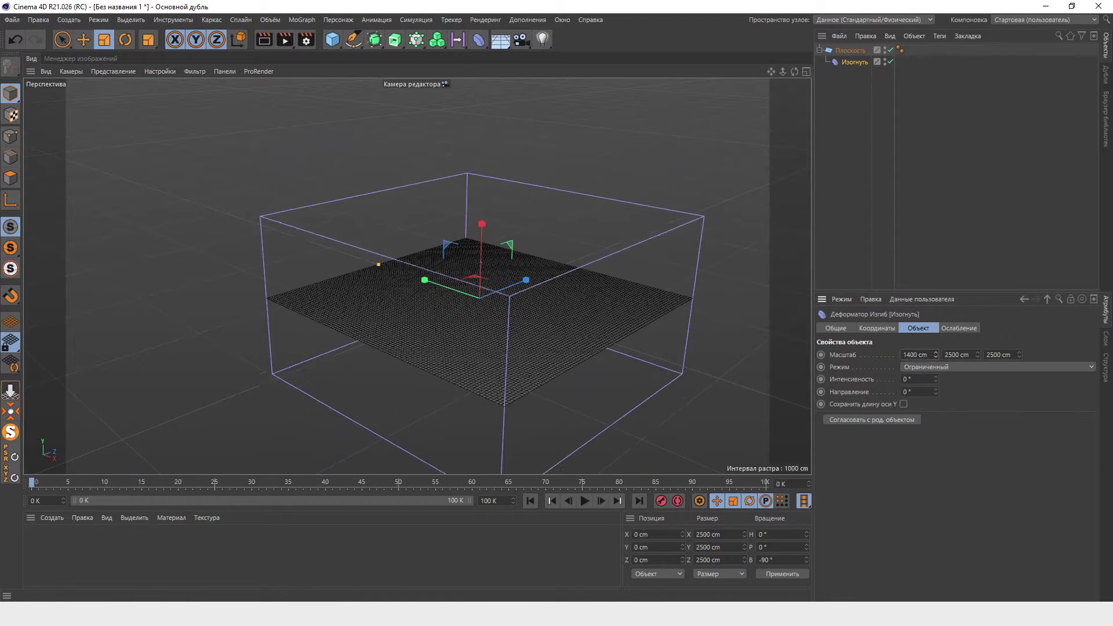
left_click_drag(935, 355, 935, 371)
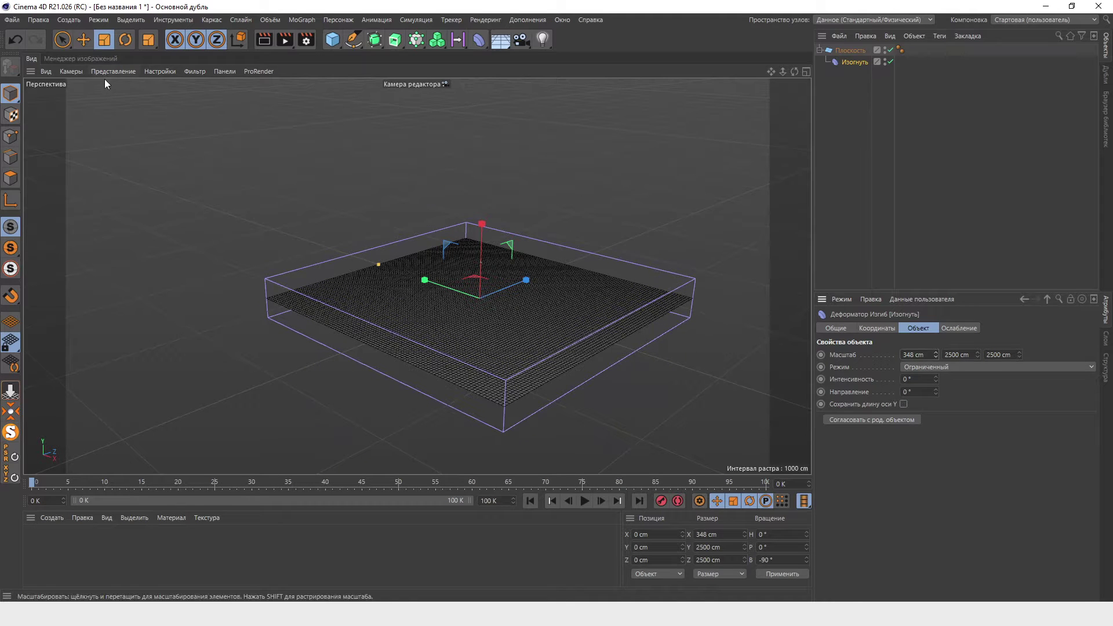
left_click(83, 39)
left_click(854, 62)
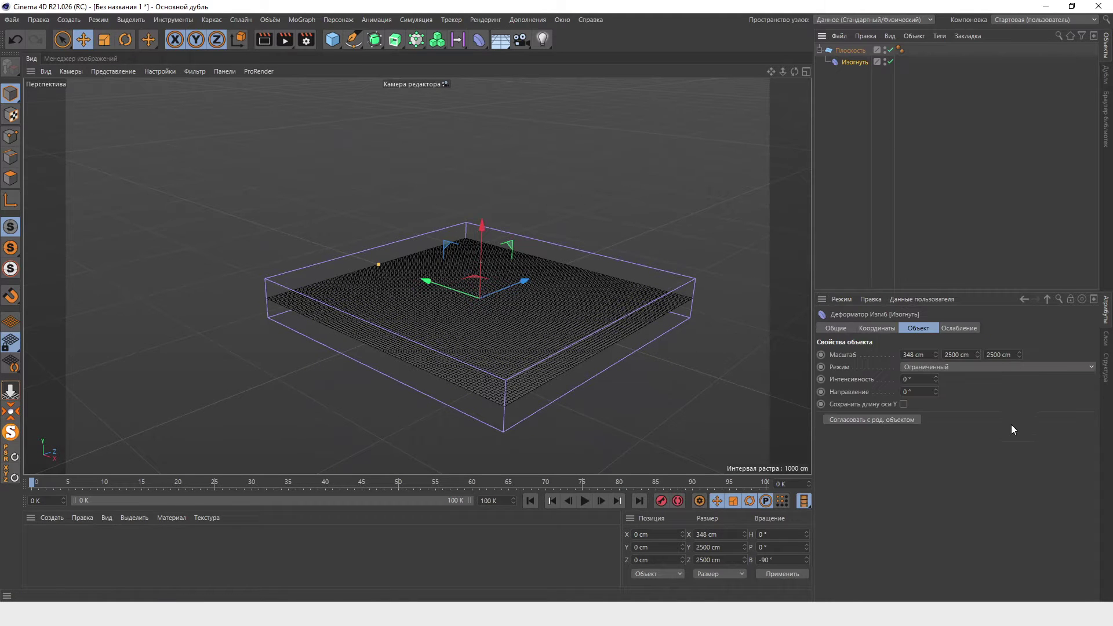
mouse_move(937, 381)
left_mouse_down()
mouse_move(938, 348)
mouse_move(938, 360)
left_mouse_up()
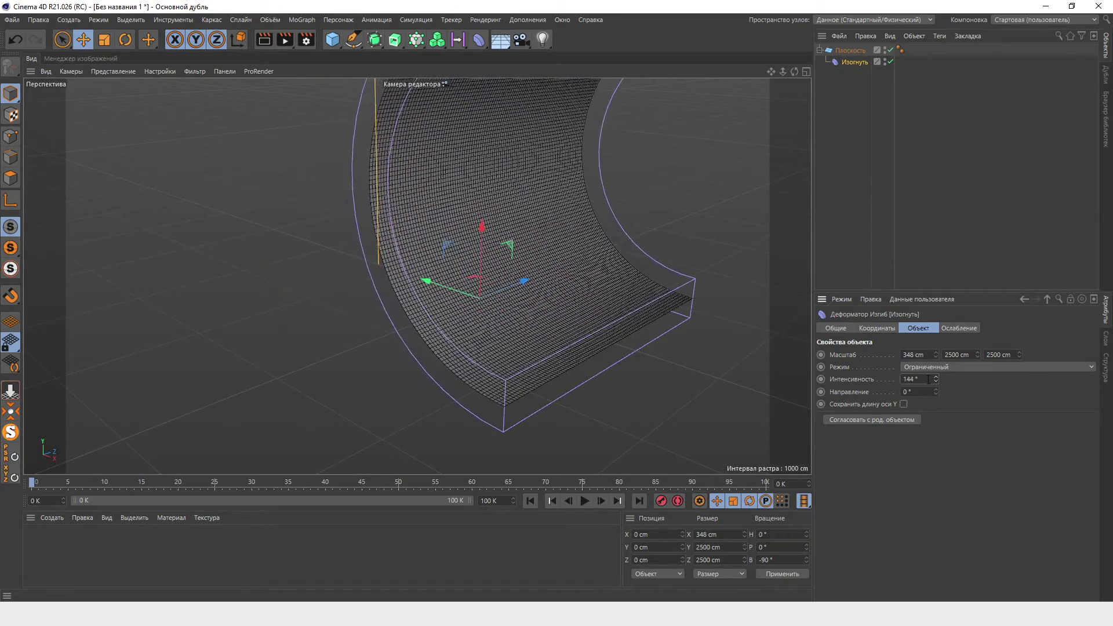
Orbit the view to inspect the plane curled up by the 144° Bend.
left_click_drag(438, 367, 487, 408, "alt")
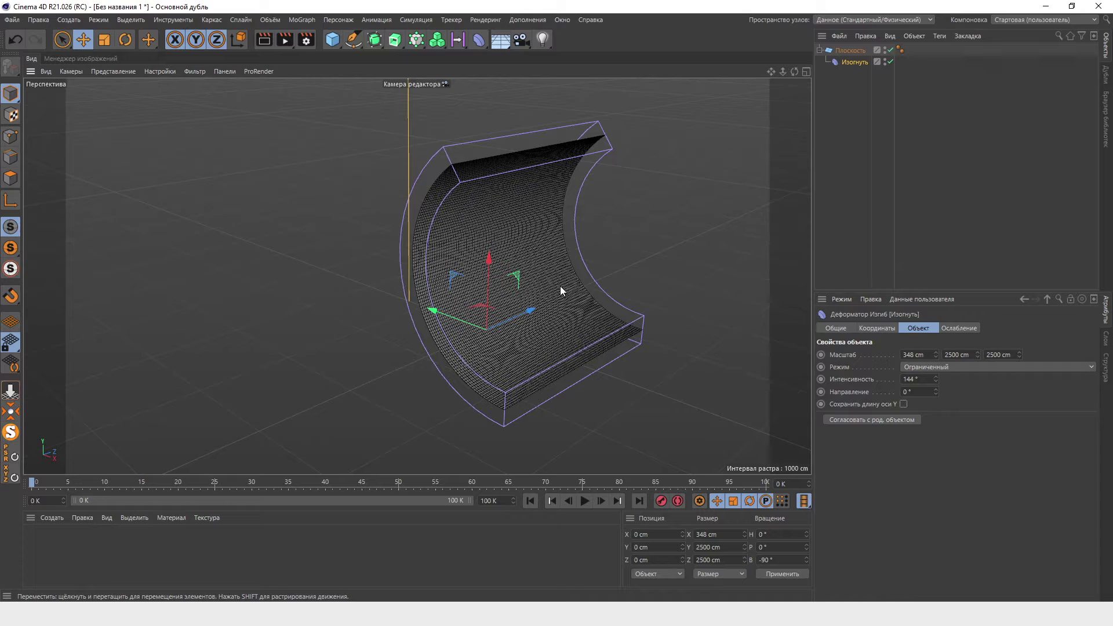
key("r")
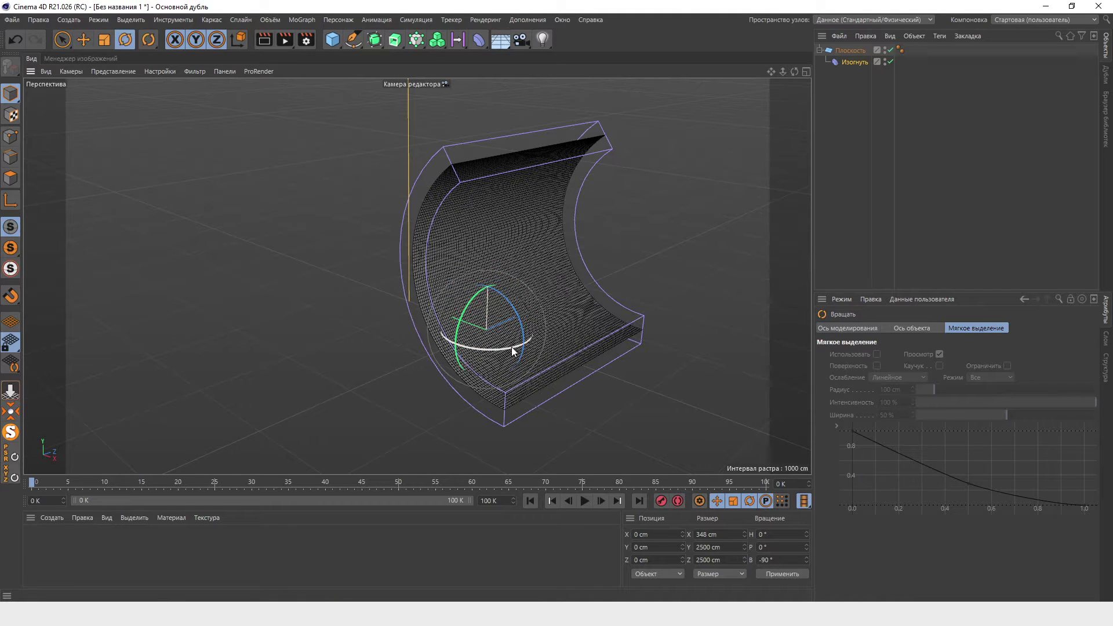
Rotate the Bend deformer -90° in heading.
left_click_drag(515, 347, 459, 338)
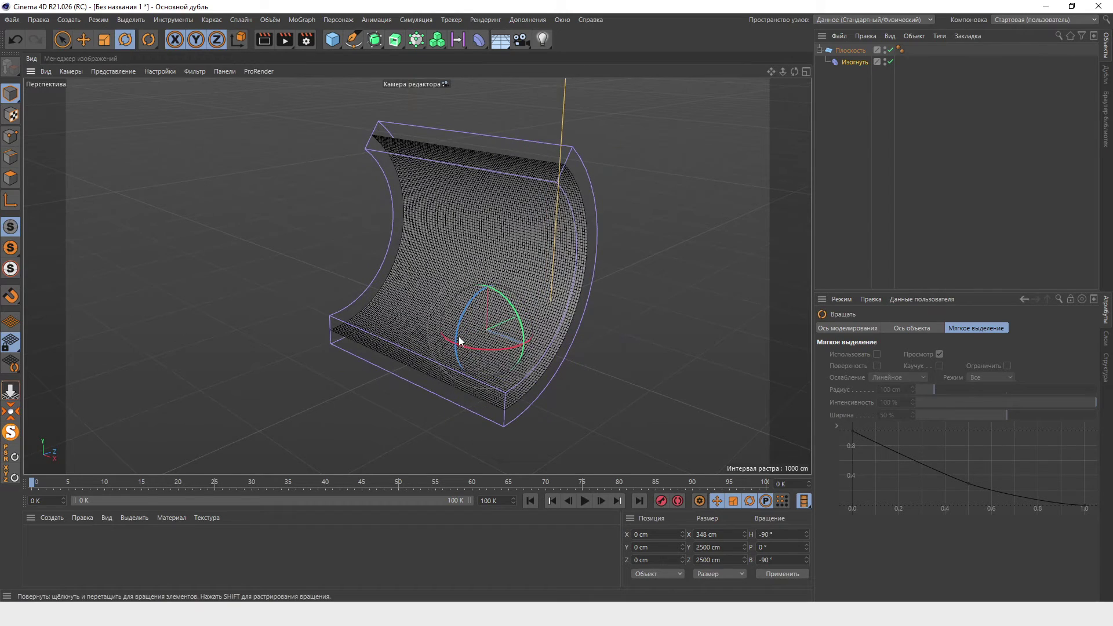
scroll(458, 301, "up", 4)
scroll(458, 301, "up", 3)
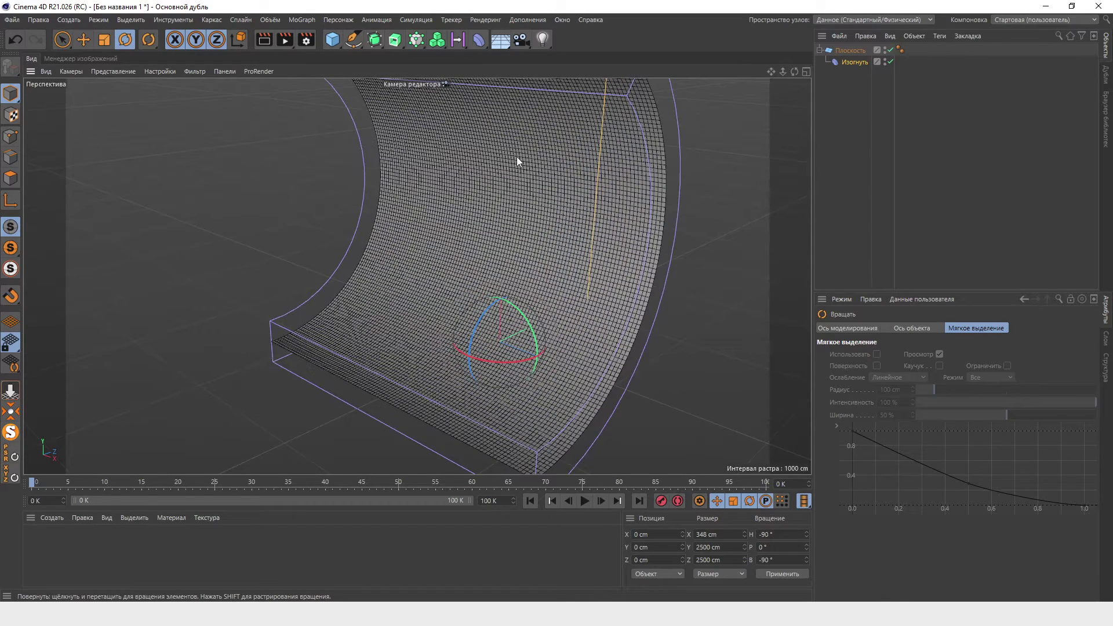
Resize the Bend deformer to 161 × 315 cm and lower its intensity to 101°.
left_click(851, 62)
left_click_drag(936, 355, 936, 395)
mouse_move(936, 355)
left_mouse_down()
mouse_move(940, 340)
mouse_move(978, 400)
left_mouse_up()
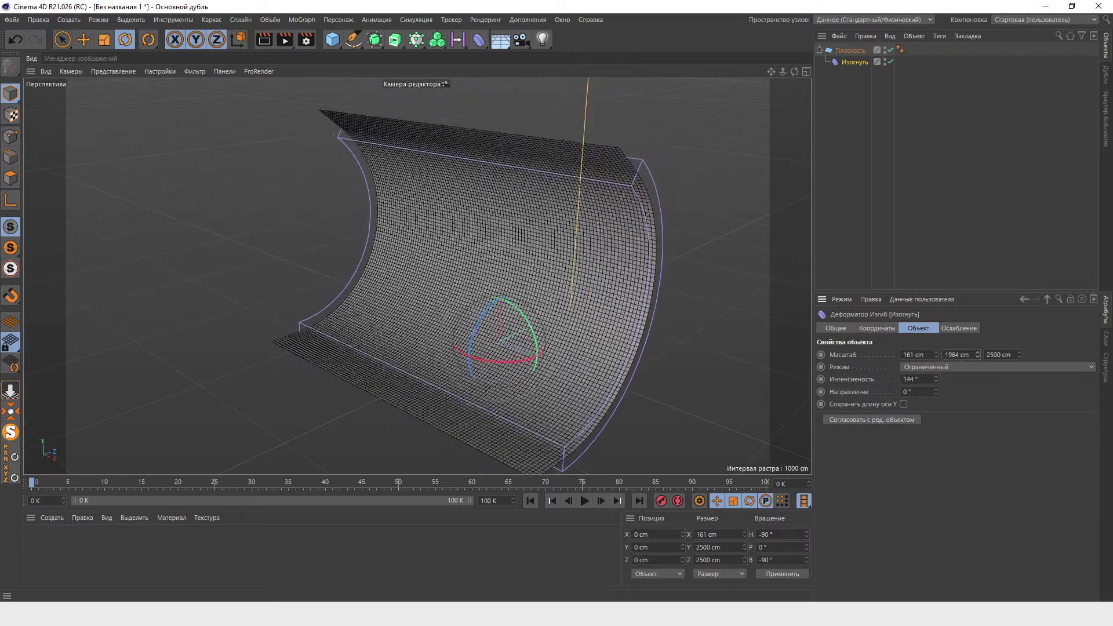
left_click_drag(977, 355, 962, 356)
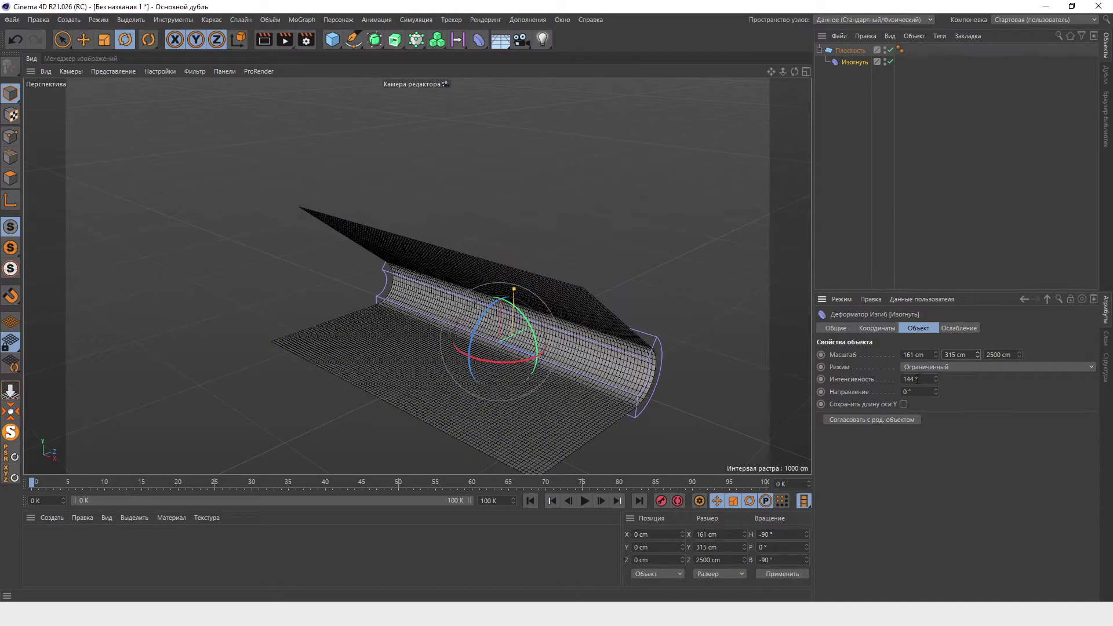
mouse_move(935, 378)
left_mouse_down()
mouse_move(935, 406)
mouse_move(935, 355)
left_mouse_up()
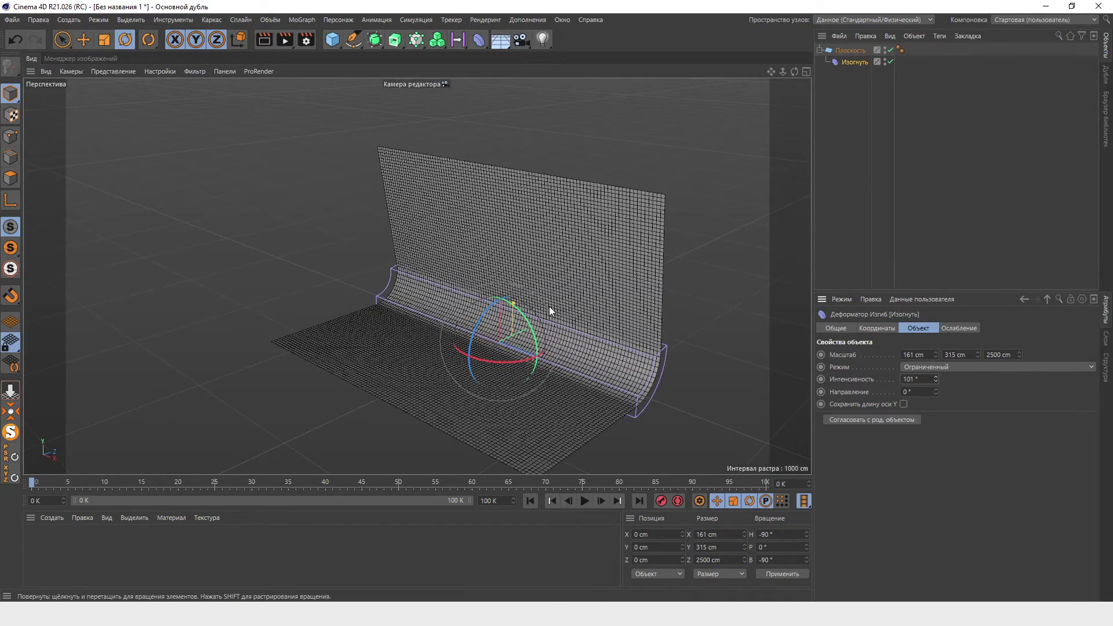
Soften the bend intensity to 80° and reposition the backdrop.
left_click_drag(548, 306, 580, 381, "alt")
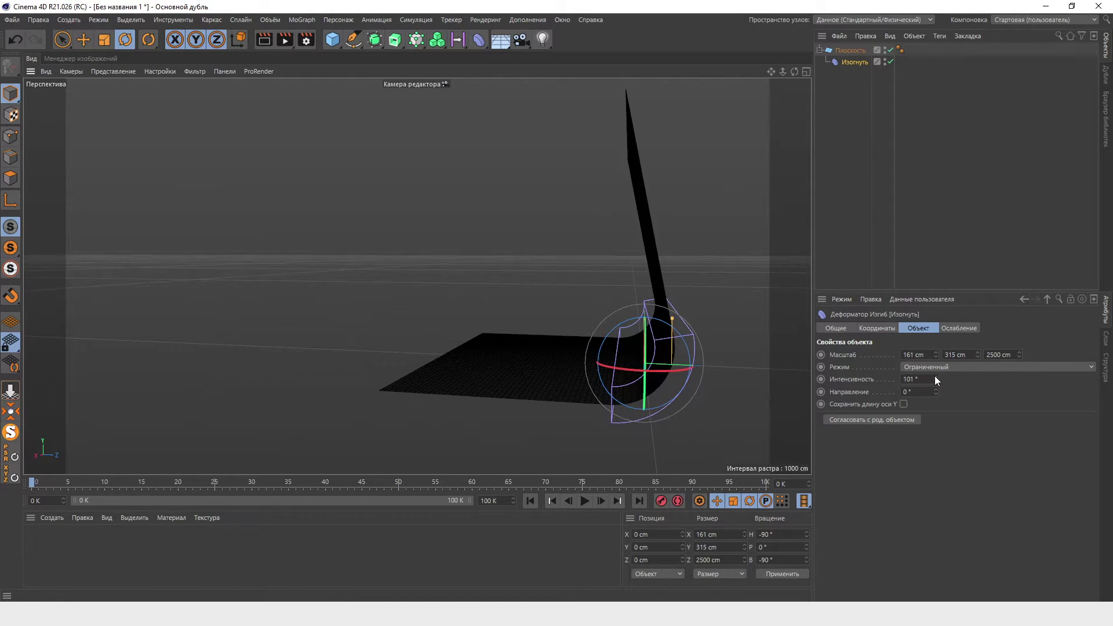
left_click_drag(938, 380, 937, 395)
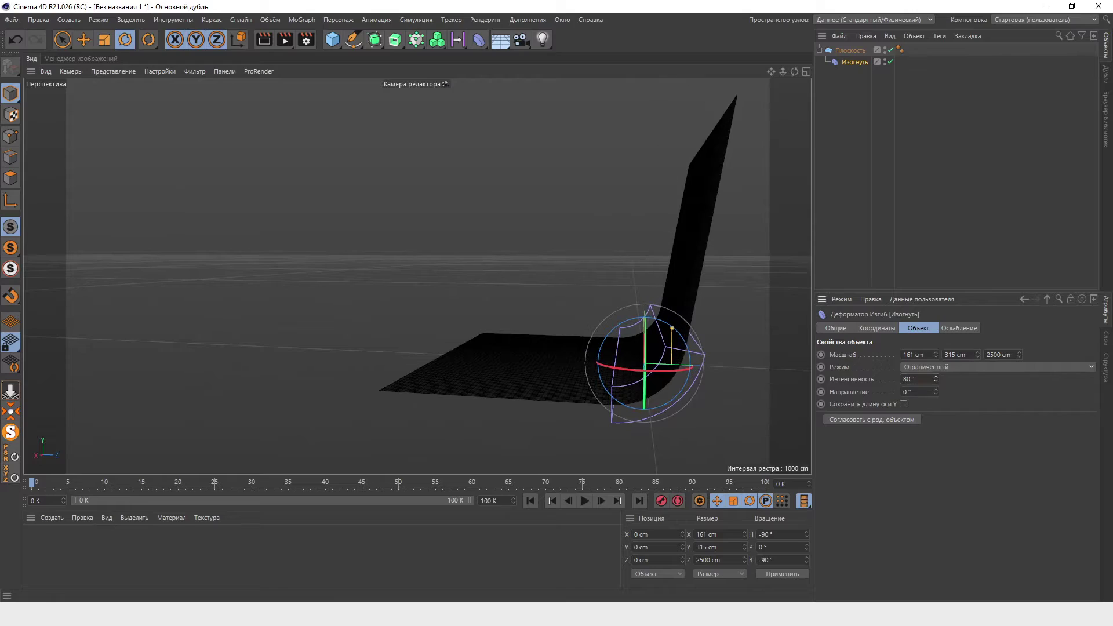
mouse_move(582, 381)
left_mouse_down("alt")
mouse_move(641, 387)
mouse_move(566, 342)
left_mouse_up("alt")
scroll(256, 283, "up", 3)
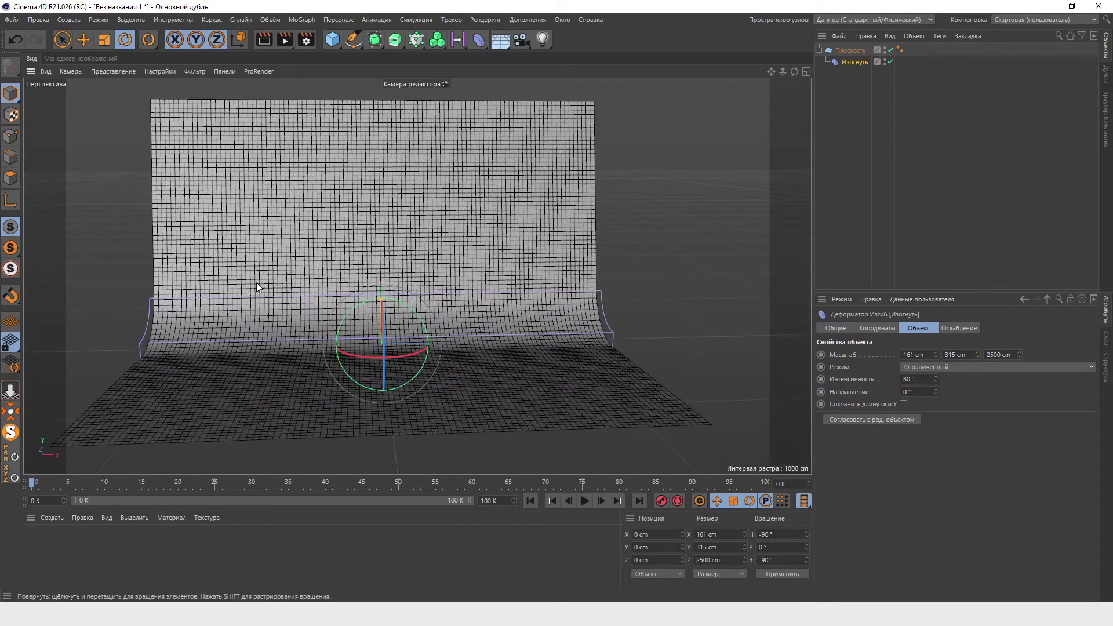
scroll(348, 273, "up", 5)
key("e")
mouse_move(517, 407)
left_mouse_down("alt")
mouse_move(560, 401)
mouse_move(395, 302)
mouse_move(485, 284)
mouse_move(434, 304)
mouse_move(450, 304)
left_mouse_up("alt")
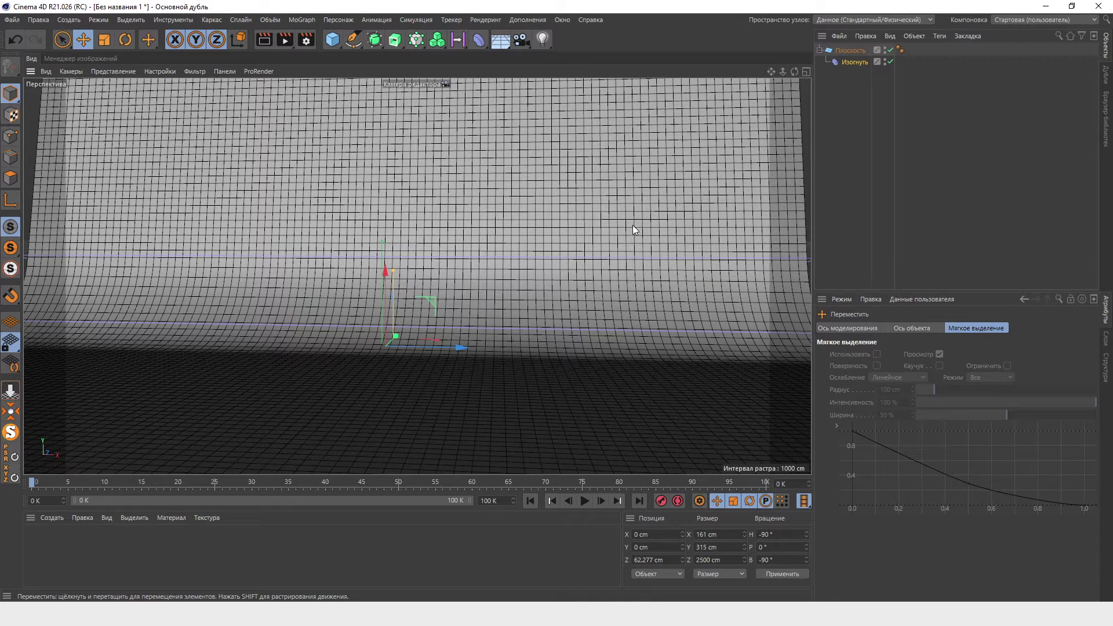
Drag the shoes model from folder 02 into the Cinema 4D viewport.
mouse_move(564, 346)
left_mouse_down("alt")
mouse_move(693, 389)
mouse_move(564, 378)
mouse_move(674, 378)
left_mouse_up("alt")
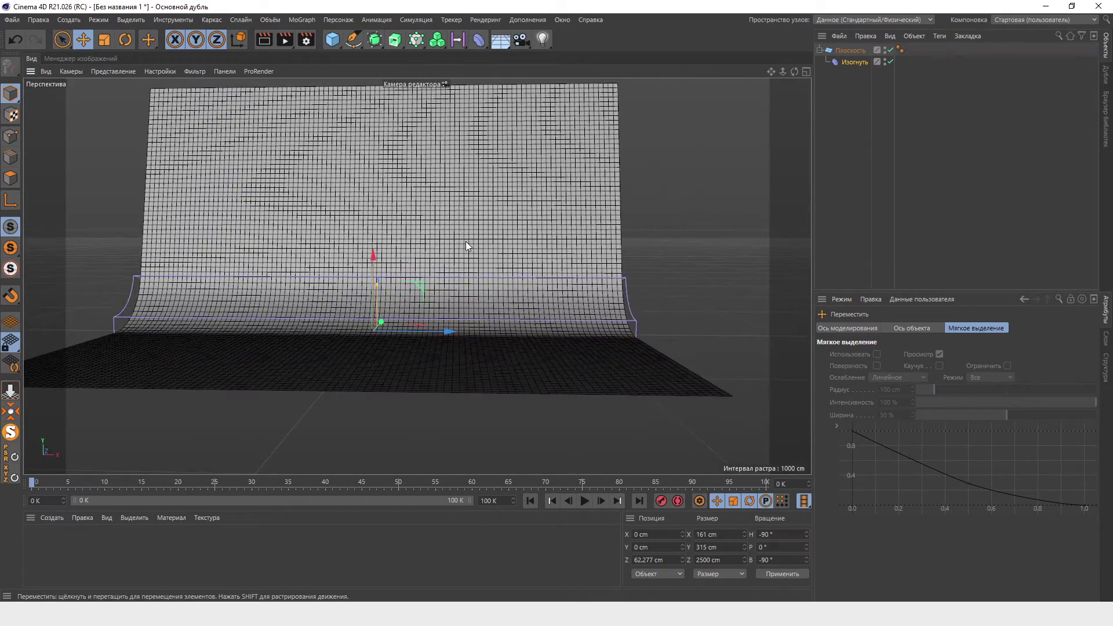
scroll(522, 255, "up", 2)
scroll(562, 269, "up", 1)
scroll(556, 313, "up", 2)
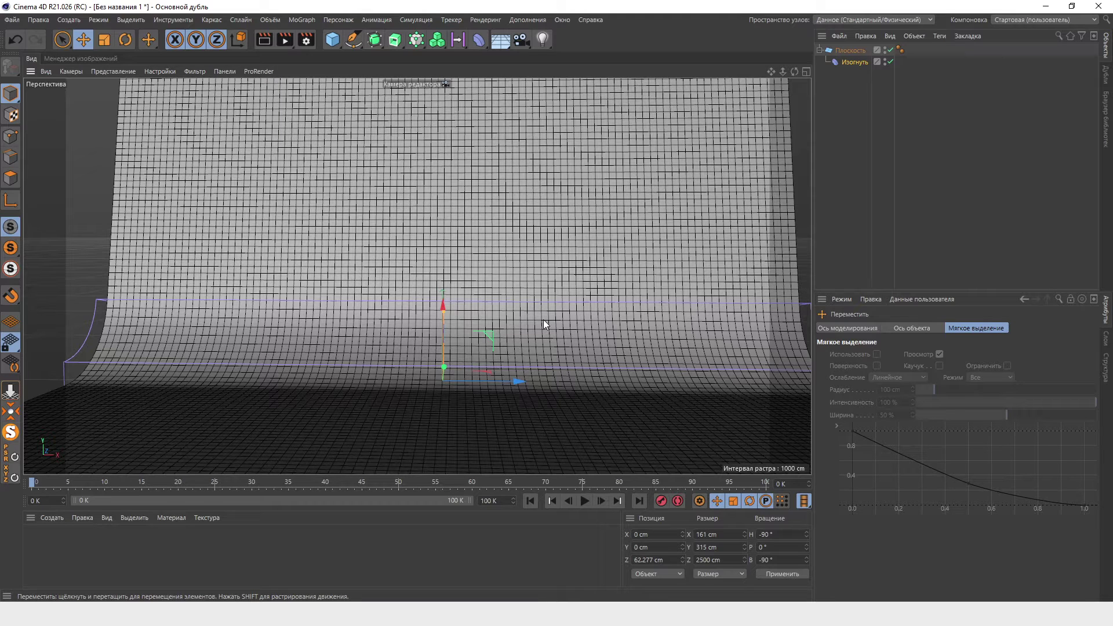
key("alt+Tab")
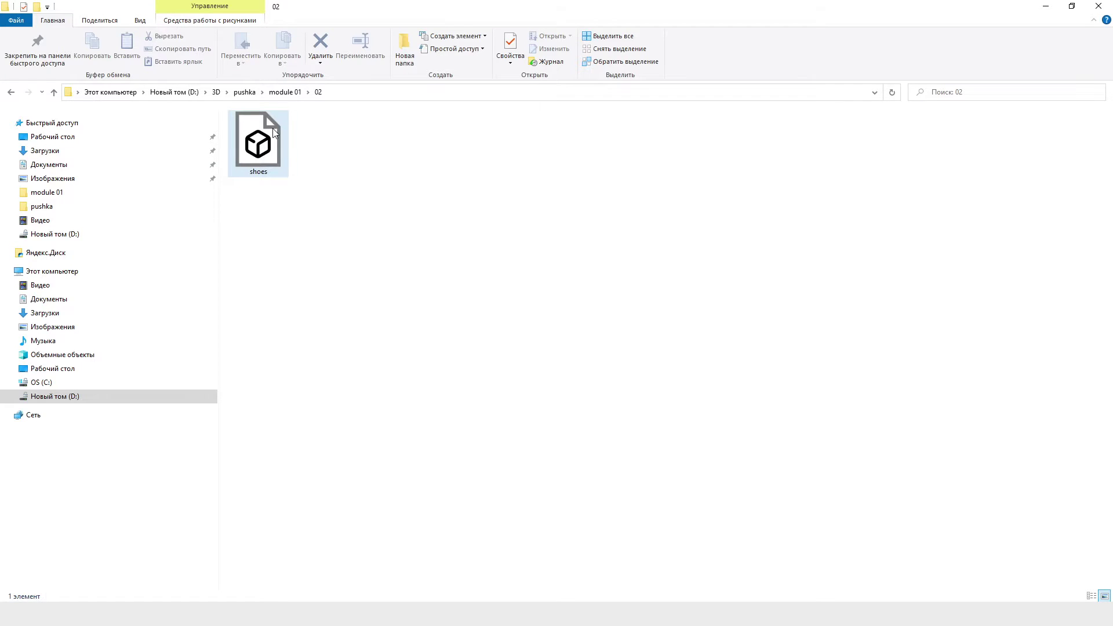
left_click(1073, 6)
left_click_drag(378, 197, 731, 238)
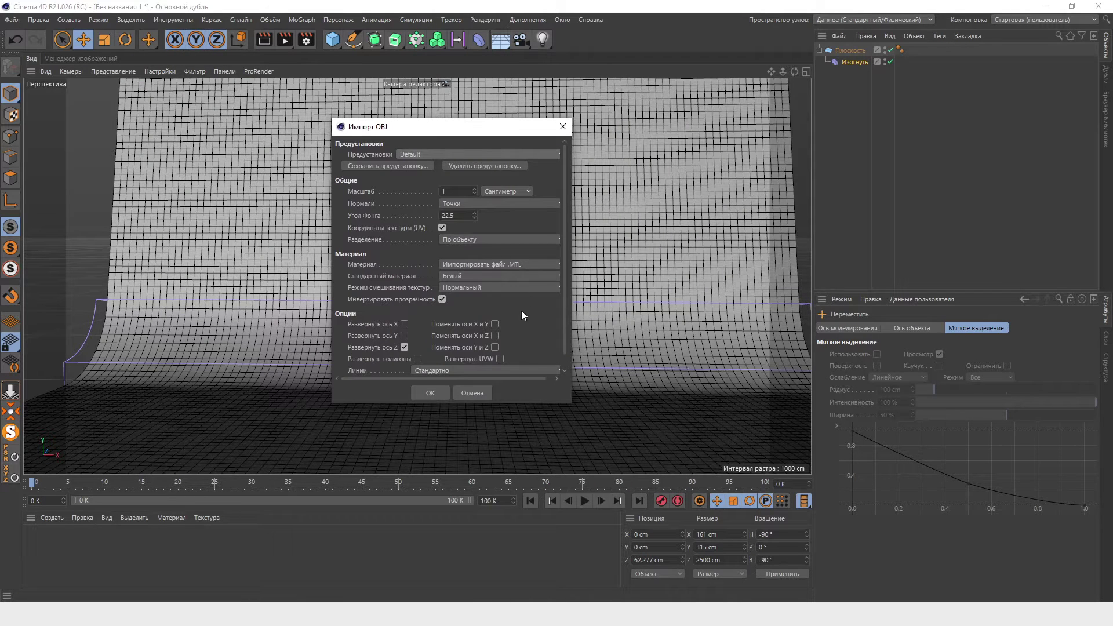
Import shoes.obj with default settings, select its left and right shoes, then return to the untitled project.
left_click_drag(564, 311, 564, 332)
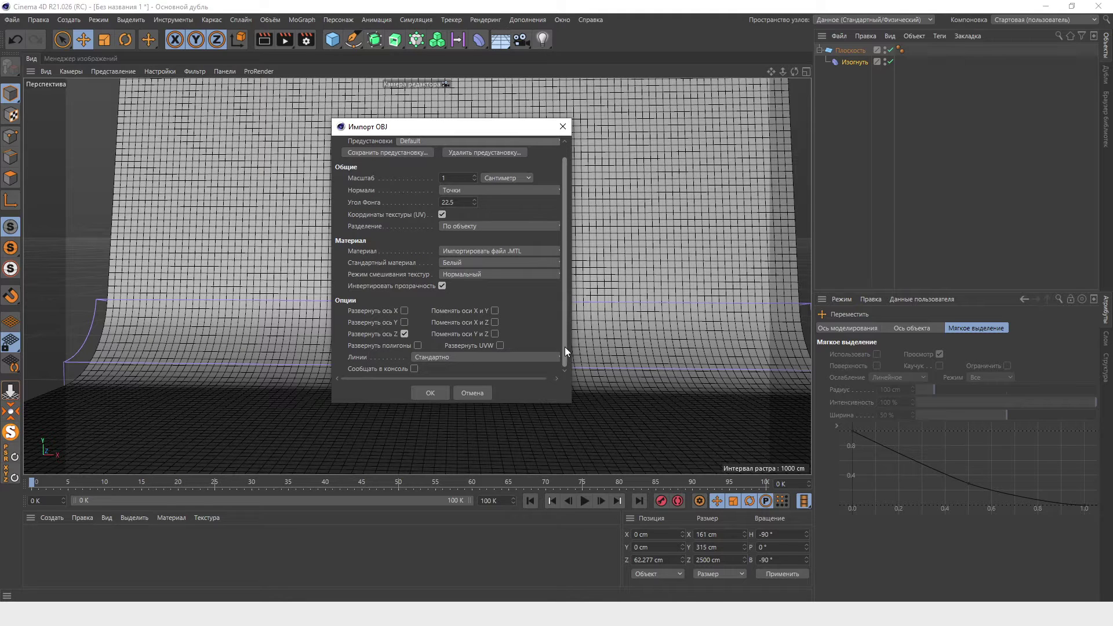
left_click(430, 393)
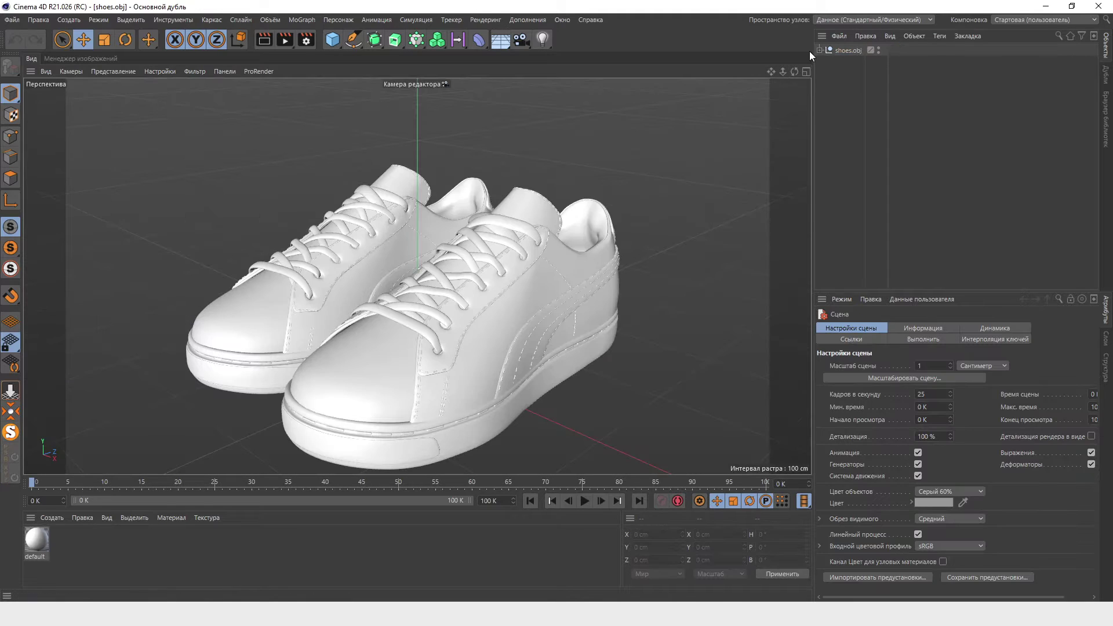
left_click(820, 50)
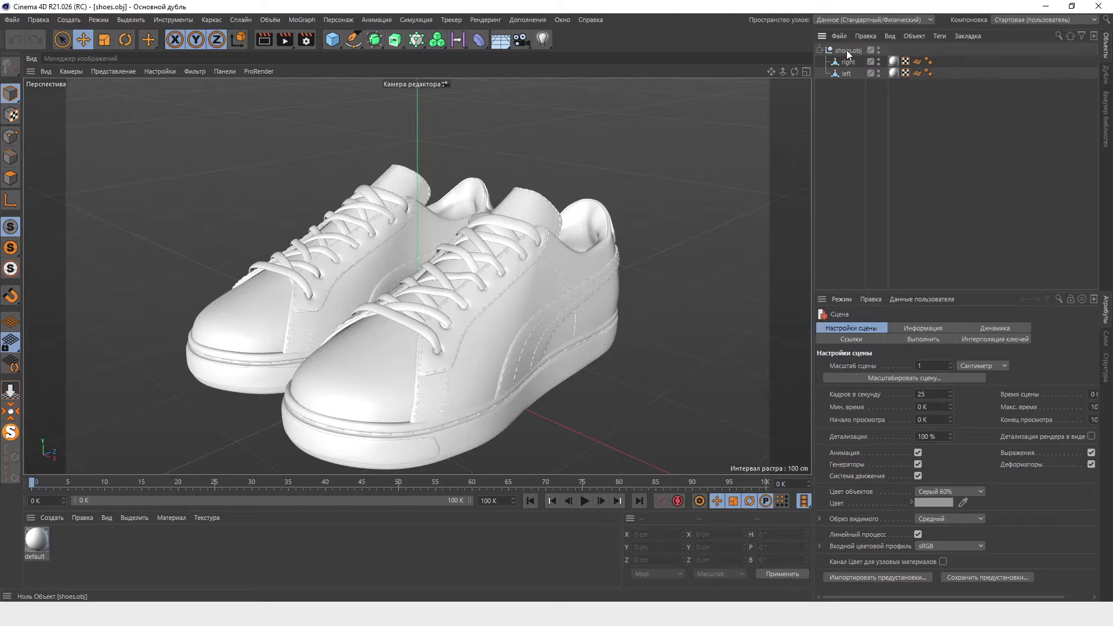
left_click(848, 51)
left_click(845, 74, "shift")
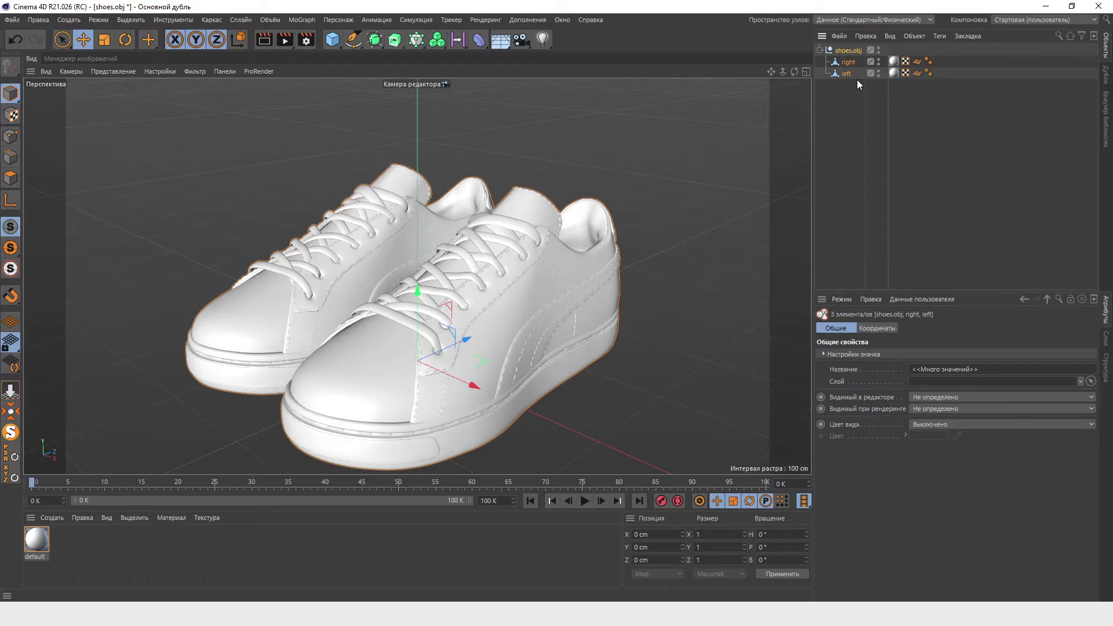
left_click(562, 20)
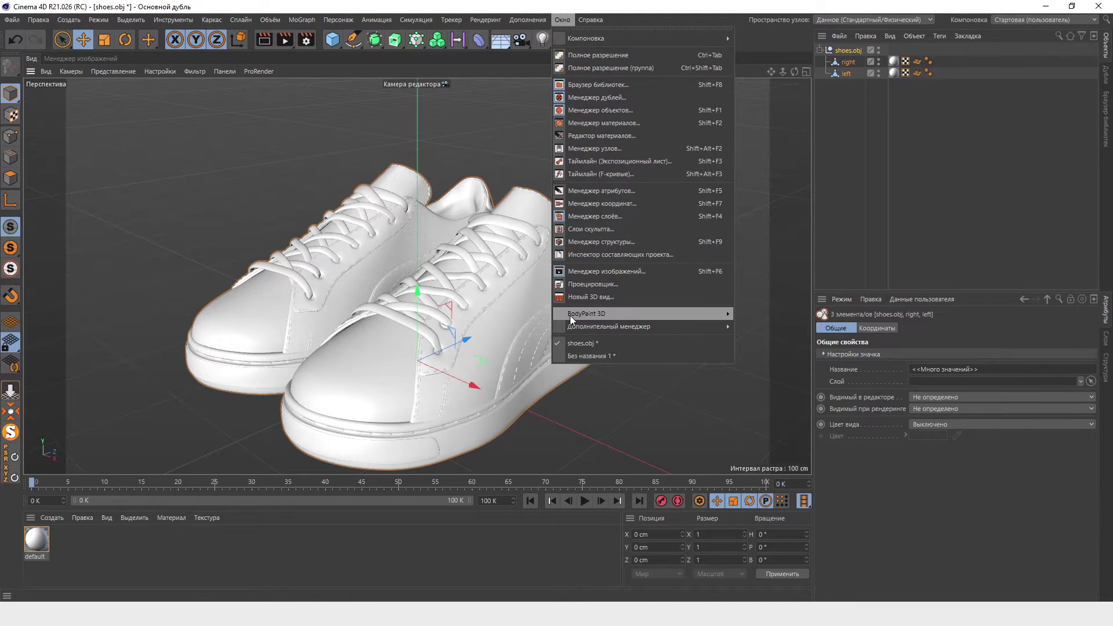
left_click(589, 356)
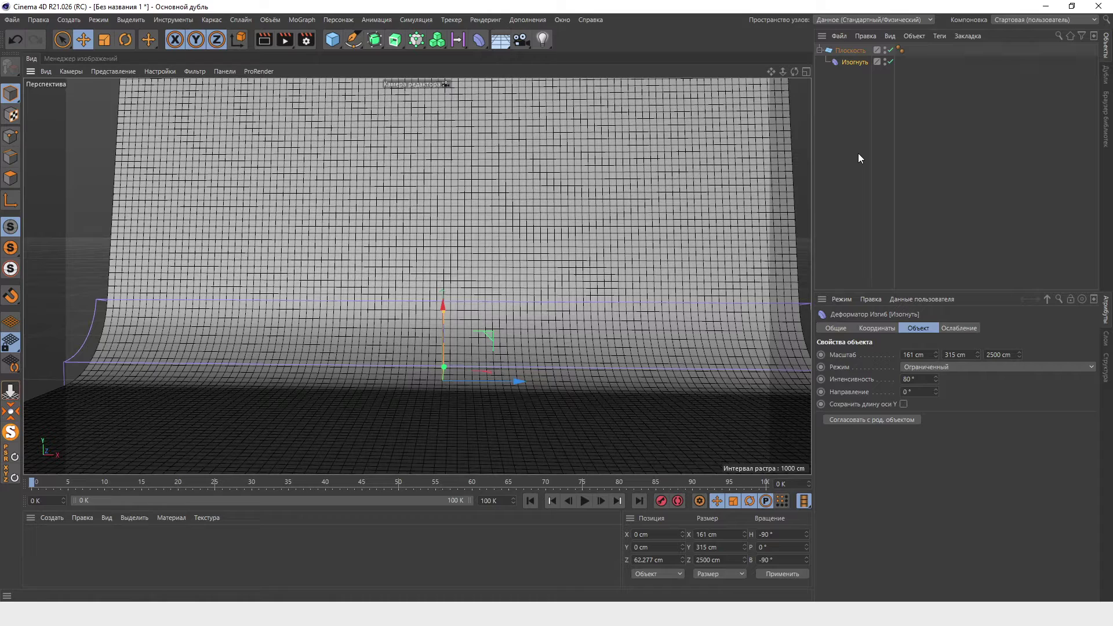
Paste the shoes into the backdrop scene, raise them above the floor and scale to about 160%.
key("ctrl+v")
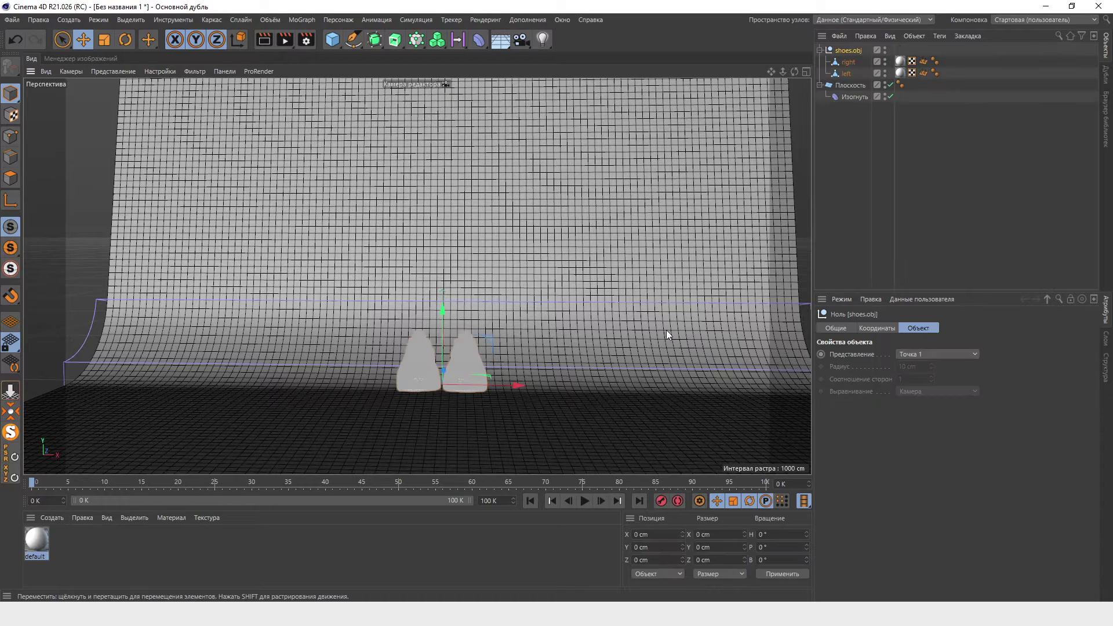
scroll(477, 369, "up", 3)
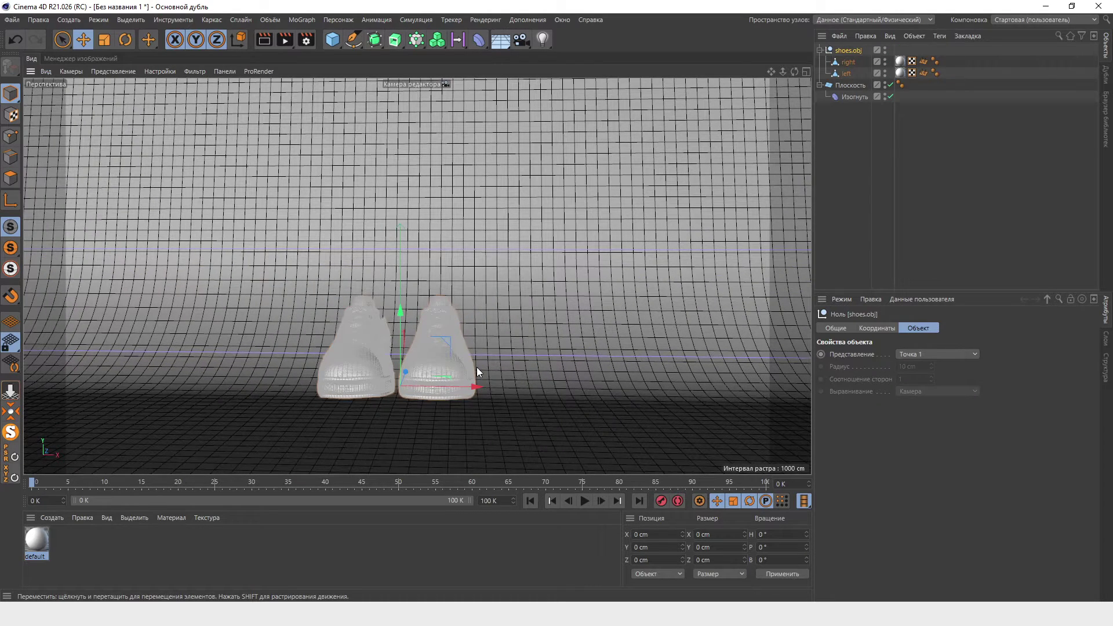
left_click_drag(400, 308, 447, 320)
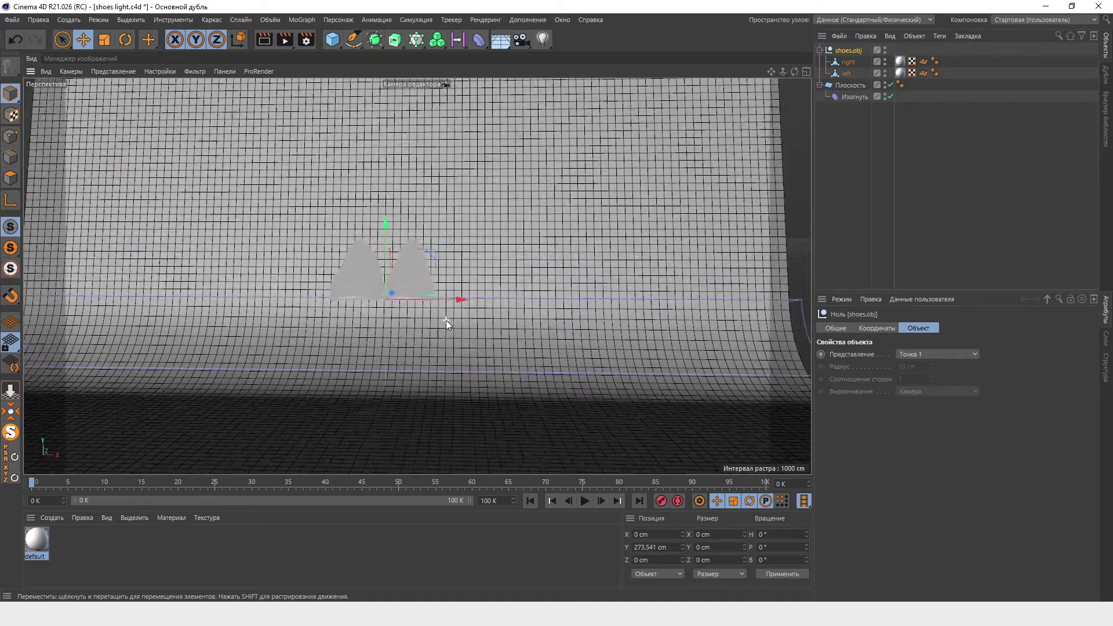
scroll(437, 318, "down", 2)
scroll(378, 291, "up", 3)
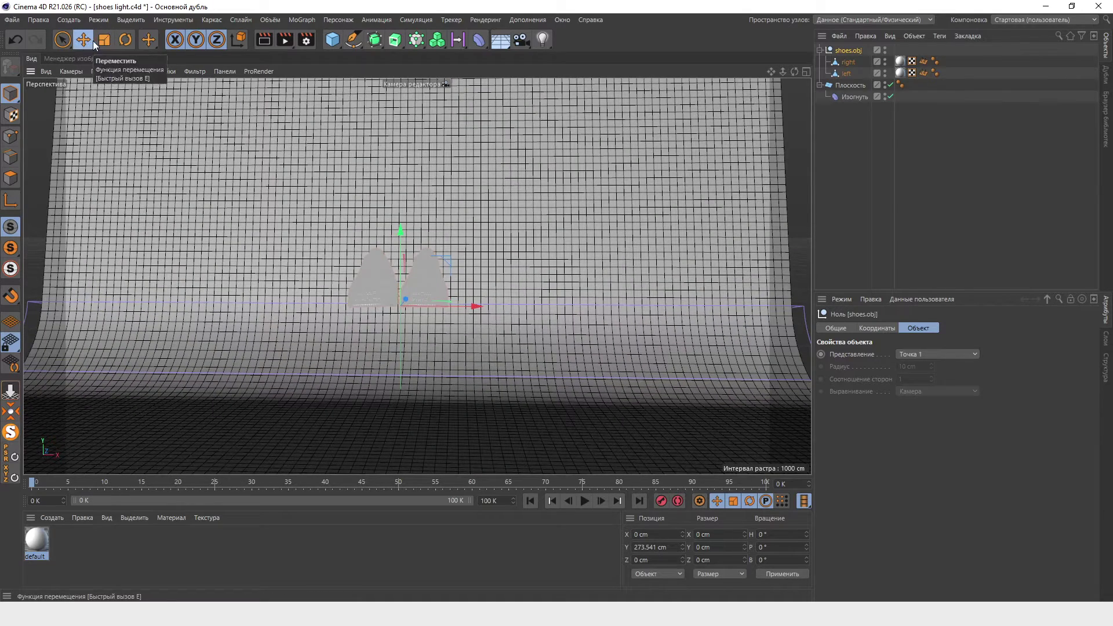
left_click(105, 39)
left_click_drag(445, 249, 716, 151)
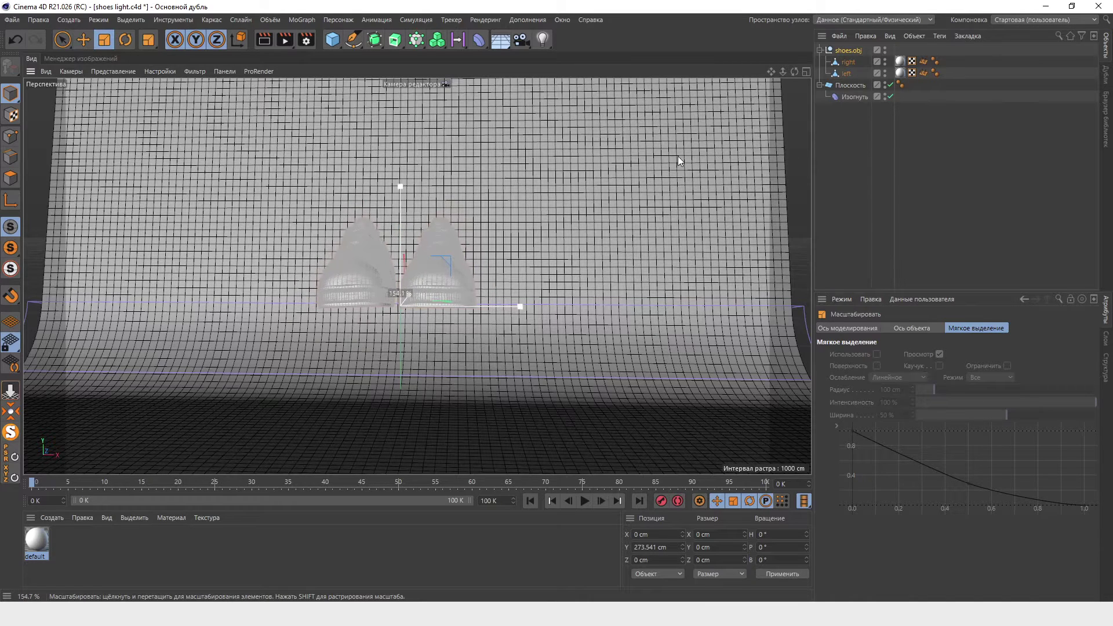
left_click_drag(715, 152, 663, 155)
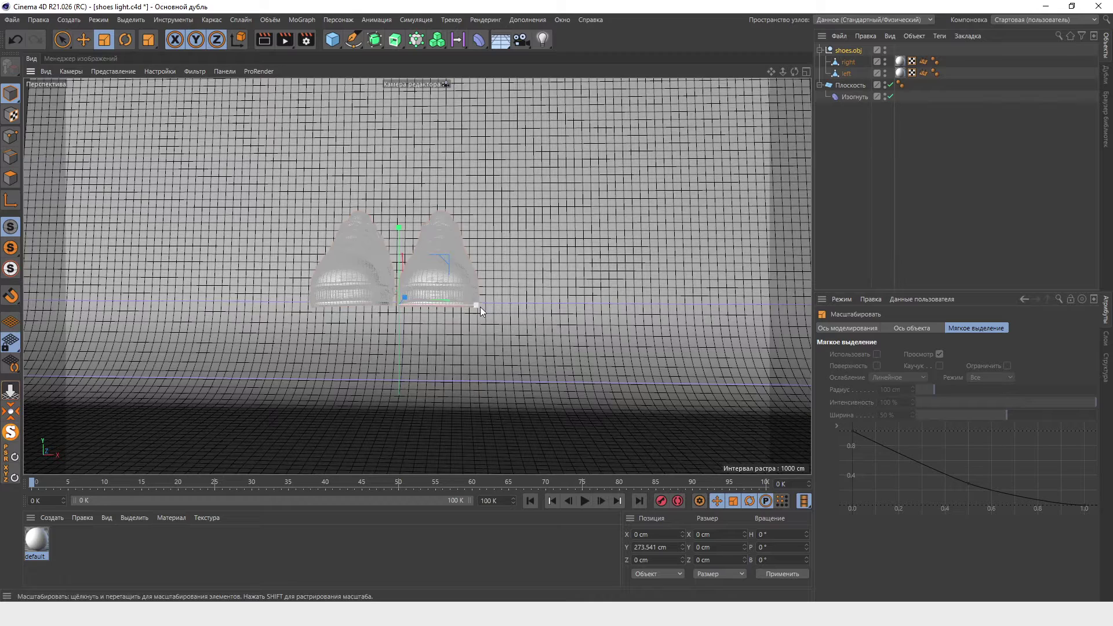
key("r")
left_click(465, 314)
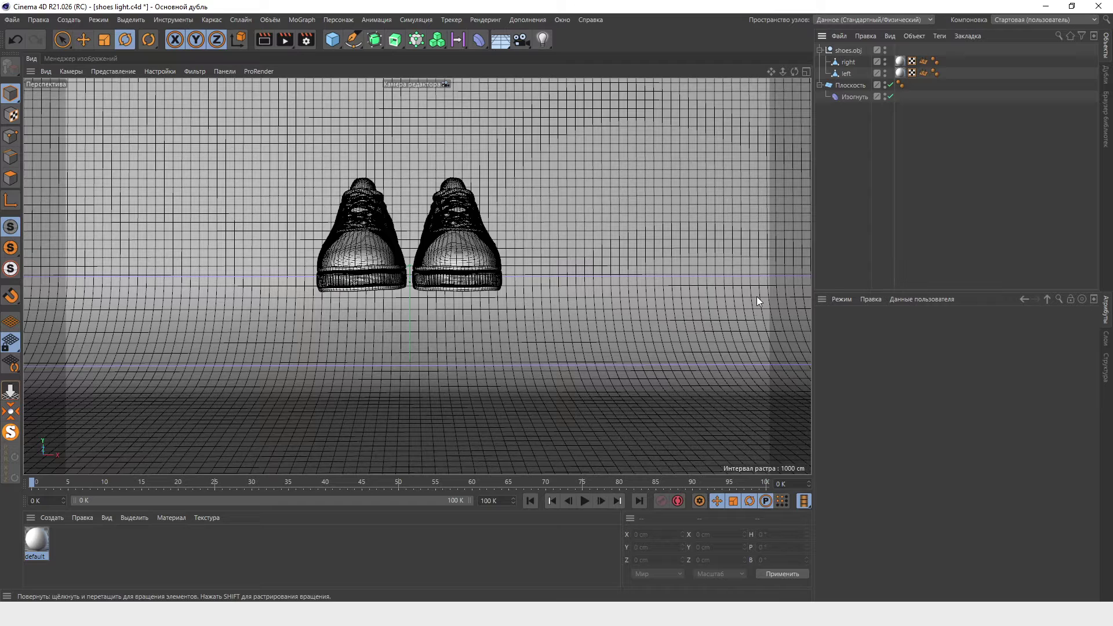
Centre the right shoe's axis on the shoe with MagicCenter.
left_click(845, 64)
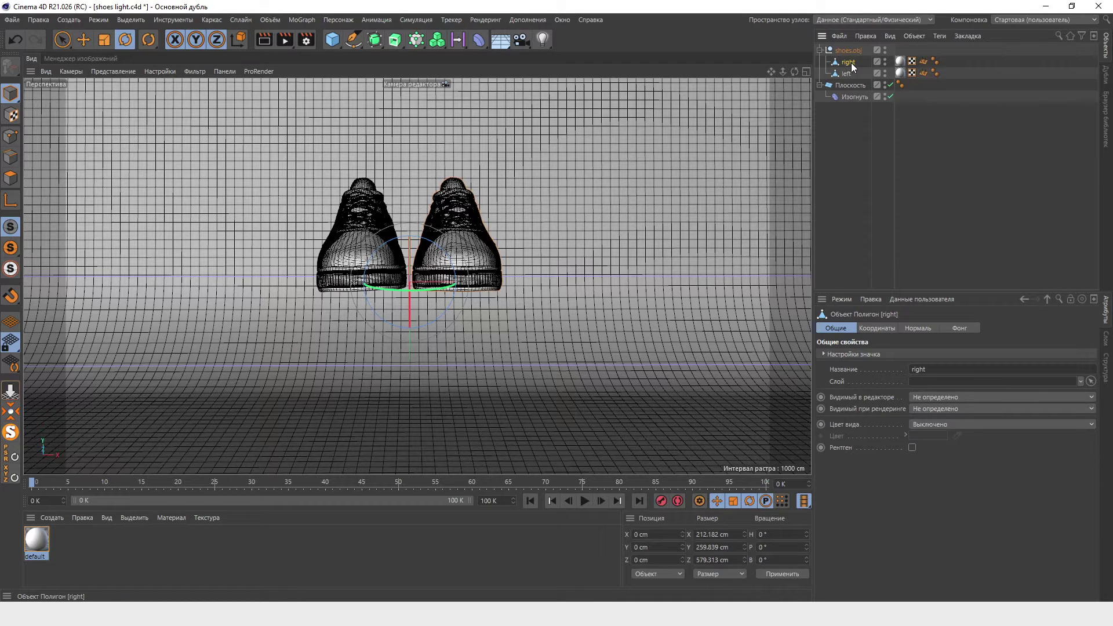
left_click(84, 40)
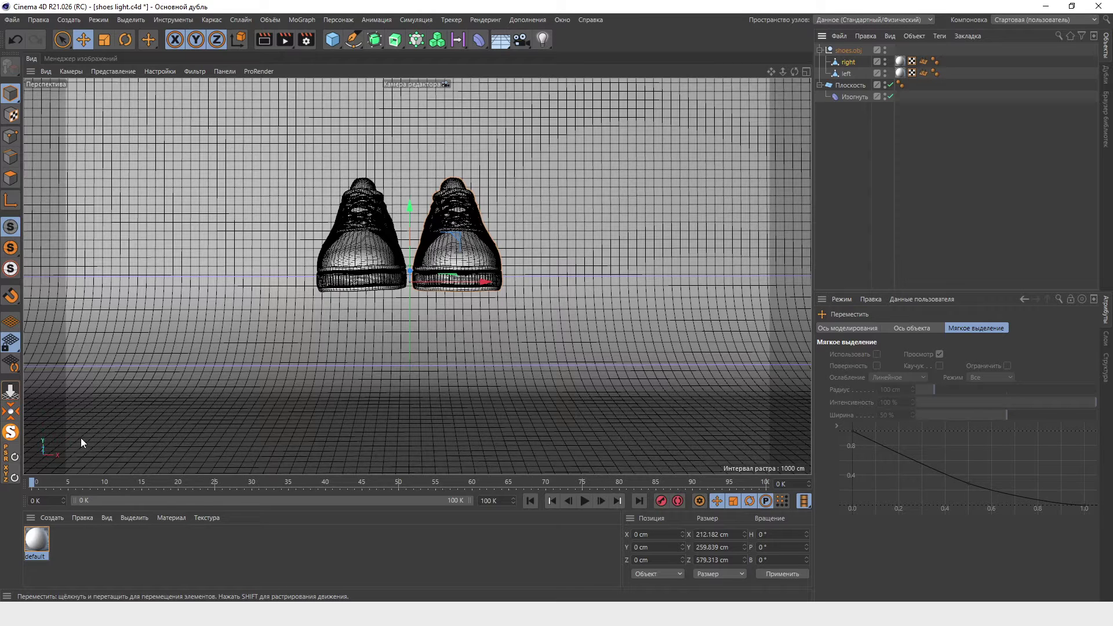
left_click(849, 62)
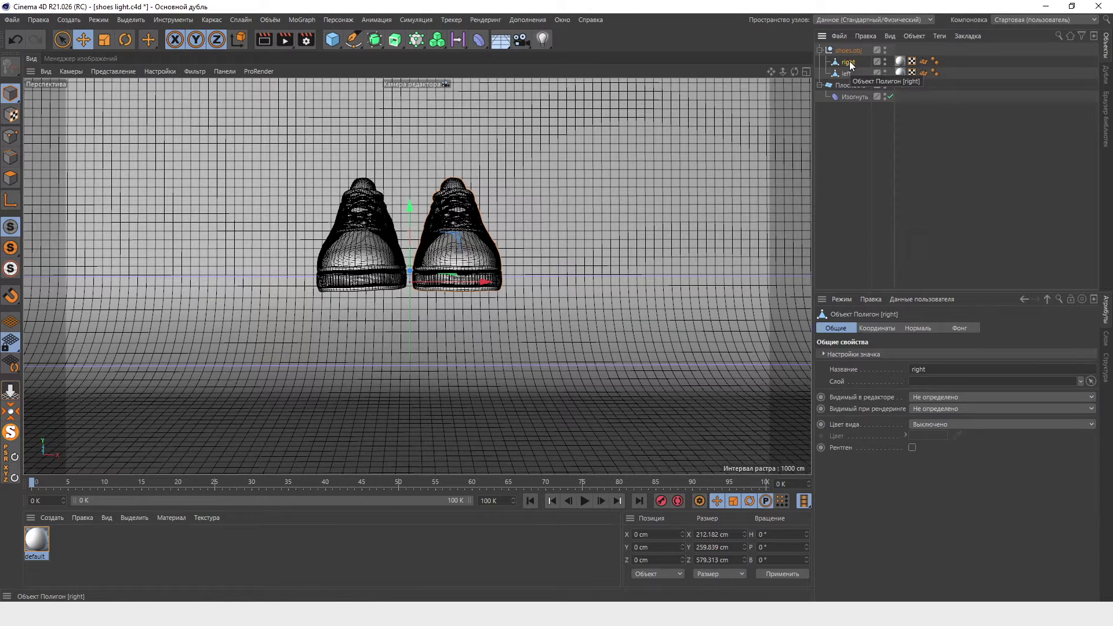
left_click(16, 412)
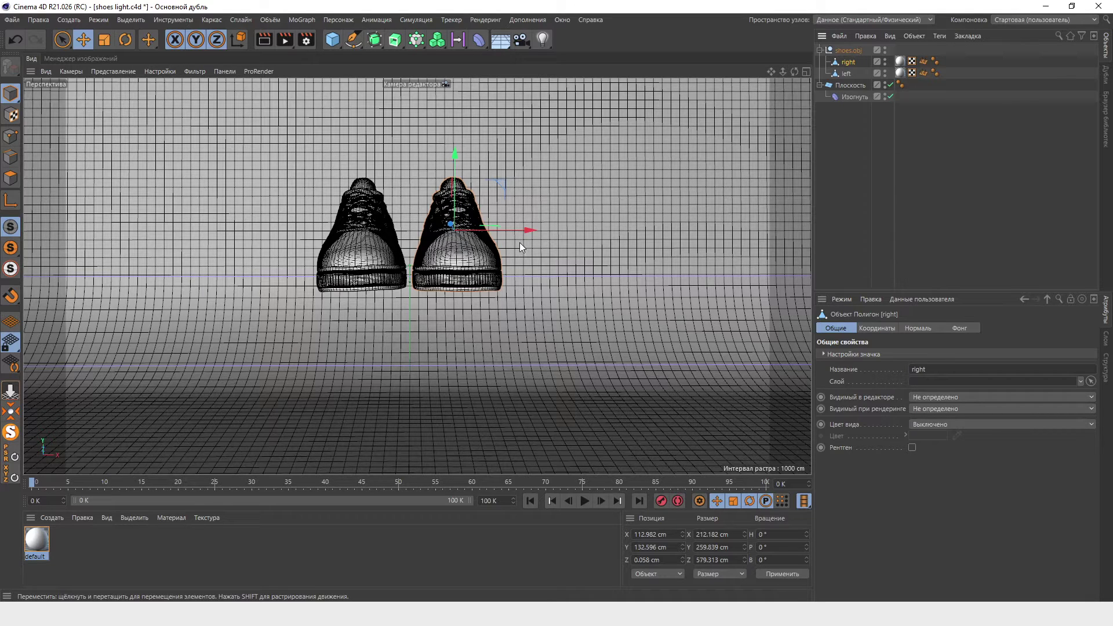
Centre the left shoe's axis on the shoe with MagicCenter.
left_click(847, 75)
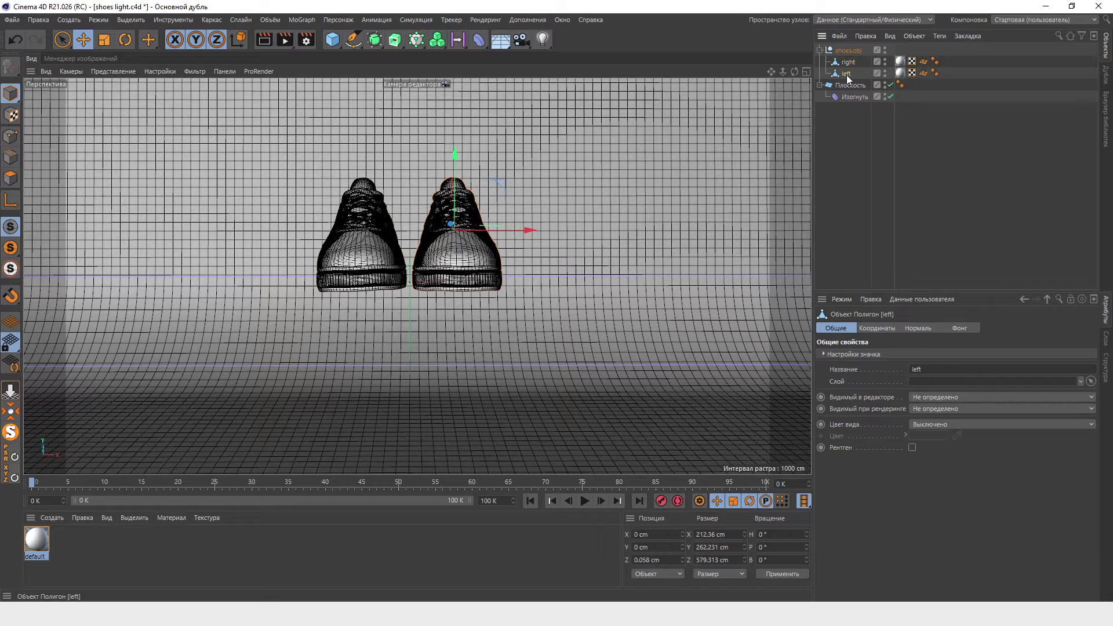
left_click(14, 413)
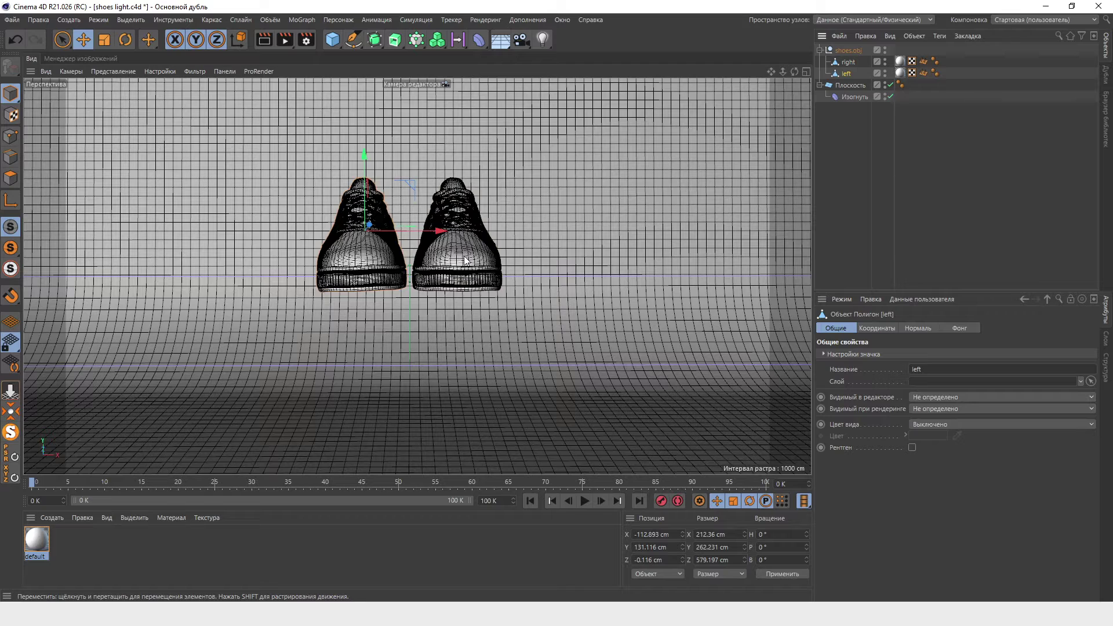
left_click(126, 40)
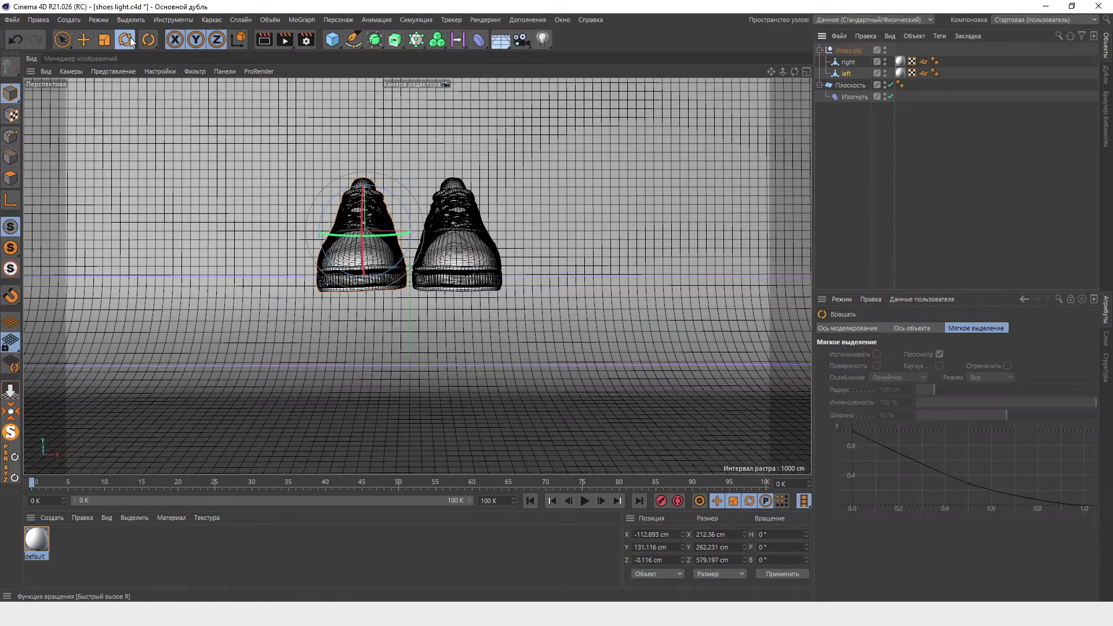
Turn the left shoe about 21° and tip the right shoe onto its side.
mouse_move(406, 233)
left_mouse_down()
mouse_move(348, 237)
mouse_move(360, 259)
left_mouse_up()
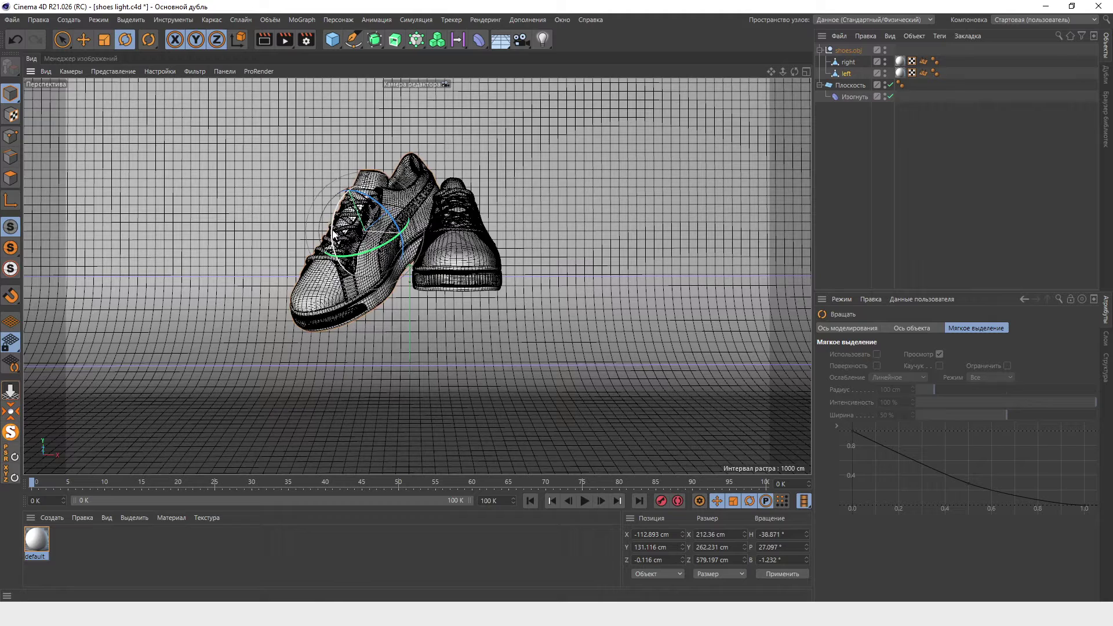
left_click_drag(361, 259, 371, 273)
left_click(464, 244)
mouse_move(520, 250)
left_mouse_down()
mouse_move(492, 214)
mouse_move(498, 270)
left_mouse_up()
Reposition the right shoe, lowering it and shifting it to the right.
key("e")
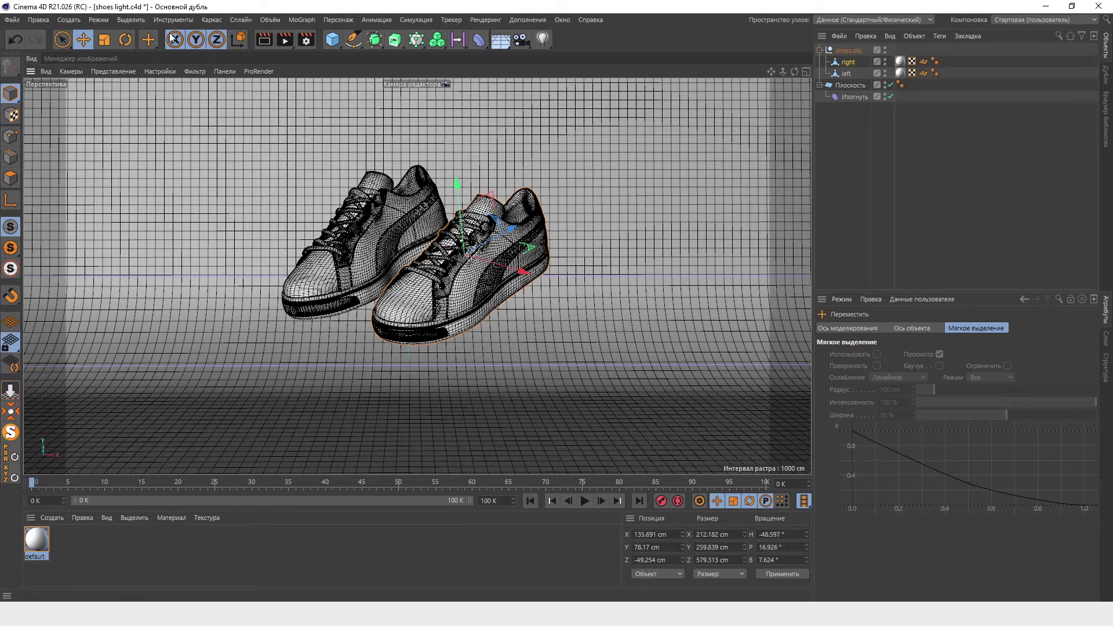
left_click(238, 40)
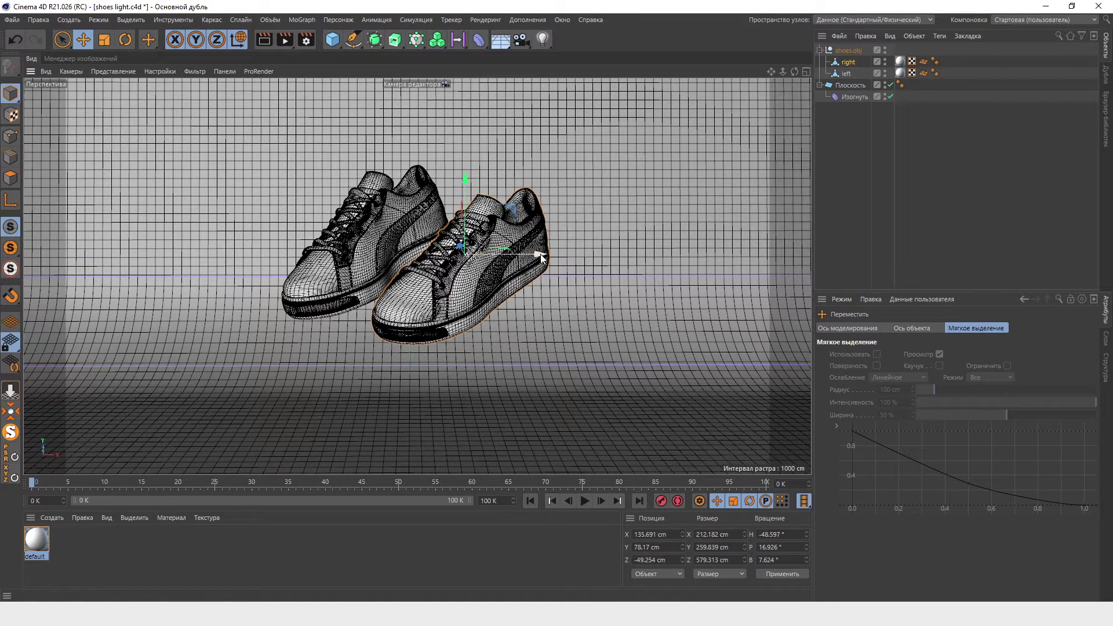
left_click_drag(541, 257, 465, 221)
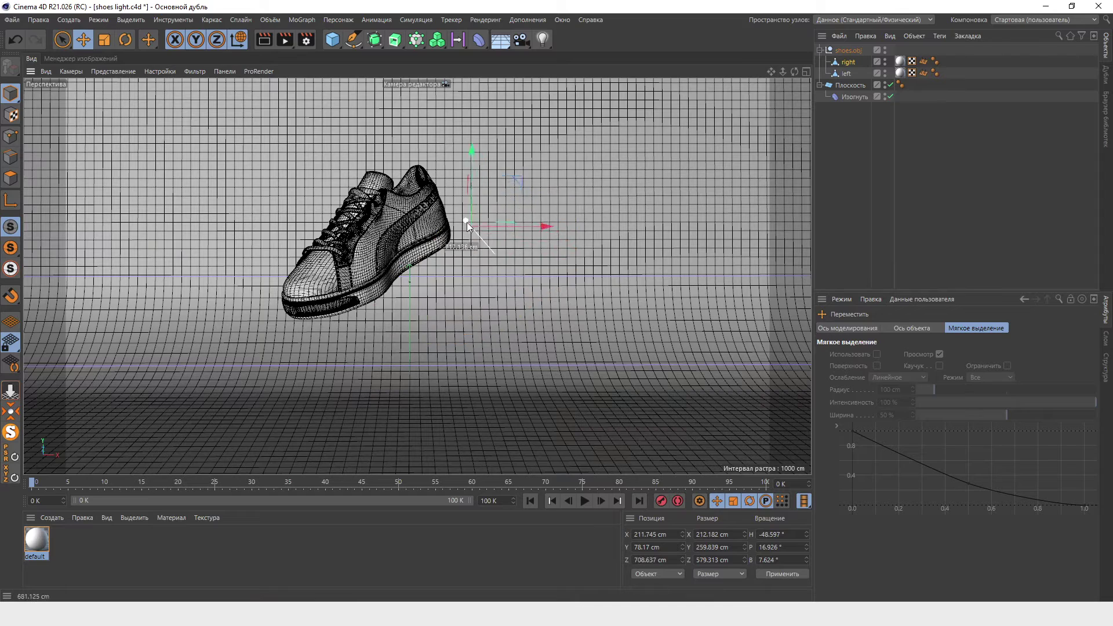
key("ctrl+z")
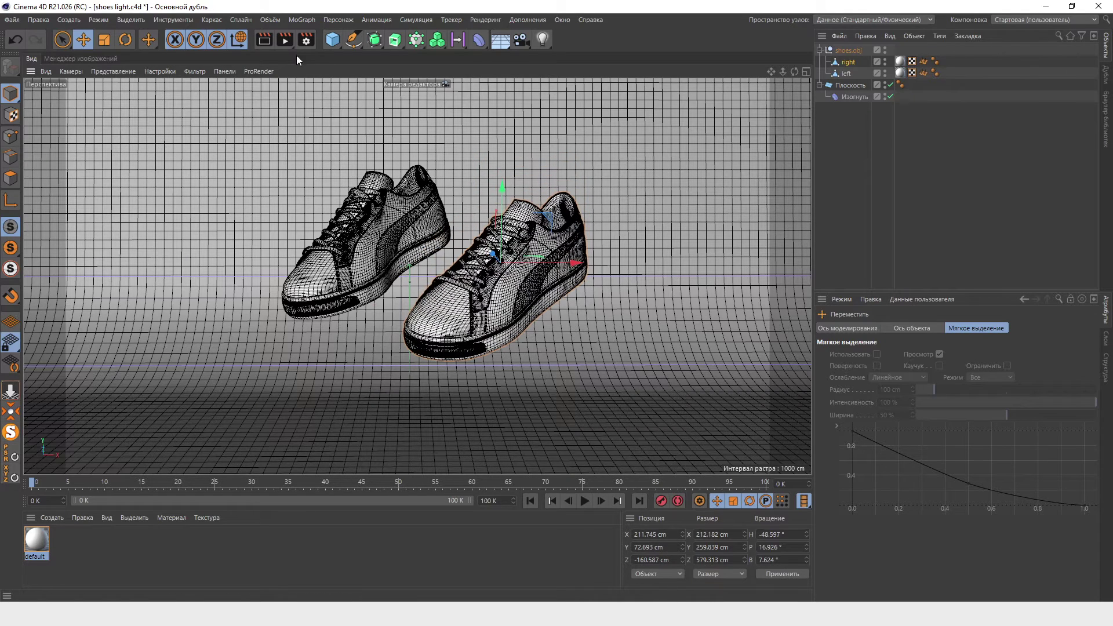
left_click(244, 40)
mouse_move(548, 243)
left_mouse_down()
mouse_move(595, 215)
mouse_move(520, 280)
mouse_move(537, 282)
left_mouse_up()
left_click(242, 40)
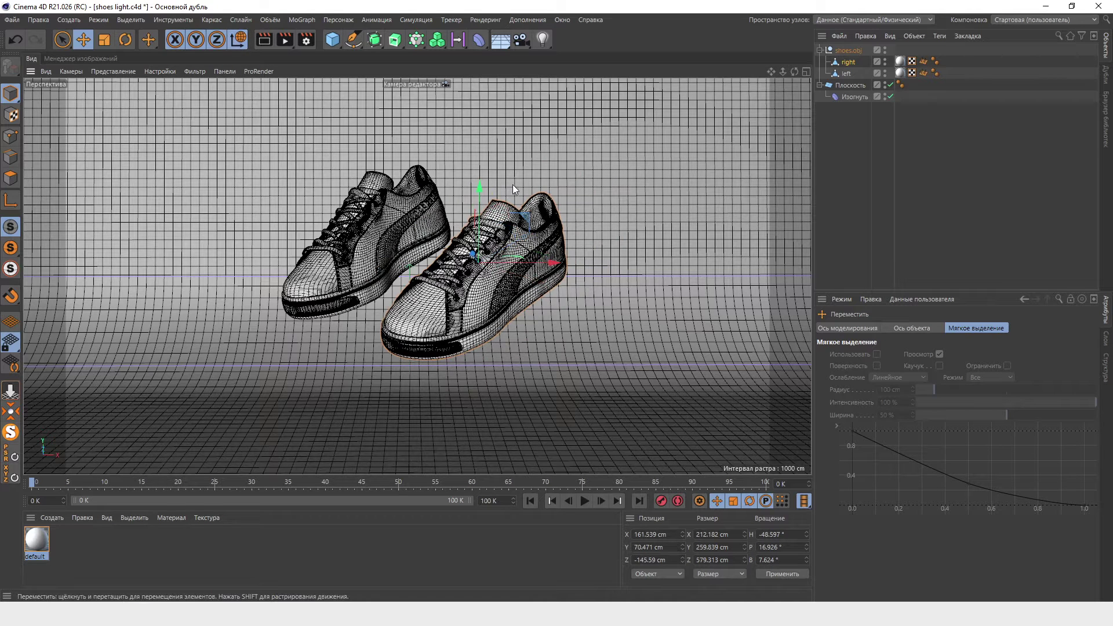
left_click_drag(479, 184, 479, 208)
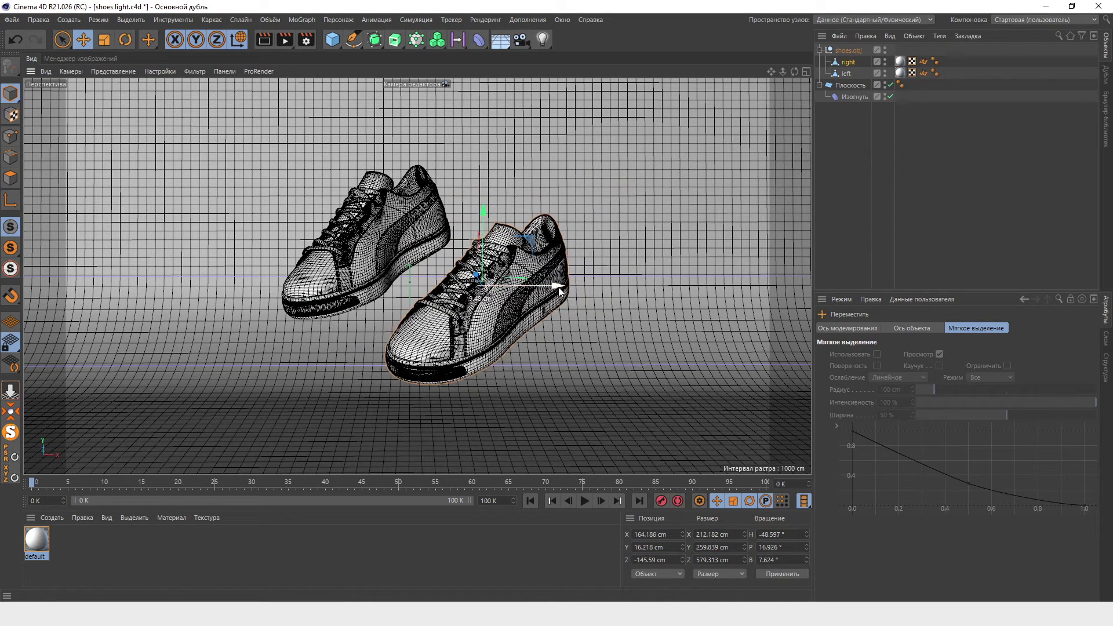
left_click_drag(553, 290, 577, 277)
Rotate the back shoe and tilt the front shoe further.
left_click(378, 240)
key("r")
left_click_drag(380, 235, 400, 212)
left_click(539, 263)
key("e")
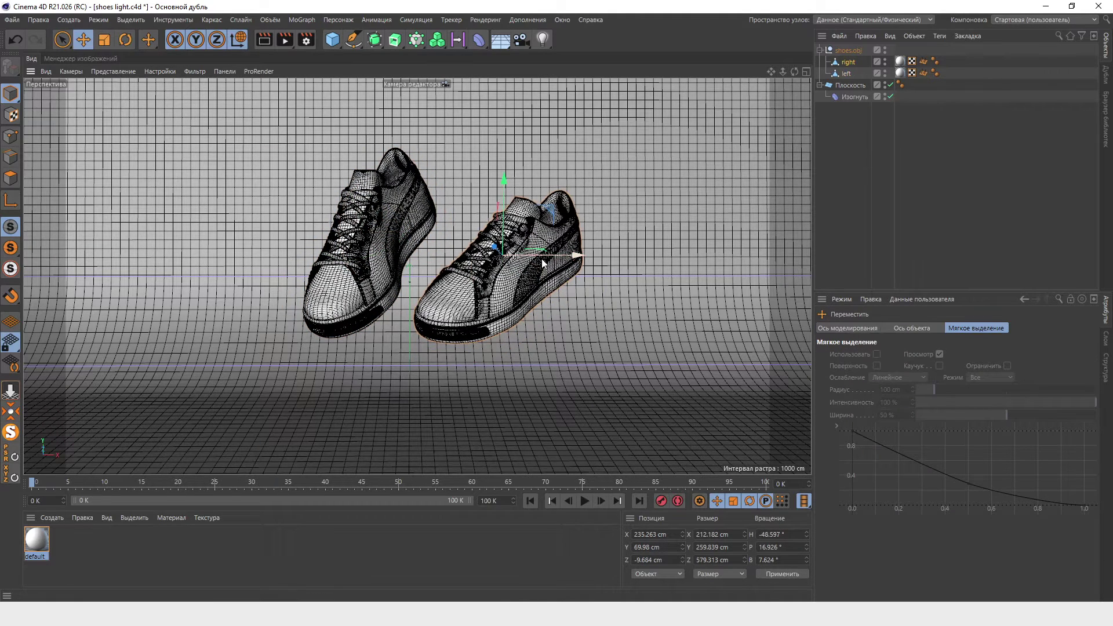
key("r")
left_click_drag(533, 248, 521, 279)
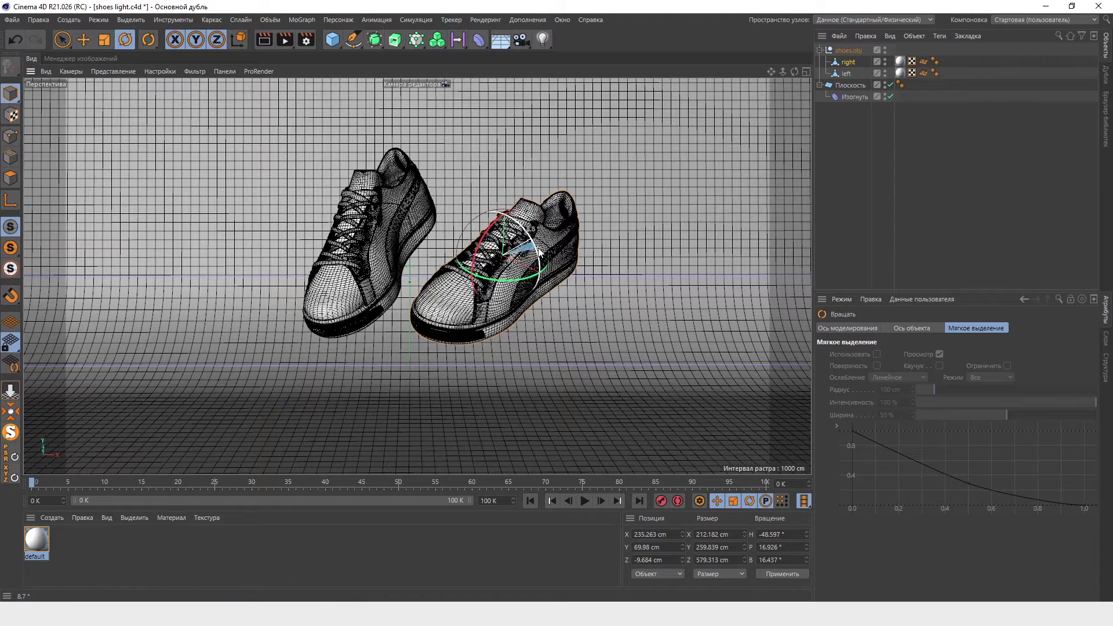
Rotate the left shoe to a new angle and shift it down and left.
left_click(366, 232)
left_click_drag(371, 232, 403, 227)
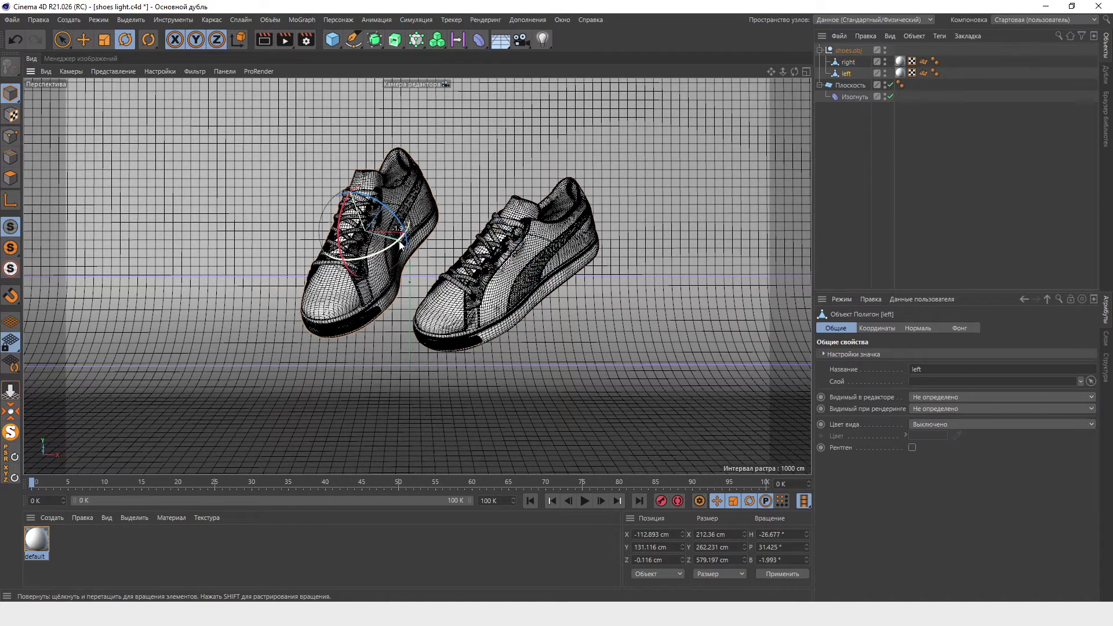
key("e")
mouse_move(417, 195)
left_mouse_down()
mouse_move(384, 234)
mouse_move(328, 245)
mouse_move(362, 216)
left_mouse_up()
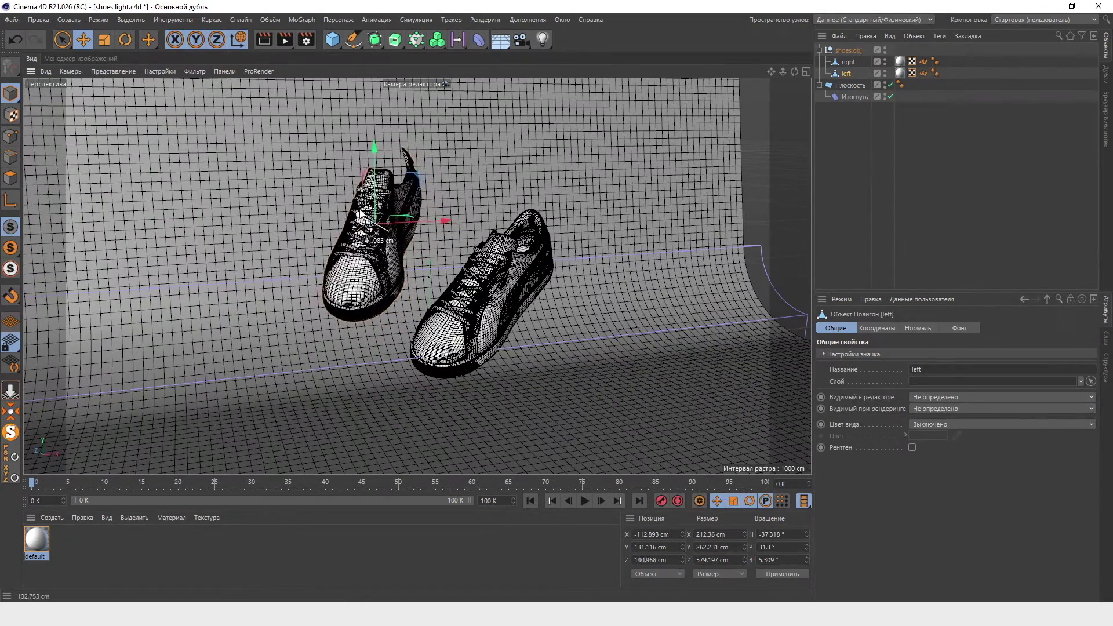
Move both shoes to the right and raise the right shoe slightly.
left_click(855, 51, "shift")
mouse_move(437, 238)
left_mouse_down()
mouse_move(607, 330)
mouse_move(570, 326)
left_mouse_up()
left_click(522, 284)
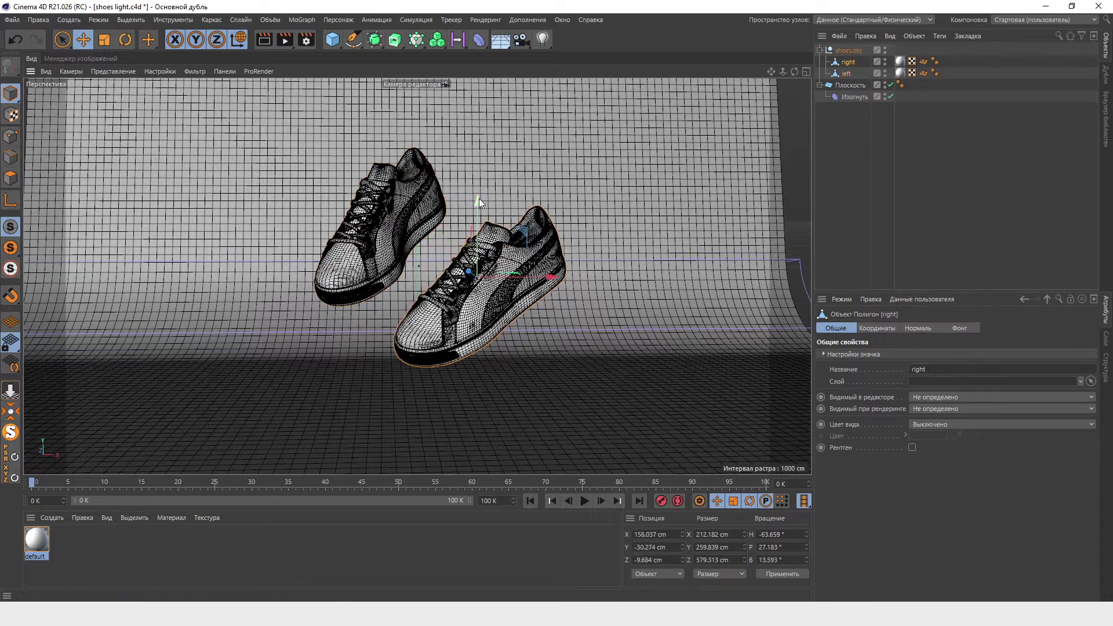
left_click_drag(479, 200, 483, 191)
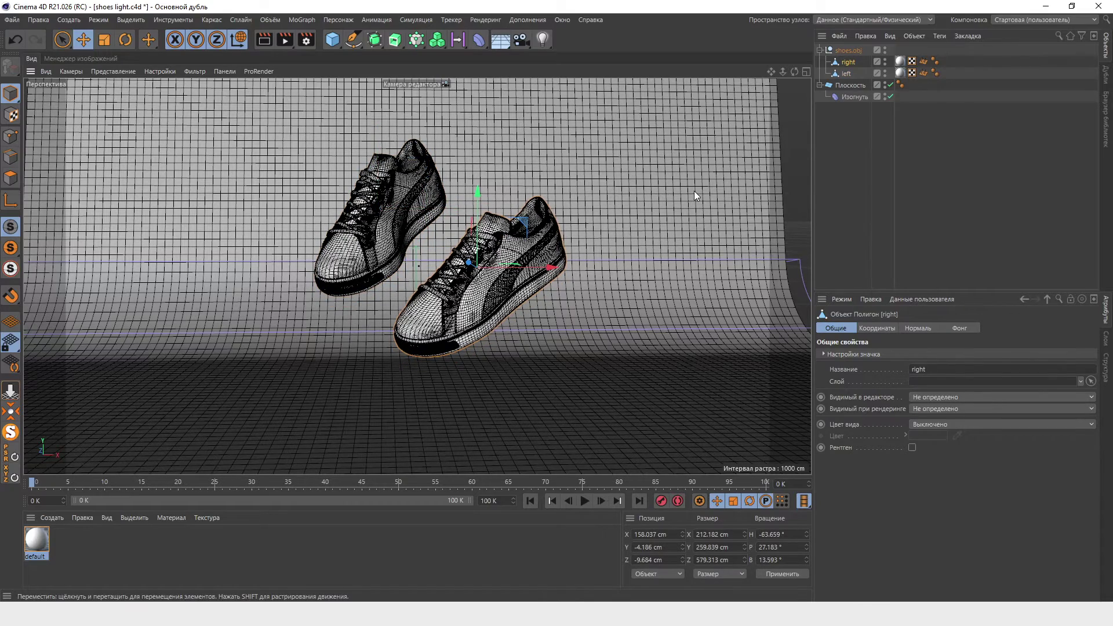
mouse_move(570, 234)
left_mouse_down("alt")
mouse_move(544, 321)
mouse_move(620, 256)
left_mouse_up("alt")
key("t")
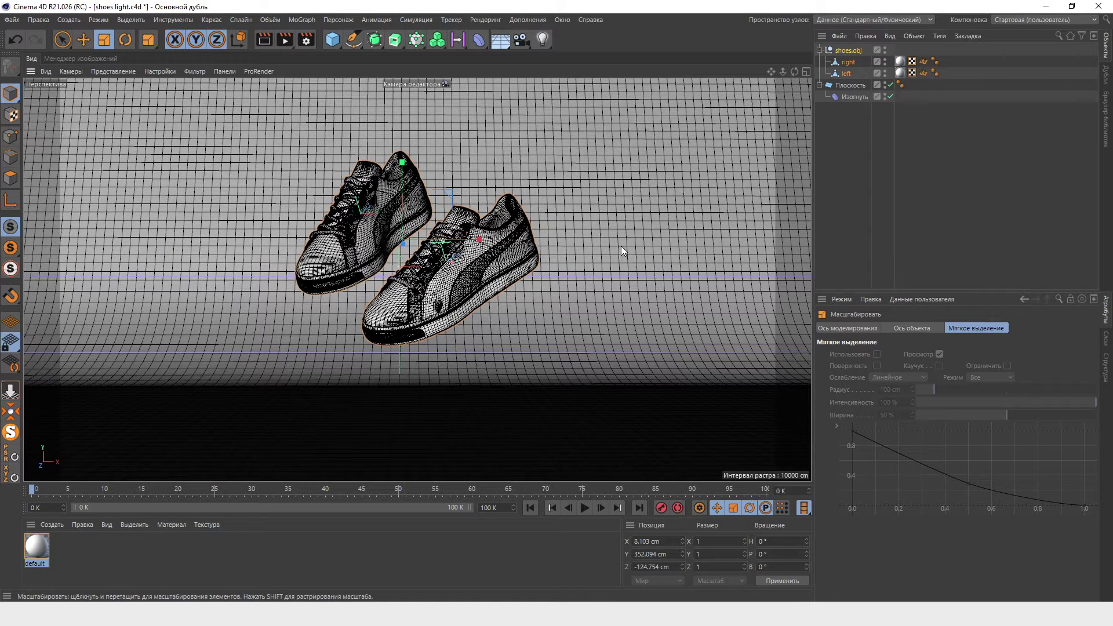
Add a cube and size it to a flat 500 × 30 × 500 cm platform.
key("e")
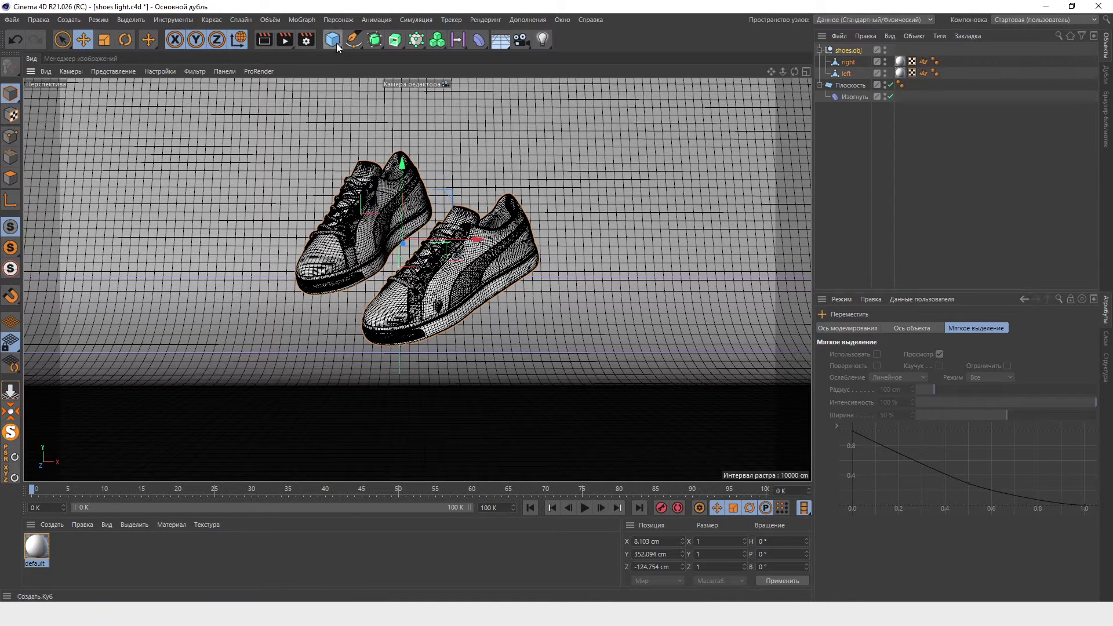
left_click(335, 41)
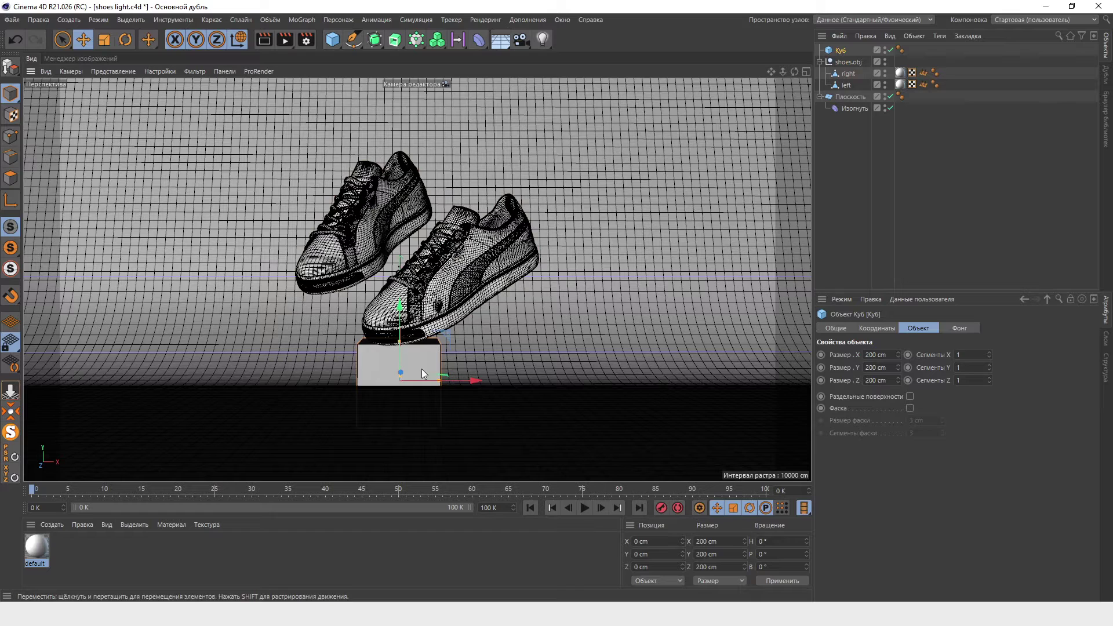
left_click_drag(441, 381, 547, 386)
left_click_drag(399, 342, 398, 363)
mouse_move(725, 363)
left_mouse_down("alt")
mouse_move(566, 344)
mouse_move(563, 363)
mouse_move(709, 364)
left_mouse_up("alt")
Push the plane and its Bend deformer further back along Z.
left_click(859, 97)
key("o")
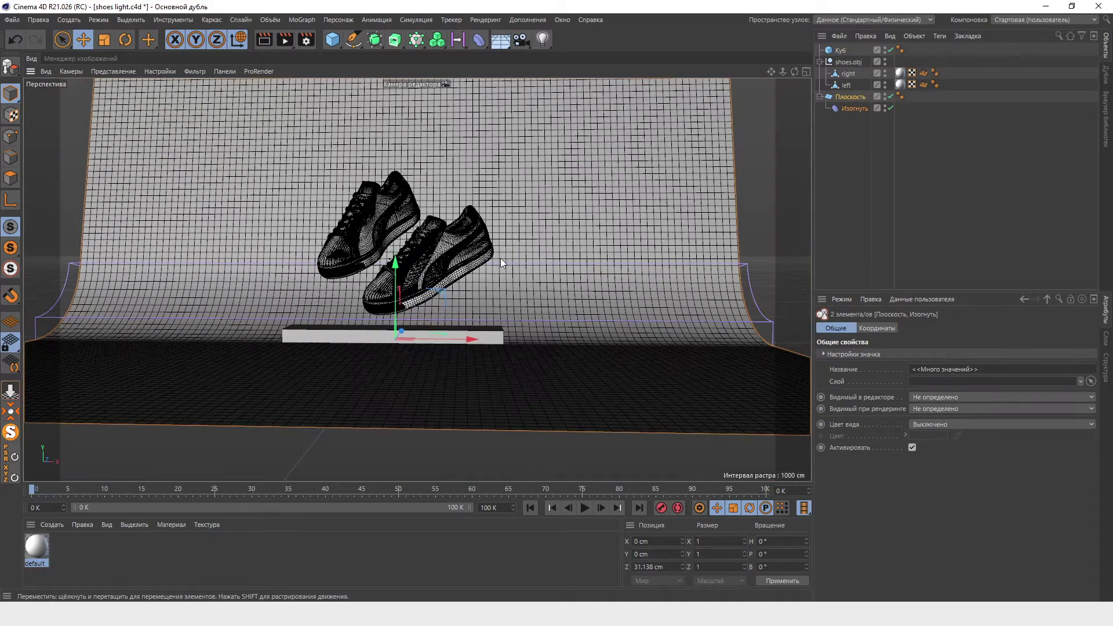
left_click_drag(594, 242, 422, 253, "alt")
left_click_drag(574, 315, 657, 319)
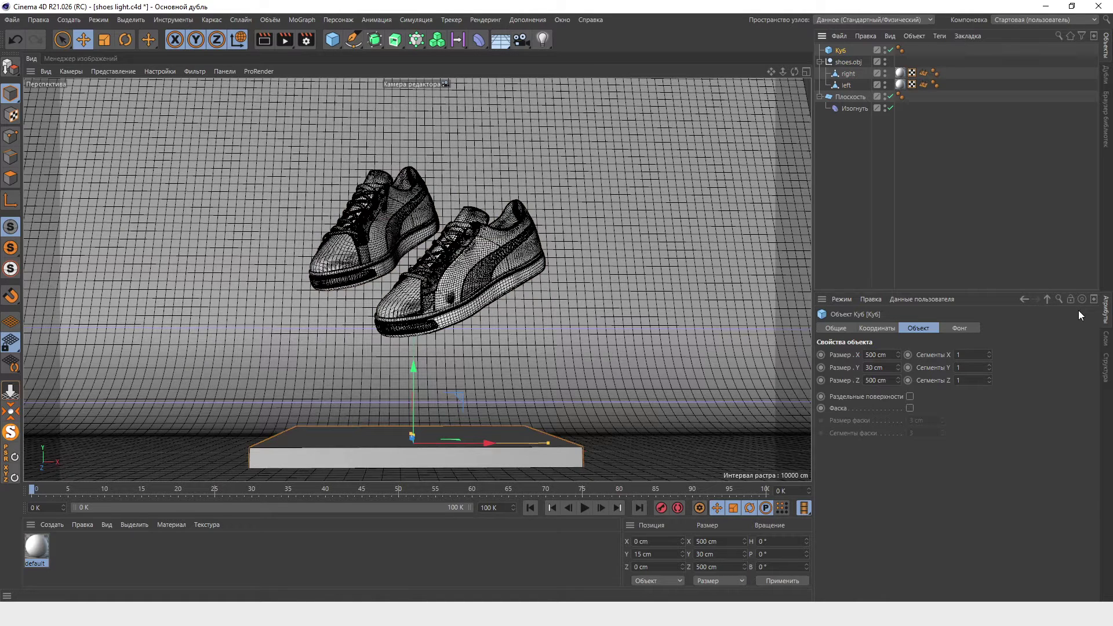
Enable Фаска on the cube with a 2 cm bevel size and make it 40 cm tall.
left_click(910, 408)
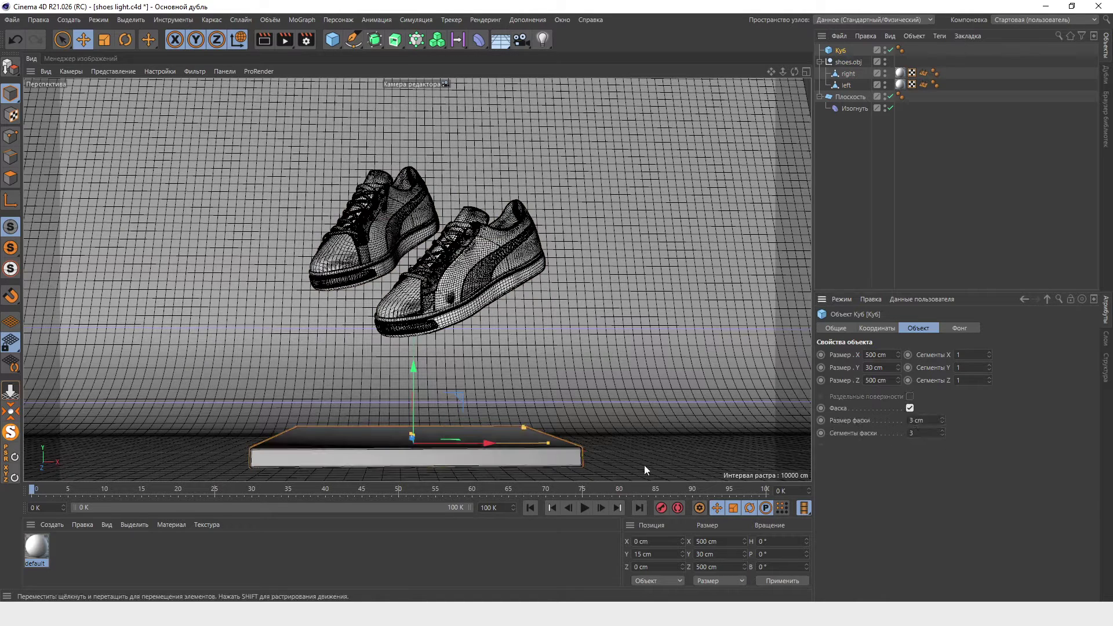
scroll(580, 464, "up", 3)
scroll(522, 461, "up", 3)
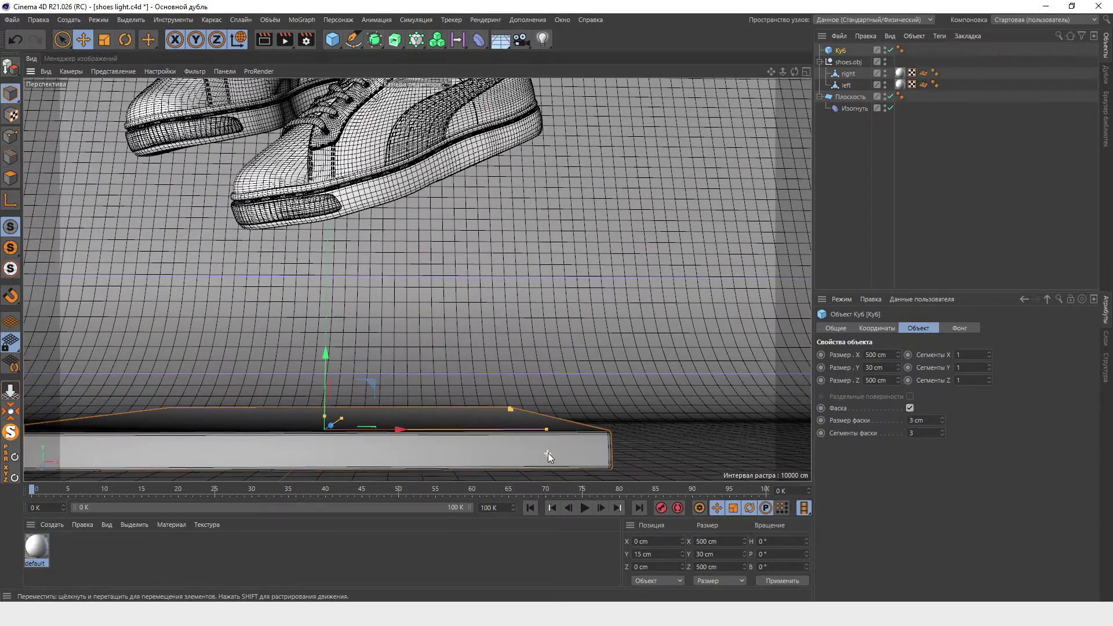
scroll(590, 454, "up", 2)
left_click(904, 419)
type("2")
key("Return")
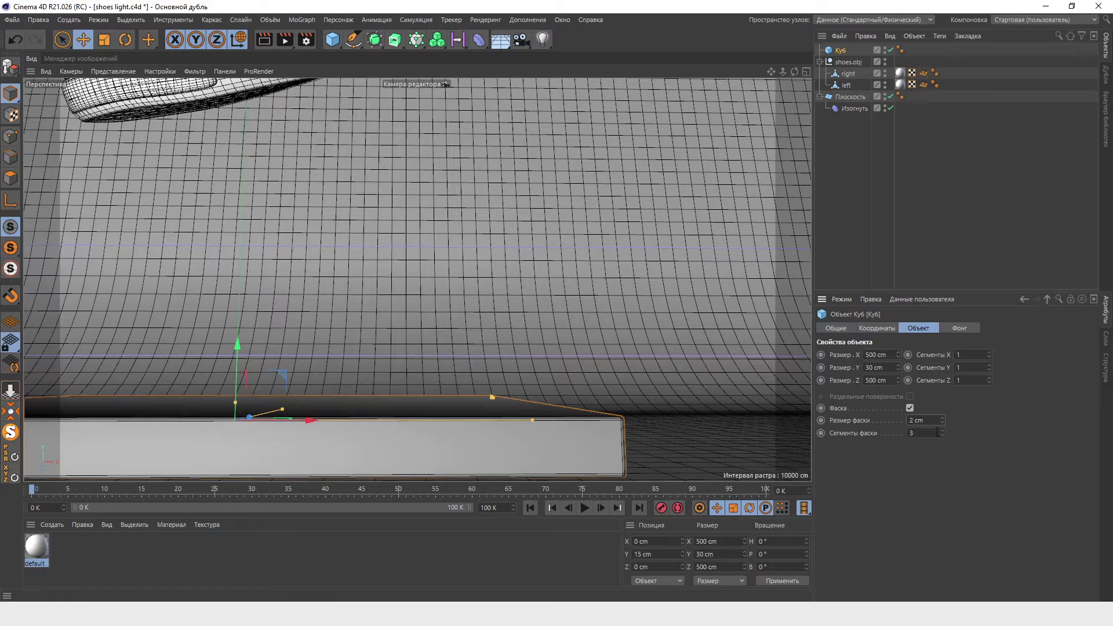
scroll(727, 365, "down", 3)
scroll(614, 435, "down", 3)
scroll(614, 435, "down", 2)
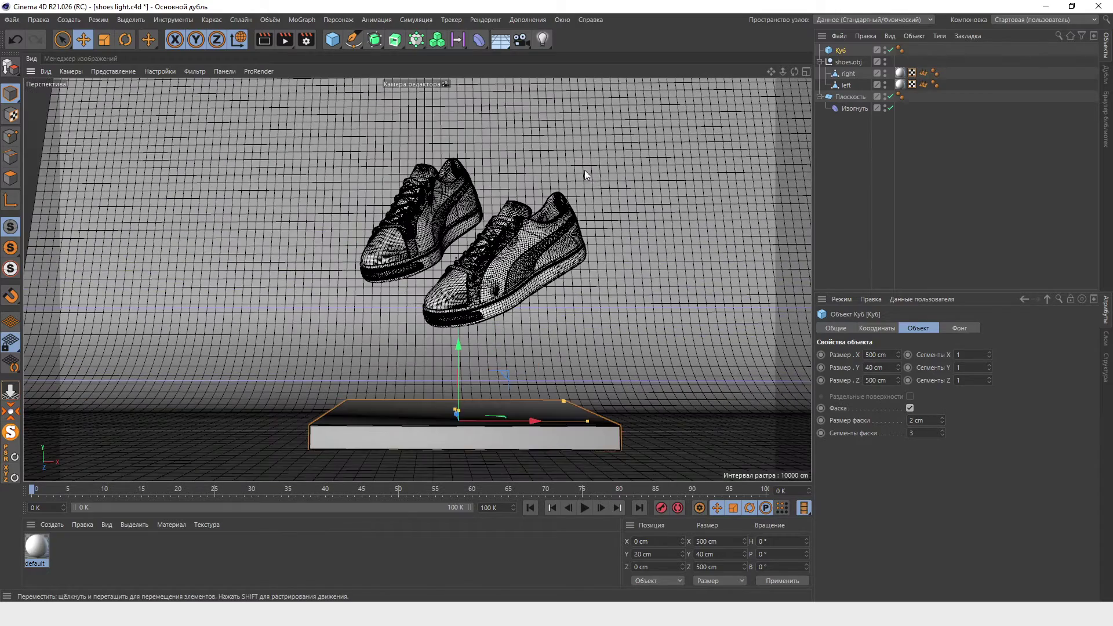
middle_click_drag(564, 148, 558, 152, "alt")
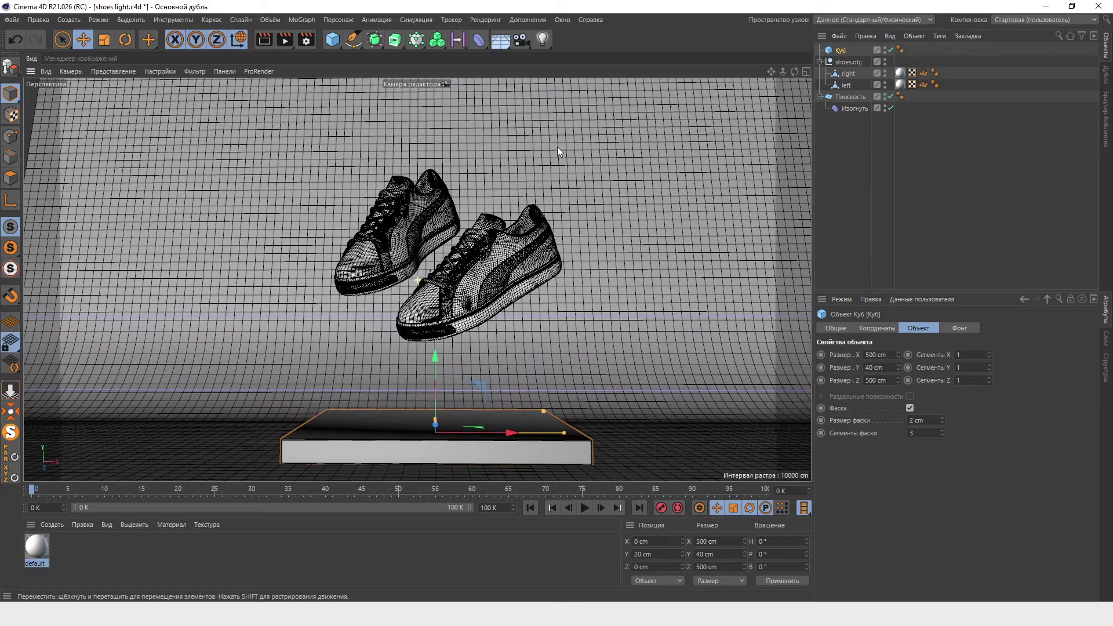
Add a sphere beside the platform and set its radius to 90 cm.
left_click(334, 42)
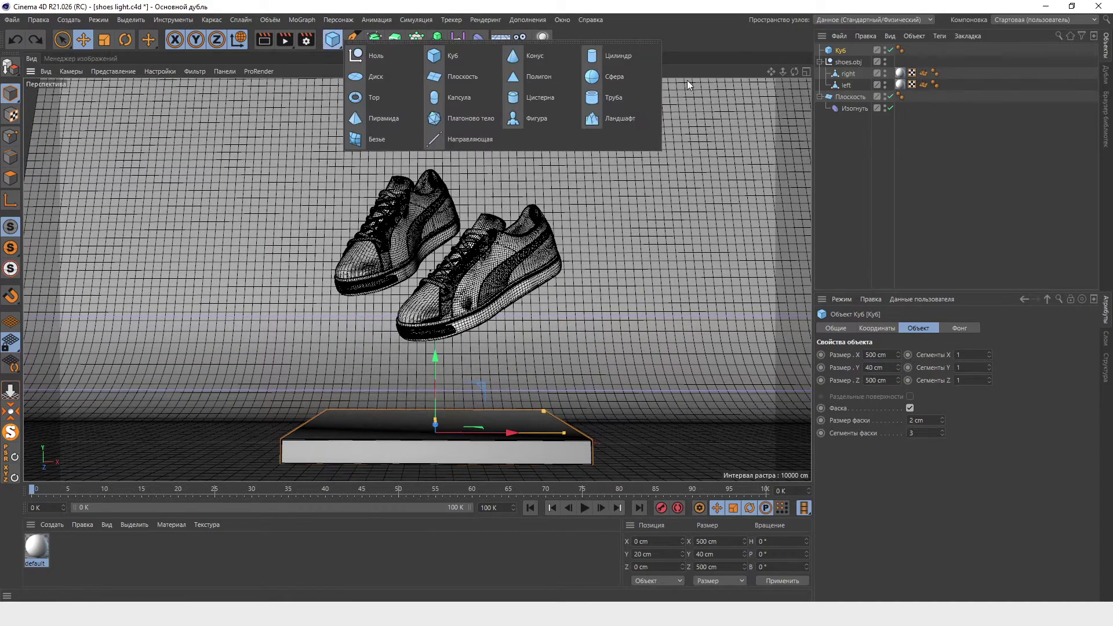
left_click(596, 75)
mouse_move(436, 354)
left_mouse_down()
mouse_move(442, 316)
mouse_move(446, 325)
left_mouse_up()
left_click_drag(533, 377, 549, 368)
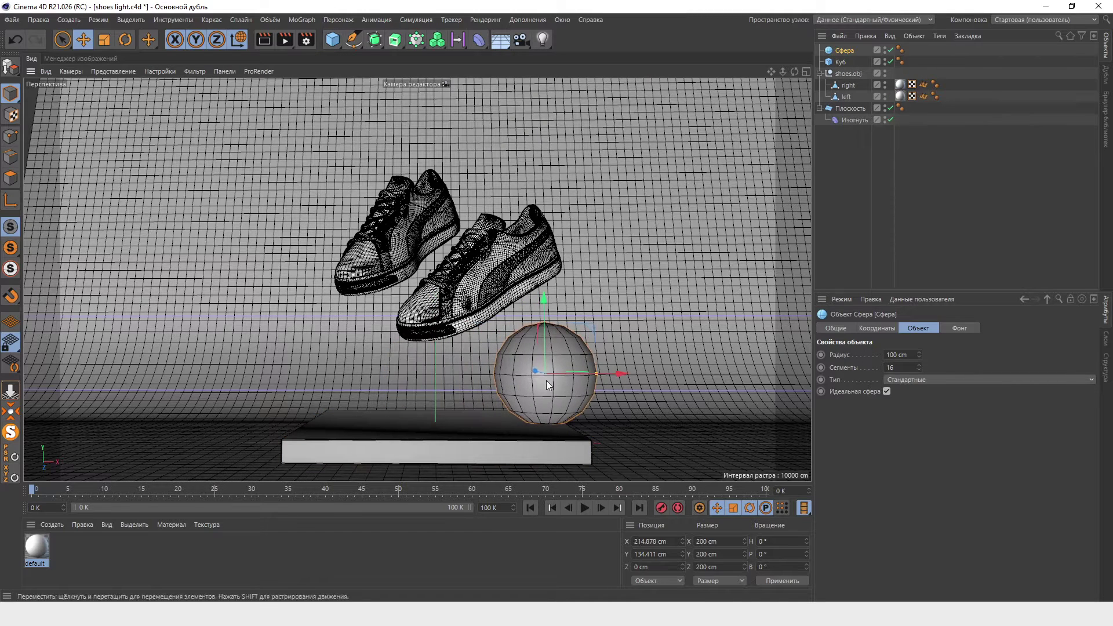
left_click_drag(613, 377, 607, 375)
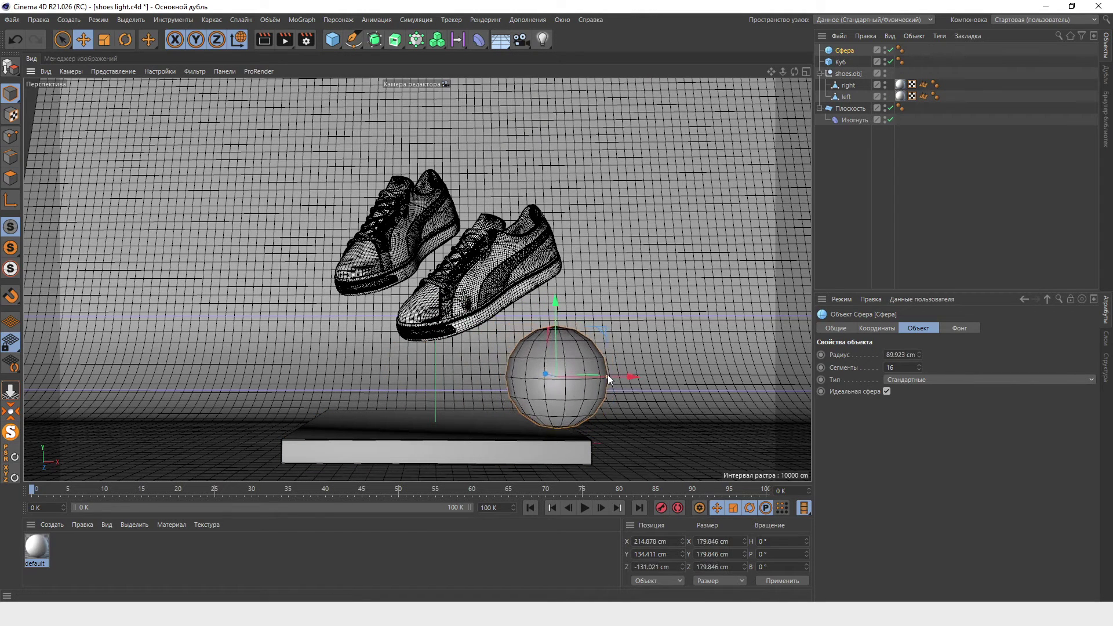
double_click(888, 355)
type("90")
key("Return")
Give the sphere 32 segments and move it back along Z beneath the front shoe.
left_click_drag(559, 300, 559, 303)
left_click_drag(559, 298, 625, 374)
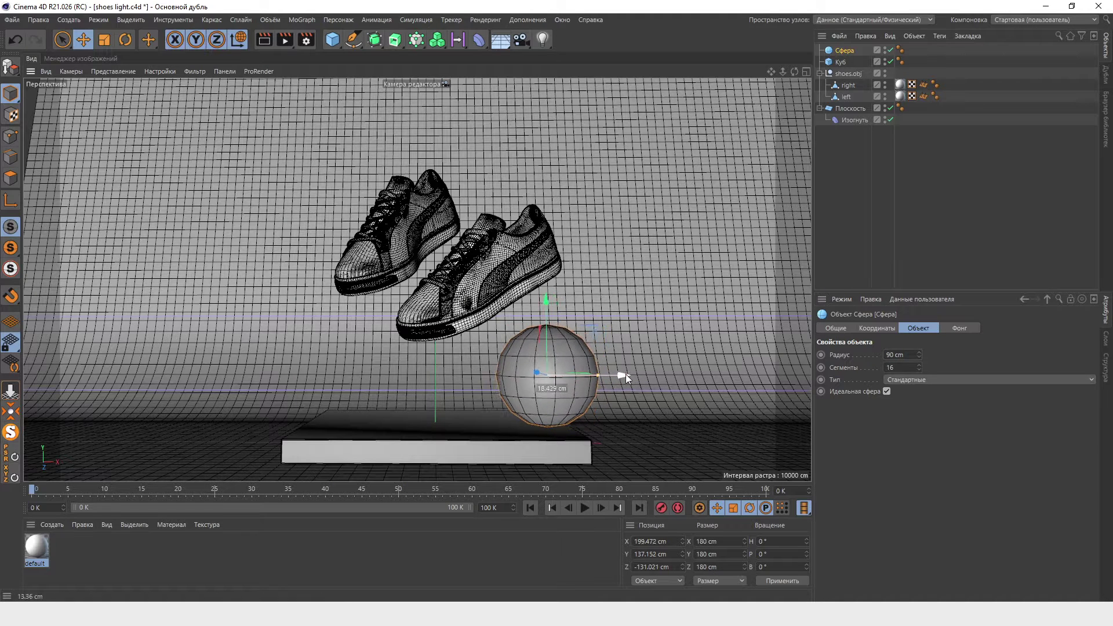
left_click(893, 368)
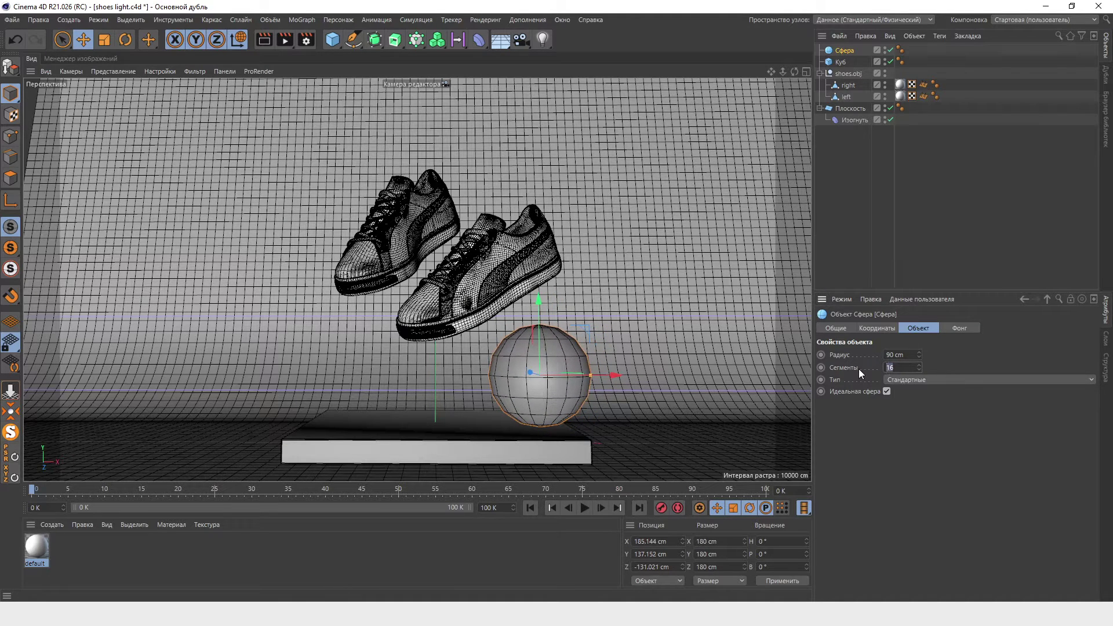
type("3")
key("Return")
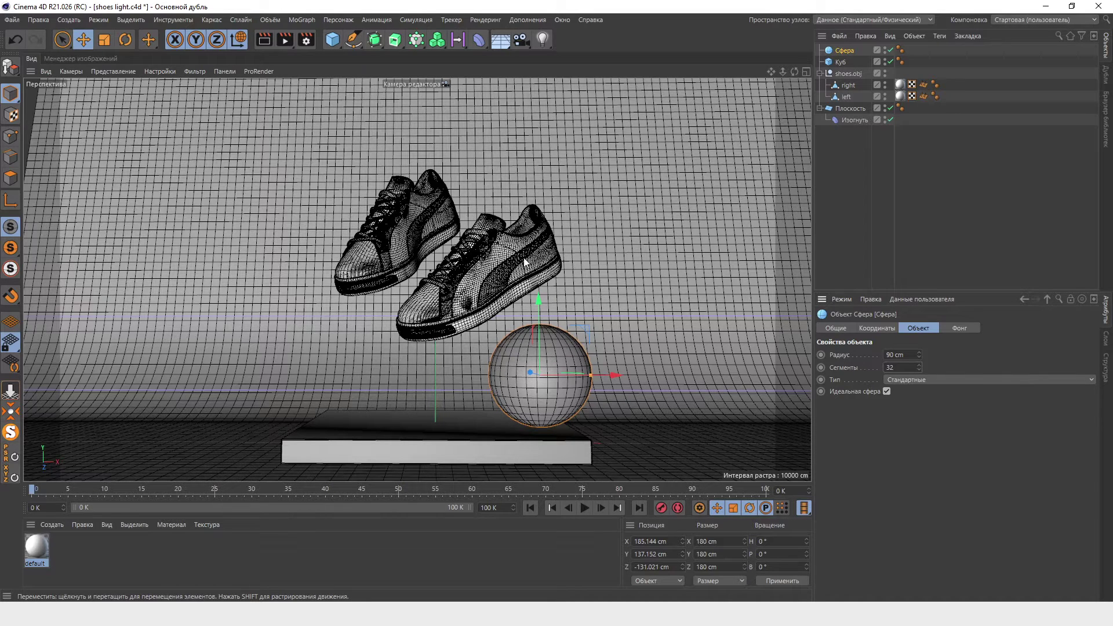
left_click_drag(634, 411, 503, 411, "alt")
mouse_move(499, 356)
left_mouse_down()
mouse_move(368, 368)
mouse_move(358, 309)
mouse_move(430, 410)
mouse_move(406, 395)
mouse_move(602, 394)
mouse_move(711, 305)
left_mouse_up()
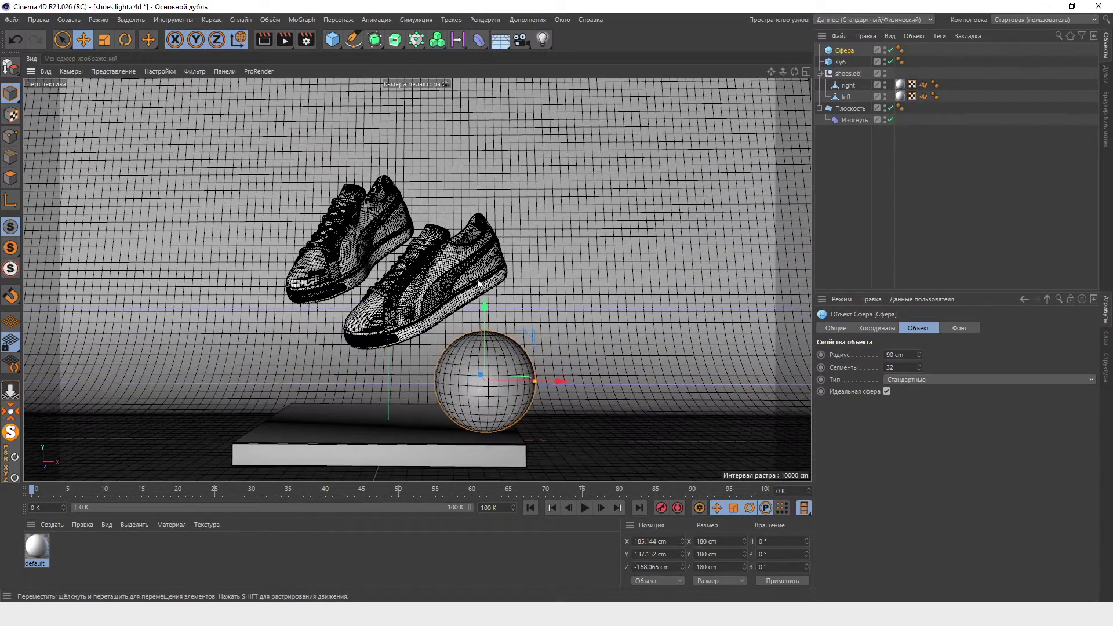
Move the shoes.obj group back in the Top view to Z -19.685 cm, above the sphere and platform.
middle_click(540, 211)
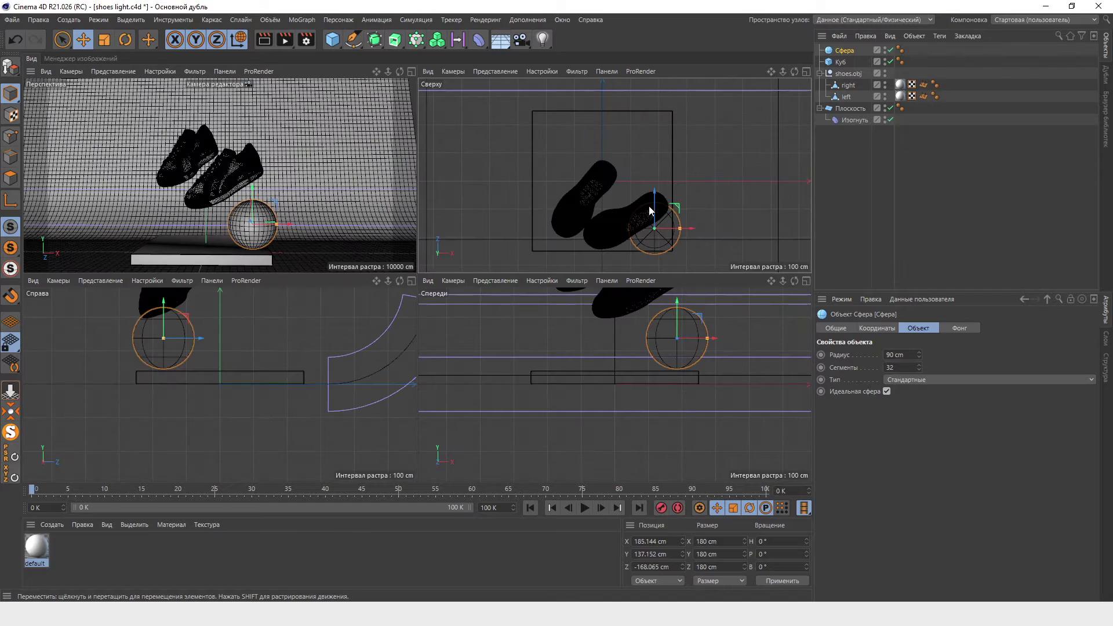
middle_click(848, 74)
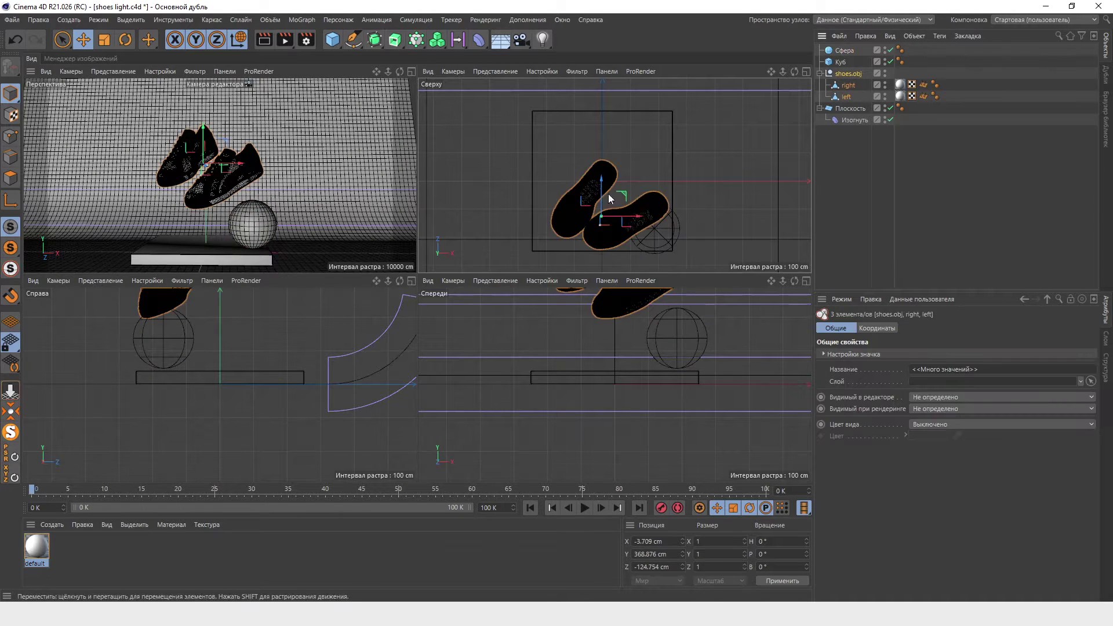
mouse_move(609, 198)
left_mouse_down()
mouse_move(638, 198)
mouse_move(637, 185)
left_mouse_up()
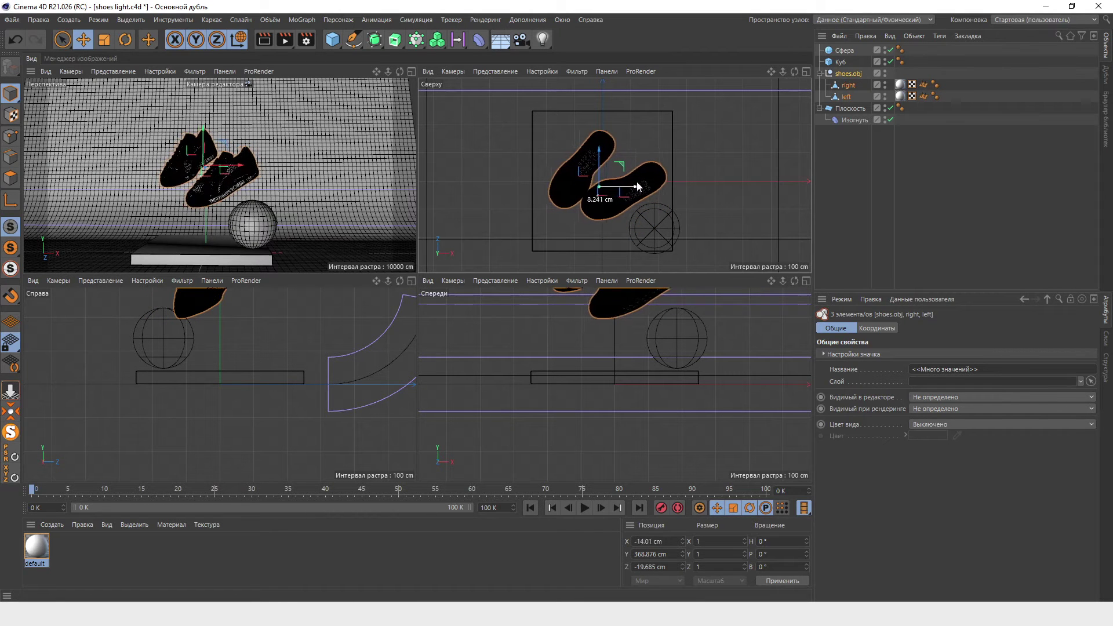
left_click_drag(638, 186, 643, 185)
left_click(658, 238)
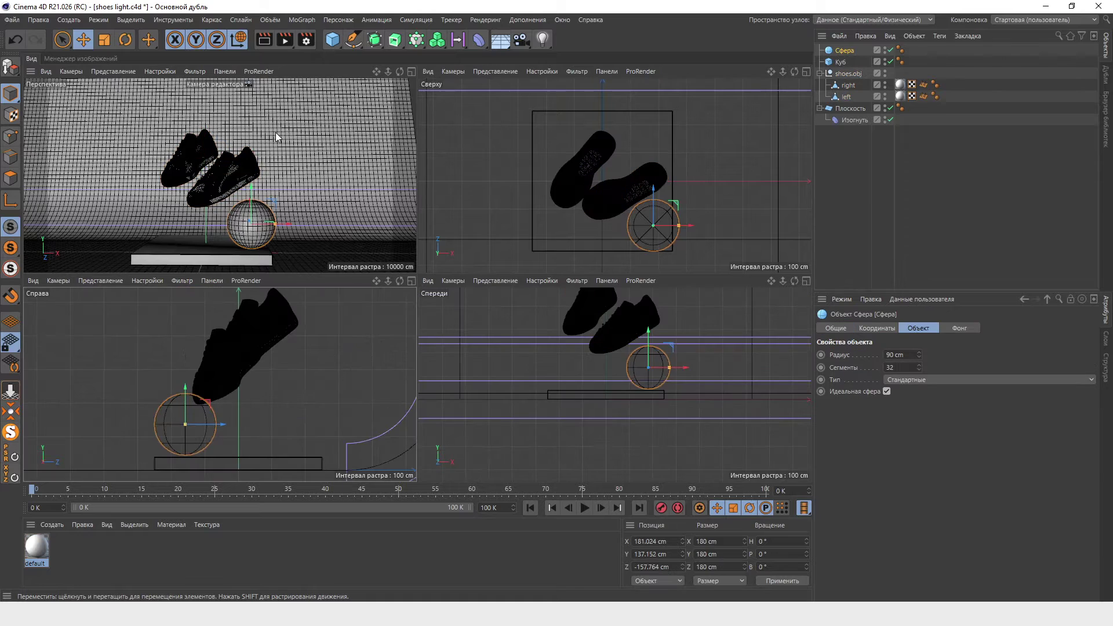
middle_click(276, 133)
left_click(624, 349)
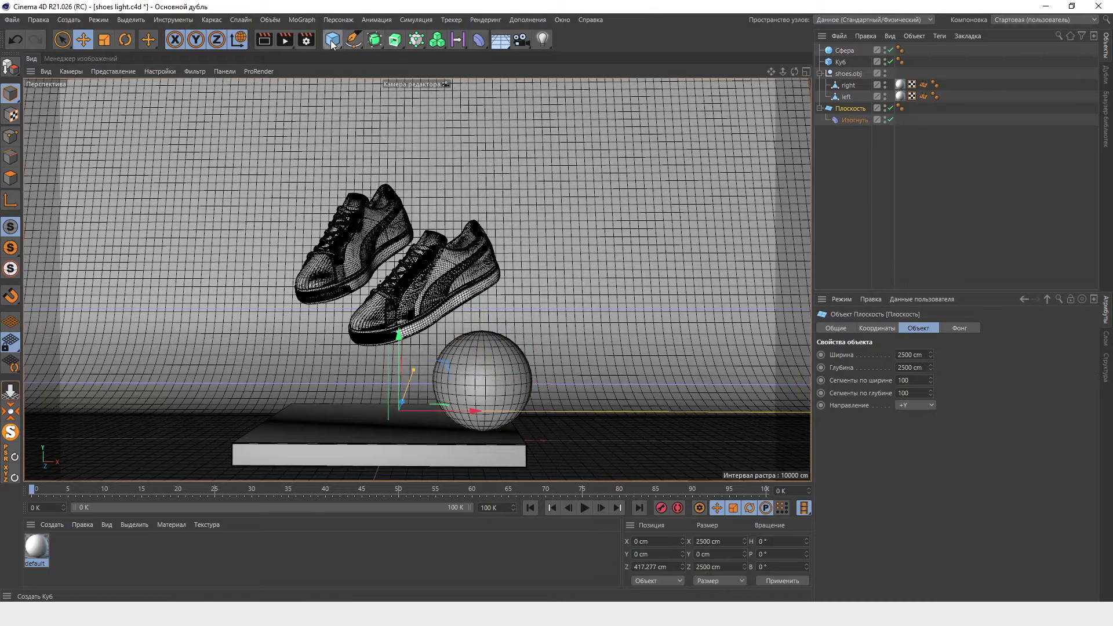
Add a Cone primitive and raise it to X 360.159, Y 472.704 cm, right of the shoes.
left_click(333, 39)
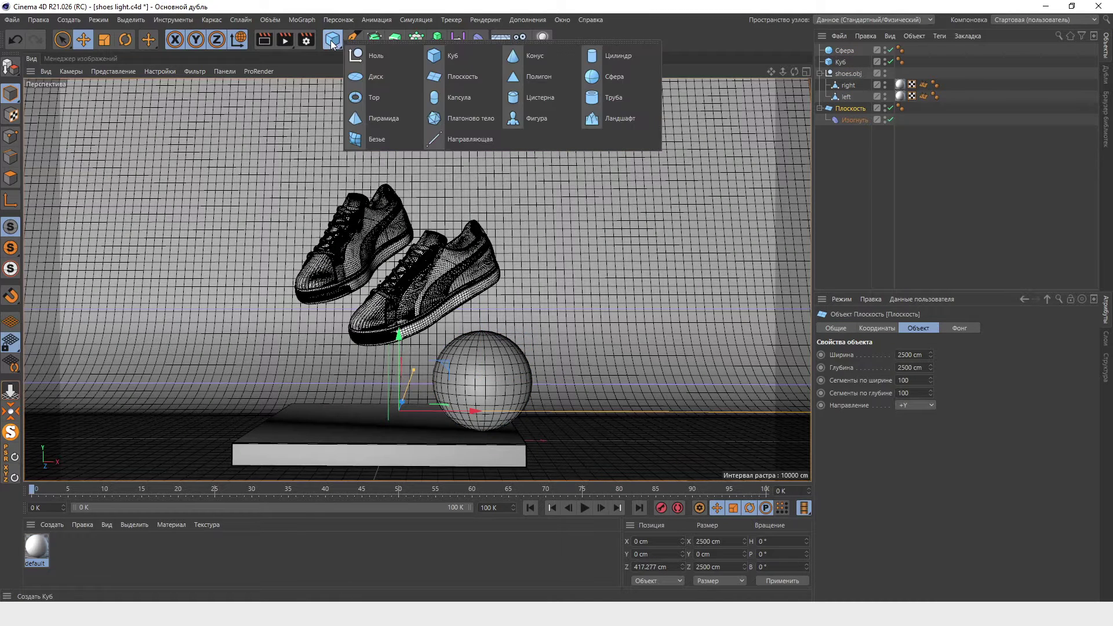
left_click(543, 51)
mouse_move(392, 363)
left_mouse_down()
mouse_move(464, 205)
mouse_move(641, 200)
left_mouse_up()
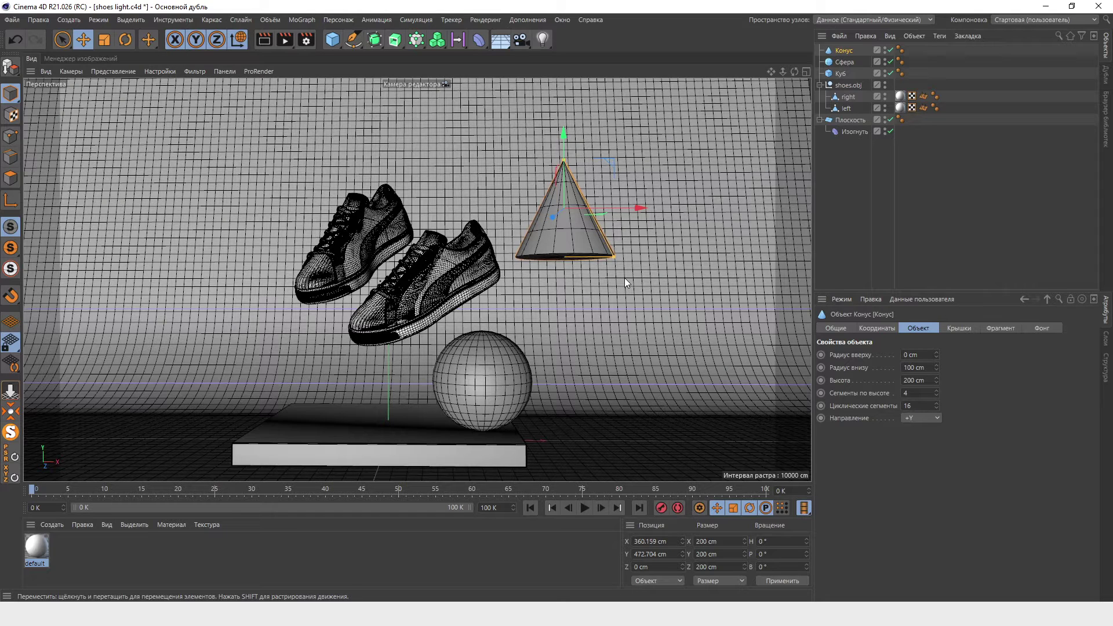
Make the cone 300 cm tall, cap its bottom with a 150 cm fillet height, and lower it slightly.
left_click(905, 381)
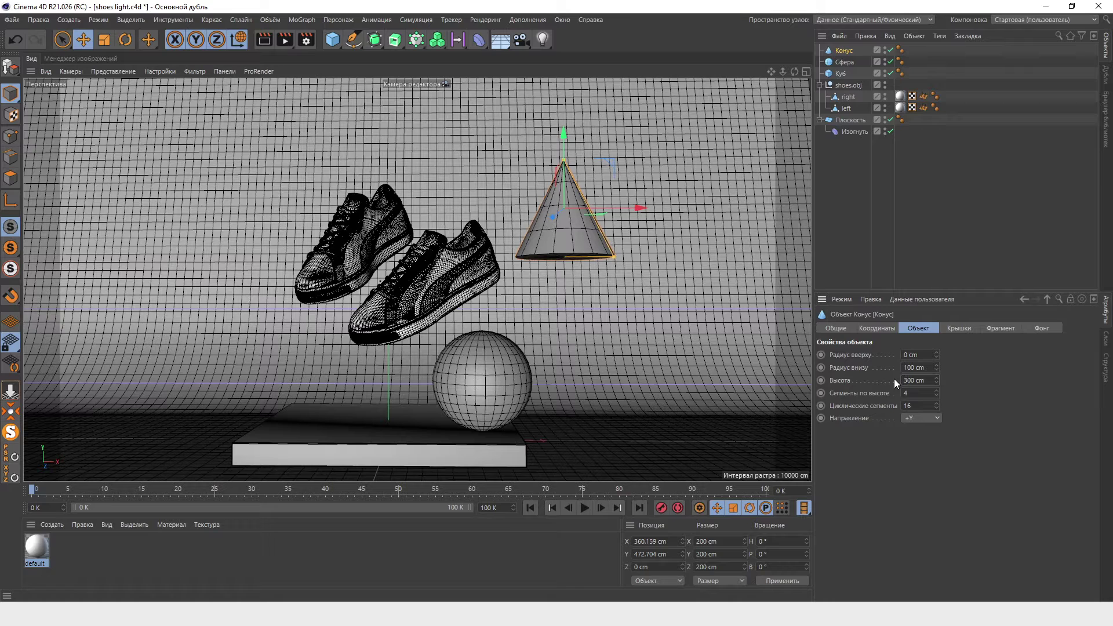
key("Return")
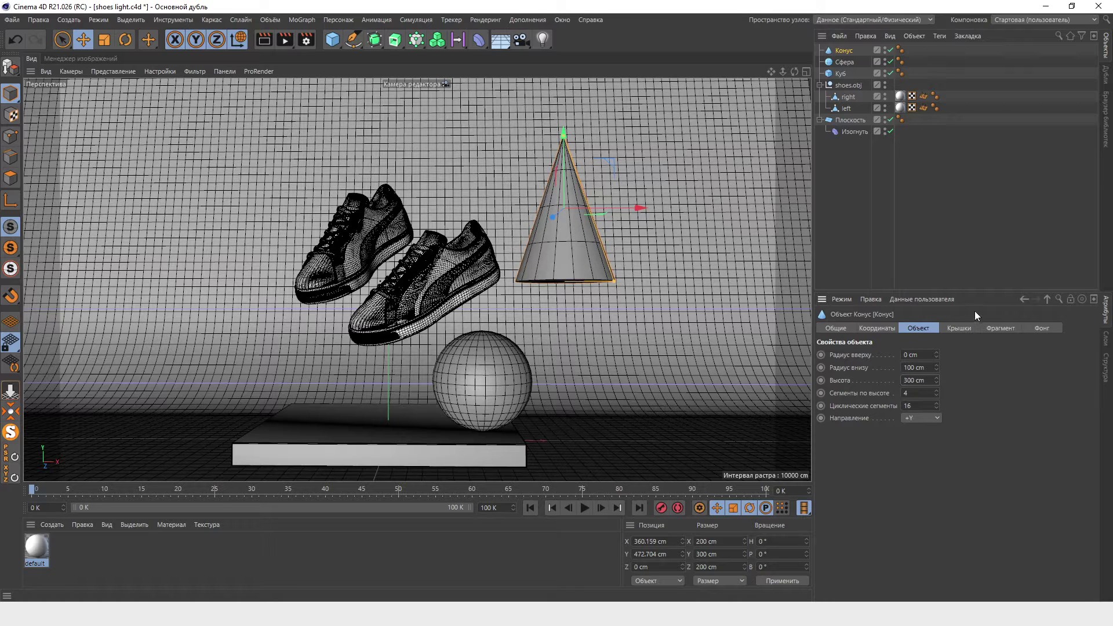
left_click(960, 328)
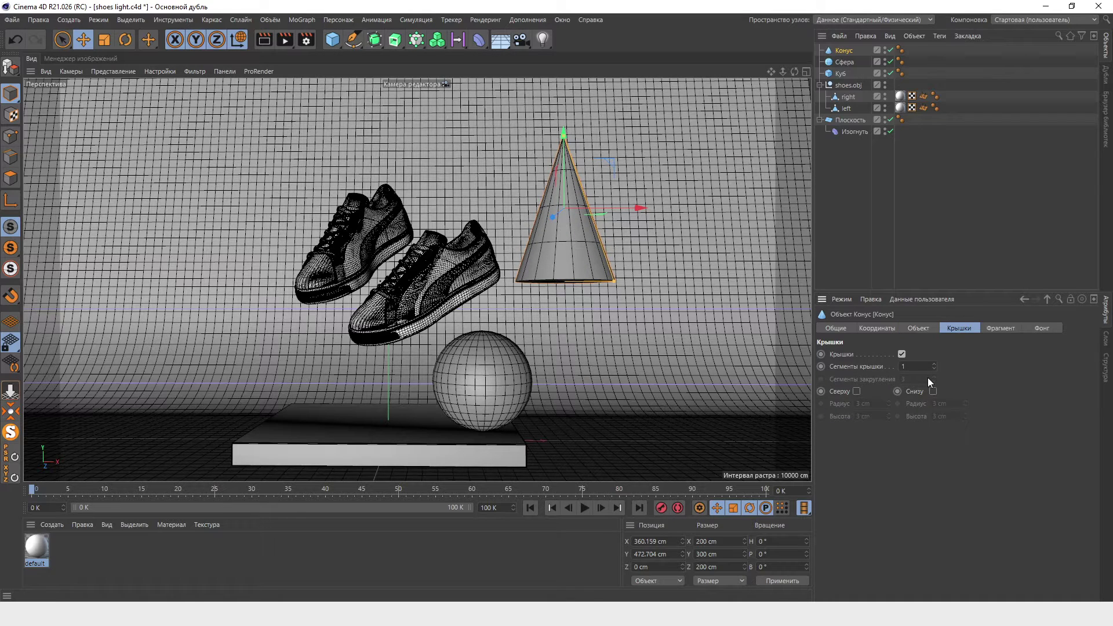
left_click(933, 392)
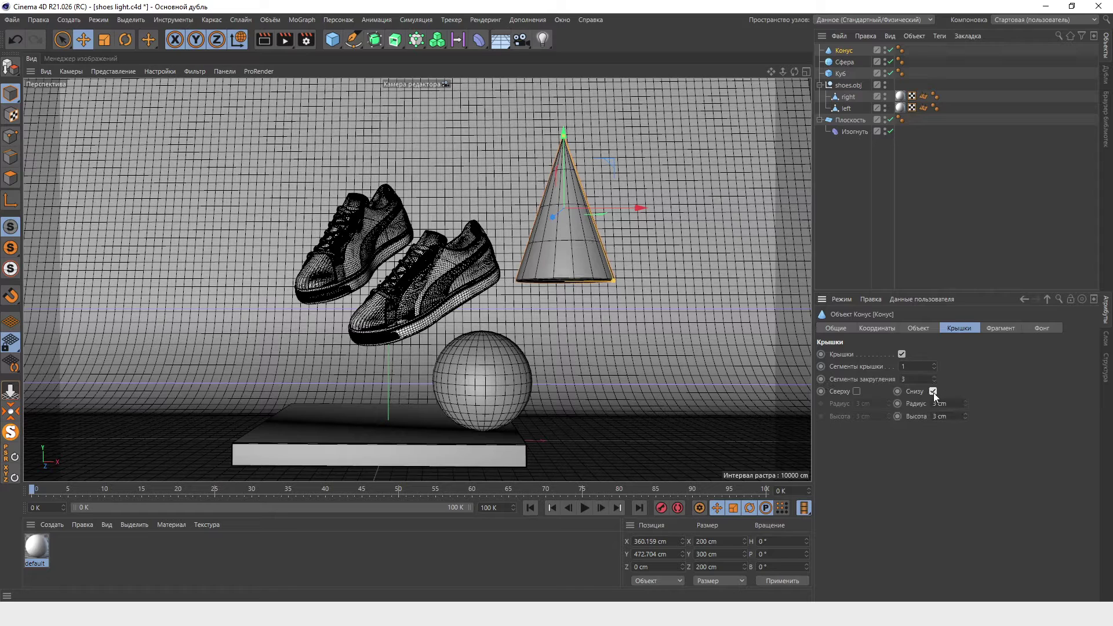
left_click_drag(613, 283, 544, 284)
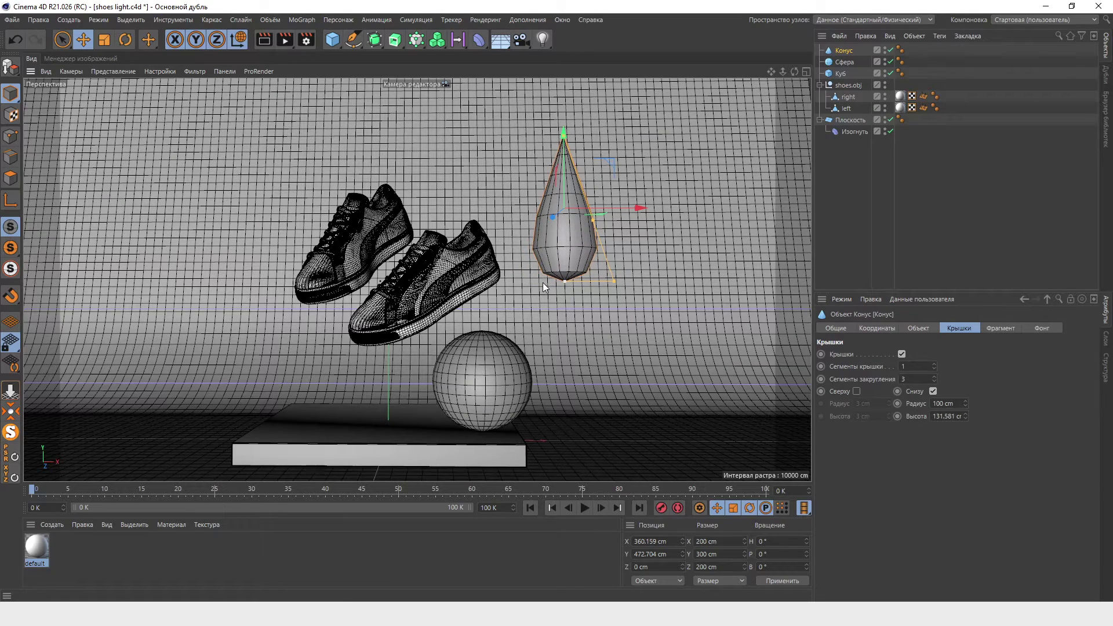
scroll(607, 214, "up", 2)
scroll(603, 198, "up", 3)
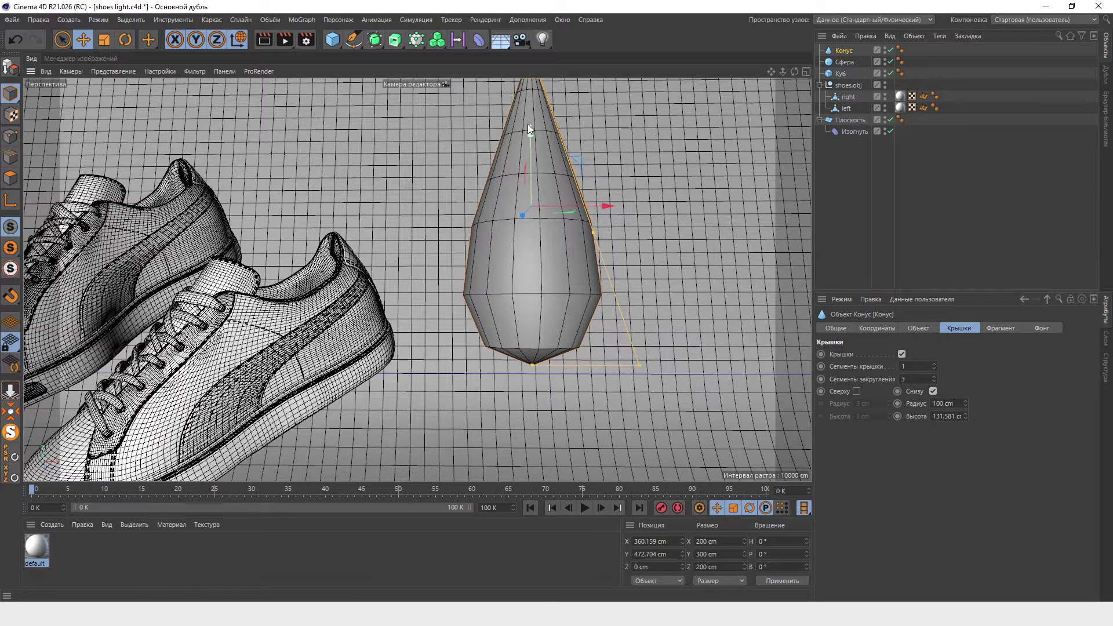
left_click_drag(530, 131, 523, 190)
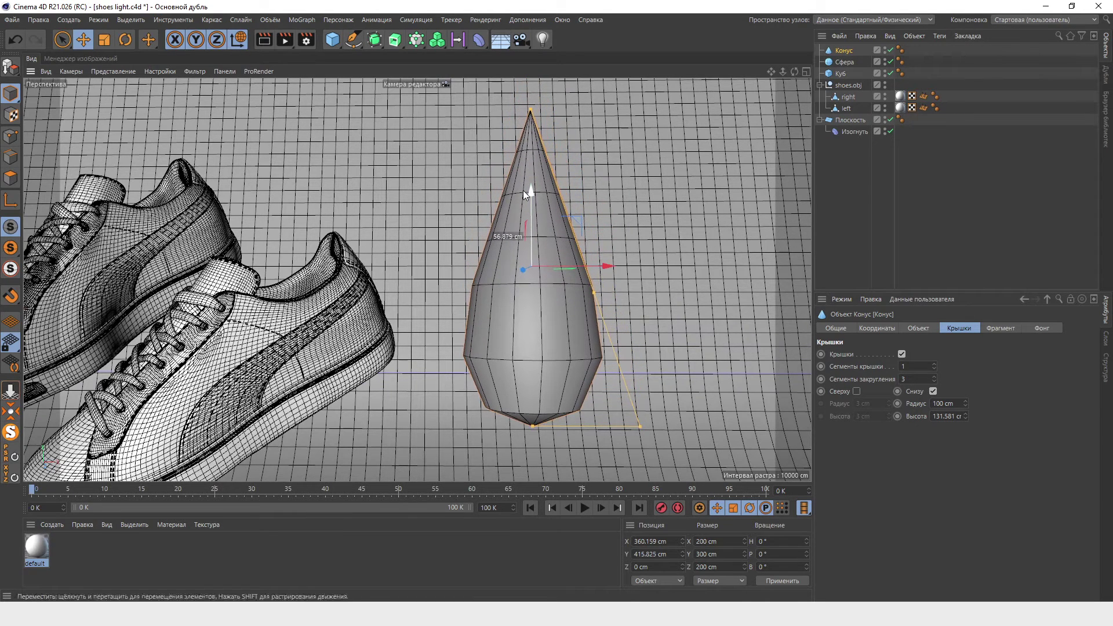
Give the bottom cap a 100 cm fillet radius and 32 fillet segments.
left_click_drag(965, 405, 965, 416)
type("150")
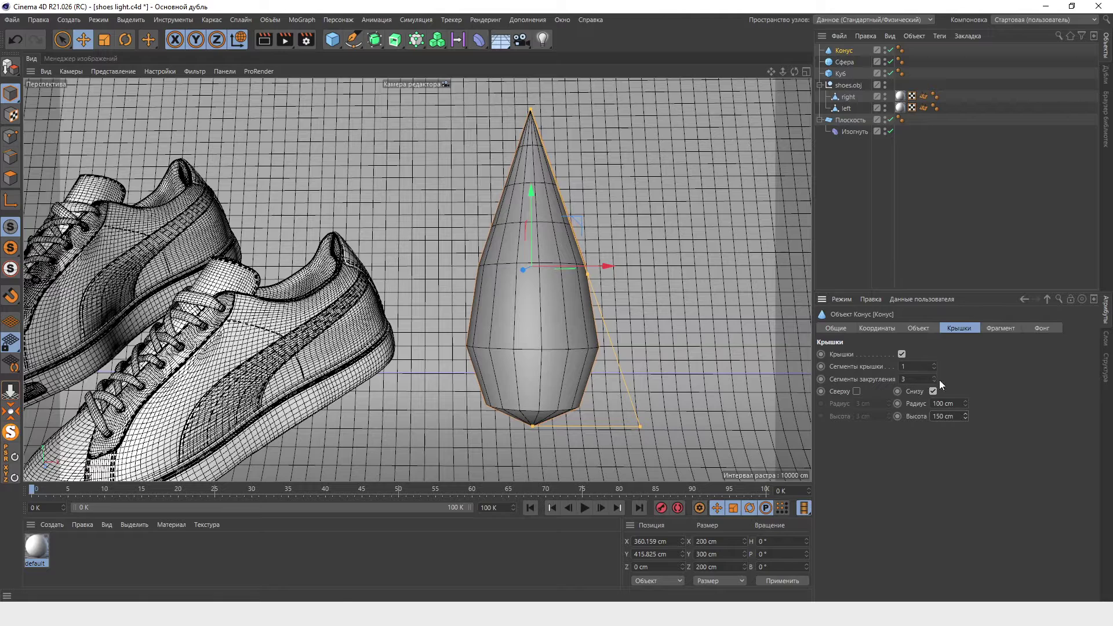
left_click_drag(934, 380, 935, 365)
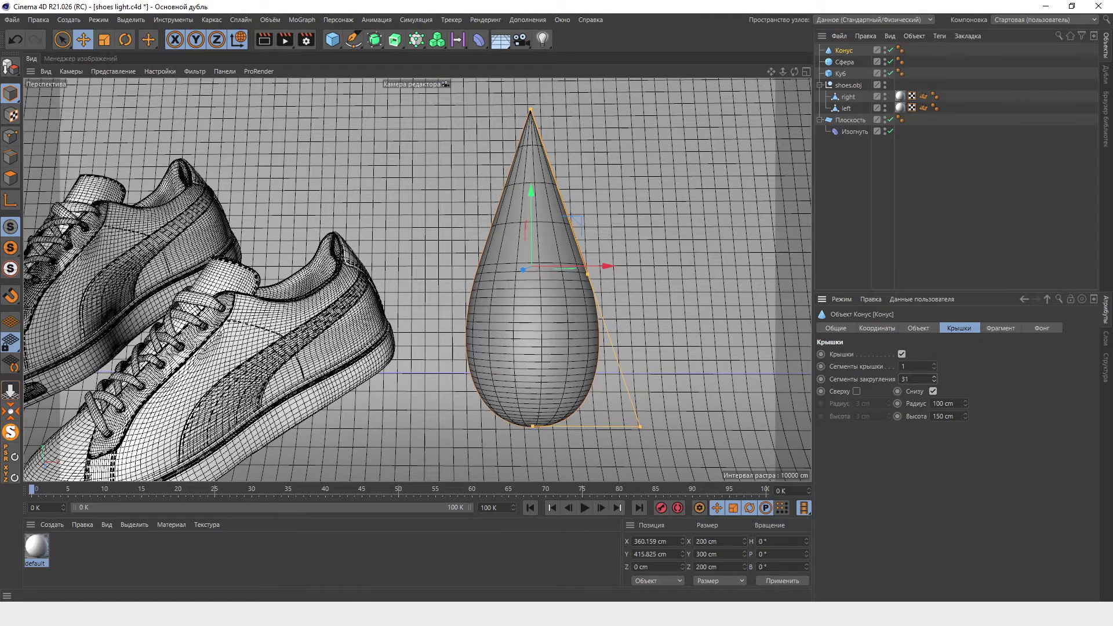
left_click(905, 379)
type("32")
key("Return")
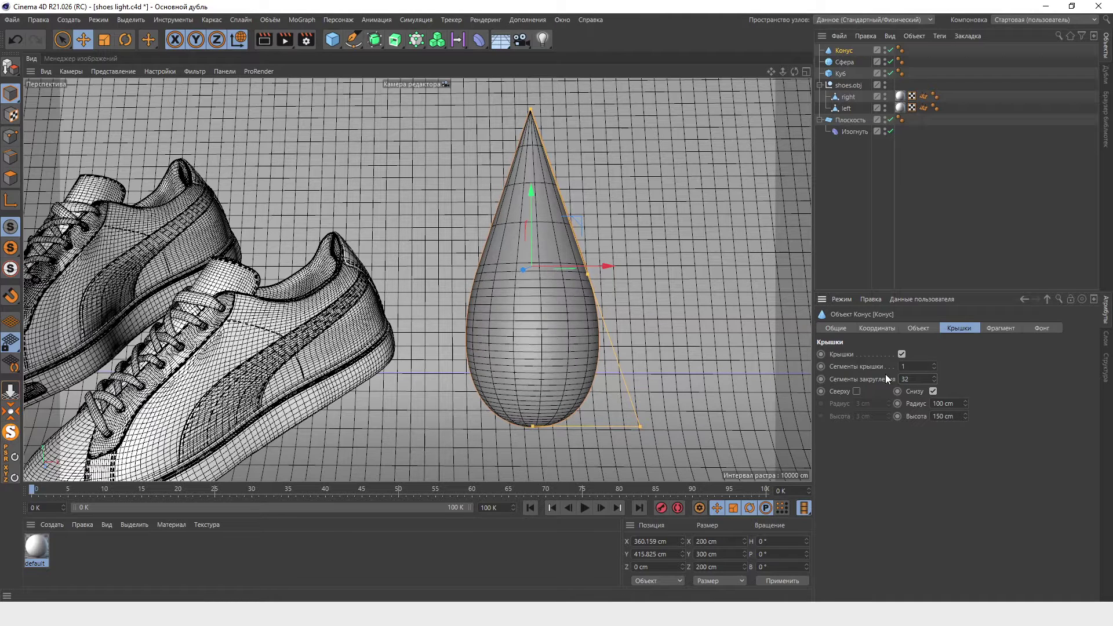
left_click(921, 327)
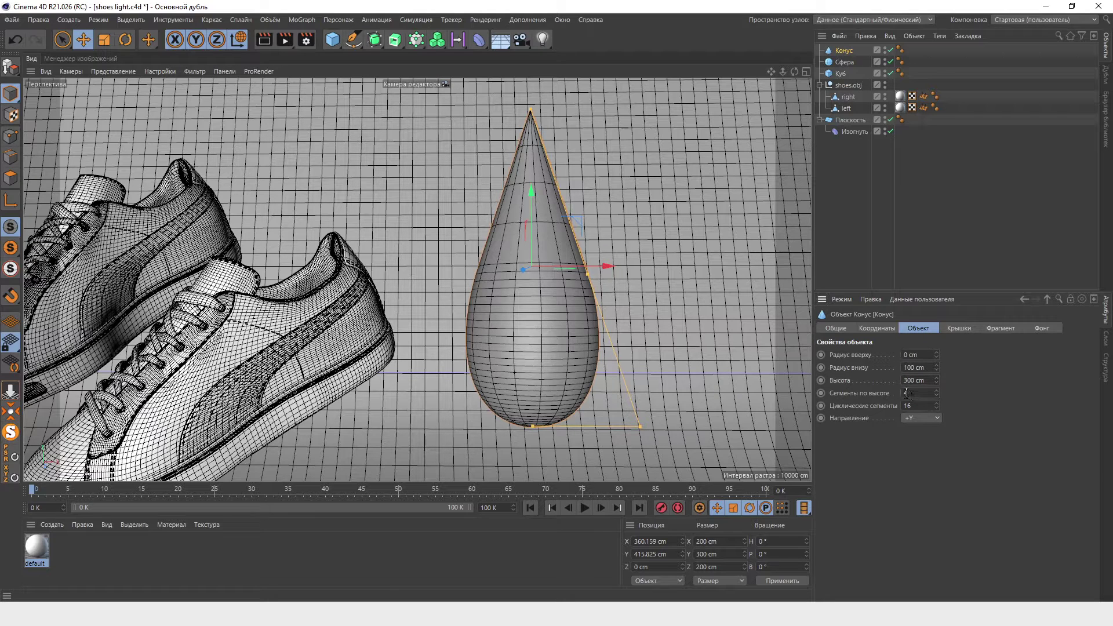
type("6")
Set the cone to 24 height segments and 32 rotation segments, with a 120 cm bottom radius.
key("Return")
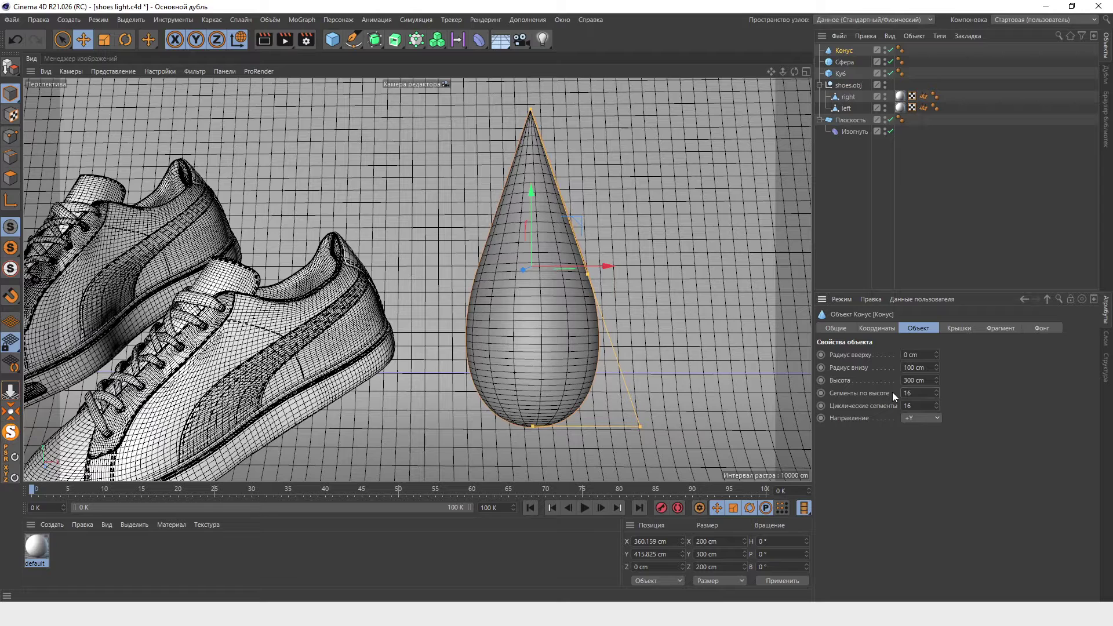
double_click(921, 394)
type("24")
key("Return")
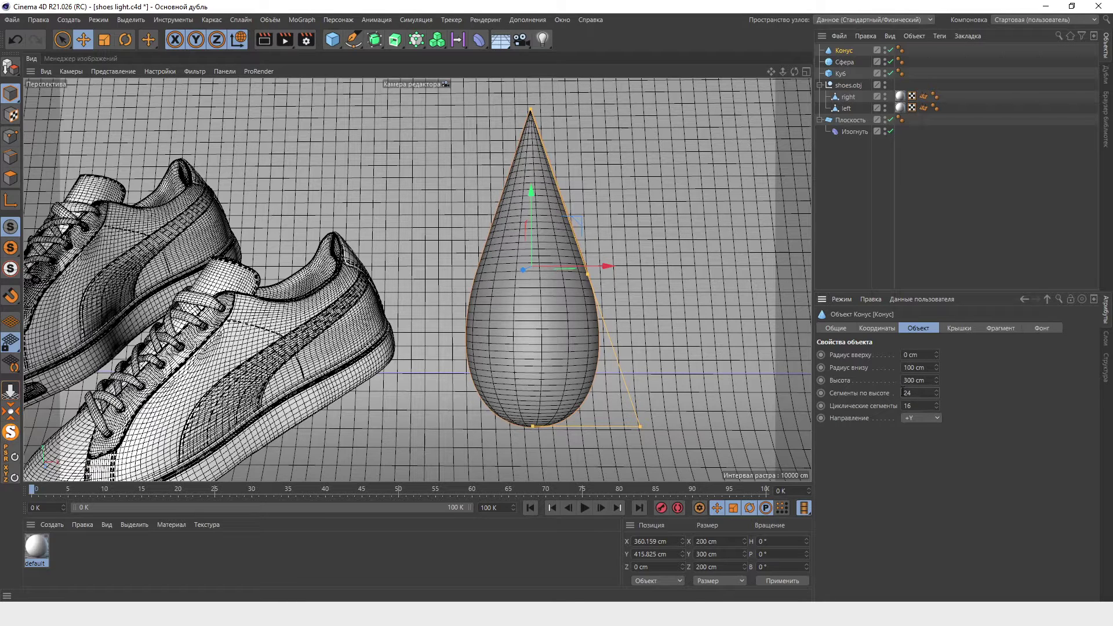
left_click(902, 406)
type("32")
key("Return")
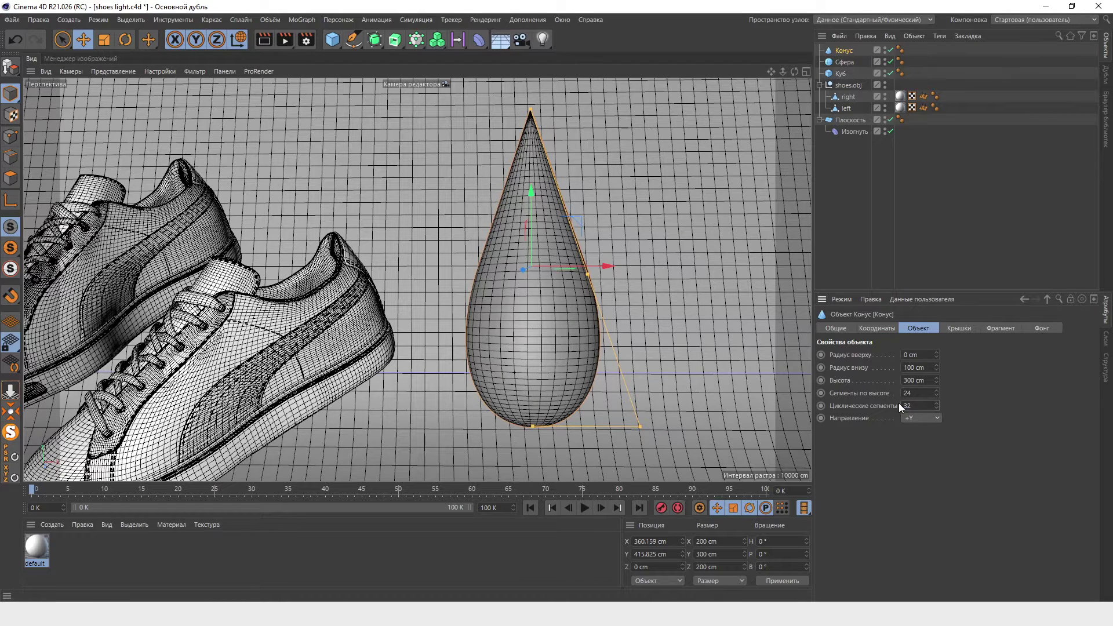
scroll(566, 295, "down", 2)
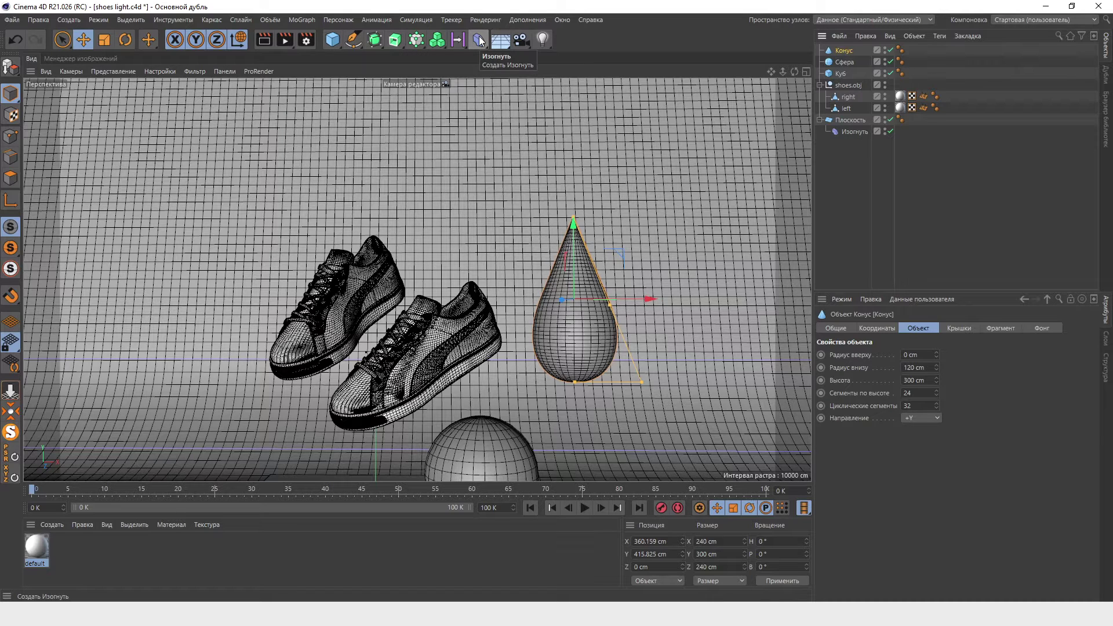
Nest a Bend deformer under the cone at 63° strength with Keep Y-Axis Length enabled.
left_click(480, 41, "shift")
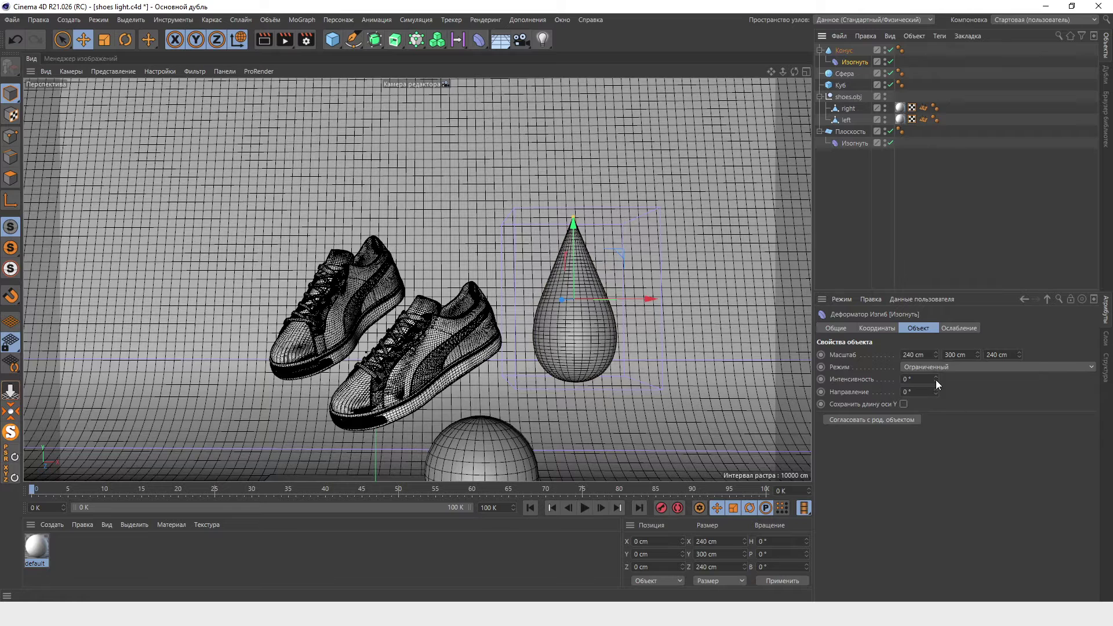
mouse_move(936, 378)
left_mouse_down()
mouse_move(975, 378)
mouse_move(899, 378)
mouse_move(943, 378)
left_mouse_up()
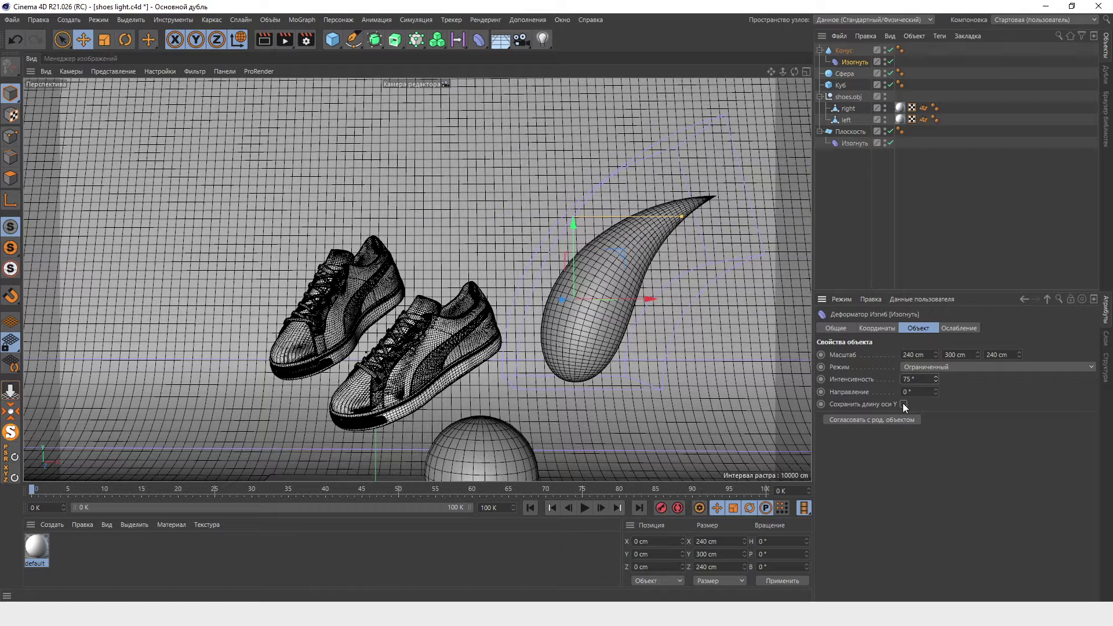
left_click(904, 405)
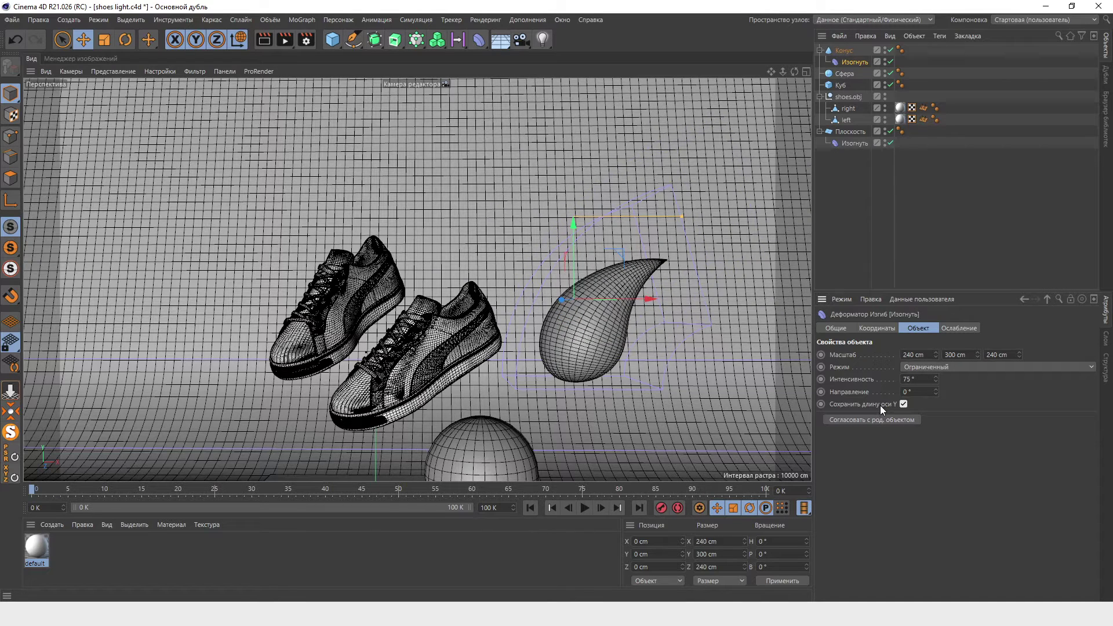
left_click_drag(934, 381, 921, 385)
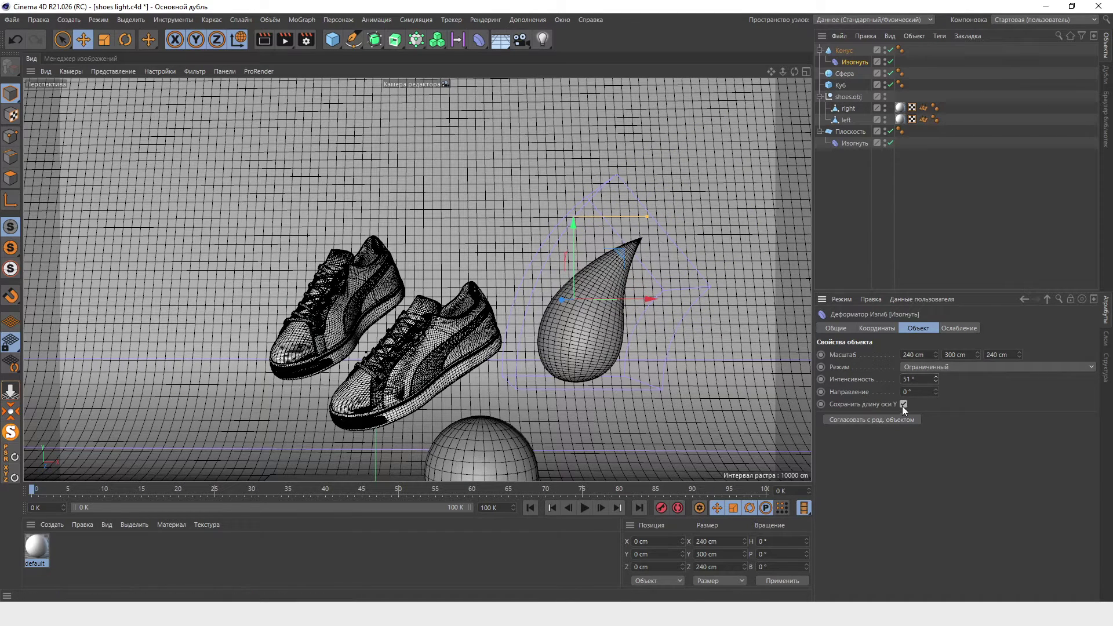
mouse_move(937, 377)
left_mouse_down()
mouse_move(974, 365)
mouse_move(936, 342)
mouse_move(936, 441)
left_mouse_up()
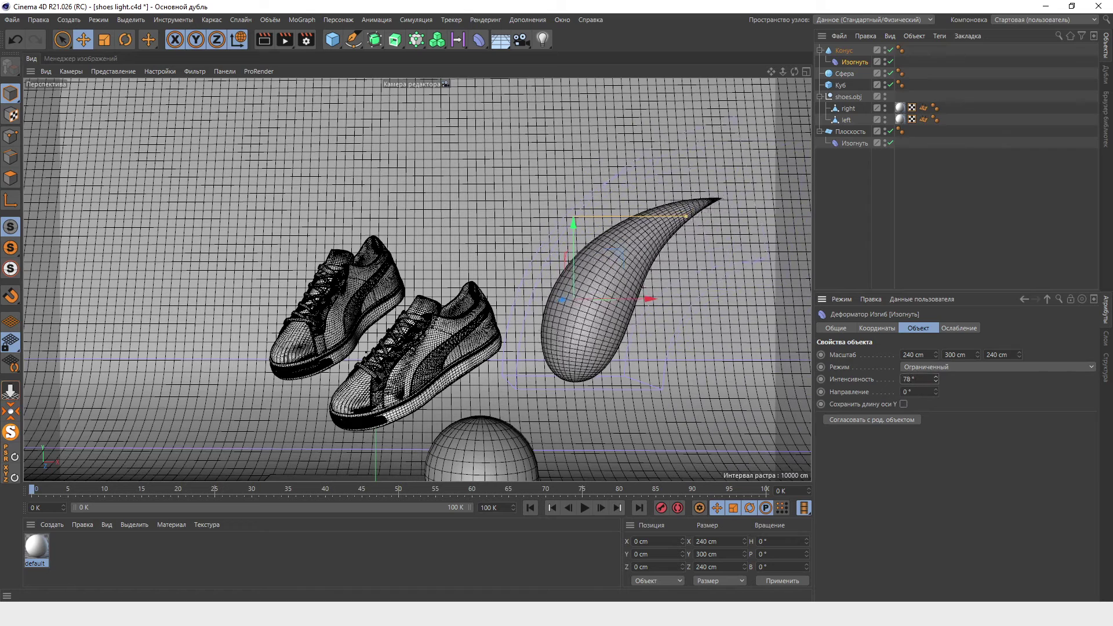
left_click(903, 404)
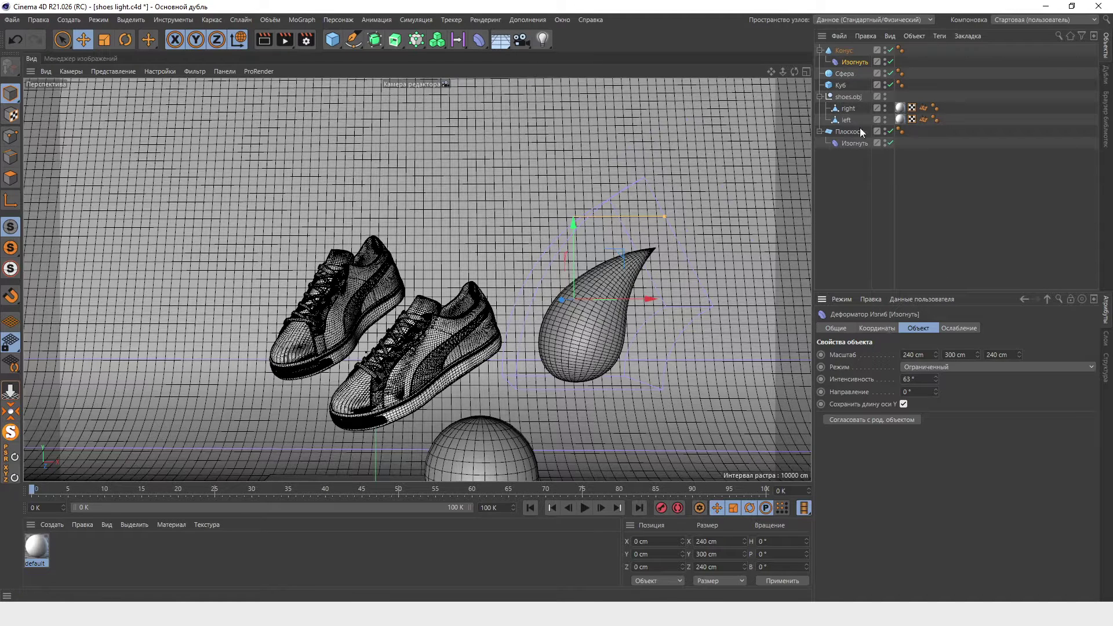
left_click(842, 51)
Make the cone 400 cm tall and move it left beside the shoes, lowering it.
left_click(905, 380)
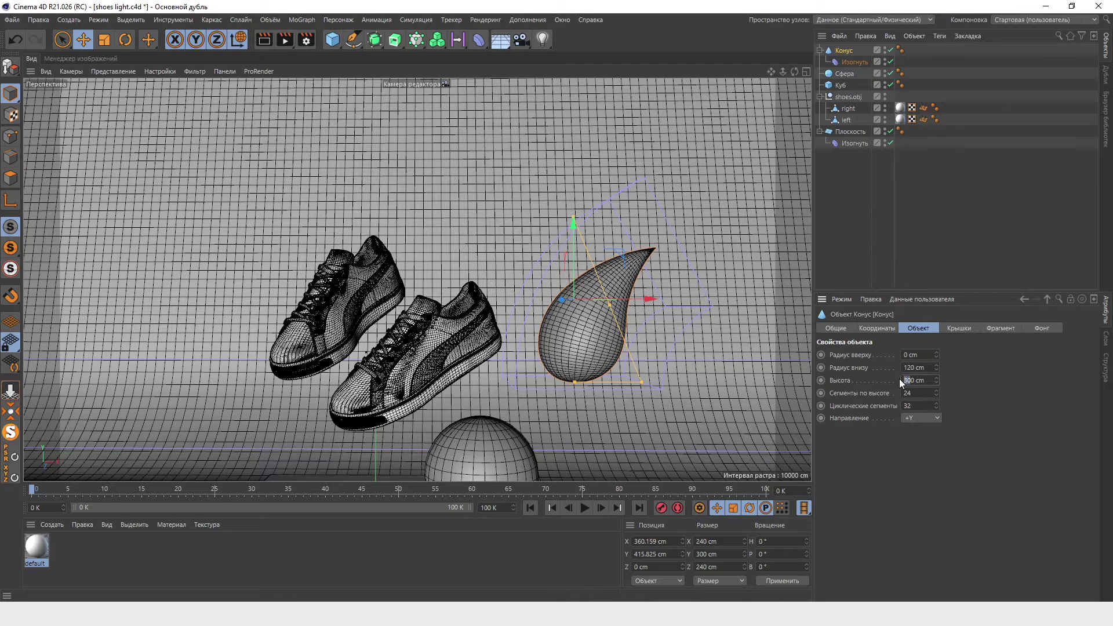
type("400")
key("Return")
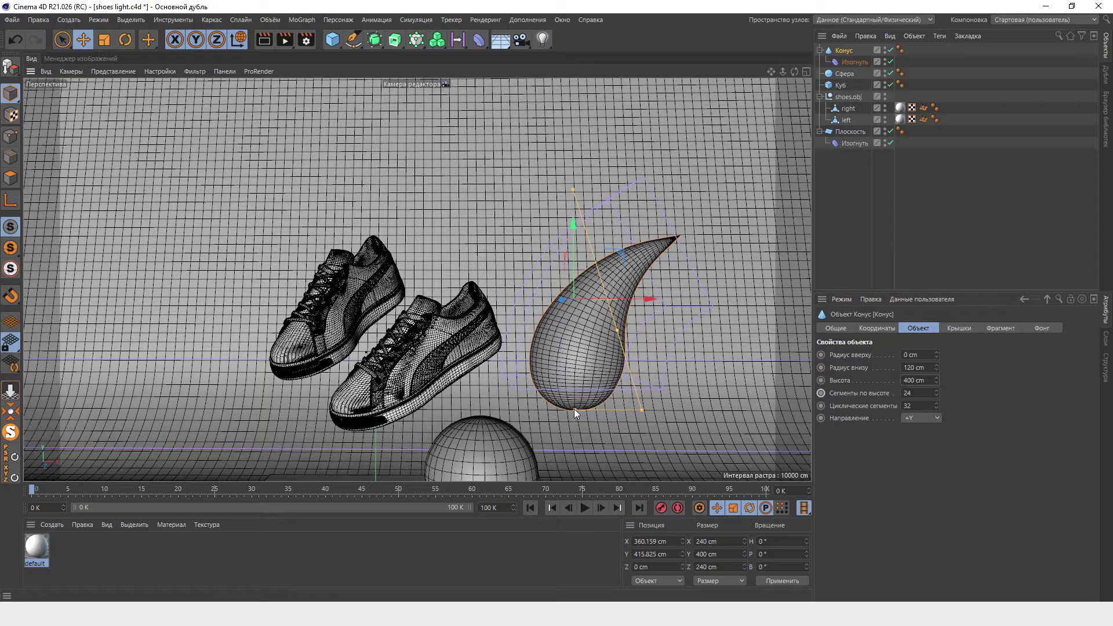
scroll(773, 393, "down", 3)
key("t")
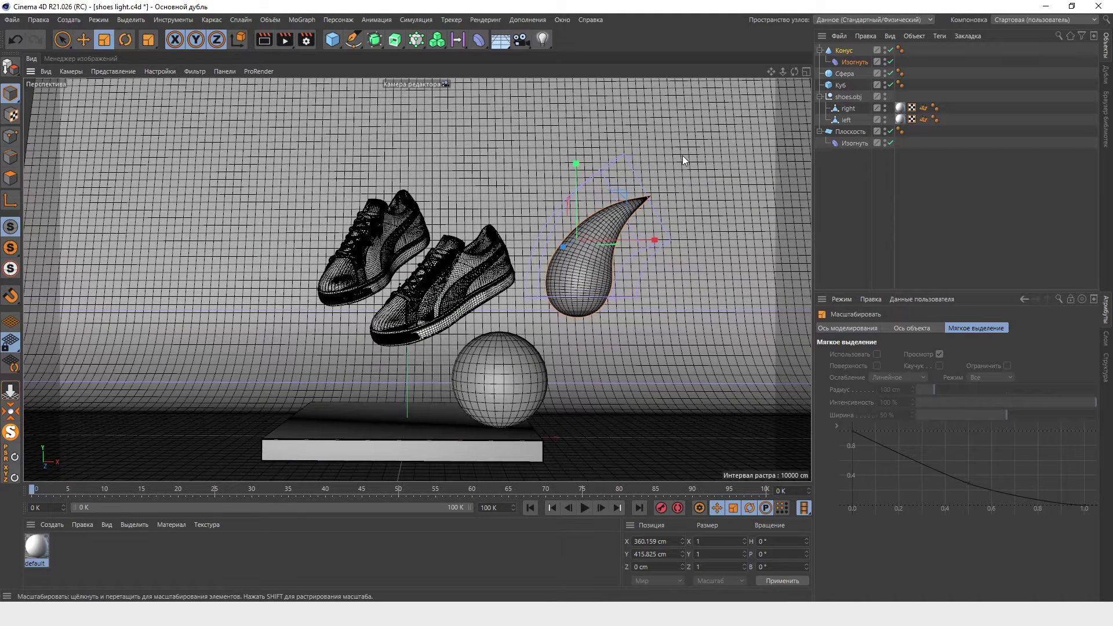
key("e")
left_click_drag(662, 240, 335, 212)
left_click_drag(256, 167, 230, 260)
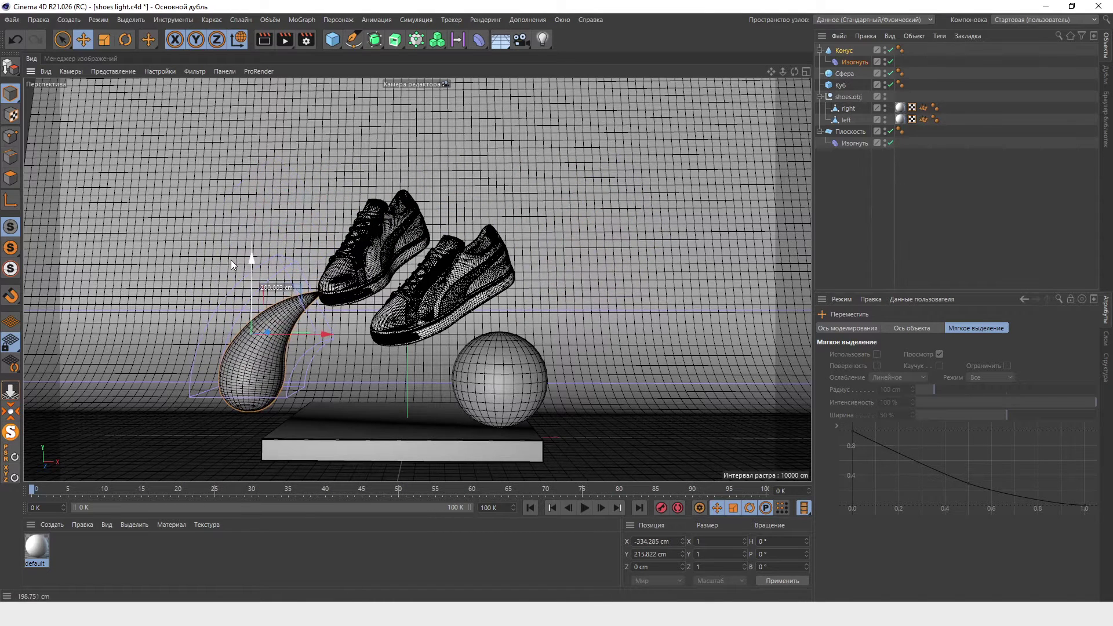
Tilt the cone 80° on B and nudge it to X -198.019, Y 247.865 cm.
left_click(128, 39)
left_click_drag(283, 303, 298, 374)
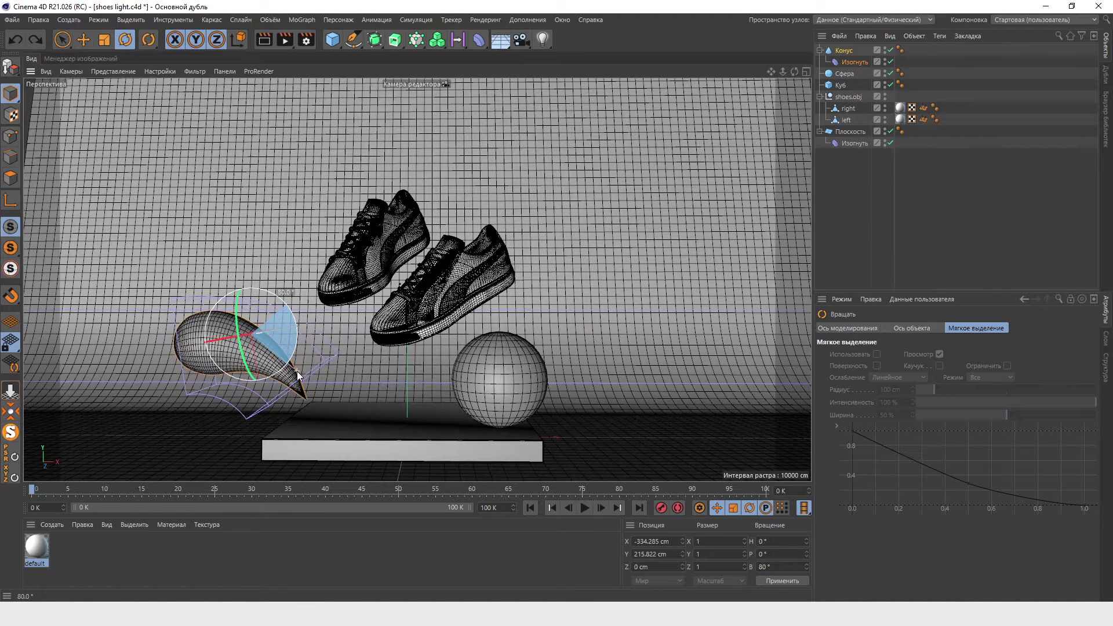
key("e")
left_click_drag(326, 332, 389, 336)
left_click_drag(314, 255, 307, 240)
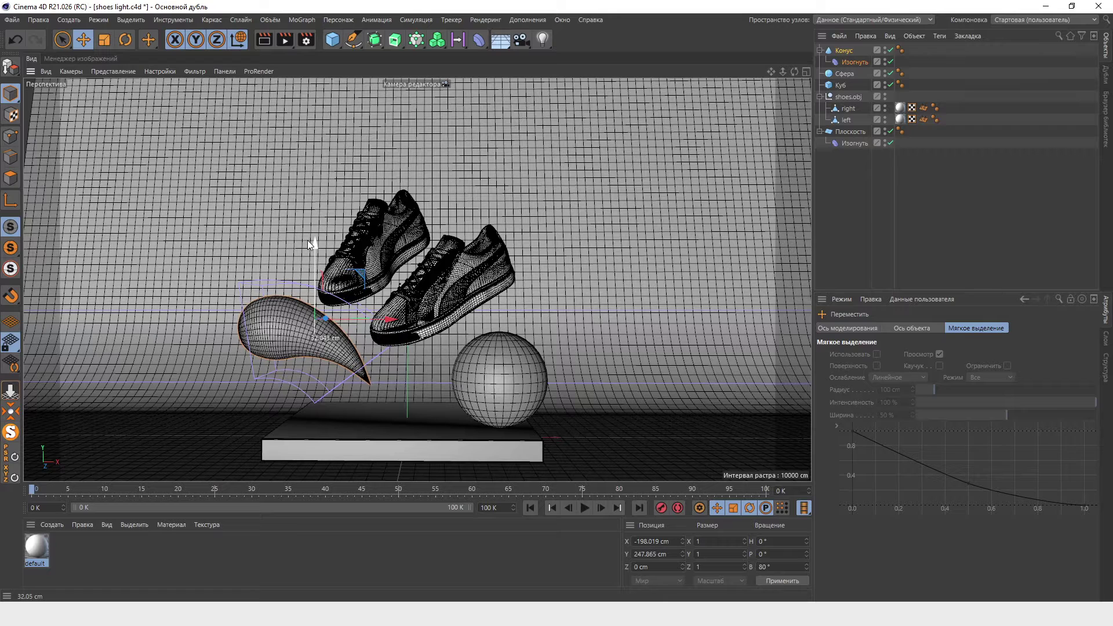
left_click(509, 379)
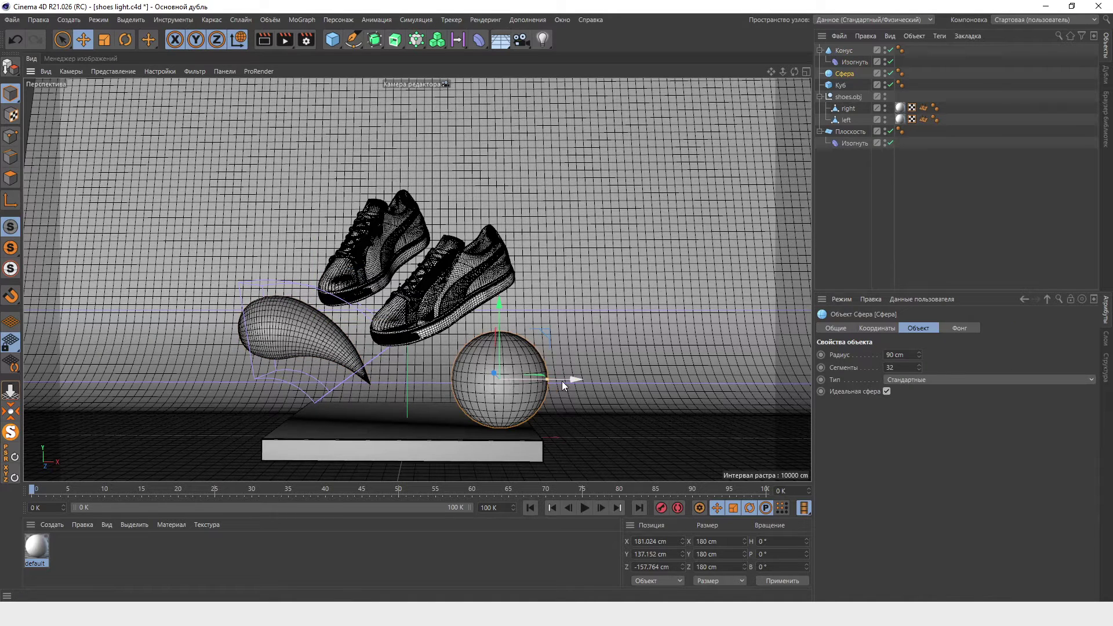
Duplicate the sphere, give the copy a 40 cm radius, and place it lower left.
left_click_drag(579, 378, 433, 367, "ctrl")
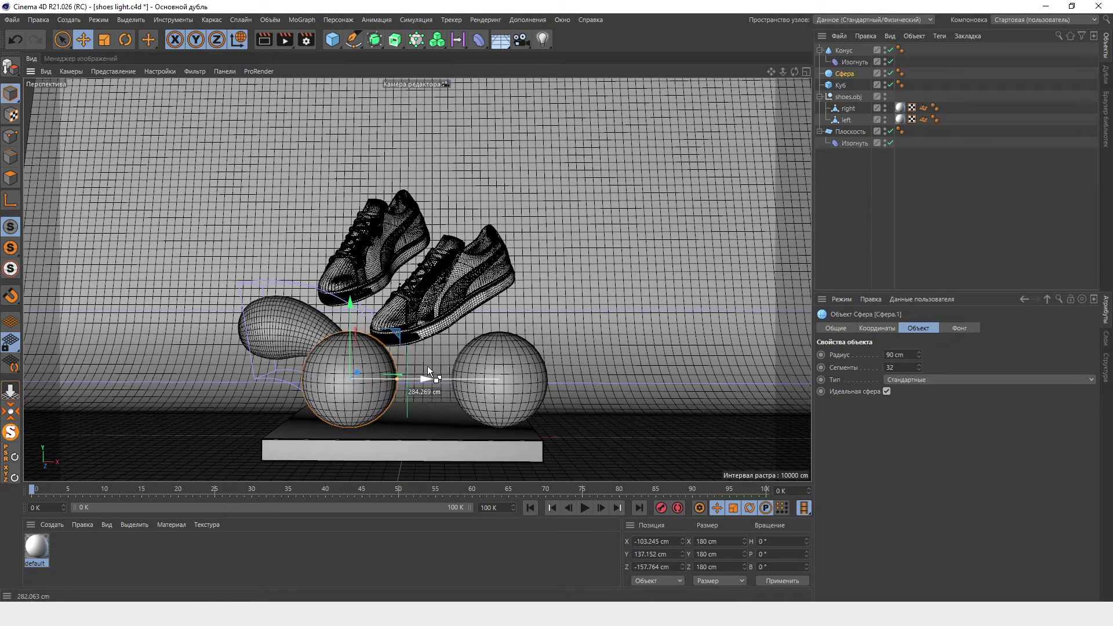
left_click_drag(433, 366, 369, 378, "ctrl")
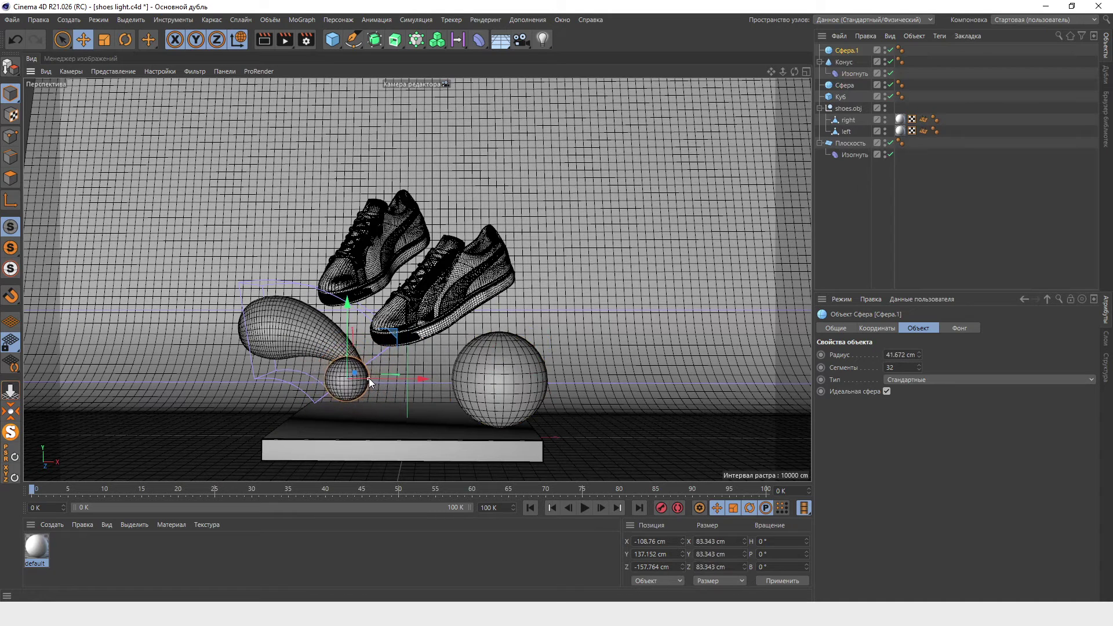
left_click_drag(369, 378, 367, 378)
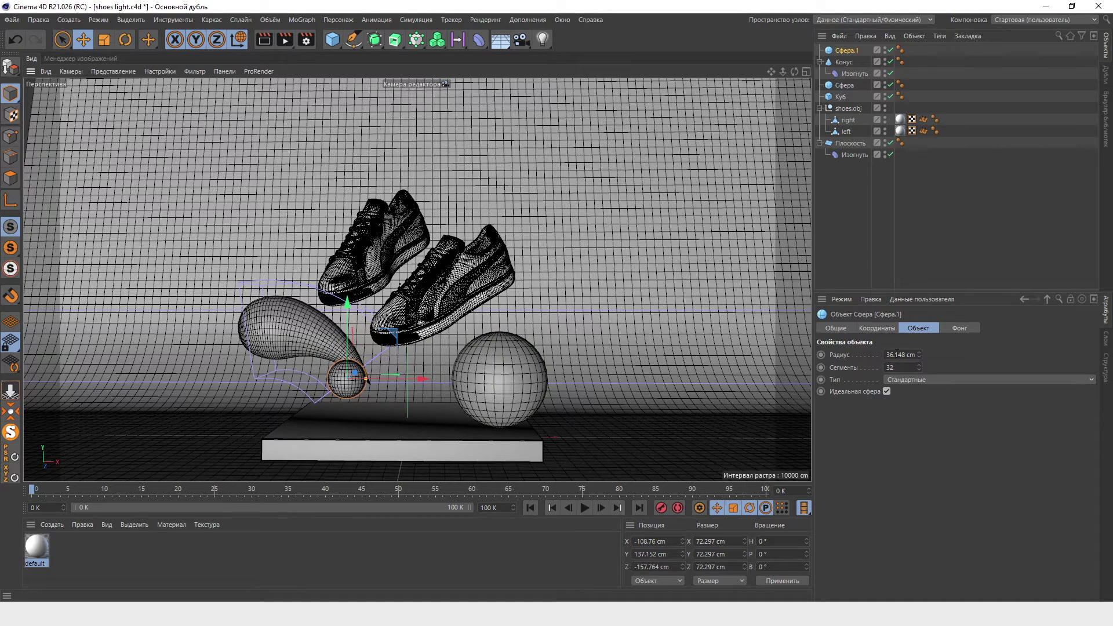
left_click_drag(903, 354, 861, 353)
type("40")
key("Return")
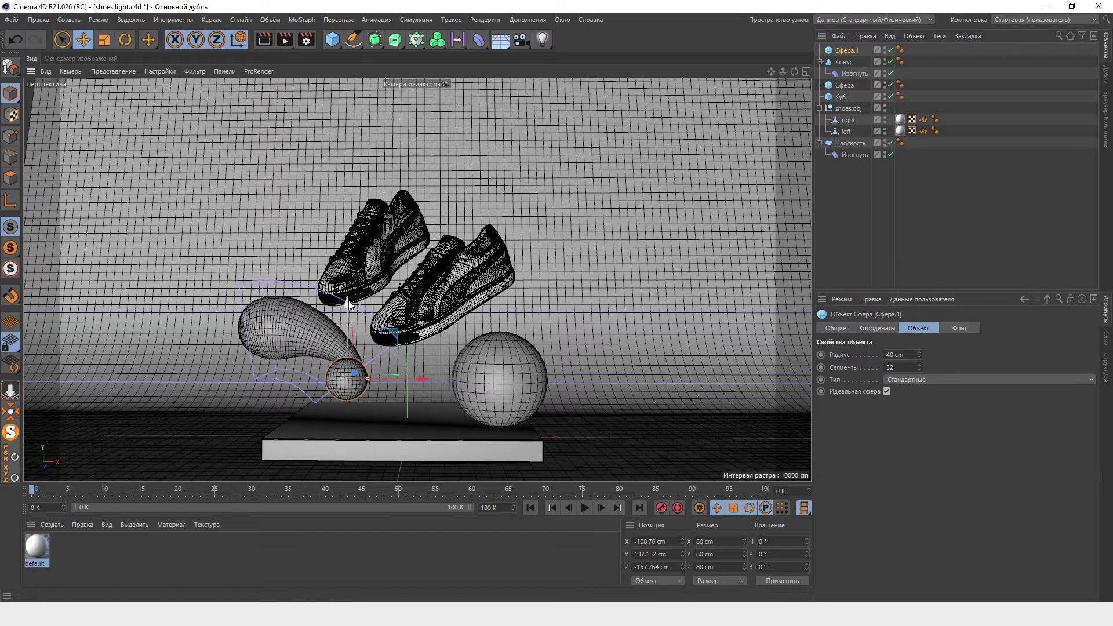
left_click_drag(349, 305, 342, 325)
mouse_move(348, 409)
left_mouse_down()
mouse_move(403, 411)
mouse_move(385, 402)
left_mouse_up()
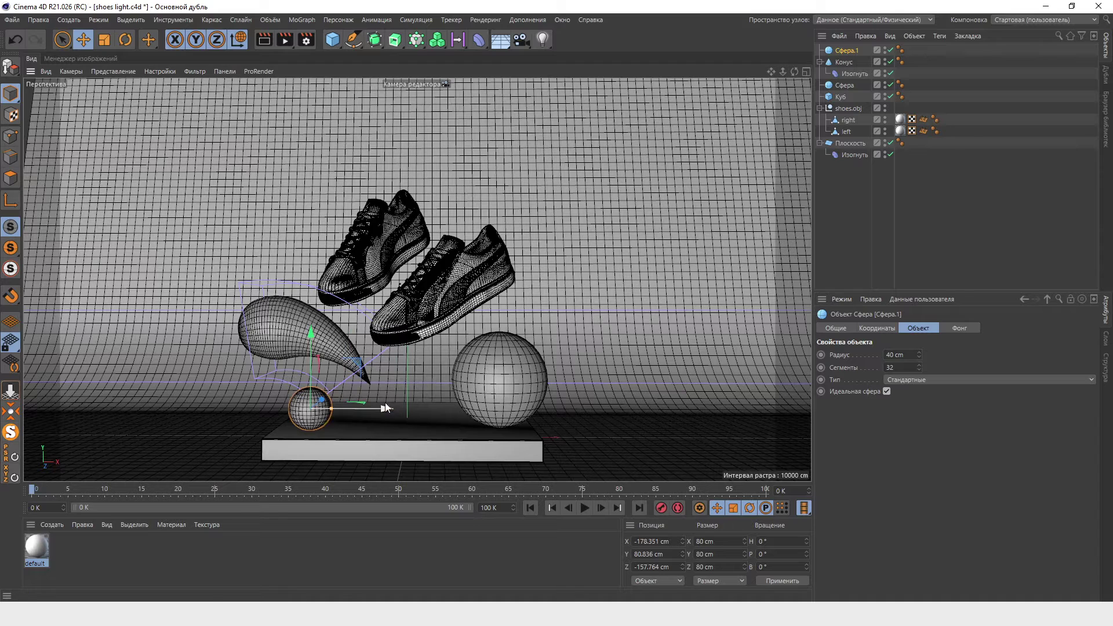
Shift the bent droplet cone left and down to X -235.254 cm.
left_click(277, 321)
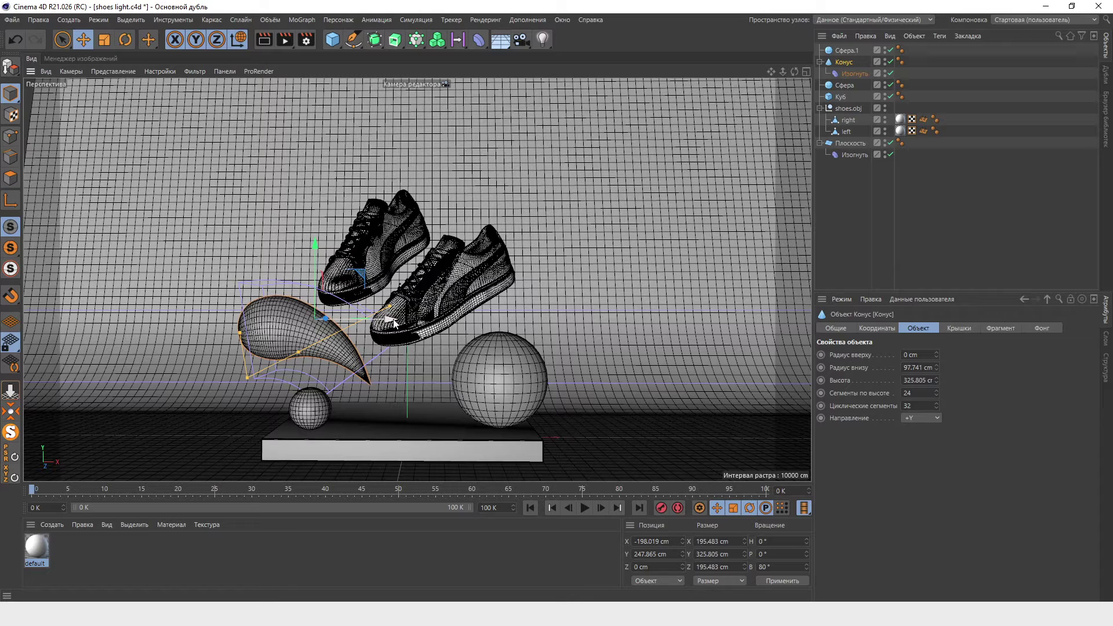
left_click_drag(393, 323, 376, 323)
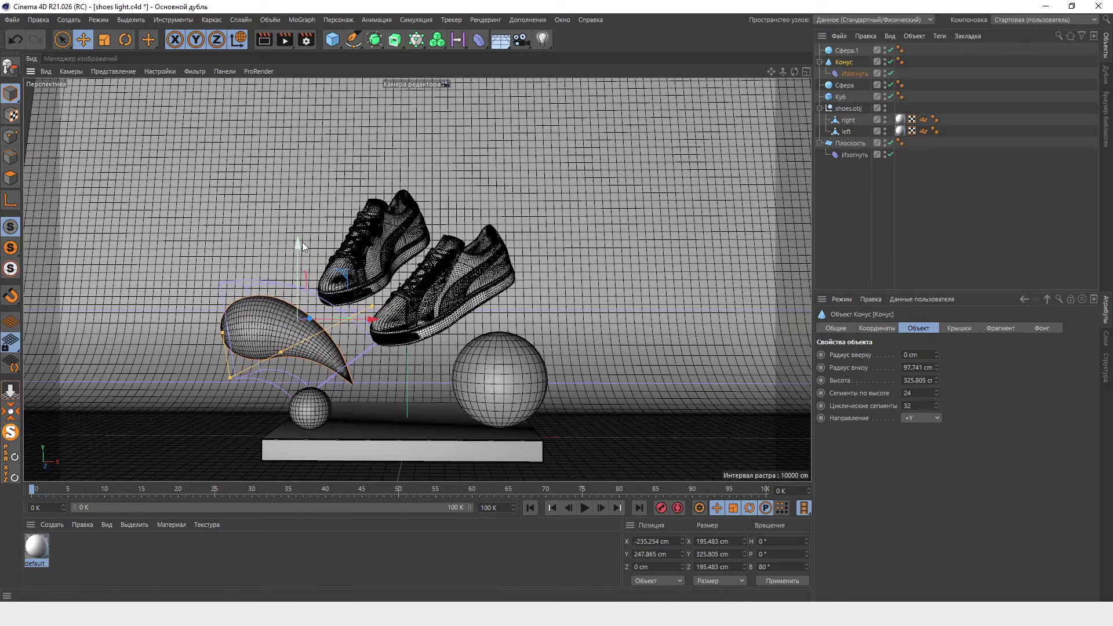
left_click_drag(301, 242, 301, 253)
left_click(439, 305)
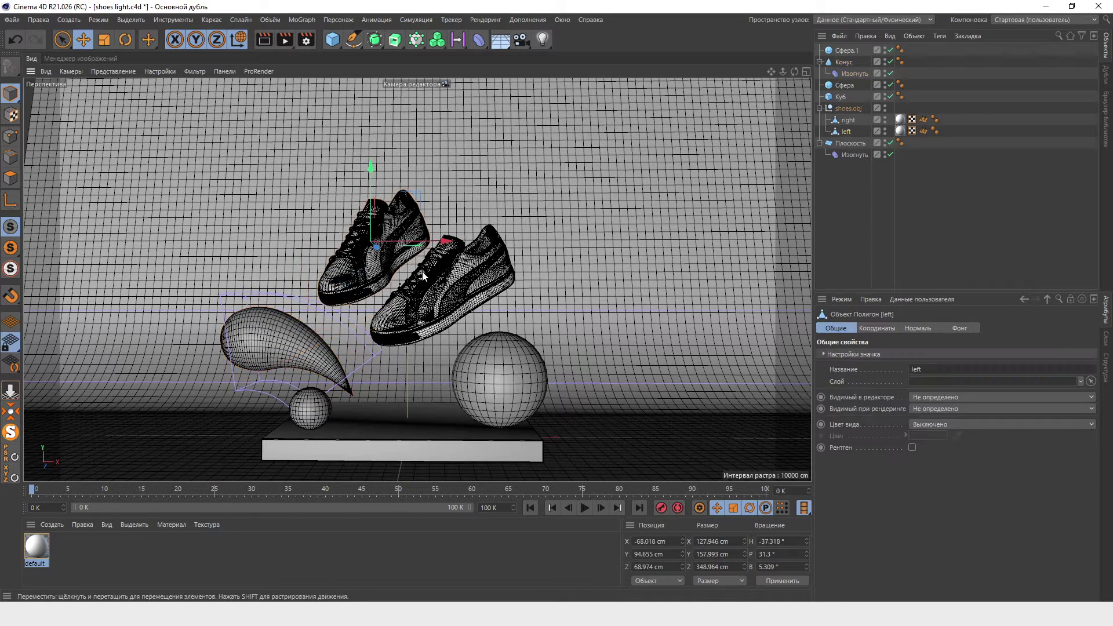
Raise the sneakers, shift them in depth, and scale them up slightly.
left_click_drag(503, 162, 400, 177)
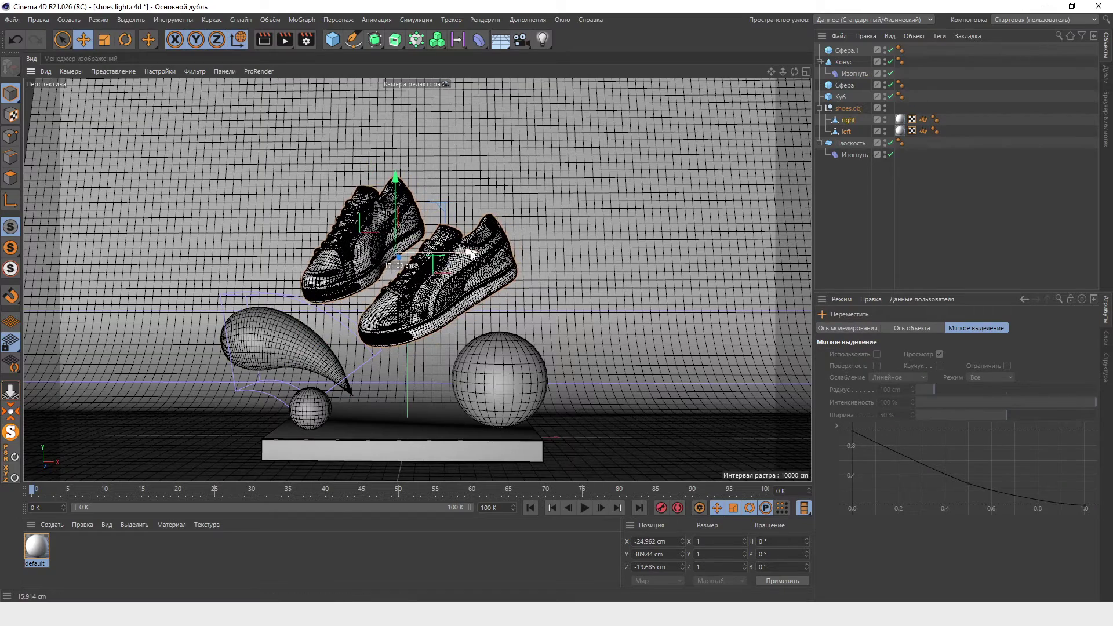
middle_click(554, 240)
left_click_drag(554, 241, 639, 182)
middle_click(597, 319)
key("t")
left_click_drag(597, 318, 492, 164)
key("e")
Ctrl-drag a copy of the bent droplet cone to the sneakers' upper right.
left_click(242, 338)
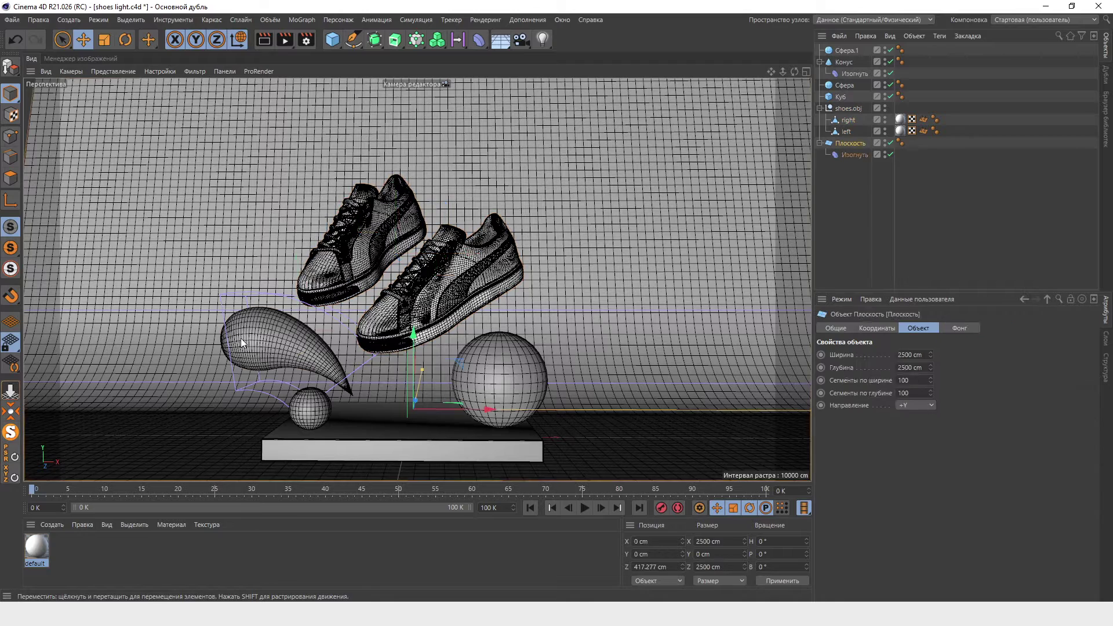
mouse_move(373, 332)
left_mouse_down("ctrl")
mouse_move(592, 127)
mouse_move(604, 137)
left_mouse_up("ctrl")
key("r")
key("e")
left_click_drag(665, 115, 538, 210)
Rotate the copied droplet about 15° and position it at X 295.598, Y 607.11 cm.
middle_click(538, 210)
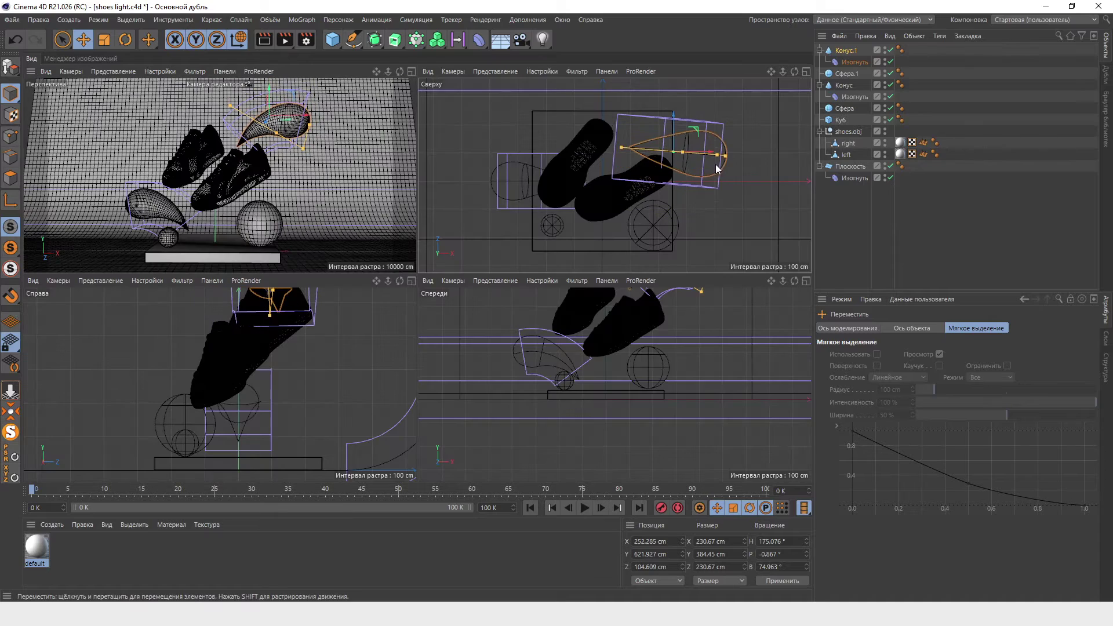
key("r")
left_click_drag(699, 158, 712, 165)
middle_click(252, 147)
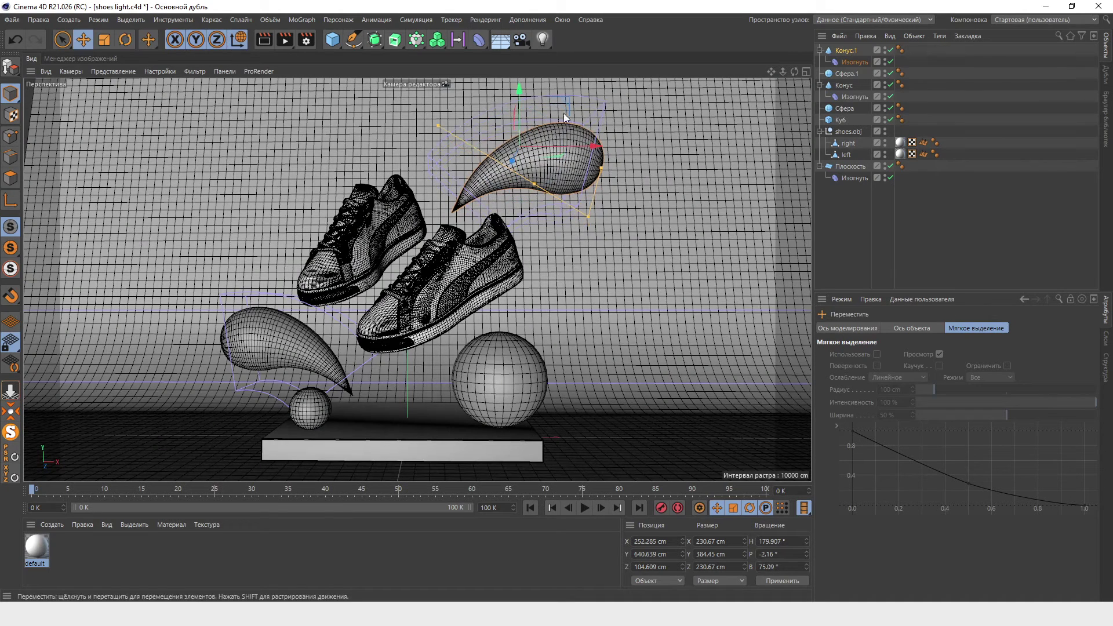
left_click_drag(561, 127, 569, 139)
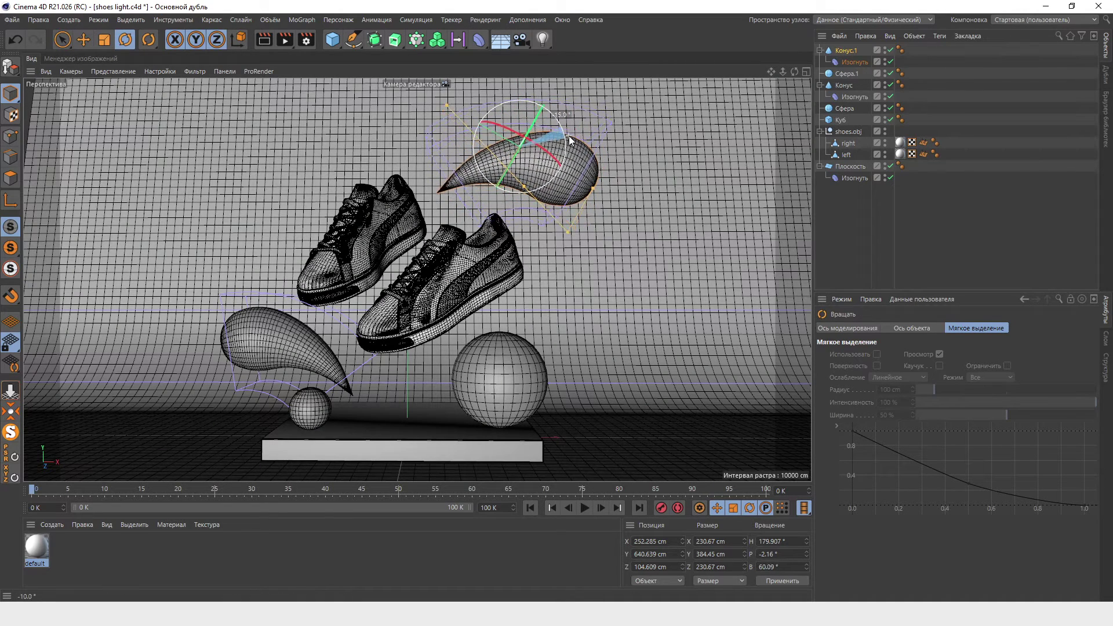
key("e")
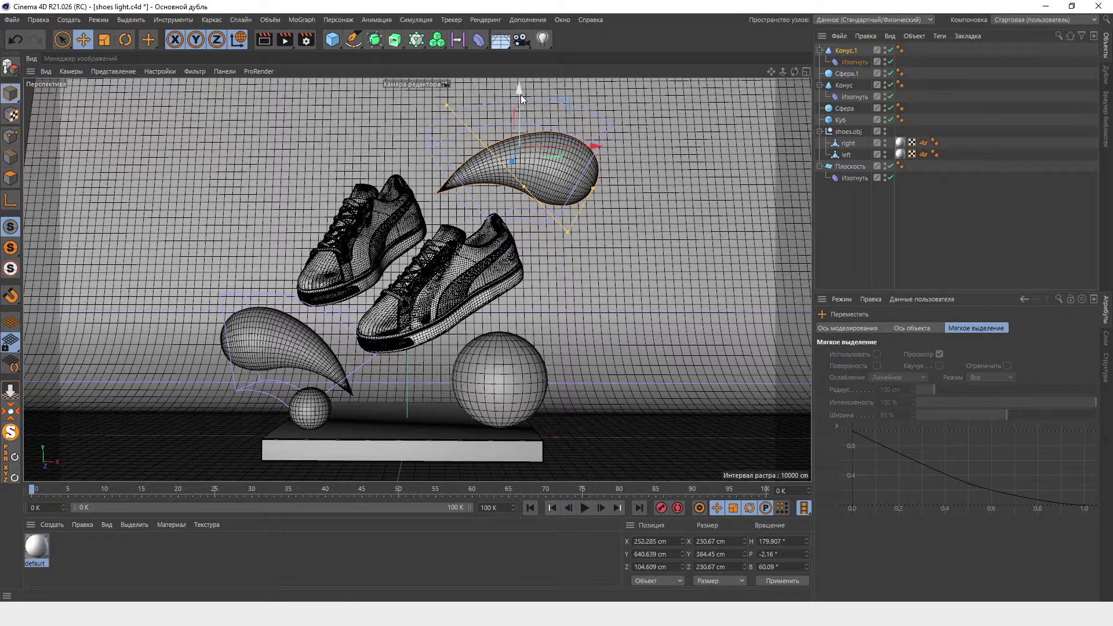
left_click_drag(521, 95, 525, 121)
left_click_drag(590, 165, 613, 162)
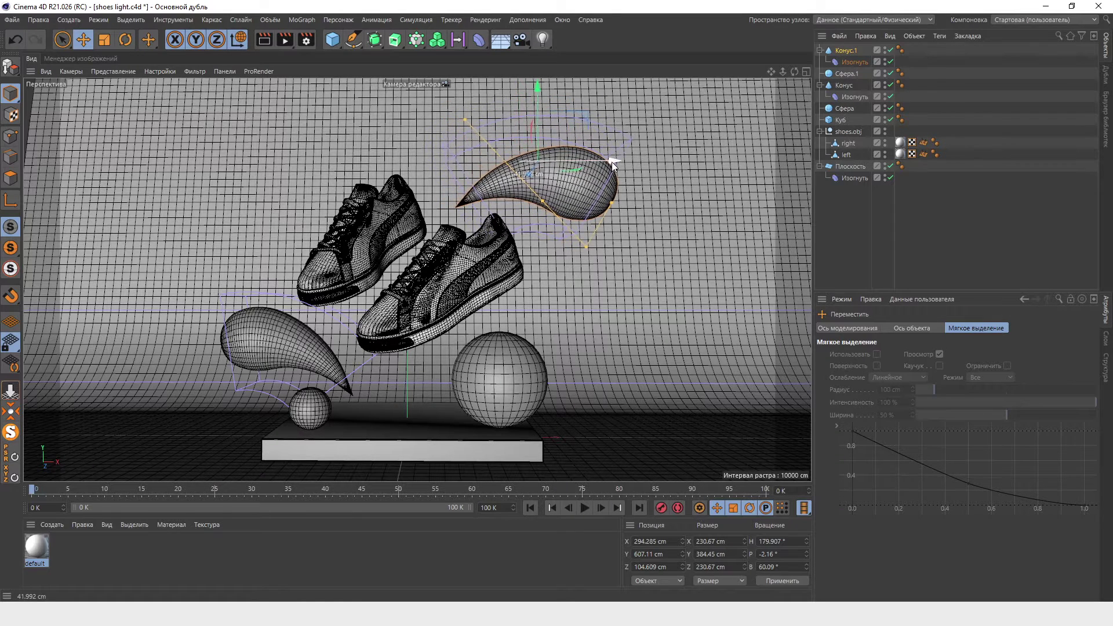
middle_click(543, 213)
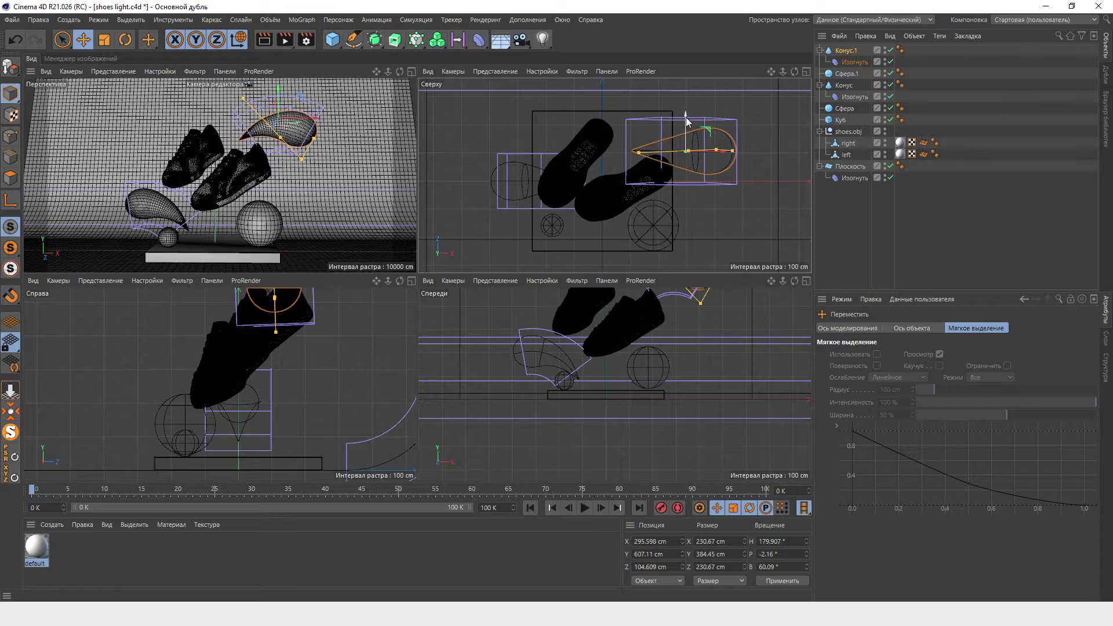
left_click_drag(690, 121, 687, 110)
Duplicate the original droplet above the sneakers, shrink it to about 69%, and rotate it.
key("ctrl+z")
key("ctrl+z")
key("F1")
mouse_move(297, 255)
left_mouse_down("ctrl")
mouse_move(298, 147)
mouse_move(316, 139)
mouse_move(294, 167)
mouse_move(328, 187)
mouse_move(271, 99)
mouse_move(199, 137)
left_mouse_up("ctrl")
key("r")
key("t")
key("r")
Position the smaller droplet copy above the sneakers at X 137.359, Y 648.456 cm.
middle_click(200, 137)
key("e")
left_click_drag(536, 177, 650, 116)
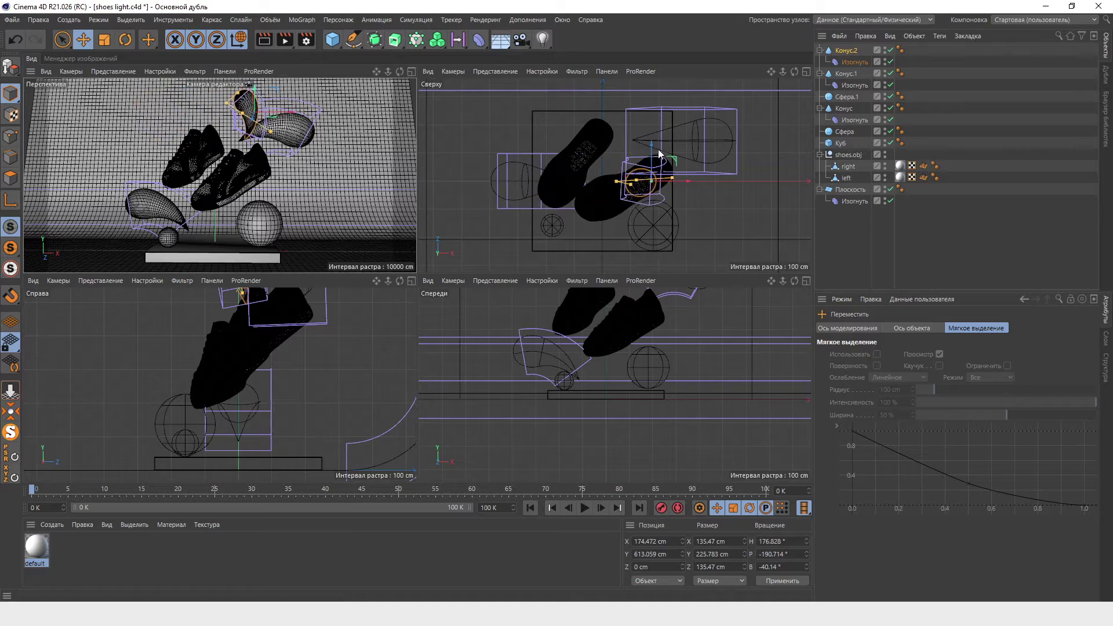
key("F1")
mouse_move(482, 169)
left_mouse_down()
mouse_move(481, 145)
mouse_move(541, 148)
left_mouse_up()
middle_click(482, 145)
middle_click(297, 130)
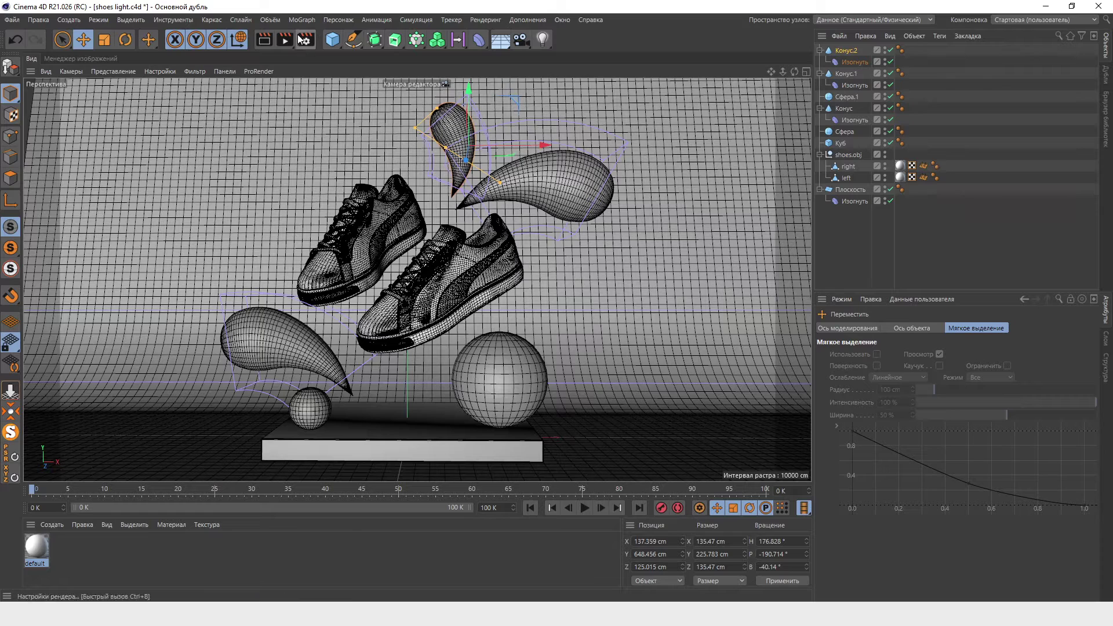
left_click(333, 41)
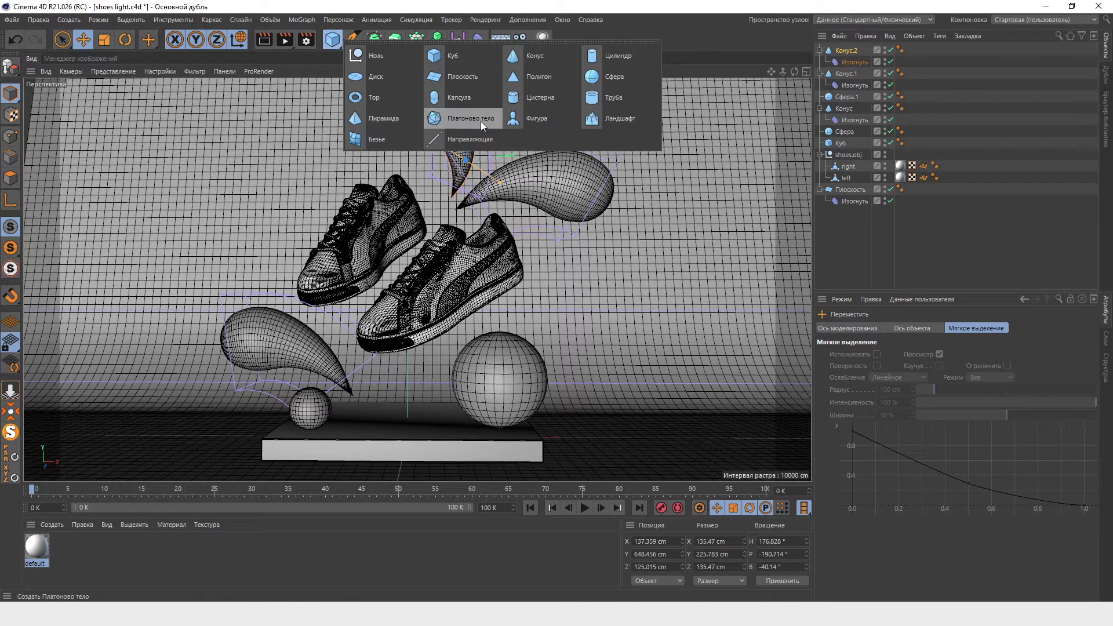
Add a 150 cm-radius icosahedron Platonic solid, move it upper left, and turn it.
left_click(479, 120)
left_click_drag(410, 358, 408, 96)
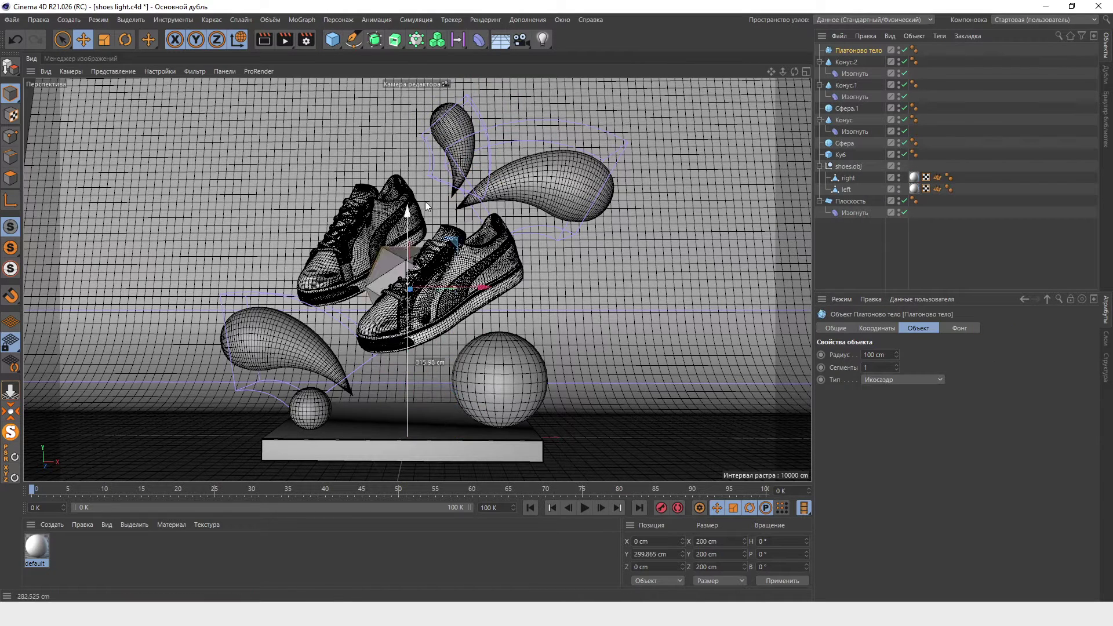
left_click_drag(472, 173, 333, 175)
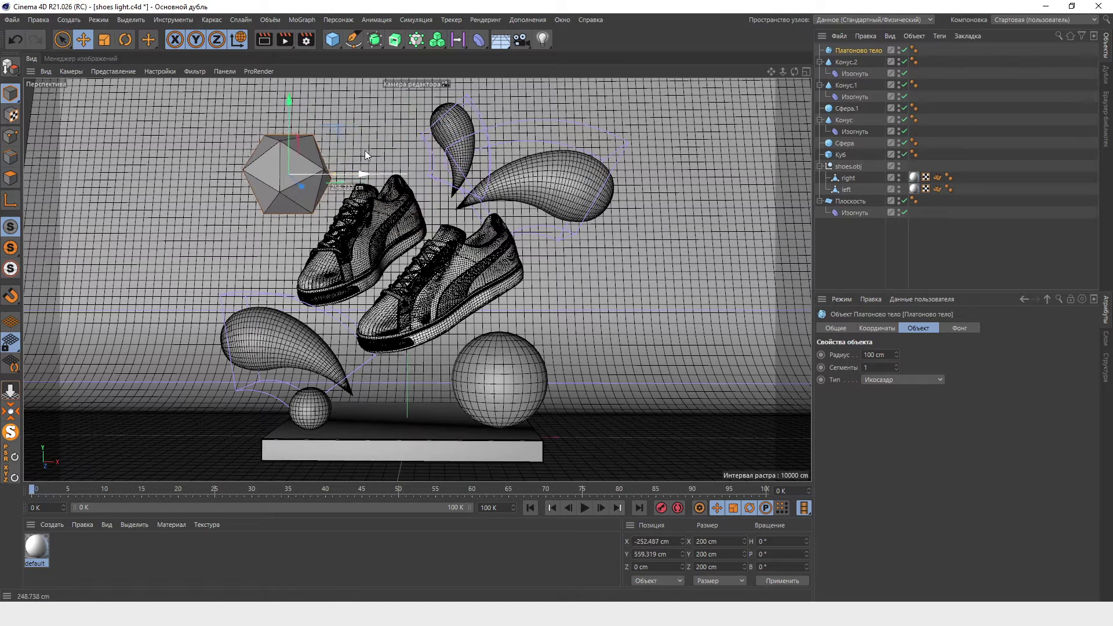
key("r")
left_click_drag(328, 169, 273, 189)
key("e")
Fine-tune the platonic solid's depth and position at the sneakers' upper left.
middle_click(273, 189)
left_click_drag(534, 174, 529, 145)
middle_click(297, 133)
mouse_move(297, 134)
left_mouse_down()
mouse_move(297, 93)
mouse_move(352, 166)
left_mouse_up()
middle_click(351, 166)
left_click_drag(522, 133, 511, 142)
middle_click(186, 180)
left_click(402, 211)
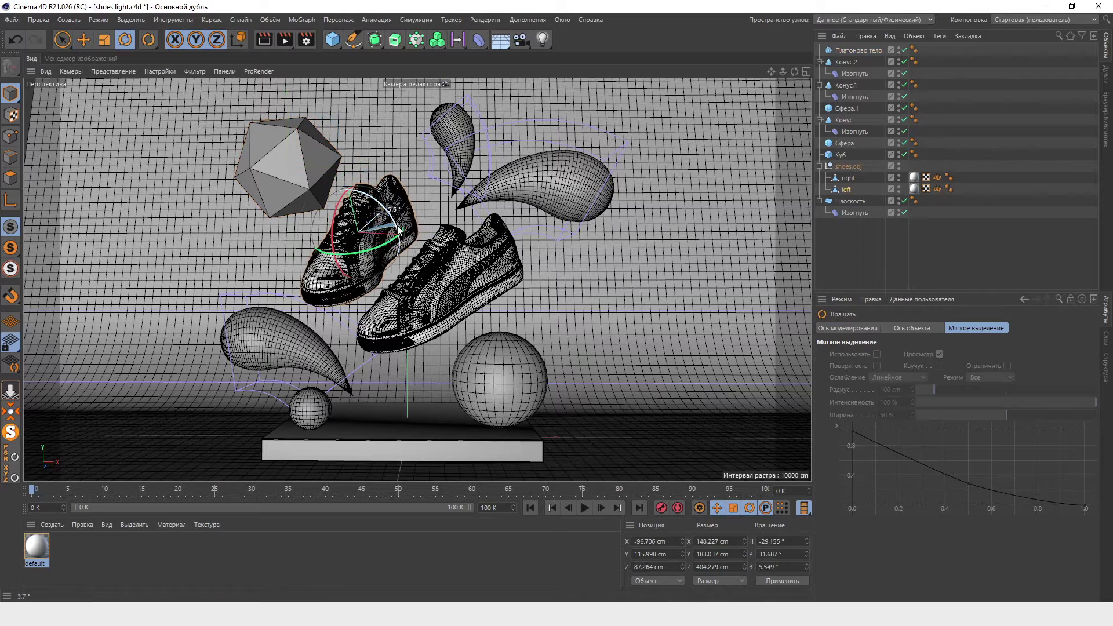
Rotate the right sneaker to a new angle.
left_click(405, 267)
key("r")
left_click_drag(405, 255, 402, 268)
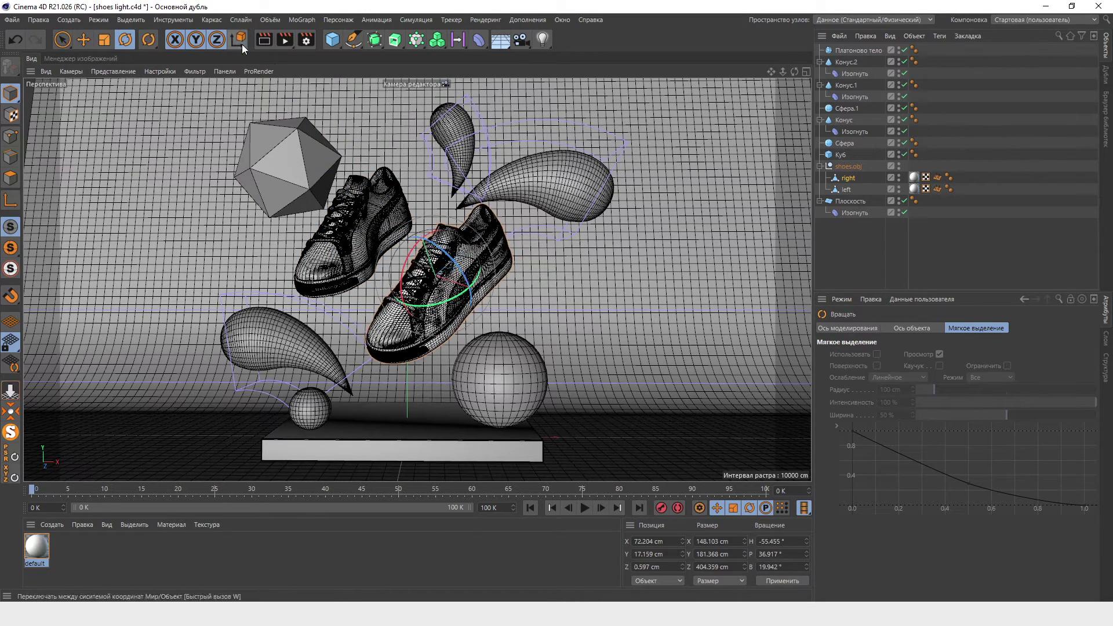
mouse_move(401, 268)
left_mouse_down()
mouse_move(355, 259)
mouse_move(525, 195)
left_mouse_up()
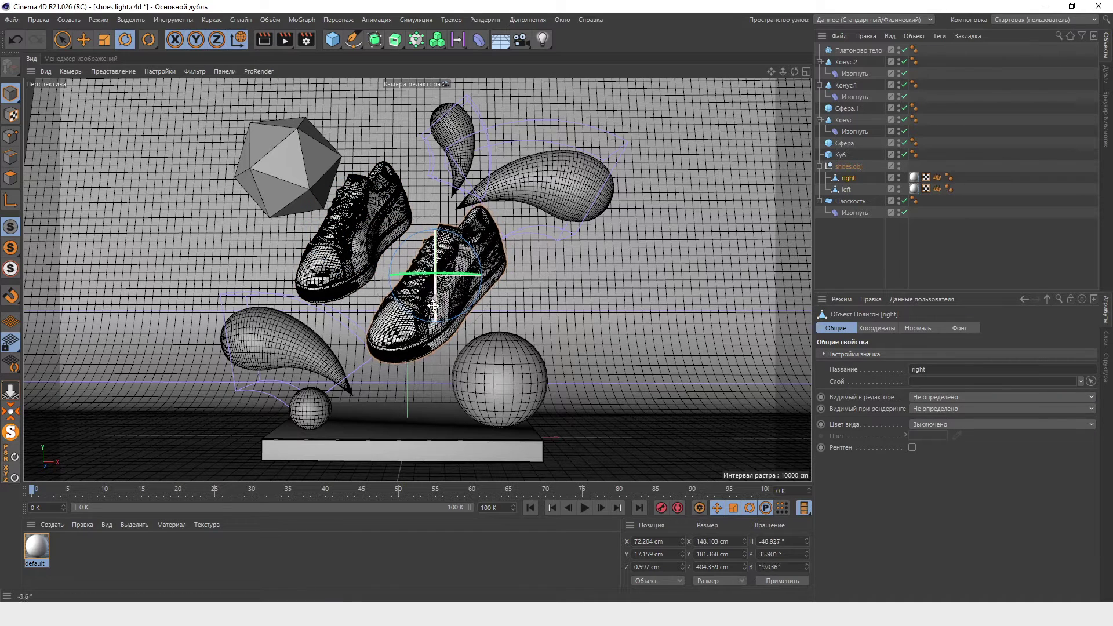
Select both upper droplets and move them to the left.
key("e")
left_click(526, 194, "shift")
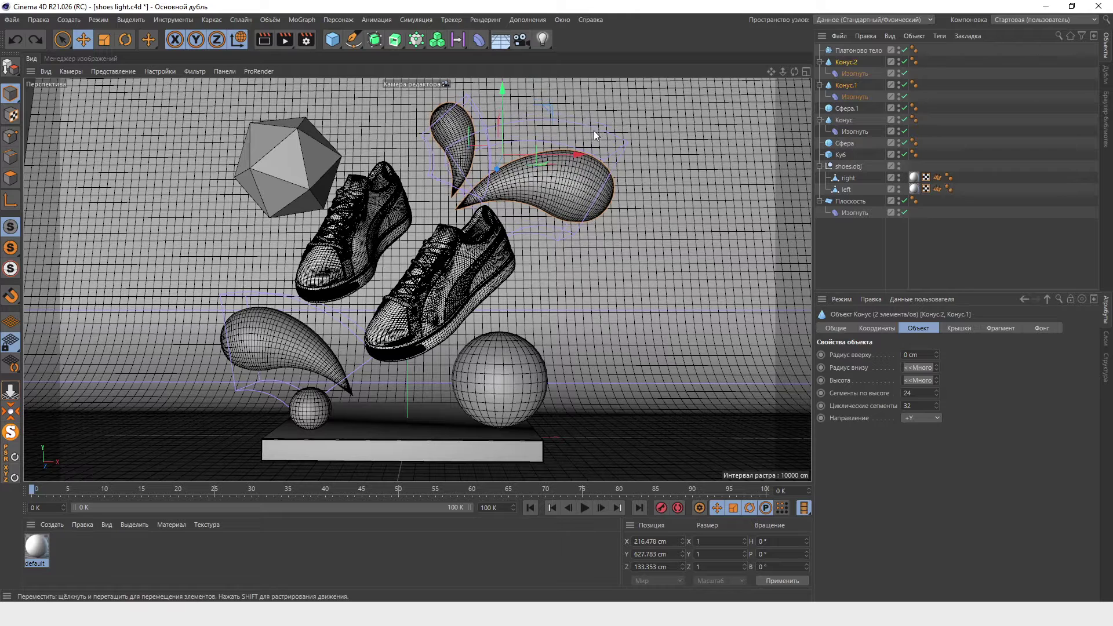
left_click(604, 117)
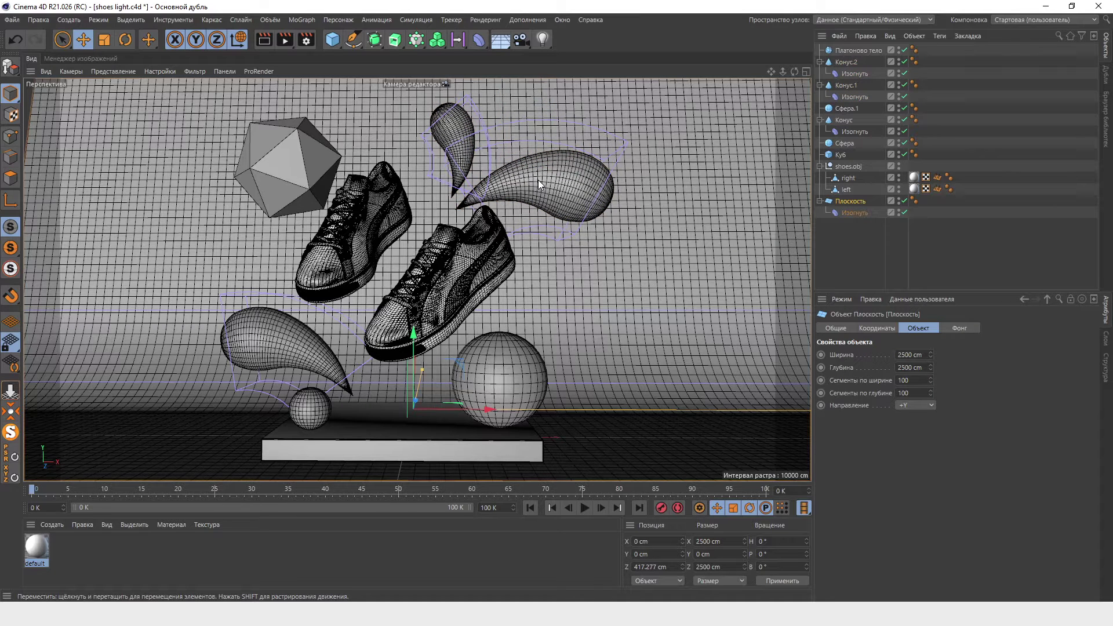
left_click(538, 180)
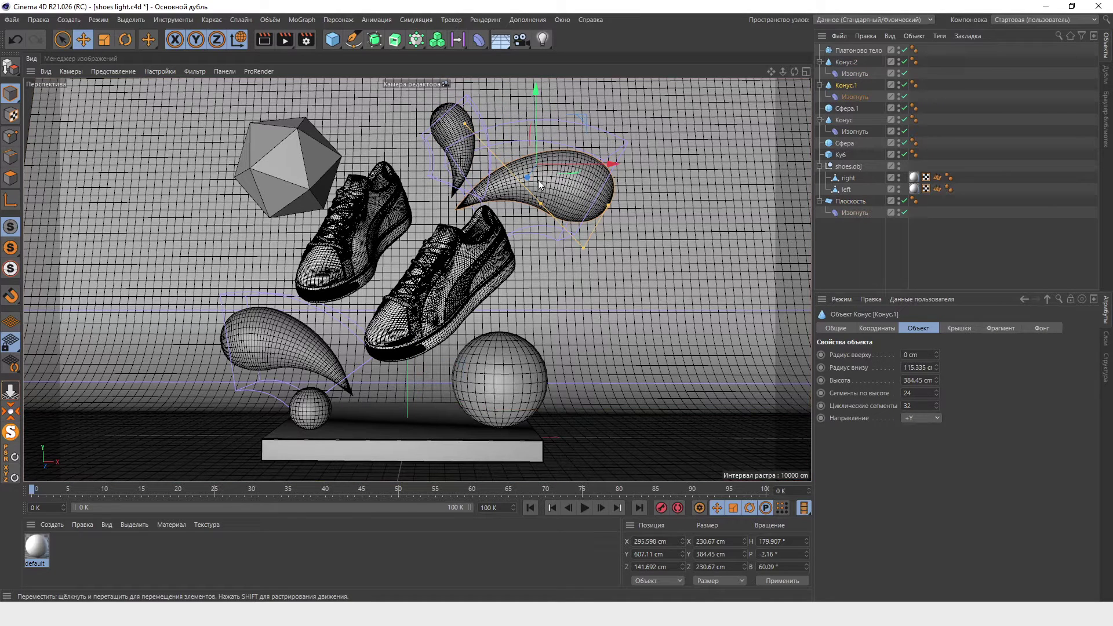
left_click(446, 115, "shift")
left_click_drag(576, 150, 566, 151)
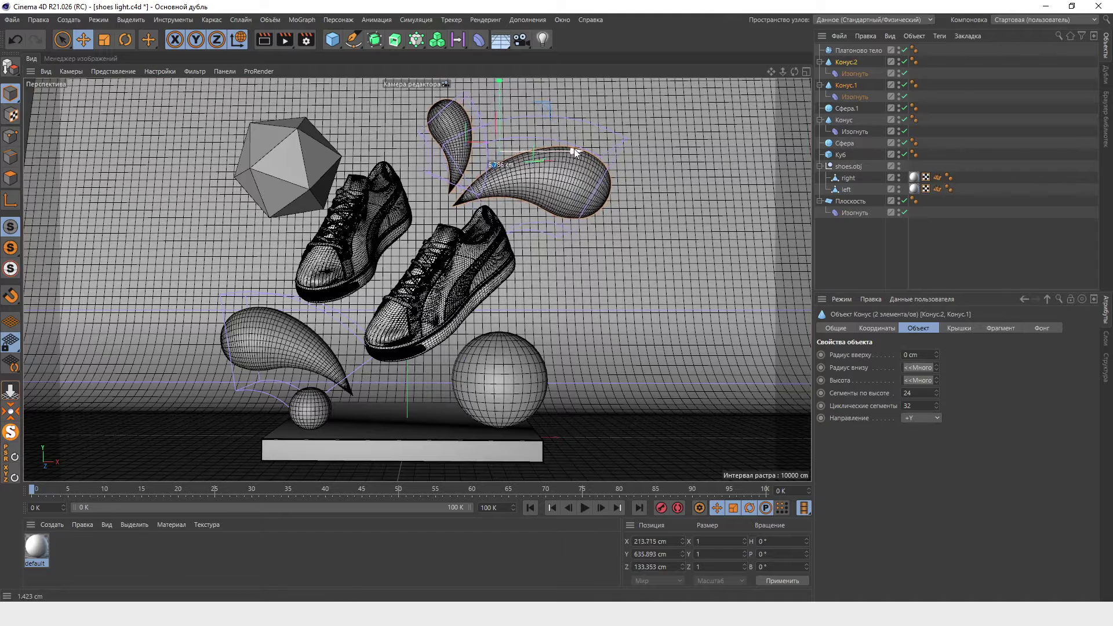
Nudge the lower-left droplet slightly right, then select the icosahedron.
left_click(296, 346)
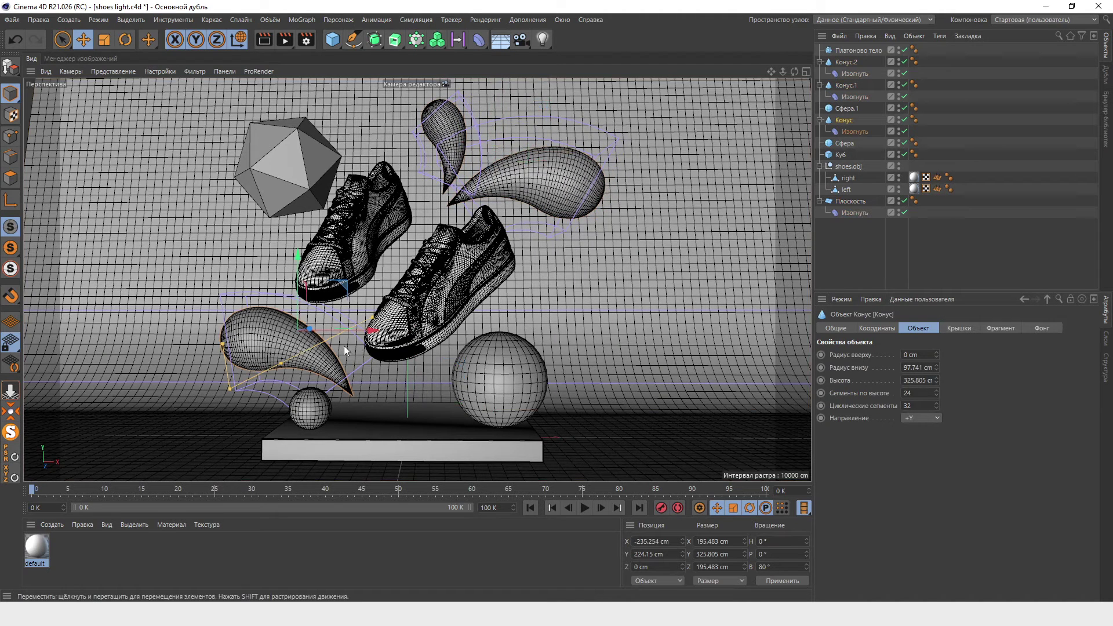
left_click_drag(338, 350, 347, 350)
left_click(323, 144)
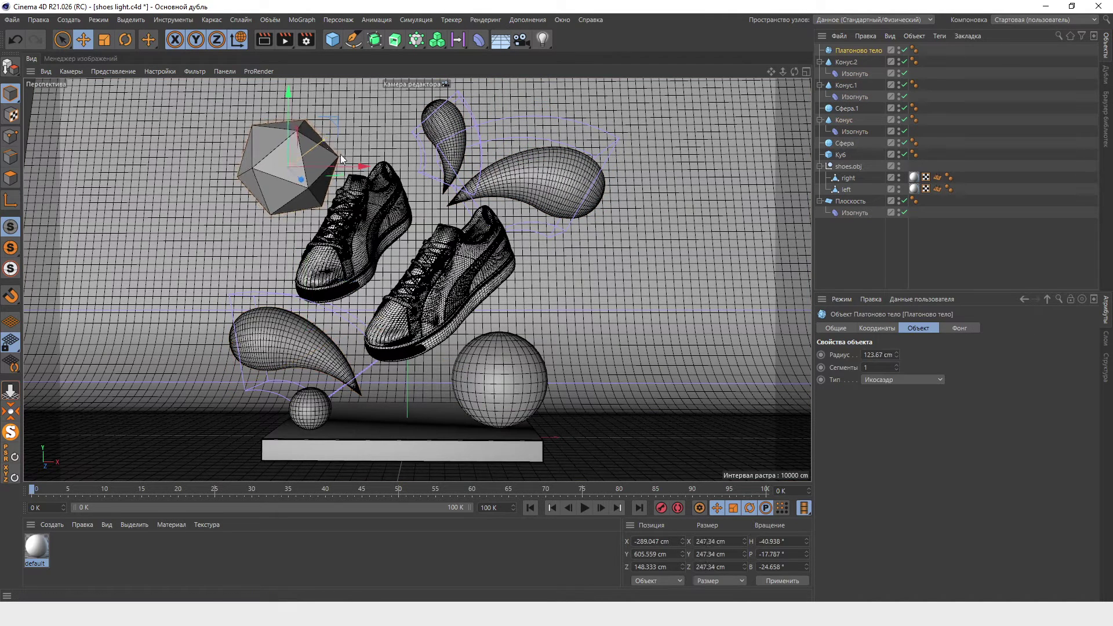
left_click(537, 380)
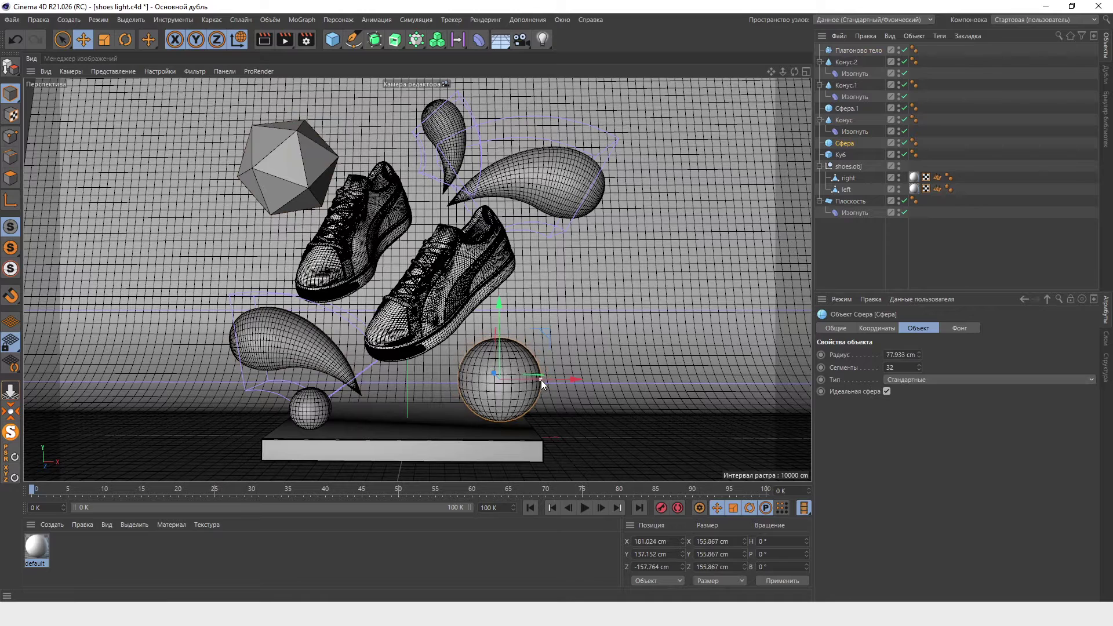
left_click(290, 162)
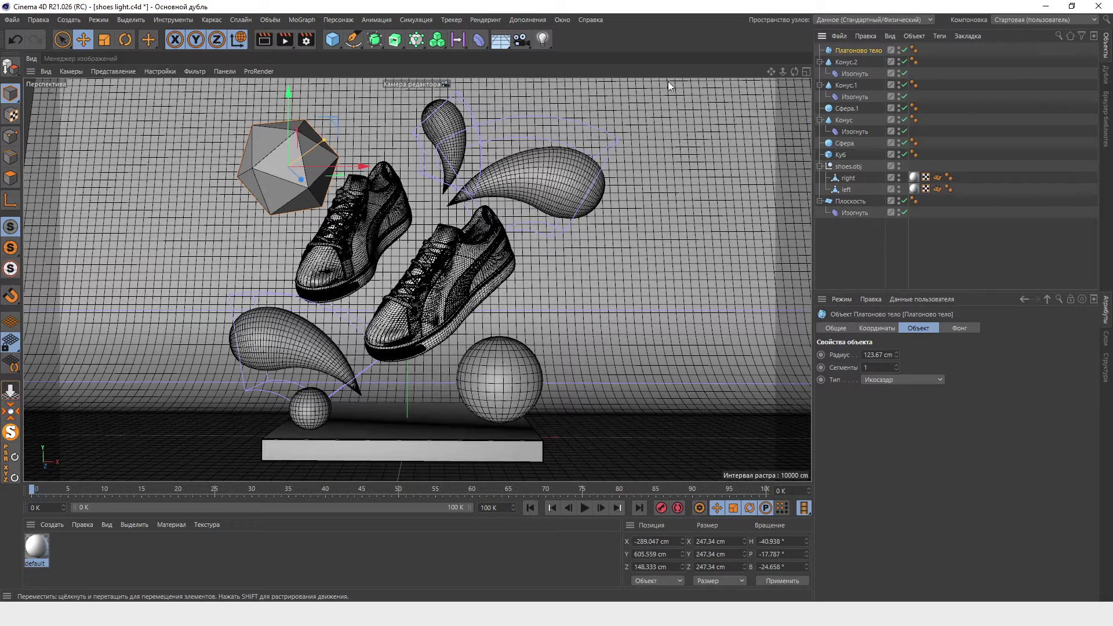
Add a Bevel deformer to the icosahedron with subdivision 2.
left_click(479, 42)
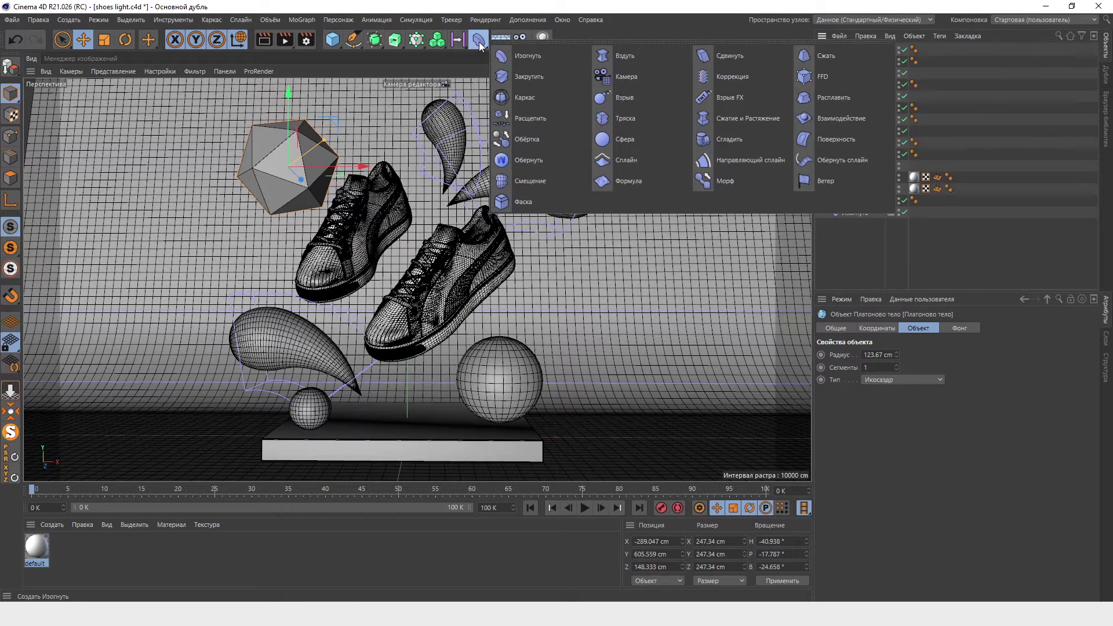
left_click(554, 196, "shift")
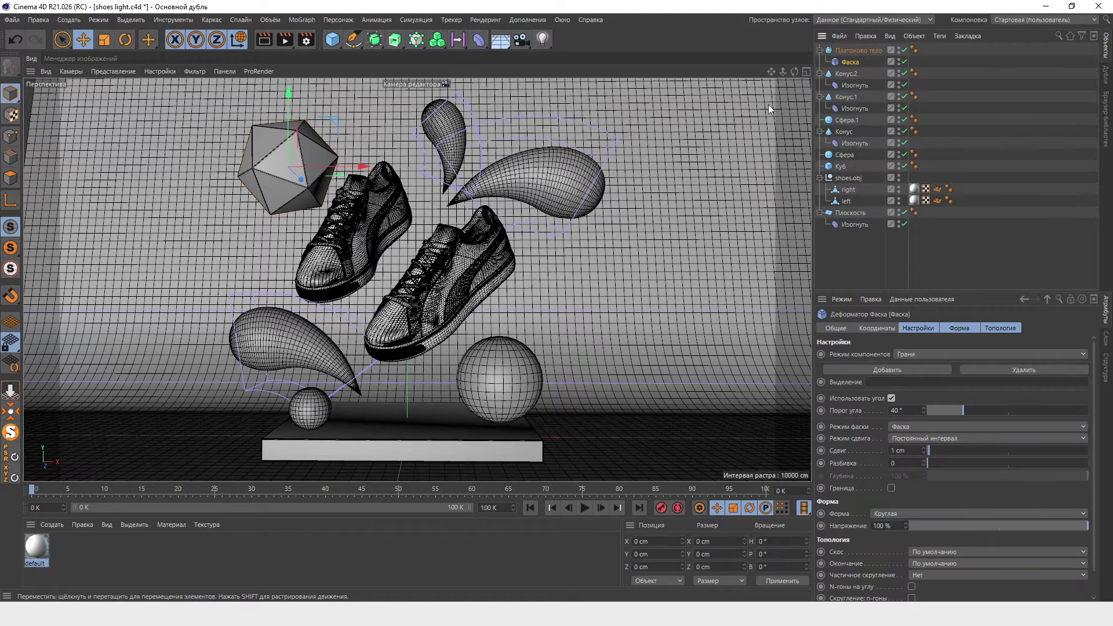
key("o")
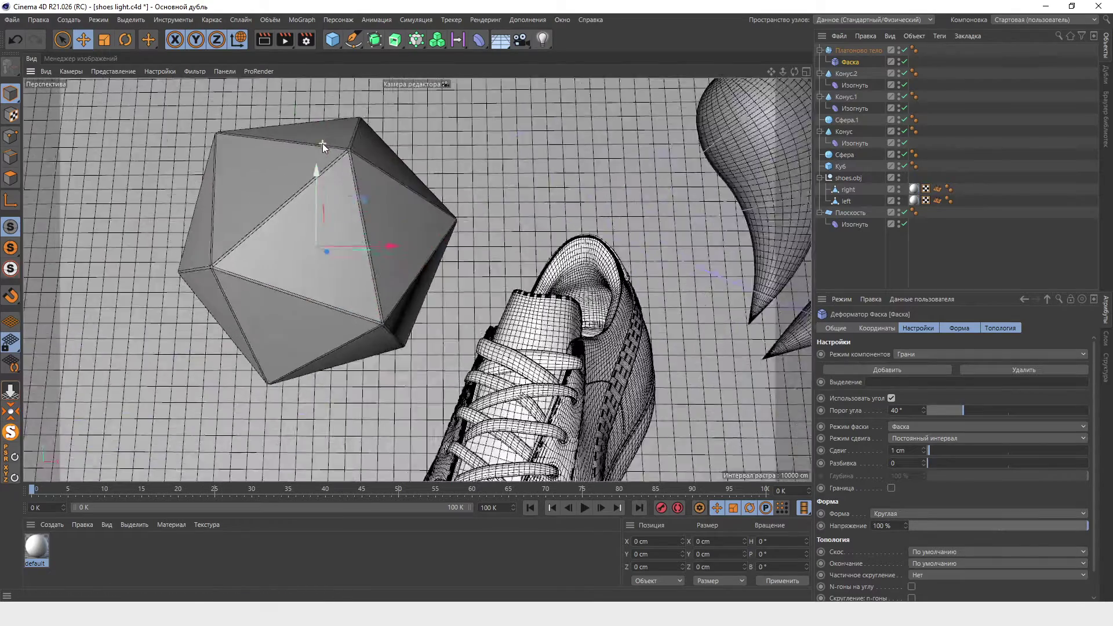
scroll(322, 144, "up", 3)
left_click(924, 460)
left_click(924, 459)
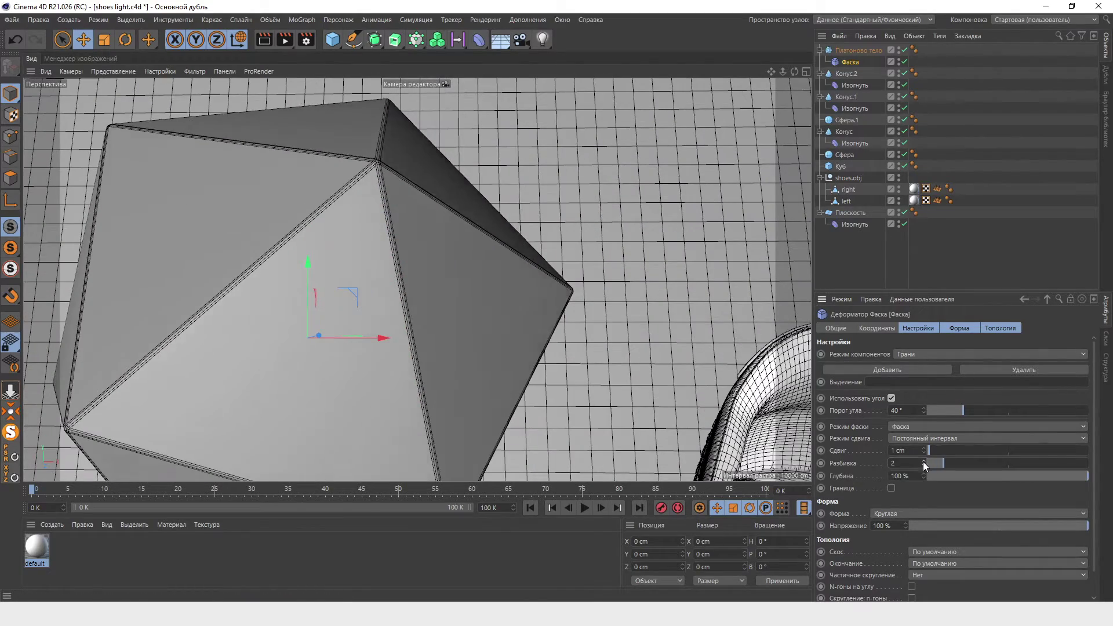
scroll(291, 181, "down", 5)
scroll(291, 181, "down", 5)
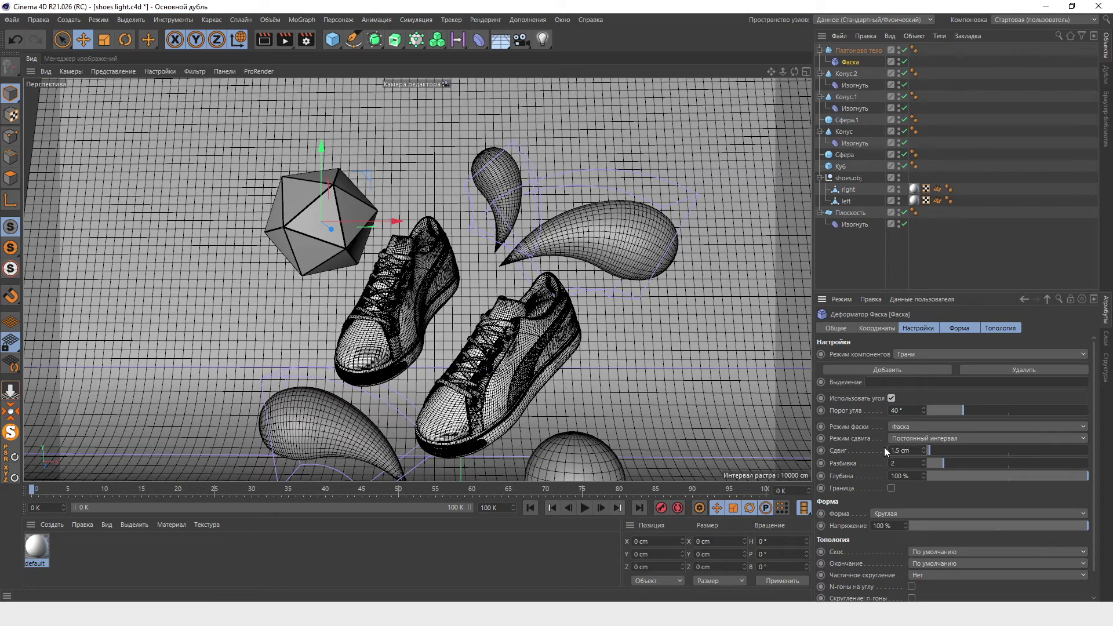
Tilt the view to reveal the pedestal and select the Куб pedestal cube.
left_click(411, 198)
left_click_drag(411, 198, 416, 444, "alt")
left_click(418, 443)
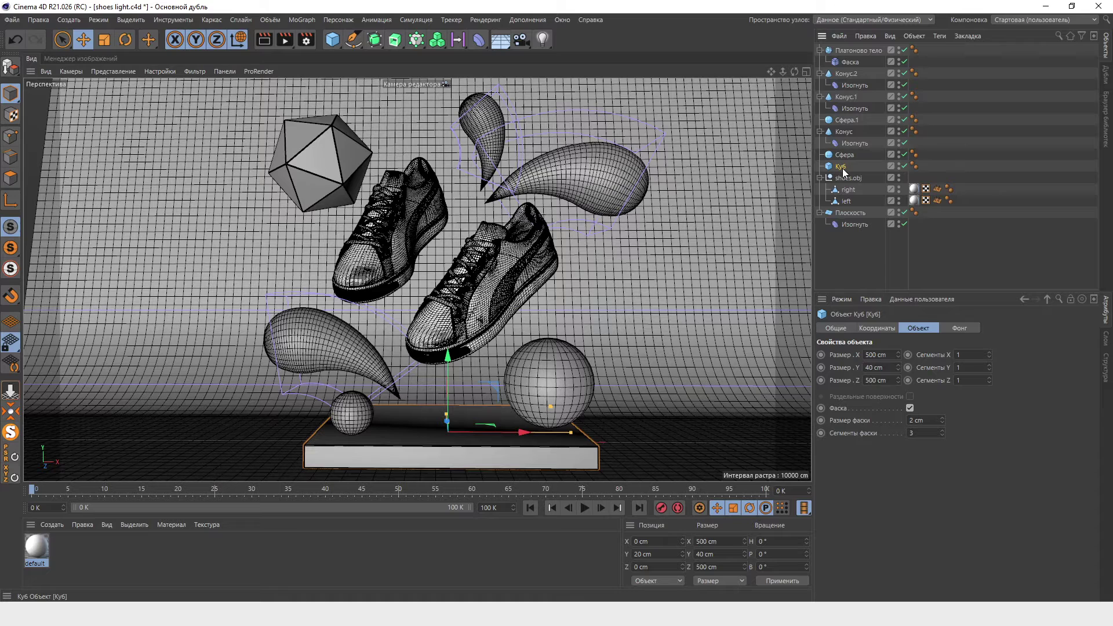
left_click_drag(843, 169, 844, 170)
Copy the pedestal cube, tip it upright and move it up behind the sneakers.
left_click_drag(845, 173, 847, 178, "ctrl")
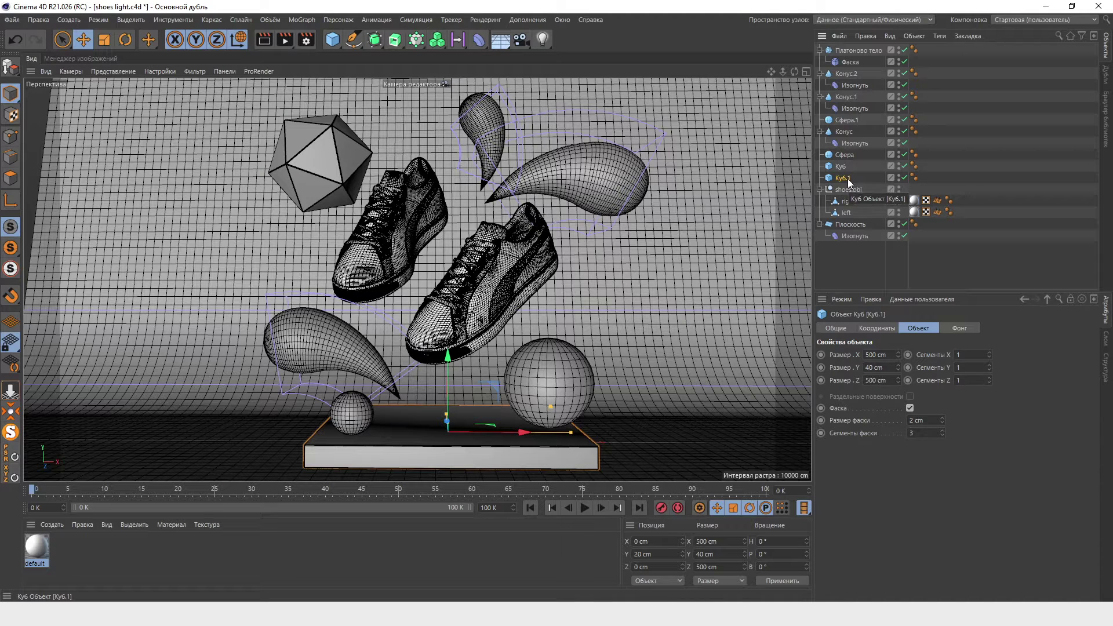
key("r")
mouse_move(449, 399)
left_mouse_down()
mouse_move(450, 522)
mouse_move(448, 398)
left_mouse_up()
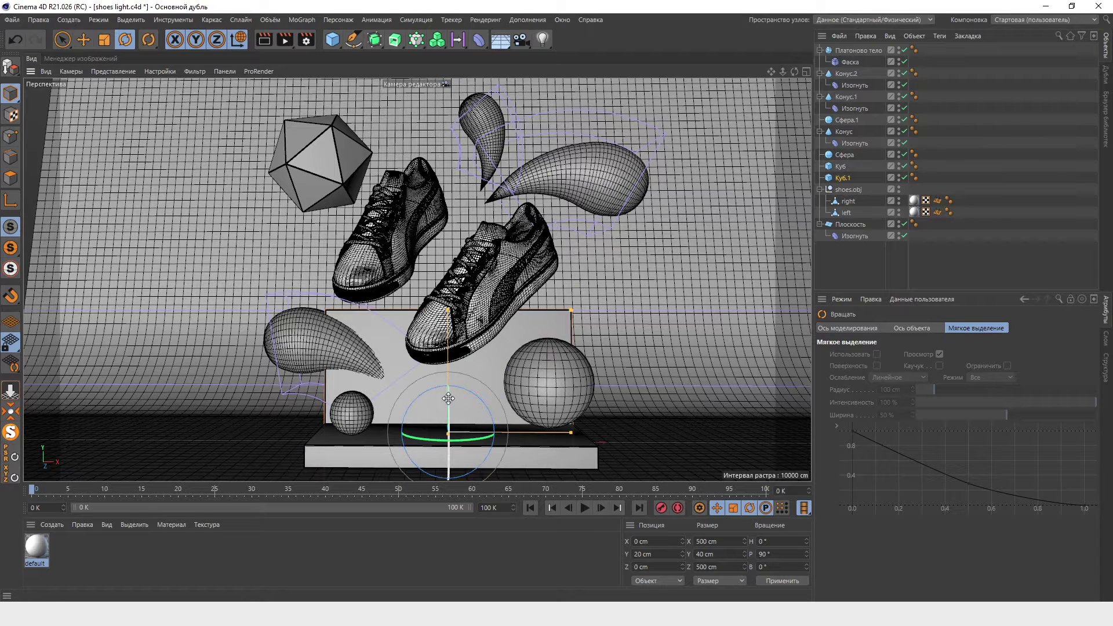
key("e")
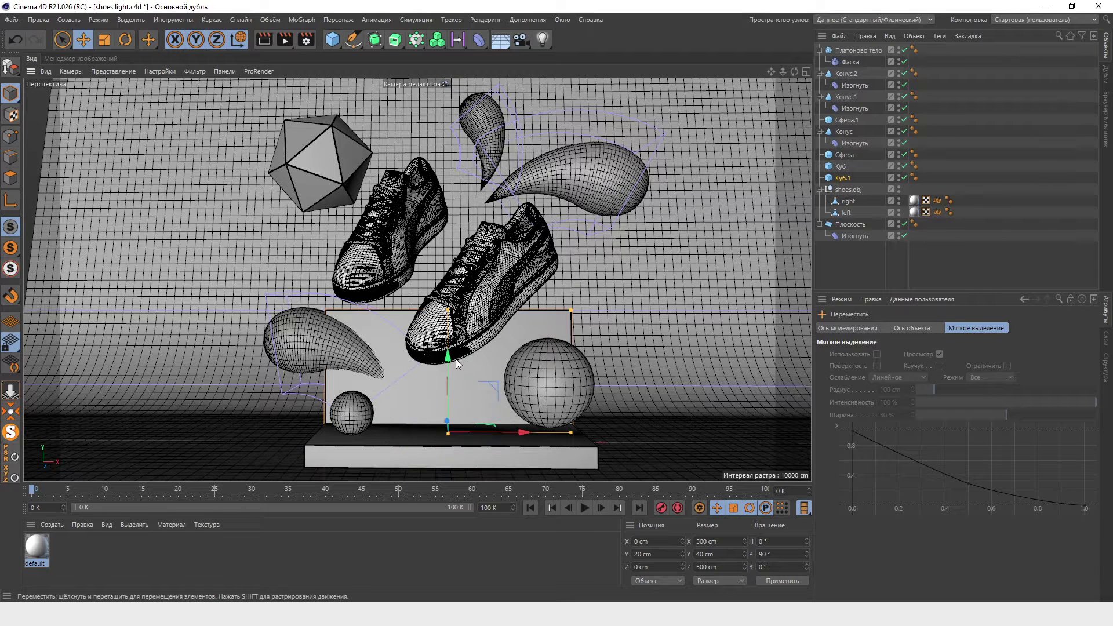
left_click_drag(450, 358, 466, 211)
middle_click(467, 211)
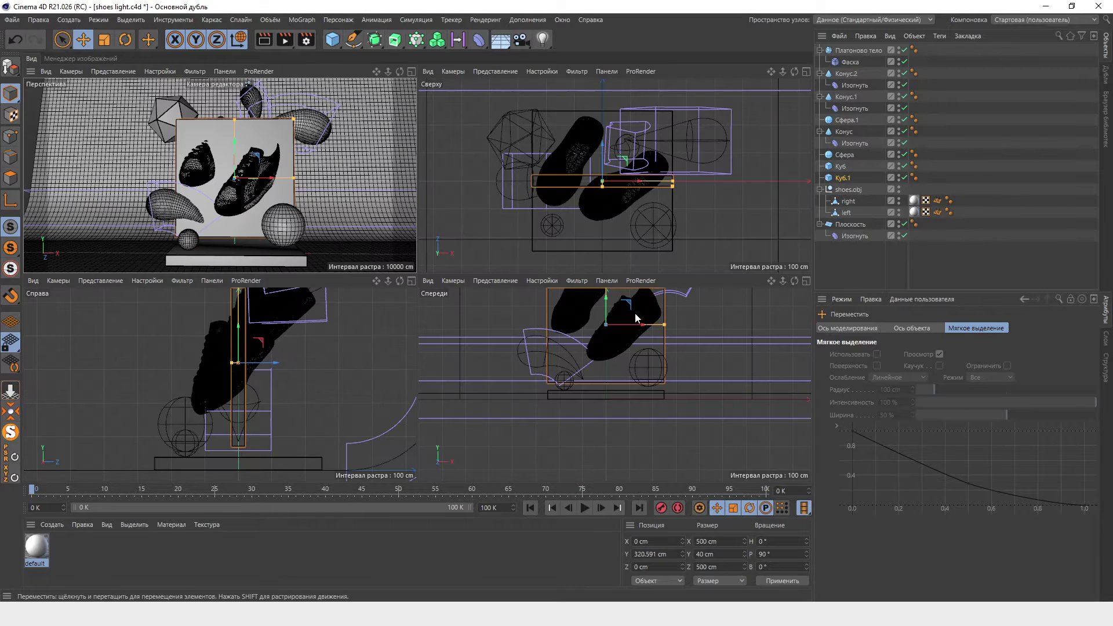
left_click_drag(611, 171, 610, 88)
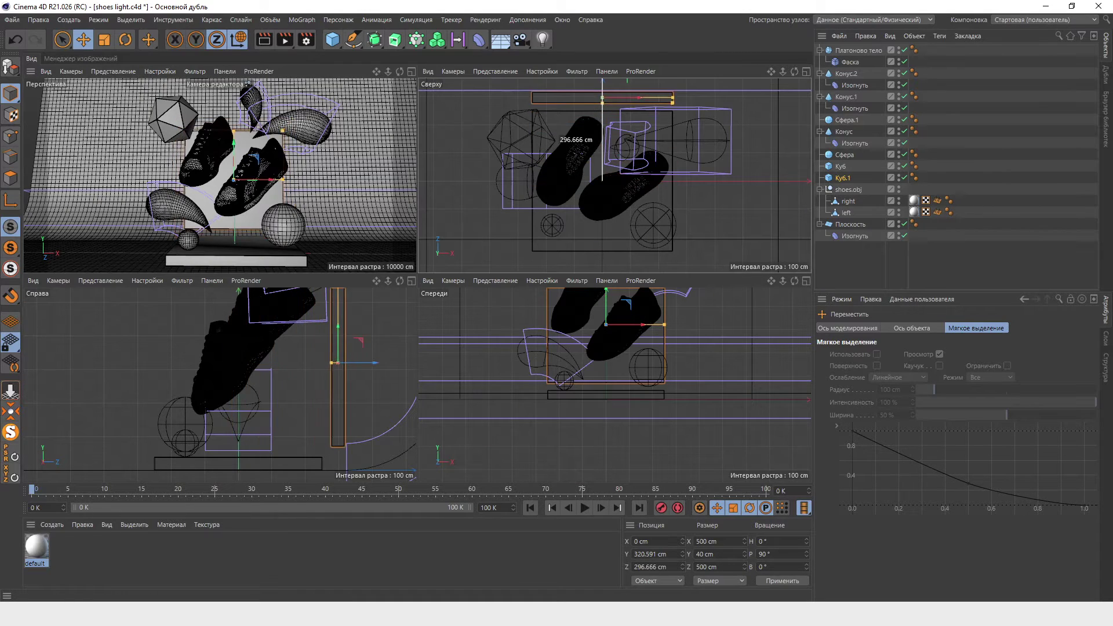
key("F1")
Set the upright panel's Size Z to 700 cm and Size X to 550 cm.
left_click(846, 178)
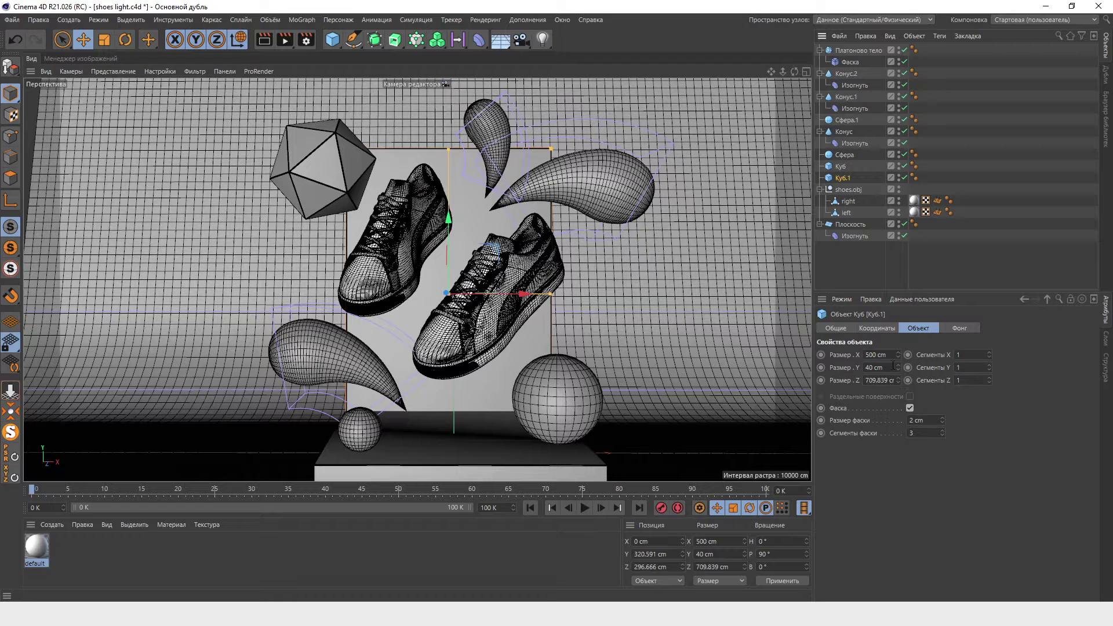
left_click_drag(891, 383, 865, 380)
type("700")
key("Return")
left_click_drag(450, 218, 451, 187)
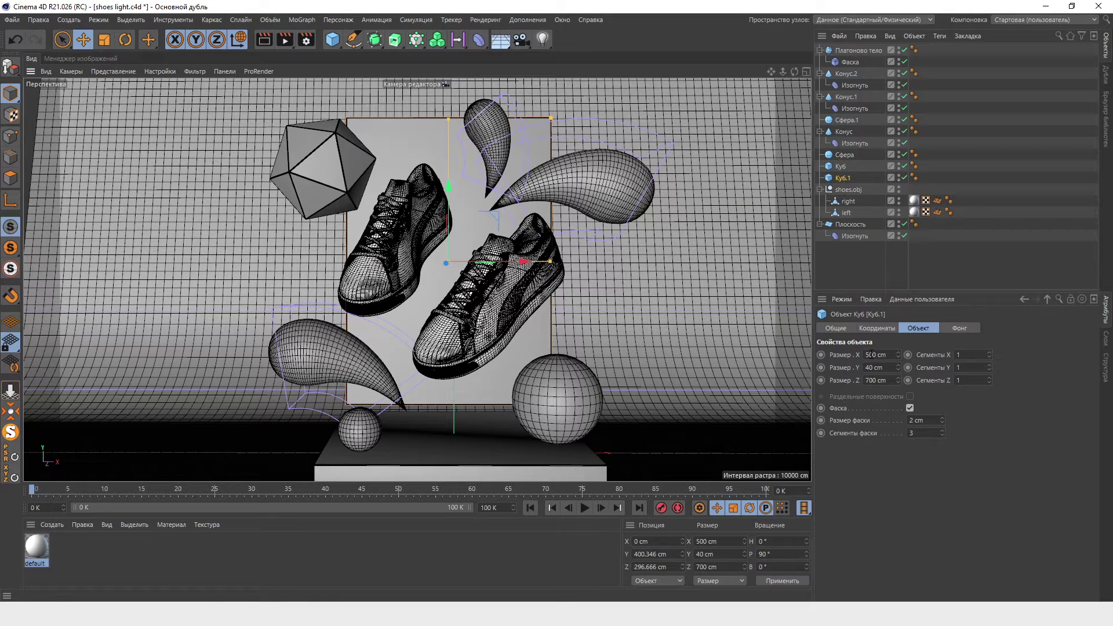
type("550")
key("Return")
scroll(555, 441, "down", 3)
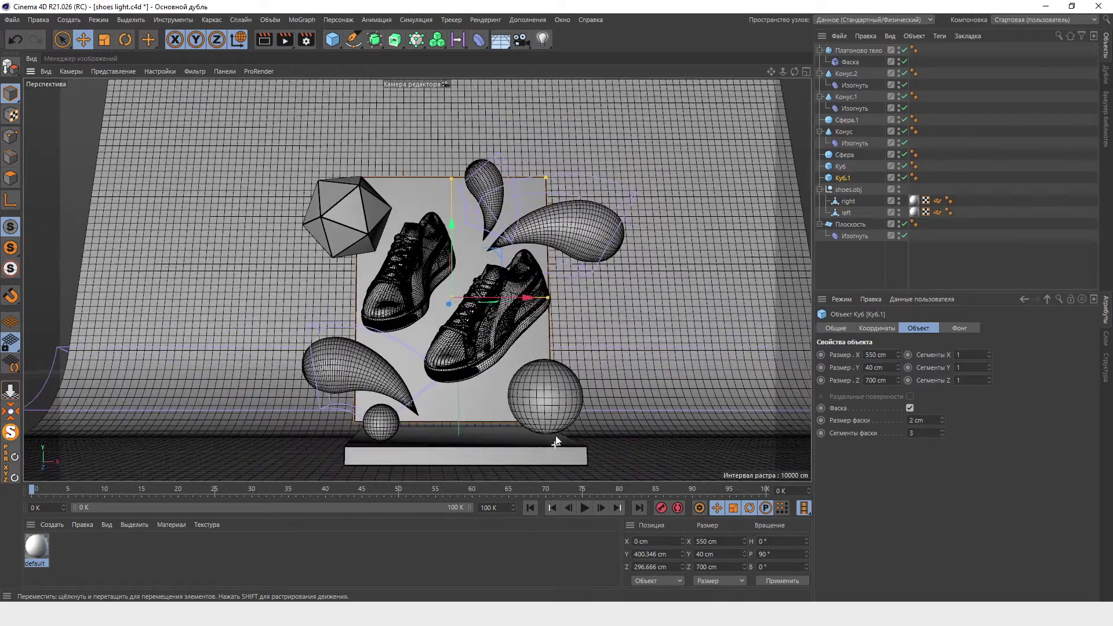
scroll(556, 441, "up", 3)
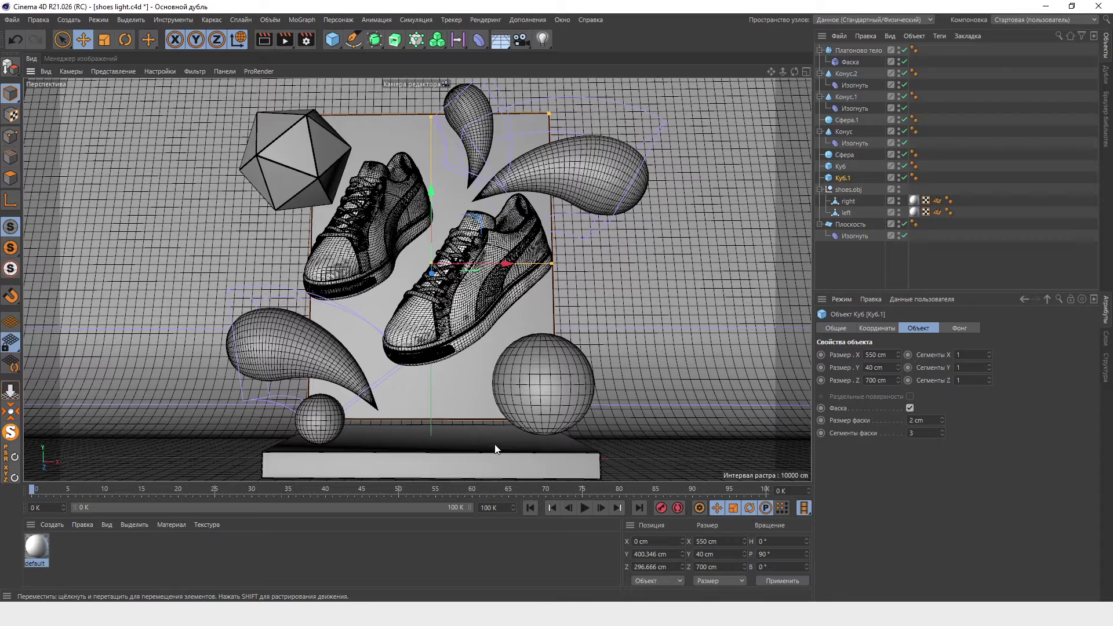
scroll(496, 450, "down", 2)
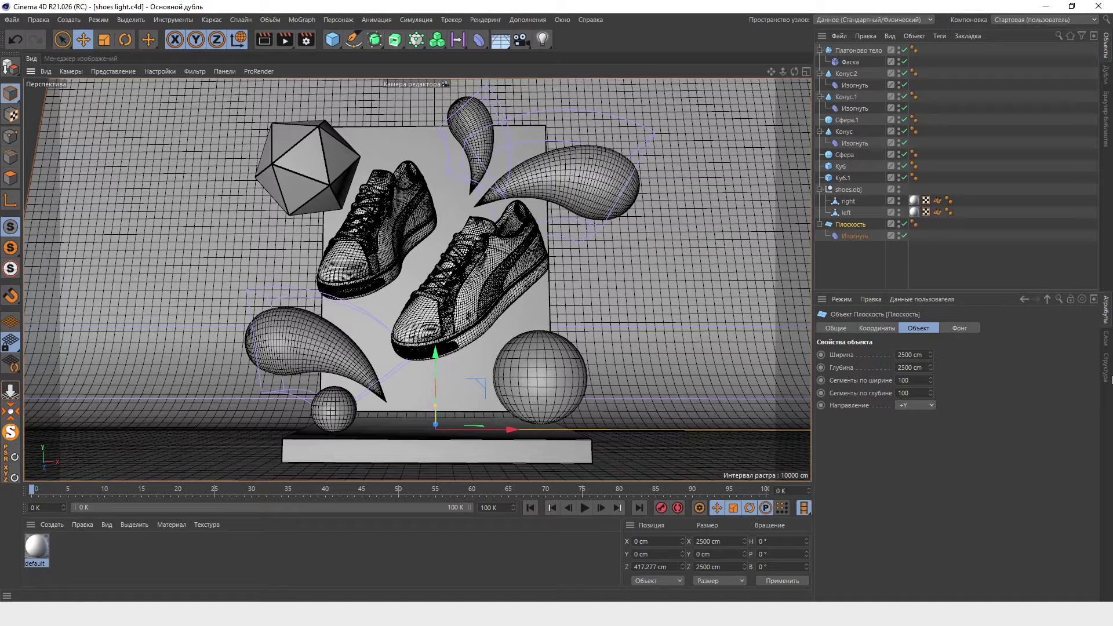
Browse the spline generators, then maximise the Top view from the four-view layout.
left_click(400, 43)
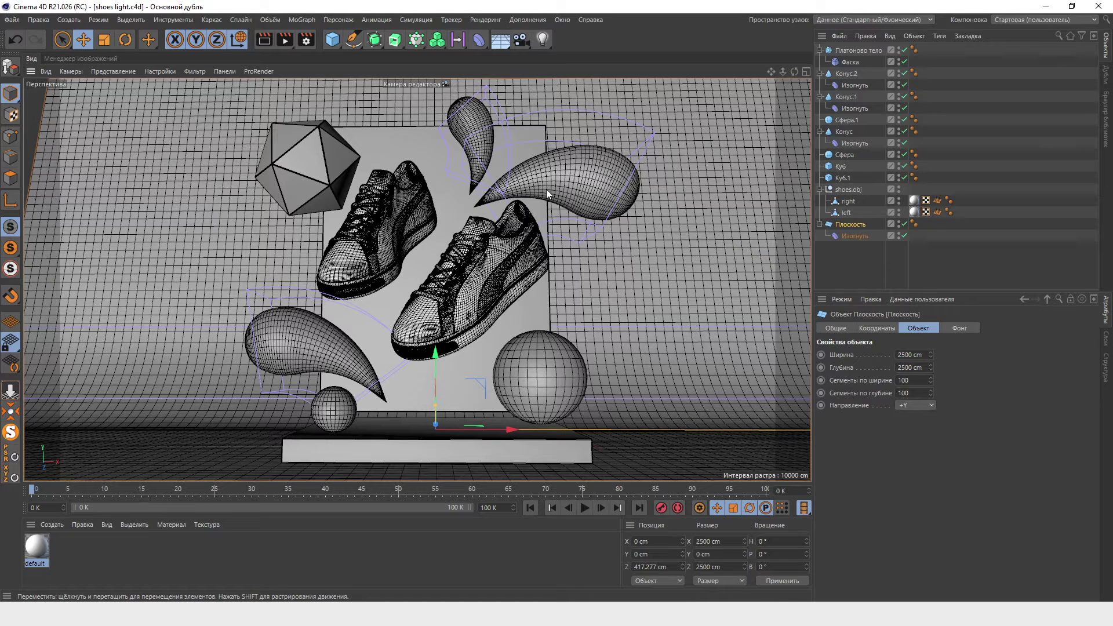
middle_click(419, 265)
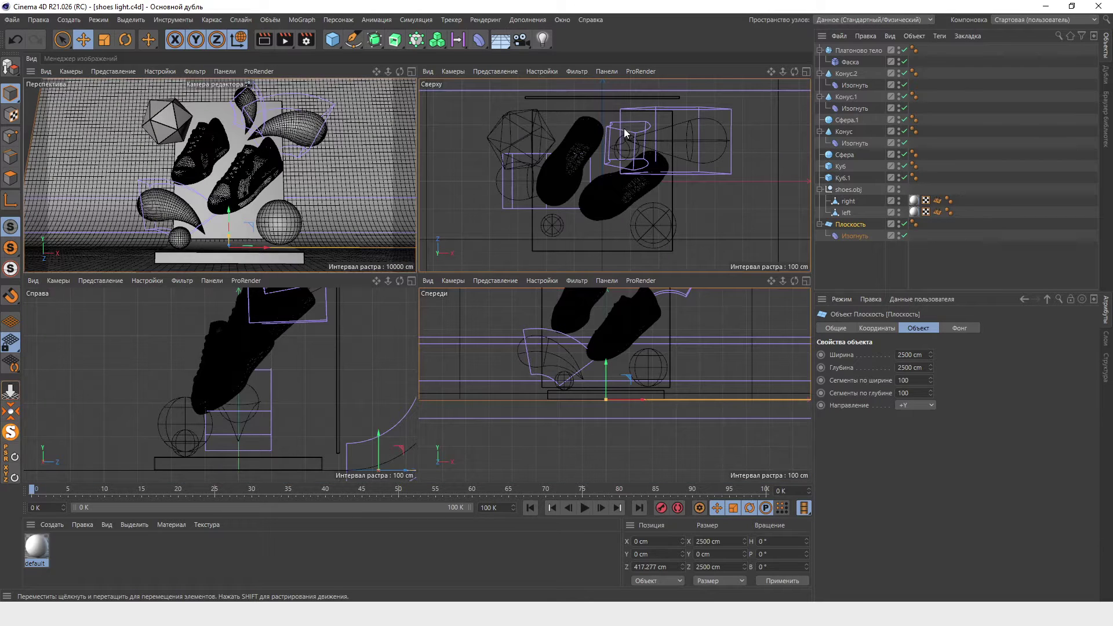
middle_click(600, 164)
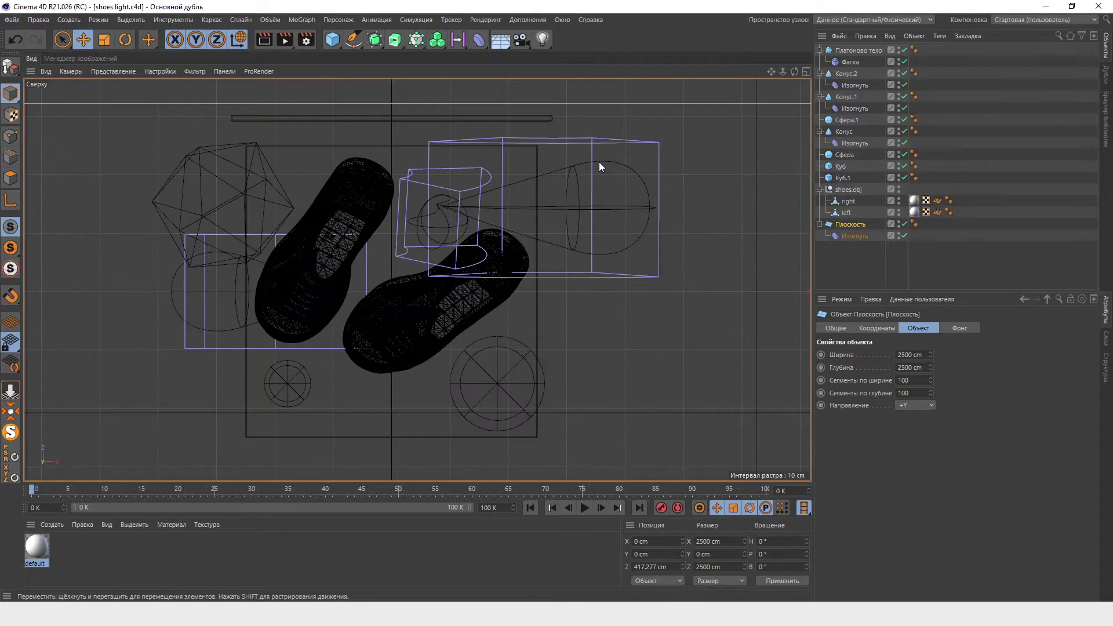
Draw a closed three-lobed Bezier spline with the Spline Pen and add an Extrude.
left_click(600, 161)
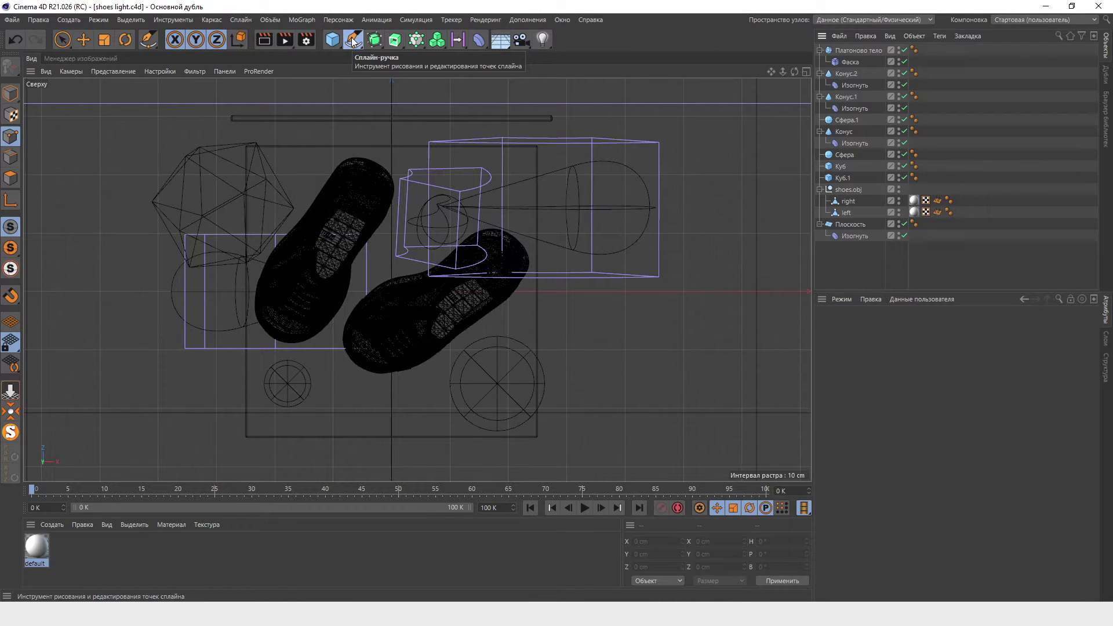
left_click(353, 42)
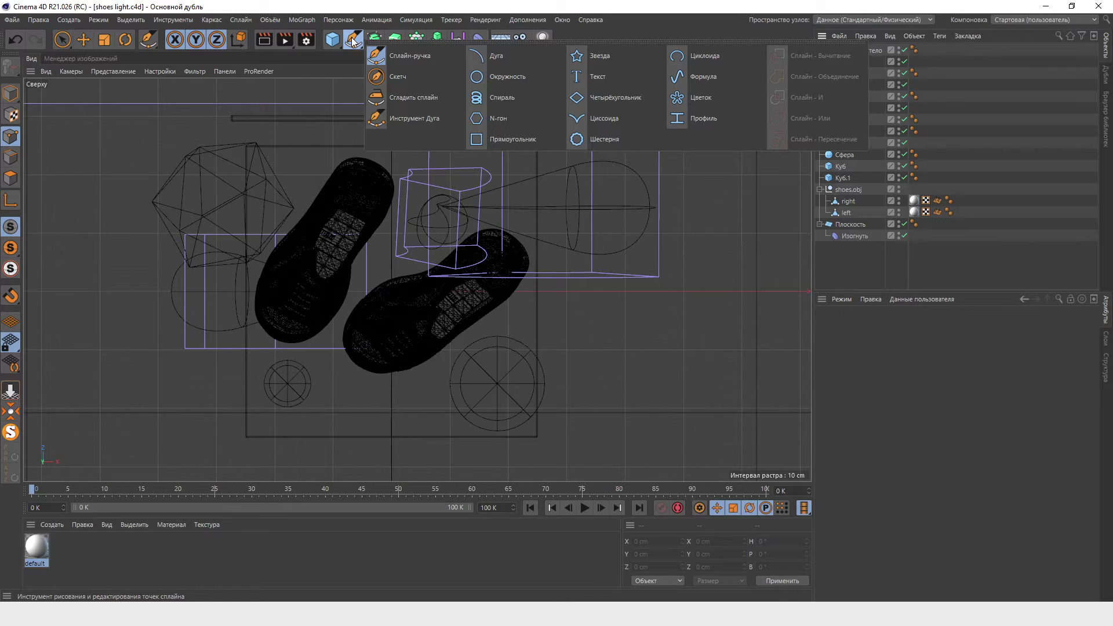
left_click(416, 55)
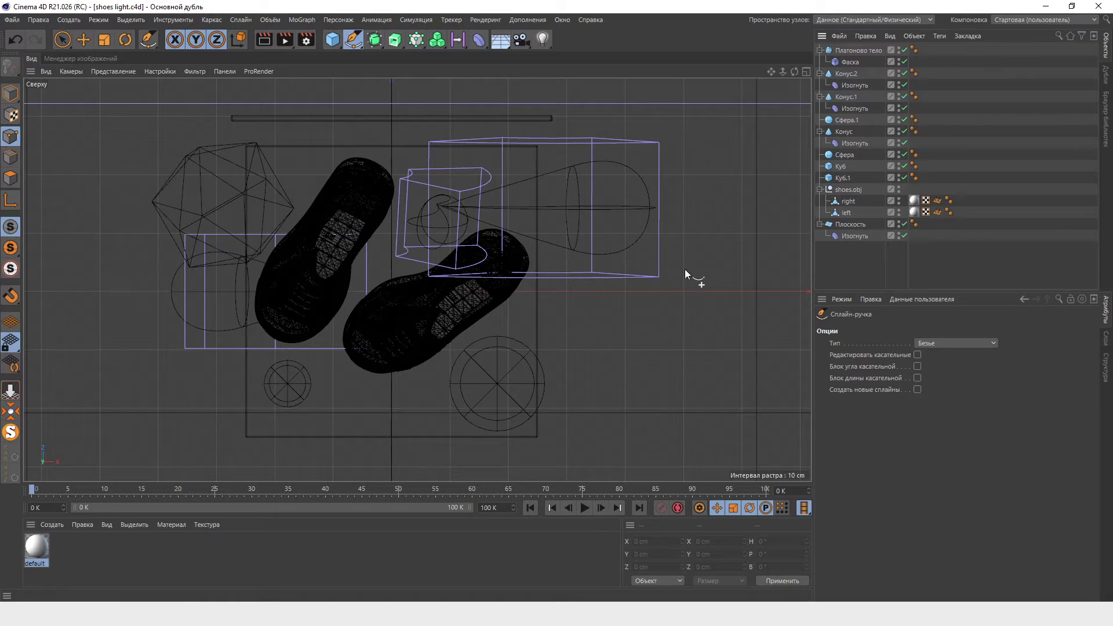
left_click(680, 319)
left_click(642, 294)
mouse_move(648, 343)
left_mouse_down()
mouse_move(643, 353)
mouse_move(694, 405)
left_mouse_up()
left_click(602, 396)
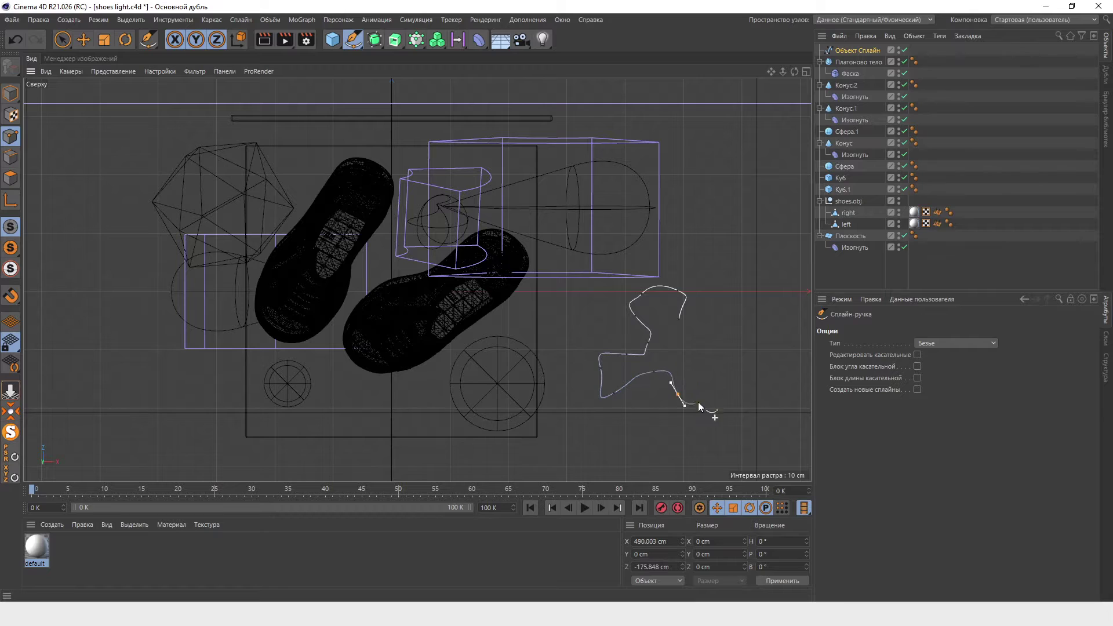
left_click_drag(699, 354, 681, 354)
left_click(680, 319)
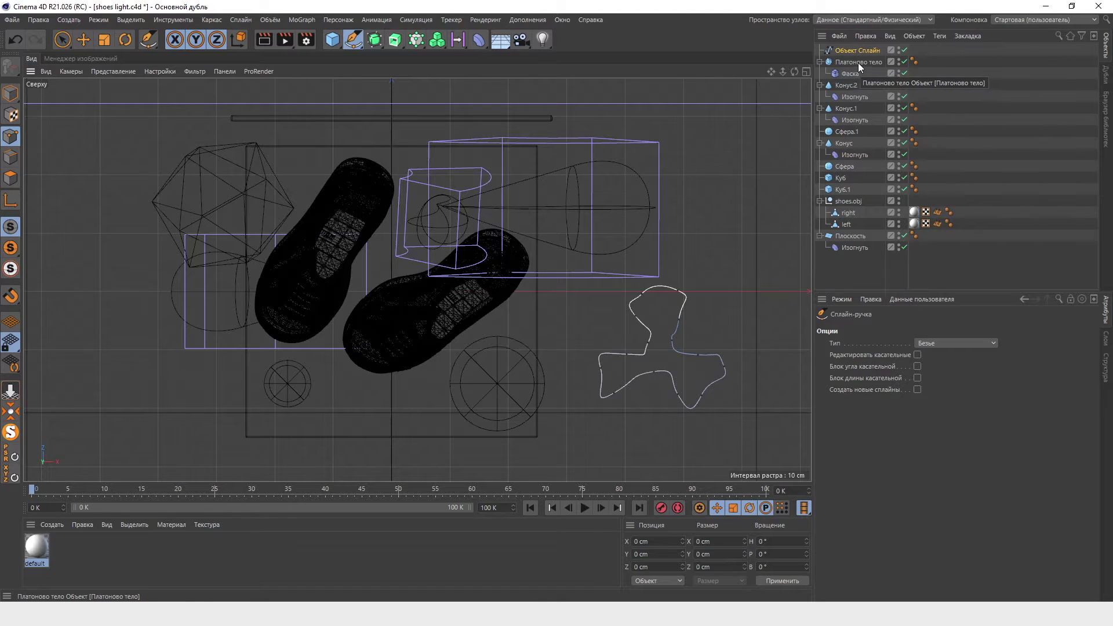
left_click(397, 42, "alt")
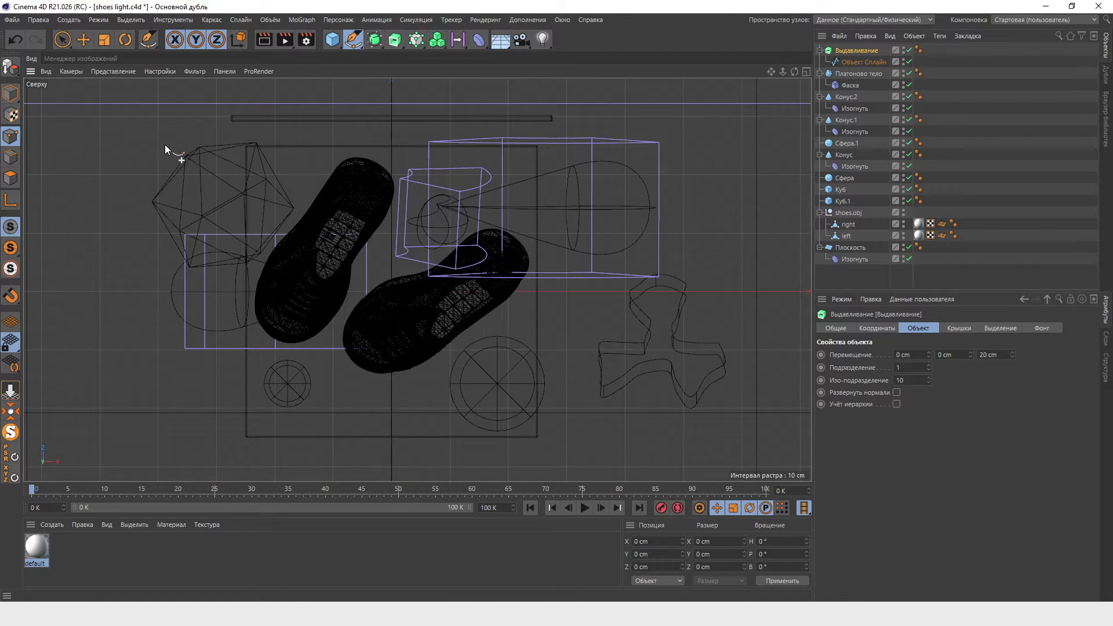
In the full perspective view, set the Extrude's Movement Z to 0 cm.
middle_click(694, 186)
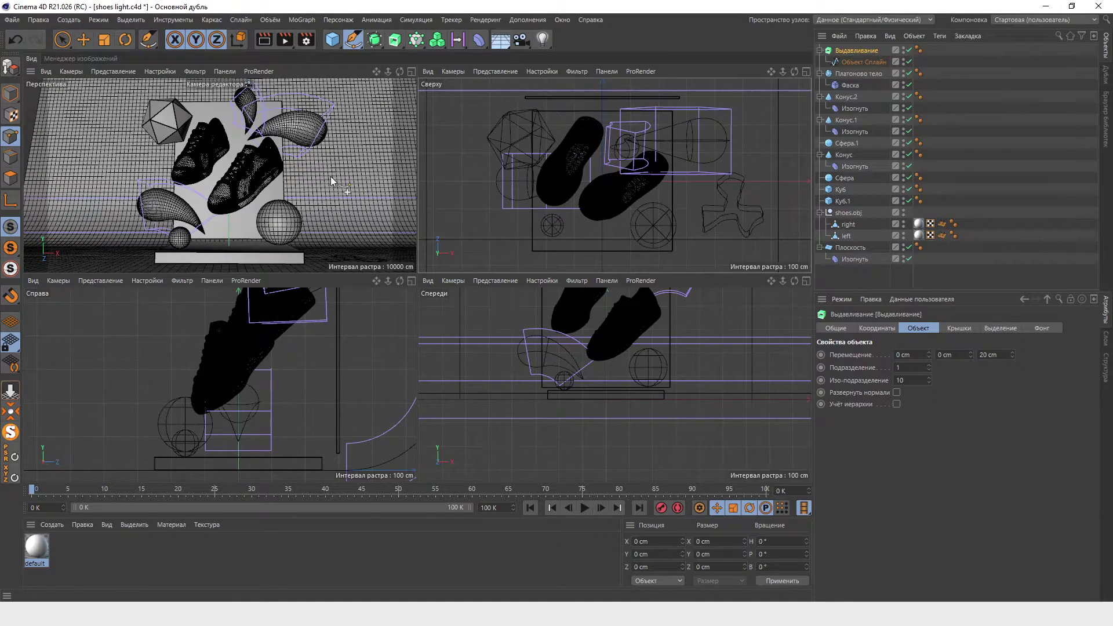
middle_click(330, 176)
scroll(726, 465, "up", 3)
scroll(726, 465, "up", 3)
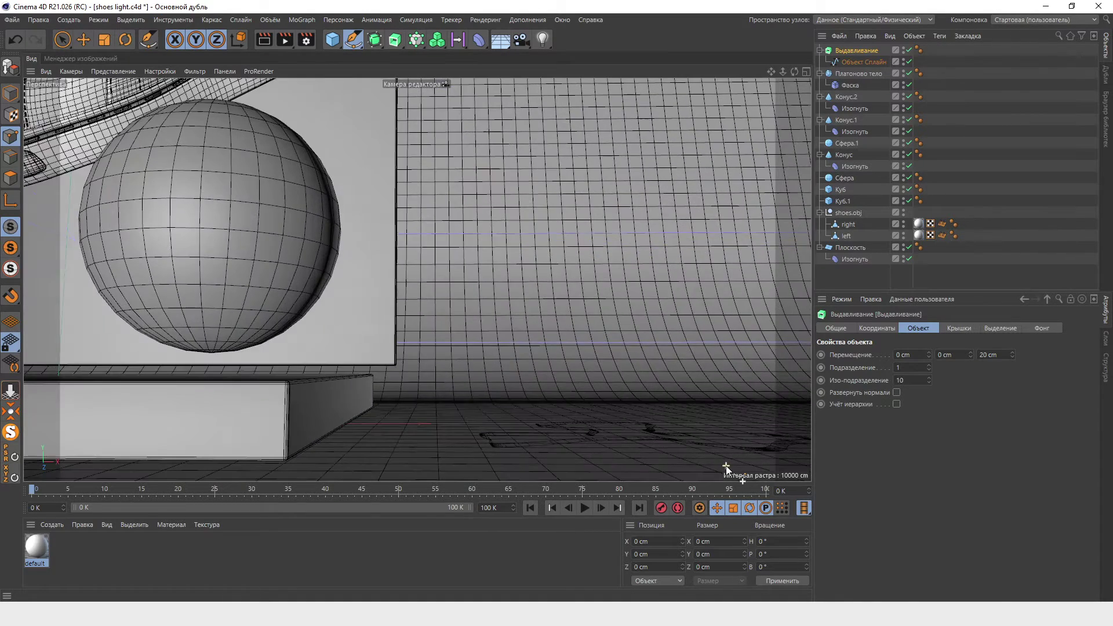
scroll(726, 465, "up", 3)
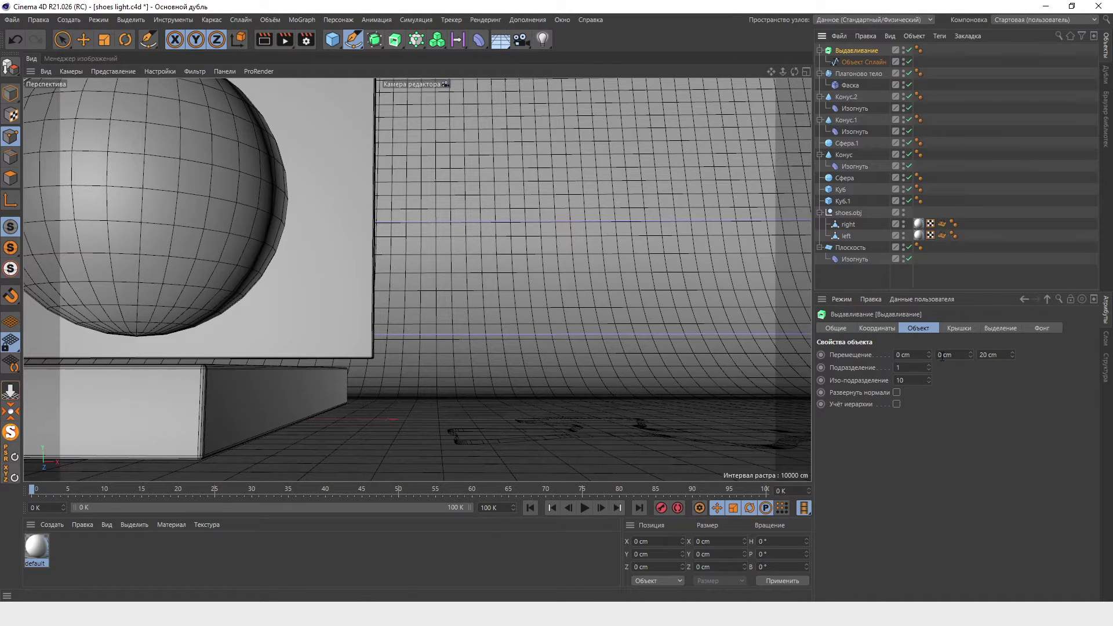
double_click(983, 355)
type("0")
key("Return")
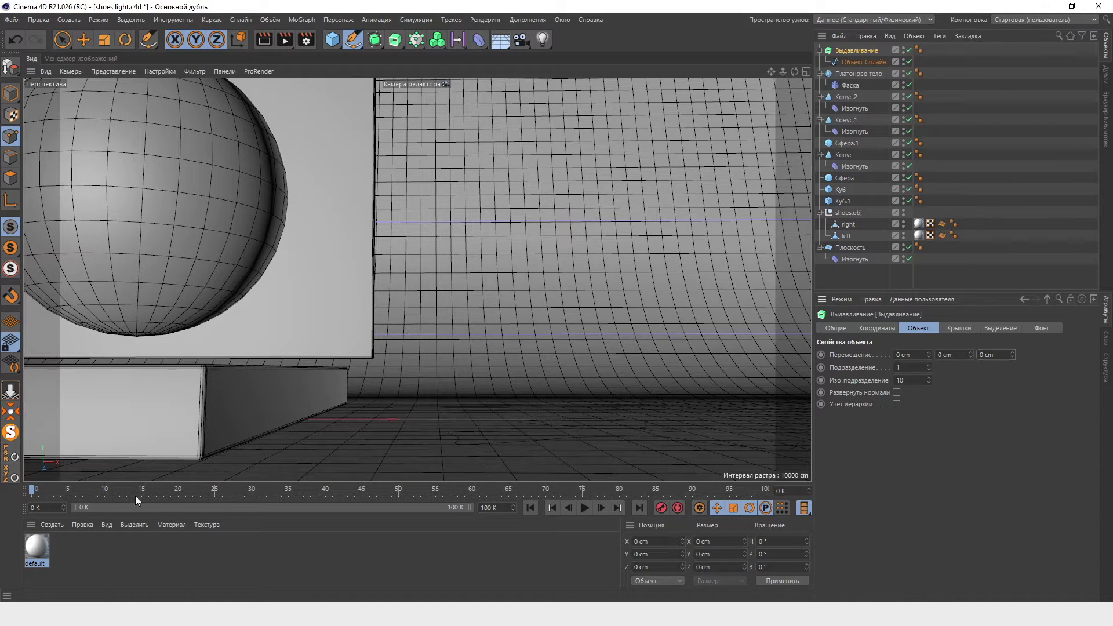
Raise the Extrude's Movement Y to 222 cm and switch to Model mode.
left_click_drag(970, 357, 969, 290)
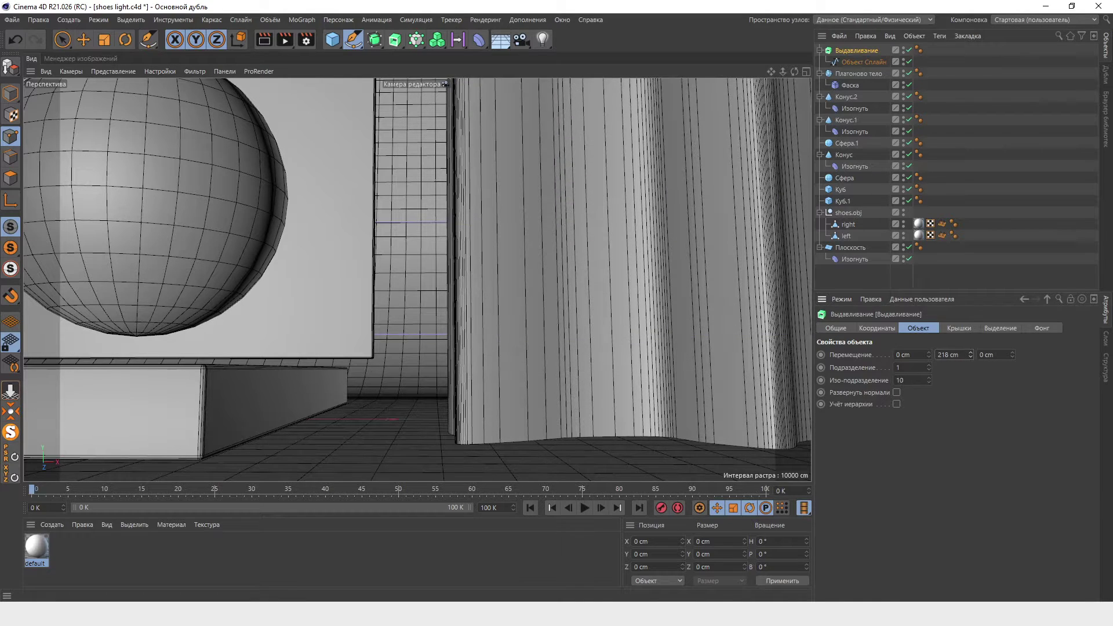
scroll(496, 364, "down", 5)
scroll(497, 364, "down", 1)
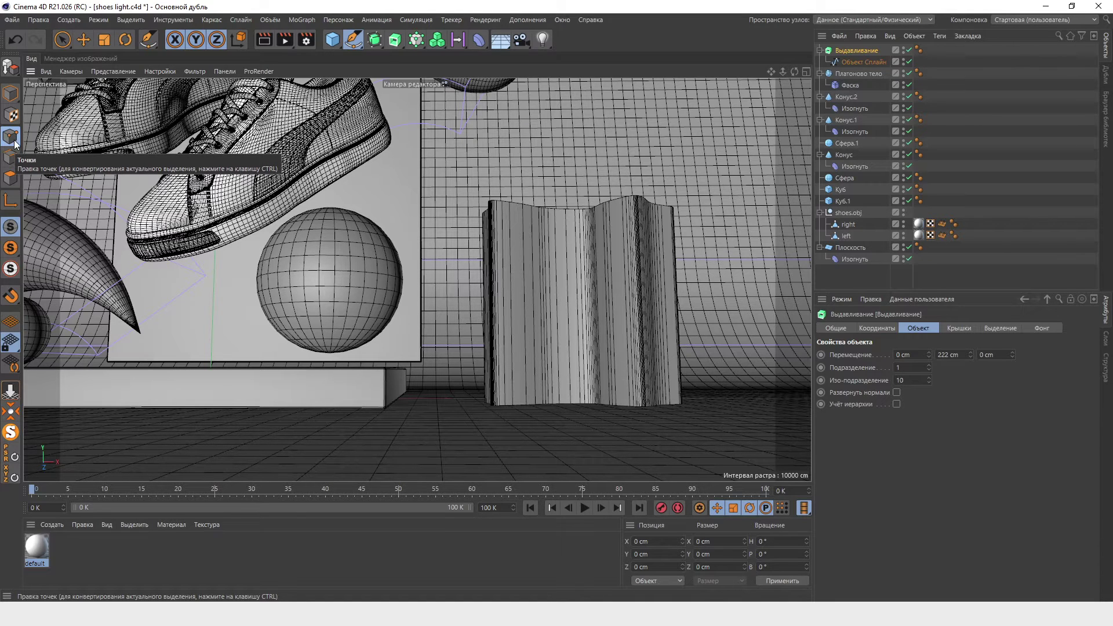
left_click(11, 95)
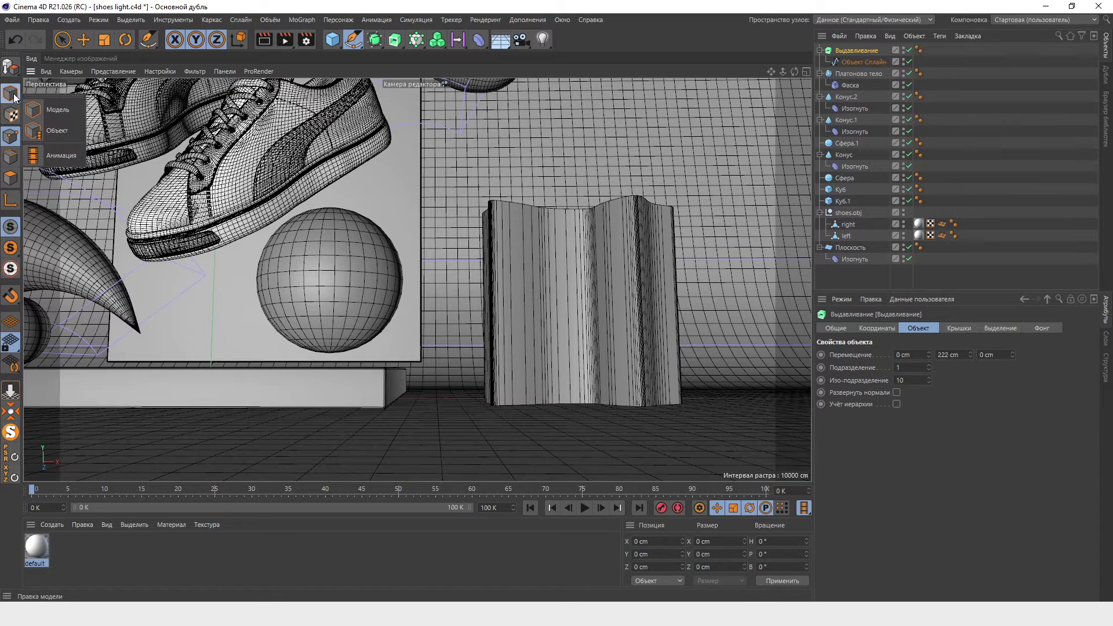
left_click(10, 95)
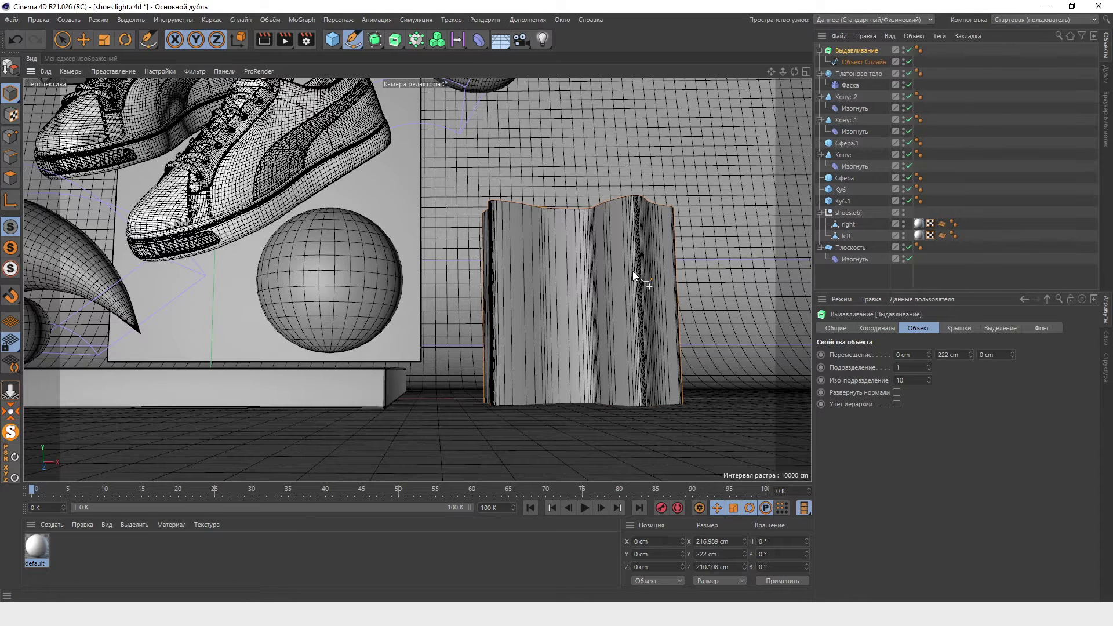
Give the extrusion 19 height subdivisions and bring up its Caps settings.
key("e")
key("o")
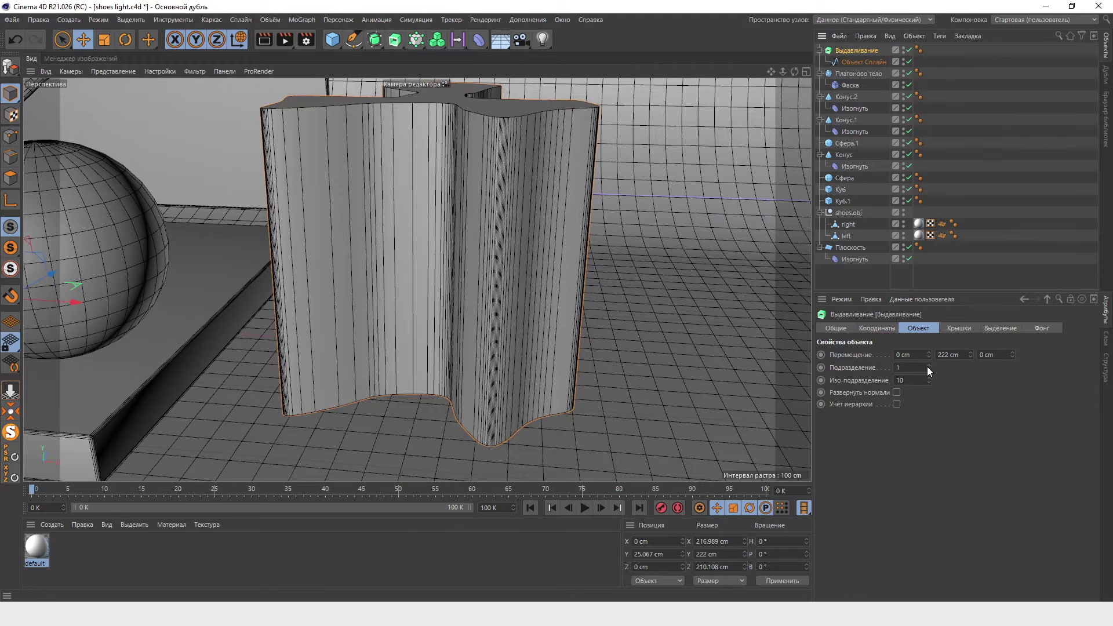
left_click_drag(927, 367, 930, 367)
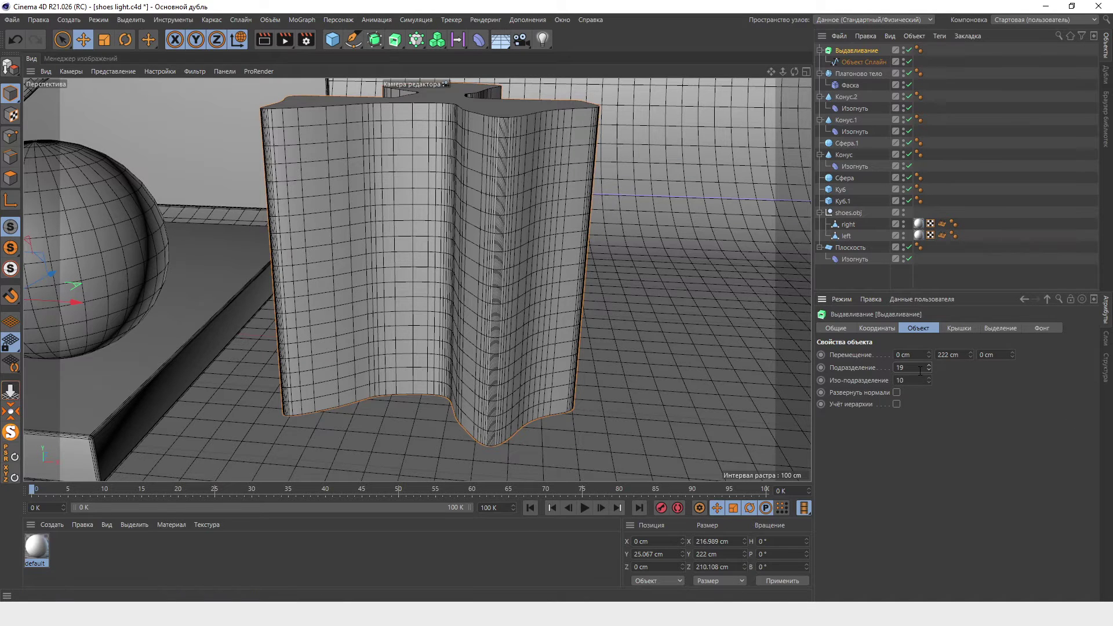
scroll(518, 87, "up", 5)
scroll(542, 121, "down", 1)
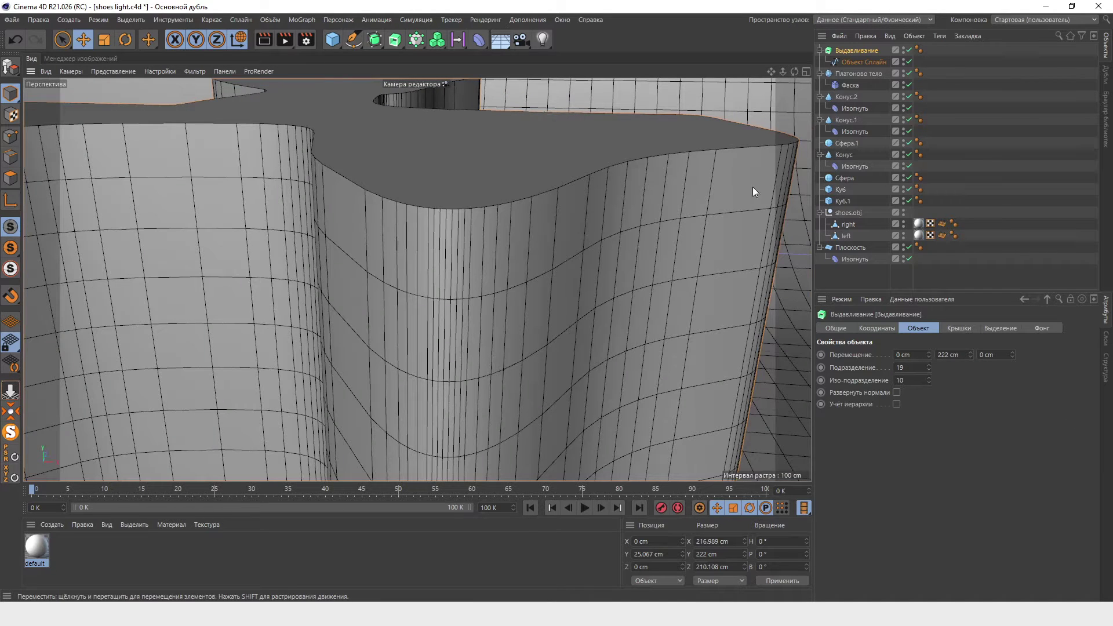
left_click(961, 328)
mouse_move(506, 180)
left_mouse_down("alt")
mouse_move(528, 175)
mouse_move(523, 195)
left_mouse_up("alt")
Turn the Start and End caps off, inspect the shape, then turn them back on.
left_click(920, 354)
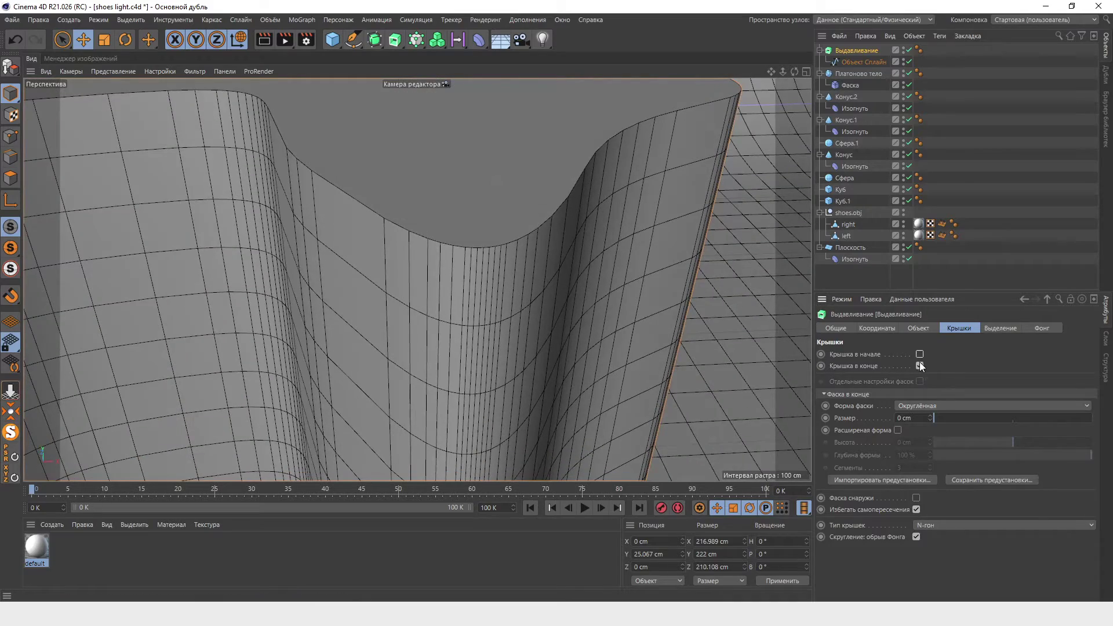
left_click(920, 366)
mouse_move(517, 227)
left_mouse_down("alt")
mouse_move(510, 406)
mouse_move(502, 208)
left_mouse_up("alt")
scroll(501, 215, "down", 2)
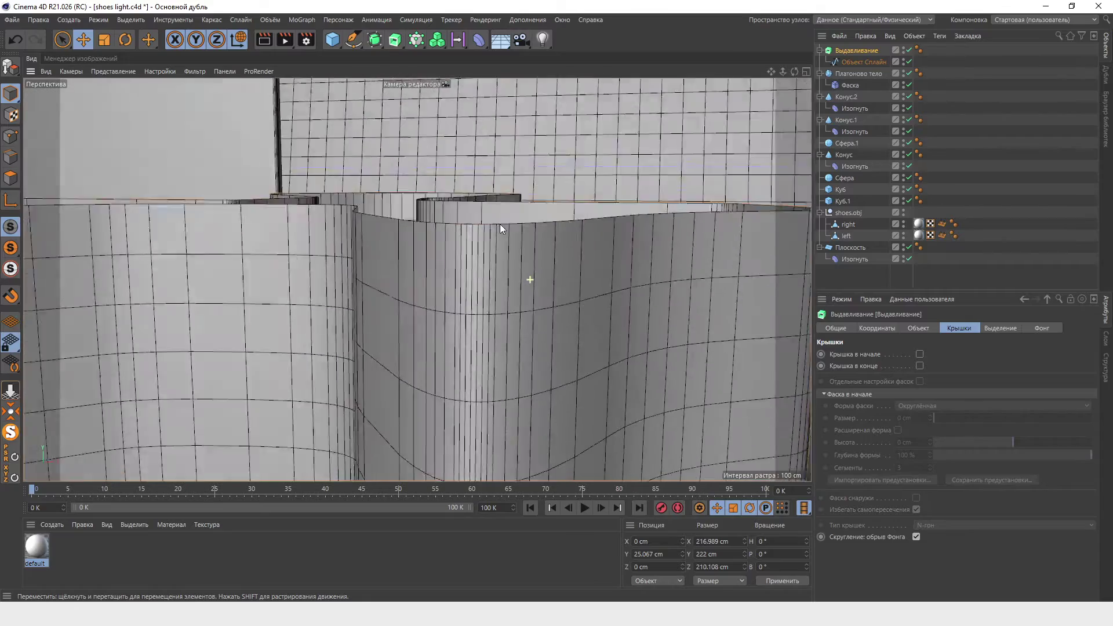
scroll(502, 235, "down", 3)
mouse_move(503, 244)
left_mouse_down("alt")
mouse_move(528, 301)
mouse_move(526, 250)
mouse_move(469, 330)
mouse_move(493, 328)
left_mouse_up("alt")
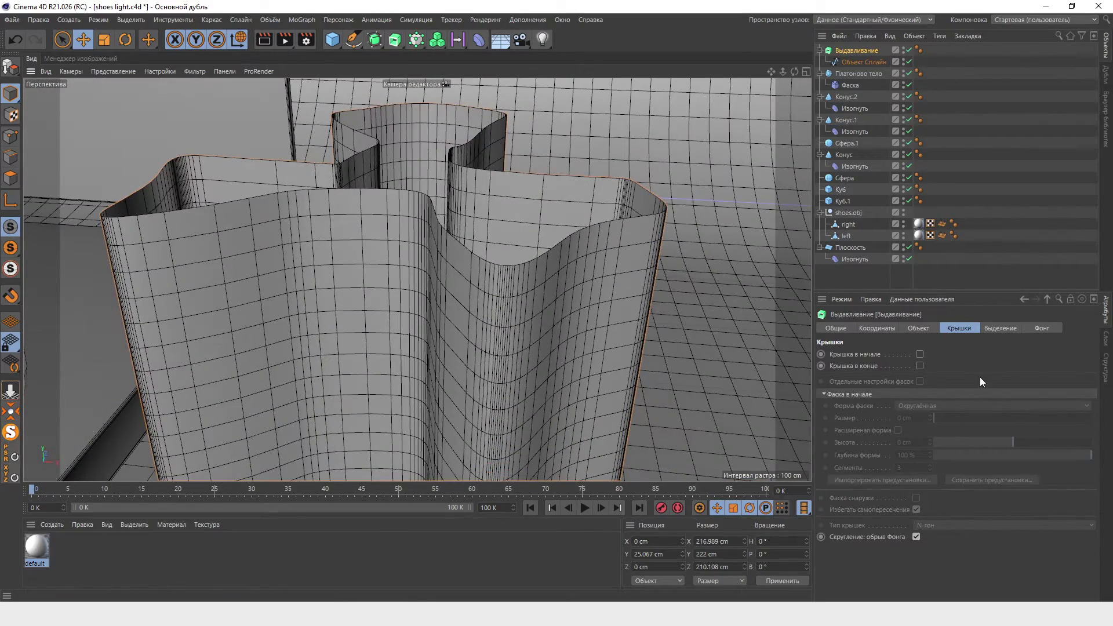
left_click(920, 354)
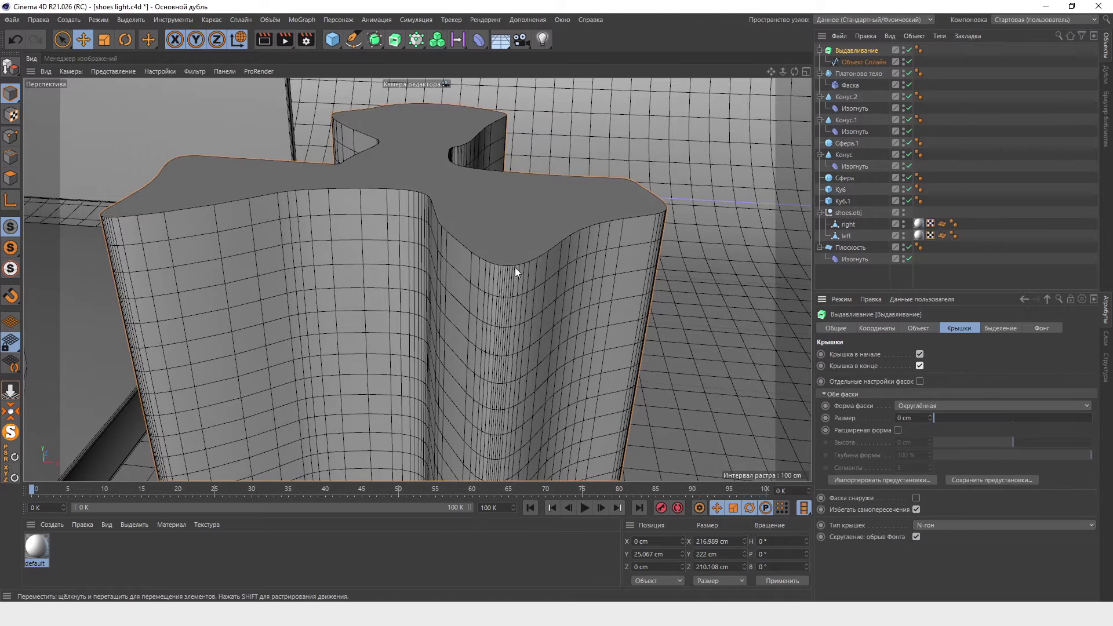
scroll(518, 264, "up", 3)
scroll(518, 267, "up", 1)
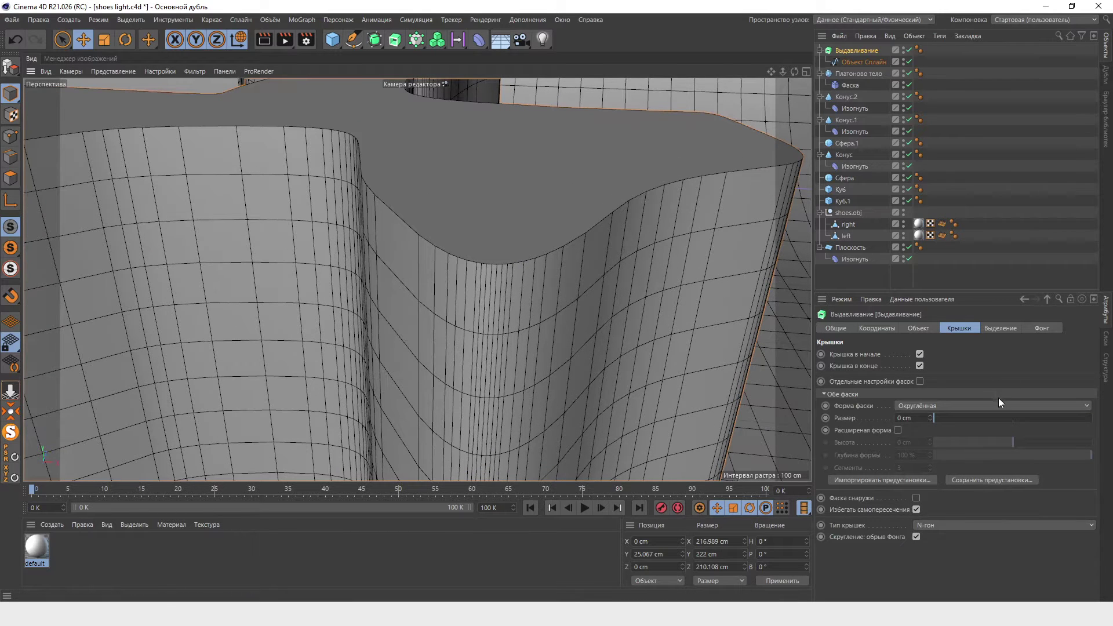
Set the cap bevel Size to 1 cm.
left_click(930, 416)
left_click_drag(910, 419, 904, 419)
type("5")
key("Return")
left_click_drag(908, 419, 889, 419)
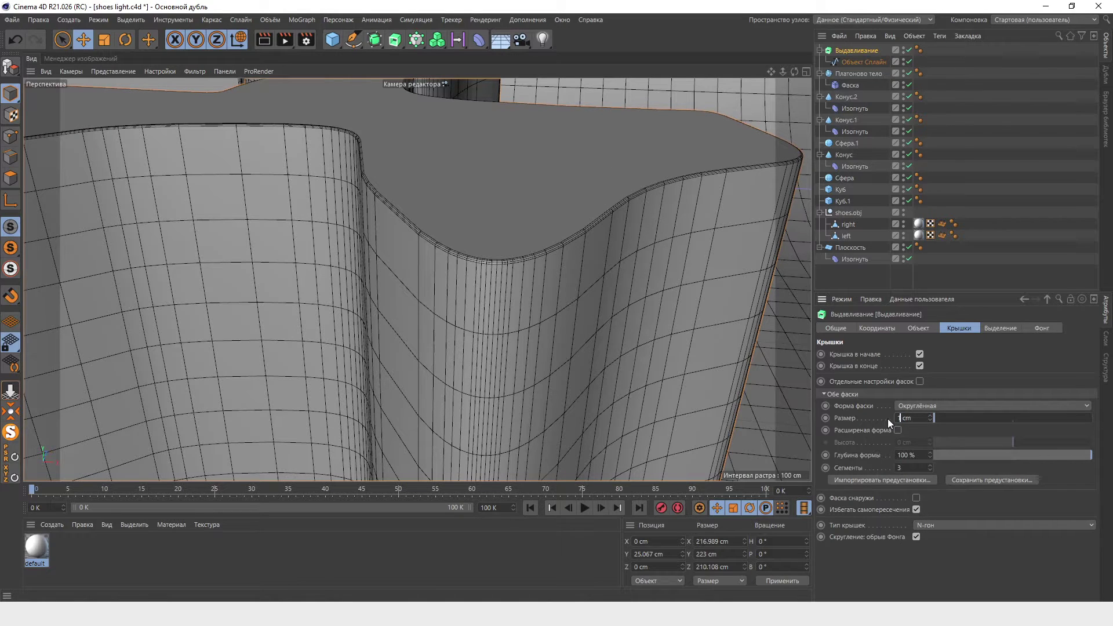
key("Return")
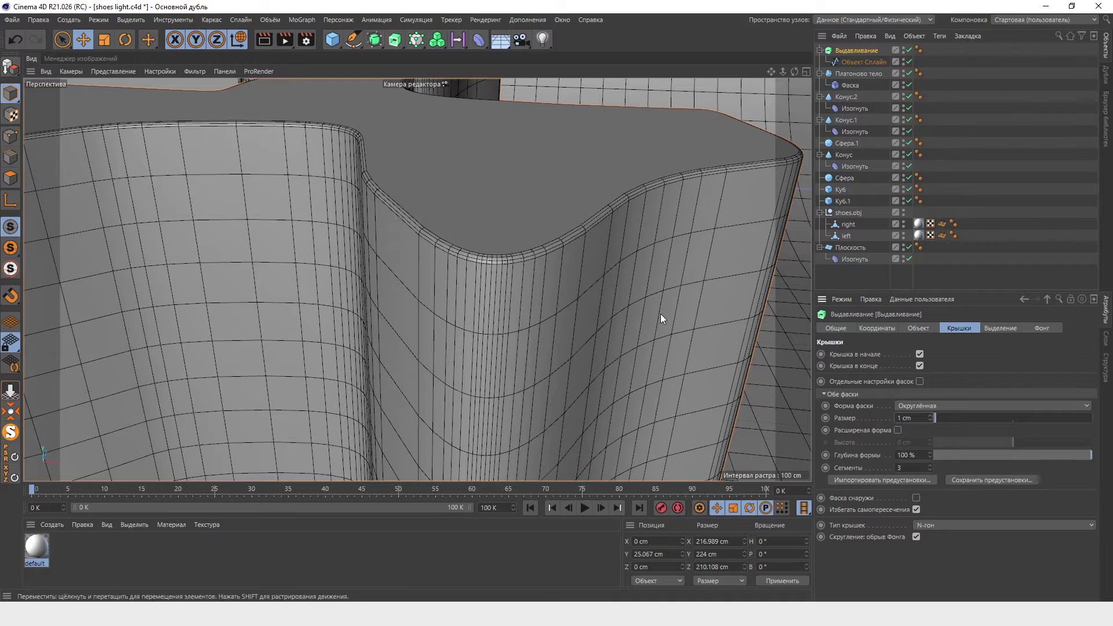
scroll(486, 236, "down", 5)
scroll(479, 246, "down", 3)
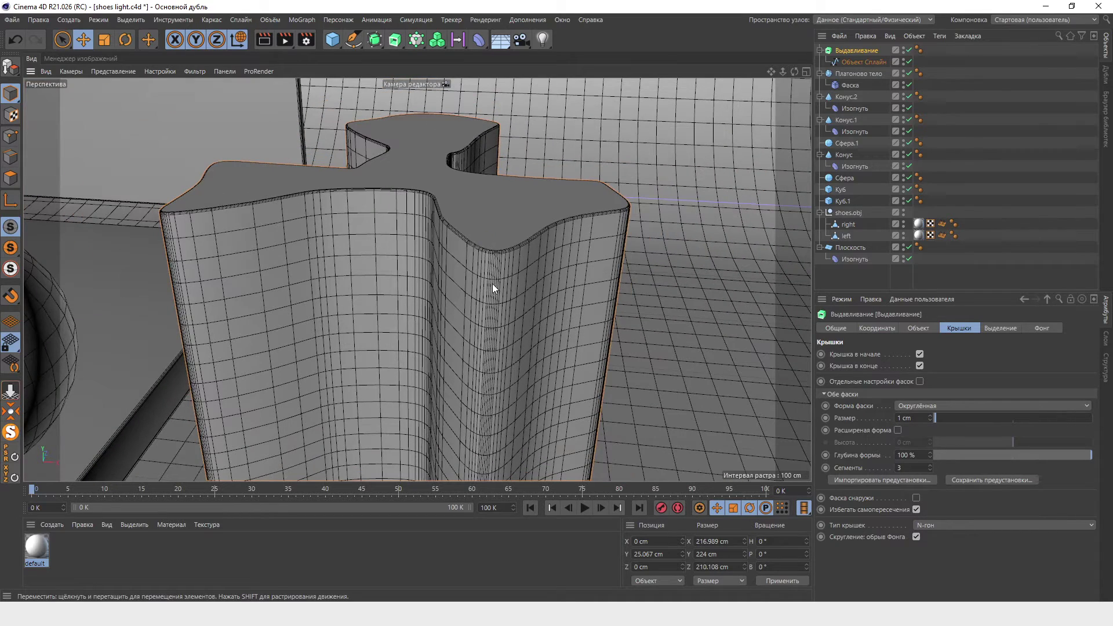
Raise the cap bevel Segments from 3 to 4 and inspect the column's top.
left_click_drag(484, 300, 947, 467, "alt")
scroll(513, 232, "up", 2)
scroll(544, 235, "up", 2)
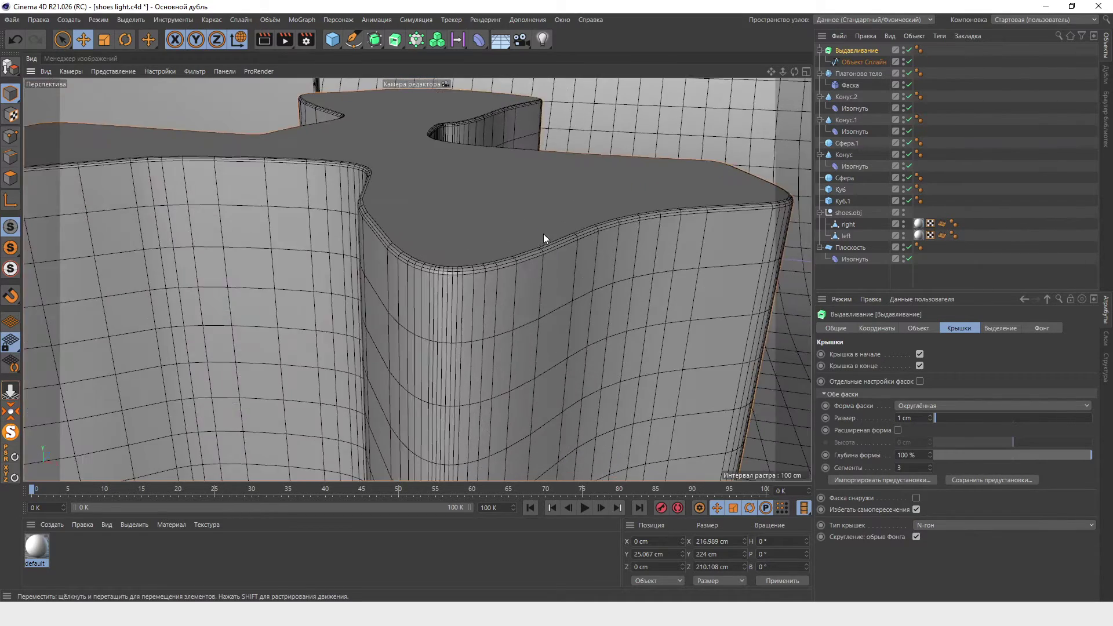
scroll(668, 238, "up", 3)
left_click(931, 466)
scroll(385, 200, "down", 3)
scroll(421, 159, "down", 2)
mouse_move(421, 158)
left_mouse_down("alt")
mouse_move(440, 312)
mouse_move(426, 267)
mouse_move(402, 391)
mouse_move(377, 399)
mouse_move(393, 322)
mouse_move(496, 338)
mouse_move(486, 384)
left_mouse_up("alt")
mouse_move(447, 252)
left_mouse_down("alt")
mouse_move(573, 271)
mouse_move(478, 342)
mouse_move(454, 314)
mouse_move(573, 152)
left_mouse_up("alt")
scroll(467, 312, "up", 3)
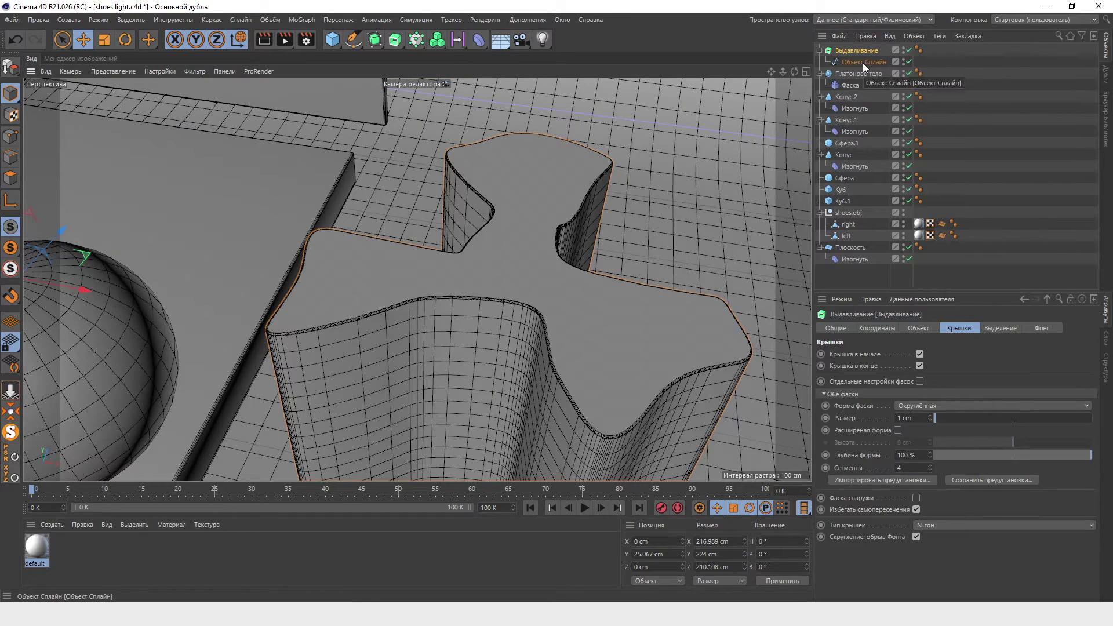
With the Extrude disabled, move a left-side point of the spline in Points mode.
left_click(863, 63)
key("F5")
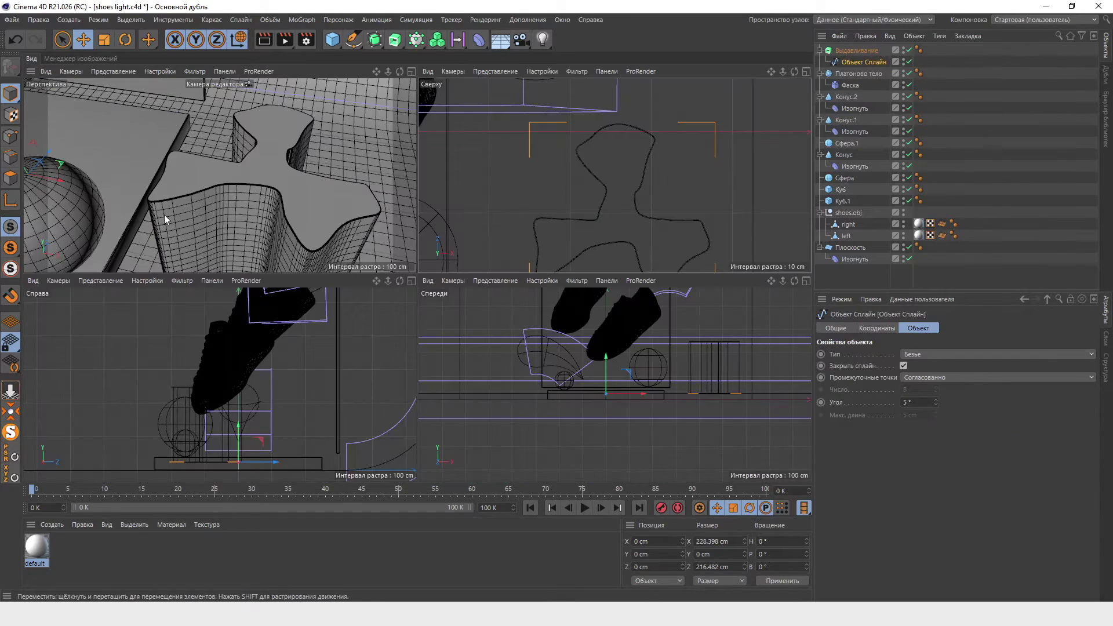
left_click(11, 136)
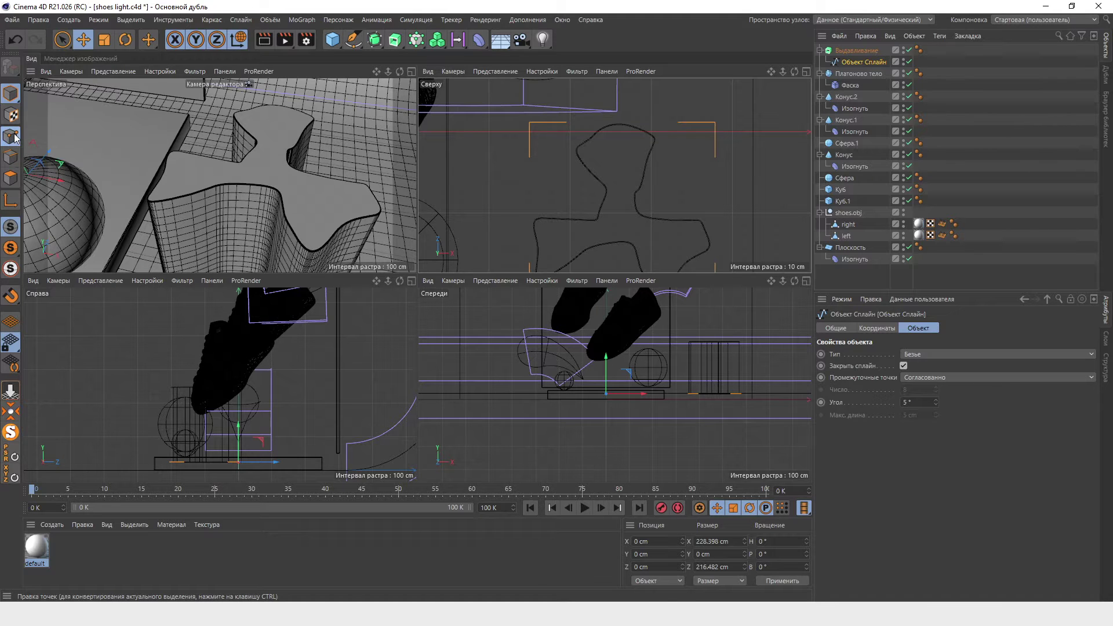
left_click(910, 51)
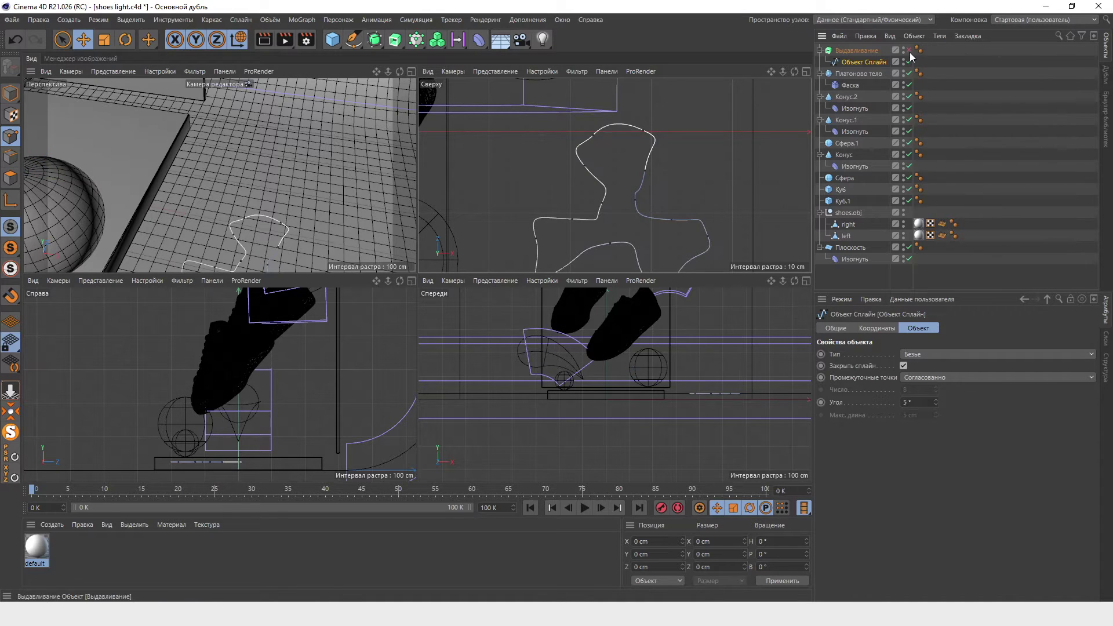
mouse_move(585, 166)
left_mouse_down()
mouse_move(596, 166)
mouse_move(577, 193)
left_mouse_up()
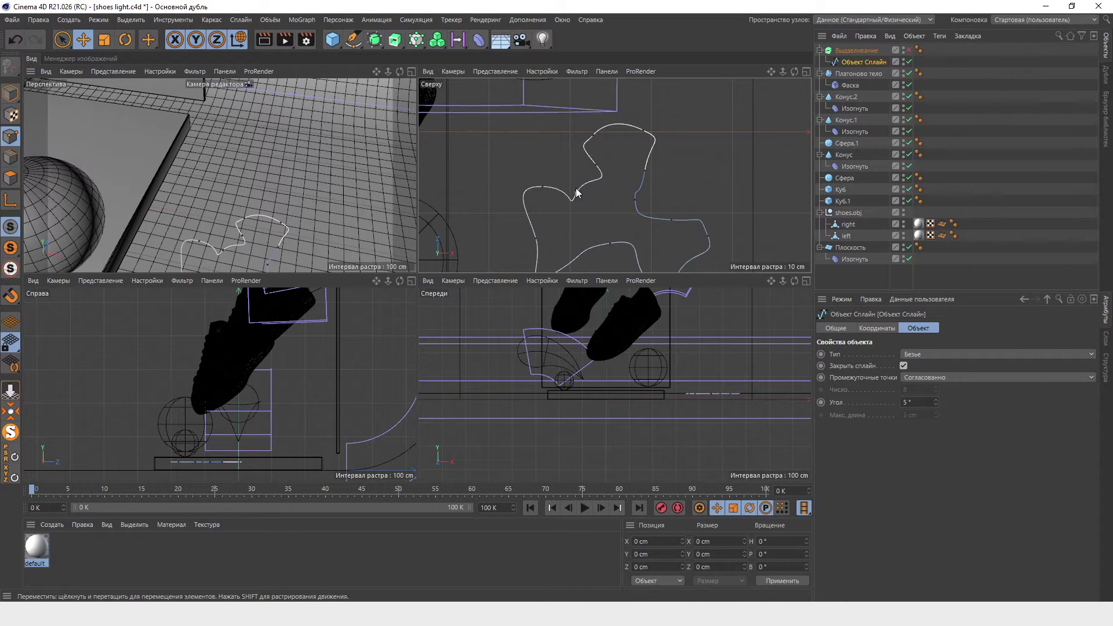
mouse_move(578, 193)
left_mouse_down()
mouse_move(601, 188)
mouse_move(585, 187)
left_mouse_up()
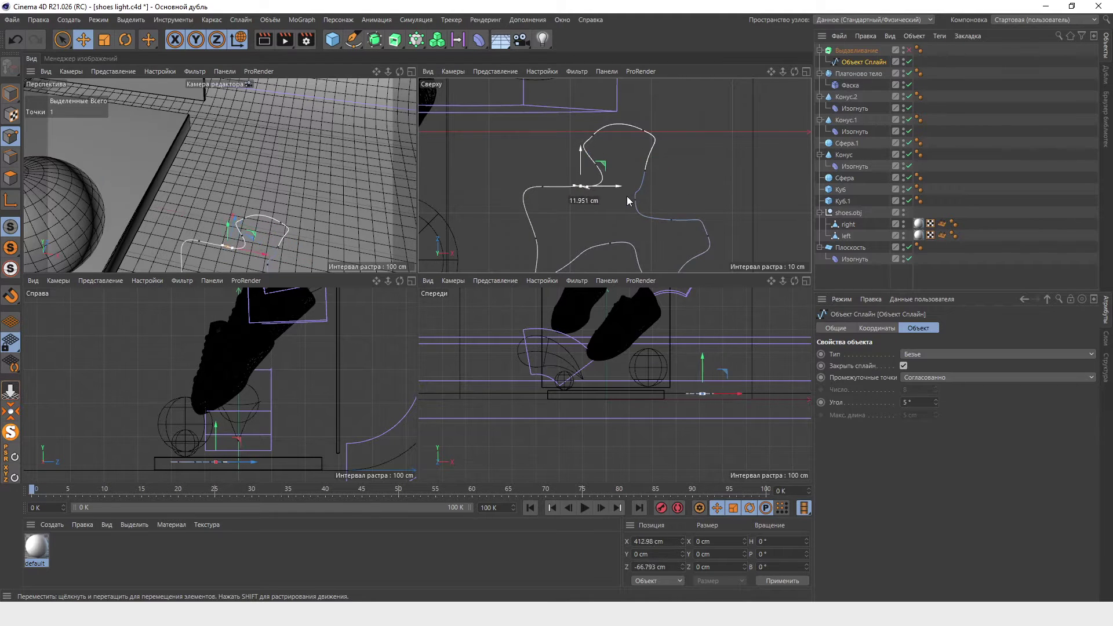
Re-enable the Extrude and delete it together with its spline.
left_click(909, 50)
left_click(865, 51, "ctrl")
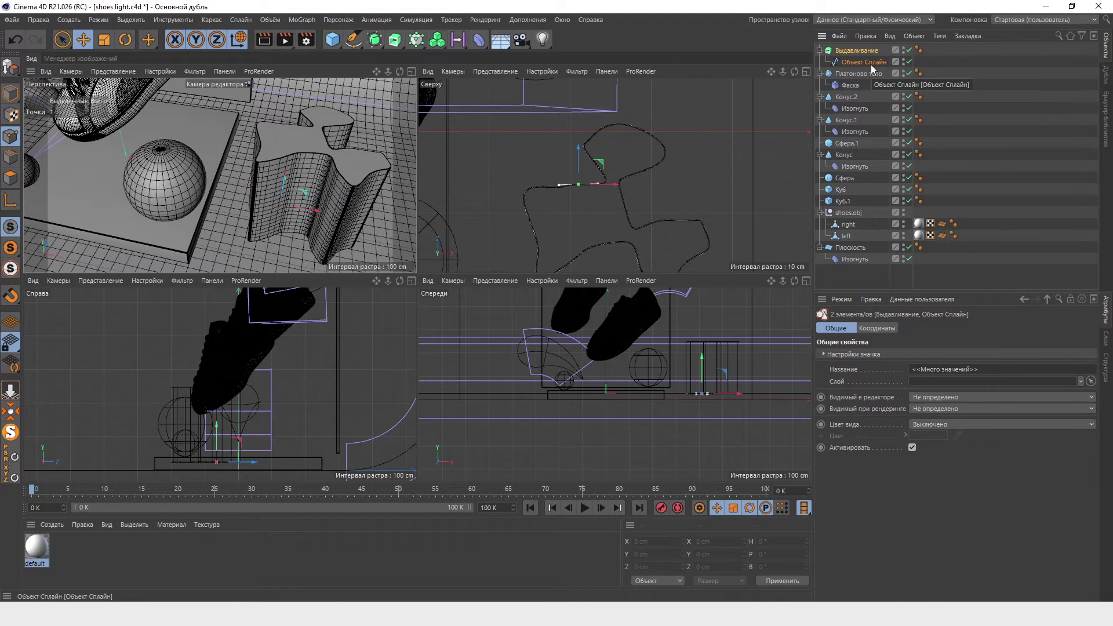
key("Delete")
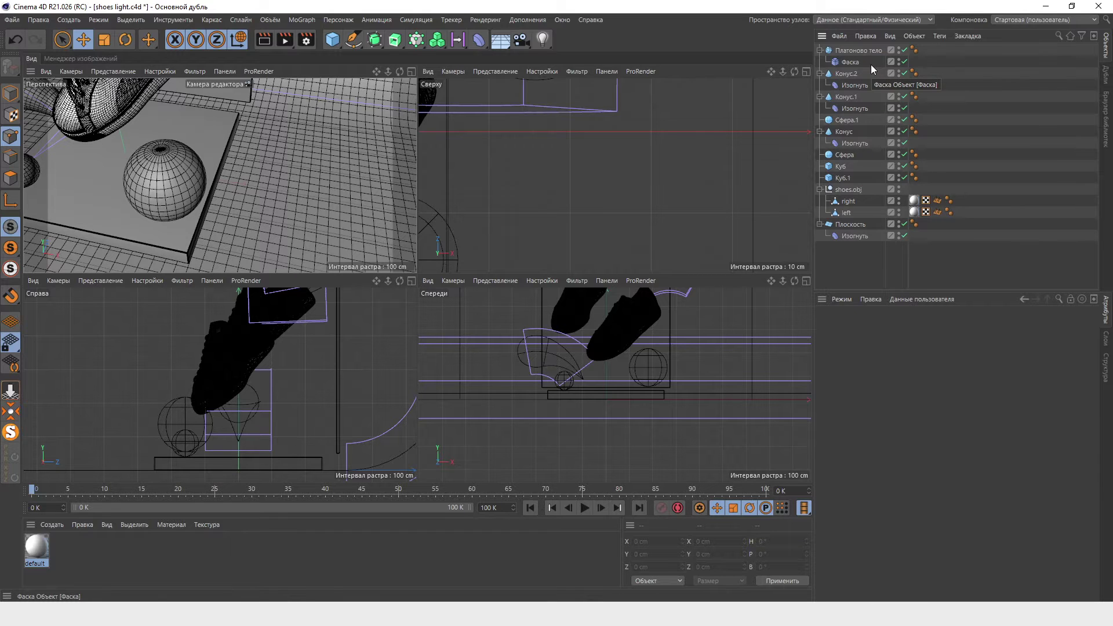
Create a Rectangle spline and maximise the Front view.
left_click(357, 40)
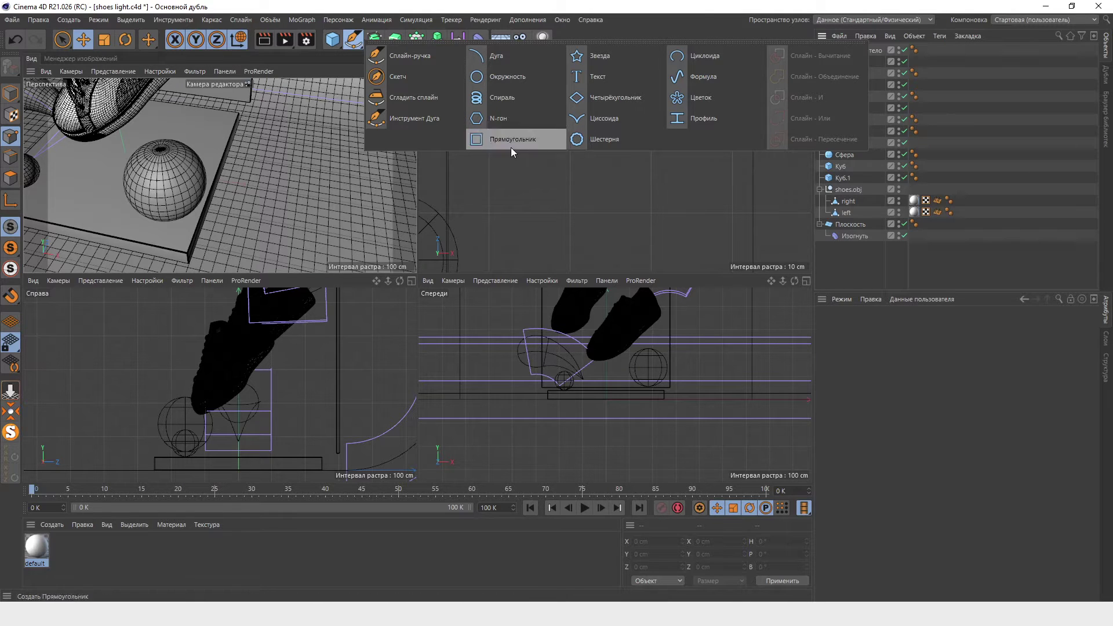
left_click(538, 141)
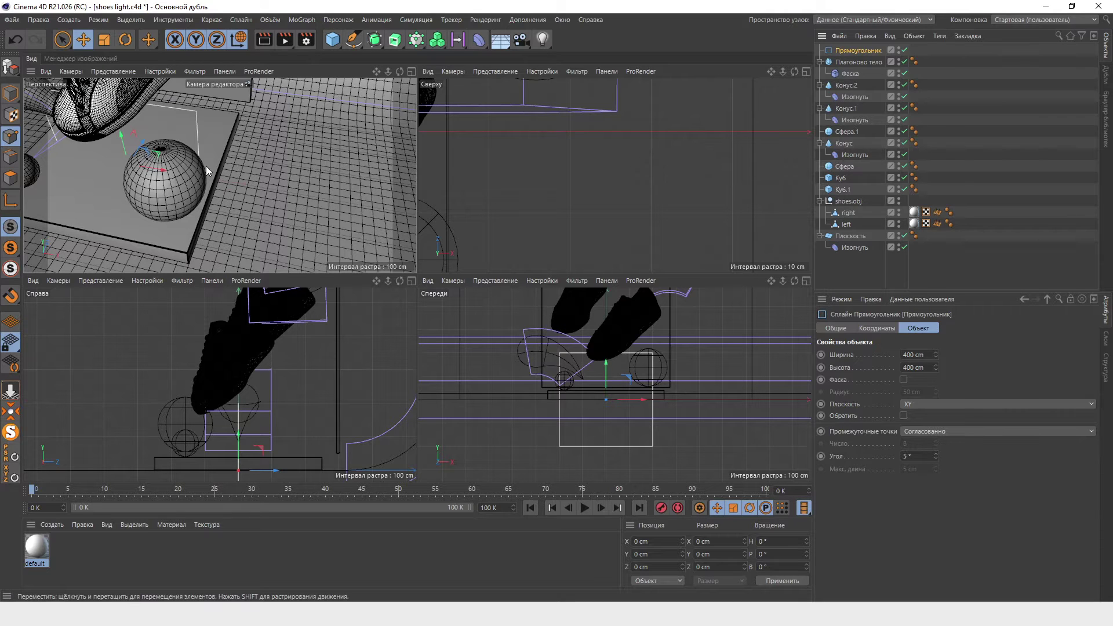
middle_click(616, 410)
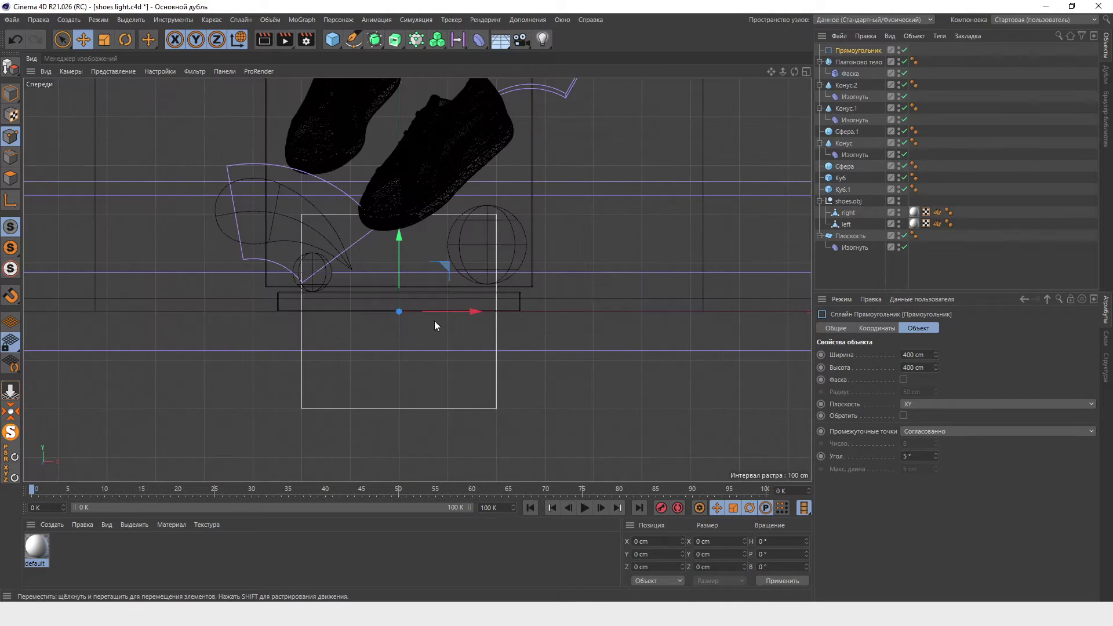
scroll(304, 292, "up", 2)
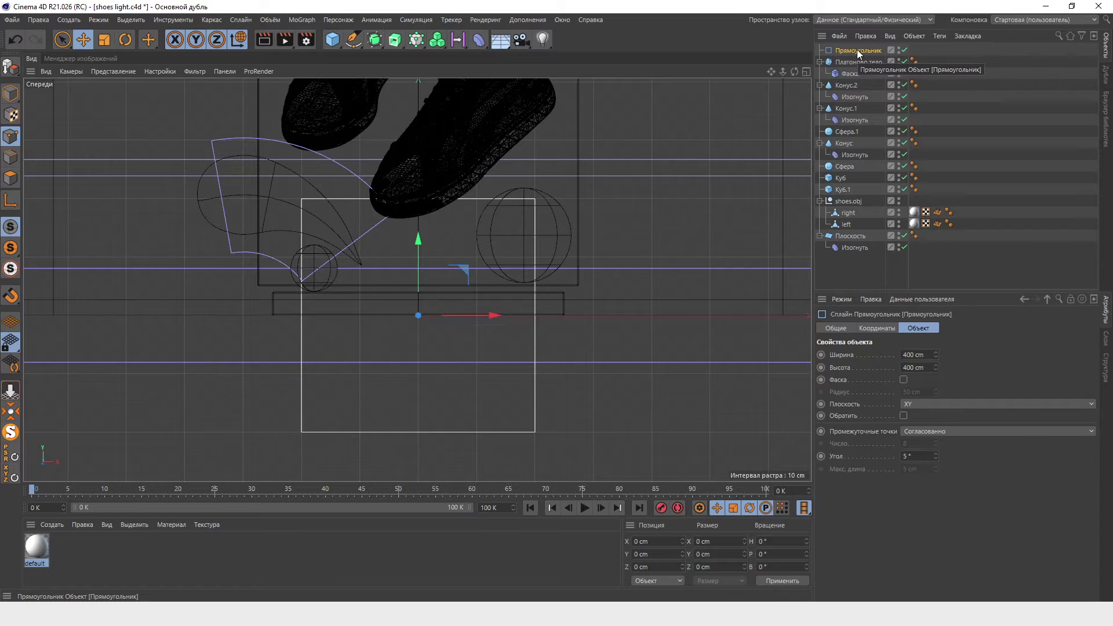
Duplicate the rectangle, scale the copy to about 93%, and select both.
left_click_drag(858, 52, 858, 55, "ctrl")
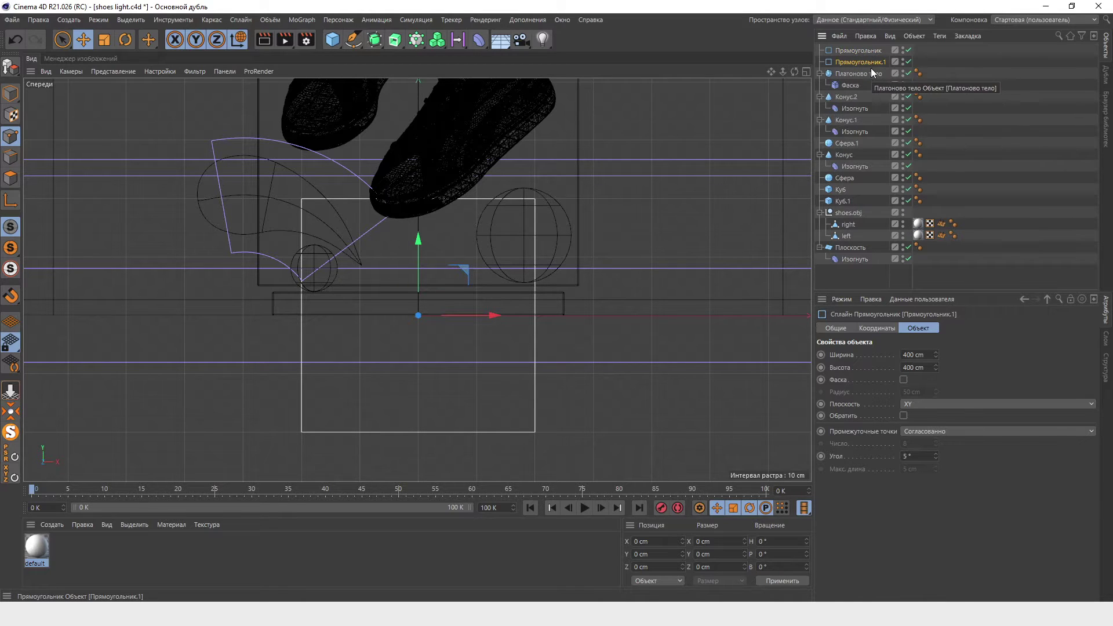
left_click(104, 40)
left_click_drag(566, 195, 527, 203)
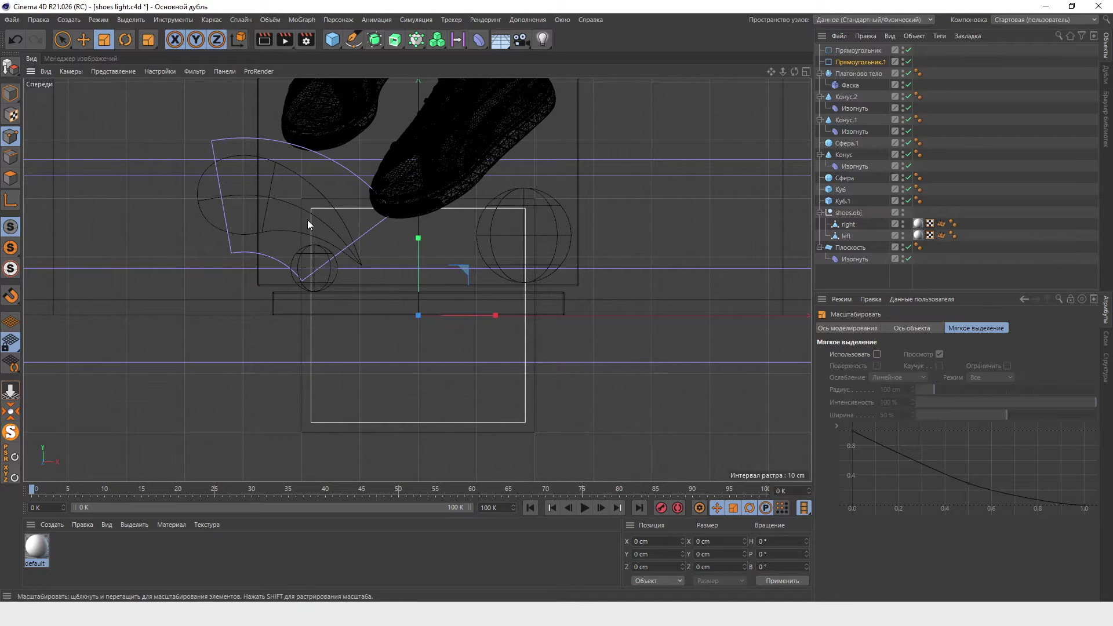
scroll(308, 223, "up", 5)
scroll(450, 192, "down", 3)
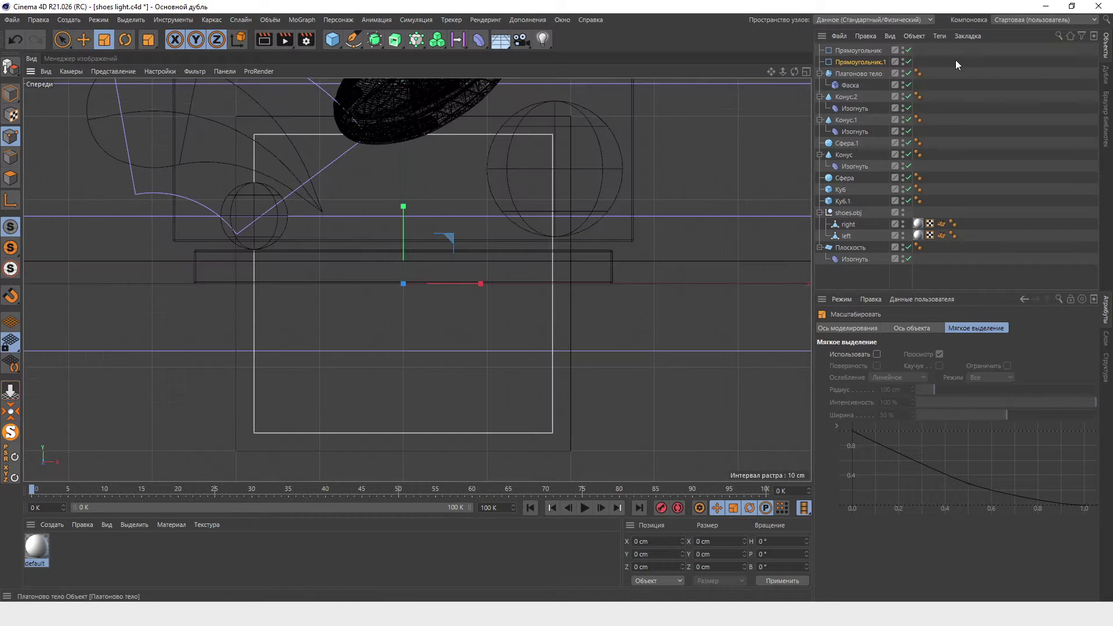
left_click(868, 51, "ctrl")
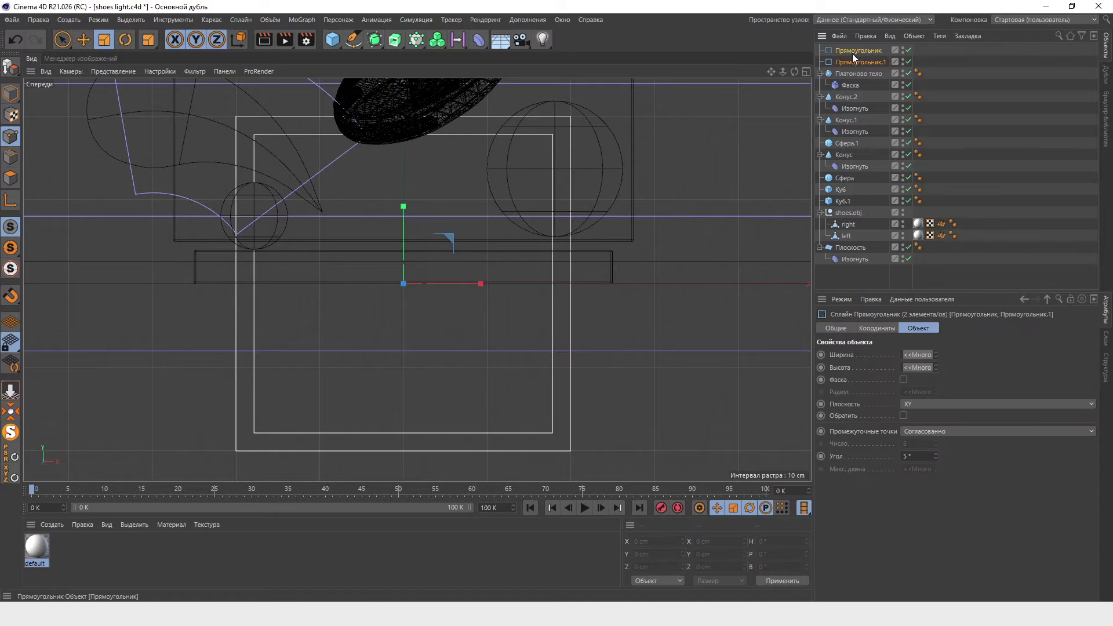
Solo the rectangles, resize the inner one to 361.558 cm, and select both.
left_click(10, 432)
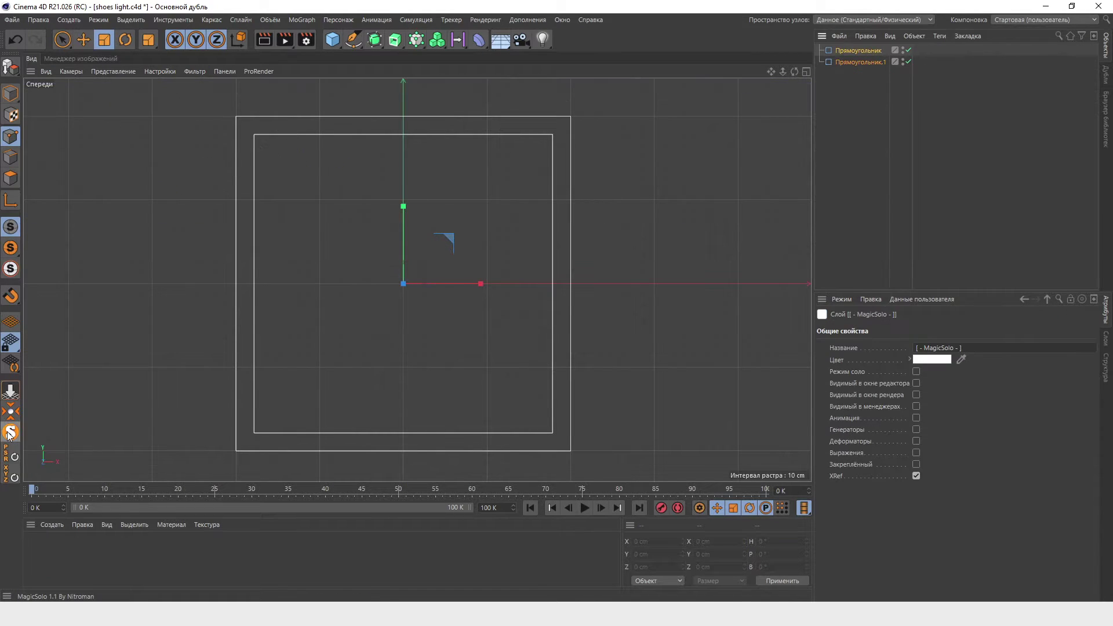
scroll(708, 257, "up", 2)
scroll(708, 256, "down", 2)
left_click_drag(488, 187, 490, 187)
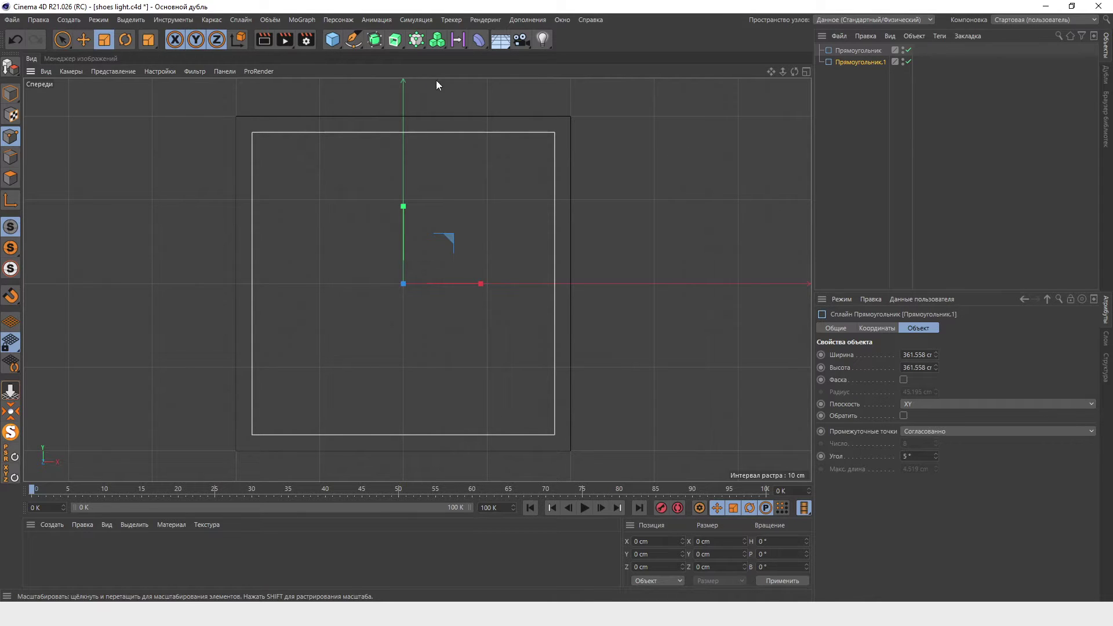
left_click(870, 54, "shift")
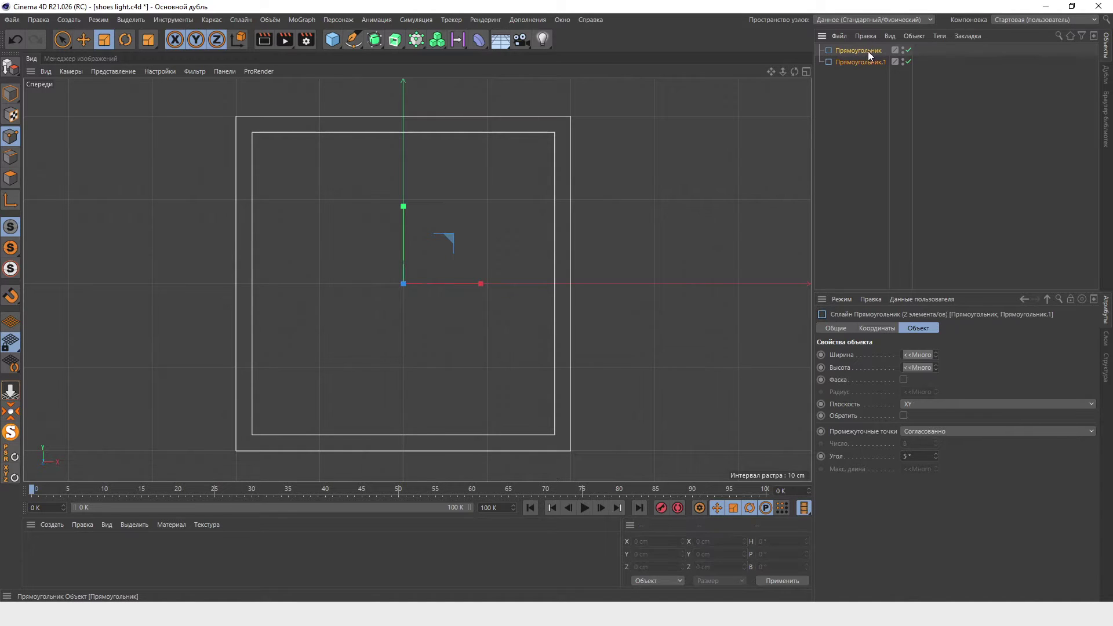
left_click(358, 43)
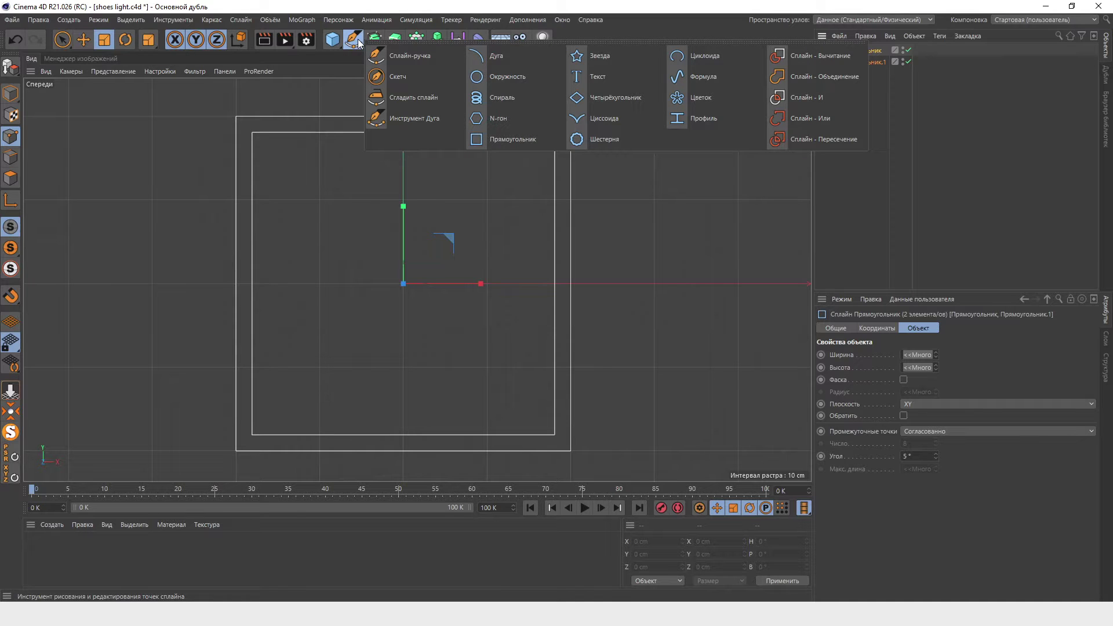
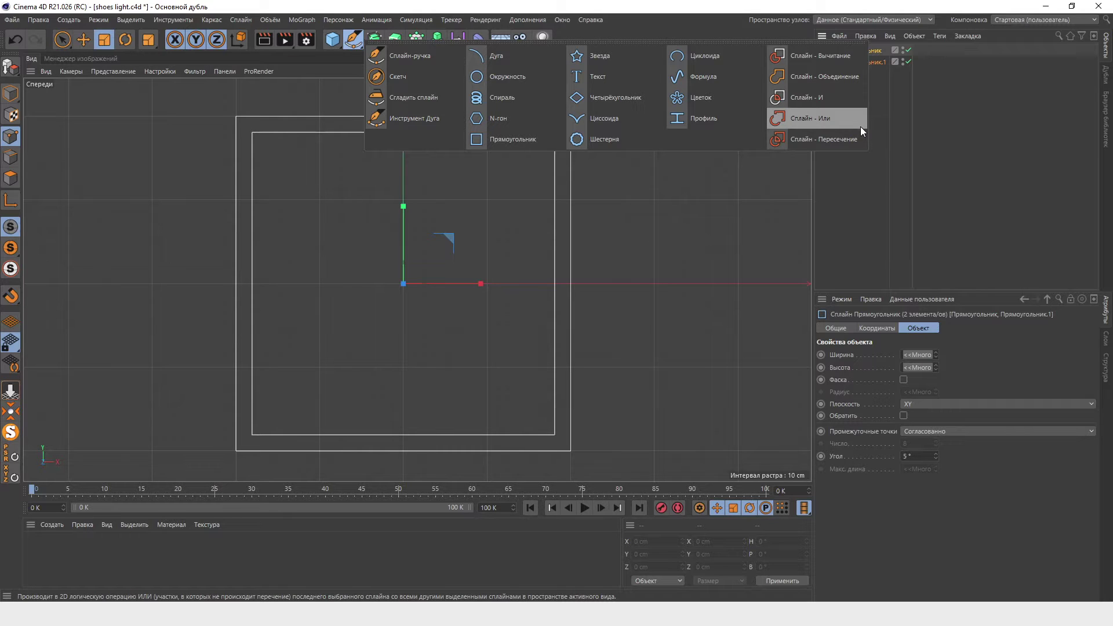
Merge the two nested rectangles with Spline Or, nudge the frame along X, and exit solo.
left_click(833, 61)
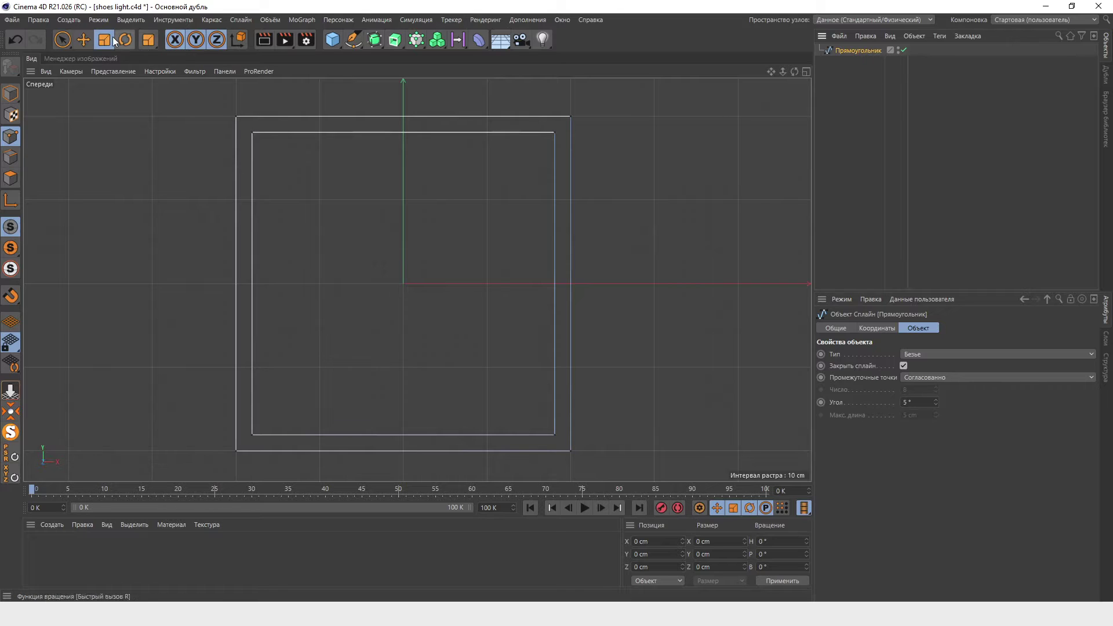
left_click(87, 40)
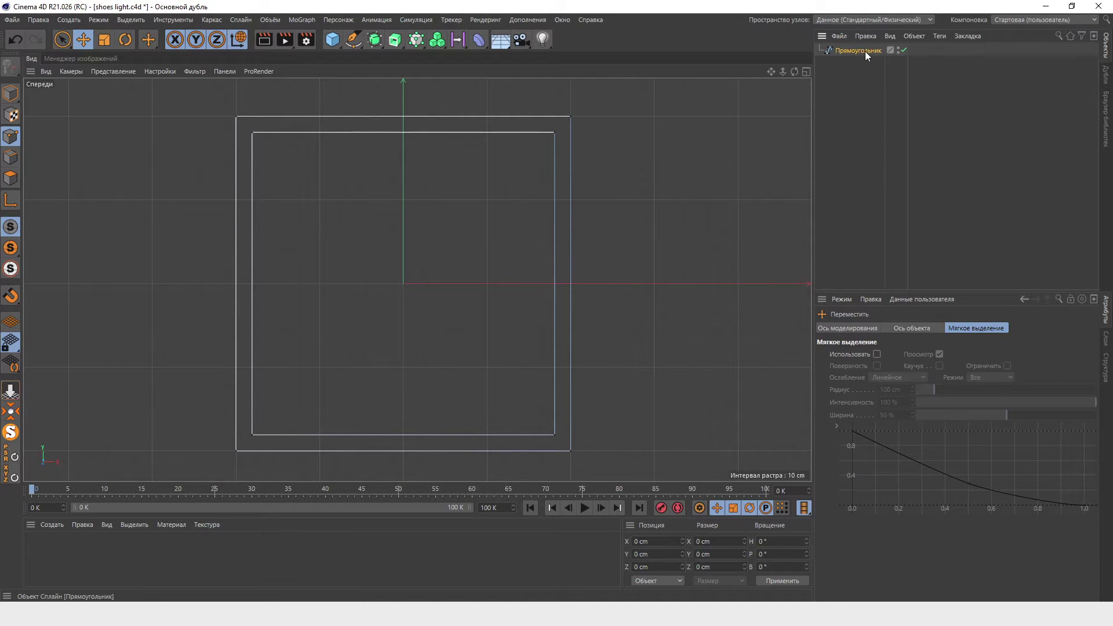
left_click(12, 93)
mouse_move(485, 283)
left_mouse_down()
mouse_move(401, 283)
mouse_move(547, 291)
mouse_move(456, 288)
mouse_move(529, 297)
mouse_move(485, 287)
mouse_move(498, 290)
left_mouse_up()
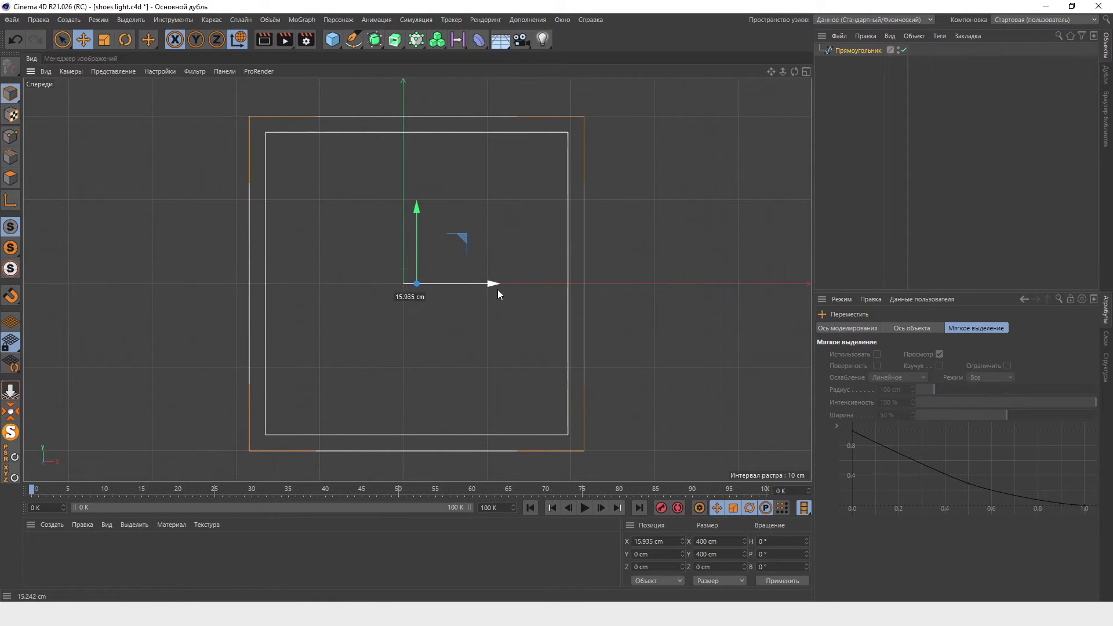
left_click(10, 434)
In a maximized Perspective view, raise the frame spline up onto the backboard.
left_click_drag(450, 273, 458, 151)
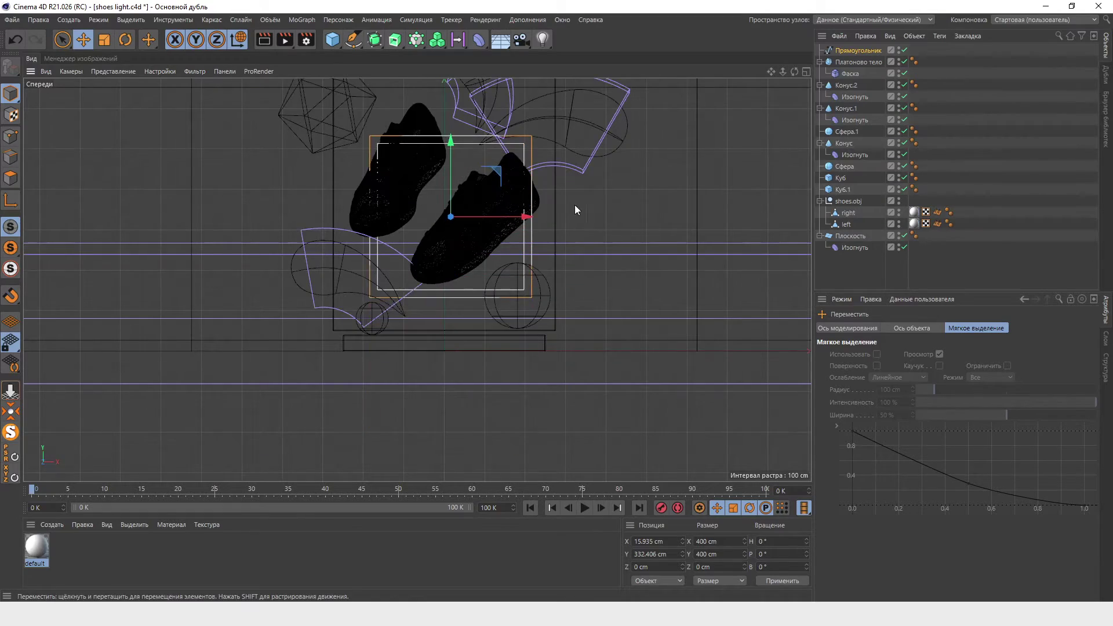
middle_click(575, 204)
middle_click(251, 166)
mouse_move(456, 256)
left_mouse_down("alt")
mouse_move(583, 421)
mouse_move(670, 489)
mouse_move(482, 318)
mouse_move(391, 99)
mouse_move(411, 235)
mouse_move(612, 180)
mouse_move(726, 194)
left_mouse_up("alt")
left_click_drag(385, 158, 418, 191, "alt")
left_click_drag(473, 232, 473, 167)
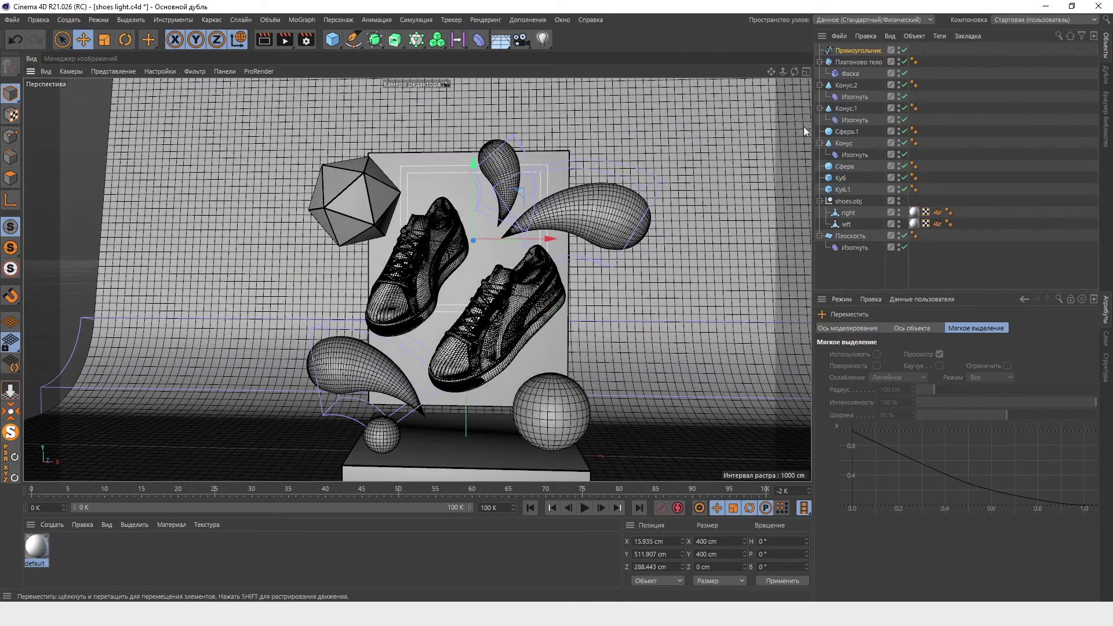
left_click(856, 51)
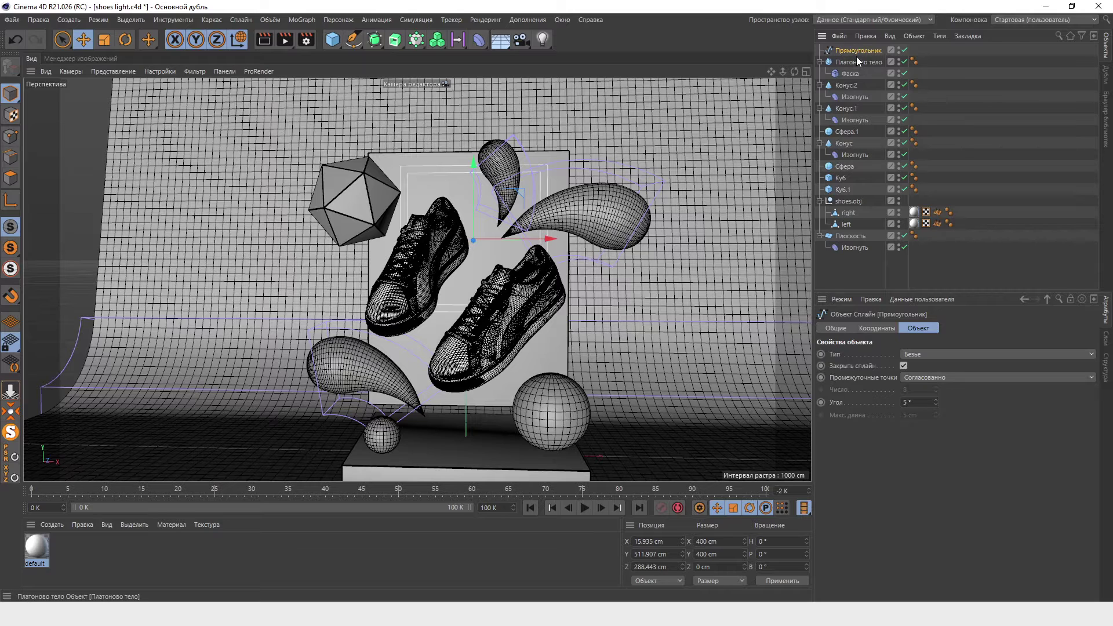
Wrap the rectangle frame in a new Extrude object.
left_click(395, 42, "alt")
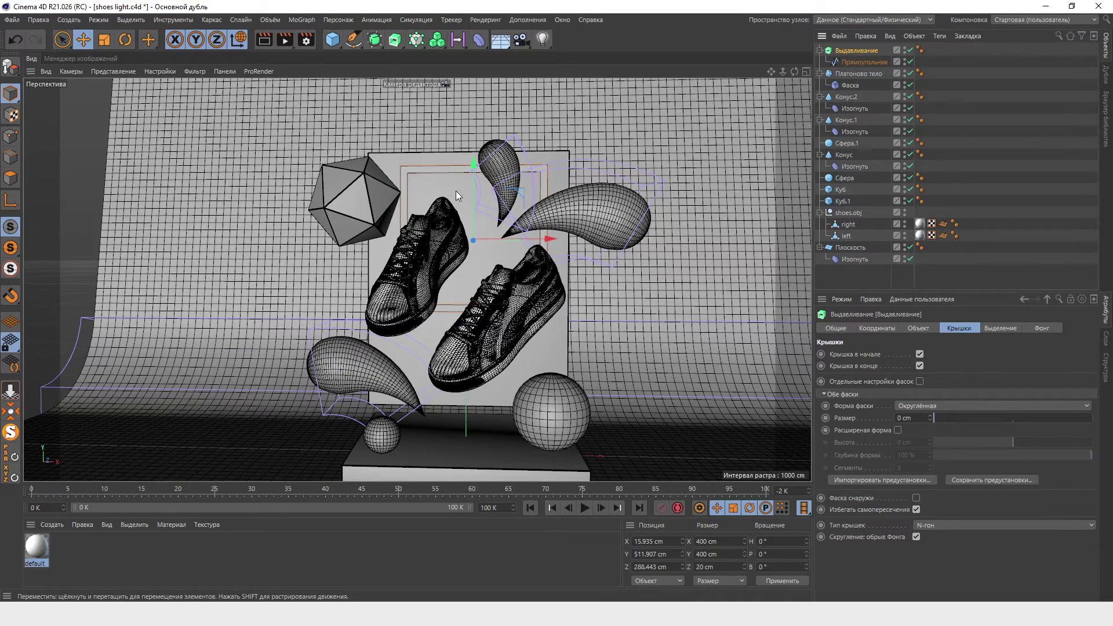
scroll(544, 170, "up", 3)
scroll(544, 197, "up", 3)
left_click_drag(571, 273, 318, 291, "alt")
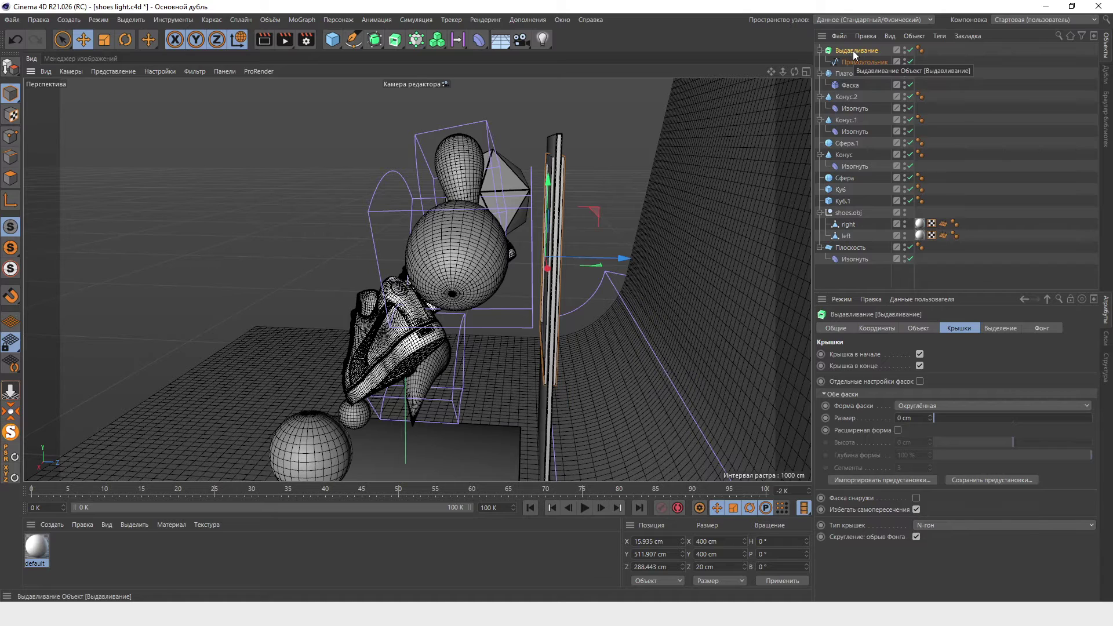
Set the extrusion depth to about 33 cm and shift the frame to Z 281 cm.
left_click(918, 328)
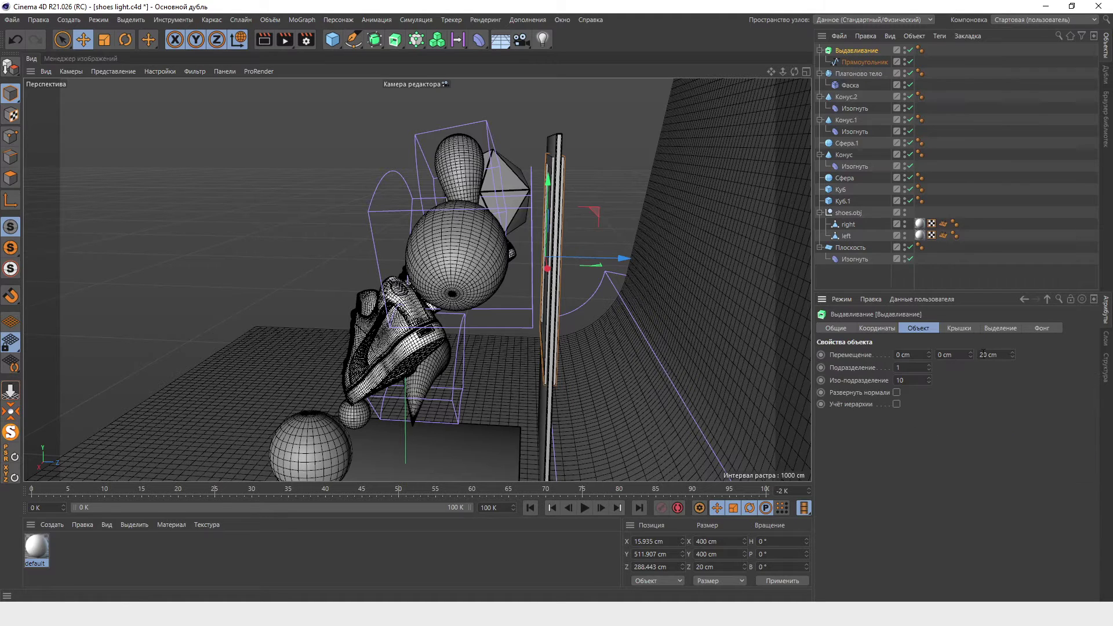
left_click(980, 354)
type("30")
key("Return")
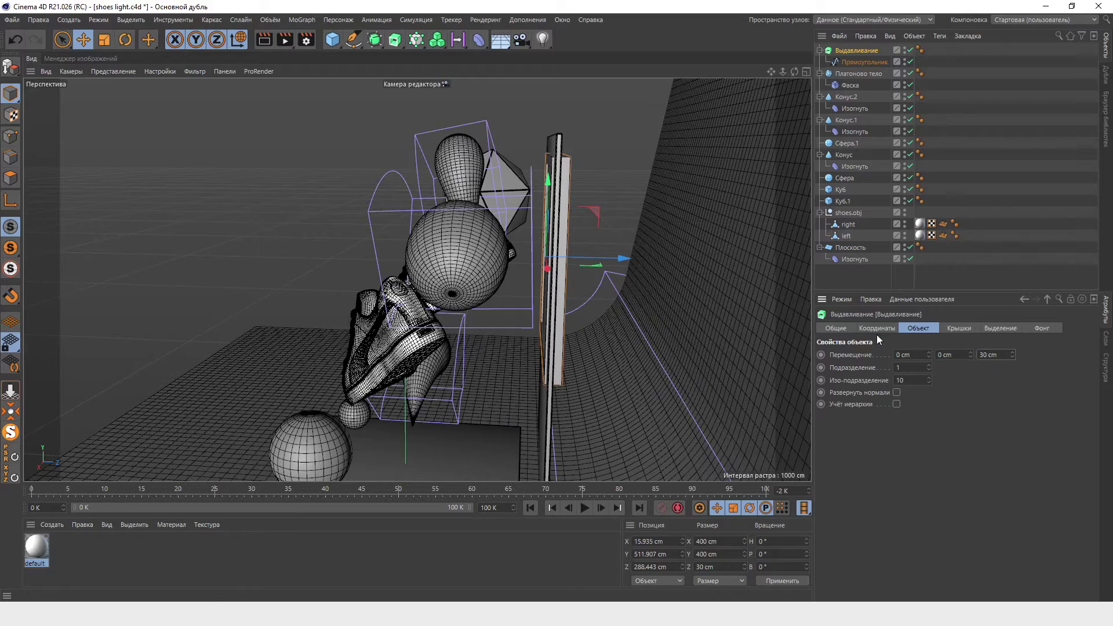
left_click_drag(611, 253, 617, 256)
mouse_move(587, 388)
left_mouse_down("alt")
mouse_move(586, 353)
mouse_move(610, 377)
mouse_move(589, 385)
left_mouse_up("alt")
mouse_move(716, 231)
left_mouse_down("alt")
mouse_move(603, 370)
mouse_move(595, 350)
left_mouse_up("alt")
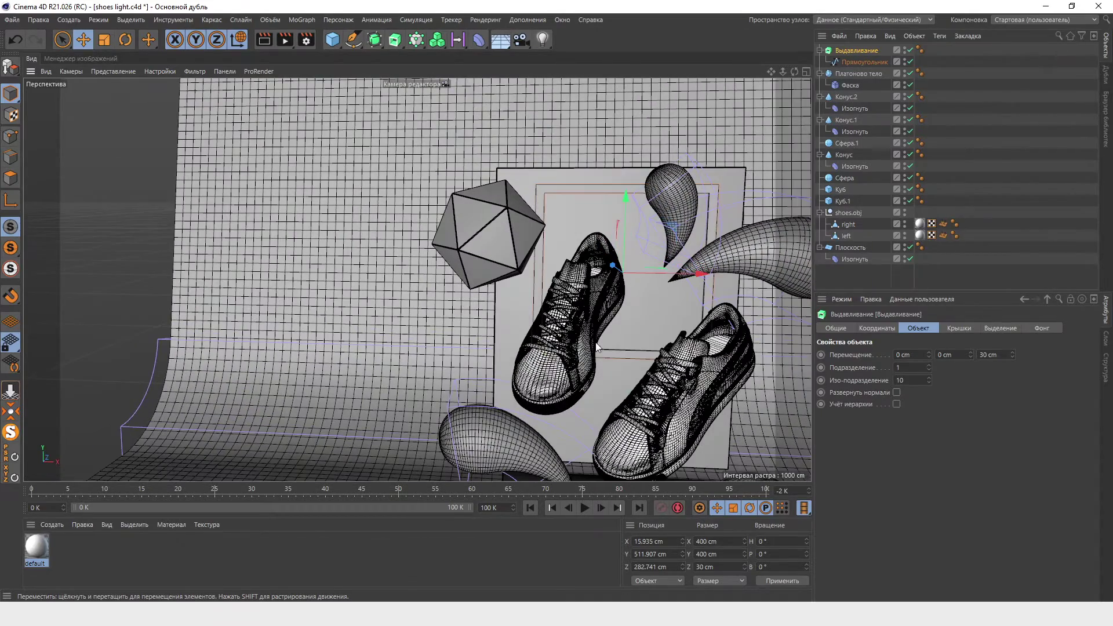
key("ctrl+z")
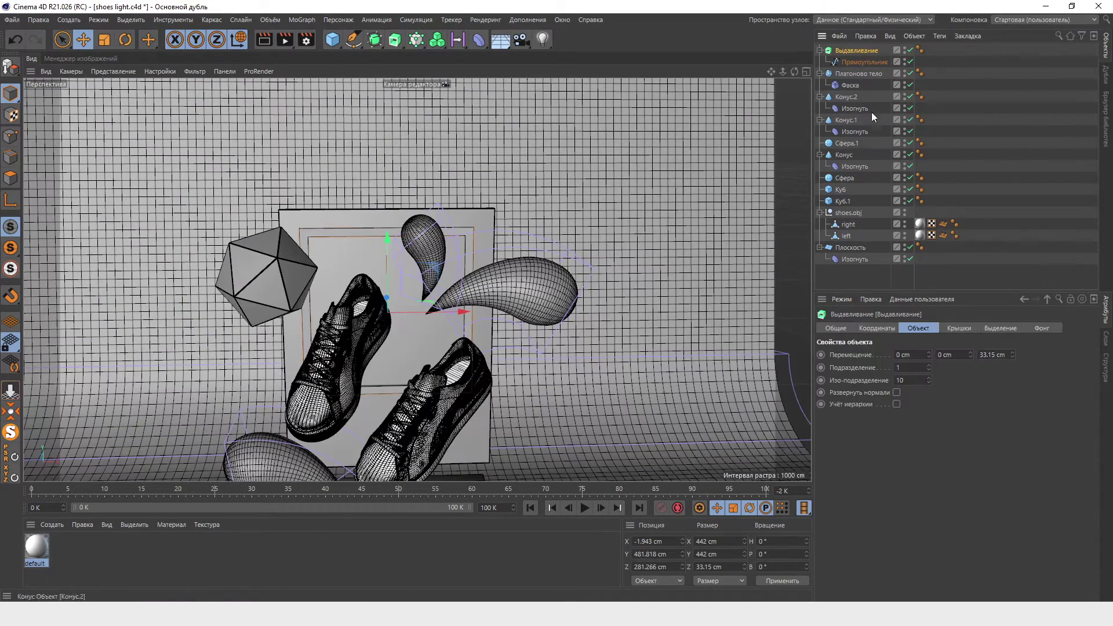
scroll(403, 224, "up", 2)
scroll(440, 257, "up", 2)
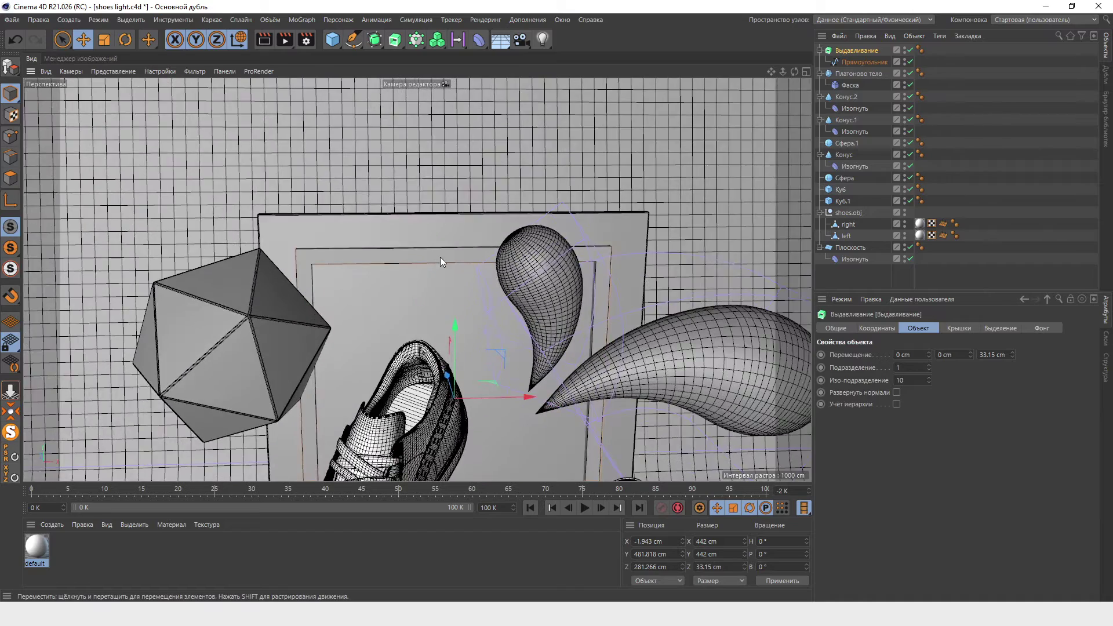
scroll(440, 257, "up", 2)
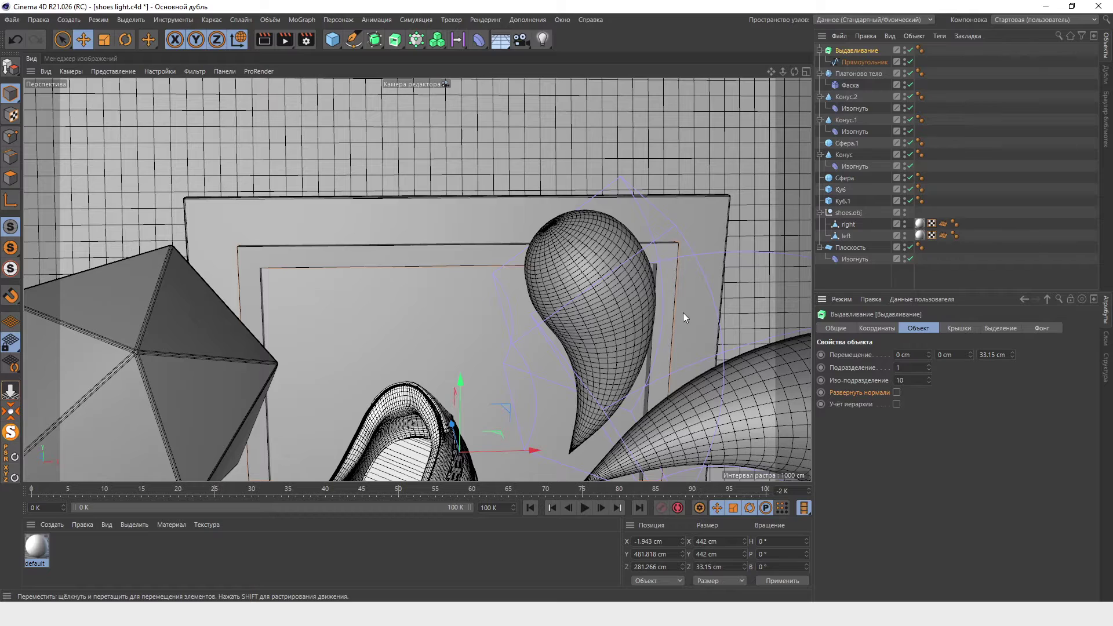
Set the frame's rounded cap bevel to Size 1 cm and Segments 4.
left_click(961, 329)
double_click(894, 418)
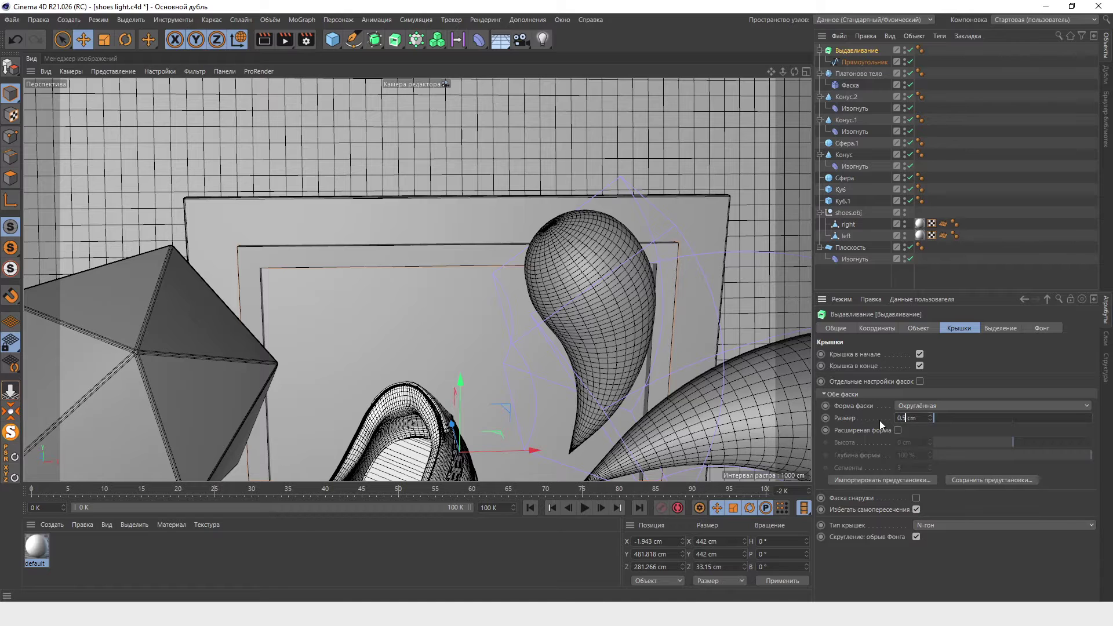
key("Return")
scroll(284, 255, "up", 2)
scroll(232, 236, "up", 4)
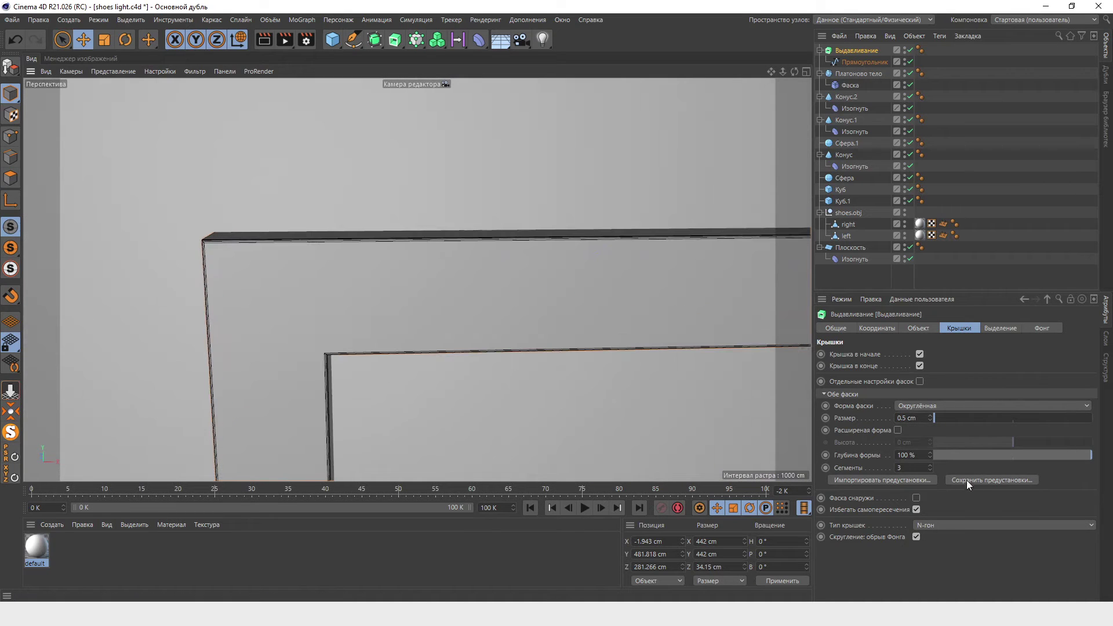
double_click(898, 418)
type("1")
key("Return")
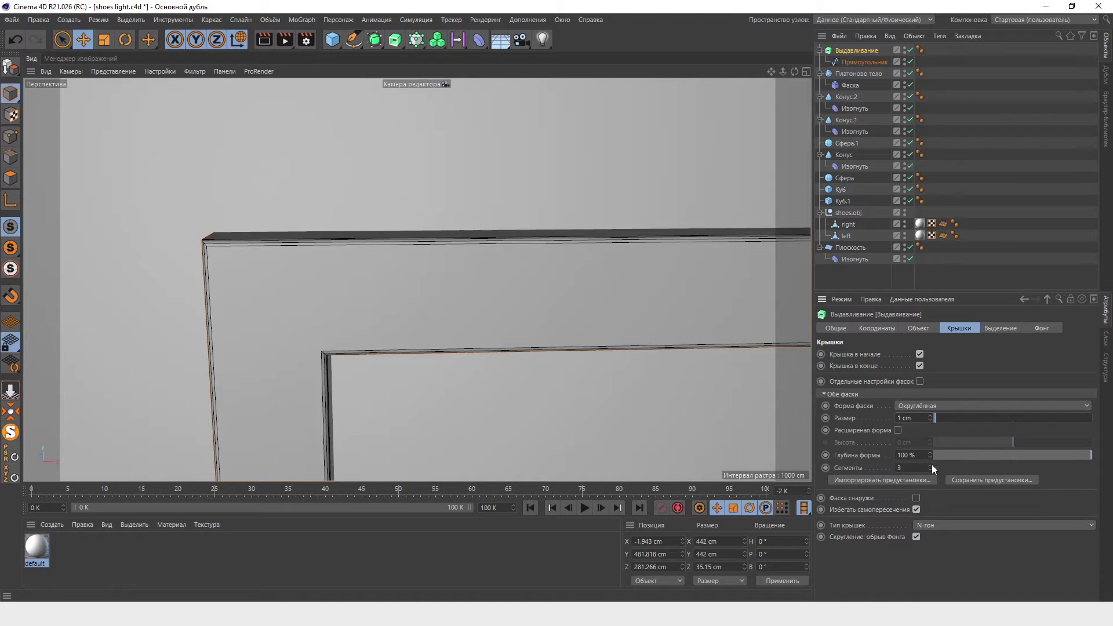
left_click(930, 466)
mouse_move(248, 252)
left_mouse_down("alt")
mouse_move(244, 293)
mouse_move(285, 352)
mouse_move(242, 231)
mouse_move(232, 266)
mouse_move(87, 305)
mouse_move(88, 336)
mouse_move(231, 273)
mouse_move(250, 222)
mouse_move(236, 248)
mouse_move(512, 339)
mouse_move(450, 227)
mouse_move(338, 223)
mouse_move(496, 286)
left_mouse_up("alt")
left_click_drag(454, 416, 601, 417, "alt")
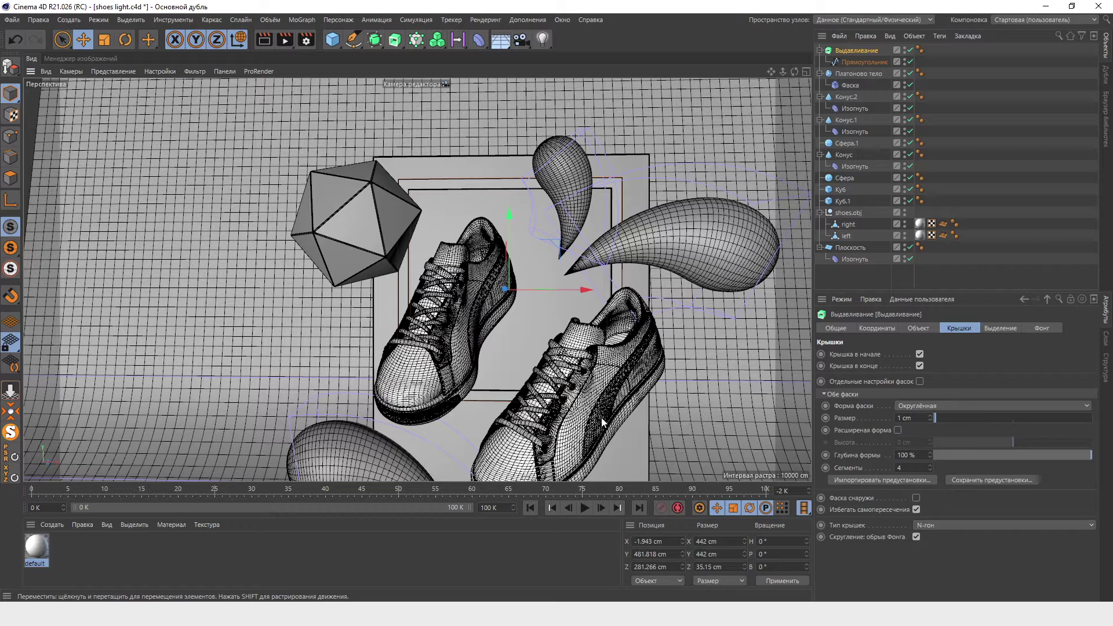
Add a new MoText object and isolate it with MagicSolo.
left_click(302, 20)
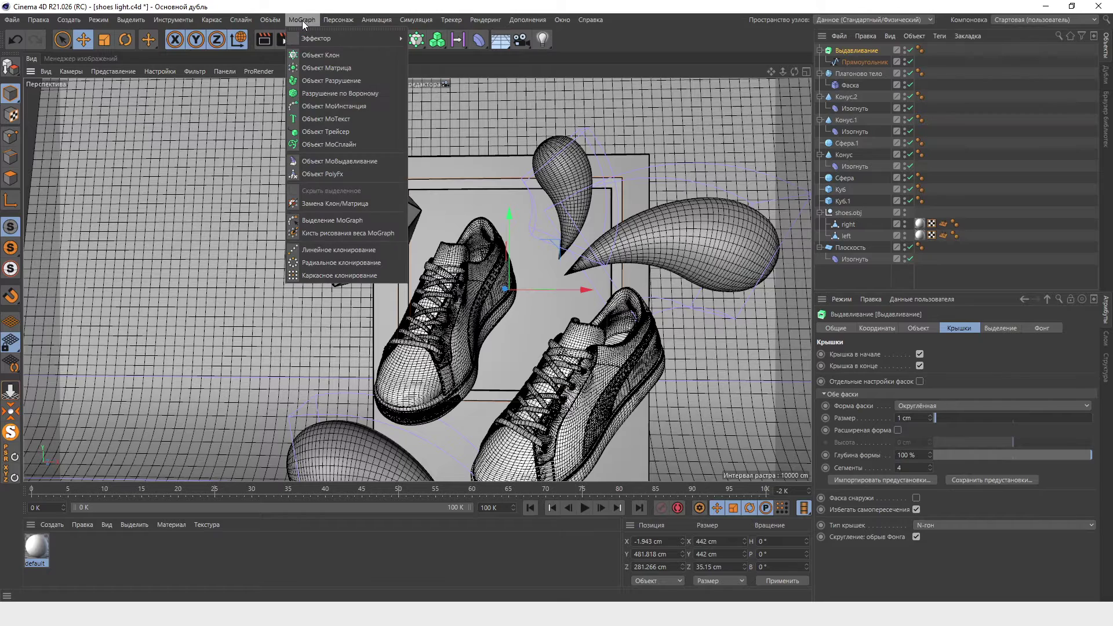
left_click(353, 119)
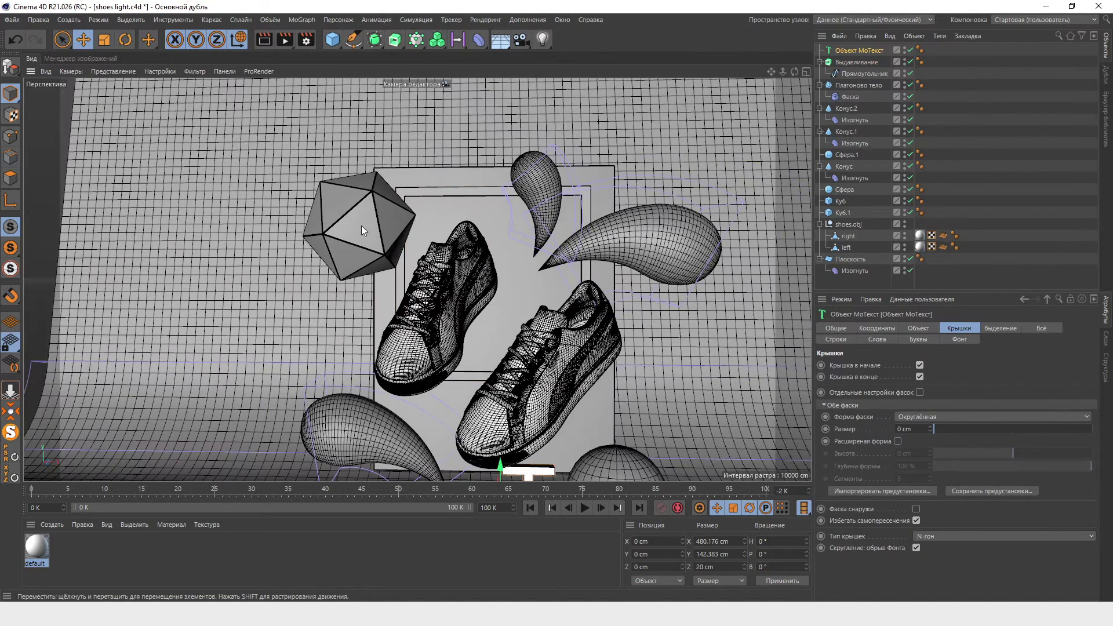
scroll(637, 472, "down", 3)
scroll(637, 472, "up", 3)
scroll(617, 475, "up", 2)
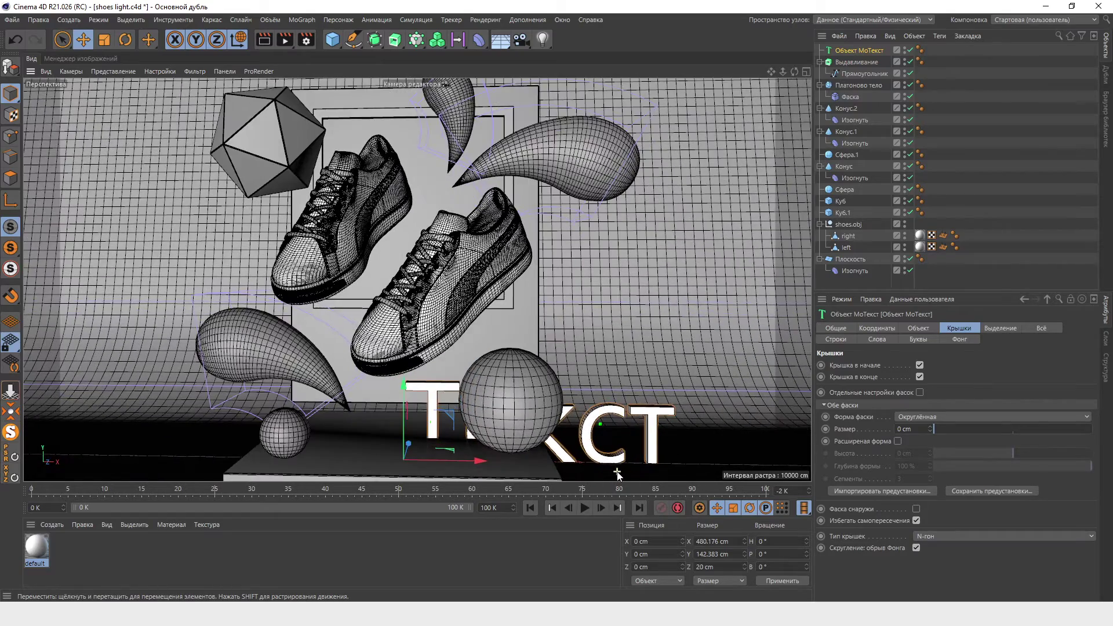
scroll(618, 474, "up", 1)
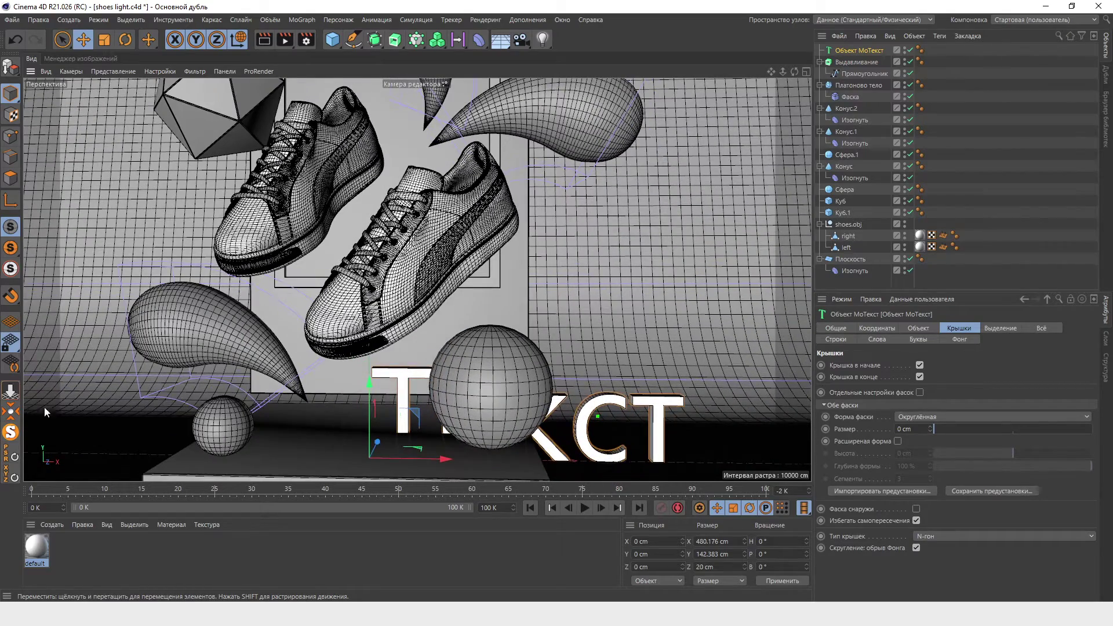
left_click(10, 432)
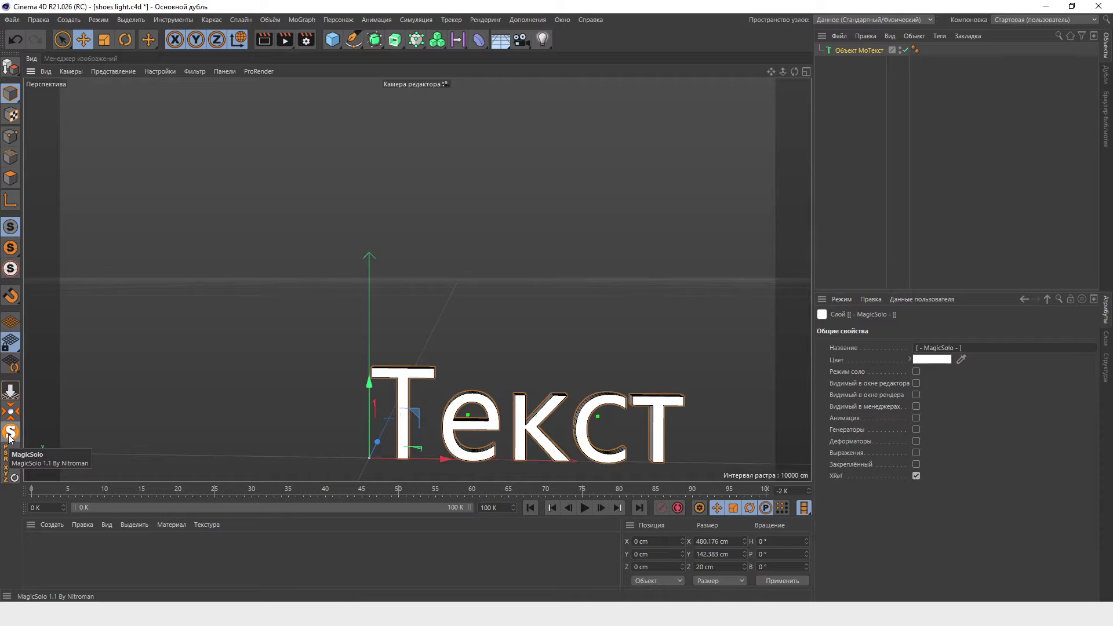
scroll(451, 315, "down", 1)
scroll(493, 468, "up", 1)
scroll(493, 468, "up", 1)
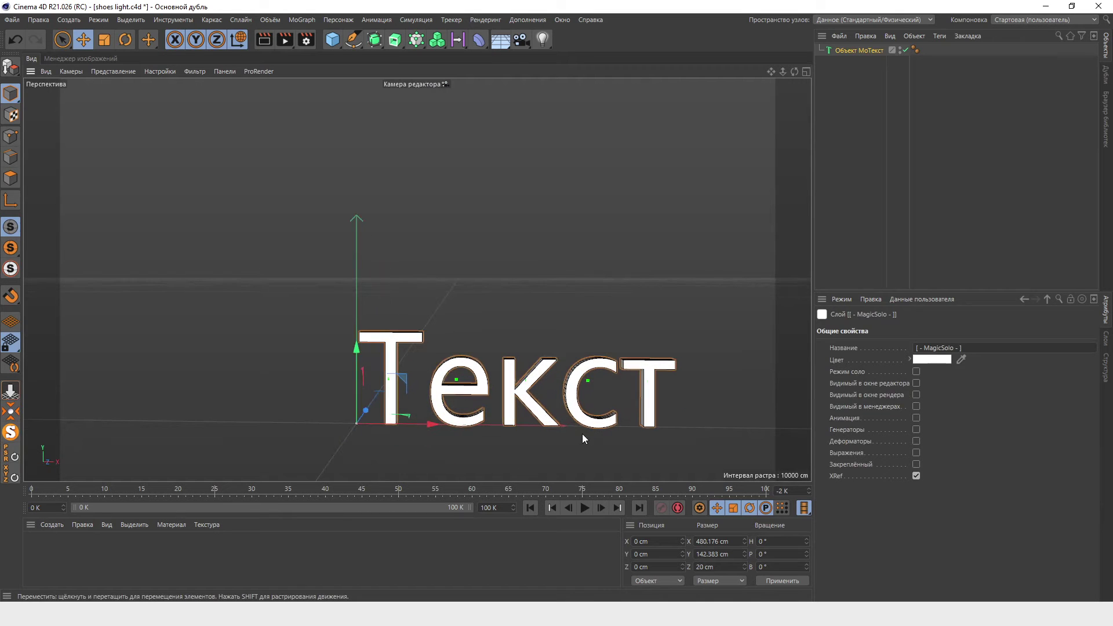
Set the MoText depth to 100 cm.
left_click(844, 50)
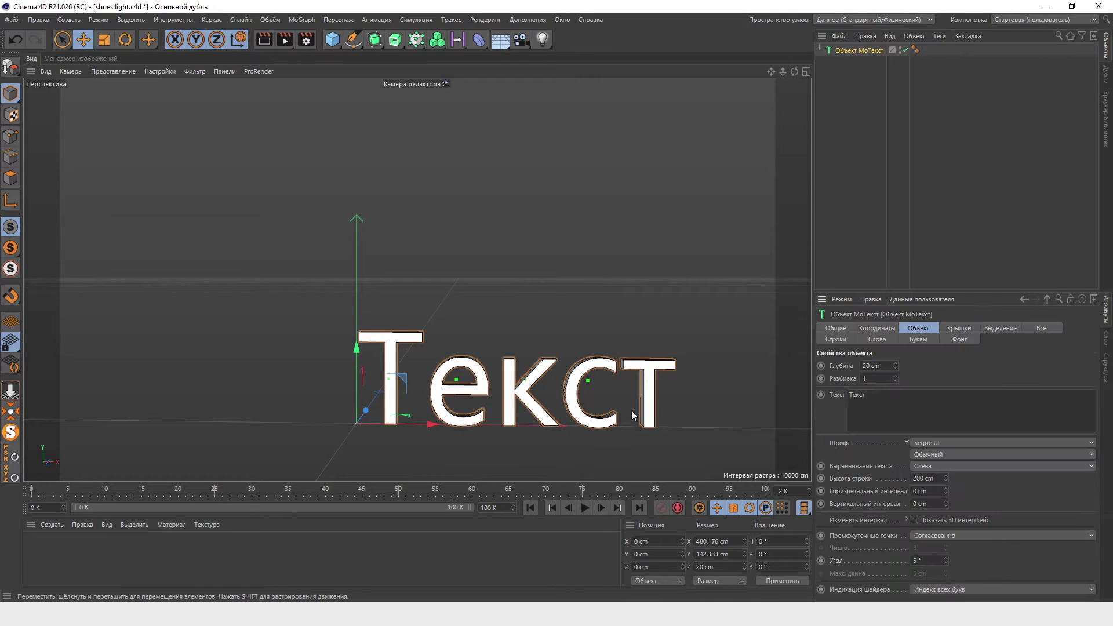
left_click_drag(631, 403, 537, 419, "alt")
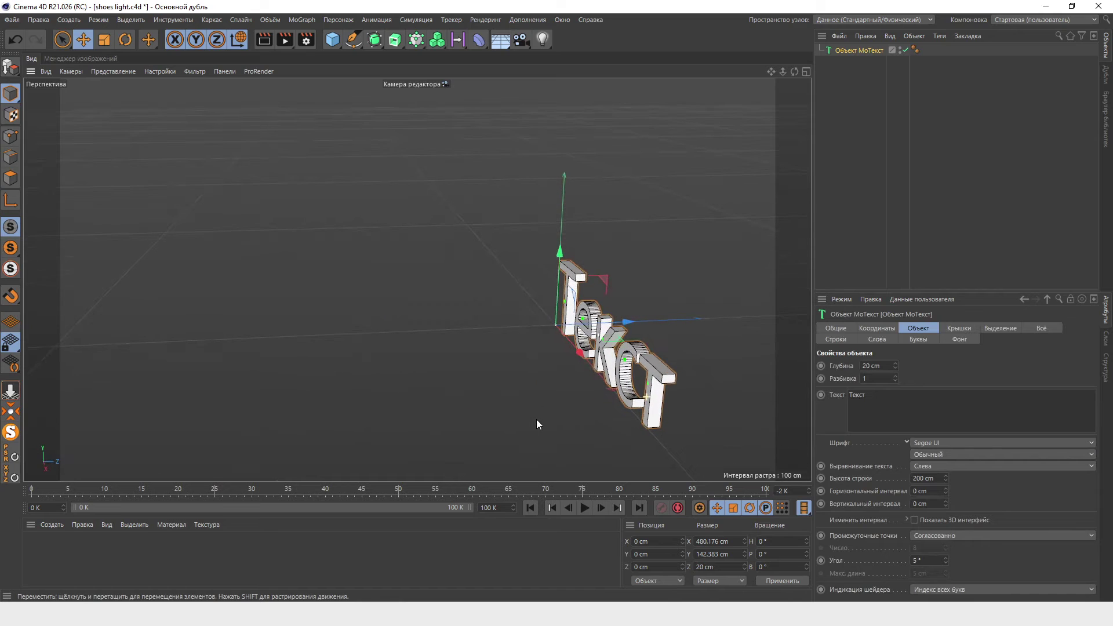
scroll(715, 334, "up", 1)
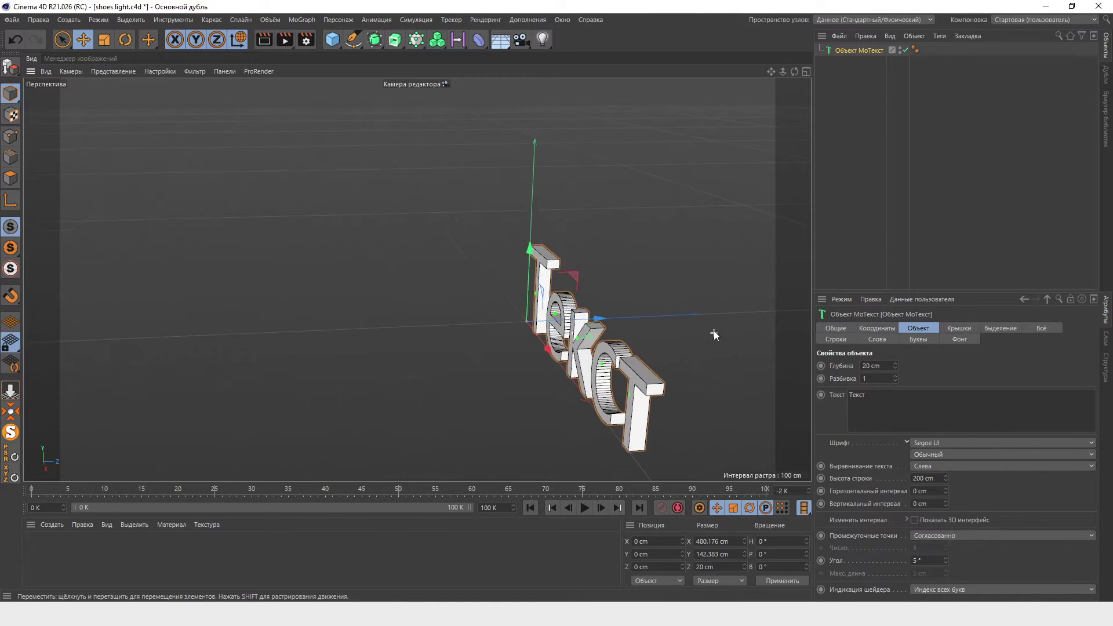
scroll(655, 333, "up", 2)
mouse_move(655, 332)
left_mouse_down("alt")
mouse_move(638, 392)
mouse_move(583, 399)
mouse_move(653, 422)
mouse_move(674, 398)
left_mouse_up("alt")
left_click(870, 366)
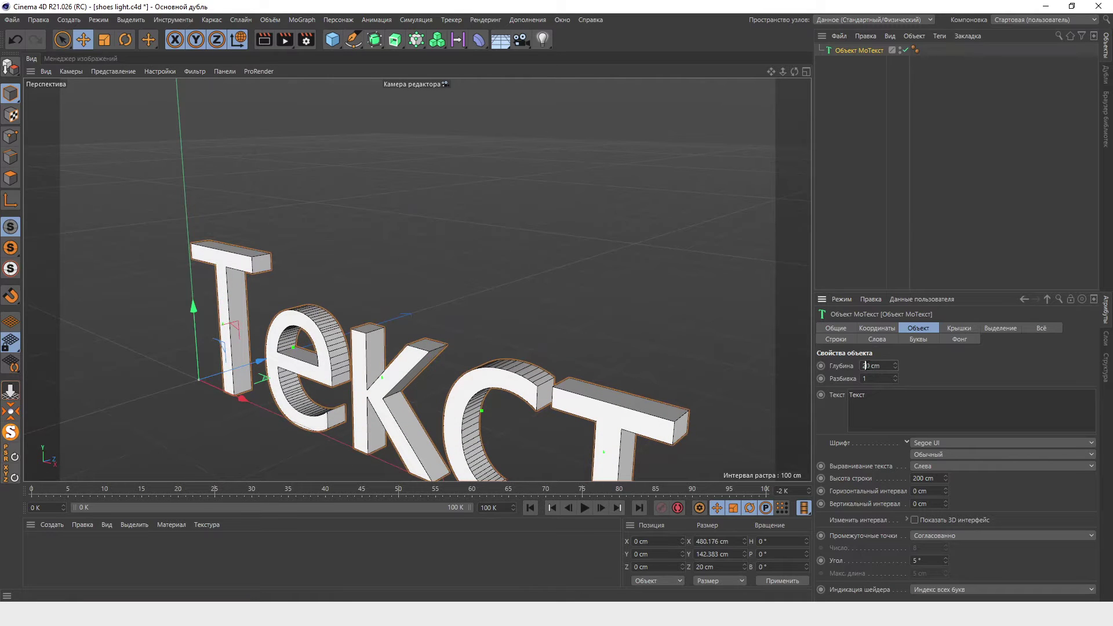
type("100")
key("Return")
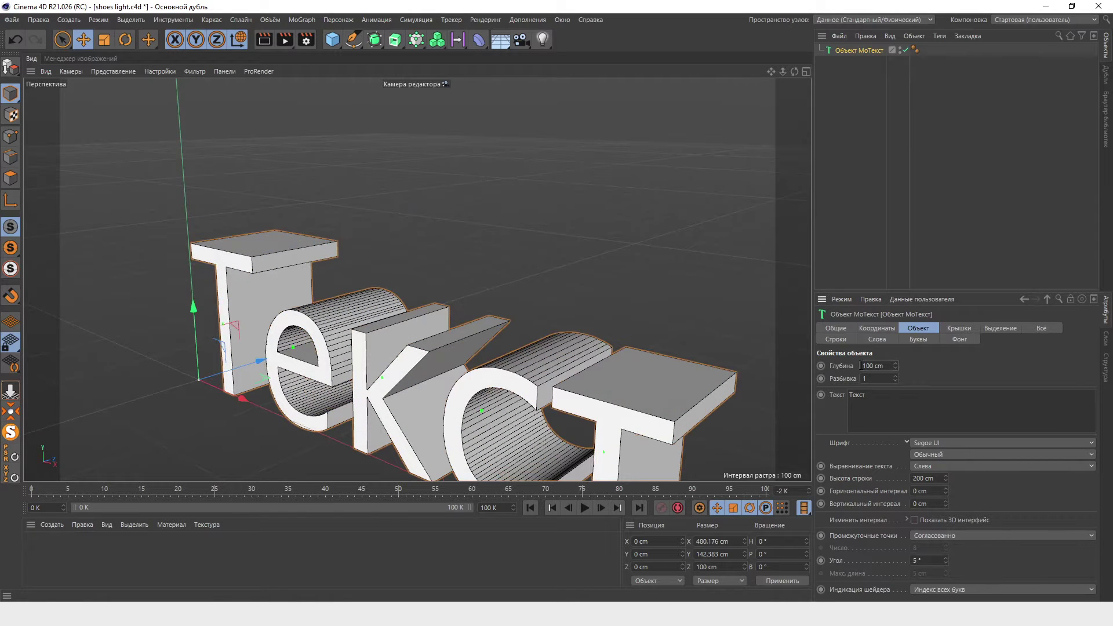
Give the text depth 4 subdivisions and select the placeholder Текст.
scroll(551, 408, "up", 1)
mouse_move(550, 409)
left_mouse_down("alt")
mouse_move(495, 421)
mouse_move(671, 418)
mouse_move(569, 349)
mouse_move(492, 382)
mouse_move(442, 344)
mouse_move(620, 365)
mouse_move(648, 389)
mouse_move(704, 387)
left_mouse_up("alt")
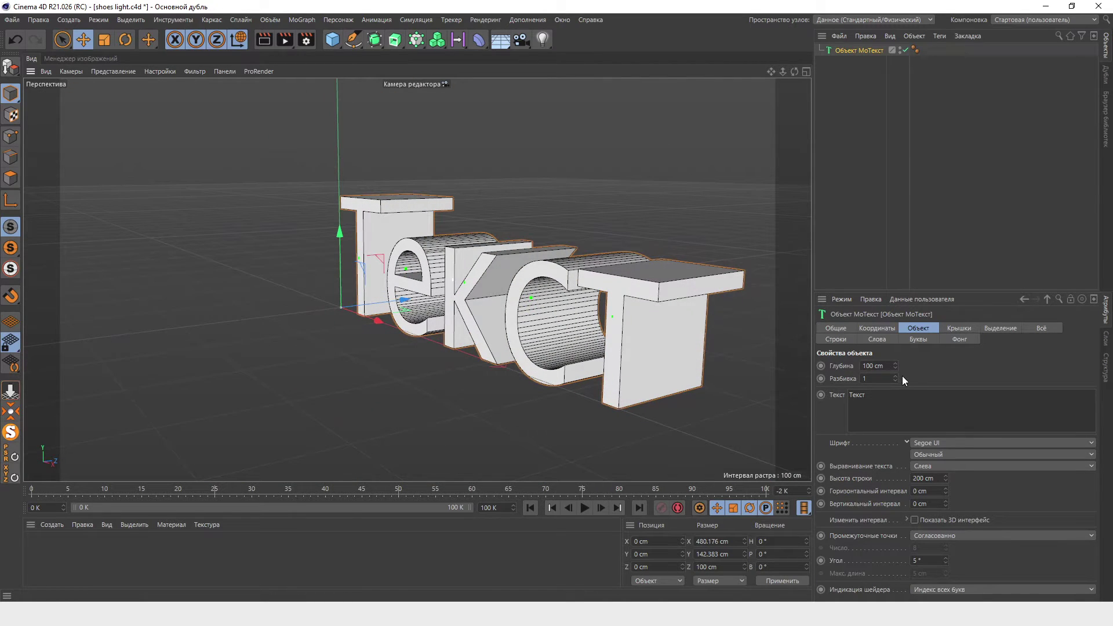
left_click_drag(895, 381, 905, 371)
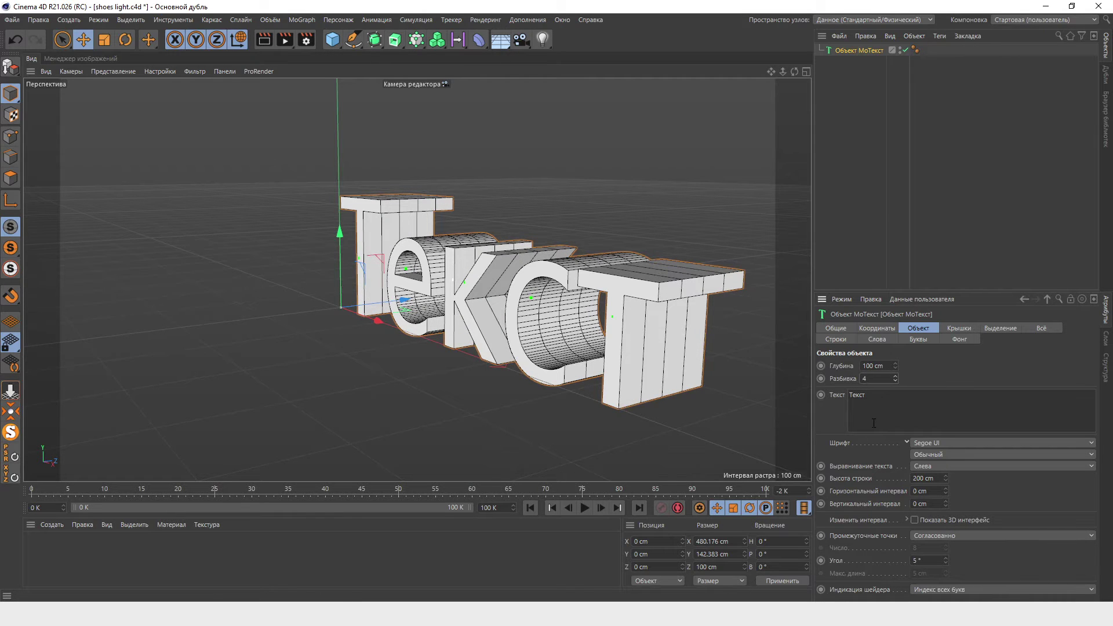
left_click_drag(719, 360, 600, 357, "alt")
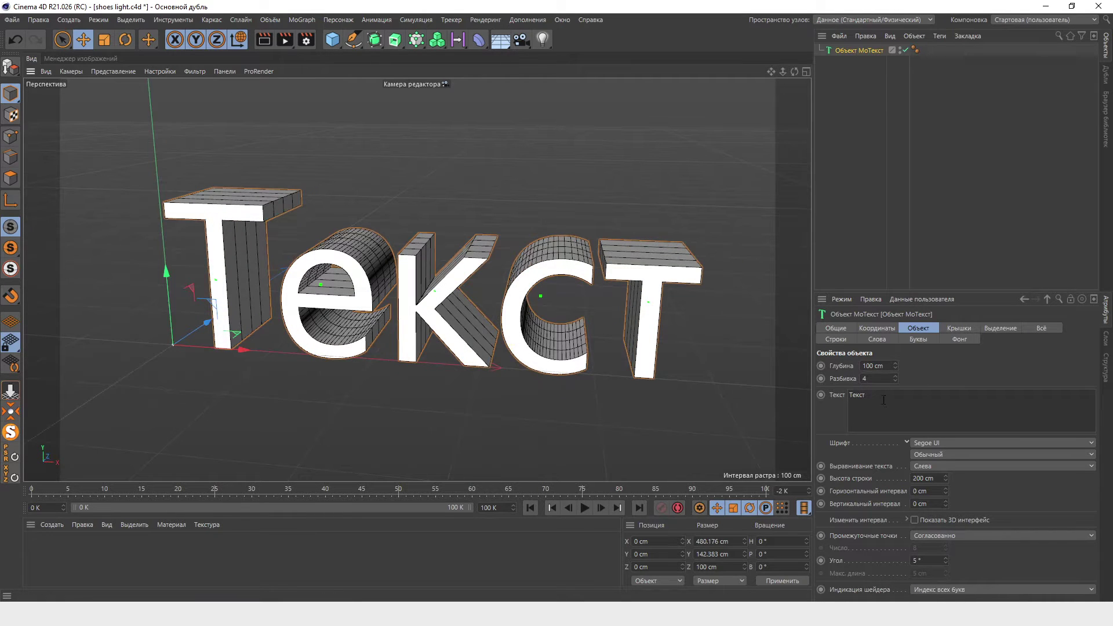
left_click_drag(881, 396, 843, 394)
type("COLOR")
Commit COLOR, test pasting extra copies, then delete them so a single COLOR remains.
left_click(999, 496)
scroll(303, 274, "down", 2)
scroll(304, 276, "up", 2)
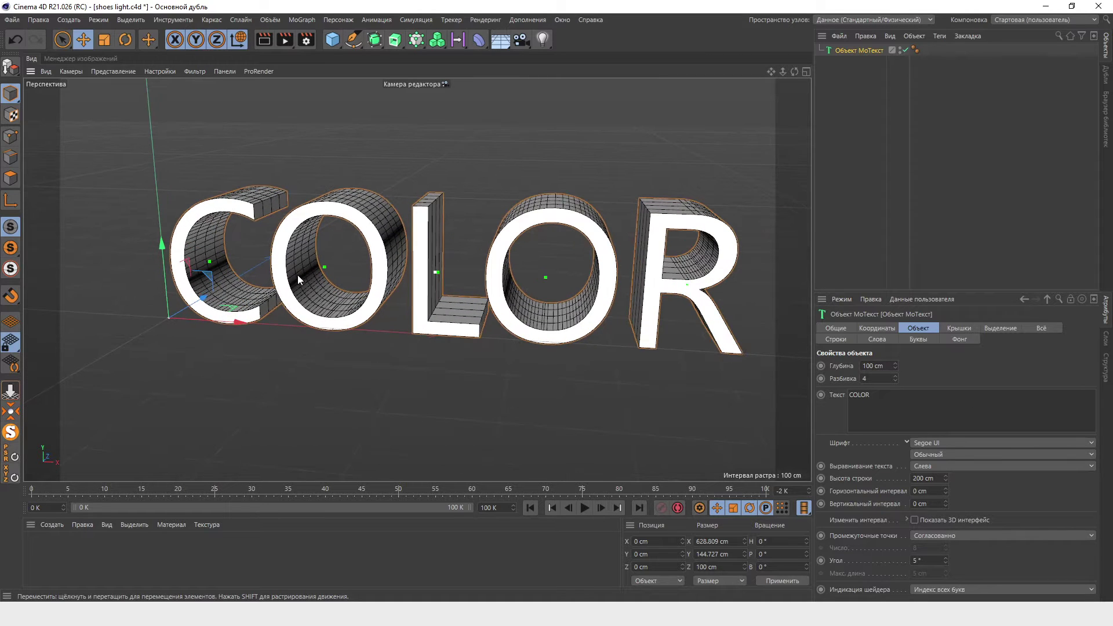
left_click(893, 399)
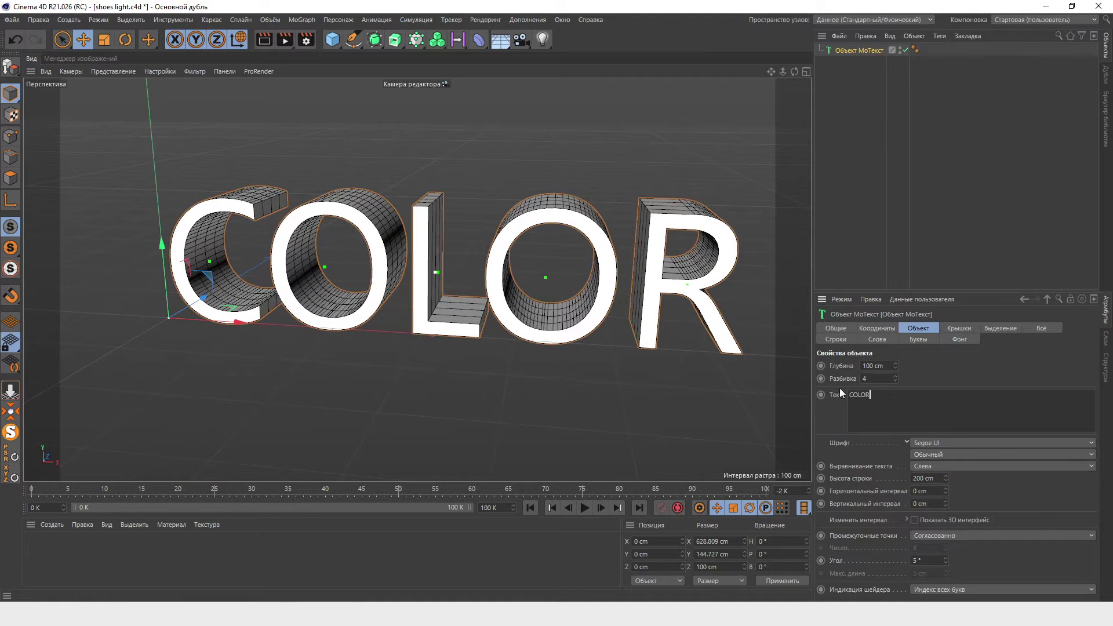
left_click_drag(895, 401, 844, 393)
key("ctrl+c")
left_click(897, 401)
key("ctrl+v")
key("ctrl+v")
key("ctrl+v")
key("ctrl+v")
left_click(872, 403)
key("ctrl+v")
key("ctrl+a")
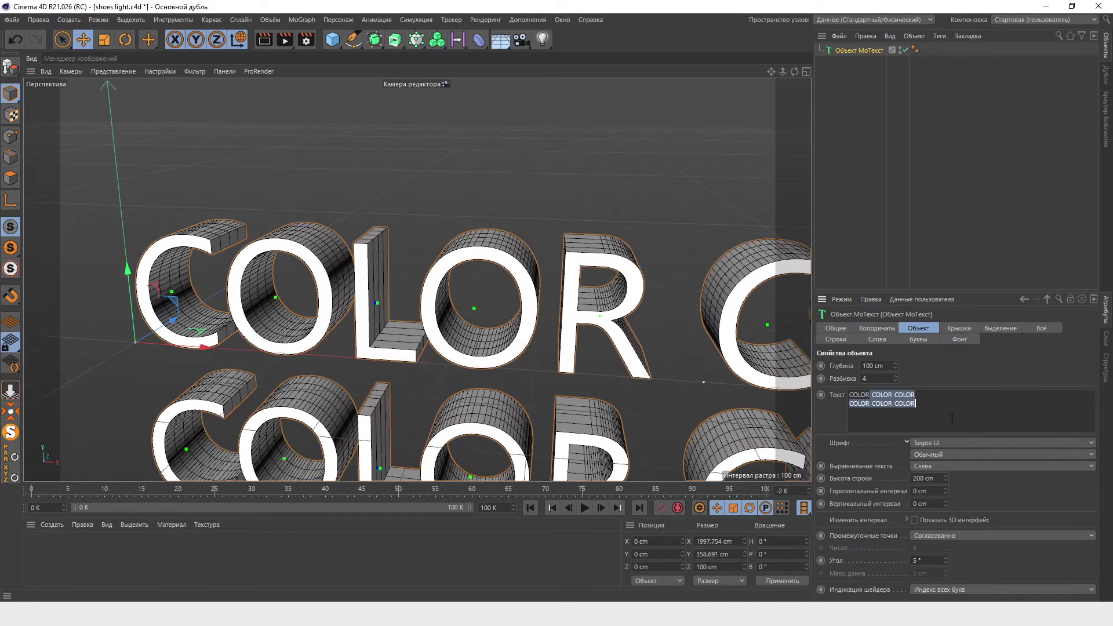
key("BackSpace")
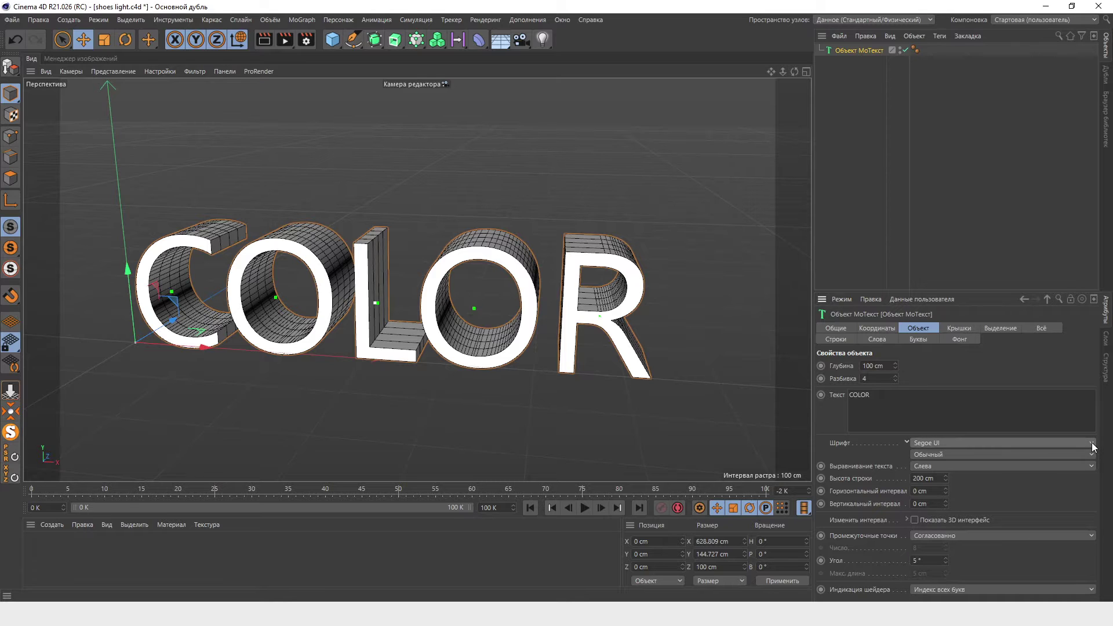
left_click(1093, 446)
Set the COLOR text font to Pragmatica ExtraBold.
scroll(1093, 446, "down", 3)
scroll(1093, 446, "up", 3)
scroll(1093, 446, "up", 2)
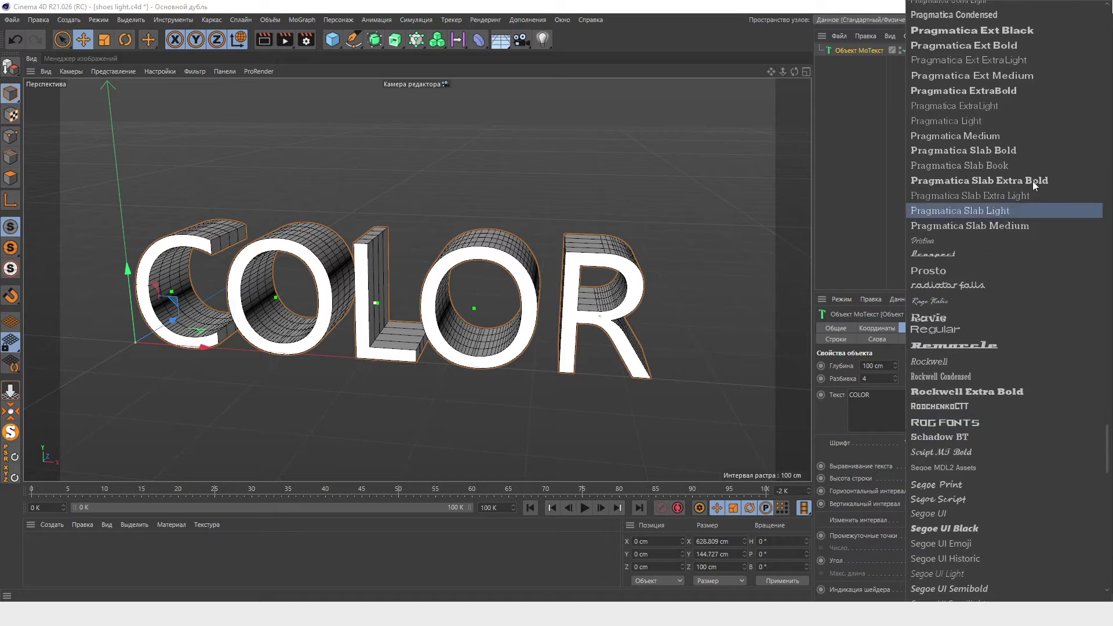
scroll(1073, 503, "up", 8)
left_click(1073, 504)
scroll(604, 321, "down", 2)
scroll(539, 342, "down", 1)
left_click_drag(491, 340, 522, 325, "alt")
scroll(522, 325, "up", 5)
Cut the text depth to 40 cm with subdivision 1, undoing a letter-spacing change.
left_click(864, 366)
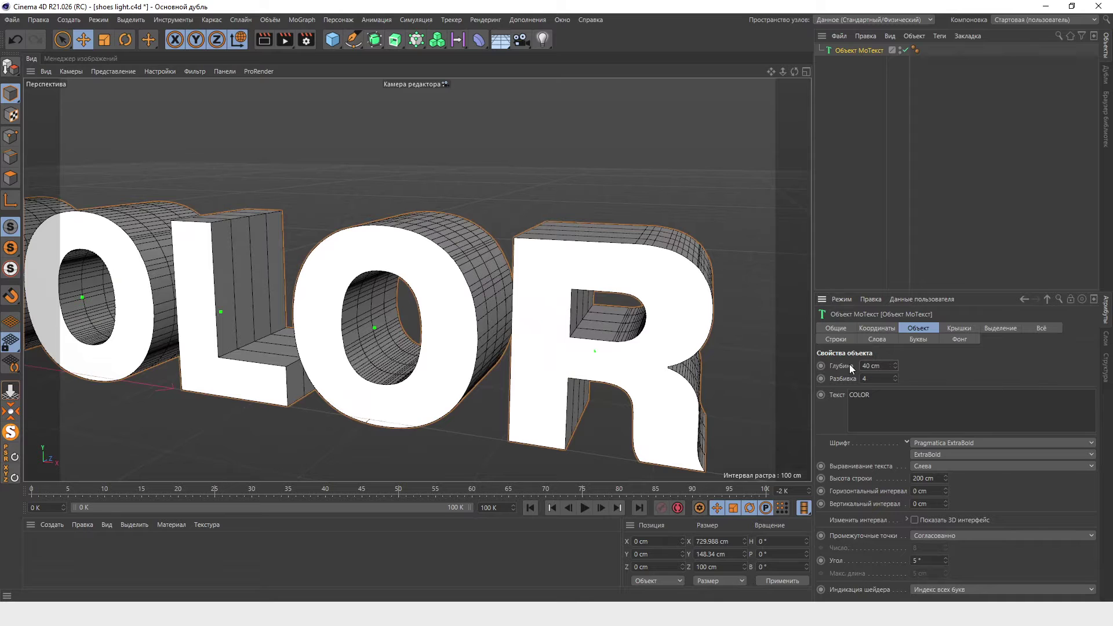
type("40")
key("Return")
left_click_drag(757, 363, 572, 354, "alt")
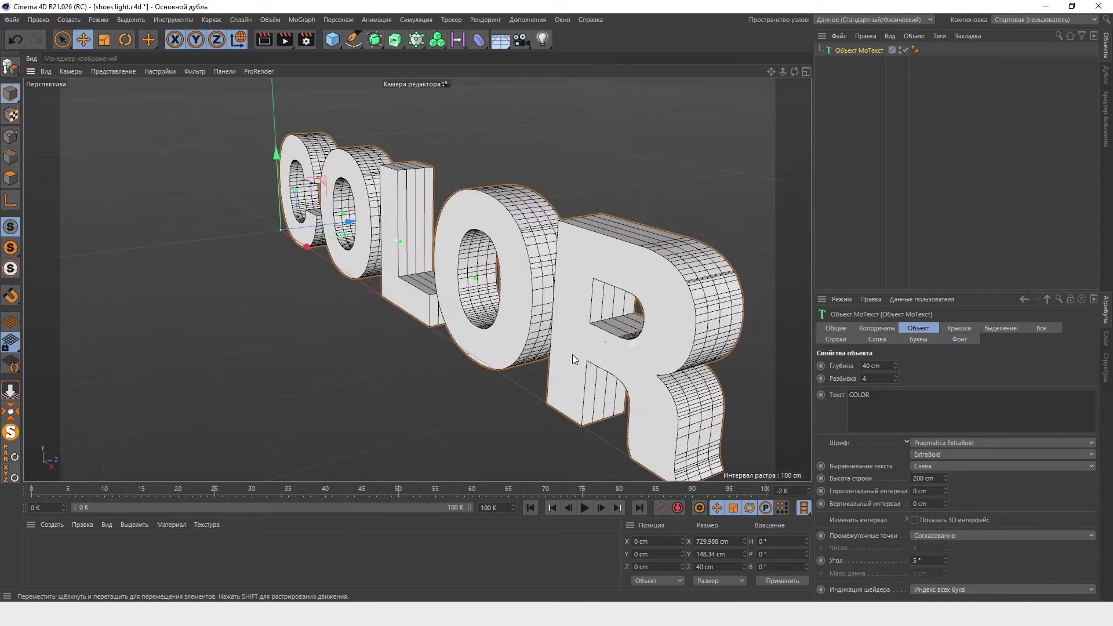
left_click(896, 380)
left_click(896, 381)
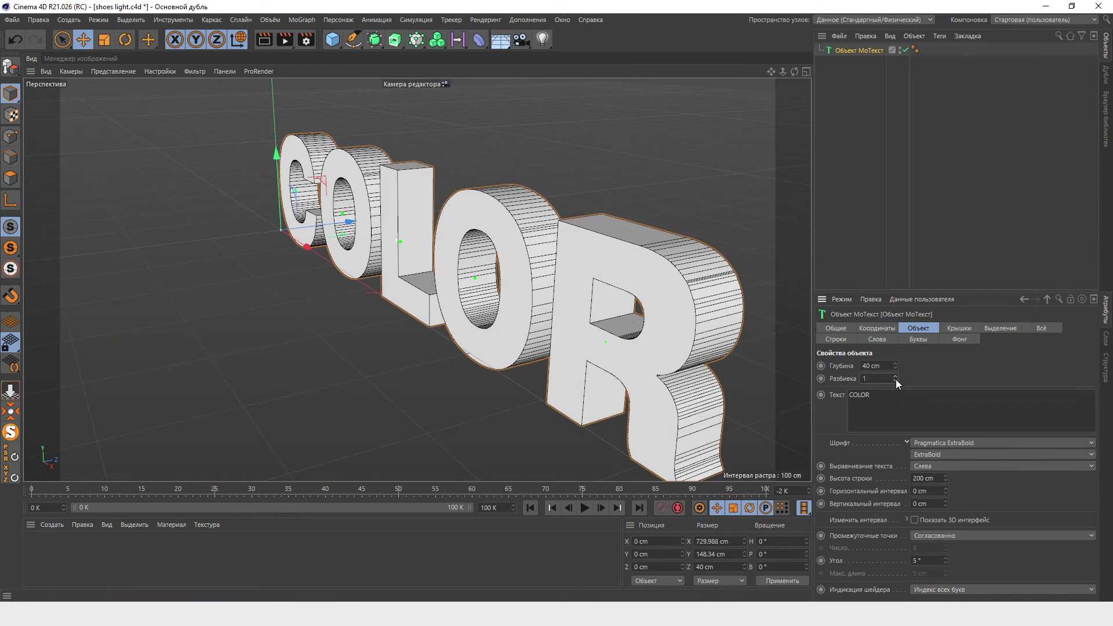
scroll(412, 287, "up", 3)
scroll(444, 281, "up", 2)
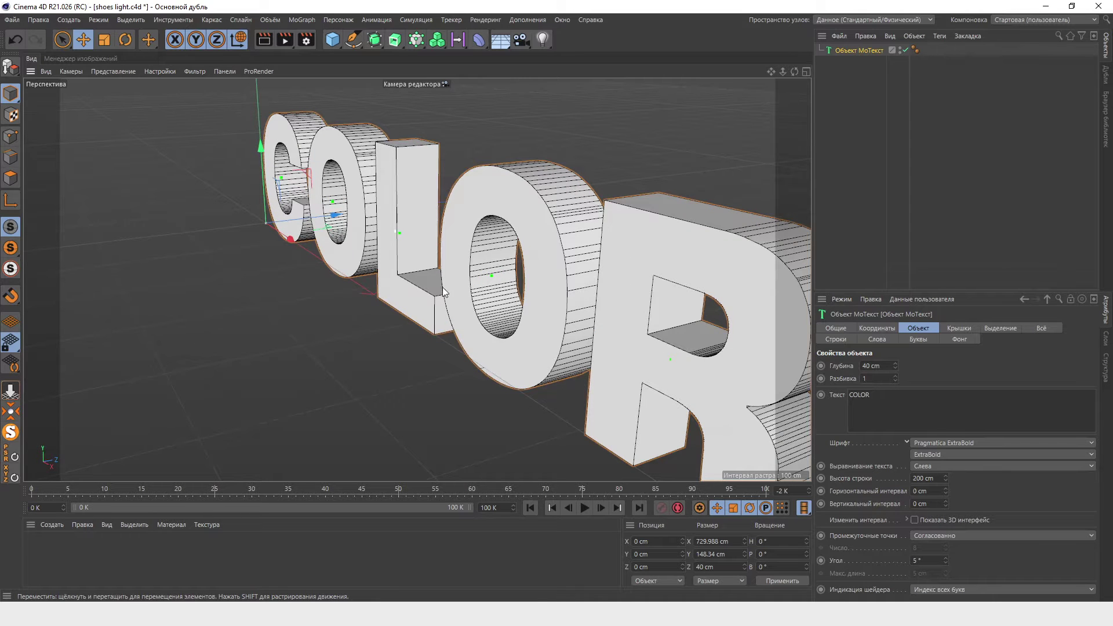
mouse_move(444, 281)
left_mouse_down("alt")
mouse_move(504, 338)
mouse_move(567, 318)
left_mouse_up("alt")
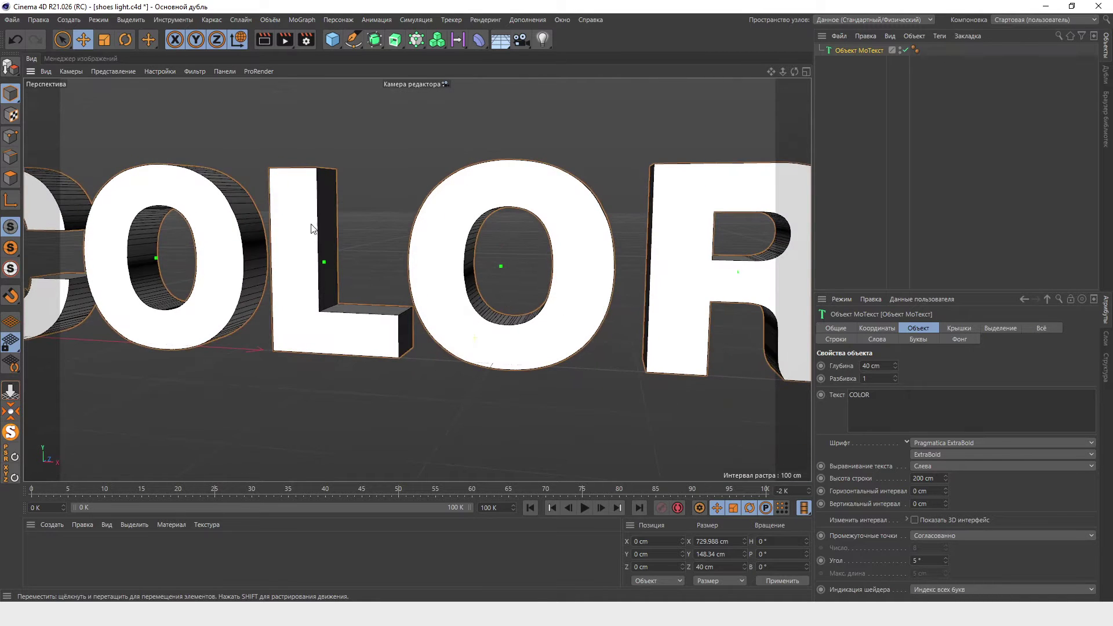
scroll(313, 238, "up", 3)
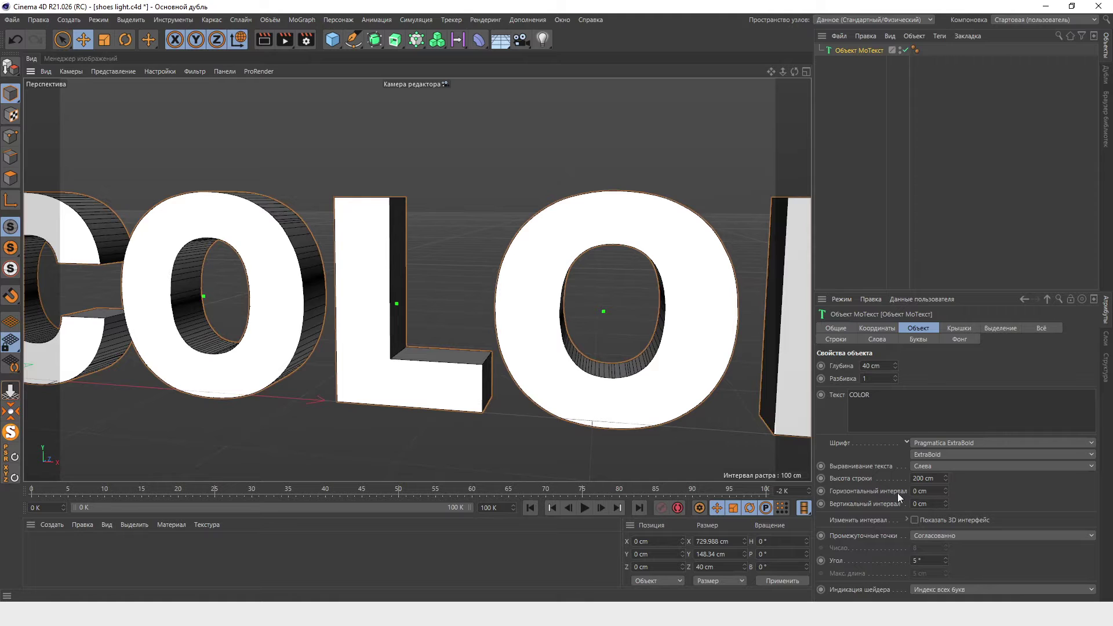
key("ctrl+shift+z")
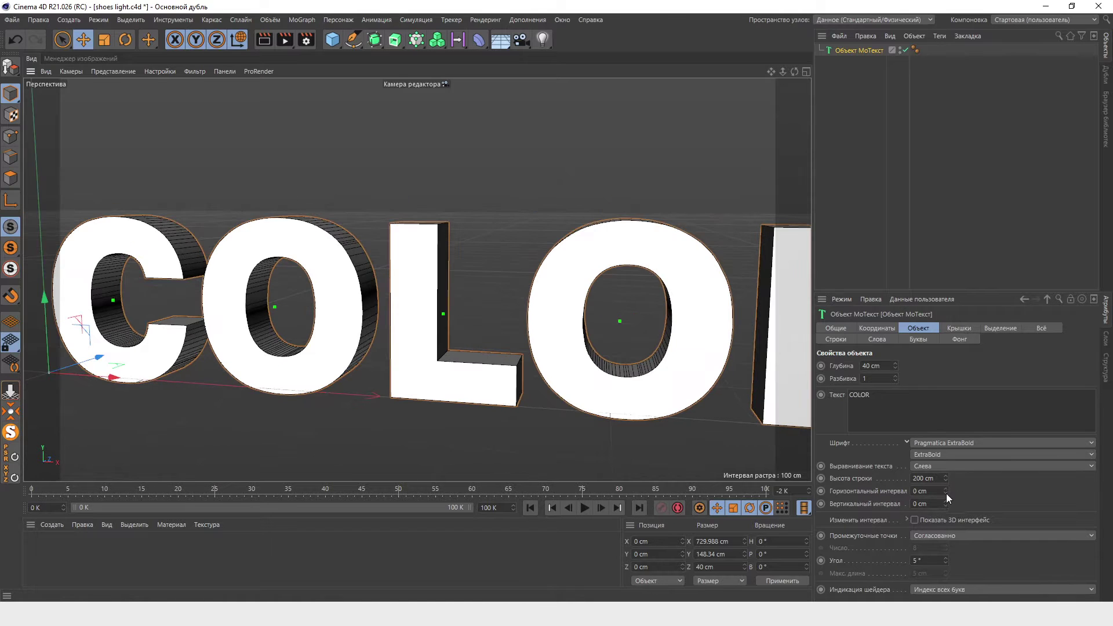
left_click_drag(947, 493, 947, 492)
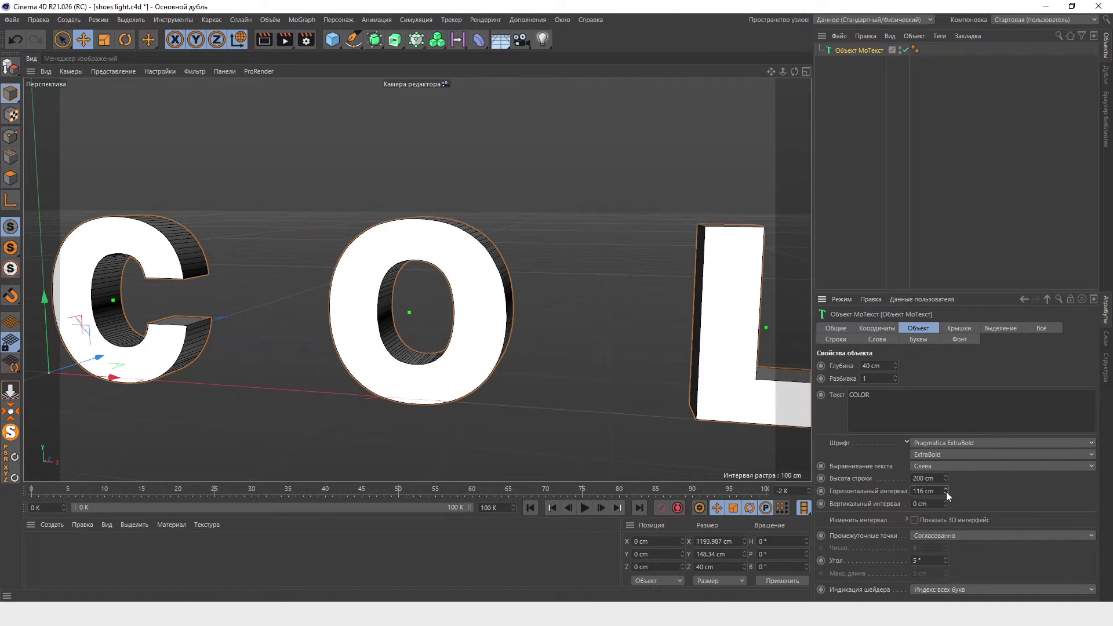
key("ctrl+z")
Set the MoText line height to 150 cm.
double_click(860, 395)
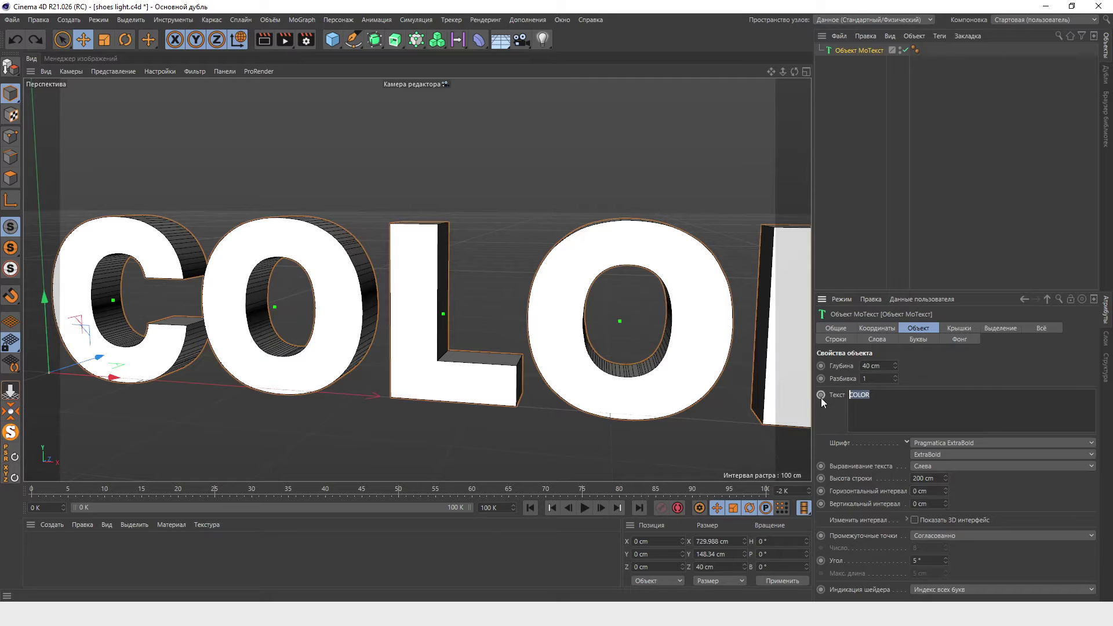
mouse_move(945, 478)
left_mouse_down()
mouse_move(946, 458)
mouse_move(945, 493)
left_mouse_up()
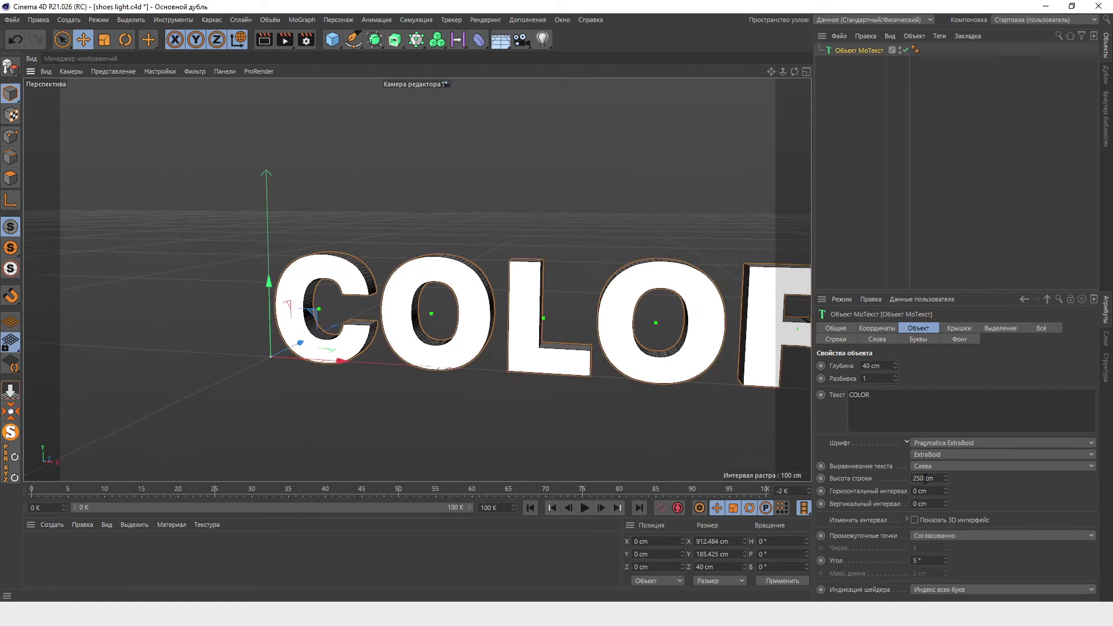
key("Delete")
type("1")
key("Return")
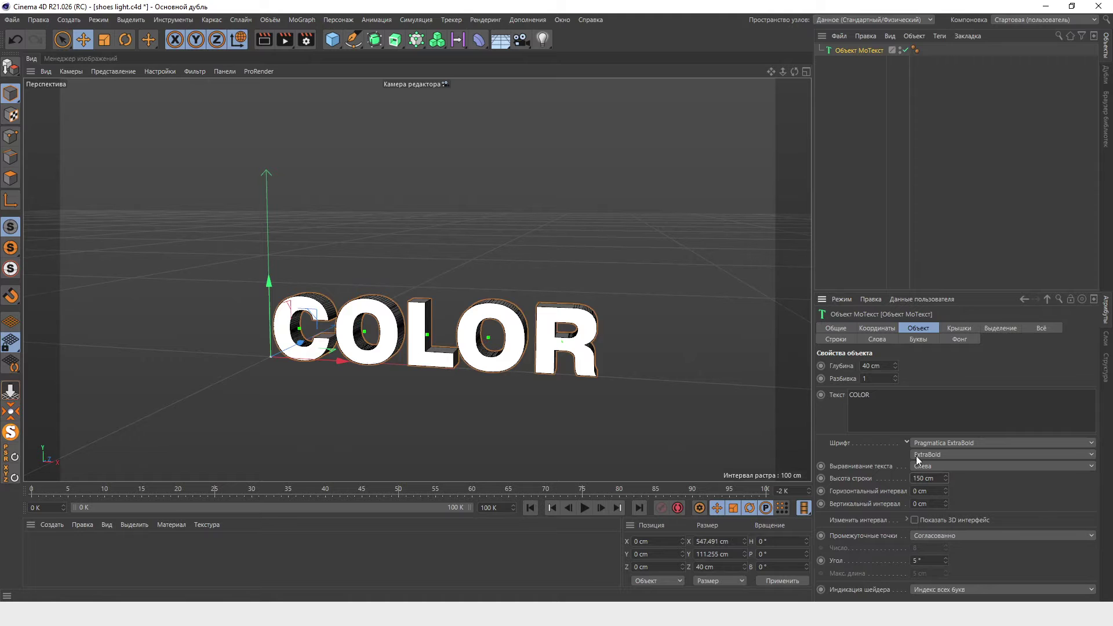
scroll(446, 308, "up", 2)
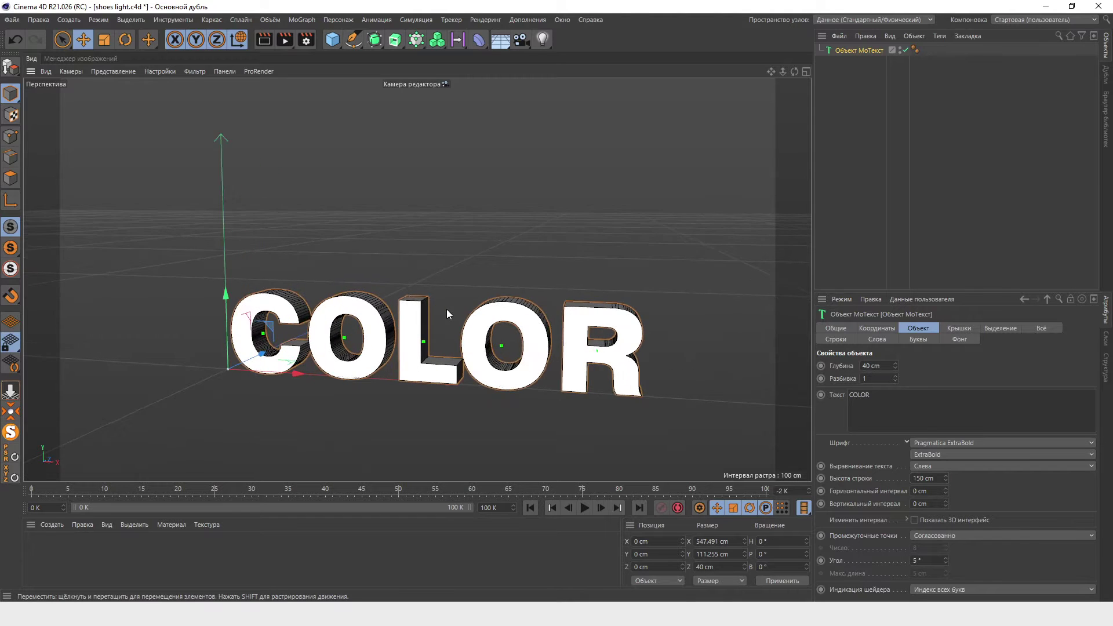
scroll(447, 308, "up", 2)
scroll(446, 308, "up", 3)
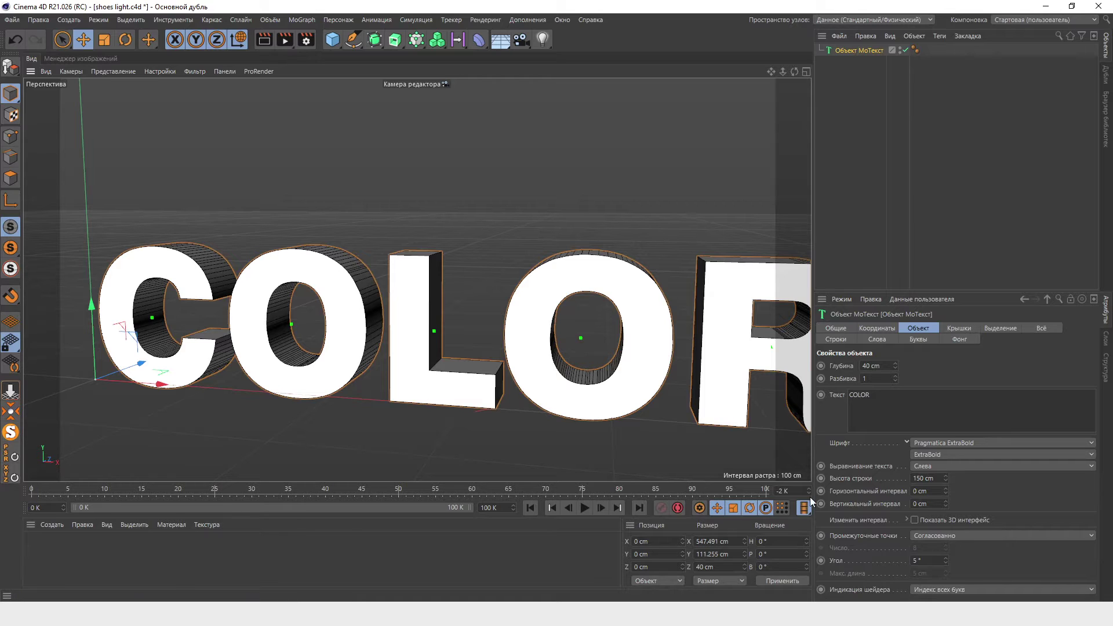
Toggle the COLOR letters' front and back caps, leaving both caps enabled.
left_click(957, 329)
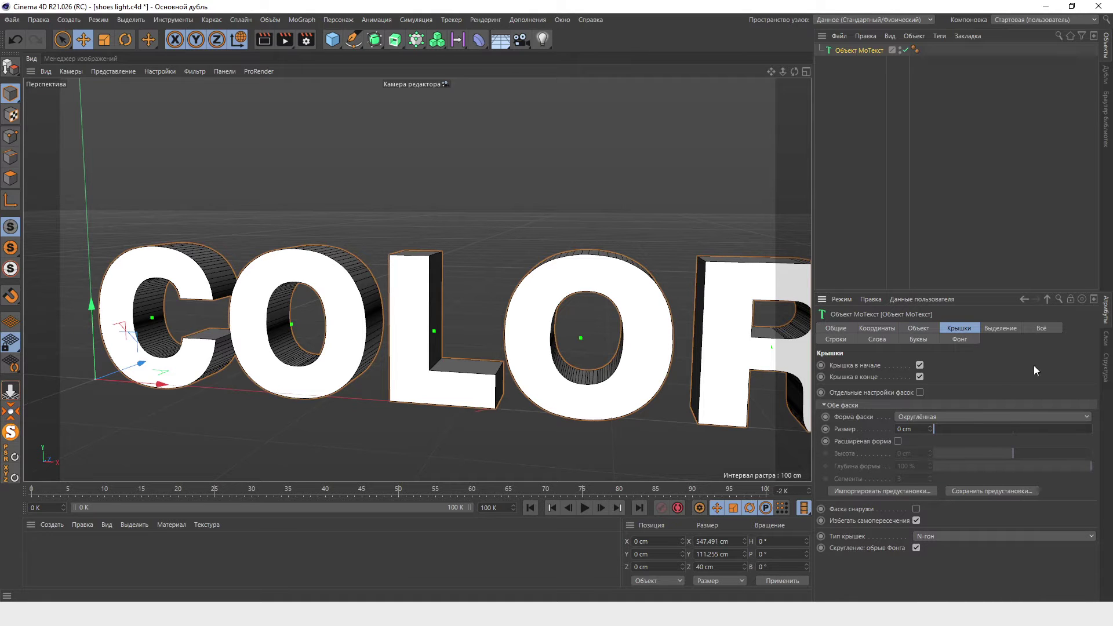
left_click(920, 365)
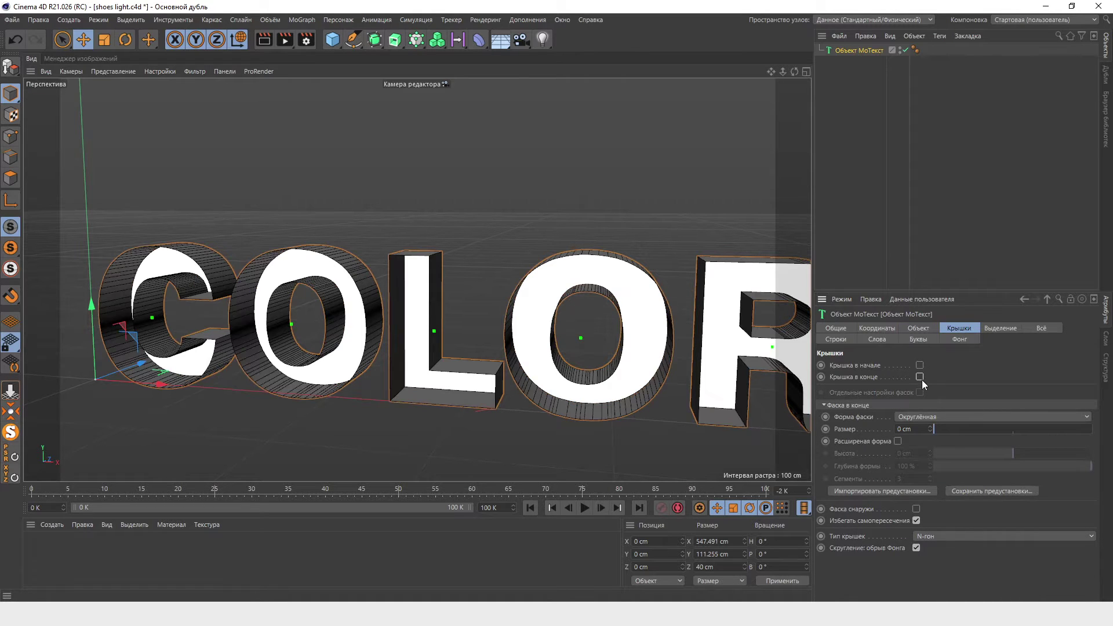
left_click(920, 377)
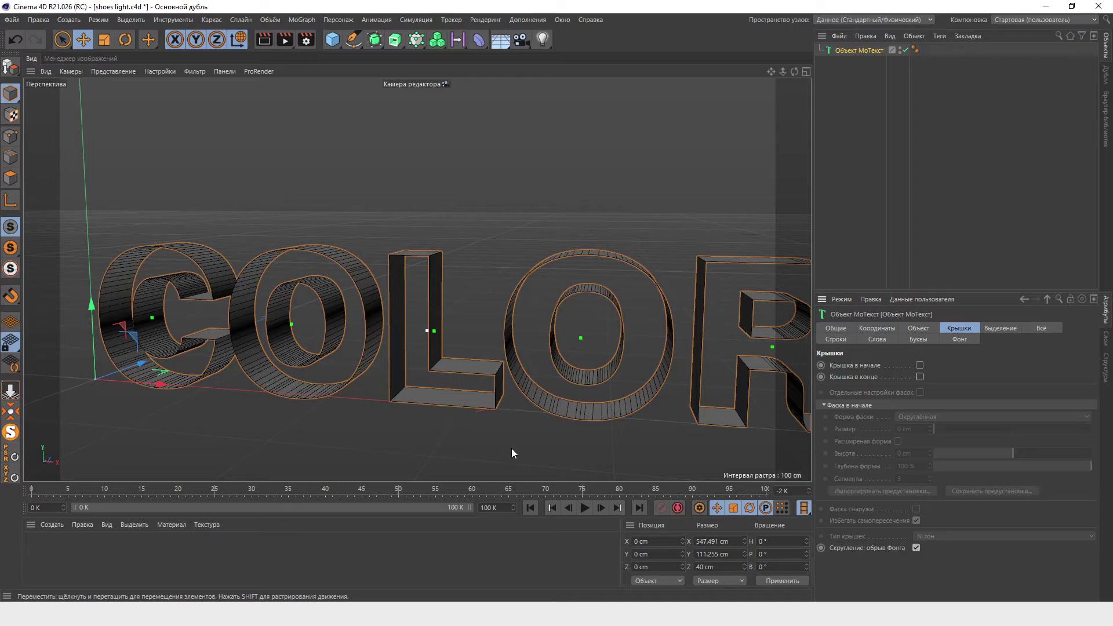
left_click(920, 365)
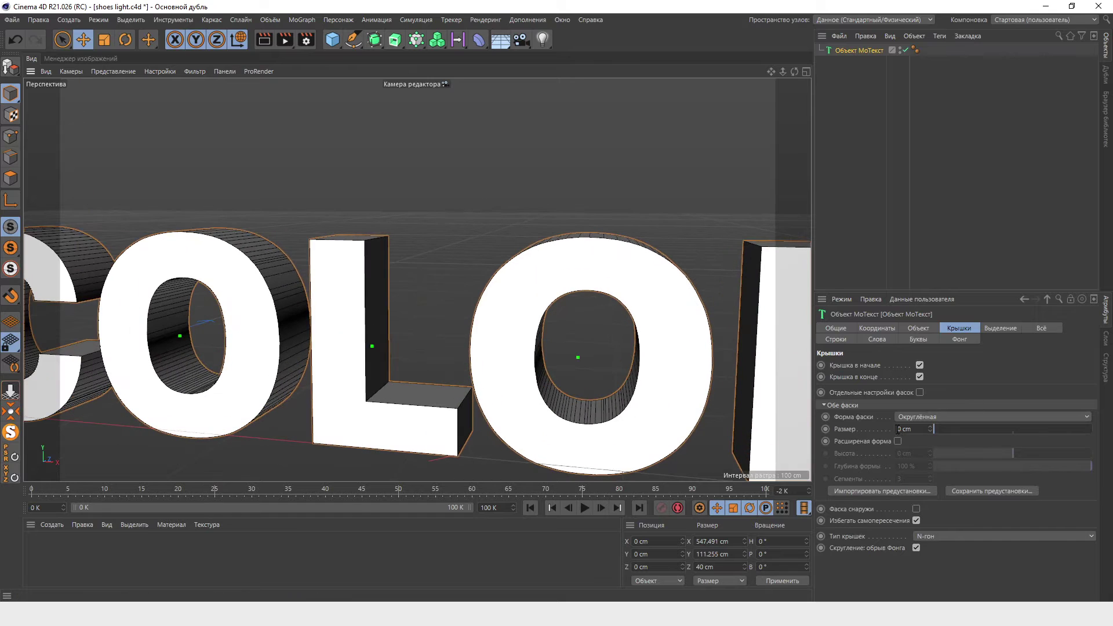
Bevel the letters with 1 cm Size and 4 Segments, then turn off MagicSolo.
double_click(899, 429)
type("1")
key("Return")
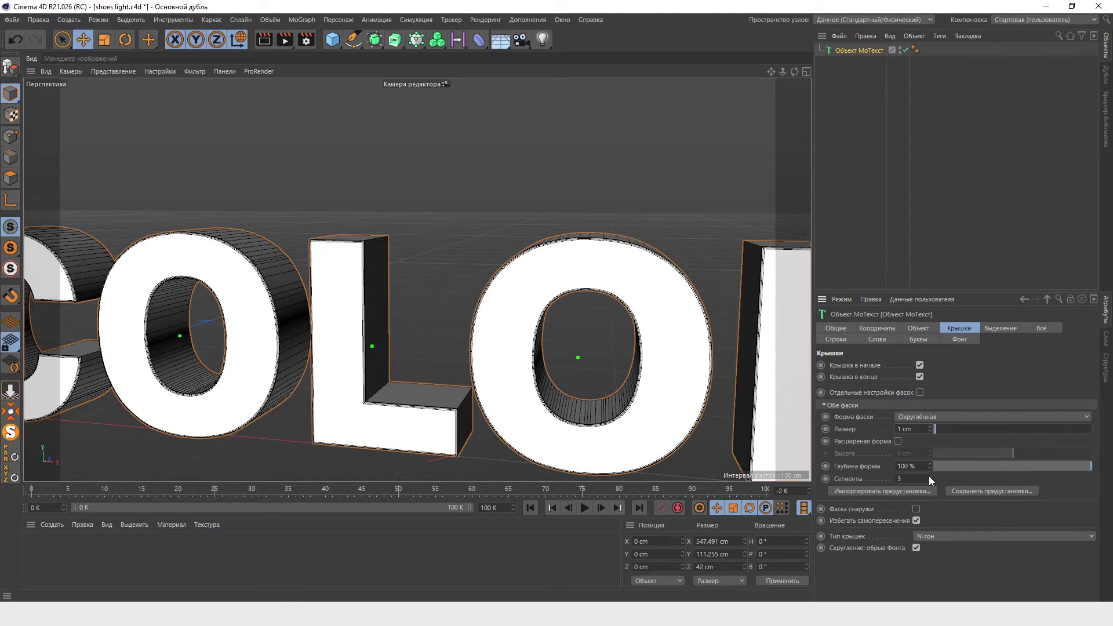
scroll(638, 249, "up", 3)
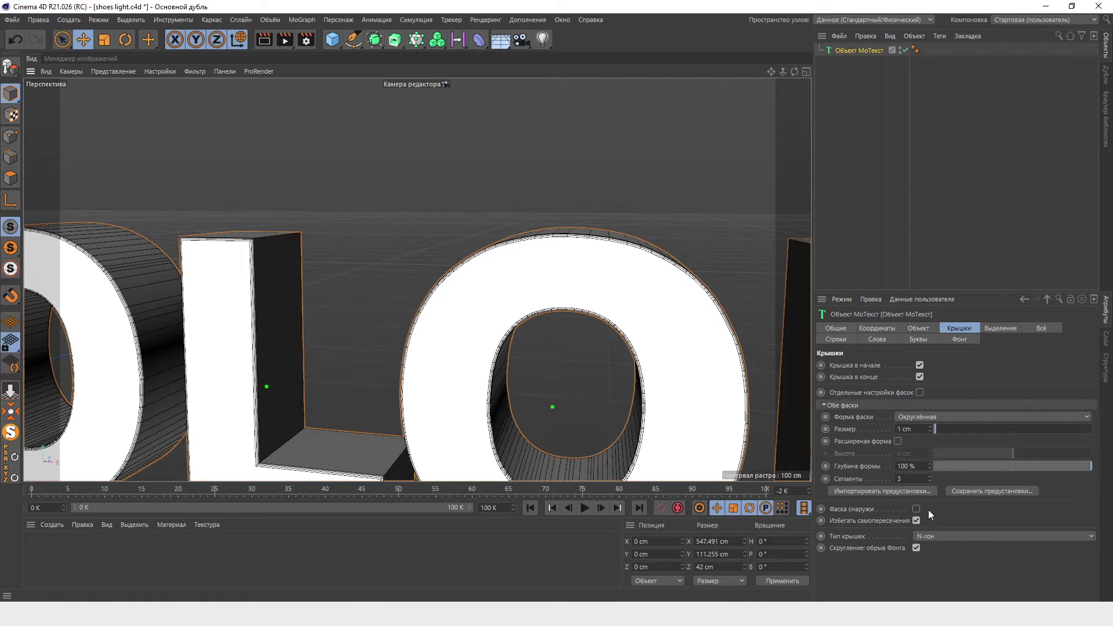
left_click(931, 476)
scroll(656, 308, "down", 3)
scroll(490, 337, "down", 2)
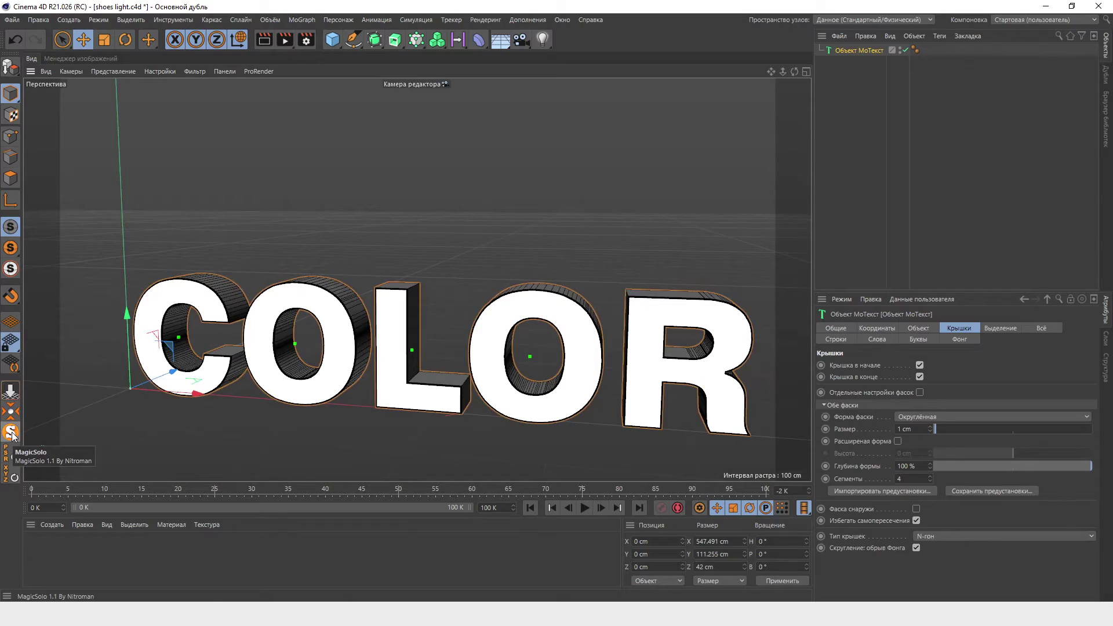
left_click(11, 432)
scroll(638, 430, "down", 3)
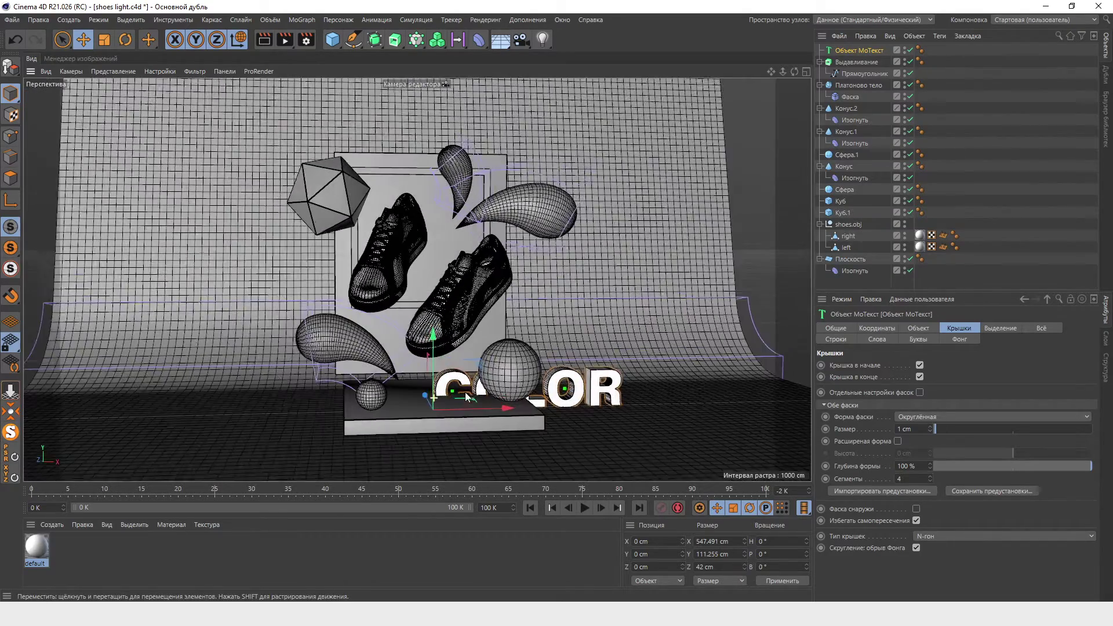
Move the COLOR text up into the scene and shift it to the left.
left_click_drag(465, 392, 464, 211)
scroll(620, 297, "up", 2)
scroll(525, 296, "up", 3)
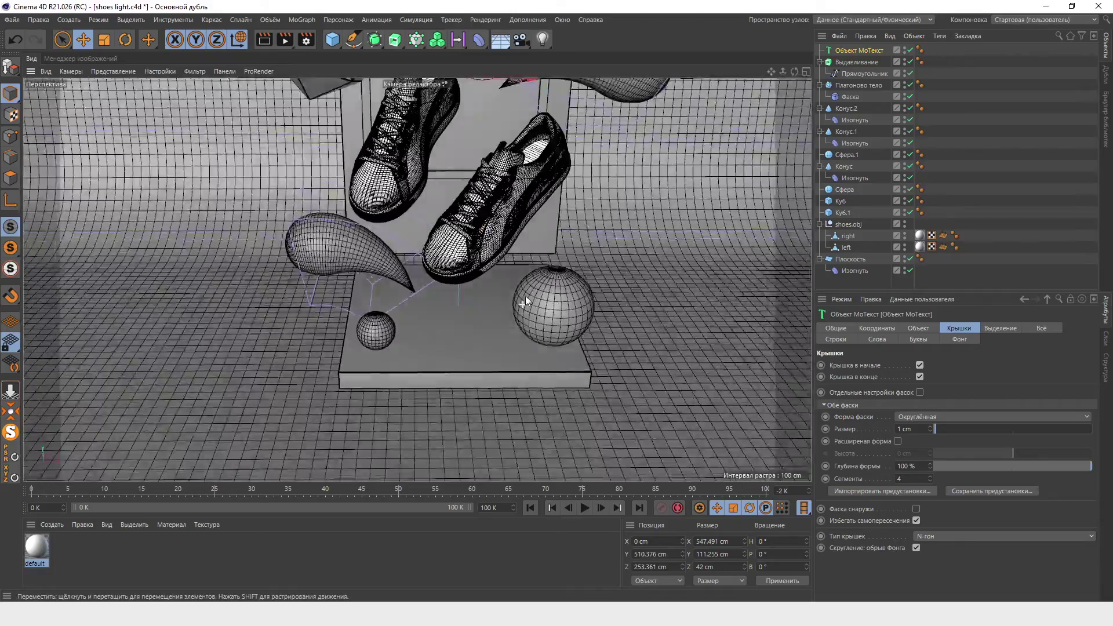
scroll(525, 296, "down", 5)
scroll(533, 245, "down", 3)
scroll(477, 271, "down", 2)
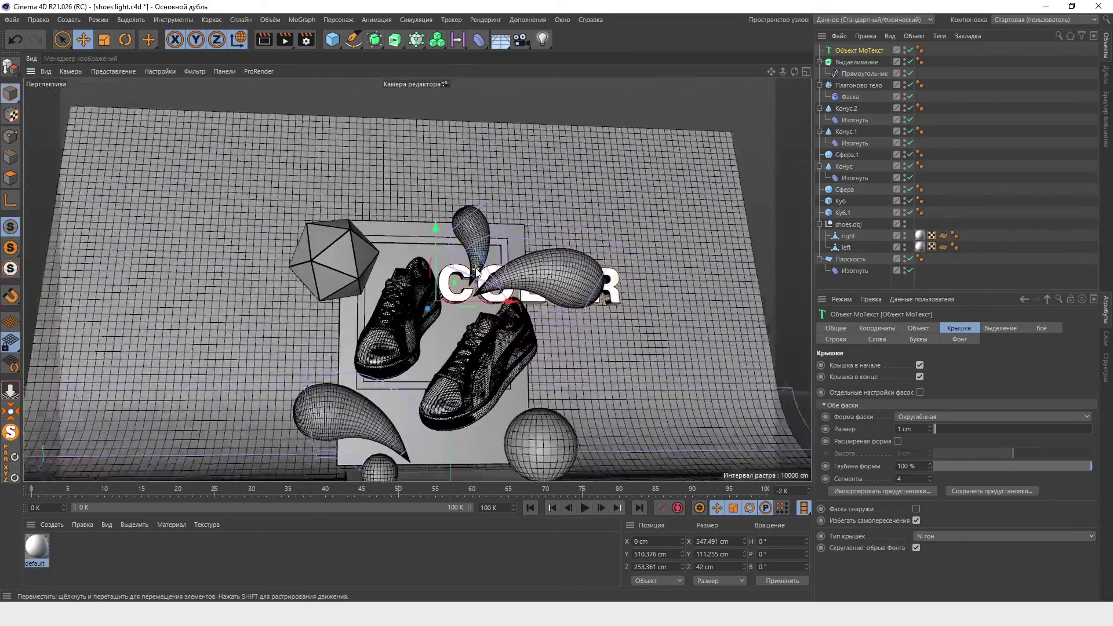
scroll(477, 273, "up", 2)
scroll(462, 318, "up", 2)
scroll(462, 317, "up", 1)
mouse_move(503, 305)
left_mouse_down()
mouse_move(481, 301)
mouse_move(388, 335)
left_mouse_up()
scroll(389, 335, "down", 1)
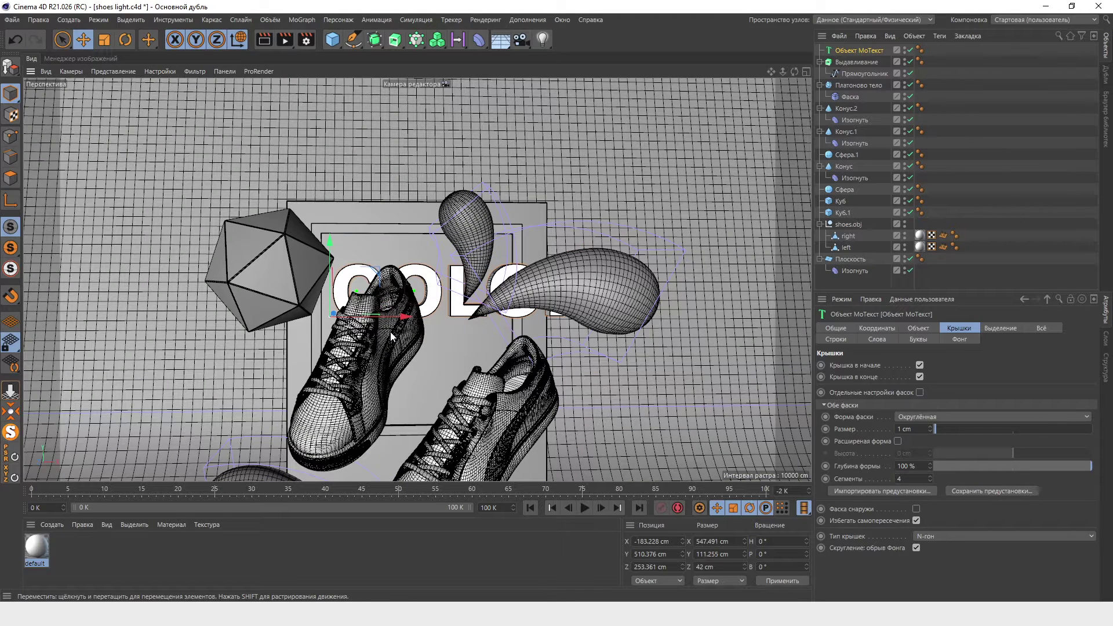
Scale the COLOR text to about two thirds and raise it above the shoes in front view.
key("t")
mouse_move(600, 229)
left_mouse_down()
mouse_move(437, 266)
mouse_move(343, 239)
left_mouse_up()
middle_click(578, 194)
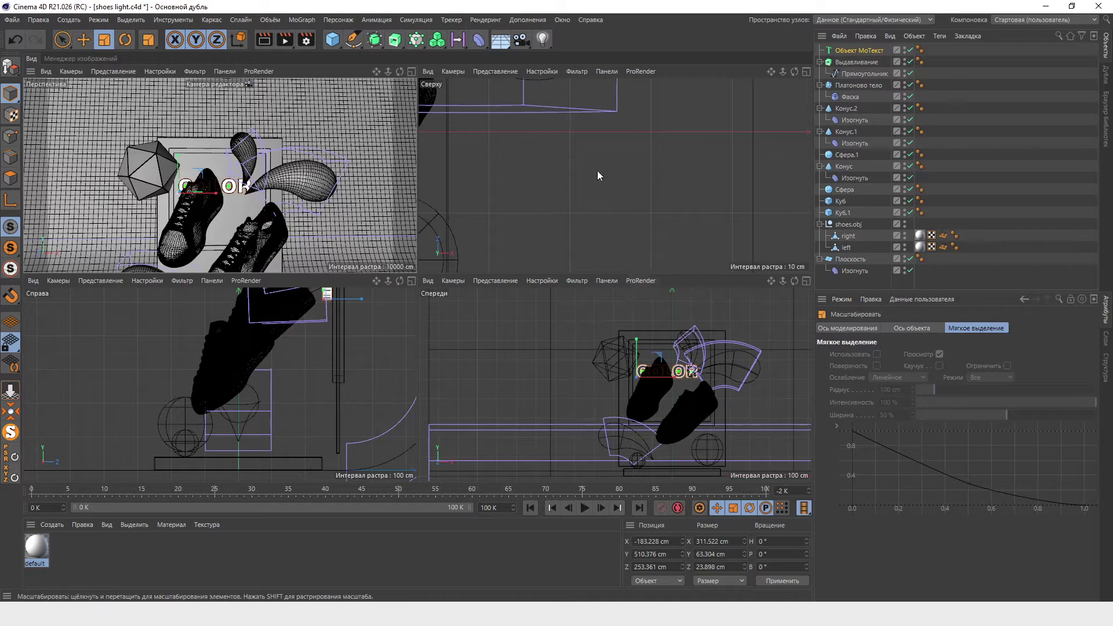
middle_click(655, 359)
scroll(580, 290, "up", 2)
scroll(537, 238, "up", 2)
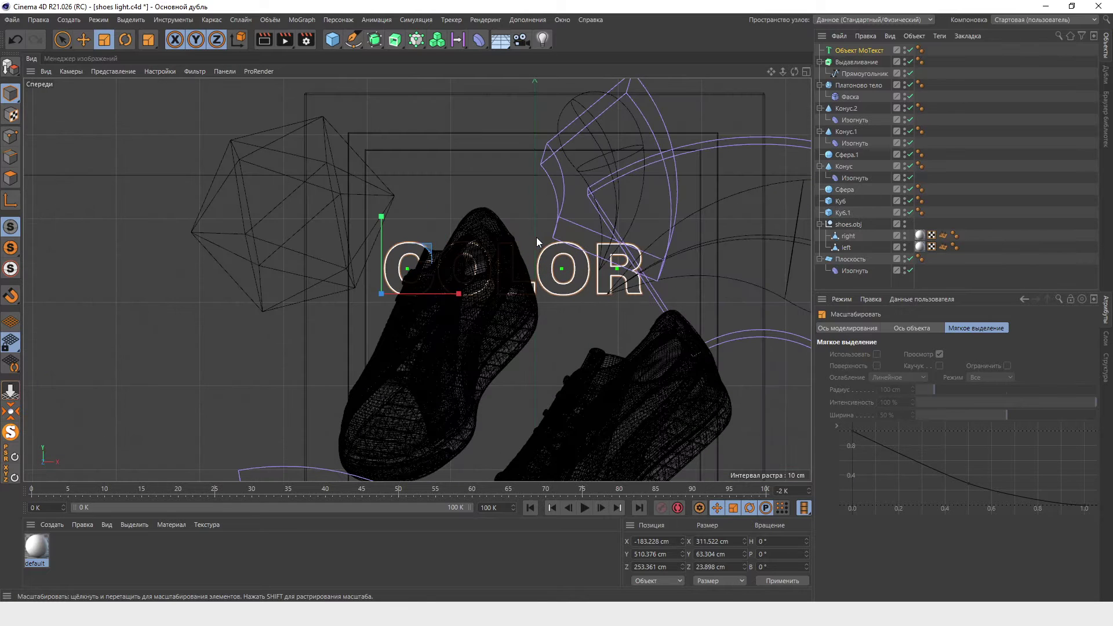
key("e")
left_click_drag(383, 221, 402, 145)
mouse_move(399, 147)
left_mouse_down()
mouse_move(625, 159)
mouse_move(614, 134)
mouse_move(391, 148)
mouse_move(386, 137)
left_mouse_up()
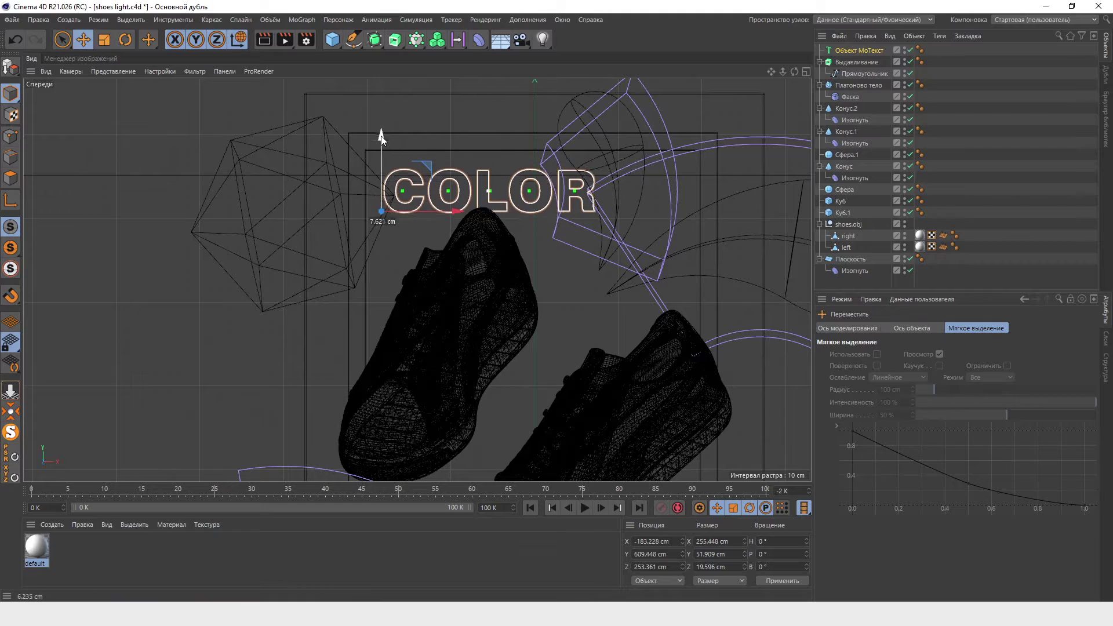
middle_click(306, 305)
middle_click(296, 186)
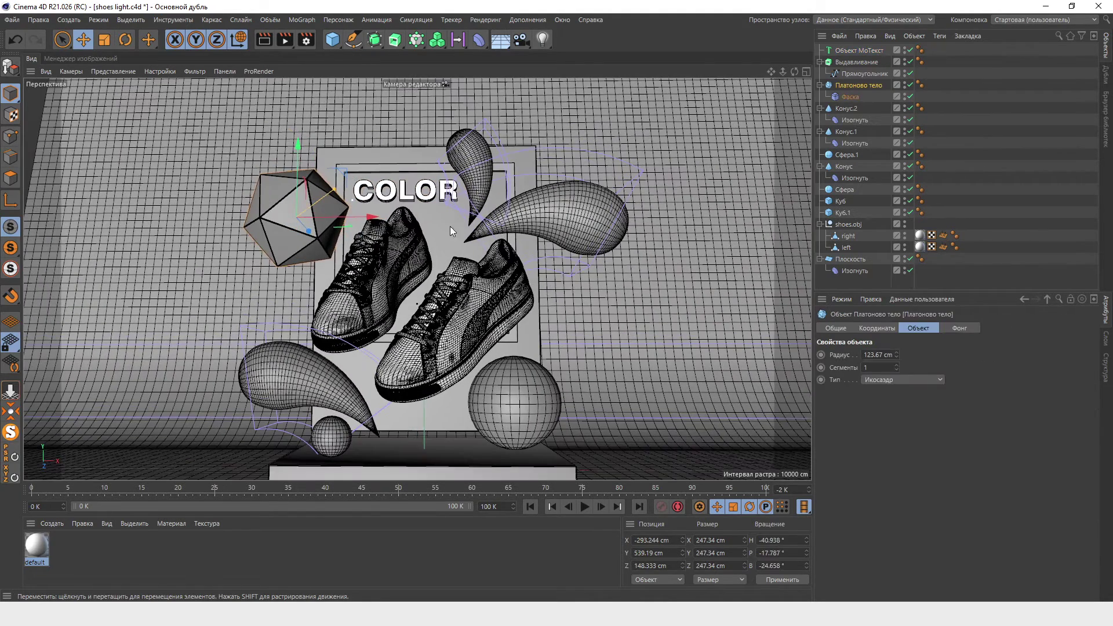
Nudge the right teardrop (Конус.1) and lower the right shoe slightly along Y.
left_click(522, 227)
left_click_drag(546, 135, 548, 128)
left_click(562, 400)
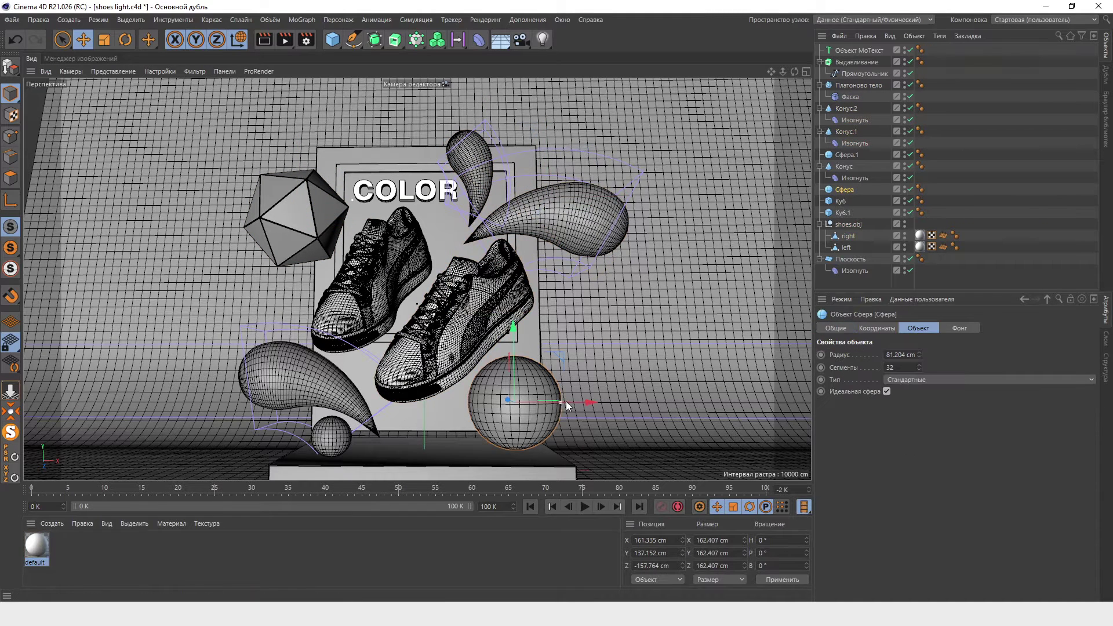
left_click(514, 326)
left_click_drag(450, 241, 538, 347)
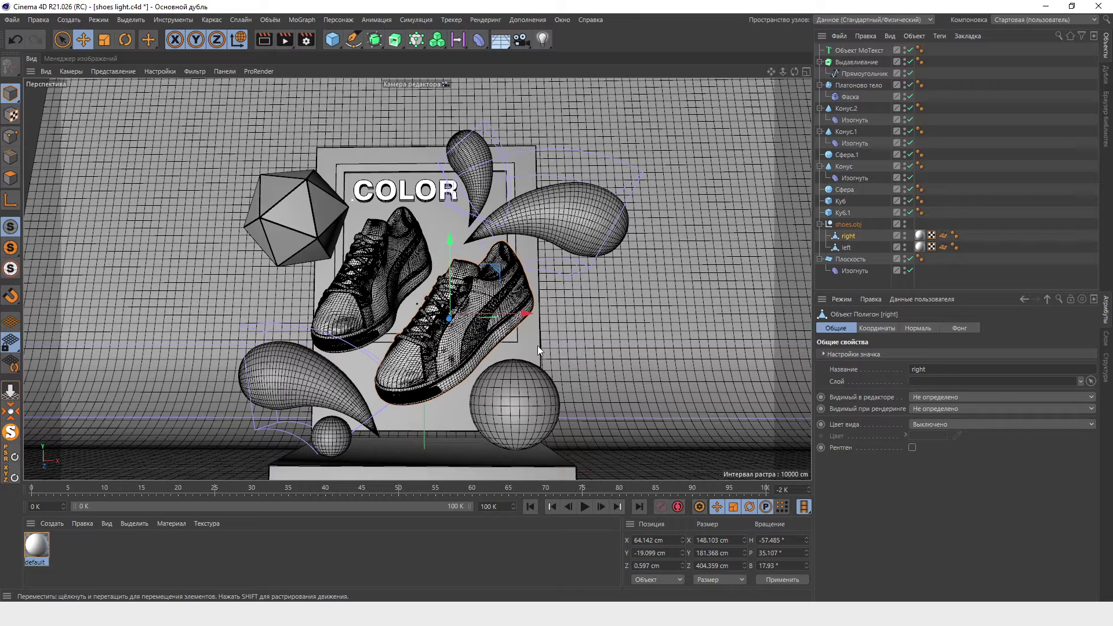
Raise the MoText, Extrude and Cube.1 group higher along Y.
left_click(406, 197)
left_click(407, 151, "shift")
left_click_drag(389, 174, 387, 168)
Try shifting the COLOR text in depth in side view, then undo it.
middle_click(359, 261)
middle_click(329, 357)
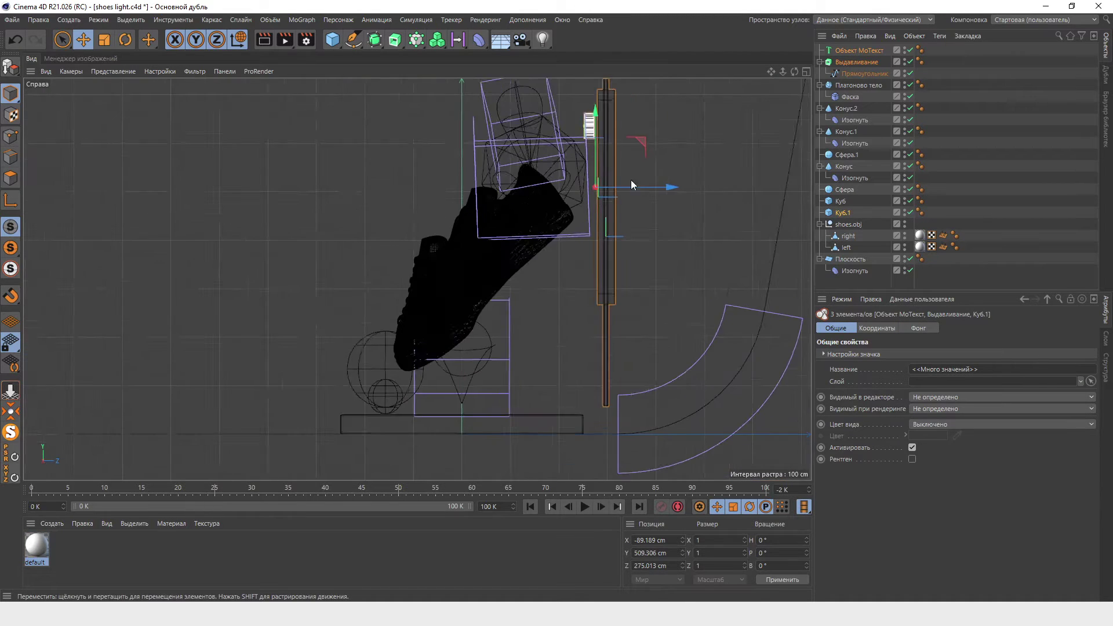
left_click(548, 174)
left_click_drag(618, 192, 629, 194)
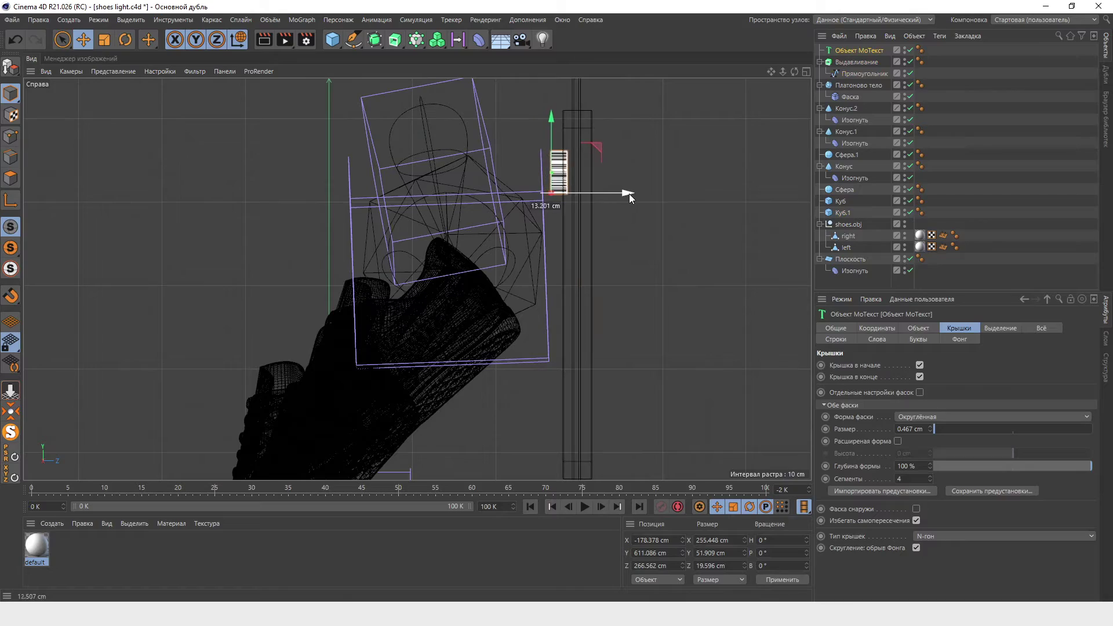
scroll(579, 139, "up", 2)
scroll(579, 139, "up", 3)
scroll(606, 303, "down", 4)
scroll(589, 258, "up", 3)
key("ctrl+z")
key("ctrl+z")
middle_click(336, 258)
middle_click(192, 158)
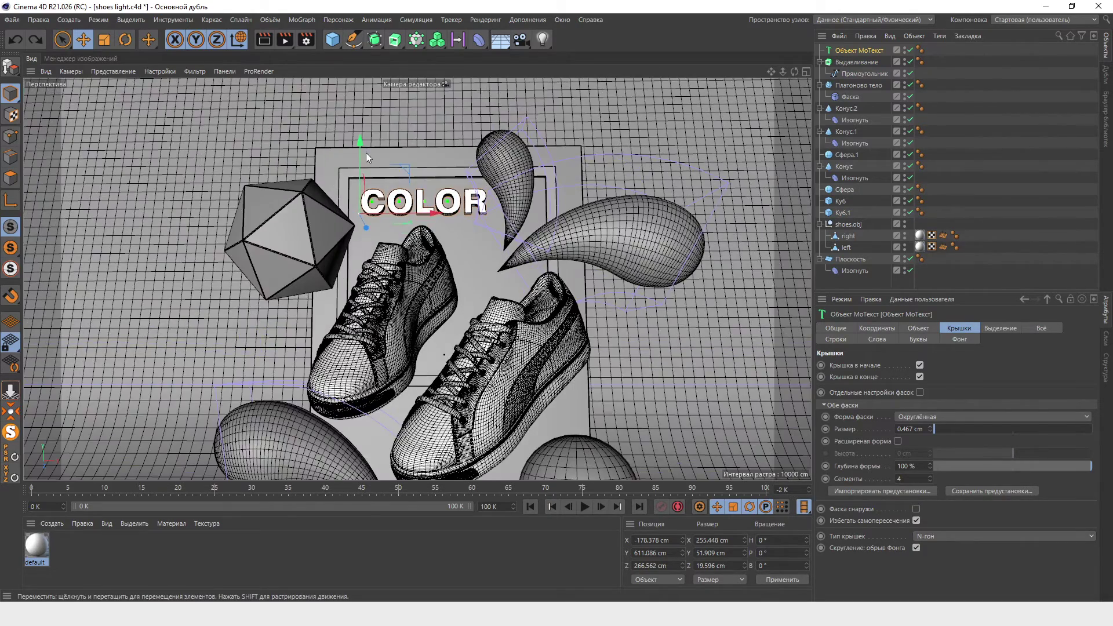
scroll(547, 454, "up", 2)
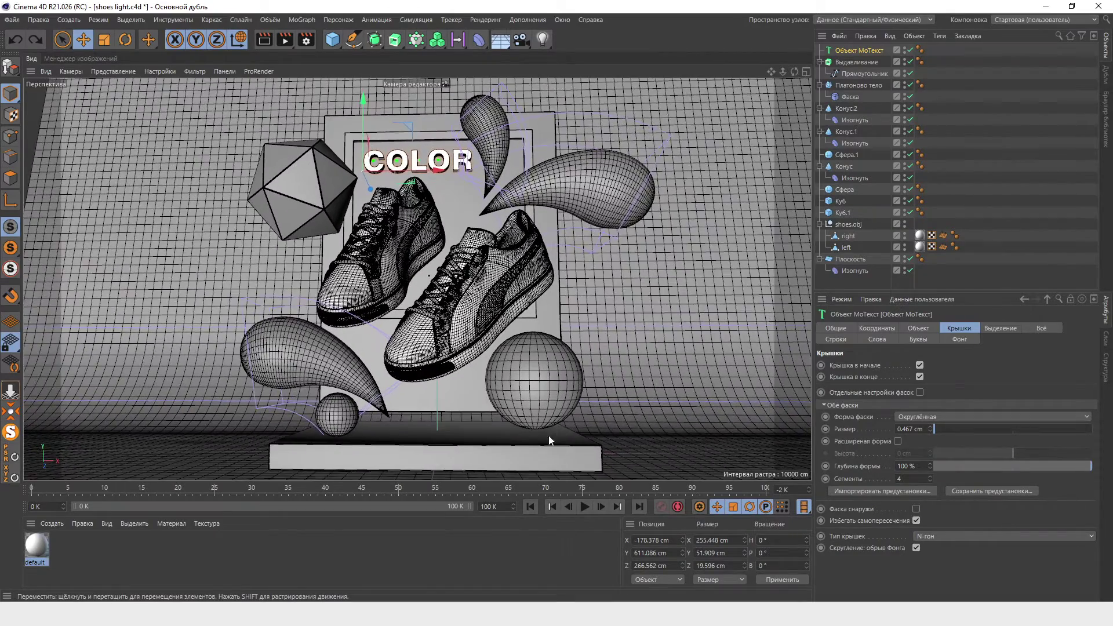
scroll(544, 447, "up", 1)
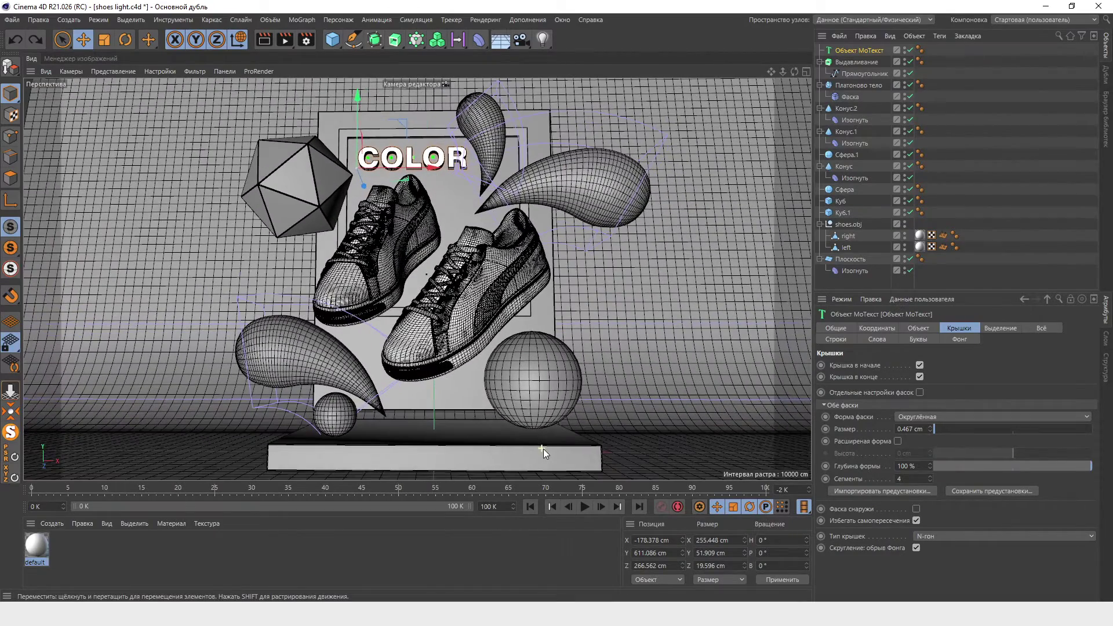
Render the scene to the Picture Viewer to check the result.
left_click(285, 41)
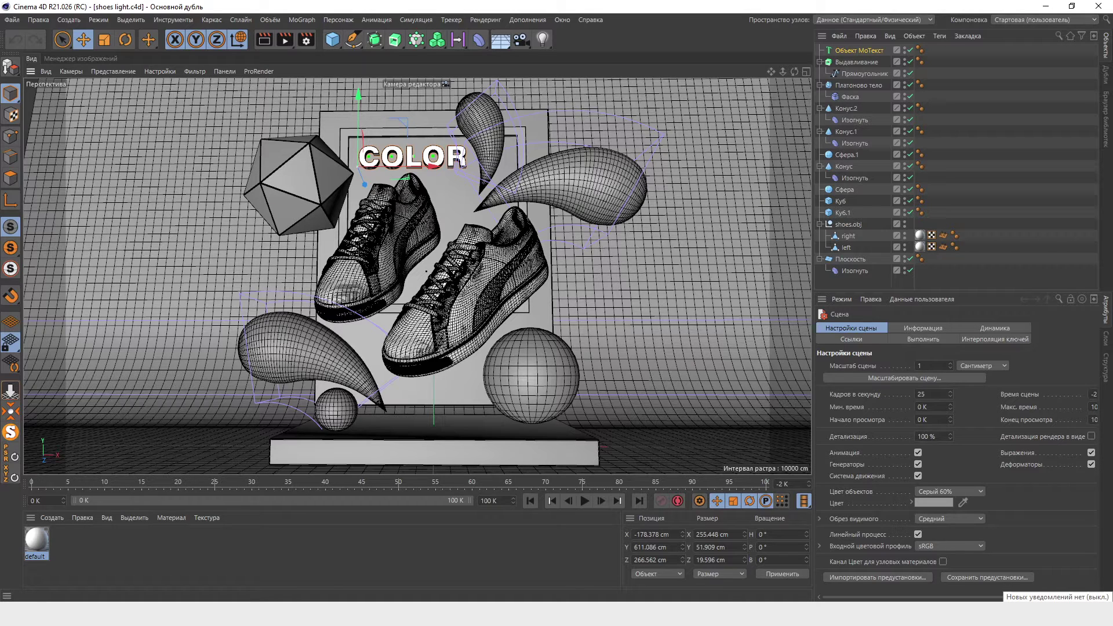
left_click(840, 302)
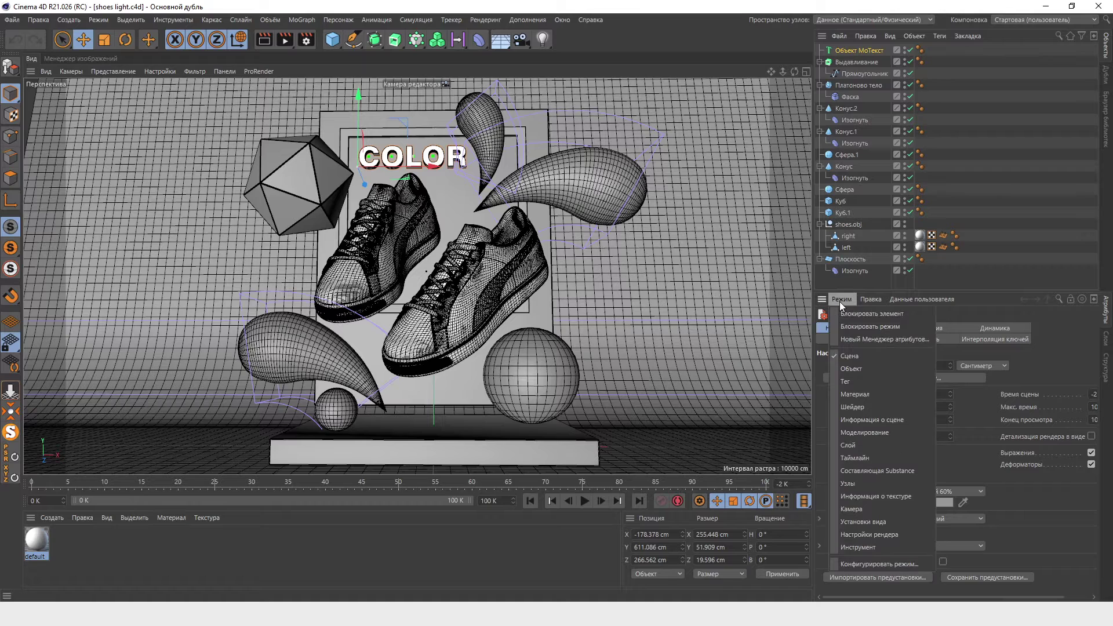
left_click(859, 356)
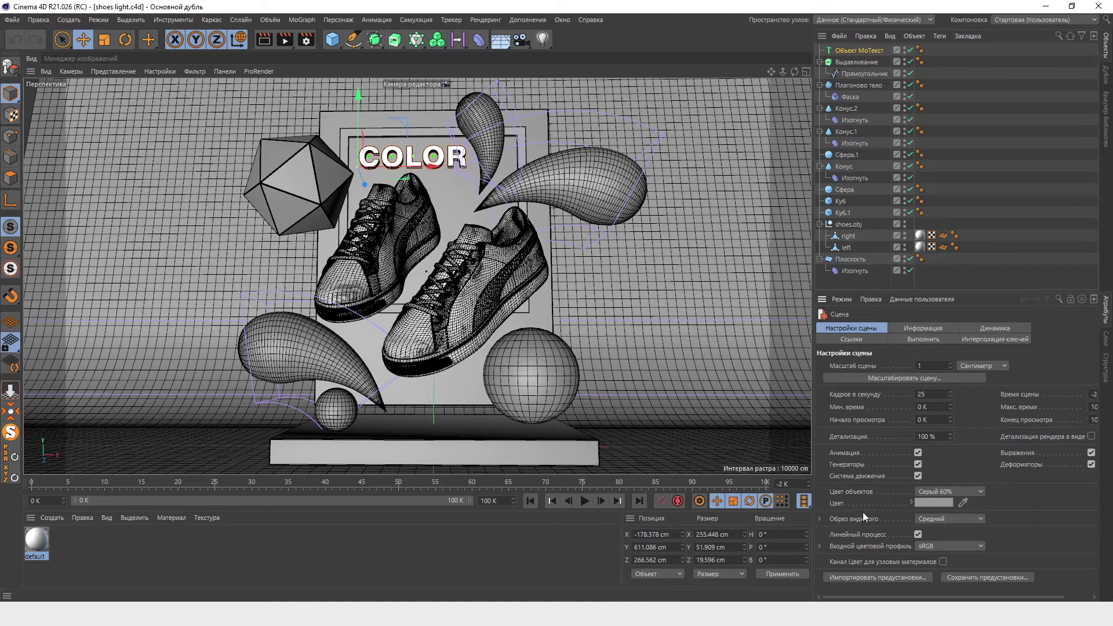
Change the custom default object colour from 60% grey to pure white (V 100%).
left_click(926, 504)
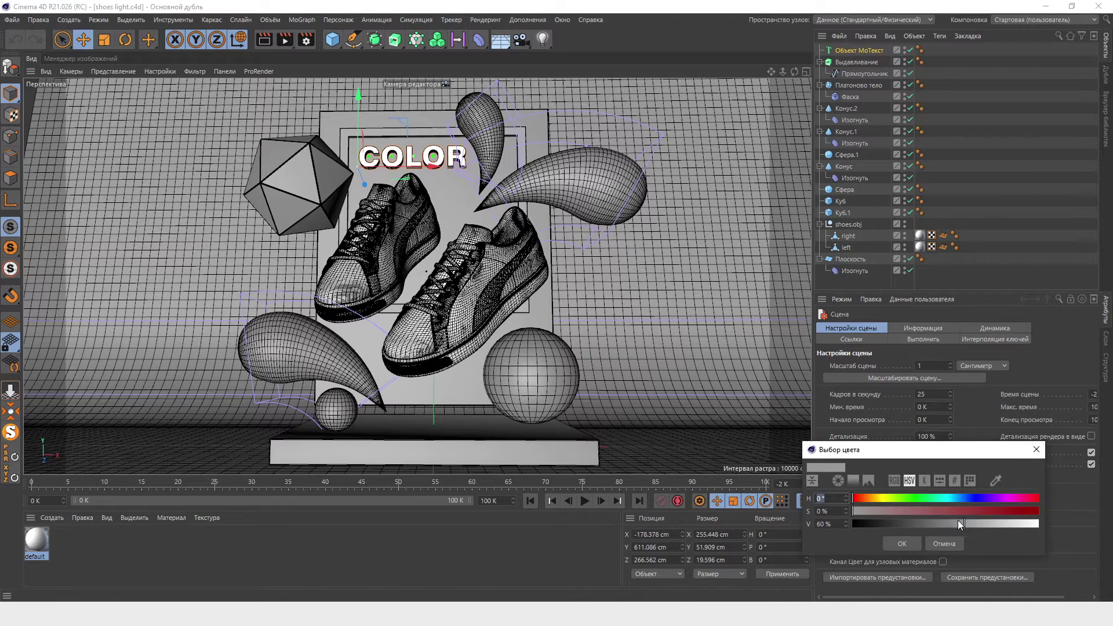
left_click_drag(964, 523, 1087, 528)
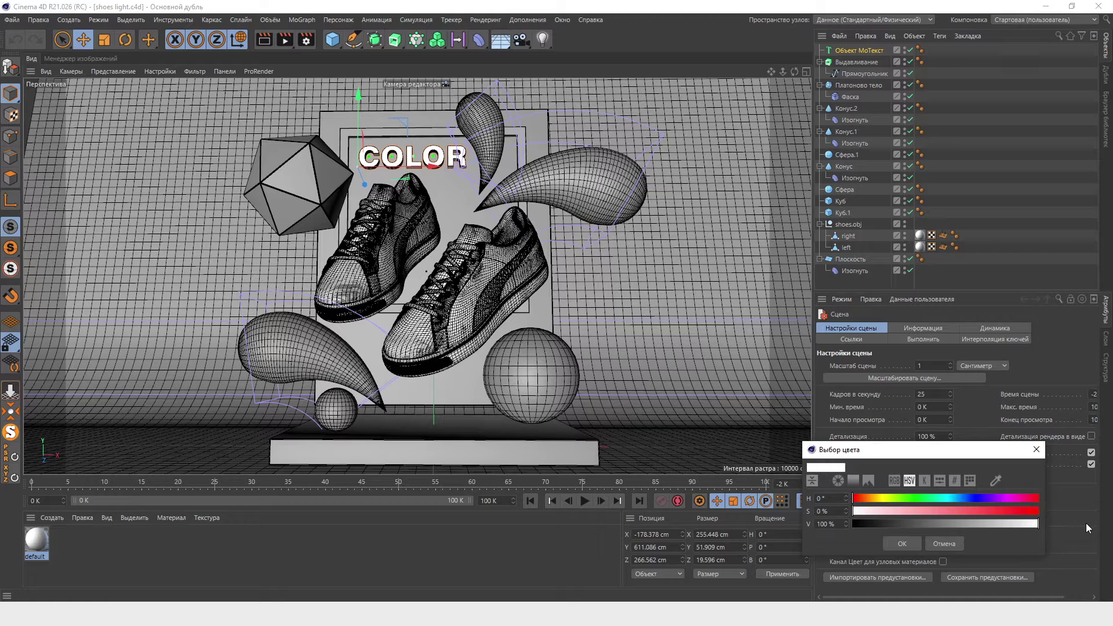
left_click(907, 548)
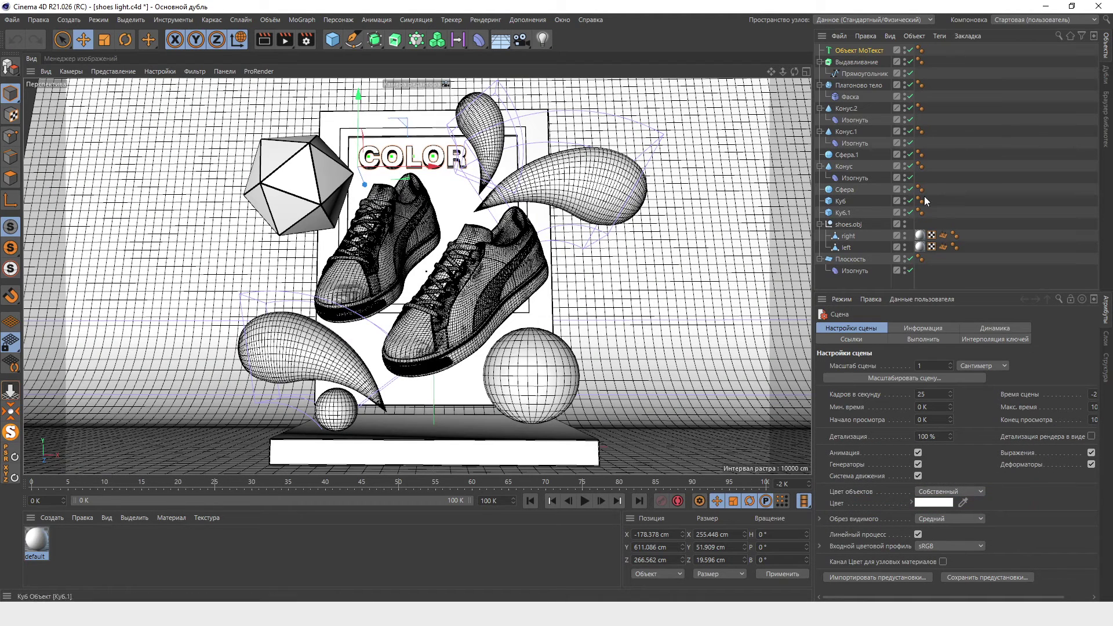
left_click(920, 236)
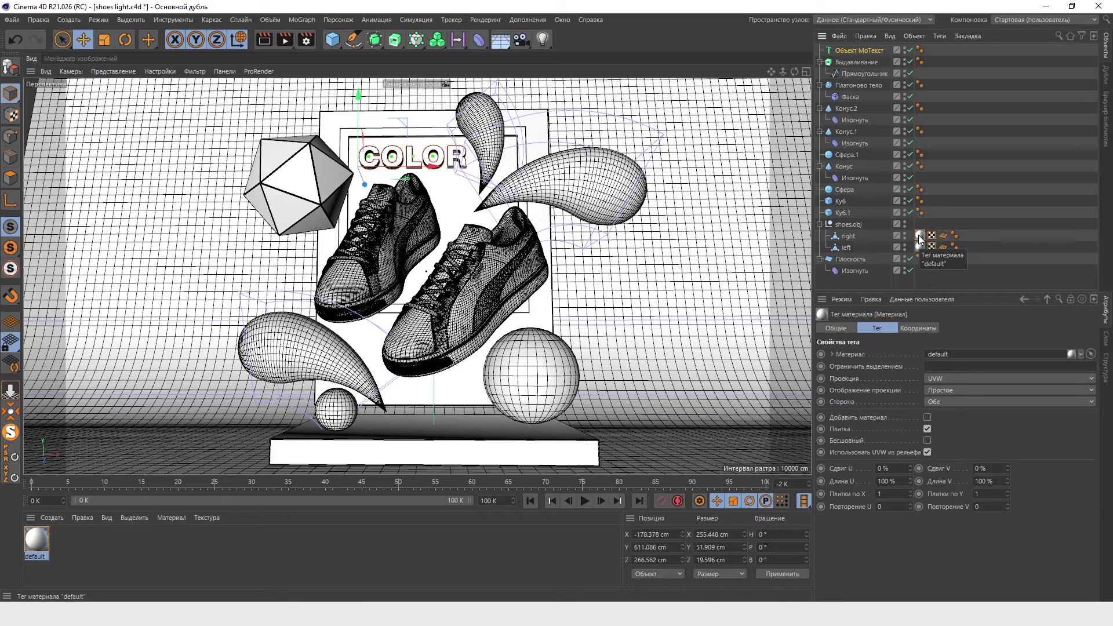
Delete the shoes' material tag and render the all-white clay scene at 1280x720.
left_click_drag(920, 235, 922, 246)
key("Delete")
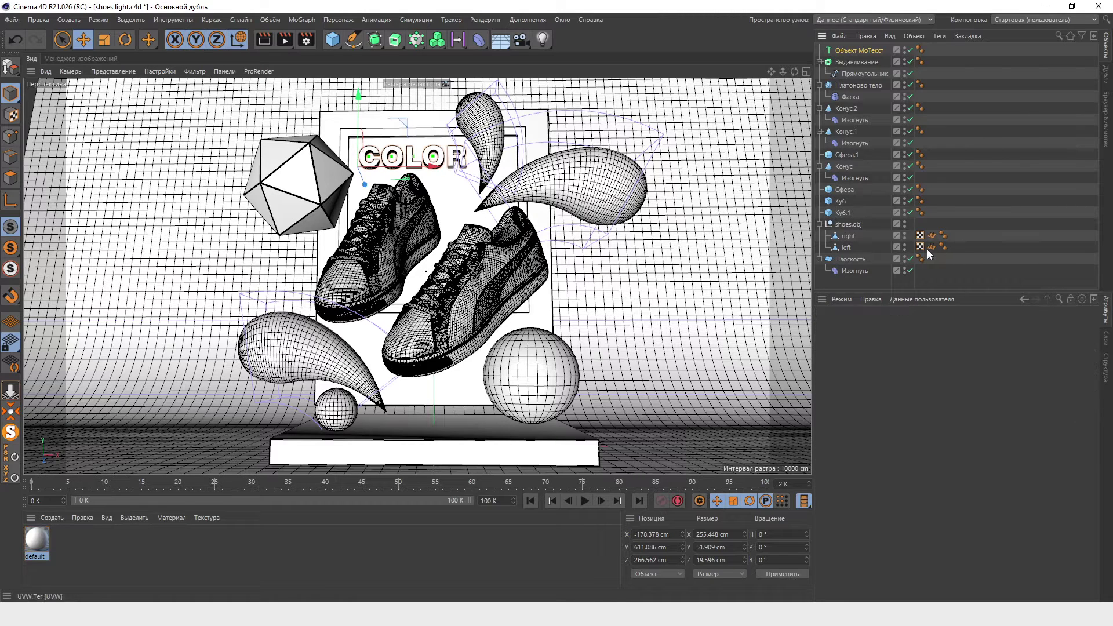
left_click(288, 43)
scroll(435, 288, "down", 1)
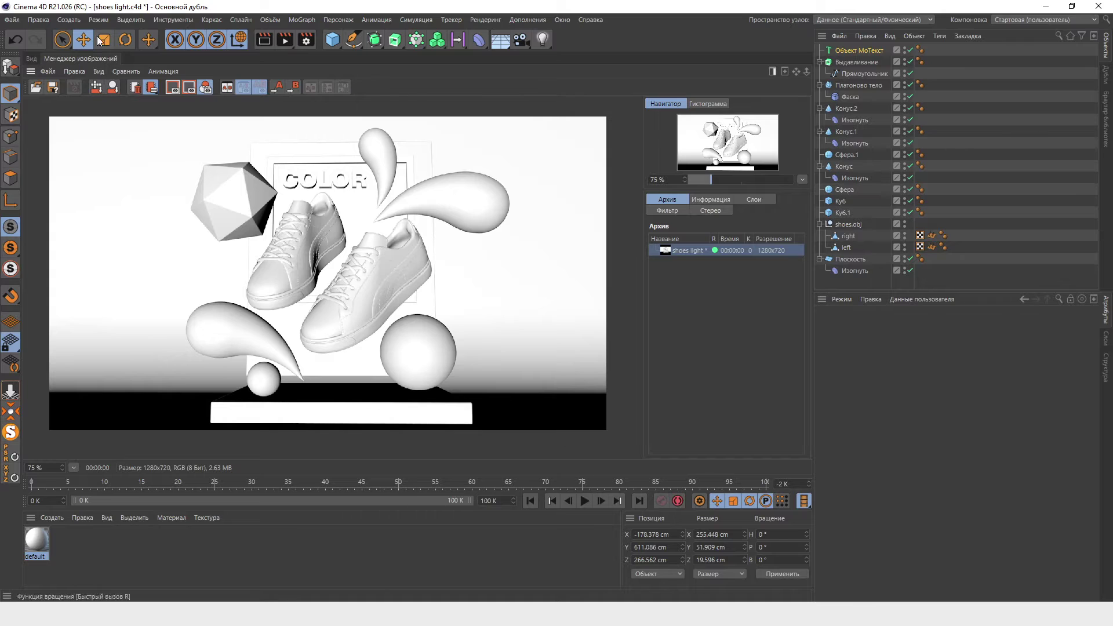
Leave the Image Manager and go back to the Вид viewport.
left_click(33, 60)
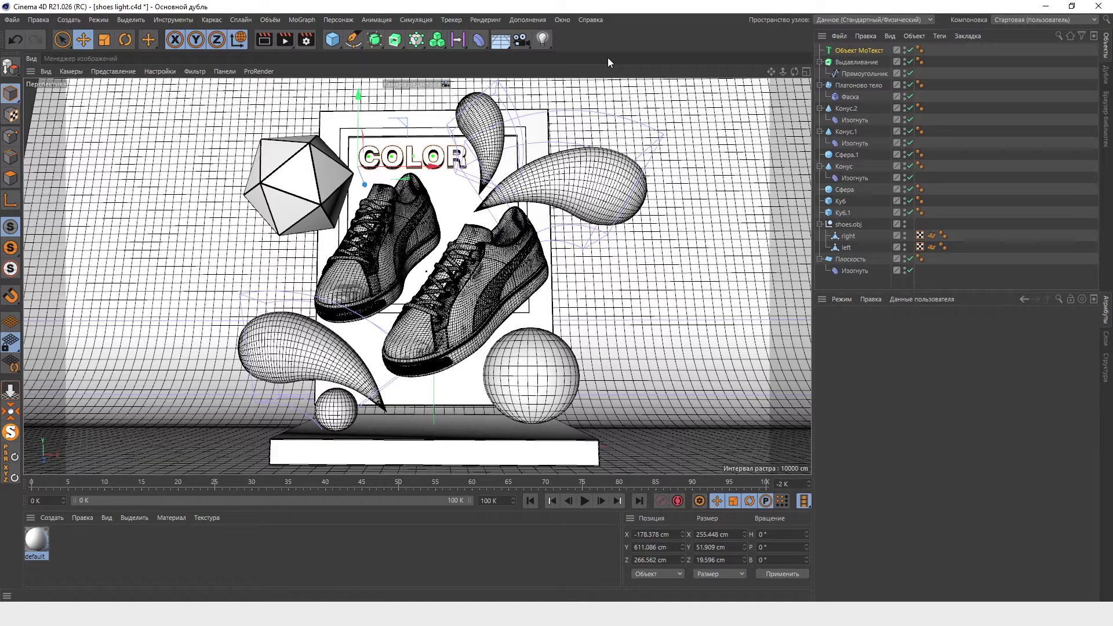
Add an area light, try moving and rotating it, then undo those changes.
left_click(544, 39)
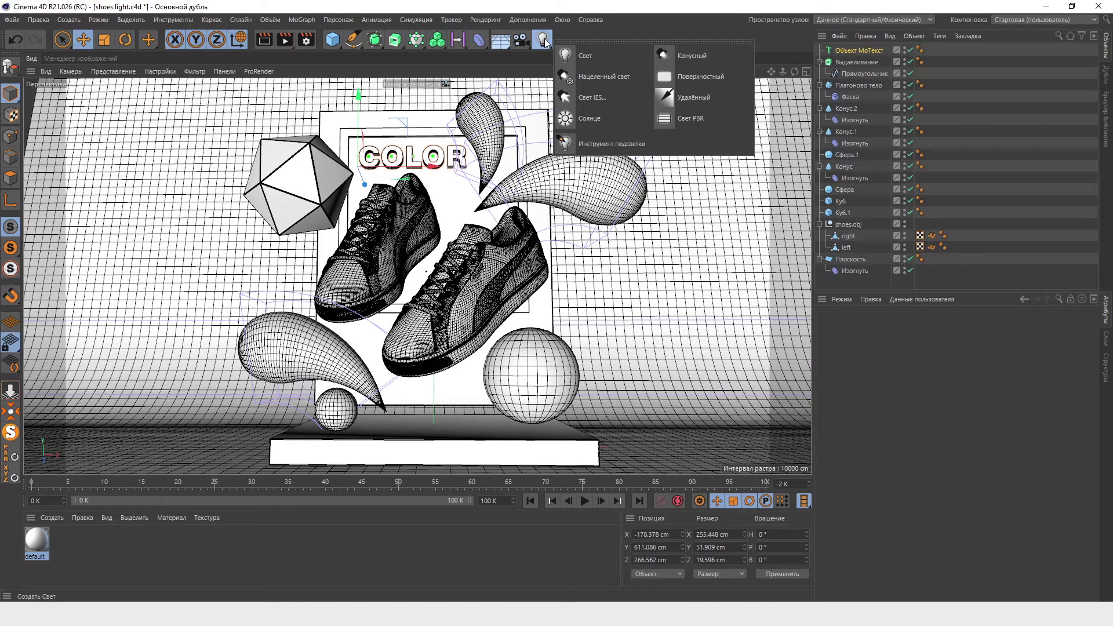
left_click(697, 76)
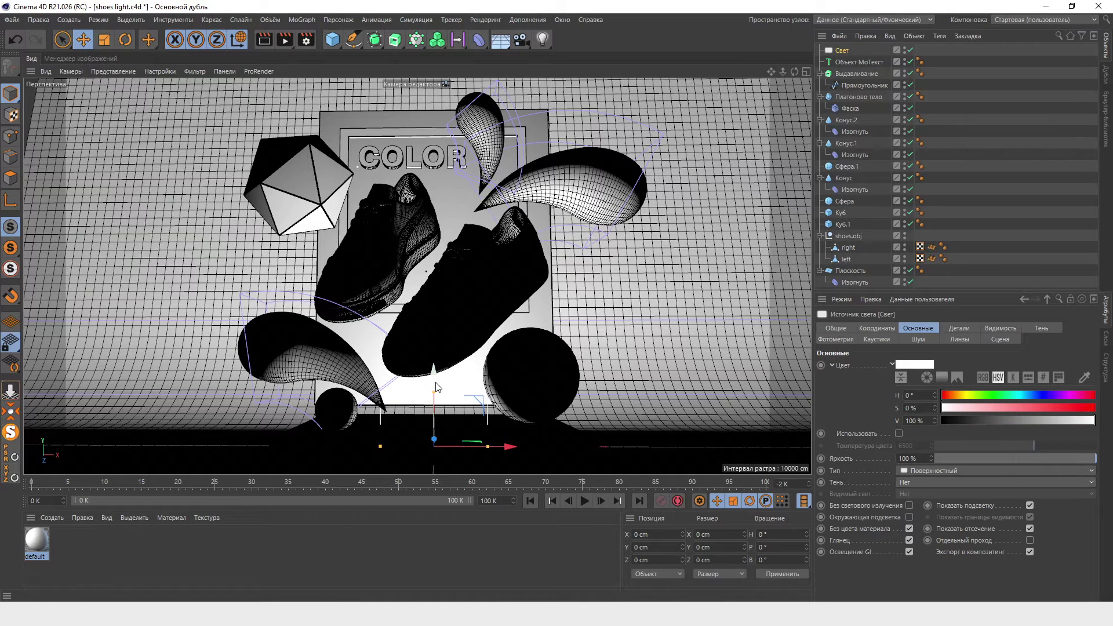
left_click_drag(433, 371, 429, 113)
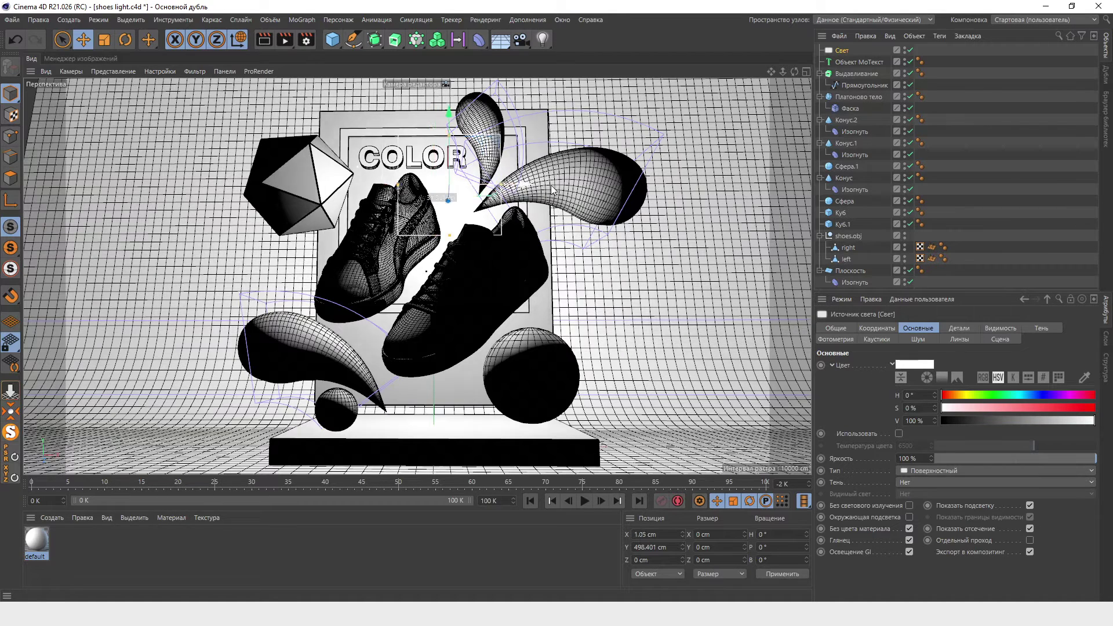
left_click_drag(513, 189, 719, 181)
left_click(125, 40)
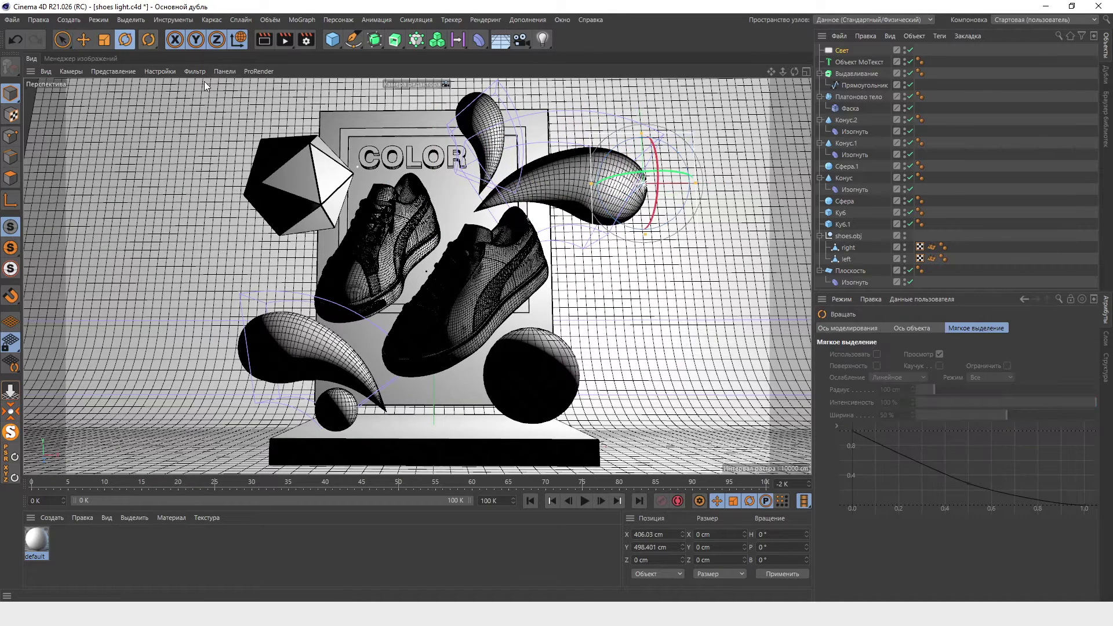
mouse_move(654, 192)
left_mouse_down()
mouse_move(691, 177)
mouse_move(673, 177)
mouse_move(658, 154)
left_mouse_up()
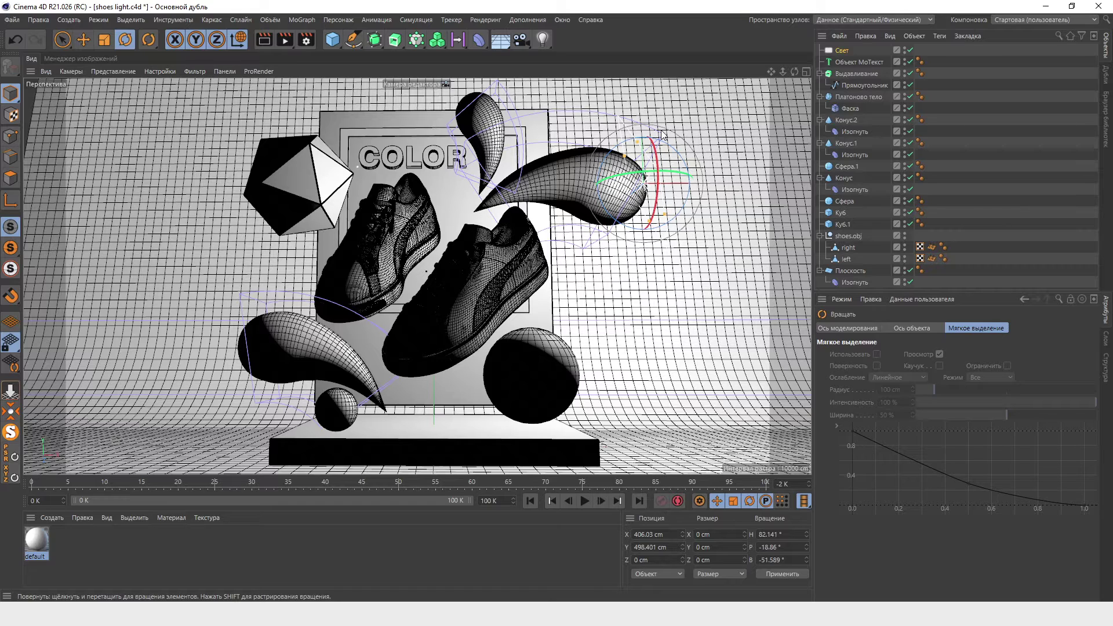
key("ctrl+z")
key("ctrl+z")
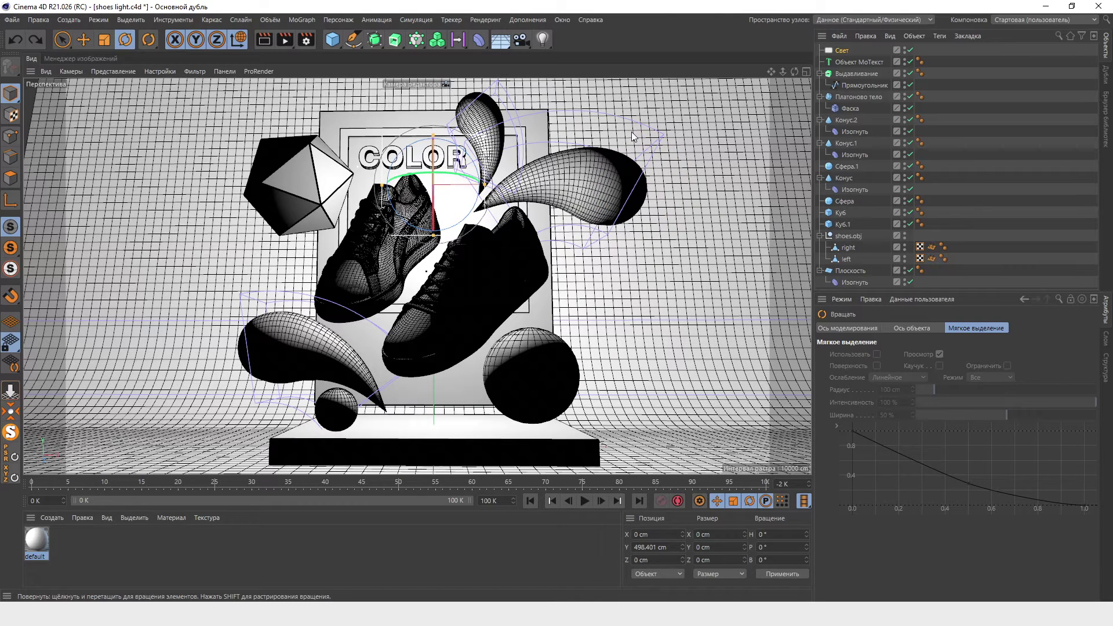
key("ctrl+z")
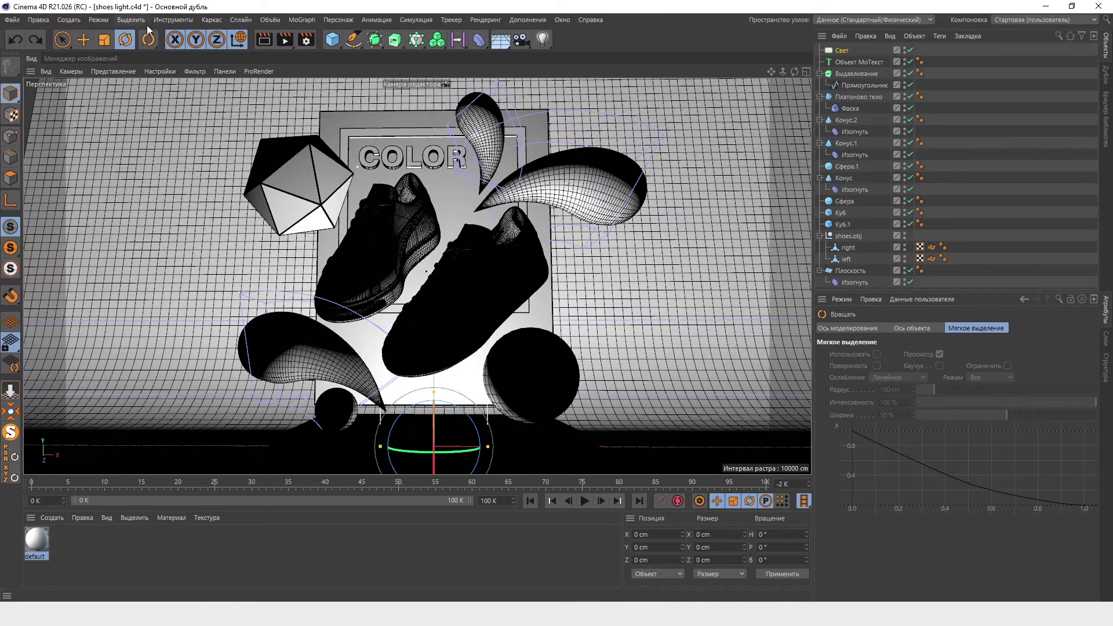
Raise the area light above the shoes to about Y 524 cm.
left_click(83, 40)
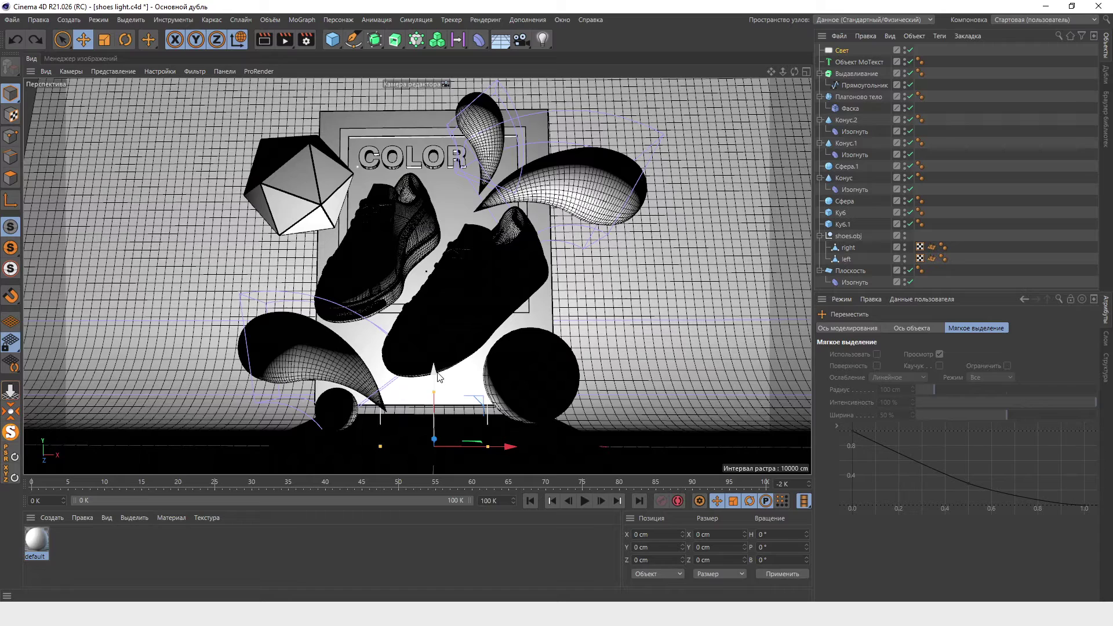
left_click_drag(439, 378, 453, 205)
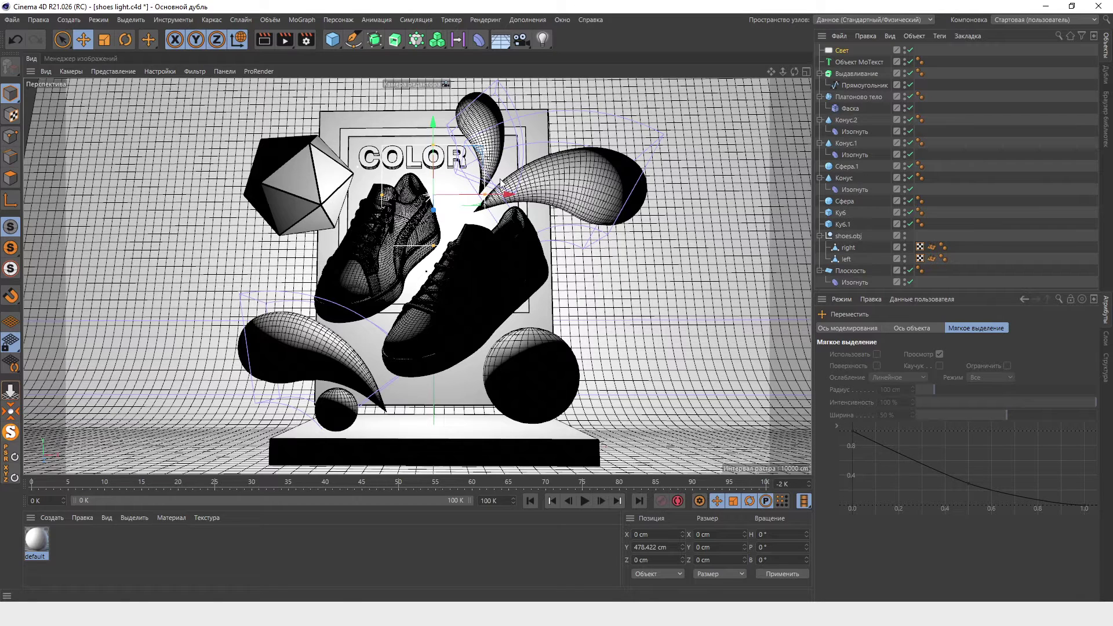
left_click_drag(509, 195, 508, 157)
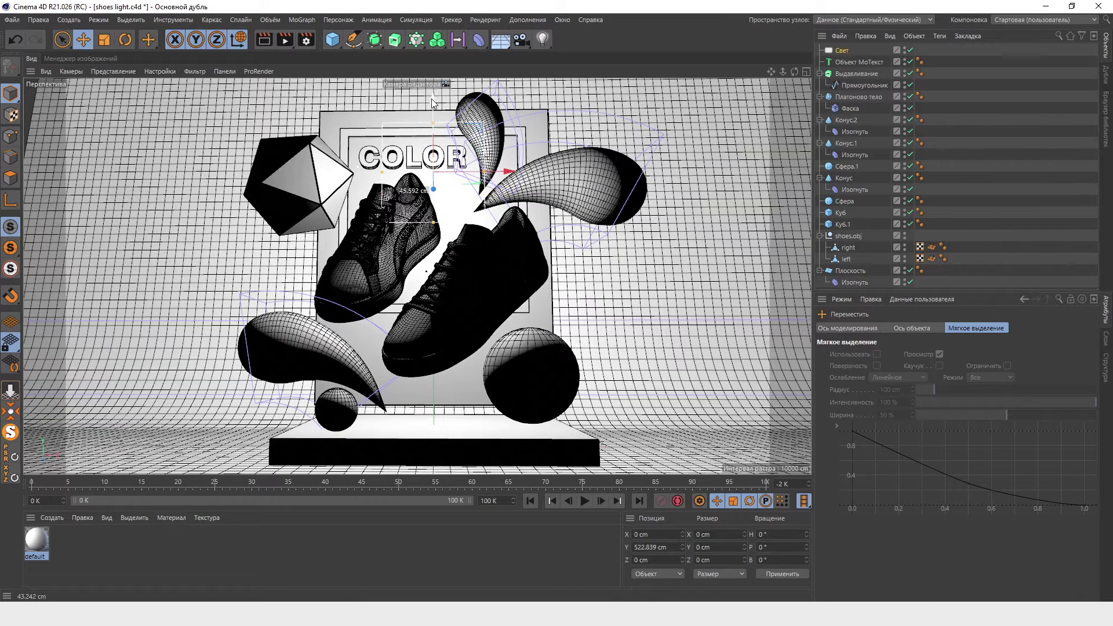
Add a Null object and raise it to about Y 379.207 cm.
left_click(335, 41)
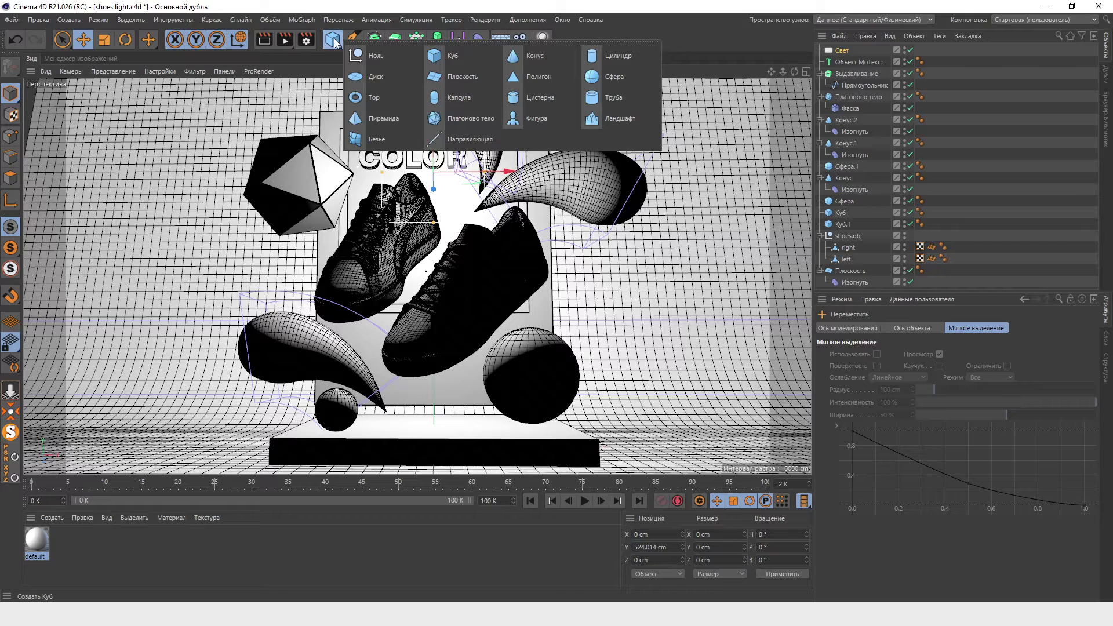
left_click(371, 57)
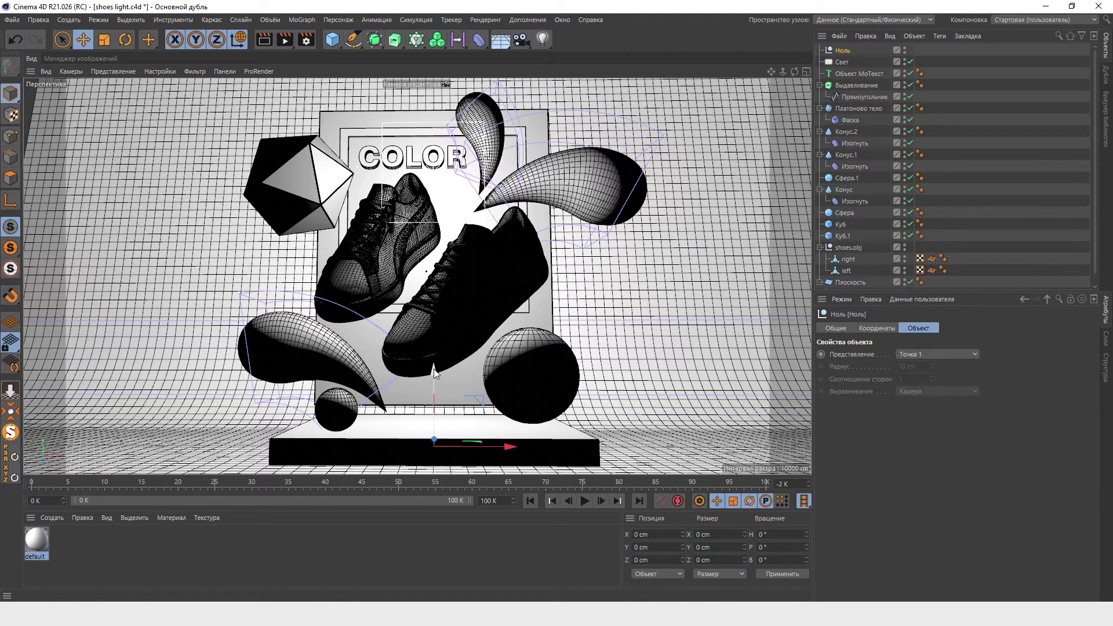
left_click_drag(434, 368, 447, 179)
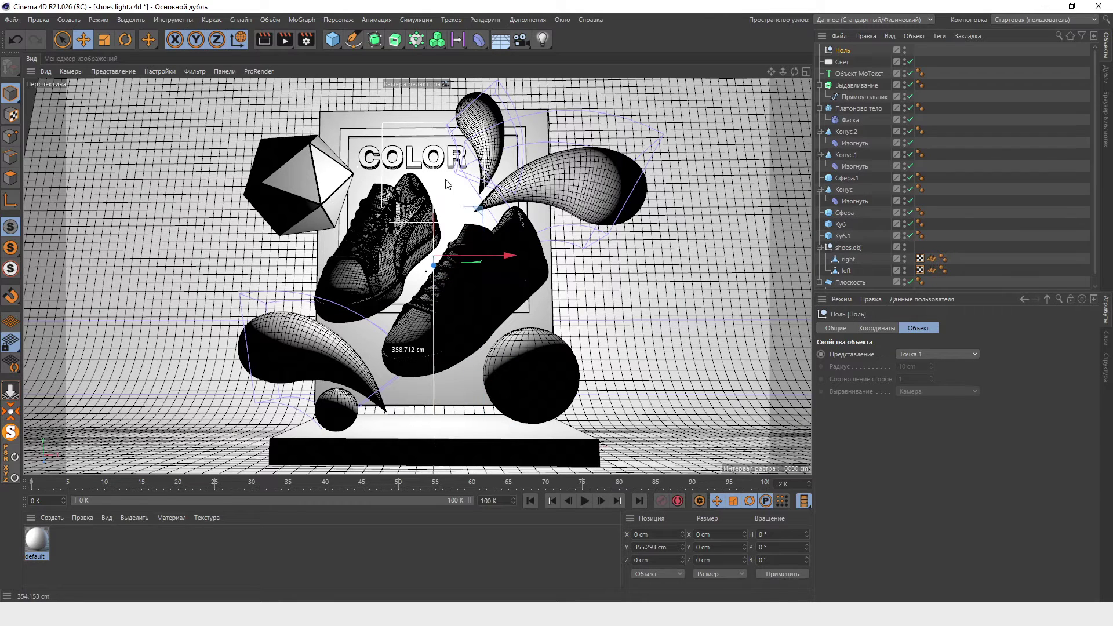
left_click_drag(447, 178, 446, 179)
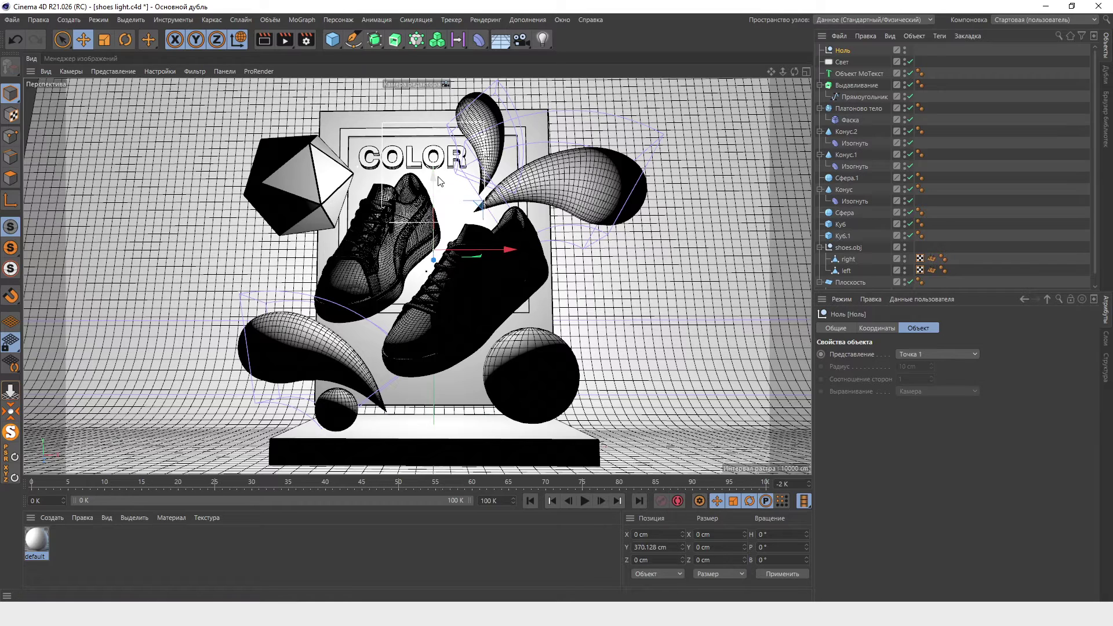
left_click_drag(439, 179, 438, 173)
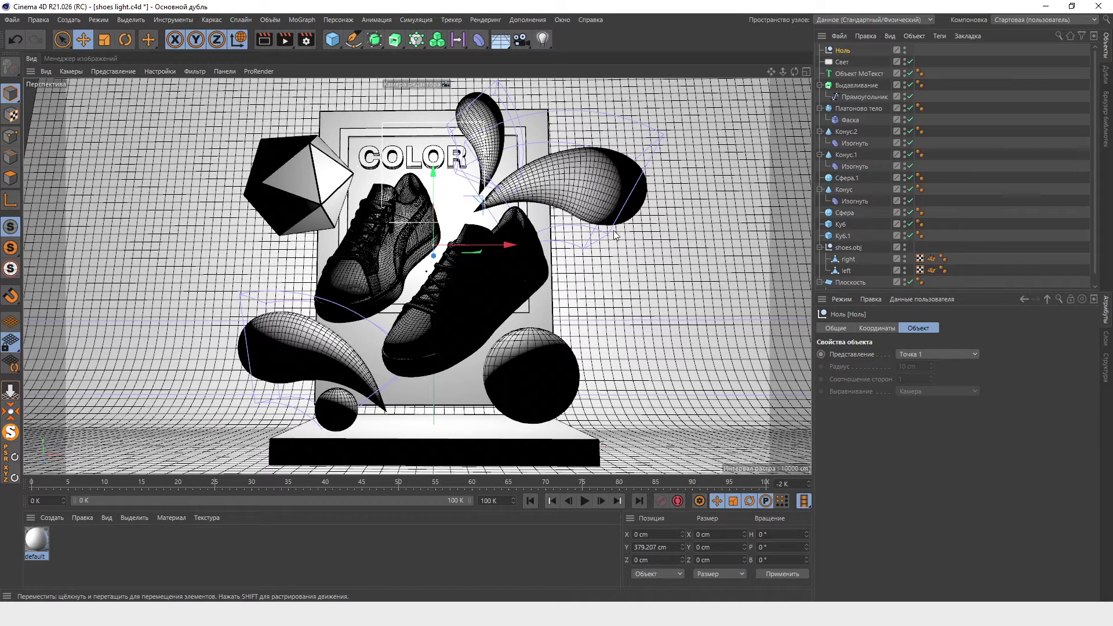
Move the null forward in the Top view to Z 57.906 cm.
middle_click(645, 235)
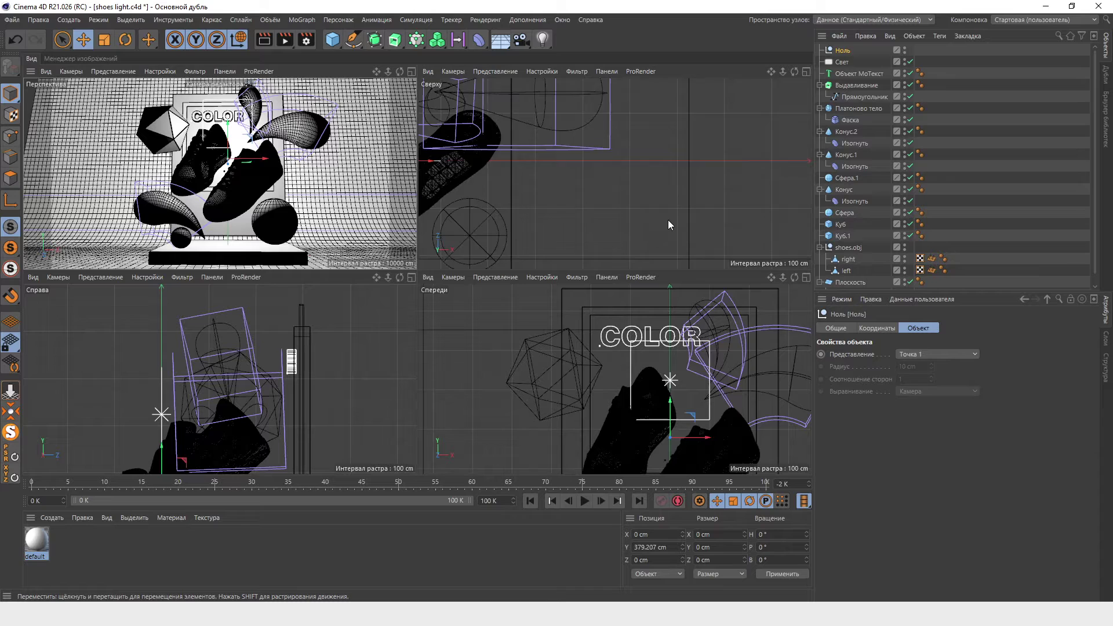
scroll(660, 223, "down", 5)
scroll(714, 223, "down", 3)
left_click_drag(561, 157, 560, 144)
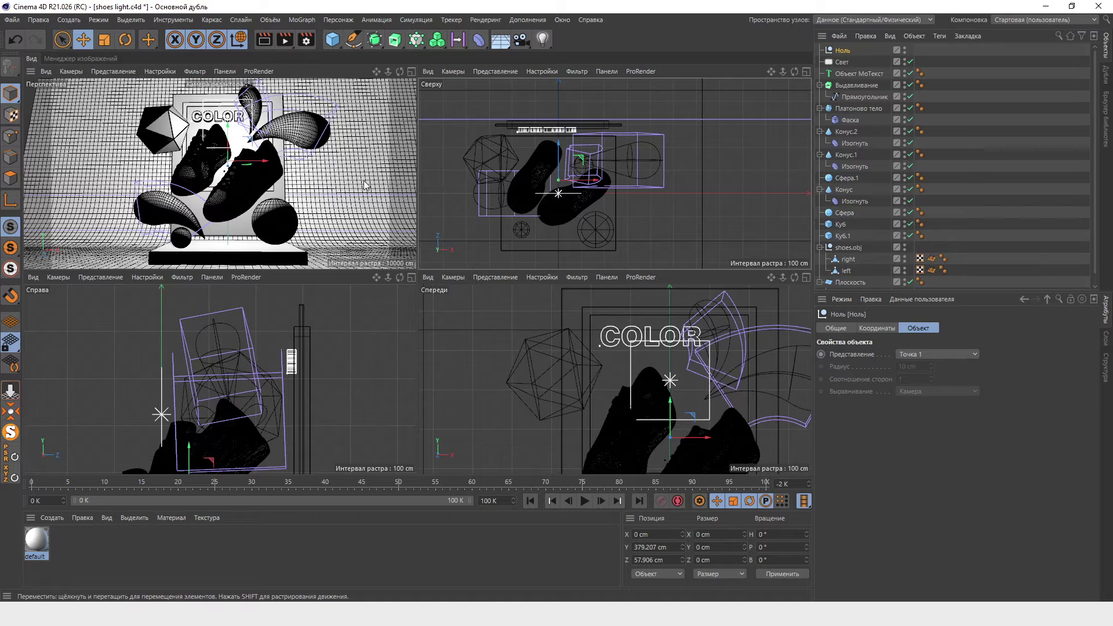
middle_click(323, 191)
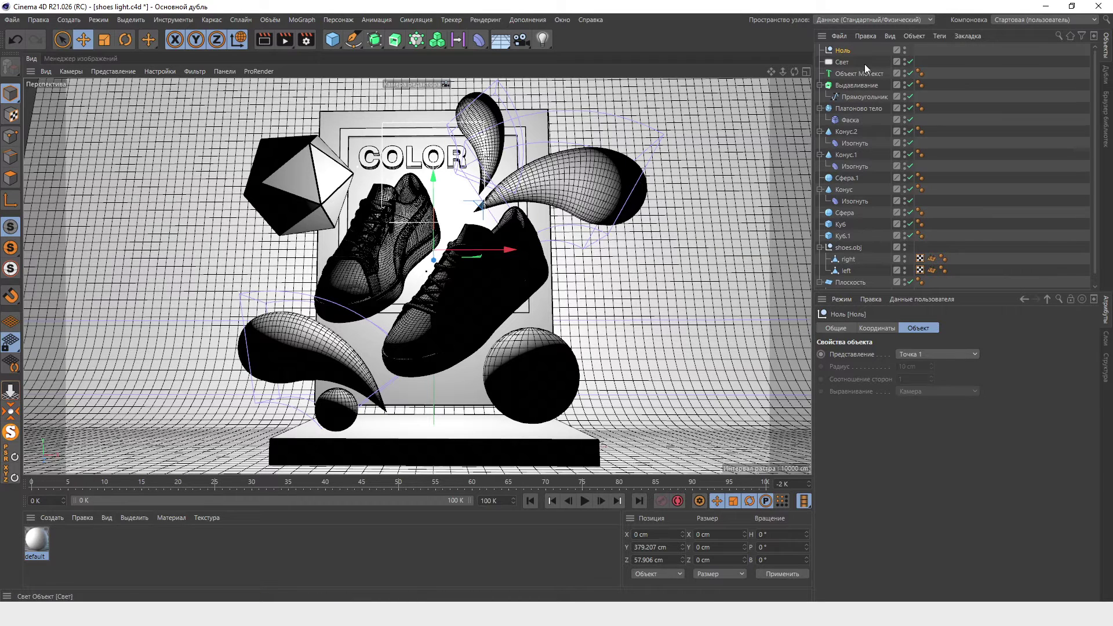
Move the light Свет to the right and rename the null to 'цель света'.
left_click(844, 63)
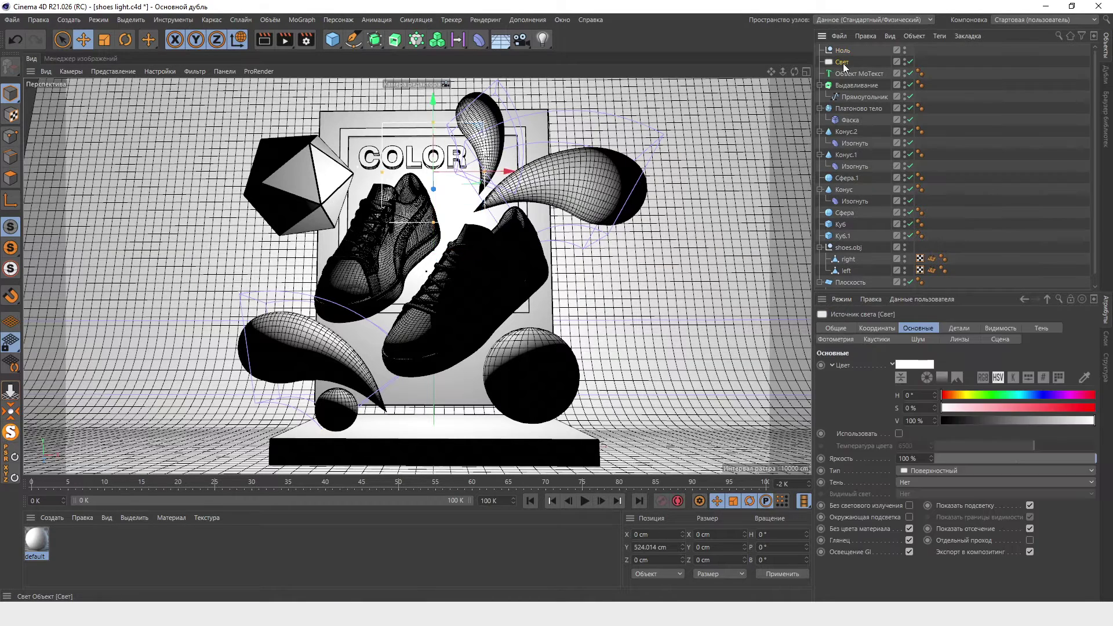
left_click_drag(512, 173, 719, 184)
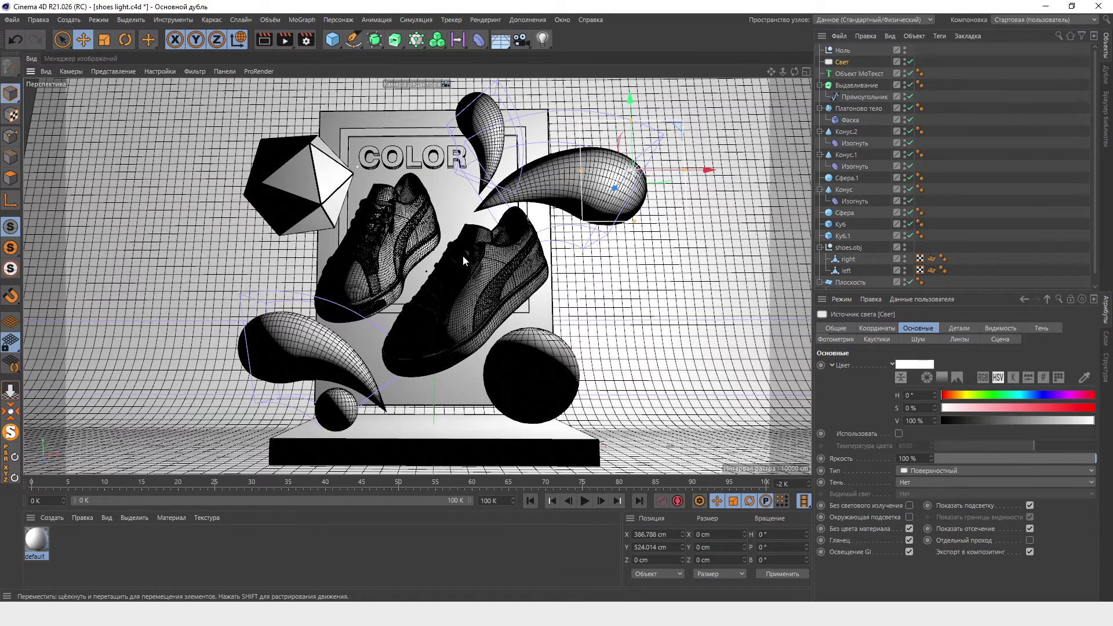
left_click(848, 52)
double_click(848, 51)
type("це")
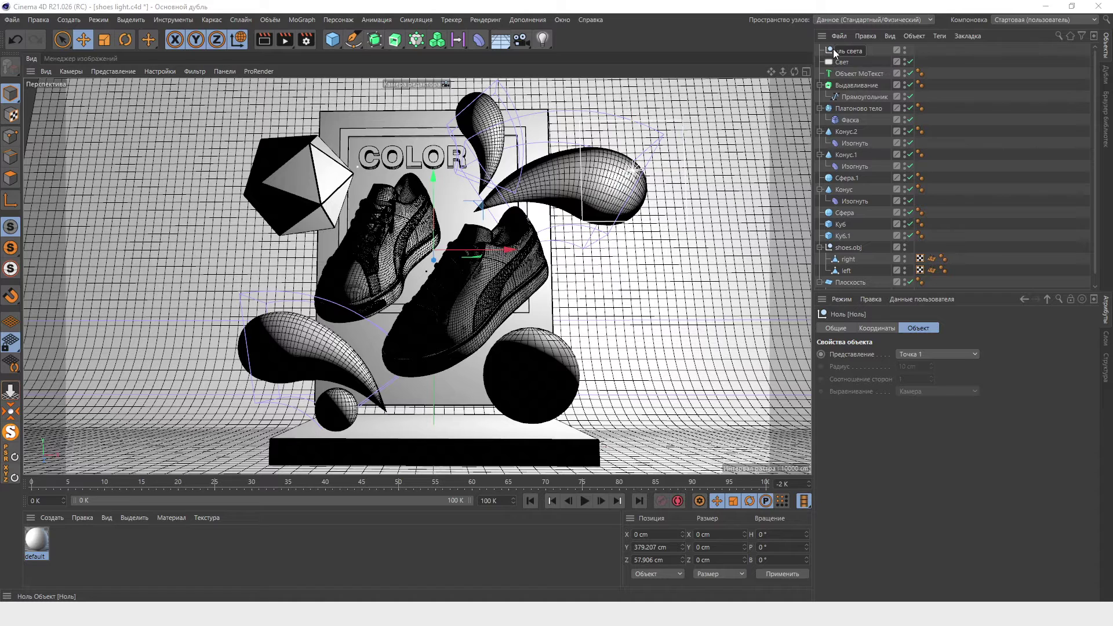
type("та")
left_click(940, 434)
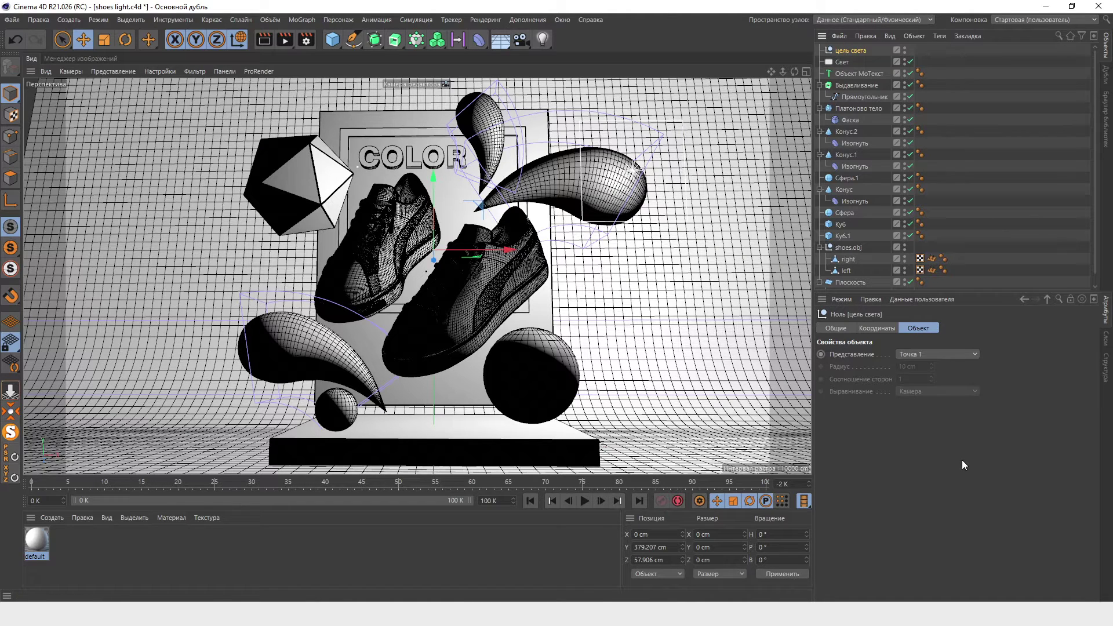
Add a Цель (target) animation tag to the light Свет.
left_click(844, 64)
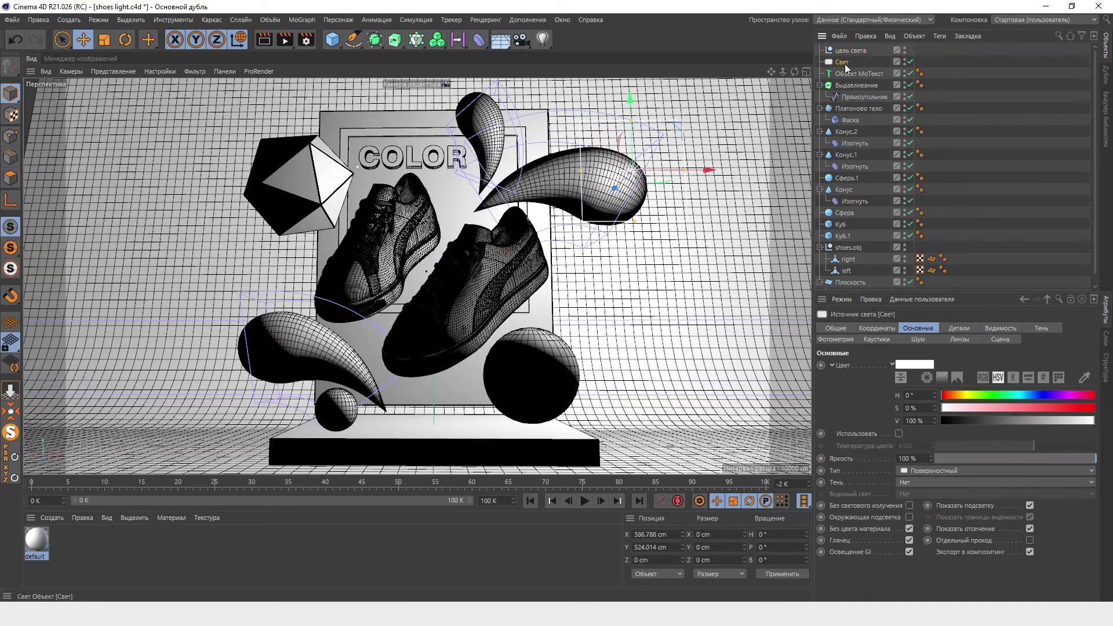
right_click(844, 66)
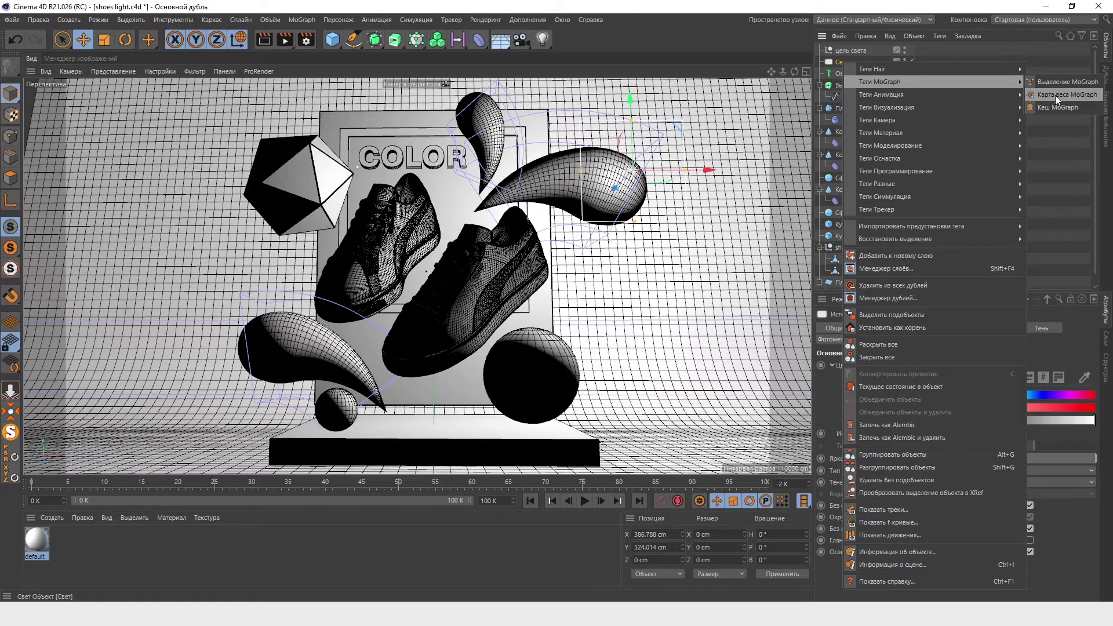
mouse_move(922, 94)
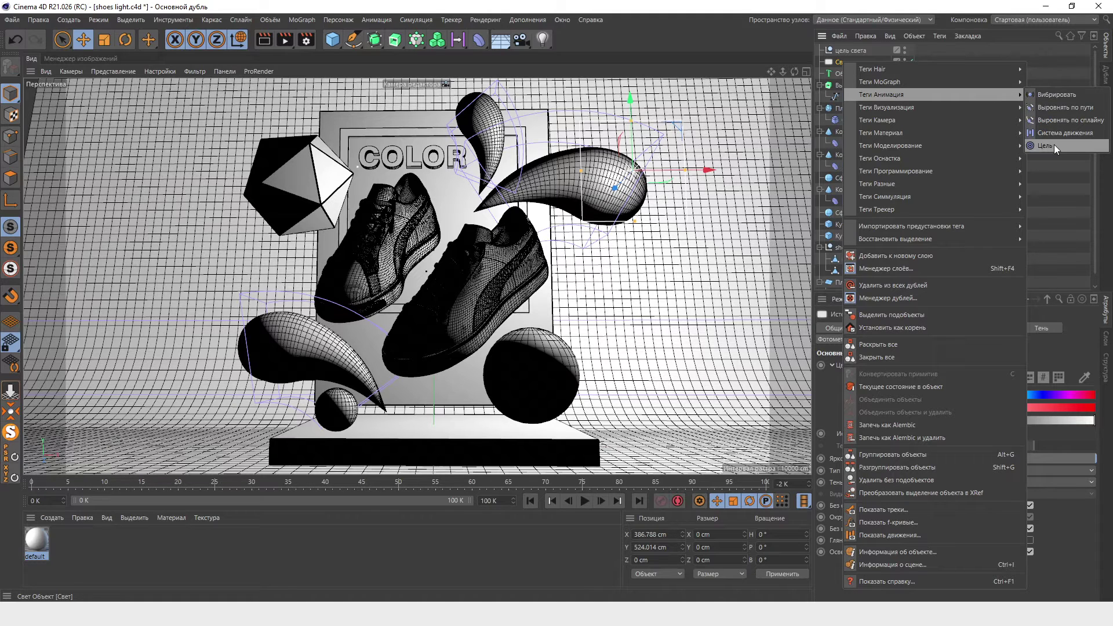
left_click(1055, 145)
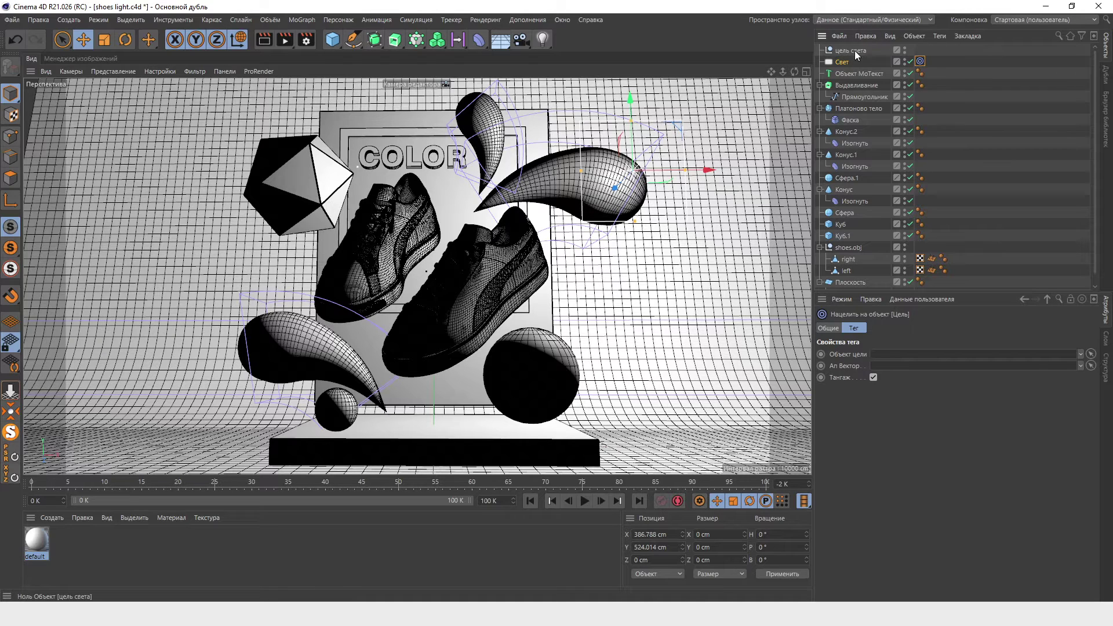
Set цель света as the tag's Объект цели and lower the null slightly.
left_click_drag(854, 51, 928, 354)
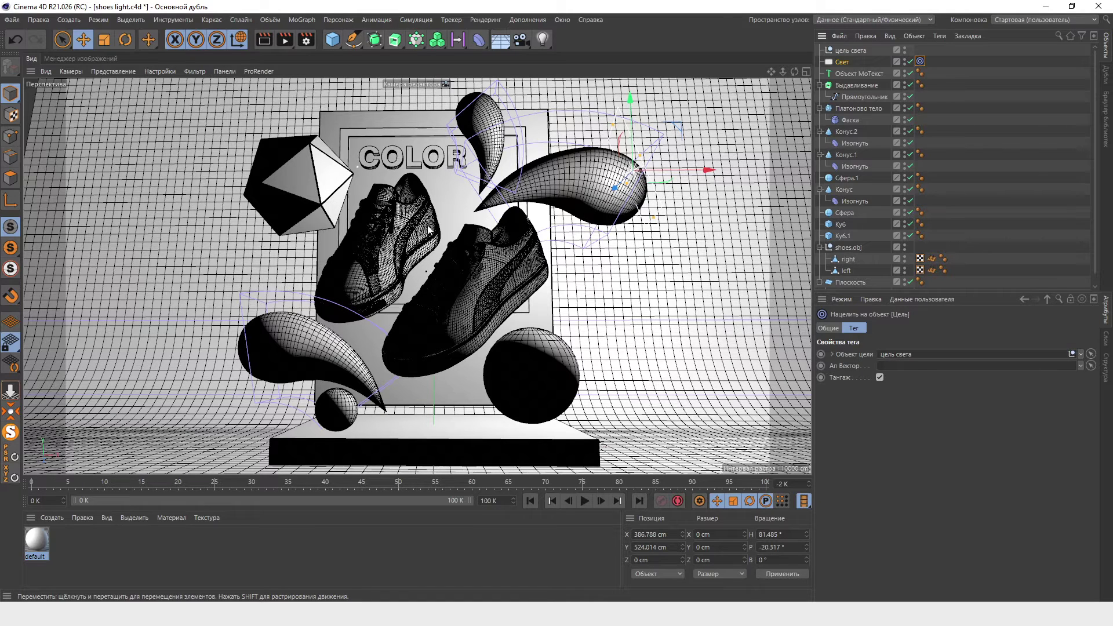
left_click(850, 50)
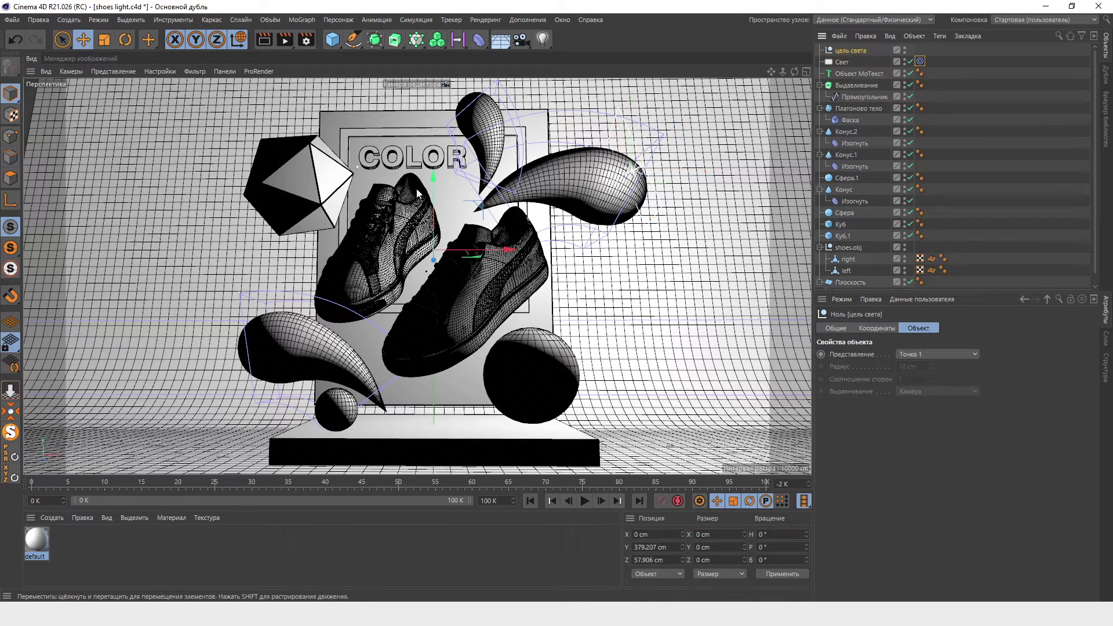
mouse_move(438, 168)
left_mouse_down()
mouse_move(447, 176)
mouse_move(456, 161)
left_mouse_up()
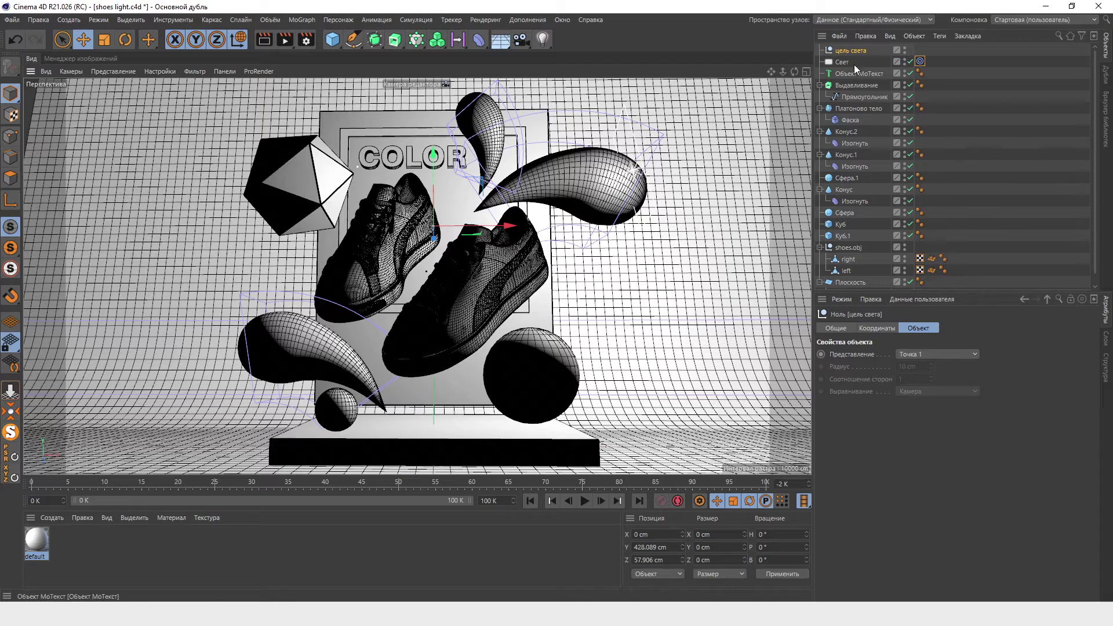
Move the light up and right of the shoes to X 410.329, Z -28.198 cm.
left_click(622, 192)
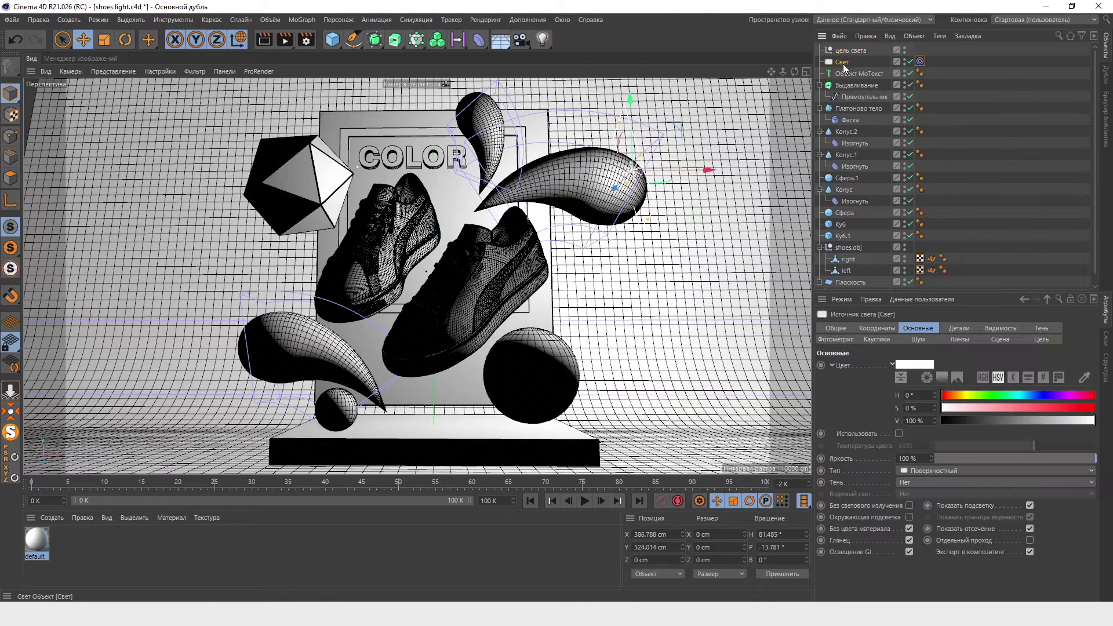
mouse_move(619, 189)
left_mouse_down()
mouse_move(667, 156)
mouse_move(651, 155)
left_mouse_up()
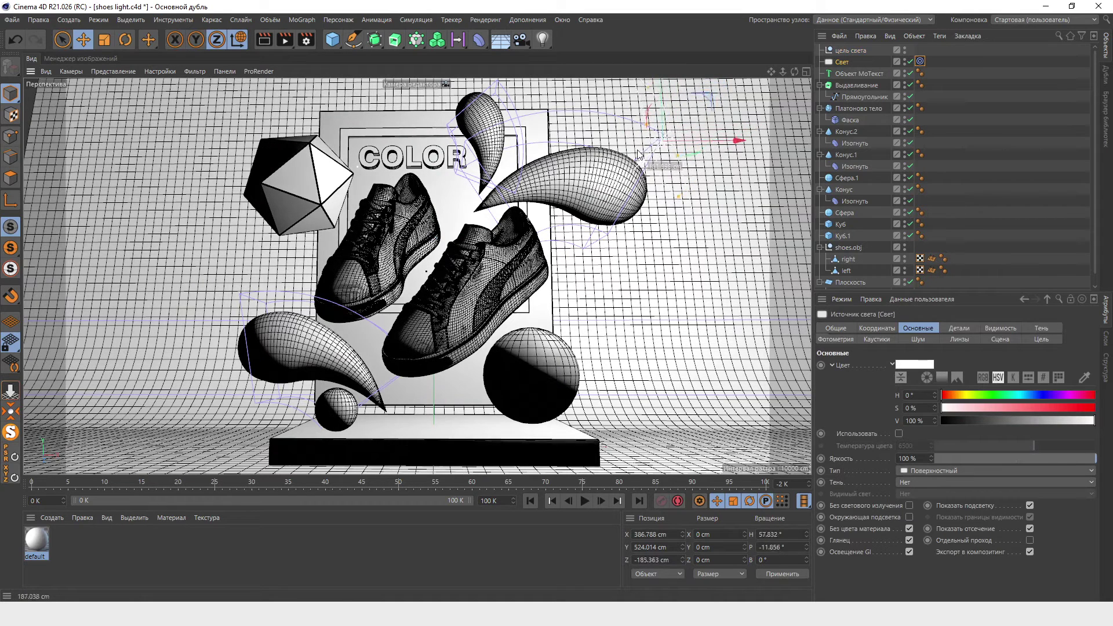
mouse_move(650, 155)
left_mouse_down()
mouse_move(663, 108)
mouse_move(735, 85)
left_mouse_up()
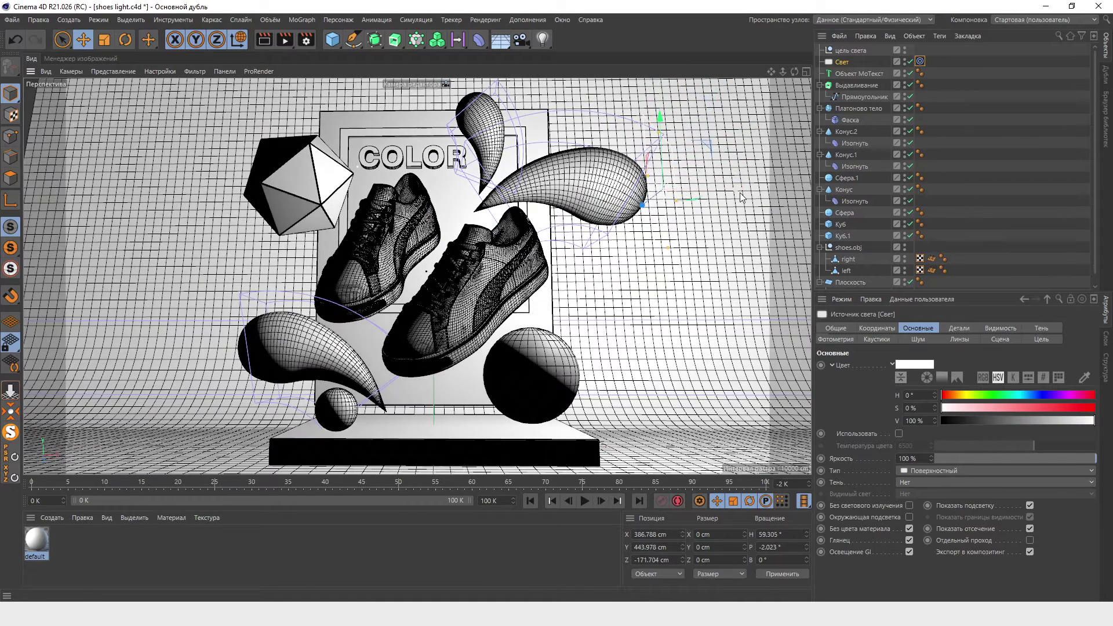
middle_click(734, 85)
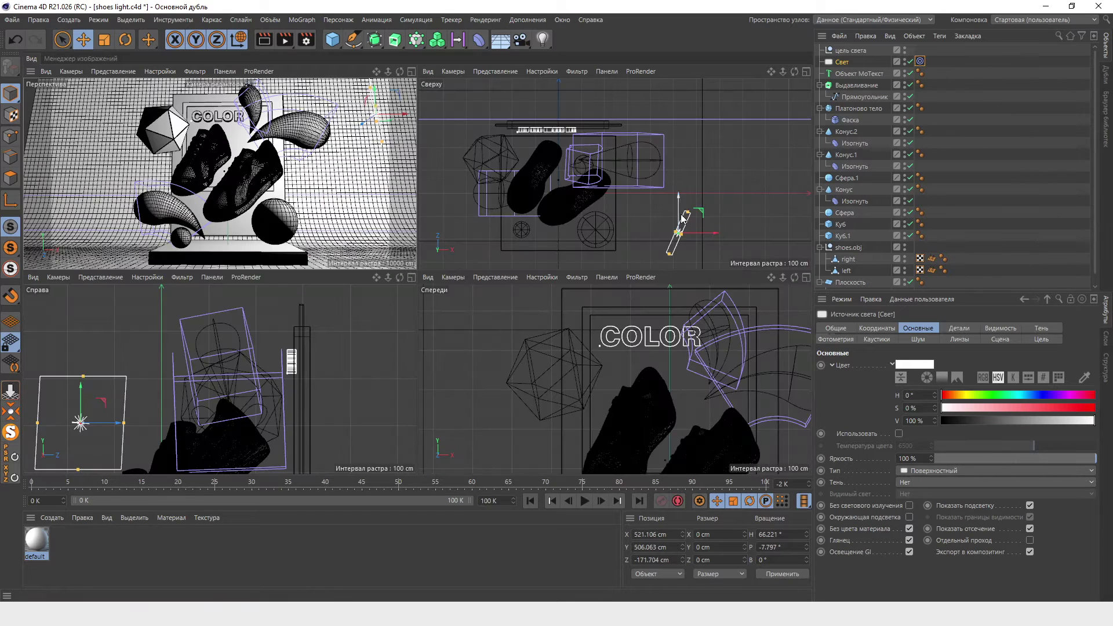
left_click_drag(680, 199, 692, 205)
middle_click(290, 116)
Render and compare with the earlier render, then rename the light to 'Свет справа'.
left_click(284, 40)
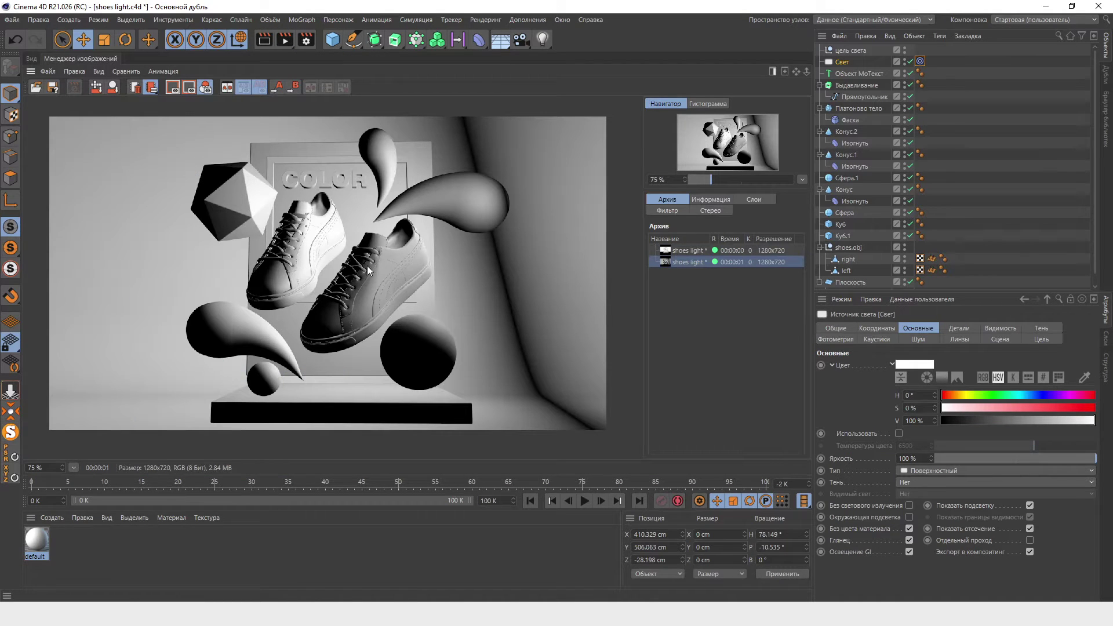
left_click(680, 251)
left_click(689, 263)
left_click(33, 61)
double_click(849, 62)
type("справа")
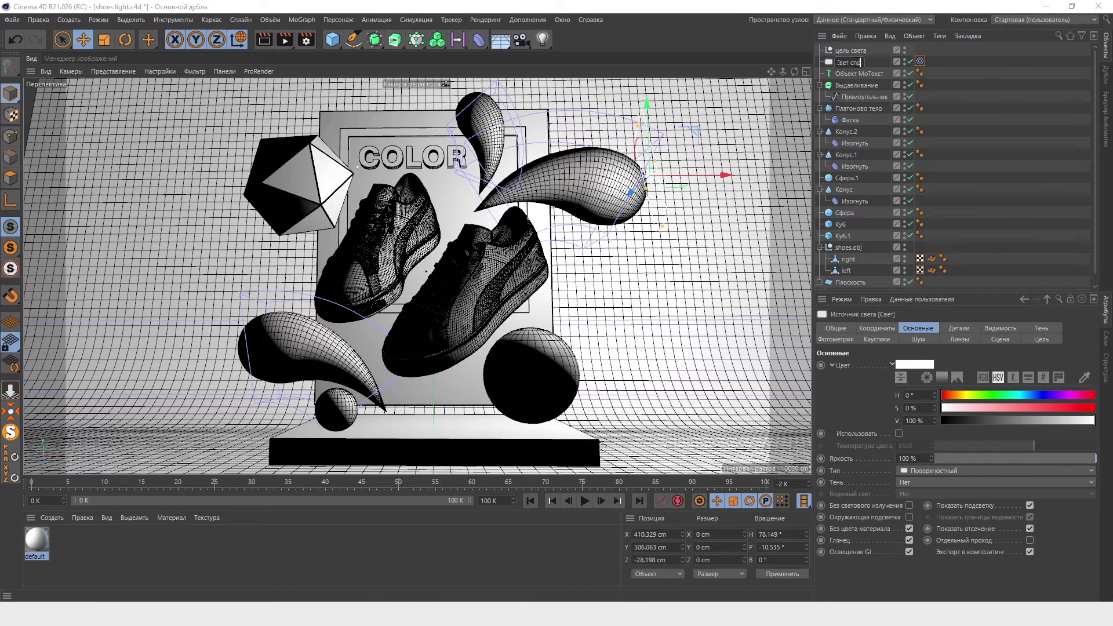
key("Return")
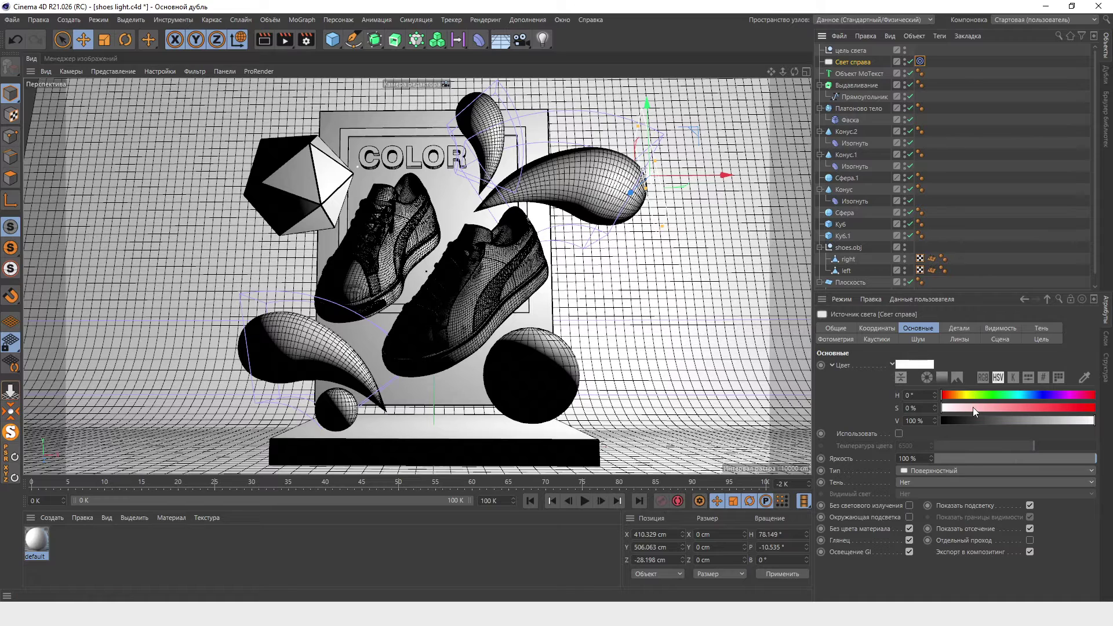
Test-render the light tinted yellow, then bluish, comparing renders in the archive.
mouse_move(942, 395)
left_mouse_down()
mouse_move(961, 395)
mouse_move(951, 413)
left_mouse_up()
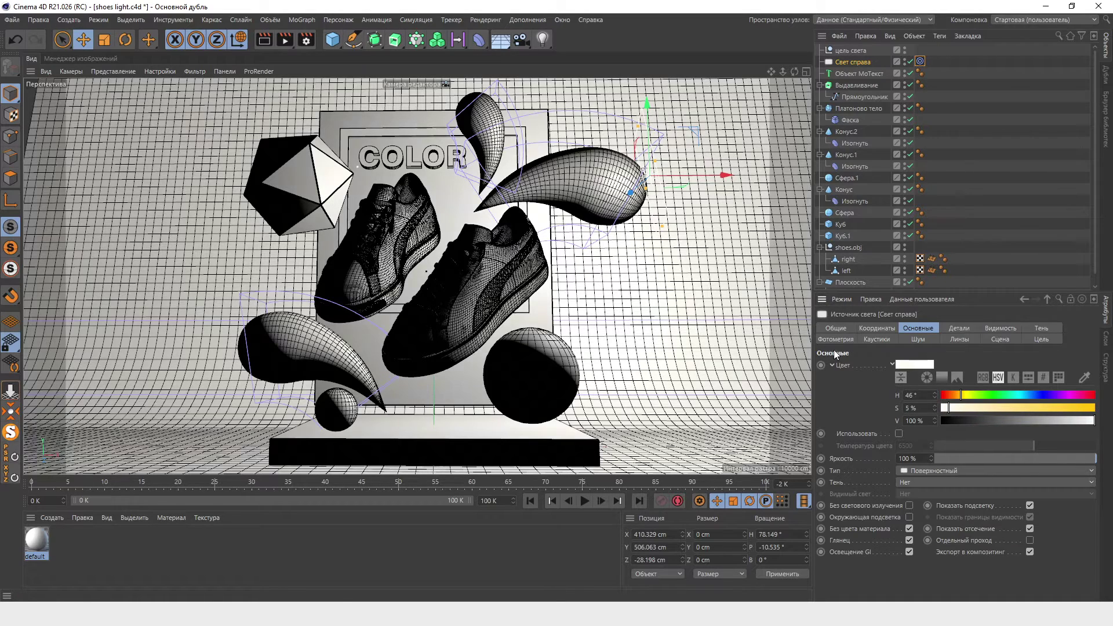
left_click(294, 41)
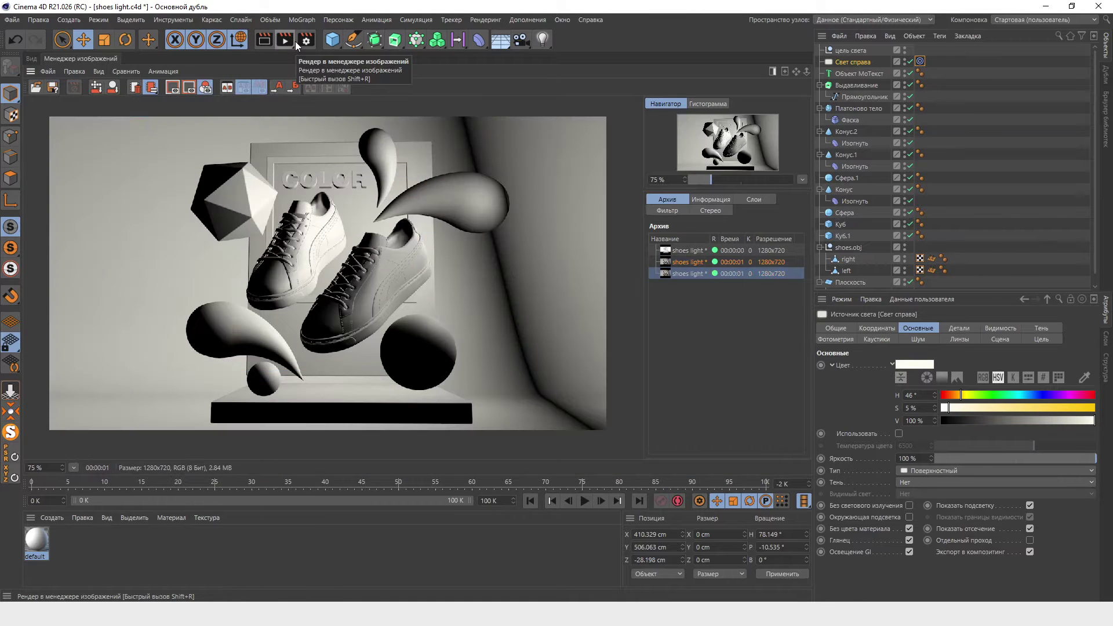
left_click(32, 59)
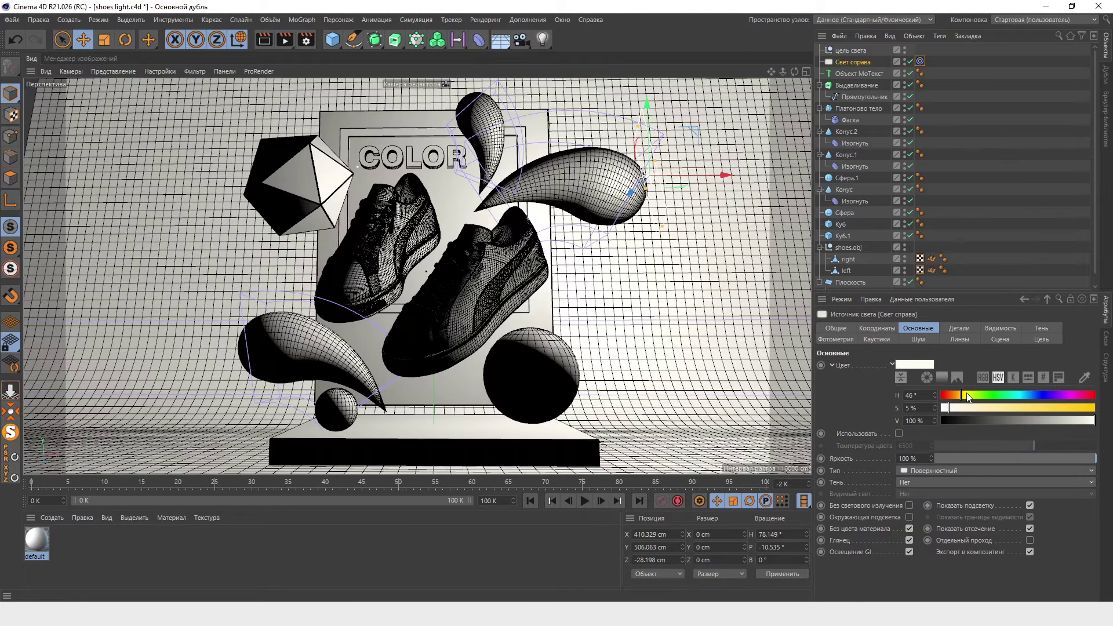
left_click_drag(967, 396, 1033, 397)
left_click(951, 408)
left_click(285, 40)
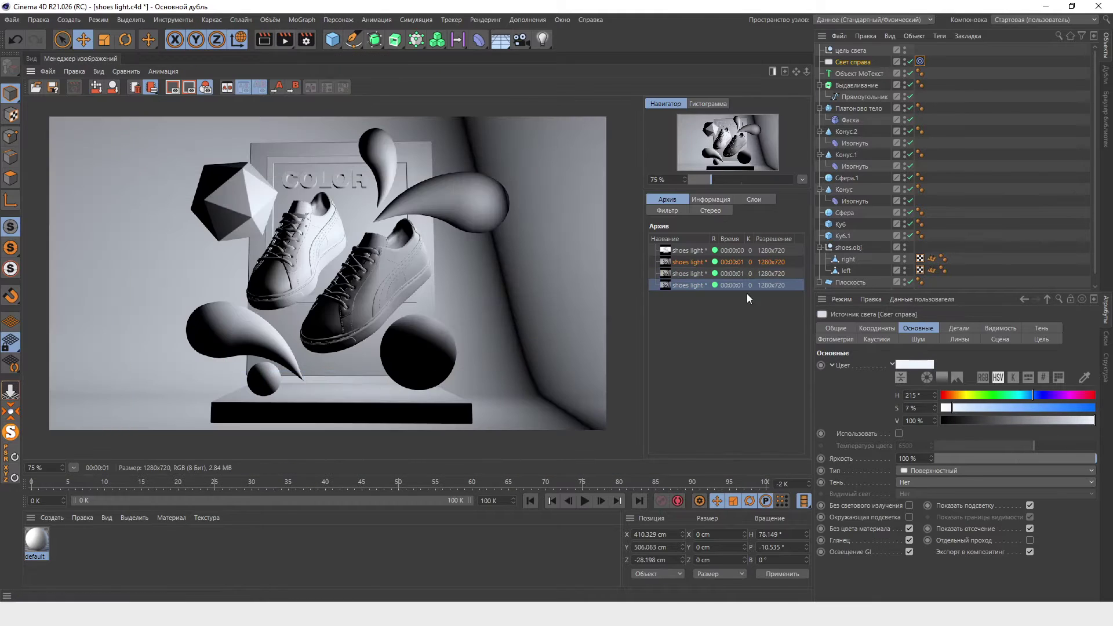
left_click(693, 262)
left_click(693, 285)
left_click(692, 263)
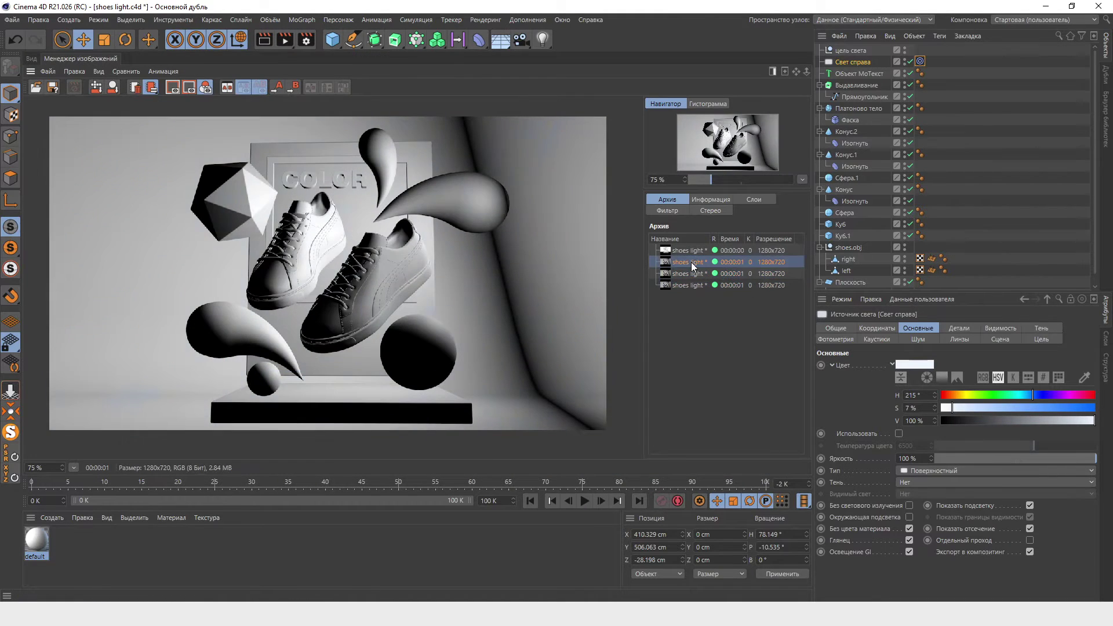
left_click(32, 58)
Test-render a violet-blue tint, then set saturation back to 0% and lower brightness.
left_click_drag(954, 408, 1066, 408)
left_click(1047, 395)
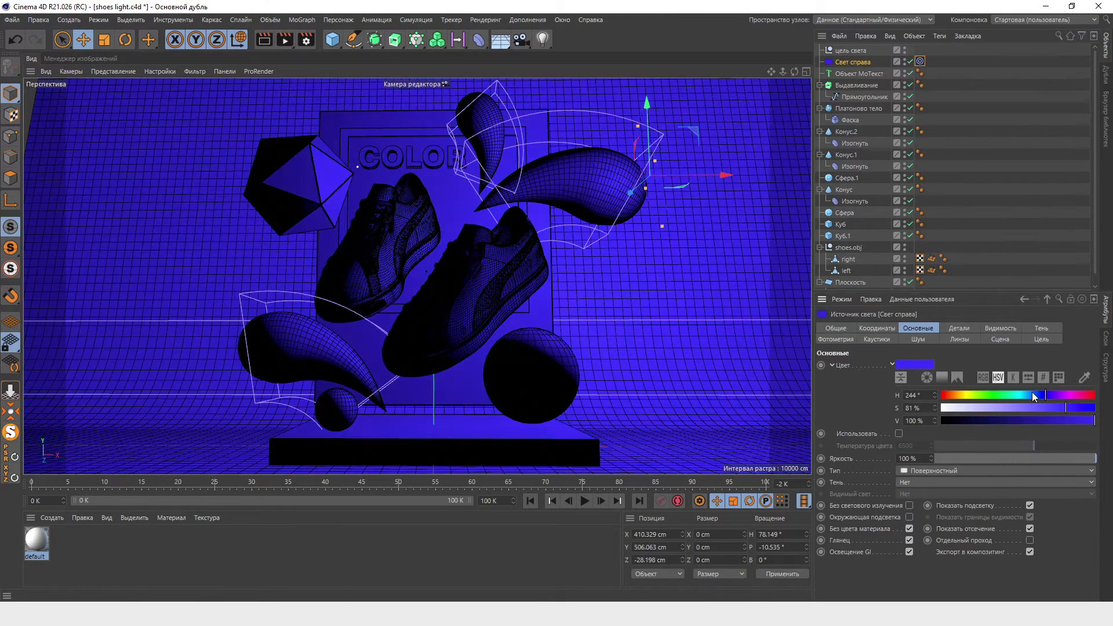
left_click(284, 40)
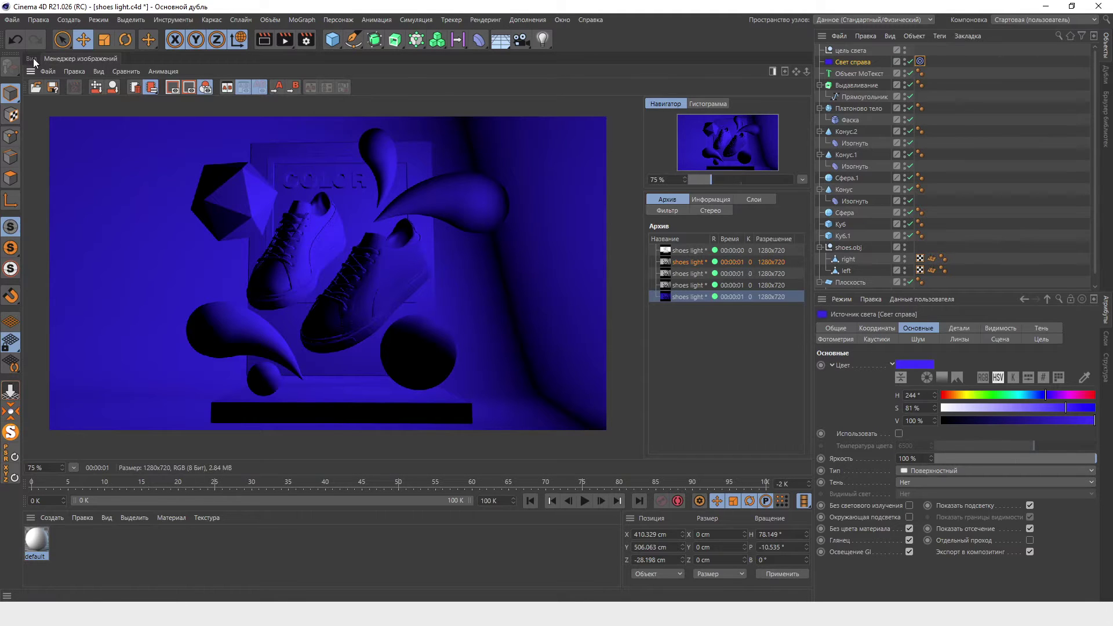
left_click(32, 59)
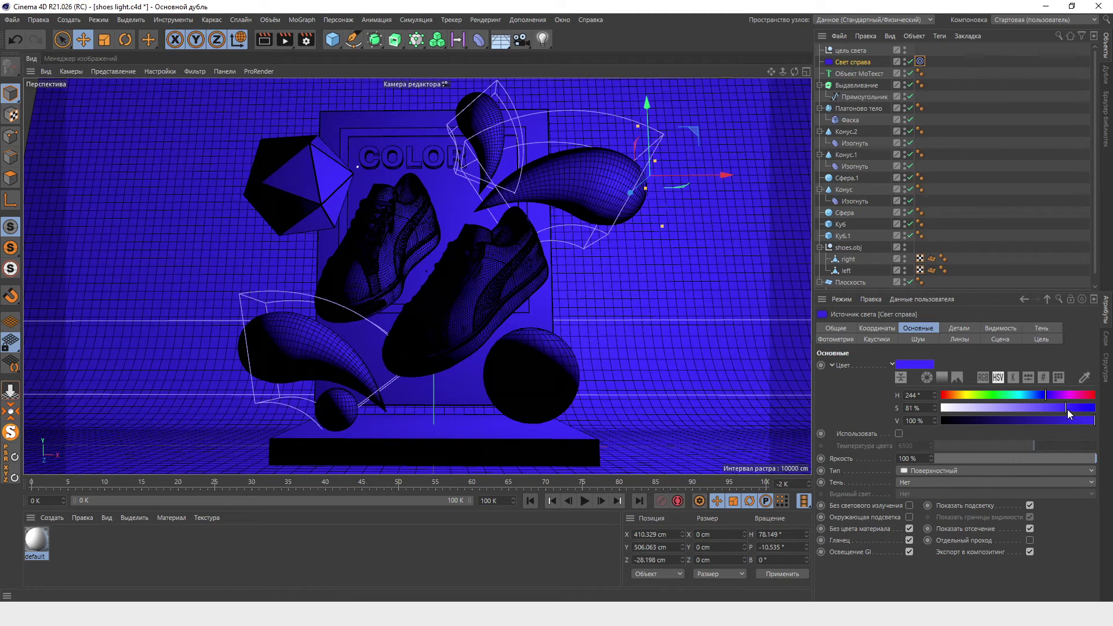
left_click_drag(1070, 414, 863, 412)
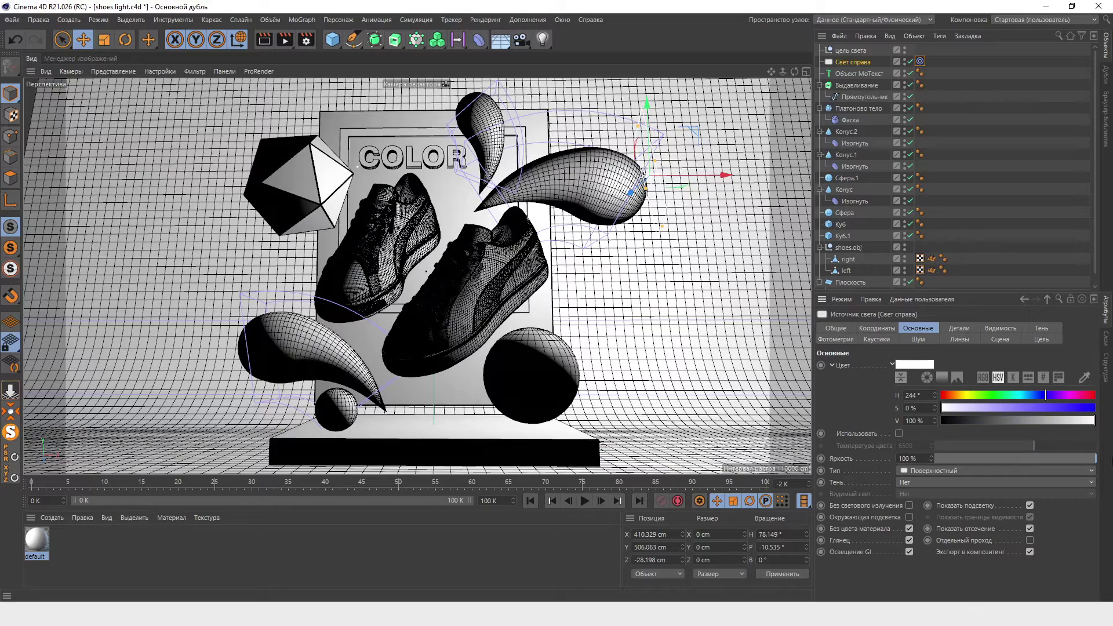
mouse_move(1096, 464)
left_mouse_down()
mouse_move(955, 462)
mouse_move(1102, 462)
left_mouse_up()
Set the right light's brightness to 60%, nudge it up-right and test-render.
left_click(905, 458)
left_click_drag(904, 459, 886, 459)
type("60")
key("Return")
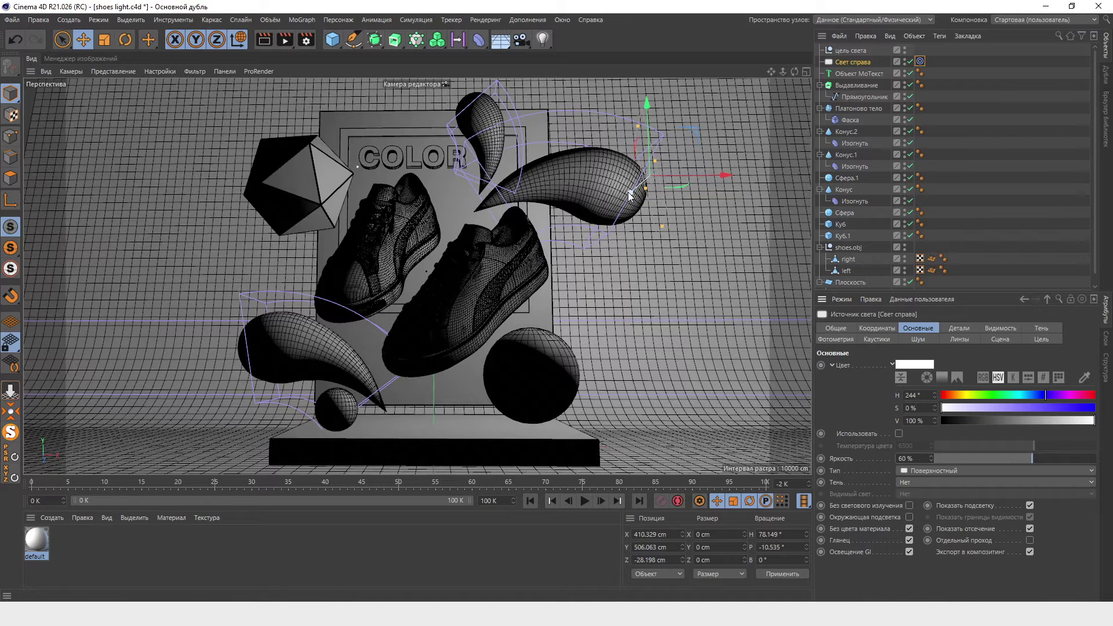
left_click_drag(630, 196, 640, 161)
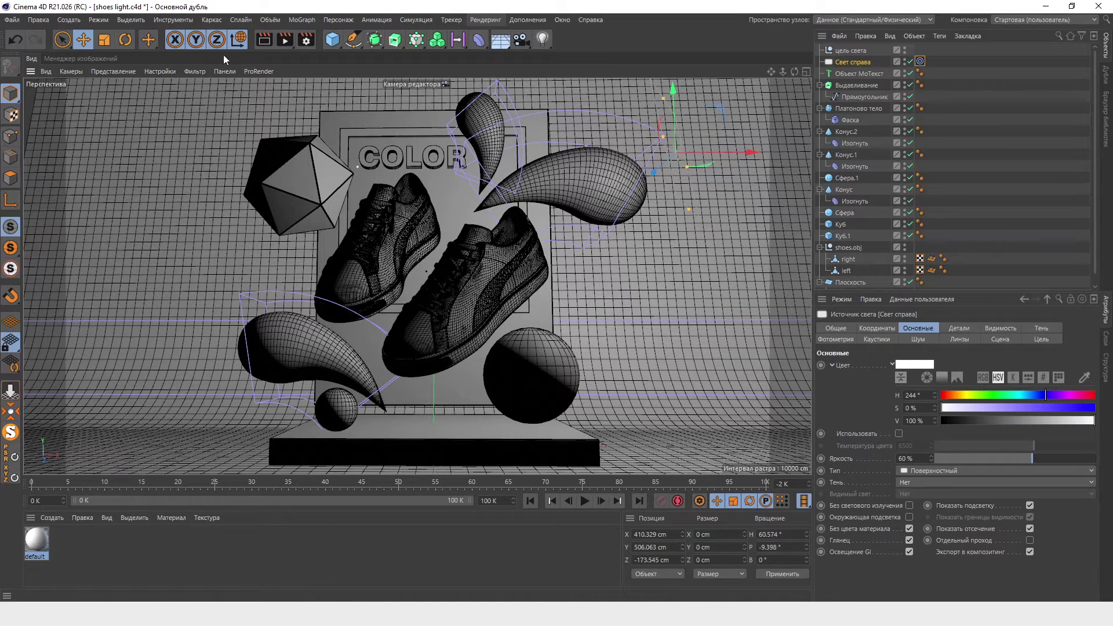
left_click(285, 41)
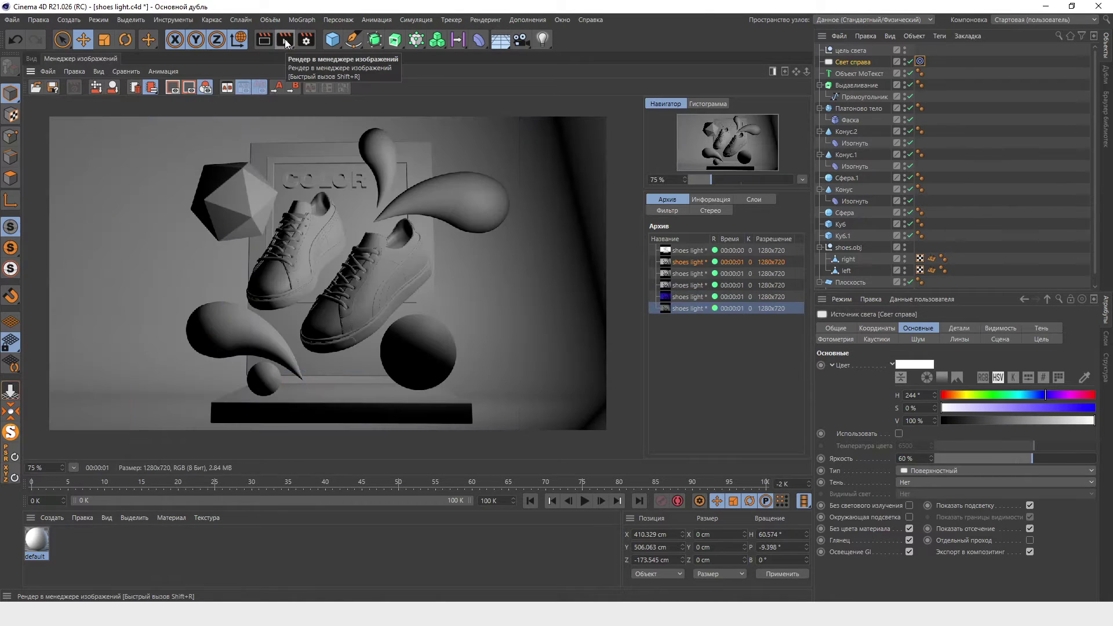
left_click(31, 60)
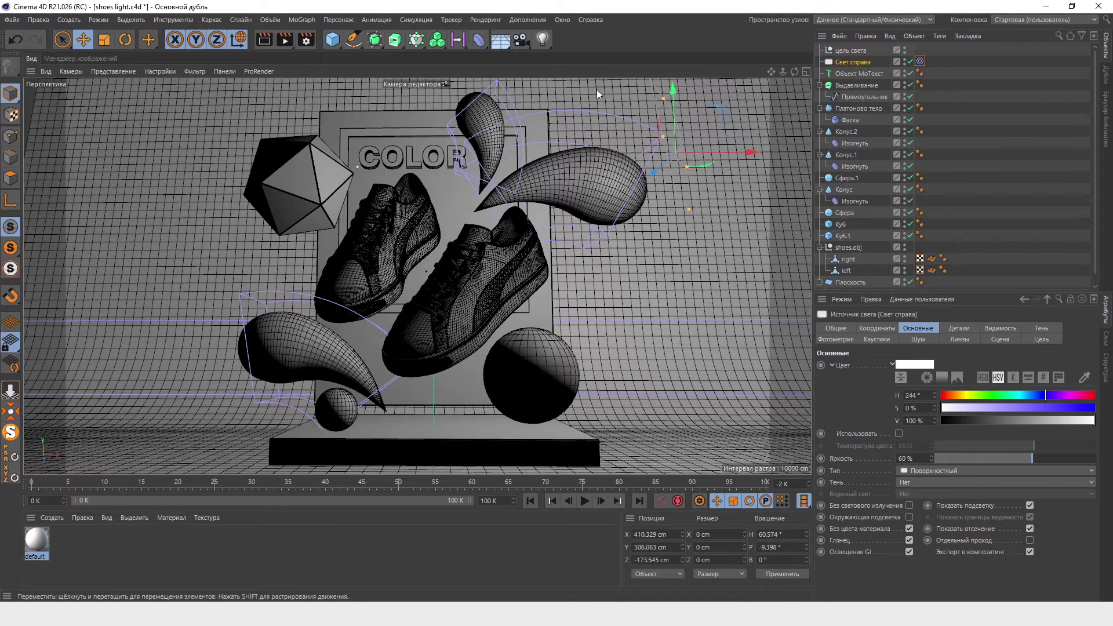
Keep the light type as Поверхностный (area) and review the last render.
left_click(544, 39)
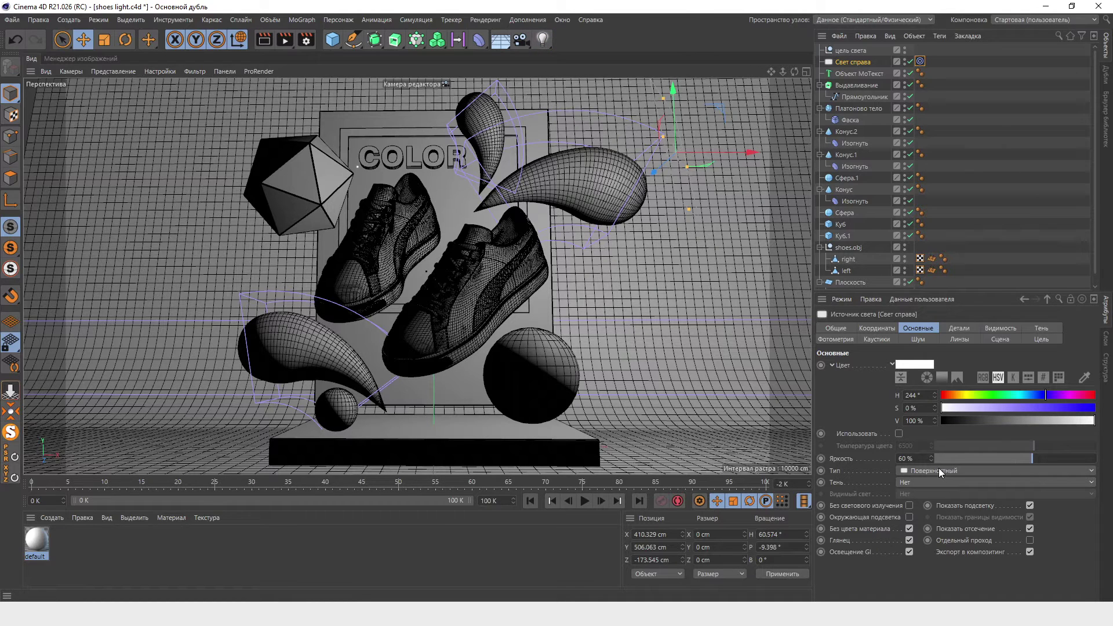
left_click(941, 472)
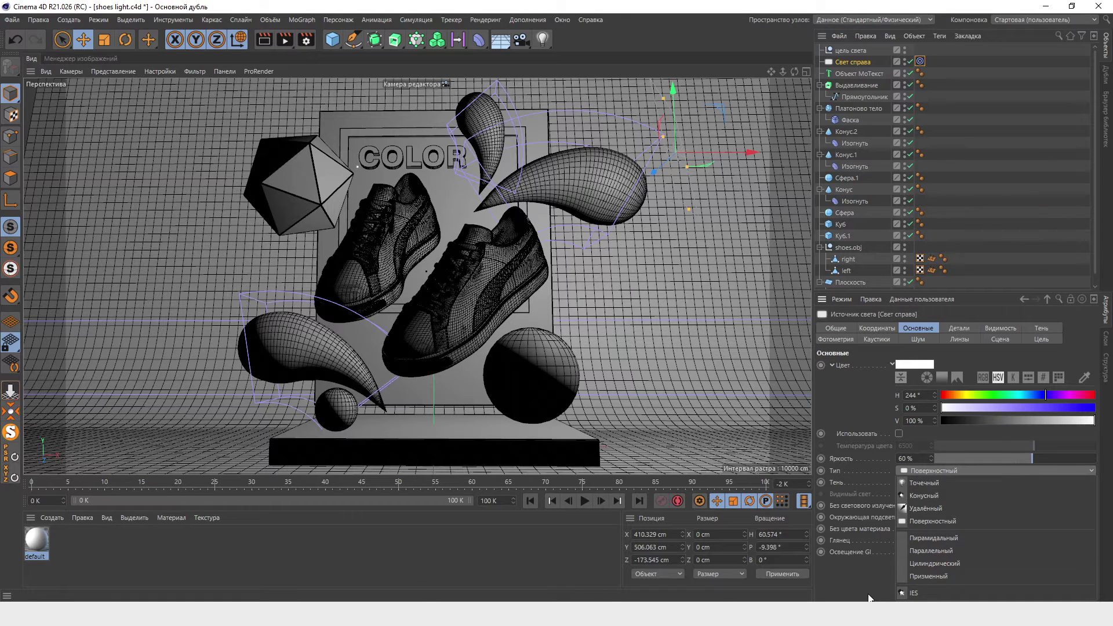
left_click(869, 598)
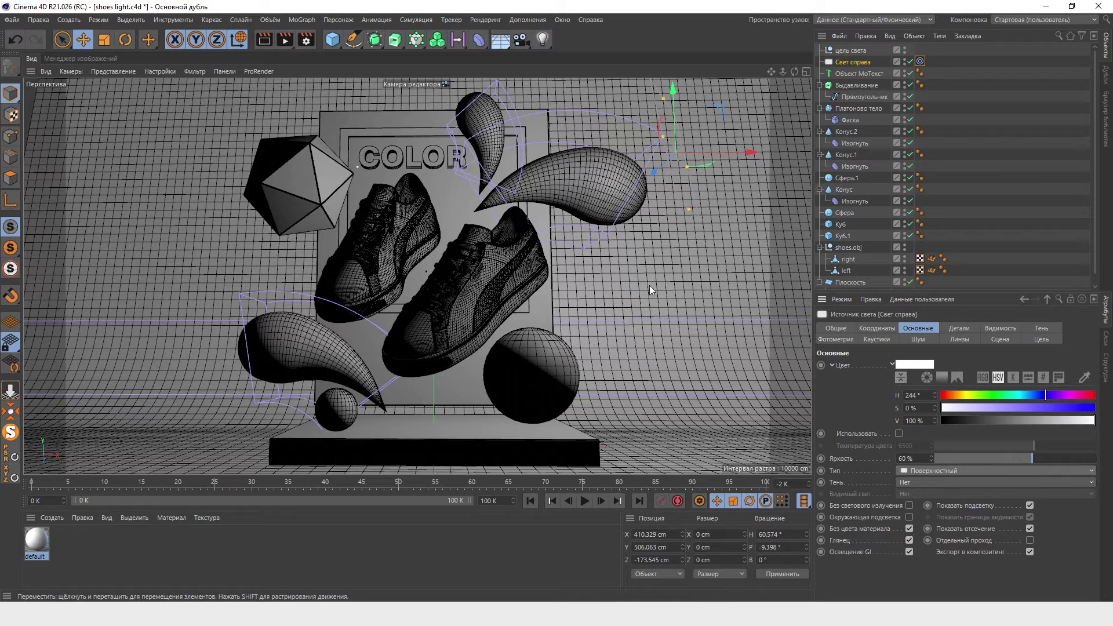
left_click(106, 59)
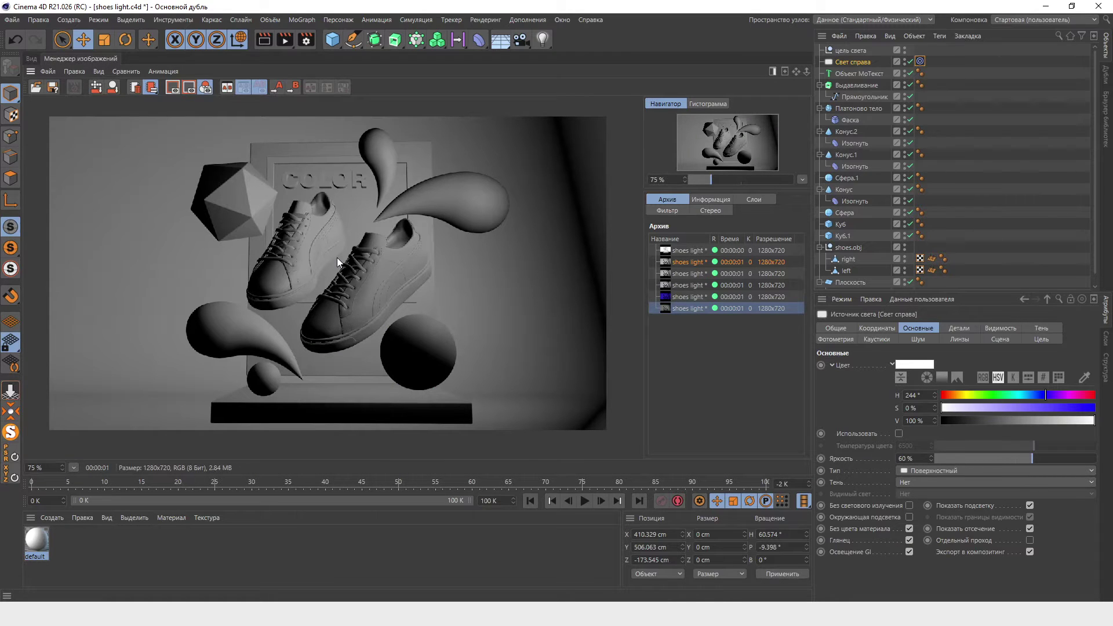
left_click(31, 58)
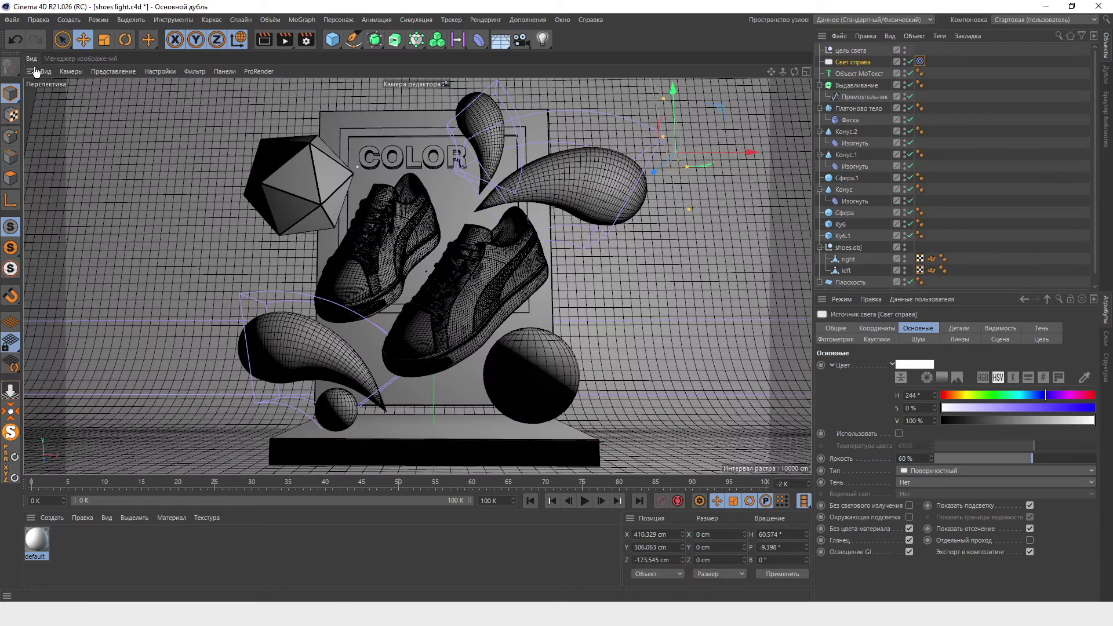
left_click(923, 484)
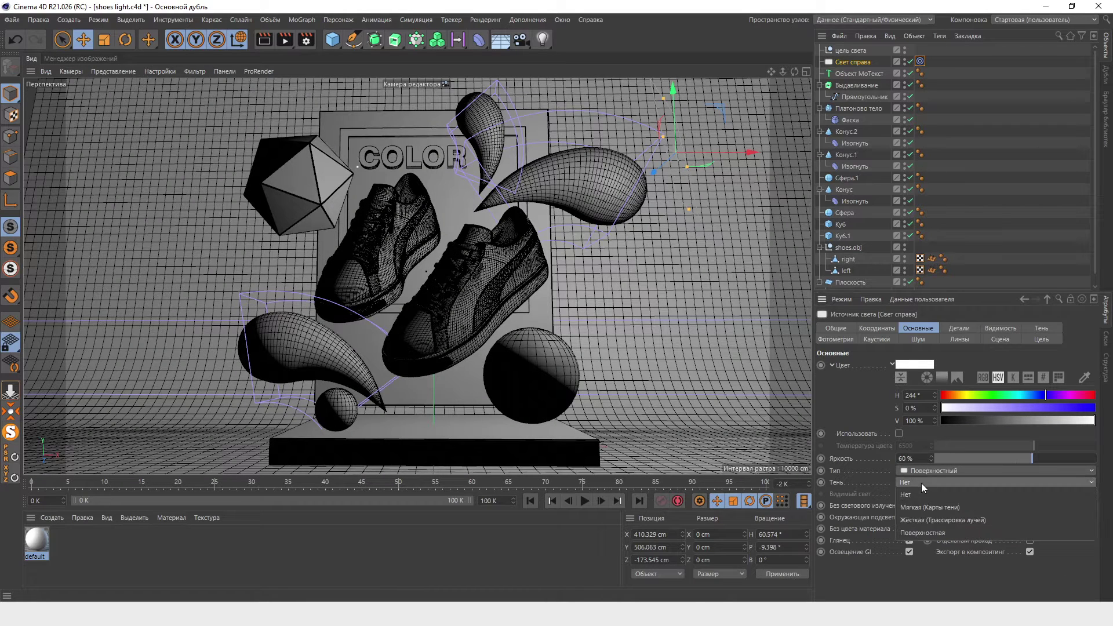
Test-render the right light first with soft, then with hard shadows.
left_click(964, 509)
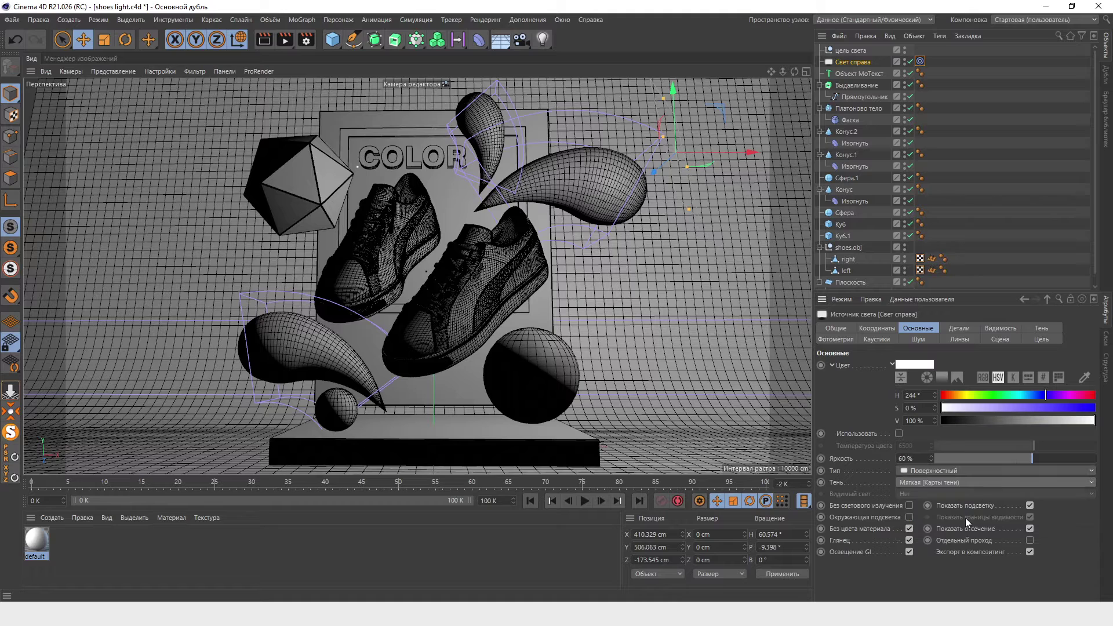
left_click(287, 41)
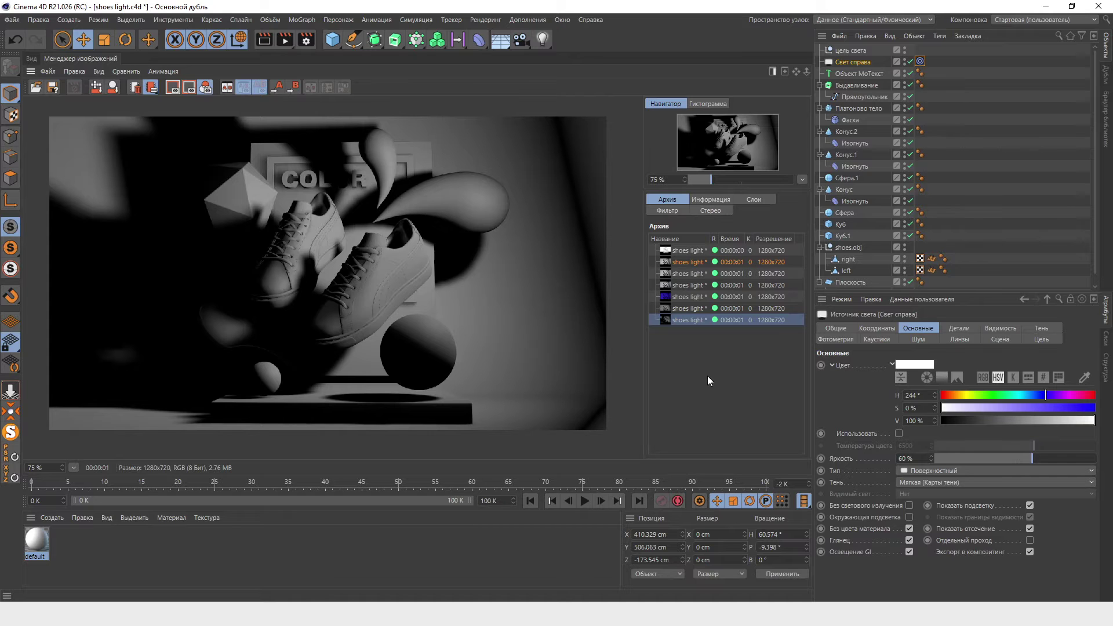
left_click(31, 58)
left_click(996, 483)
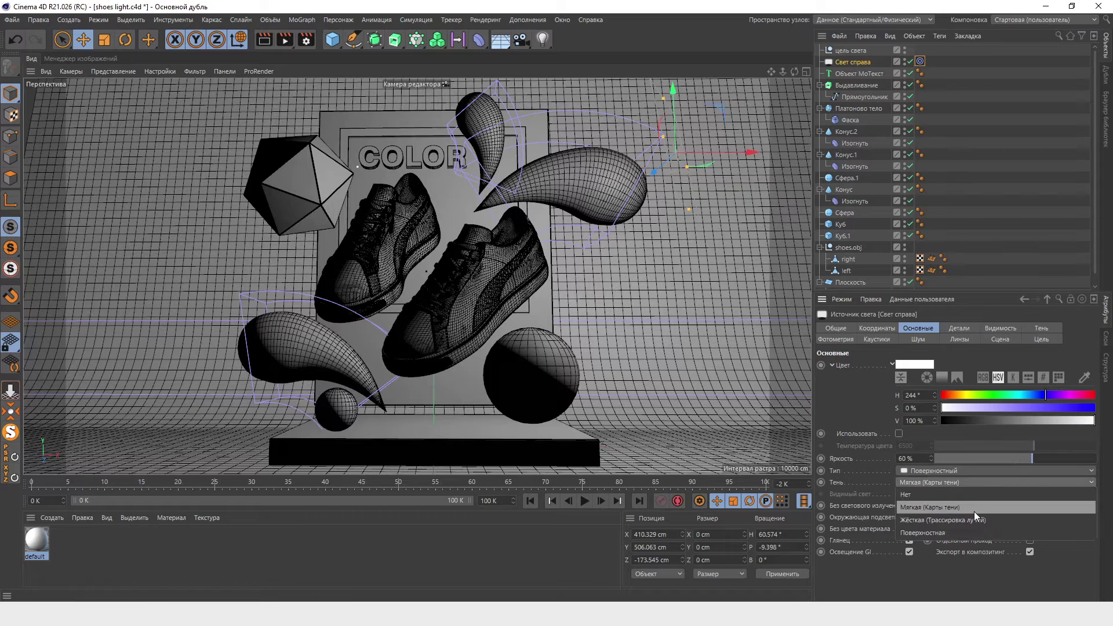
left_click(976, 519)
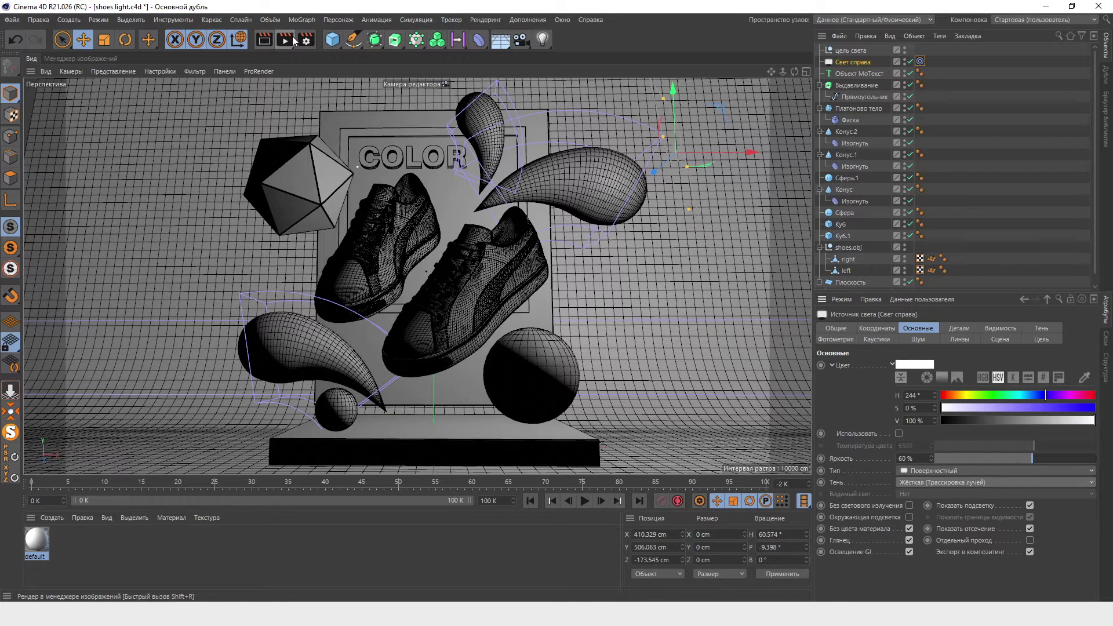
left_click(294, 40)
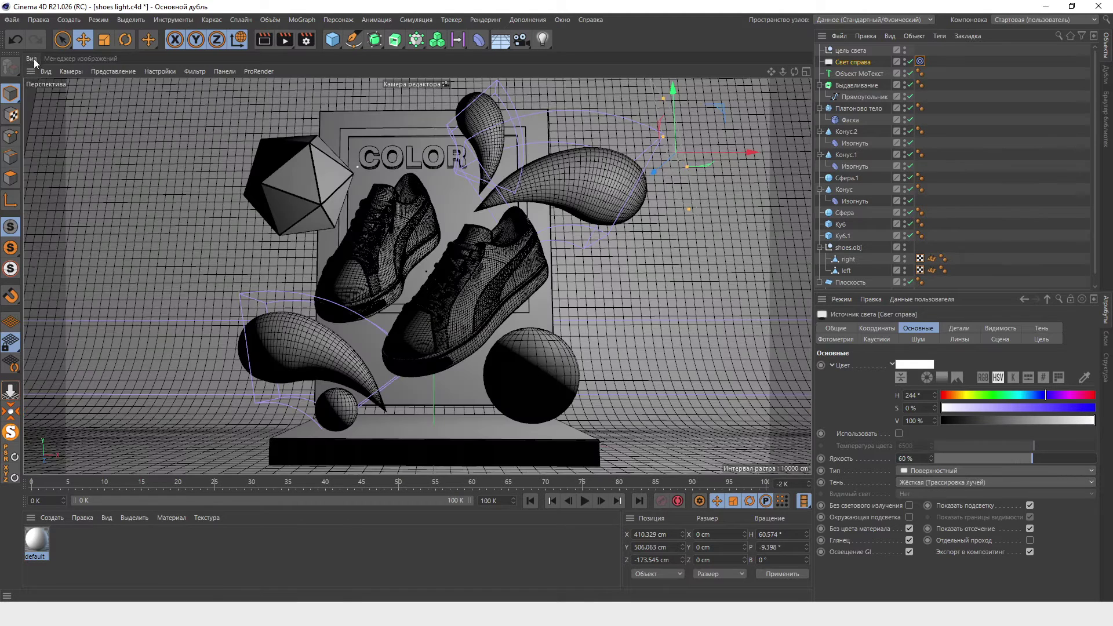
left_click(32, 59)
Switch the right light to area shadows, render, and compare against the hard-shadow render.
left_click(932, 481)
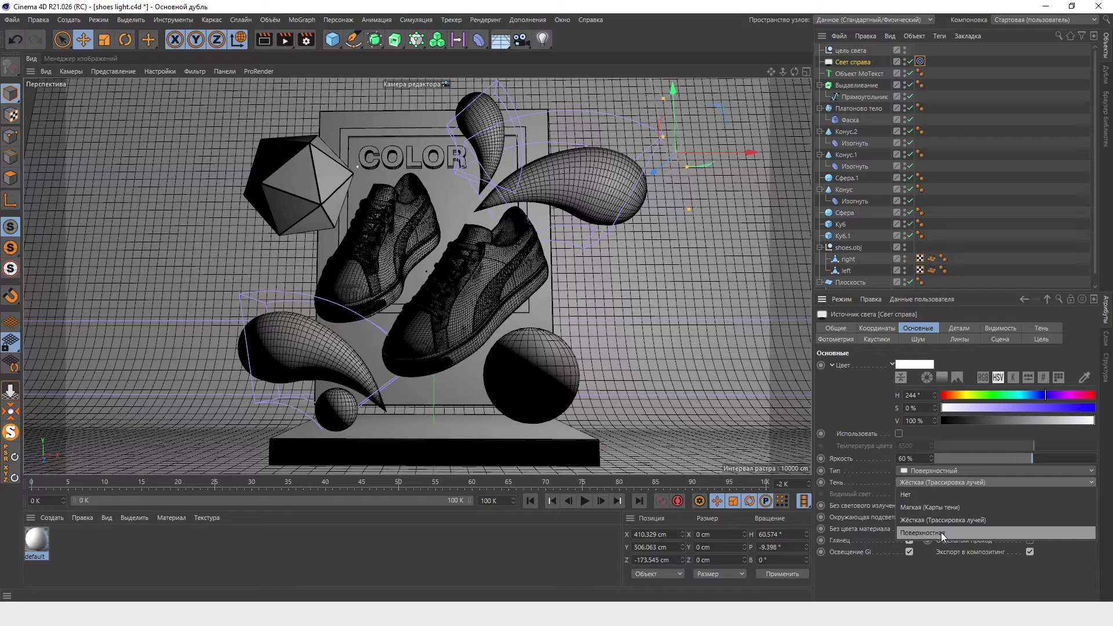
left_click(942, 533)
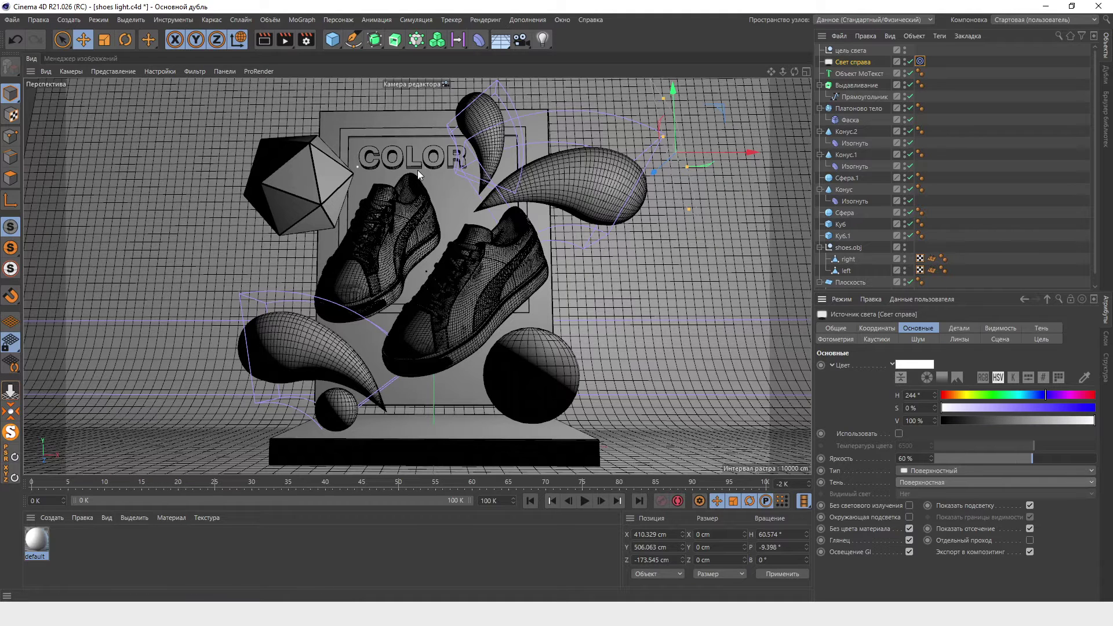
left_click(285, 40)
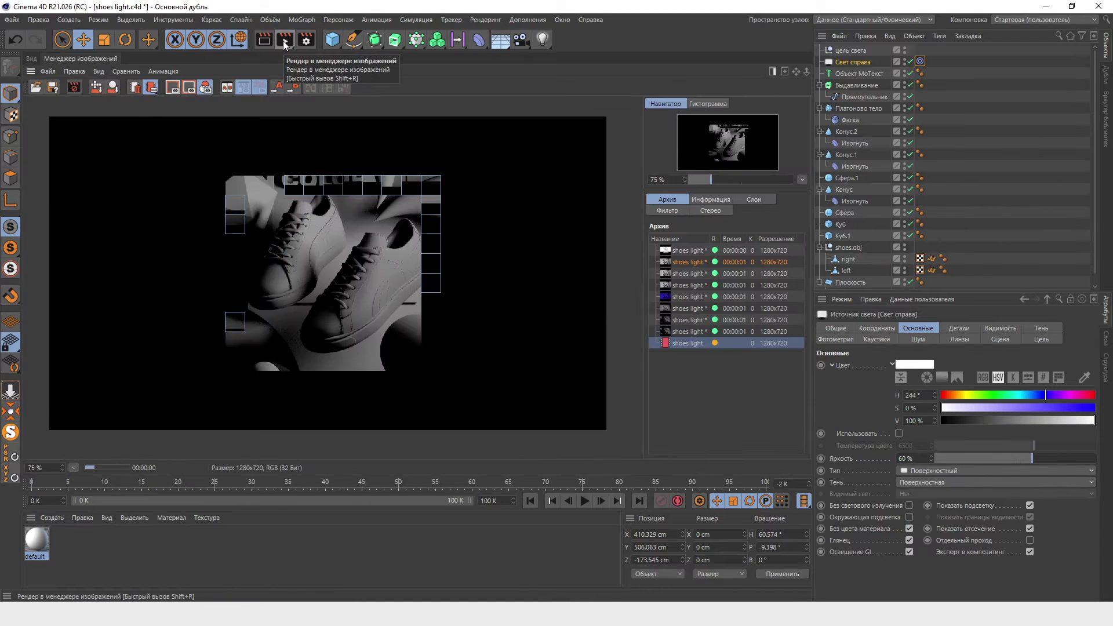
left_click(690, 328)
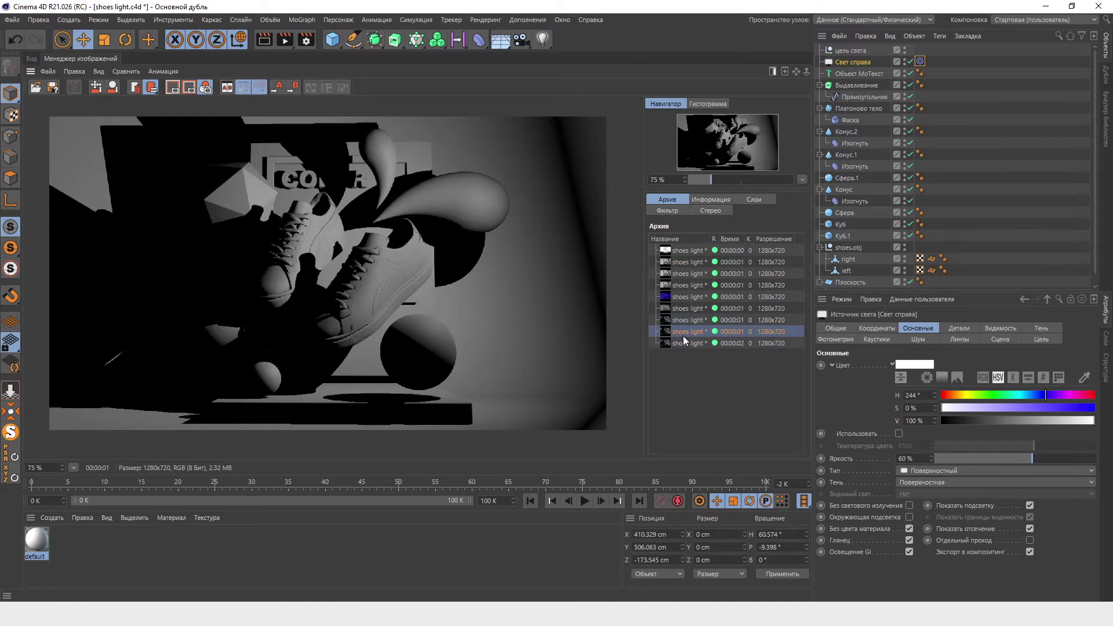
left_click(696, 346)
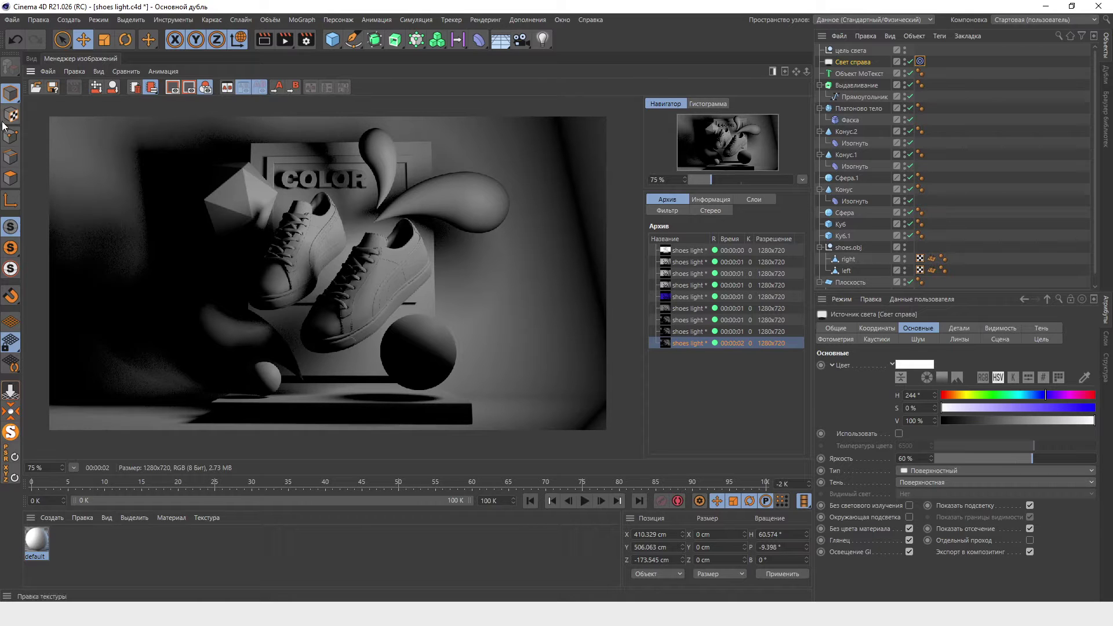
left_click(32, 58)
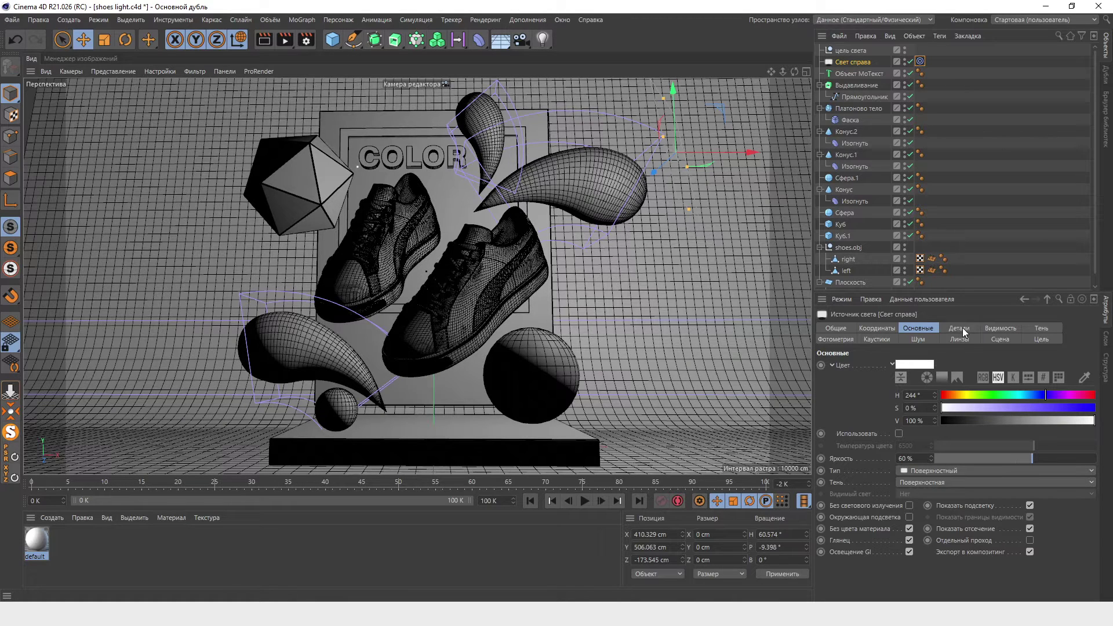
left_click(964, 332)
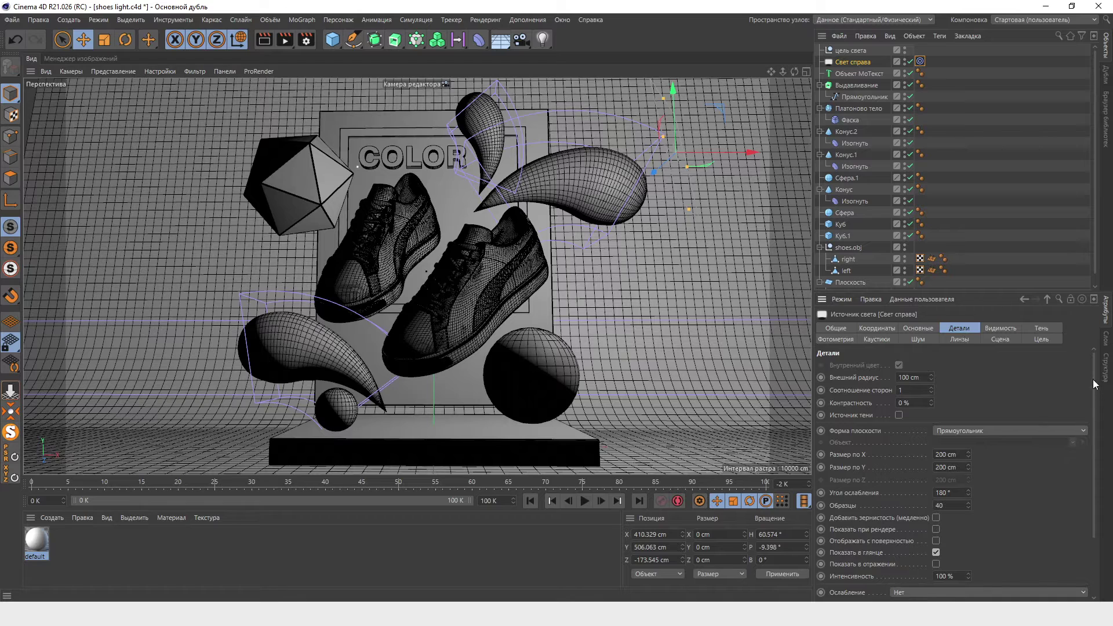
Scale the right area light with its handles to about 512 × 304.5 cm.
left_click_drag(1097, 385, 1100, 417)
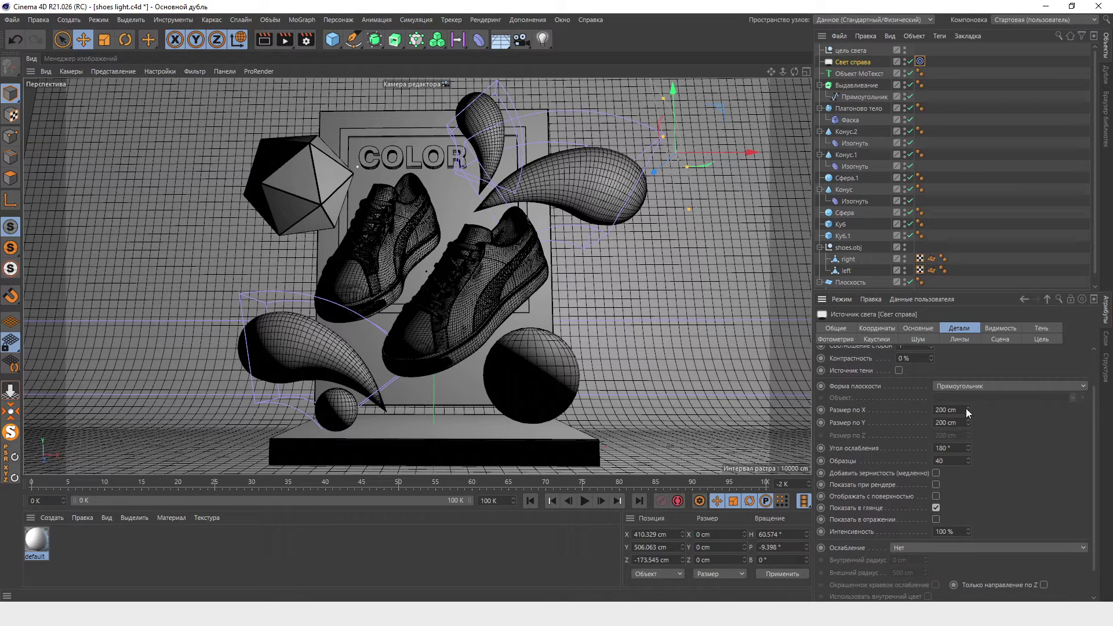
mouse_move(968, 412)
left_mouse_down()
mouse_move(968, 394)
mouse_move(968, 422)
left_mouse_up()
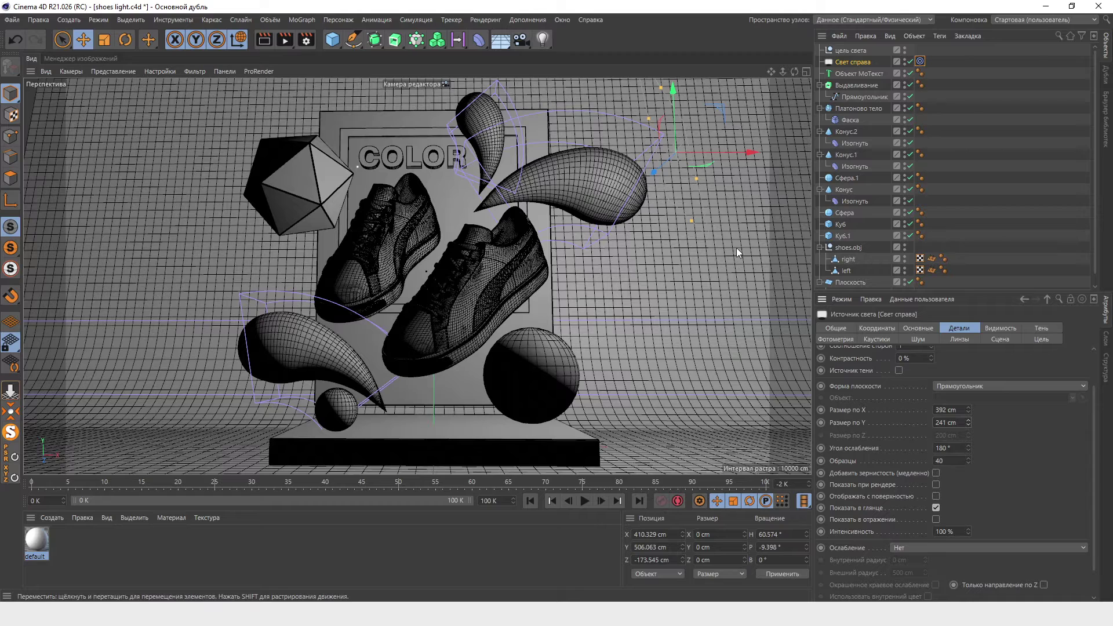
left_click_drag(702, 177, 683, 239)
left_click_drag(637, 101, 639, 106)
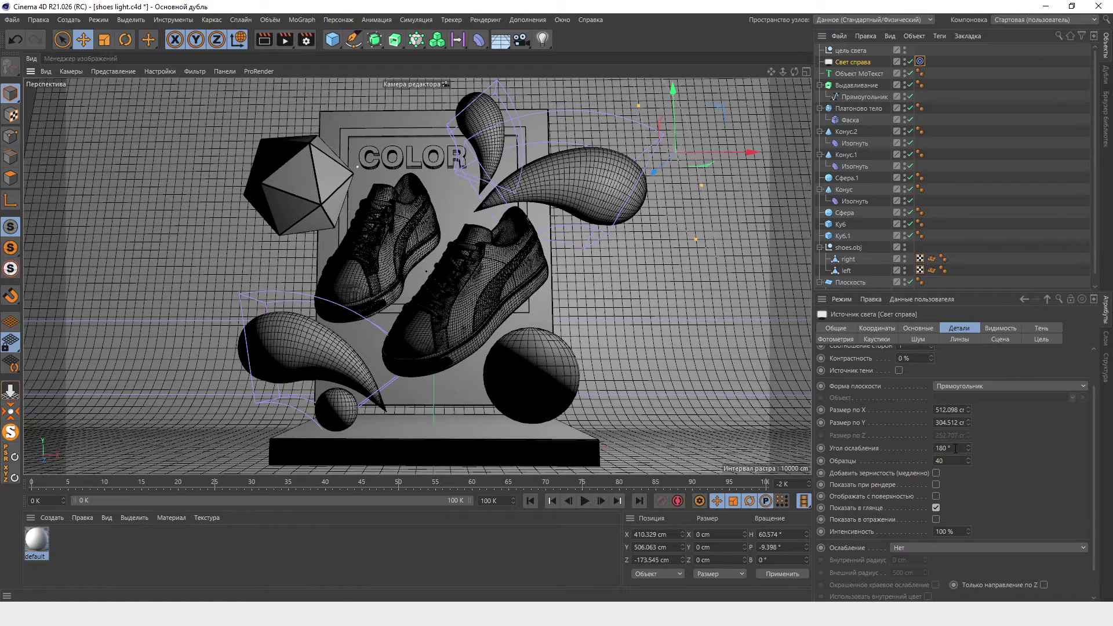
scroll(918, 518, "down", 1)
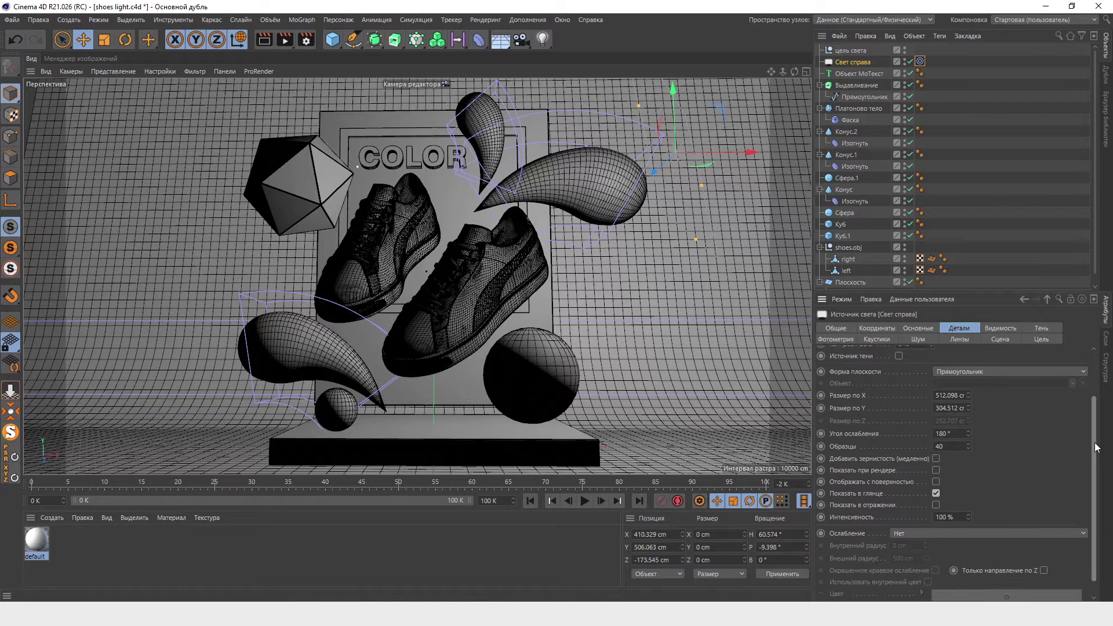
scroll(919, 517, "down", 1)
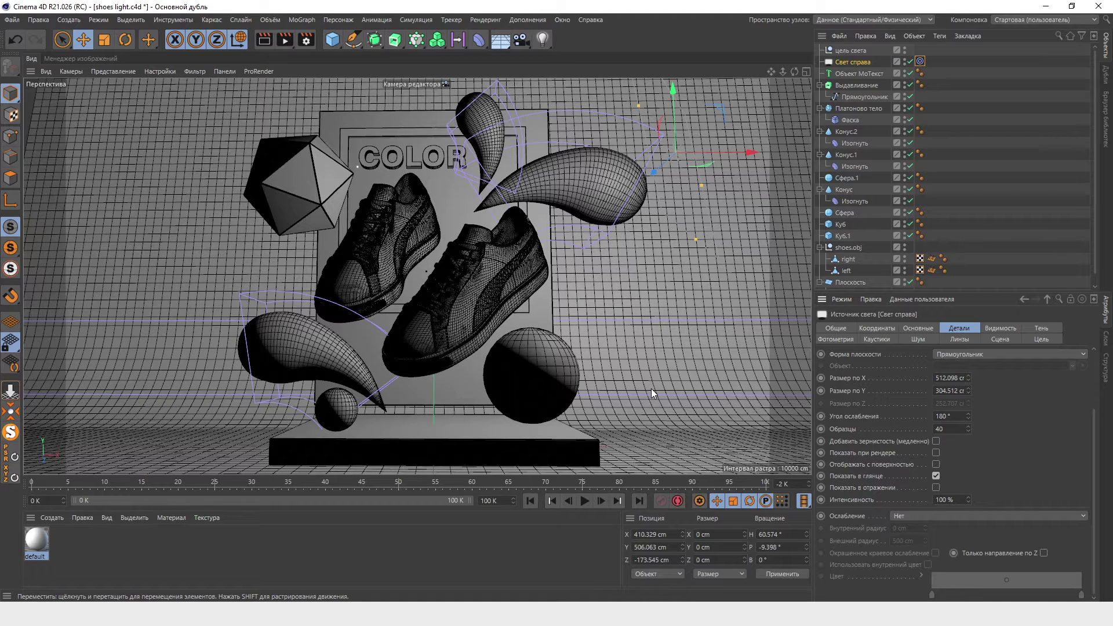
Test-render the softer lighting from the enlarged light.
left_click(286, 42)
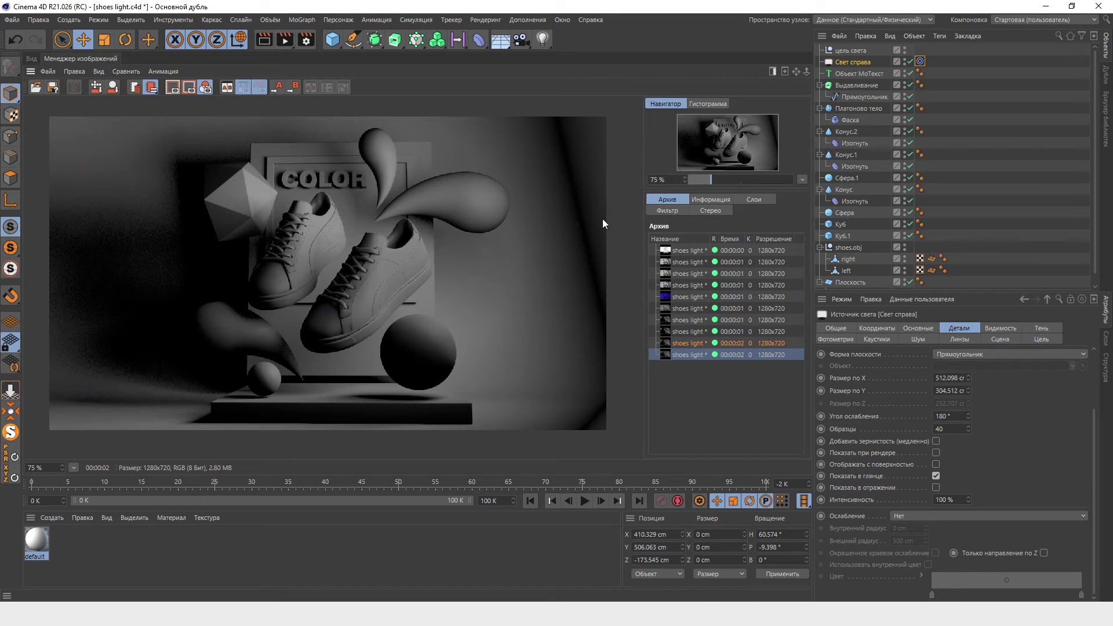
left_click(32, 58)
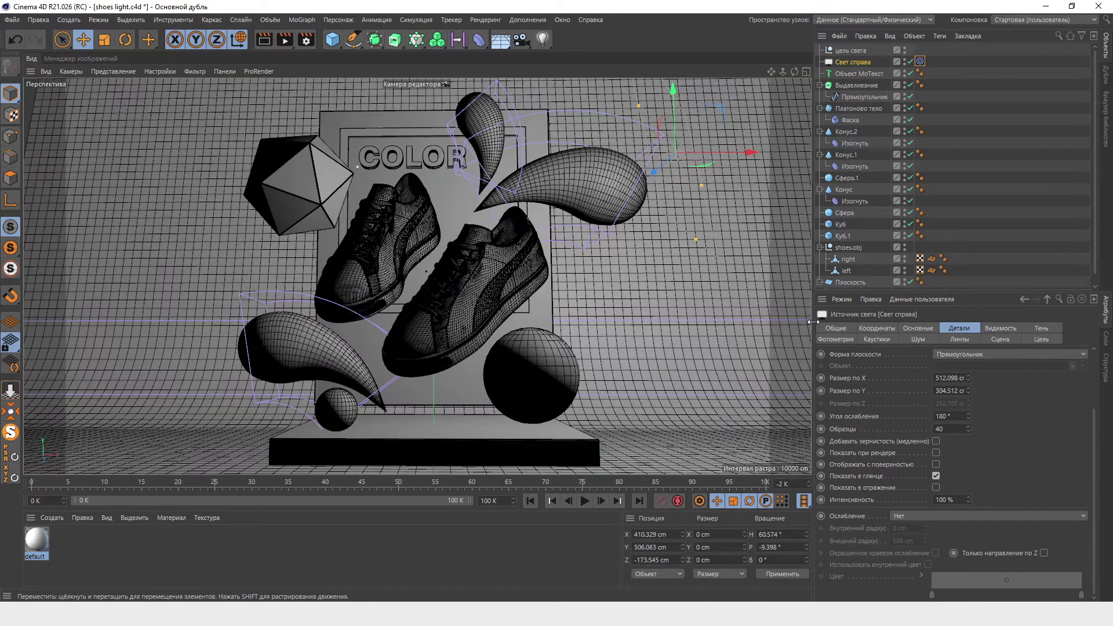
left_click(955, 516)
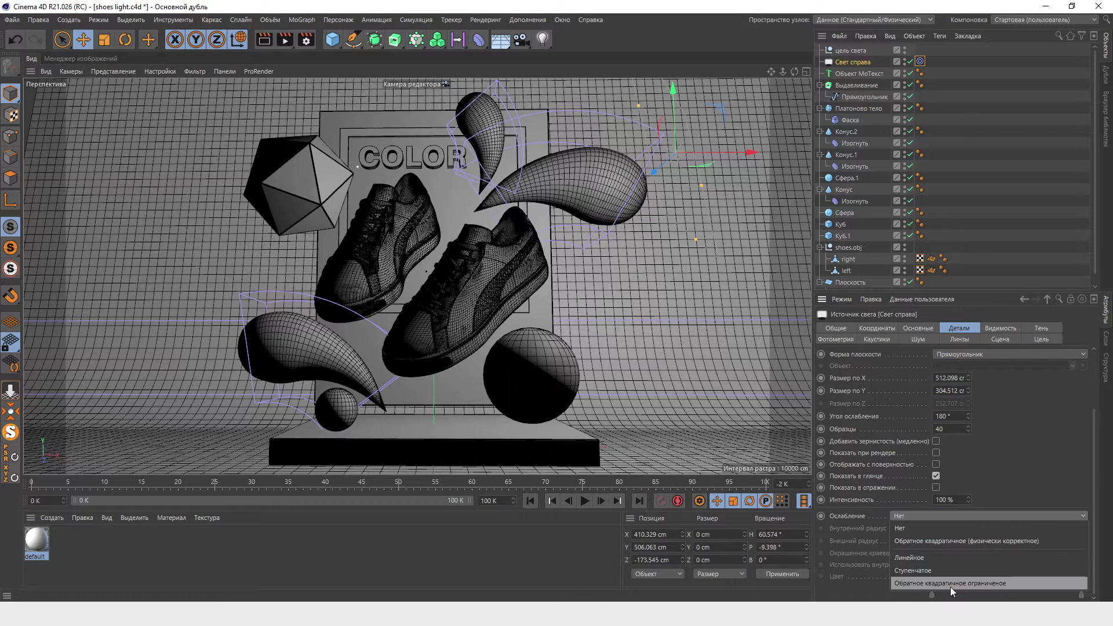
Give the right light inverse-square falloff with an 800 cm radius and test-render it.
left_click(1007, 543)
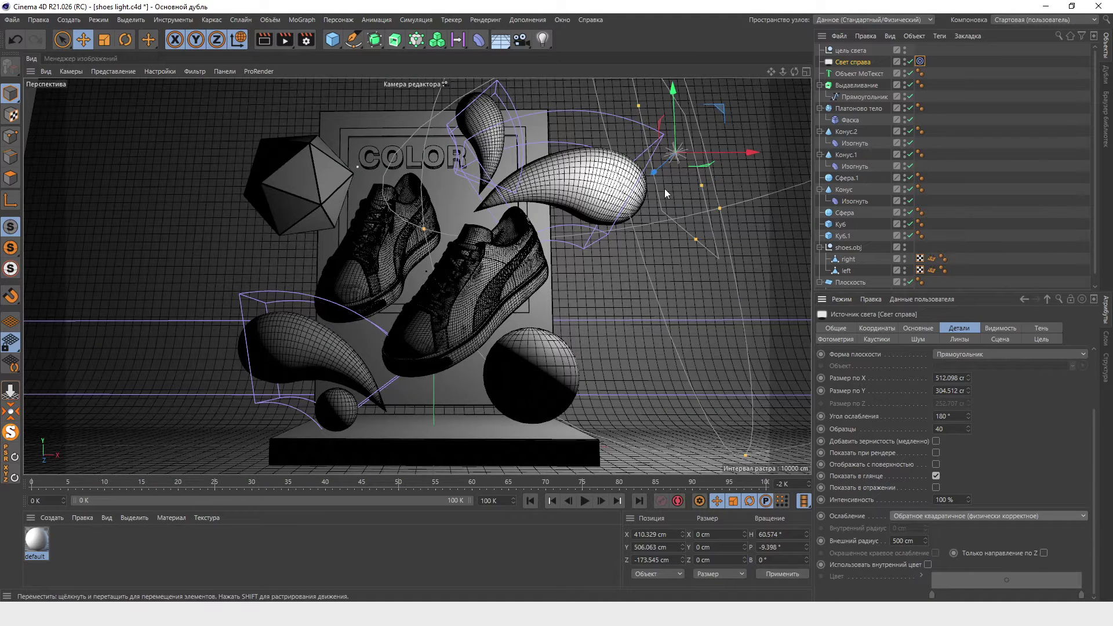
mouse_move(424, 231)
left_mouse_down()
mouse_move(461, 219)
mouse_move(316, 234)
mouse_move(360, 226)
left_mouse_up()
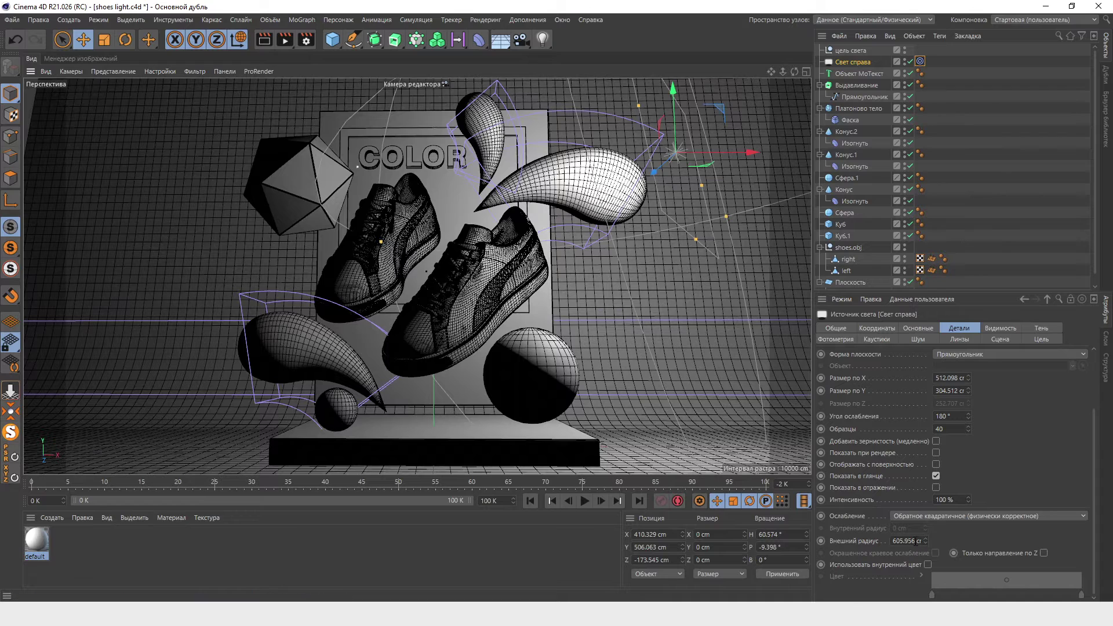
left_click_drag(916, 542, 861, 541)
type("800")
key("Return")
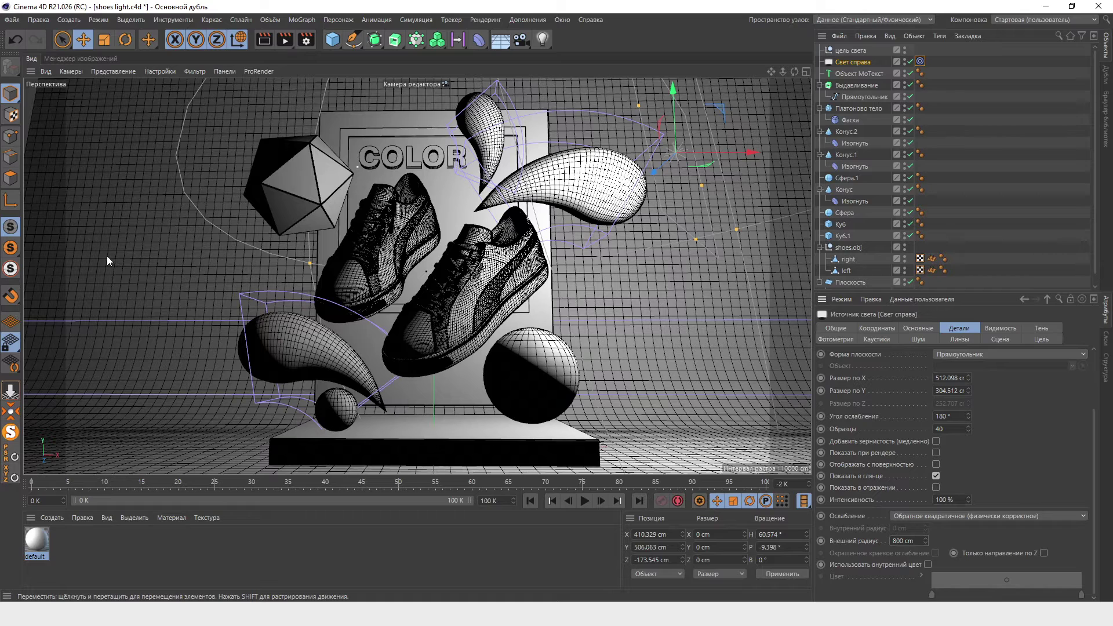
left_click(283, 43)
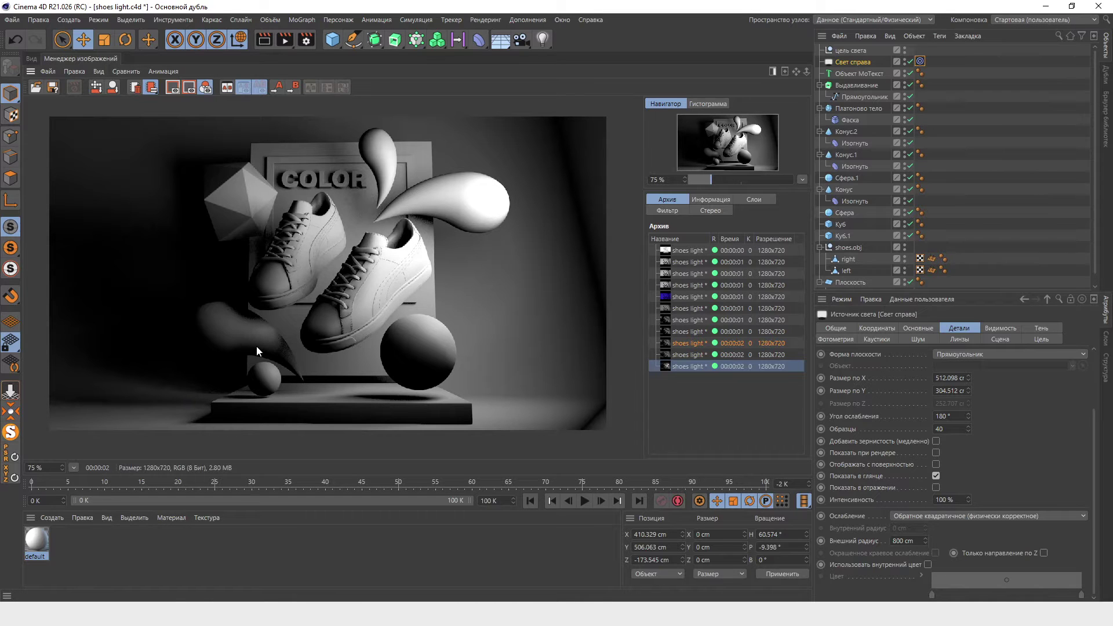
left_click(31, 59)
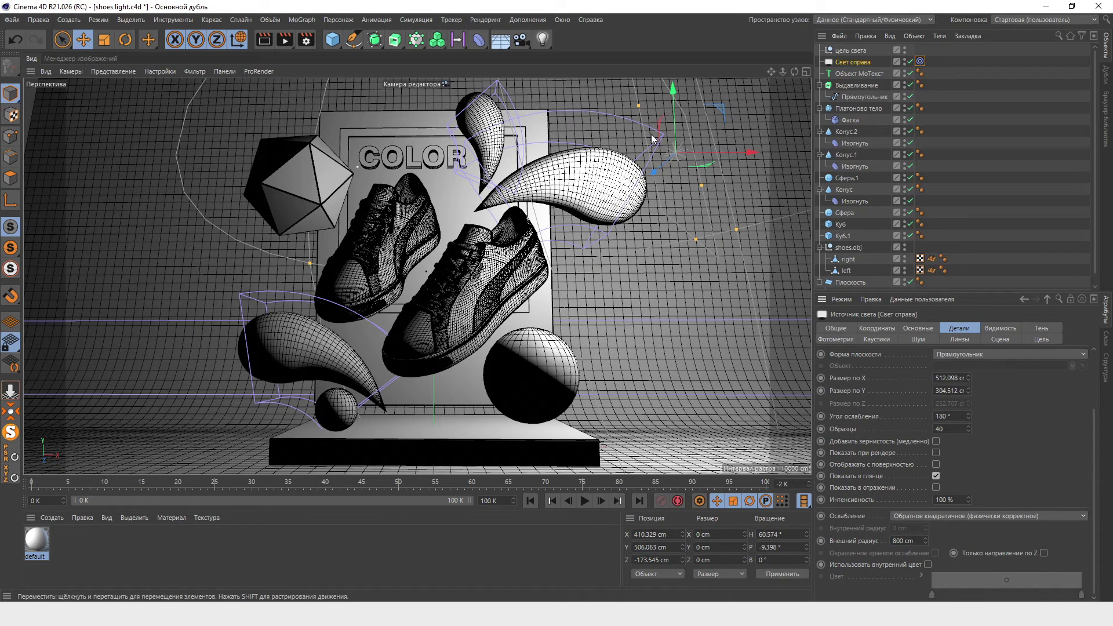
Move the right light further right and restrict its emission to the Z direction only.
scroll(513, 250, "down", 3)
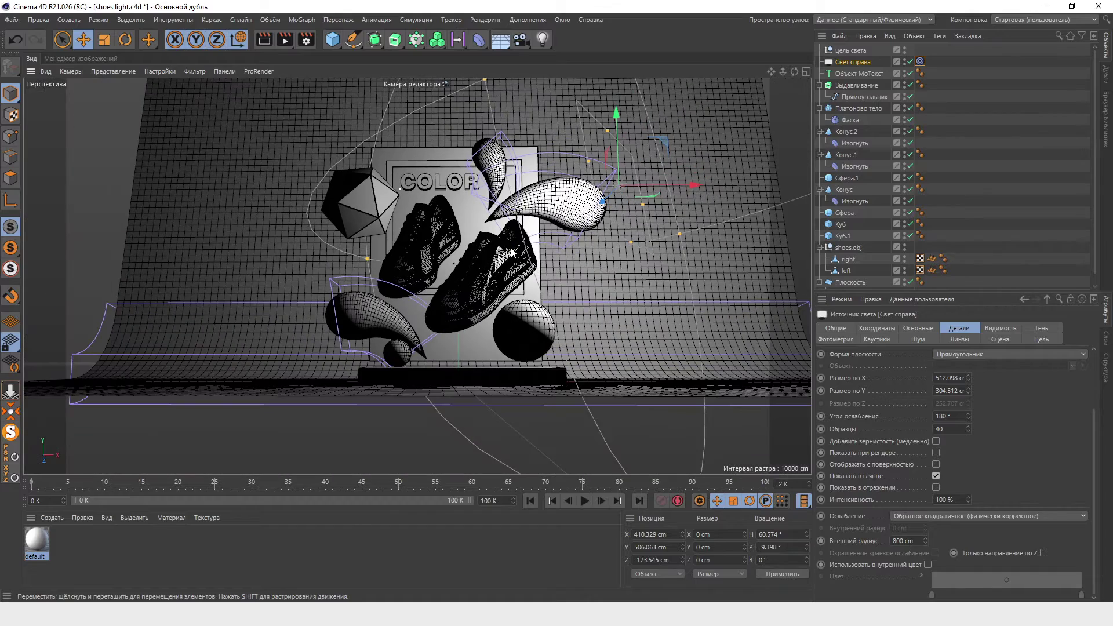
left_click_drag(656, 181, 732, 185)
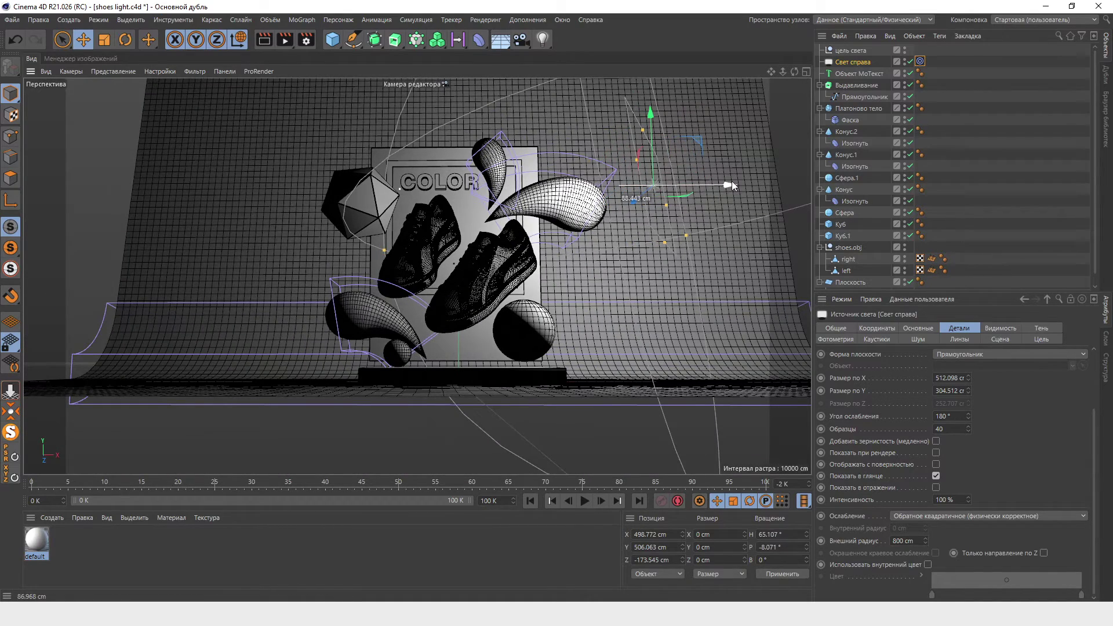
left_click(1043, 553)
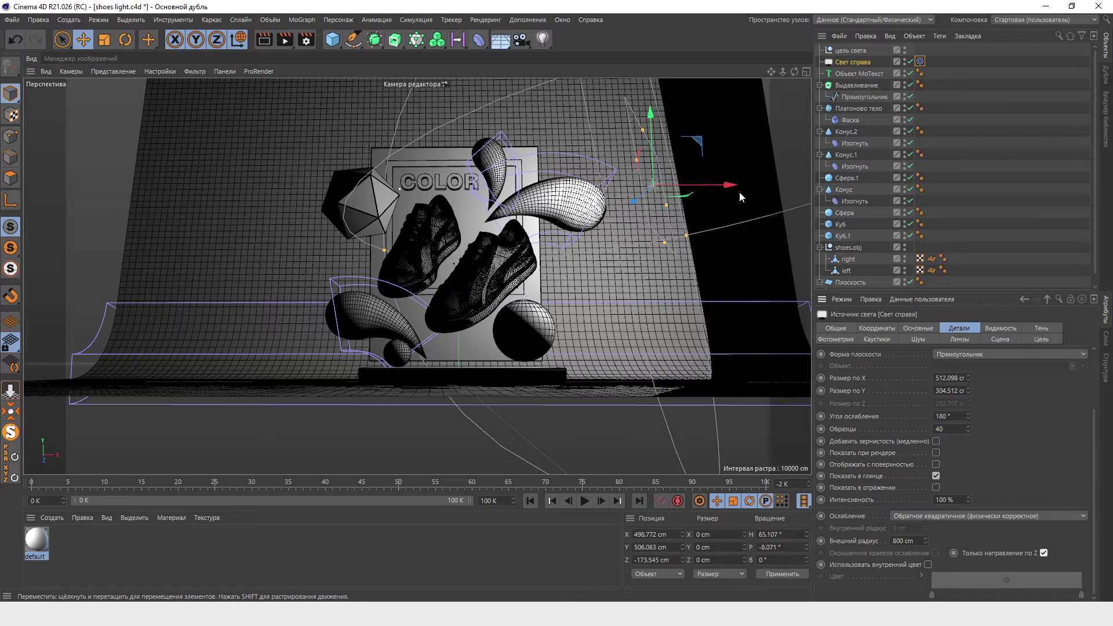
left_click_drag(735, 185, 762, 191)
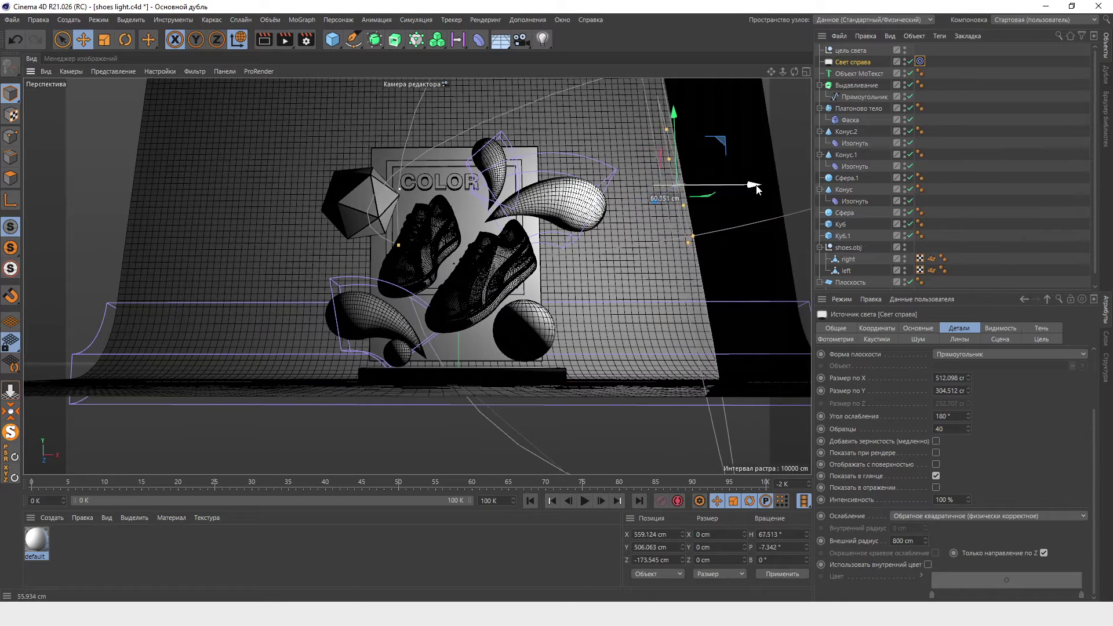
Reposition the right light from the four-view layout, then Ctrl-drag a duplicate leftward.
middle_click(761, 191)
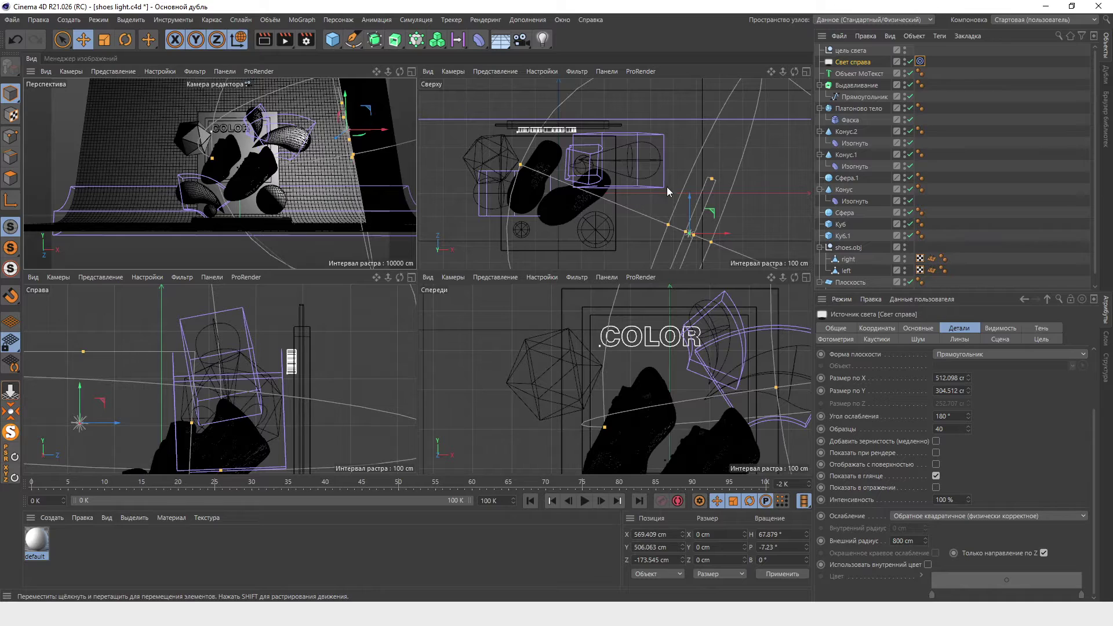
scroll(701, 181, "down", 4)
left_click_drag(701, 197, 764, 192)
key("F1")
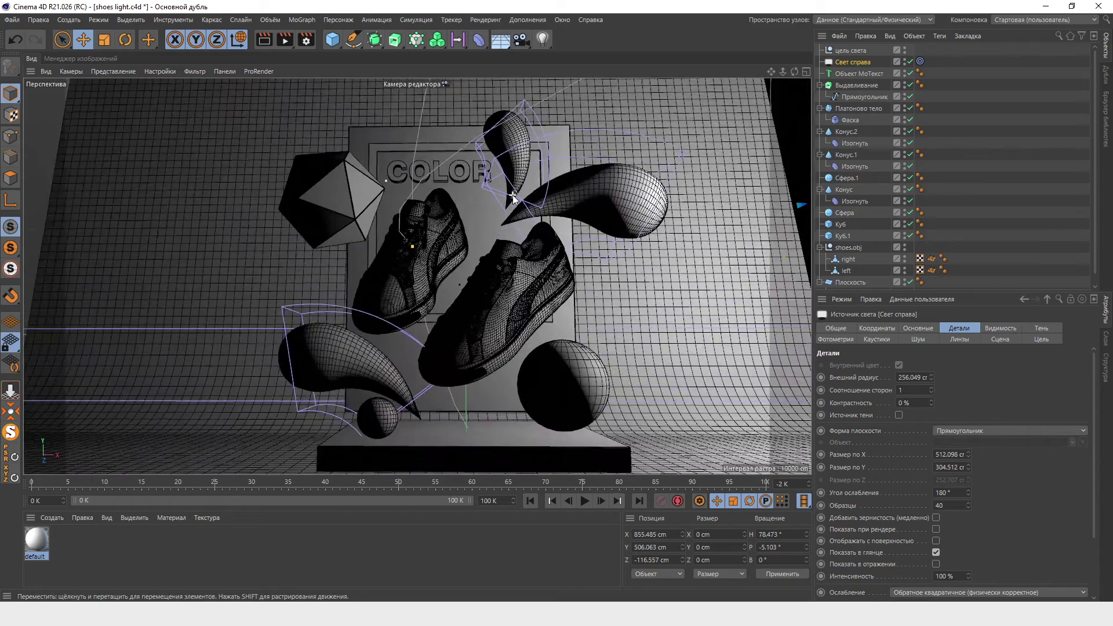
middle_click(407, 115)
middle_click(407, 115)
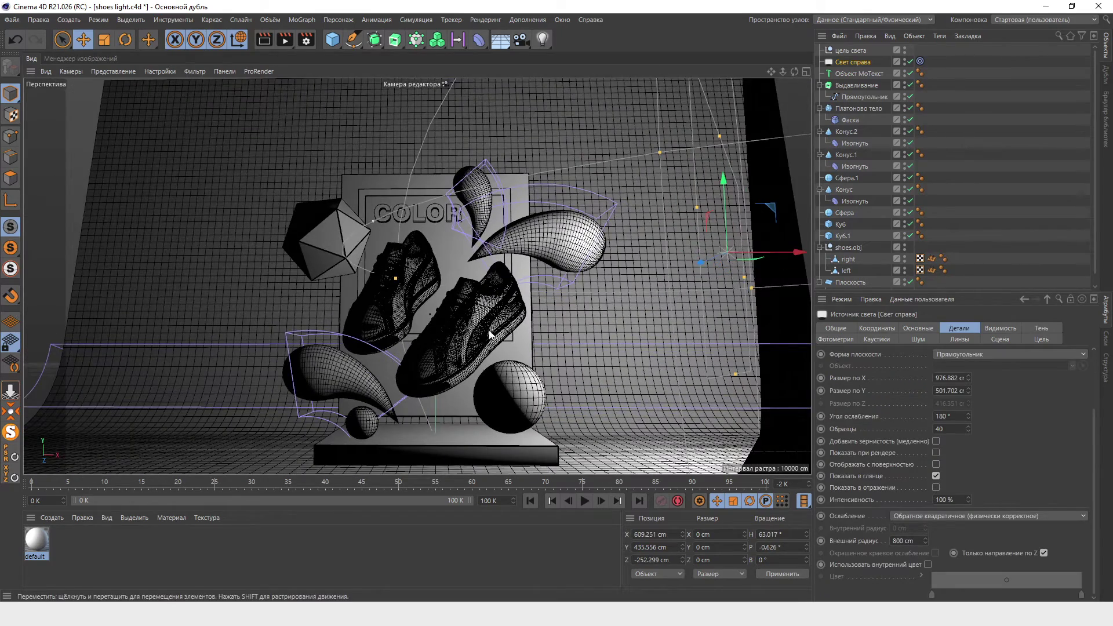
left_click_drag(490, 335, 499, 216, "alt")
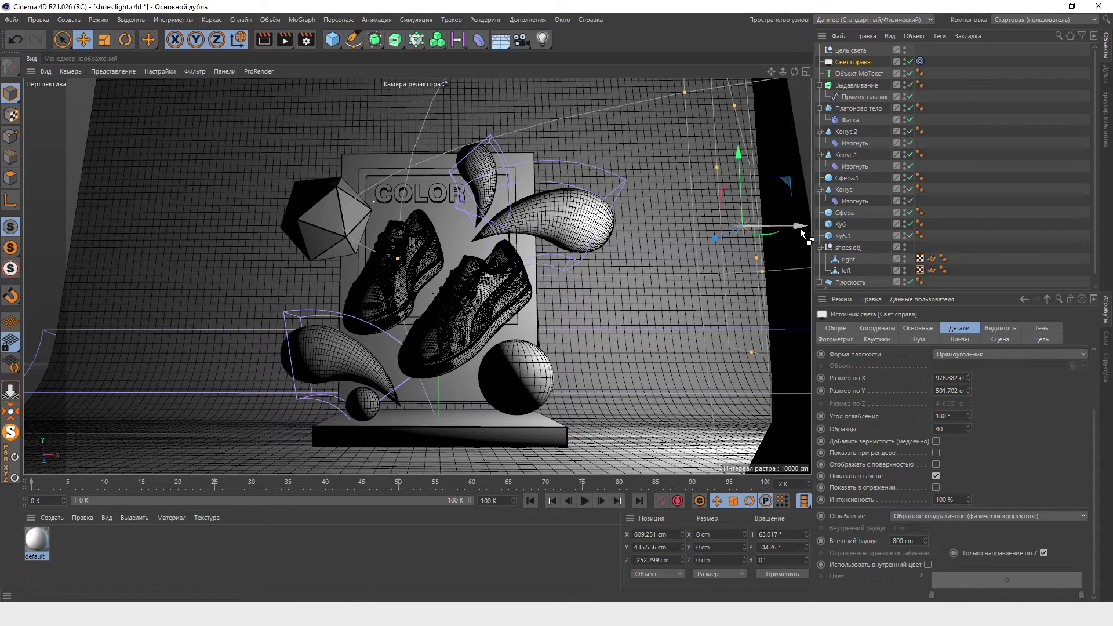
left_click_drag(804, 231, 545, 219, "ctrl")
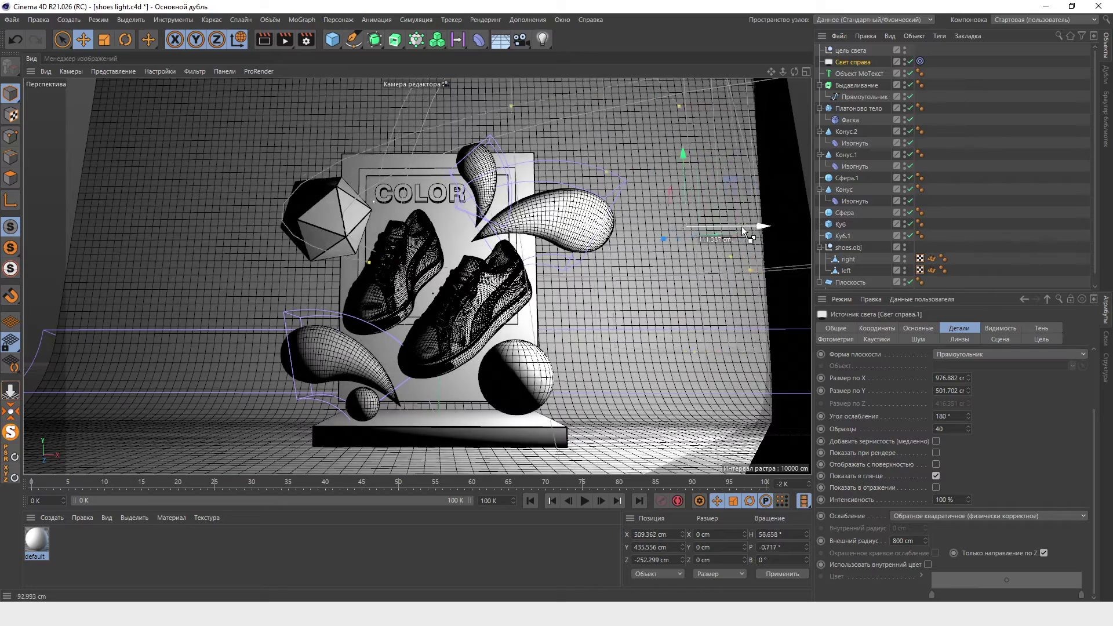
Place the light copy on the left side at about X -914 cm and test-render.
left_click_drag(546, 220, 170, 201)
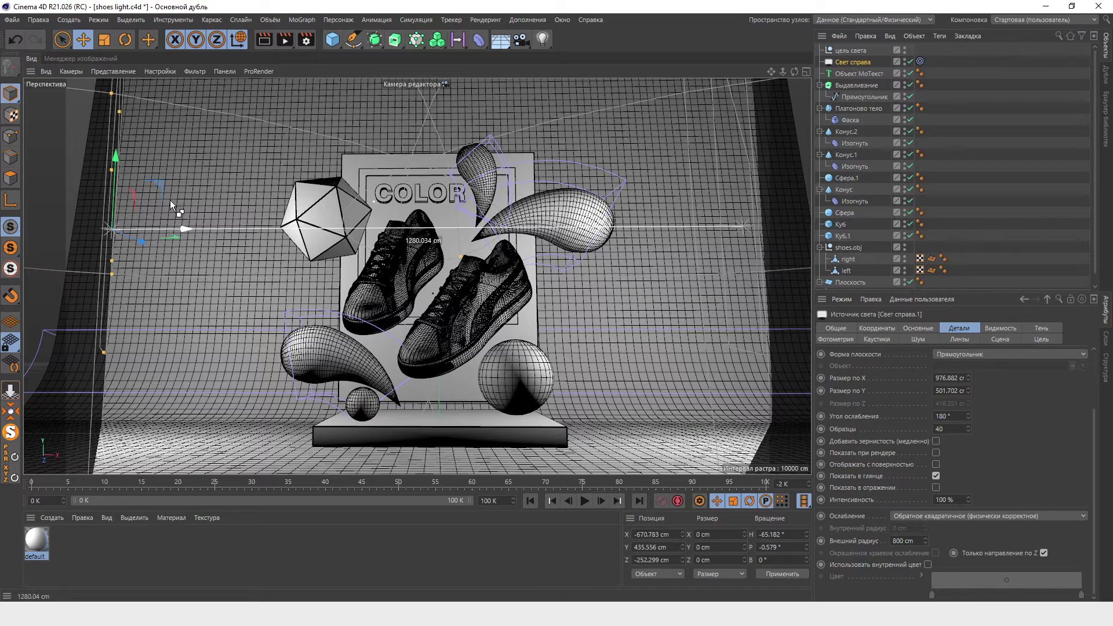
left_click_drag(171, 200, 171, 202)
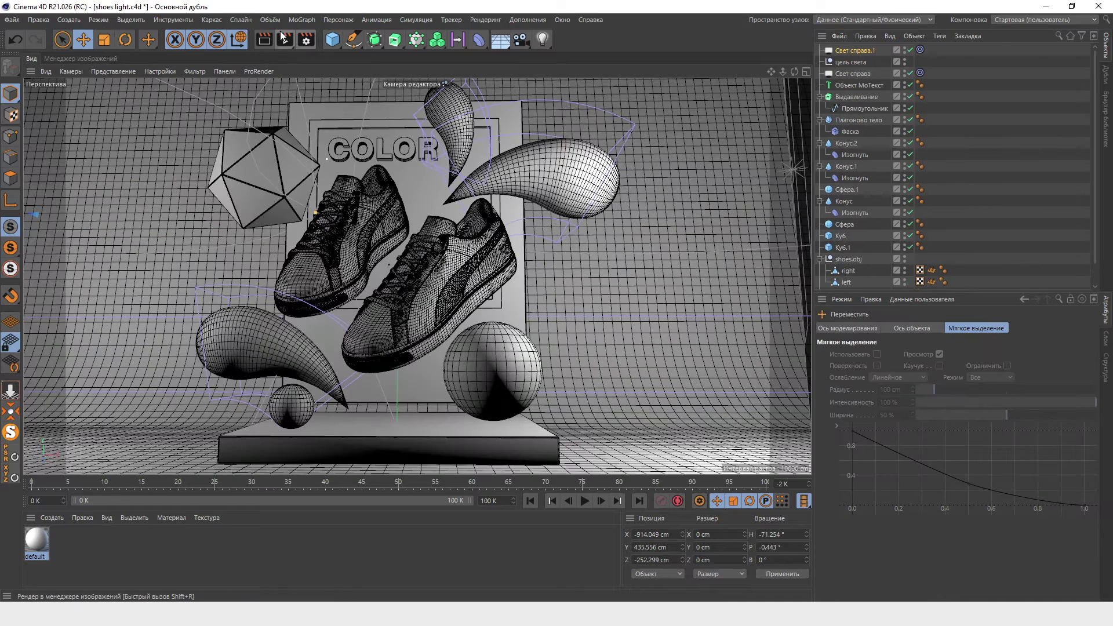
left_click(285, 39)
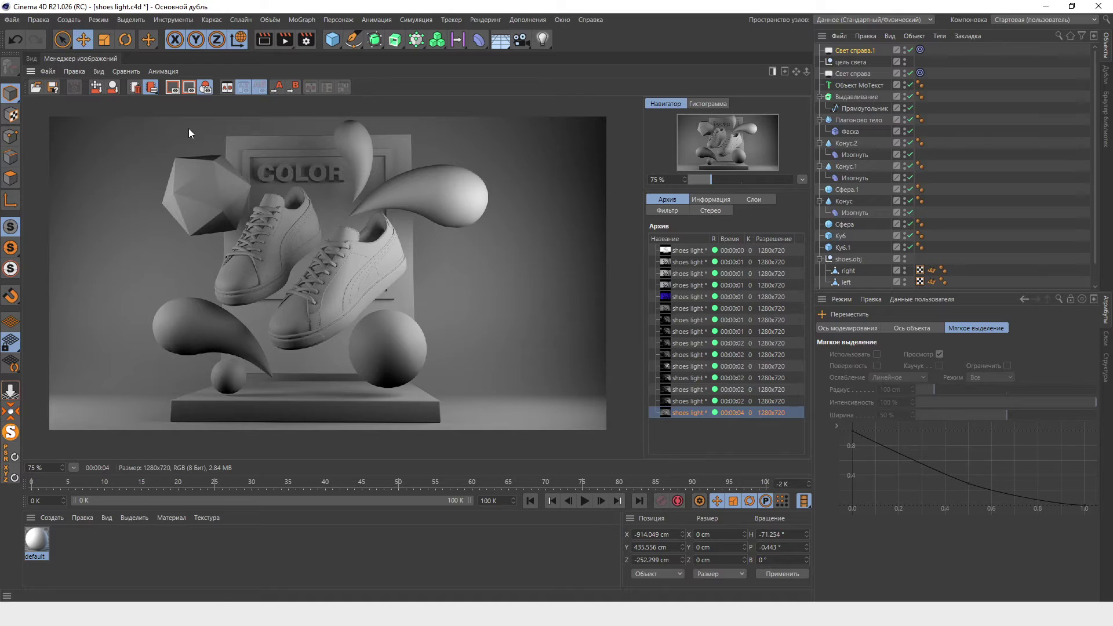
left_click(33, 58)
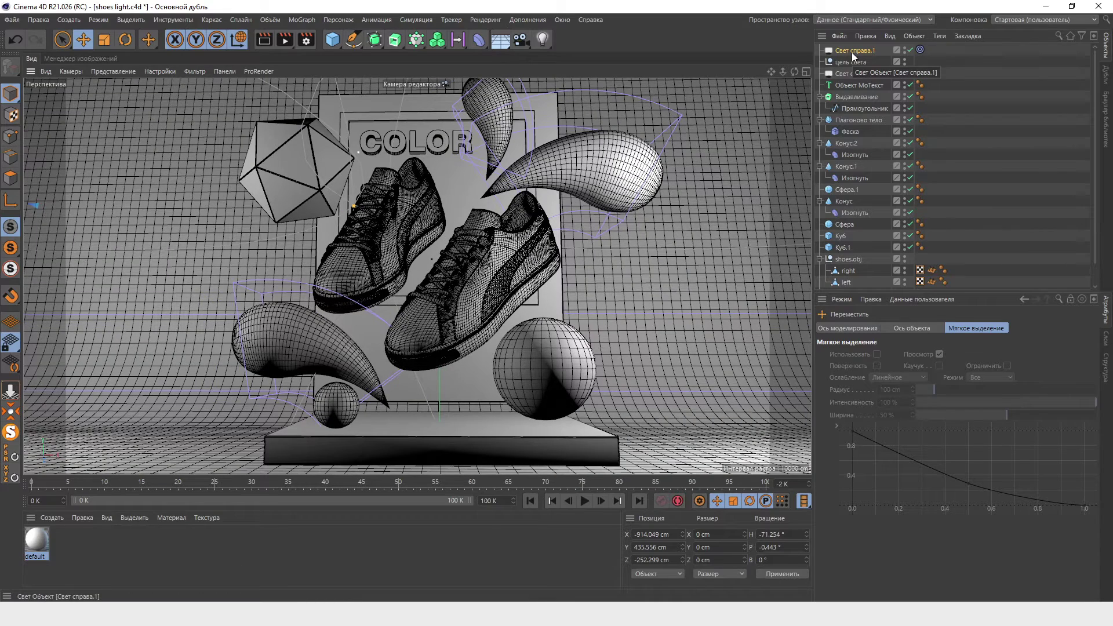
Select Свет справа and Ctrl-drag a third copy to the centre.
left_click(852, 52)
left_click(866, 74)
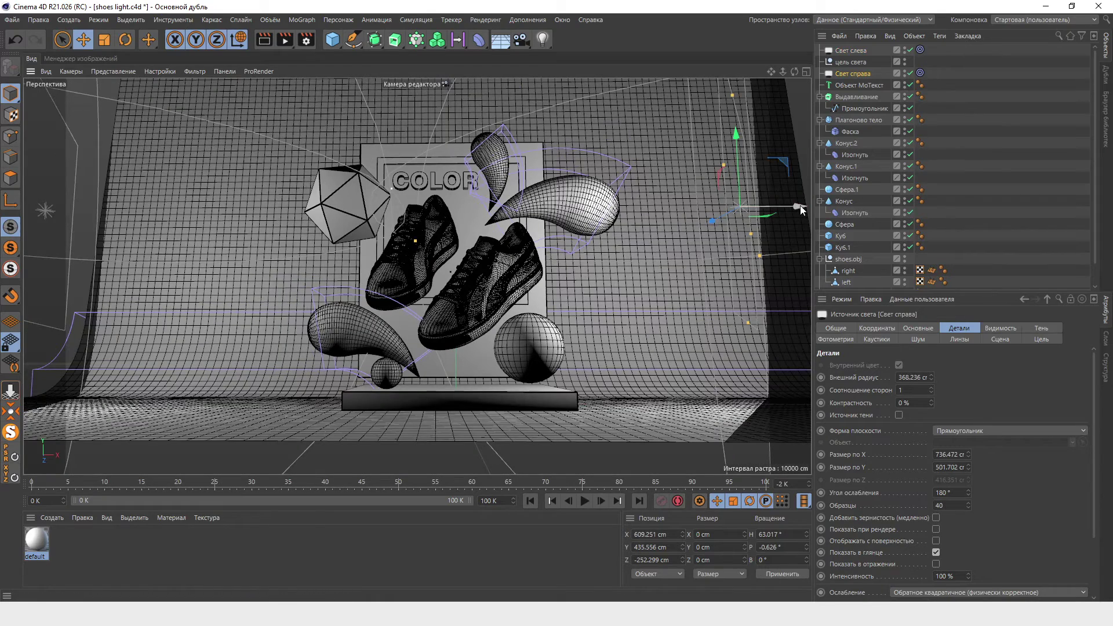
left_click_drag(800, 204, 517, 205, "ctrl")
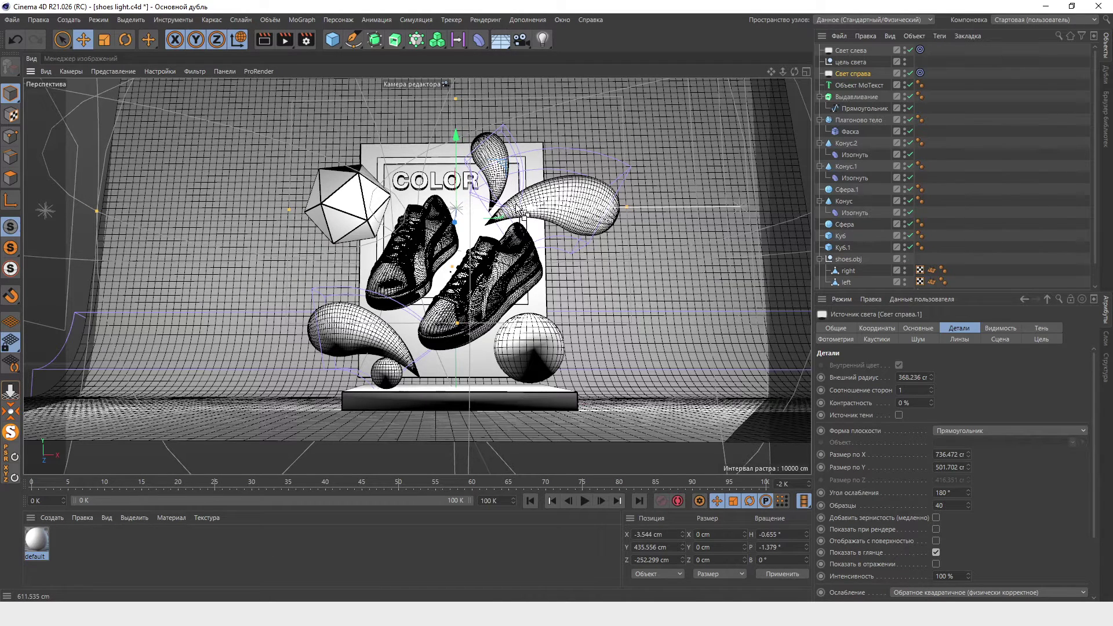
Render a preview of the scene with the three lights.
scroll(516, 208, "up", 1)
scroll(516, 208, "up", 2)
scroll(516, 208, "up", 2)
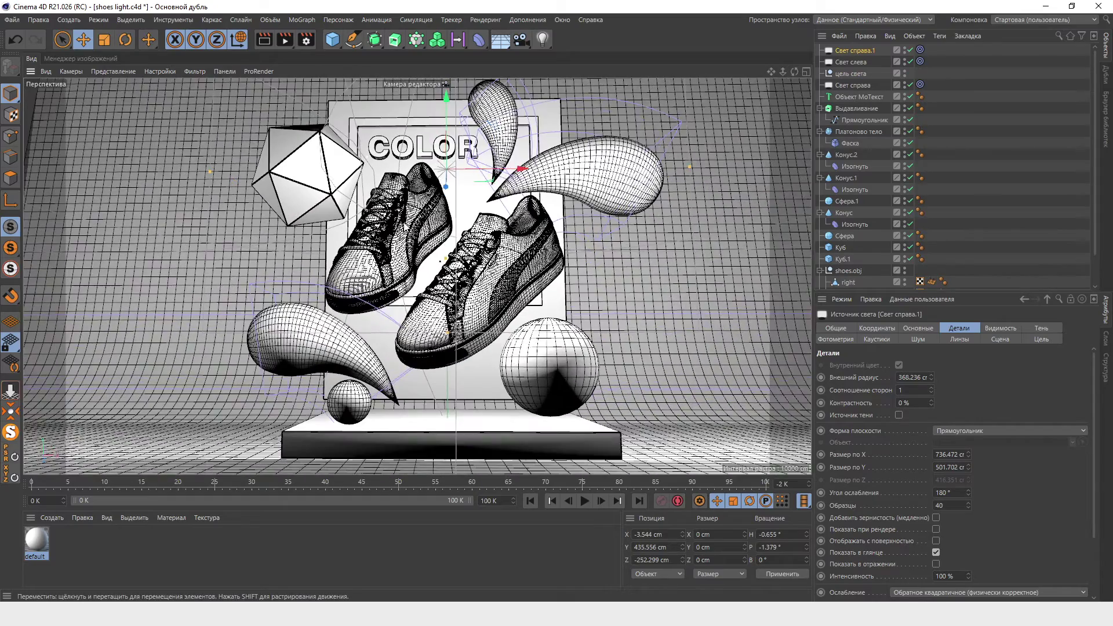
left_click(285, 40)
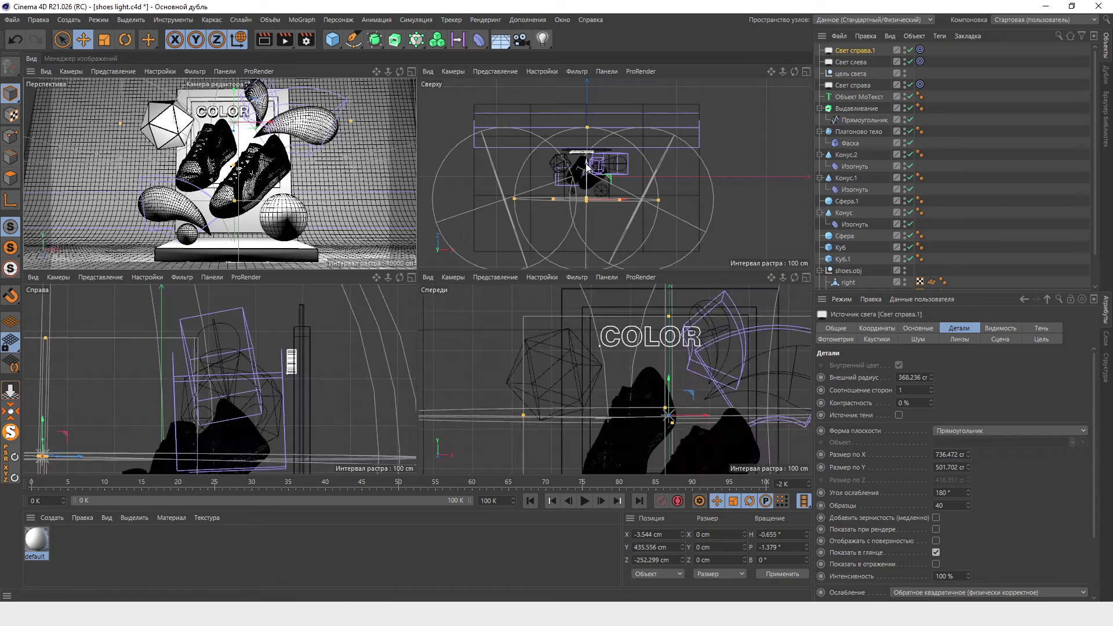
Rename the newest copy 'Свет спереди' and set its brightness to 56%.
double_click(853, 51)
type("Свет спереди")
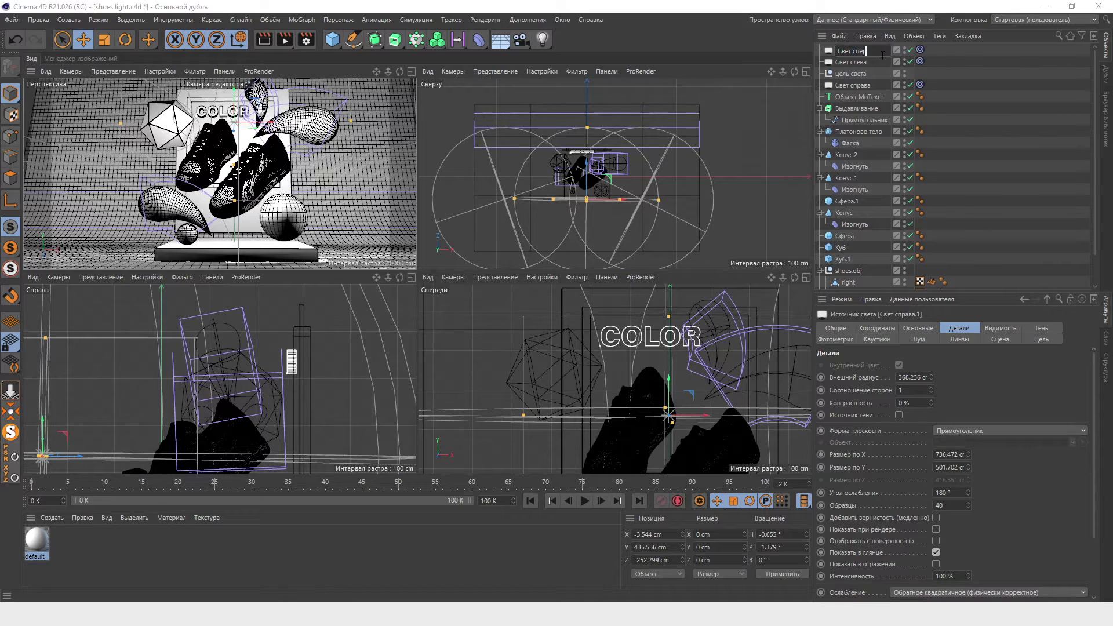
key("Return")
left_click(919, 329)
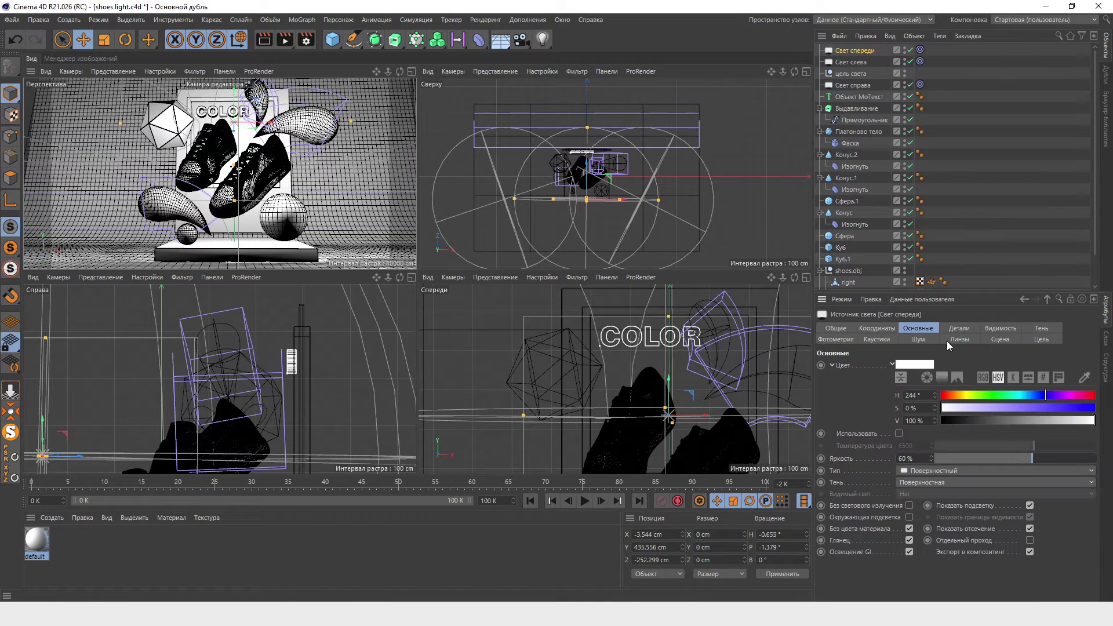
left_click_drag(1032, 462, 1025, 459)
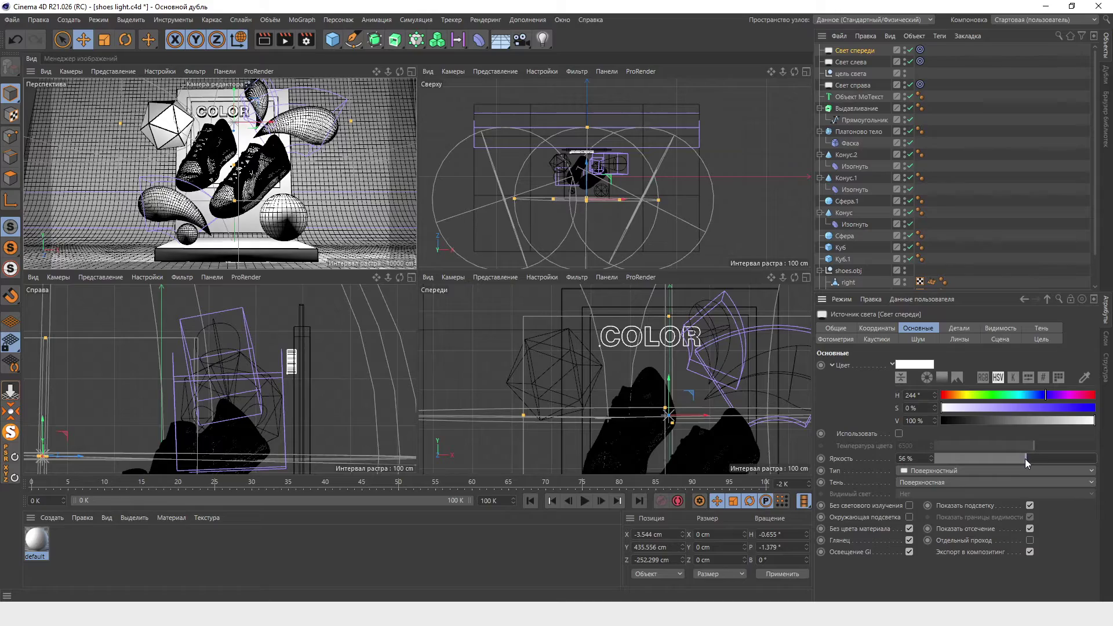
middle_click(392, 162)
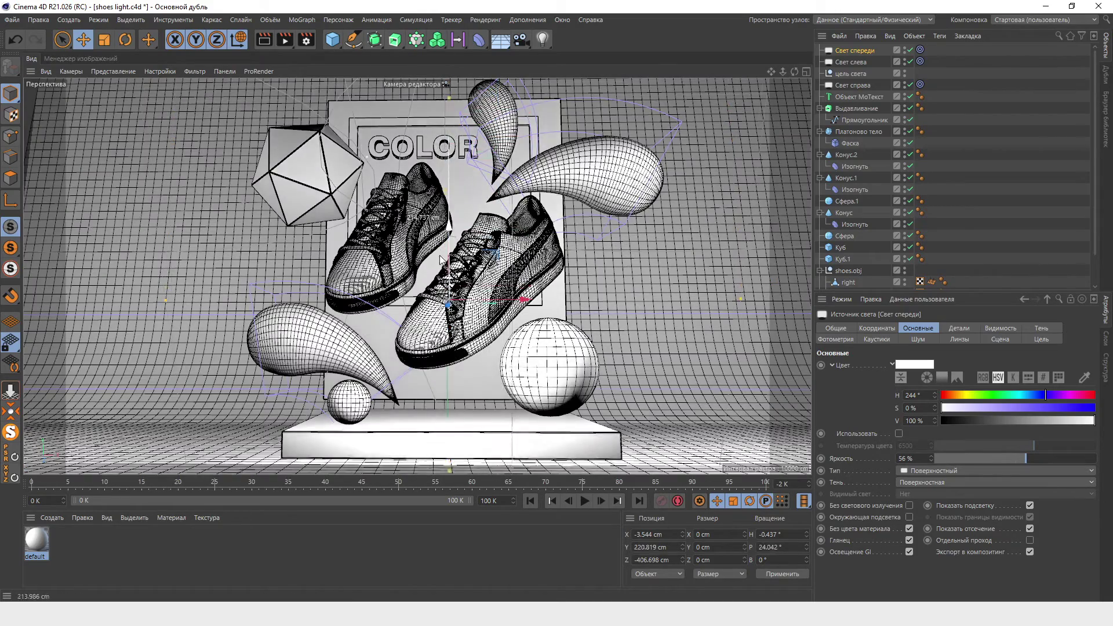
middle_click(584, 184)
left_click(584, 185)
key("F1")
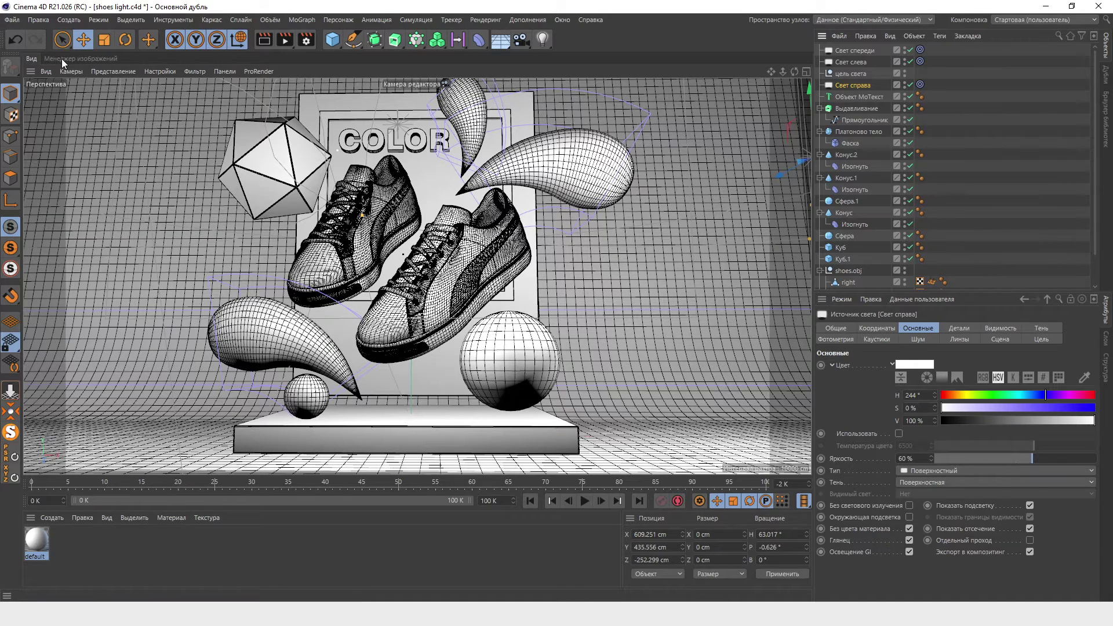
Set the left light Свет слева to cast no shadow.
left_click(80, 59)
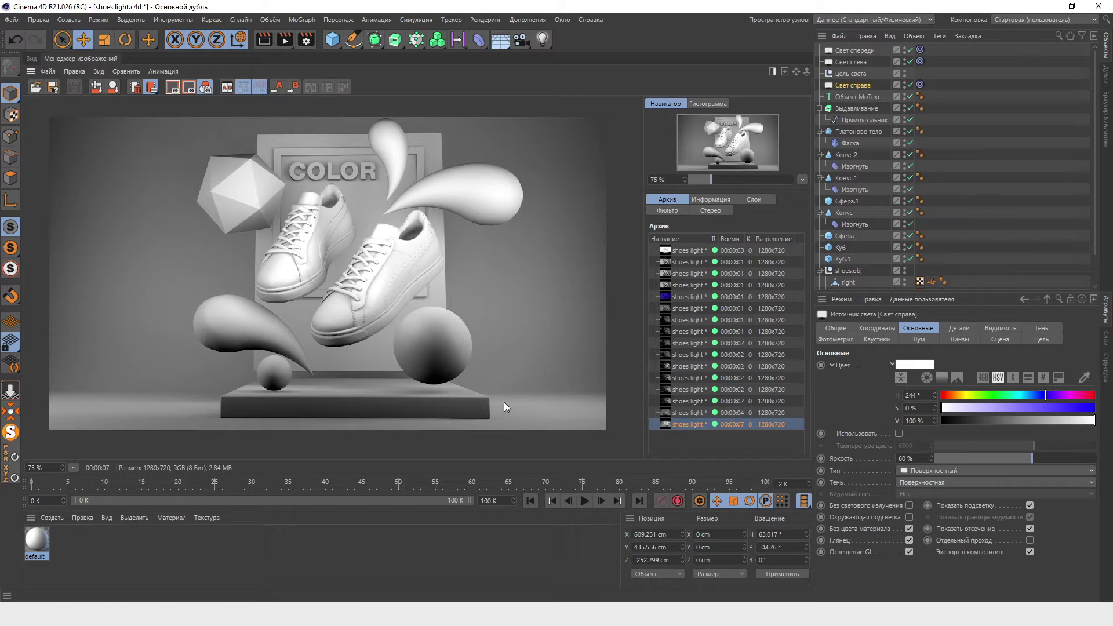
left_click(31, 58)
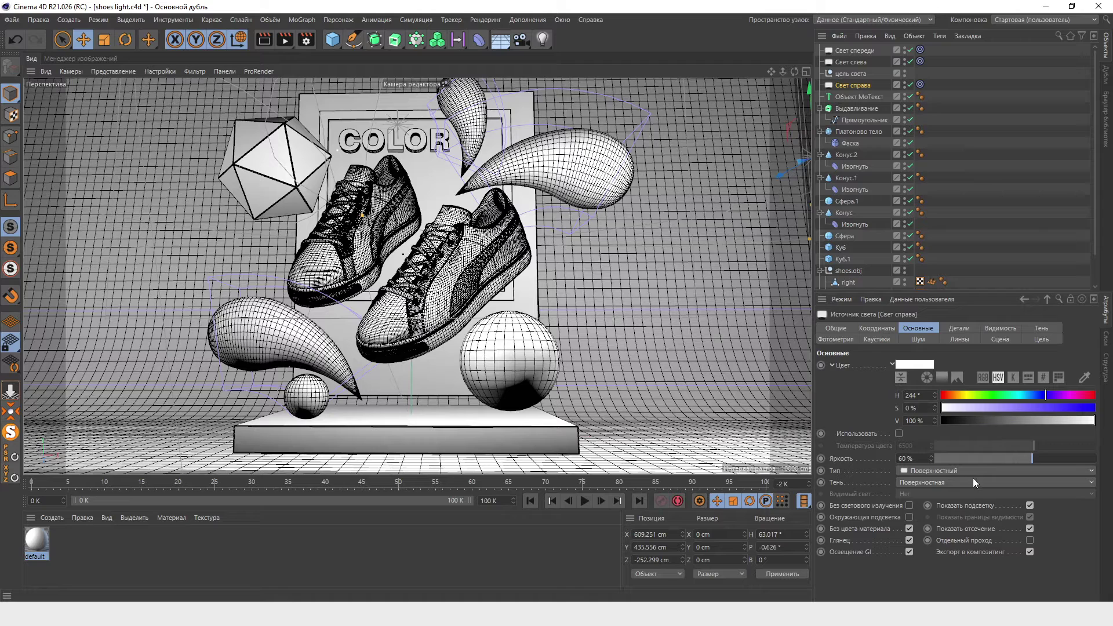
left_click(856, 62)
left_click(927, 482)
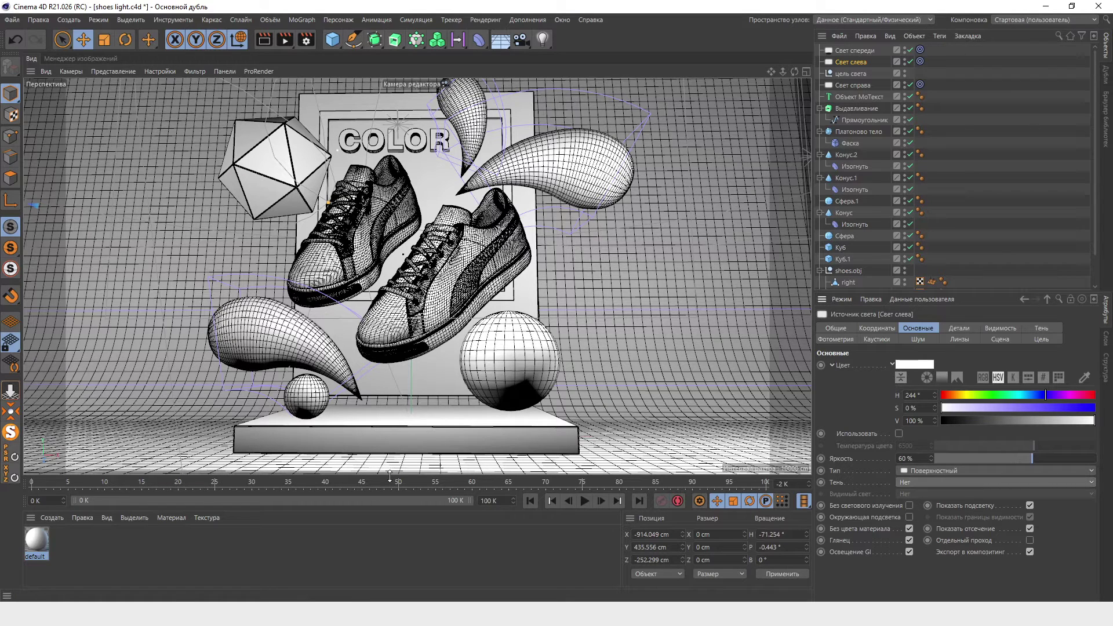
left_click(932, 487)
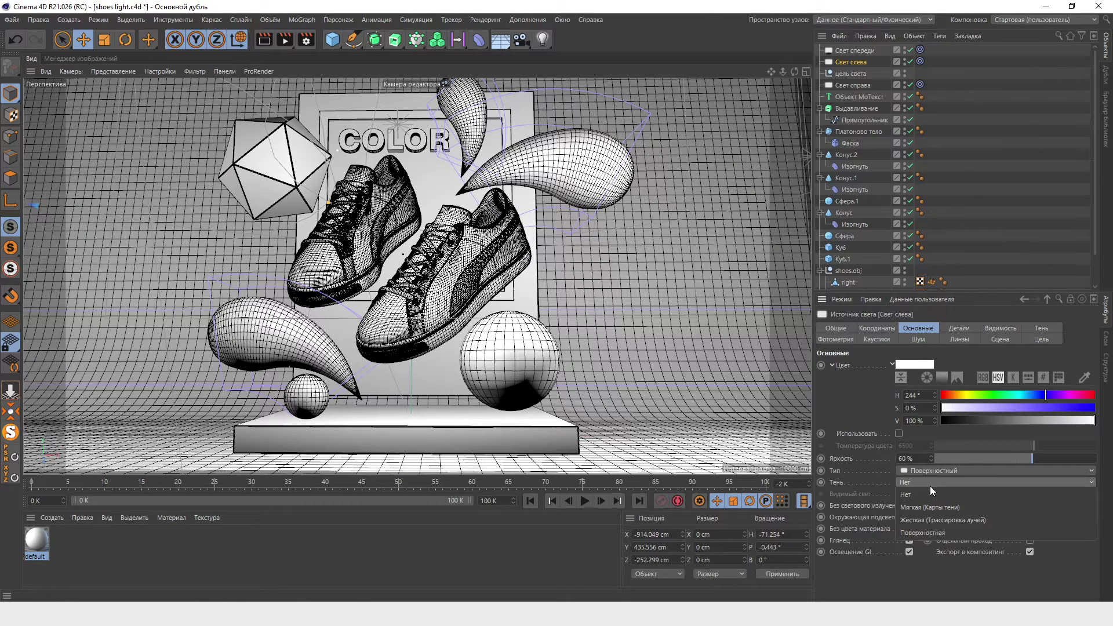
left_click(907, 585)
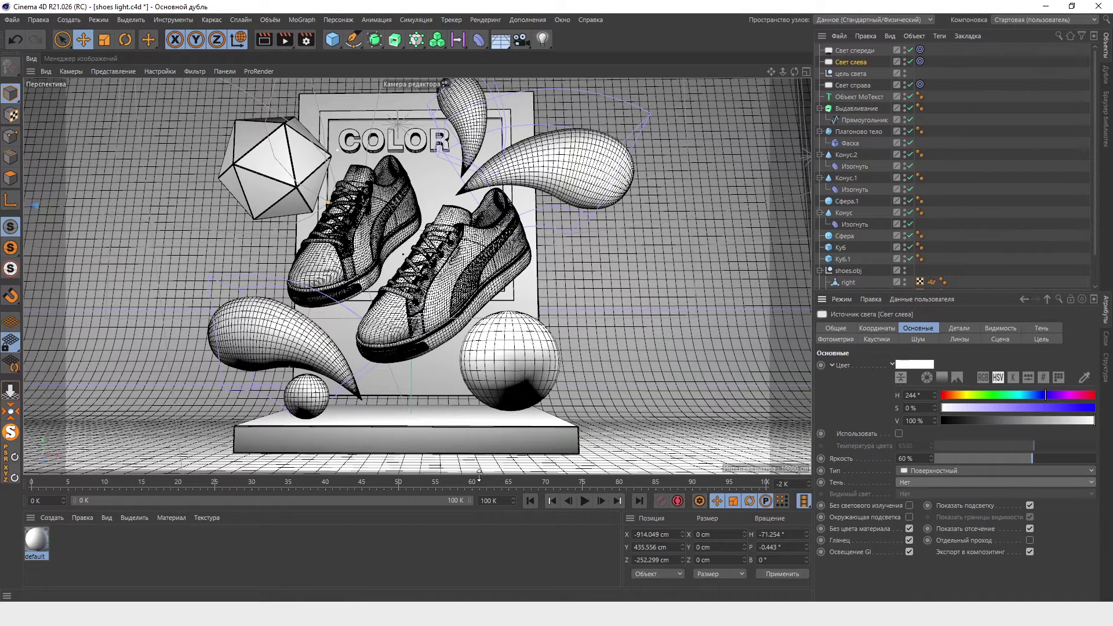
Dim the left light to 50%, re-render with Shift+R, and compare with the earlier render.
left_click_drag(475, 476, 486, 477)
key("shift+r")
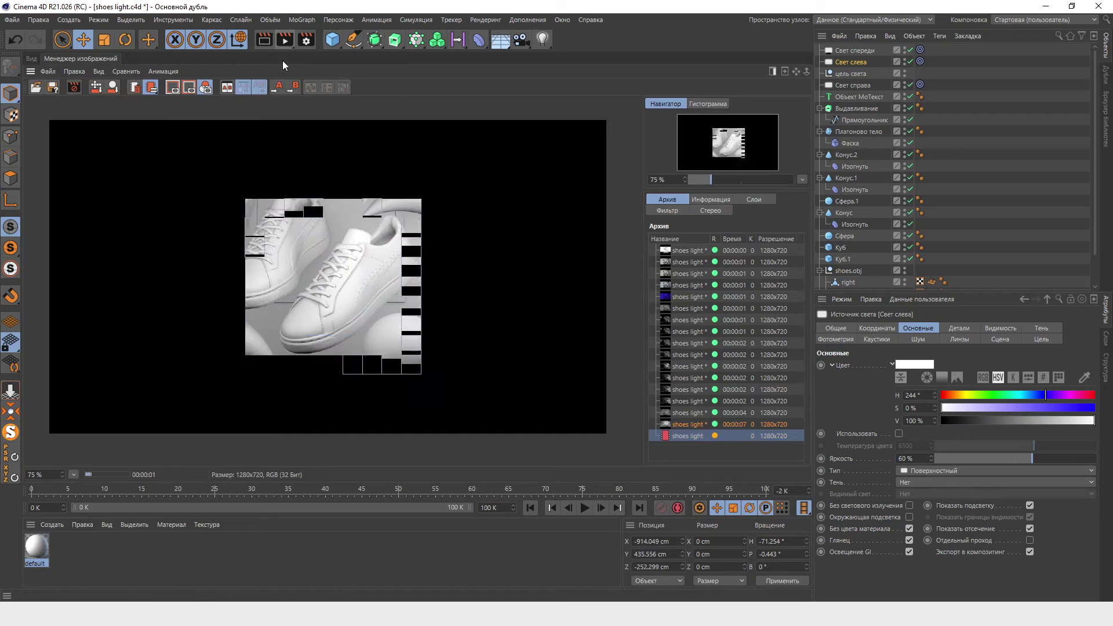
left_click(698, 425)
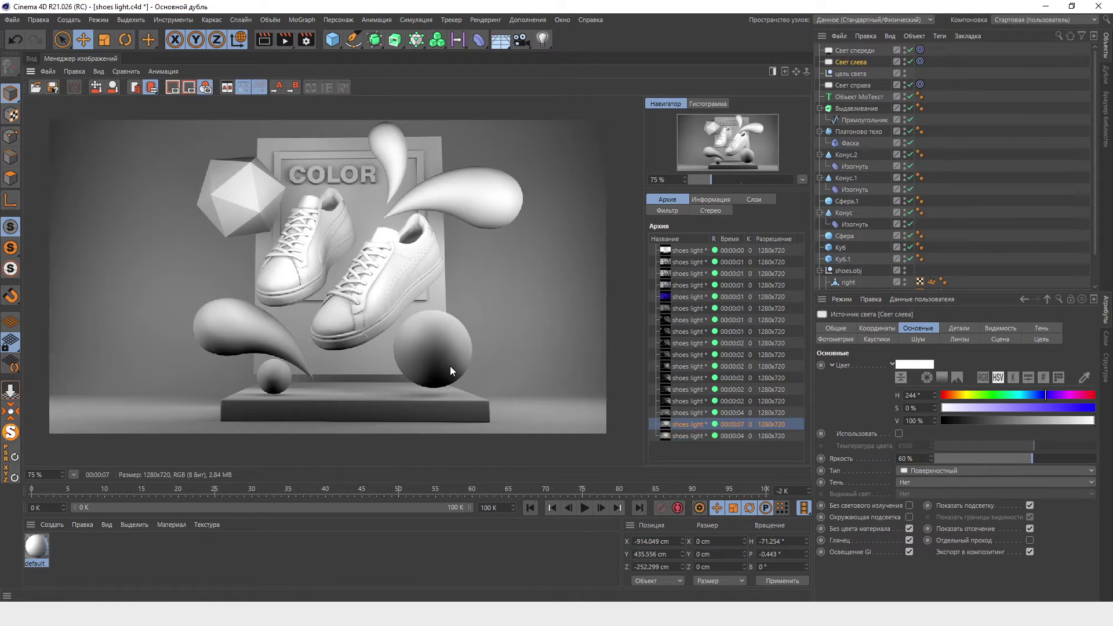
left_click(689, 436)
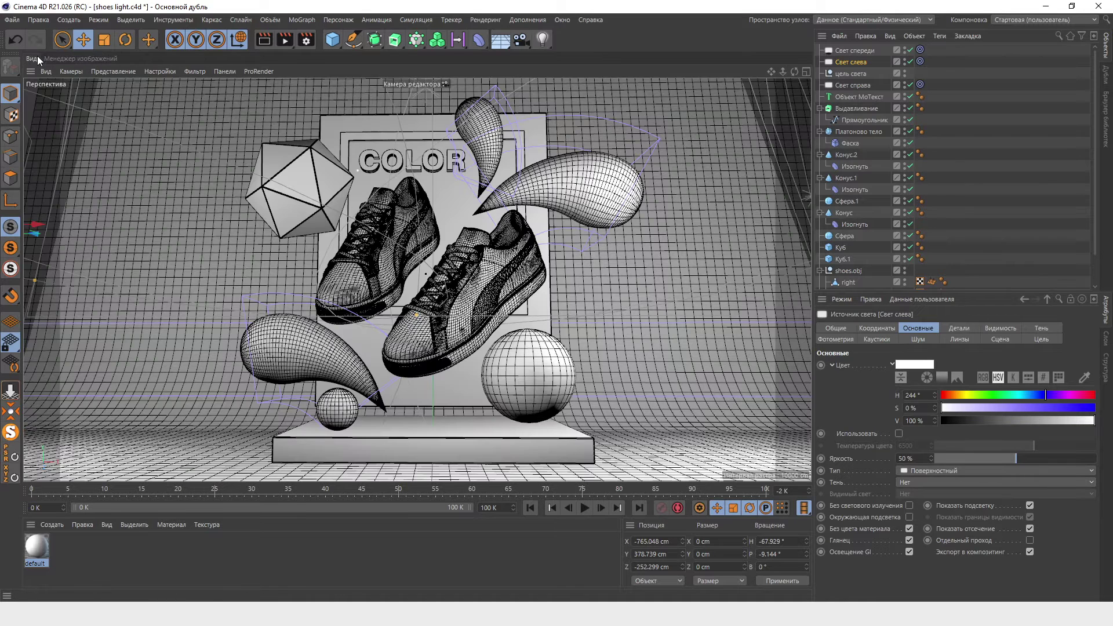
left_click(34, 59)
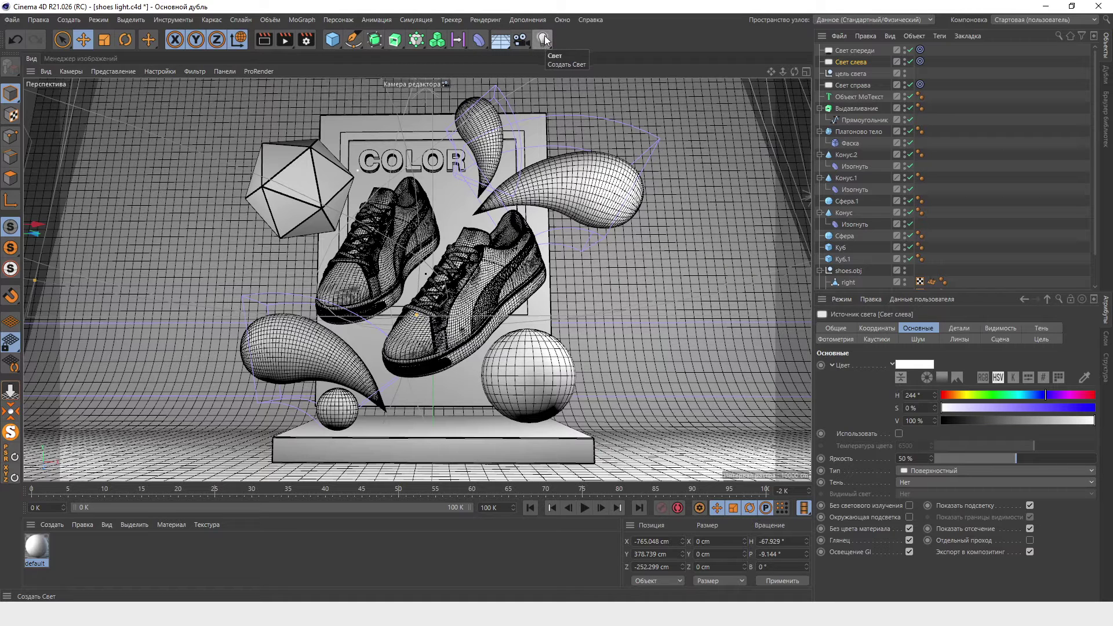
Add a white point light, raise it toward the poster top, and dim it to 55%.
left_click(545, 40)
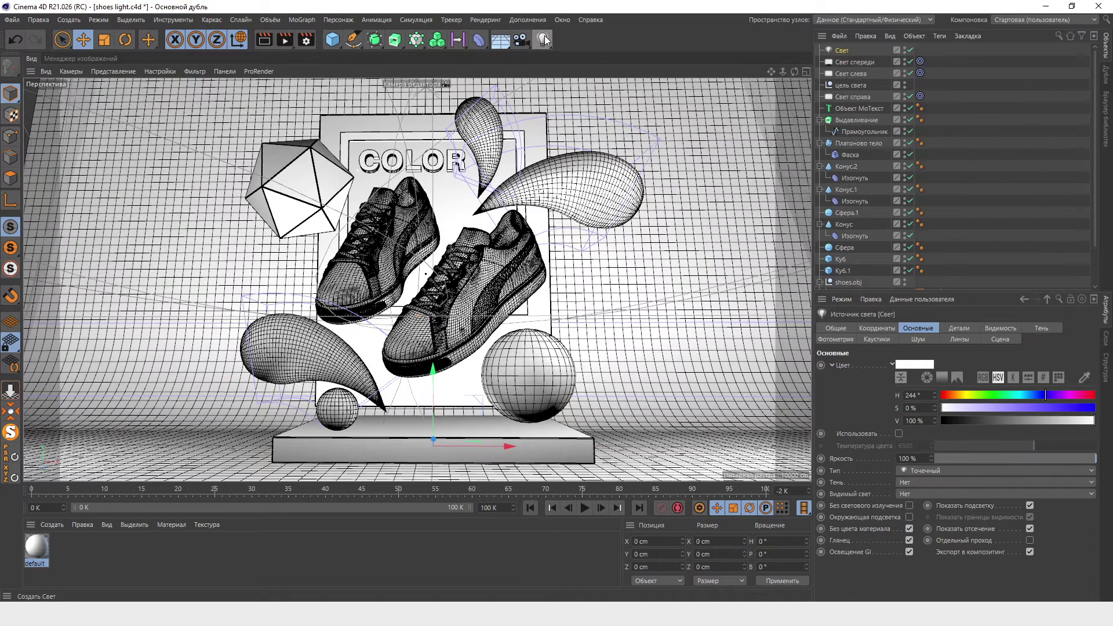
mouse_move(434, 372)
left_mouse_down()
mouse_move(441, 114)
mouse_move(402, 235)
left_mouse_up()
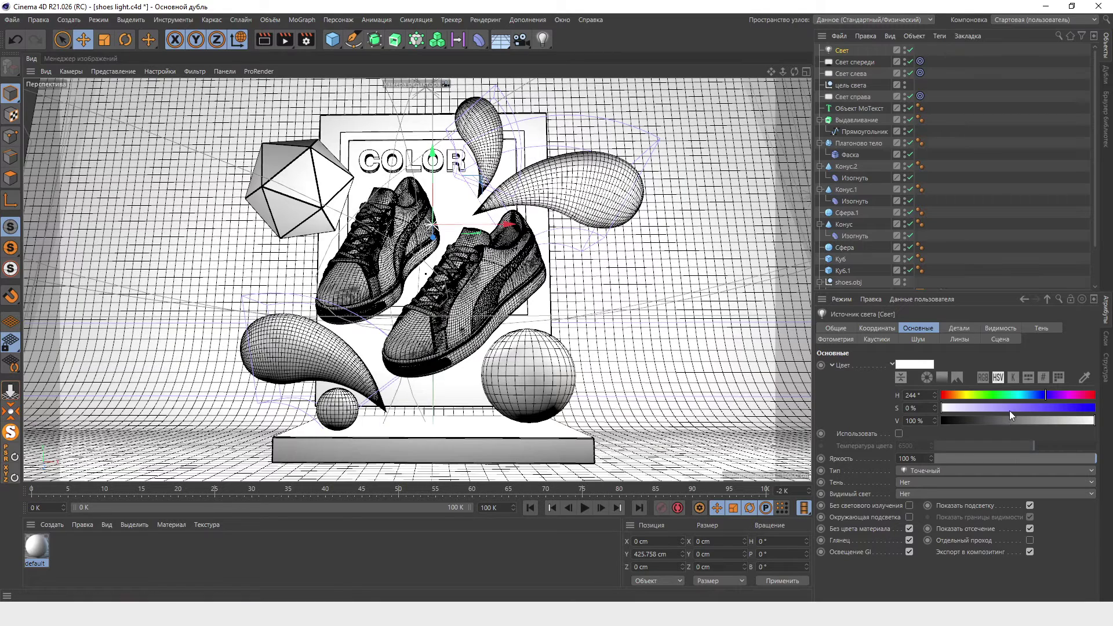
left_click_drag(943, 412, 1021, 412)
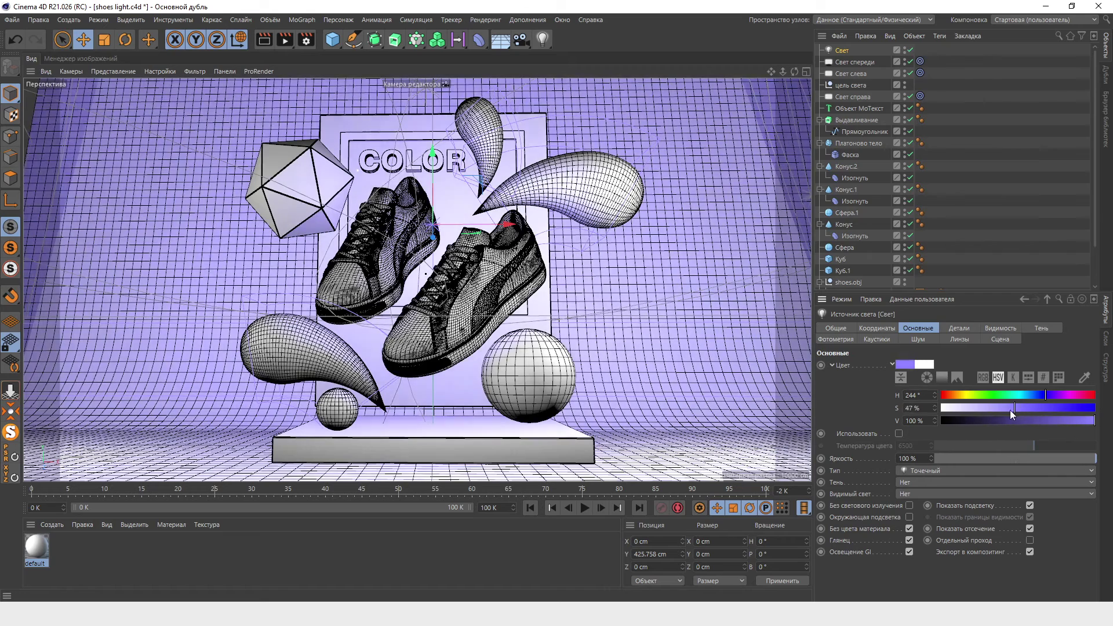
left_click_drag(1019, 414, 942, 411)
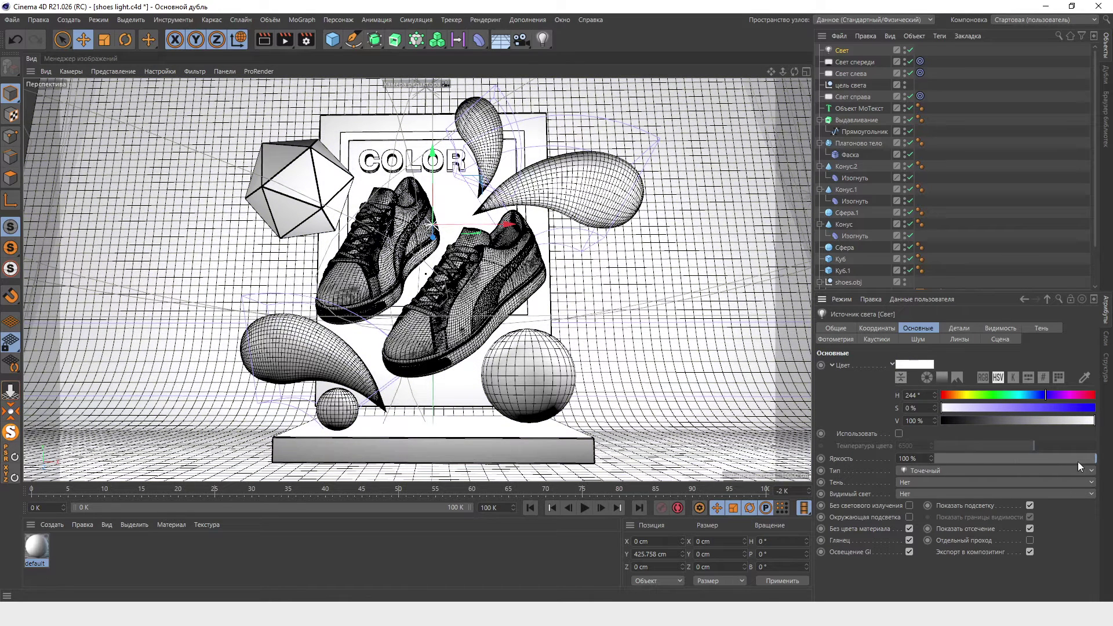
left_click_drag(1095, 461, 1028, 461)
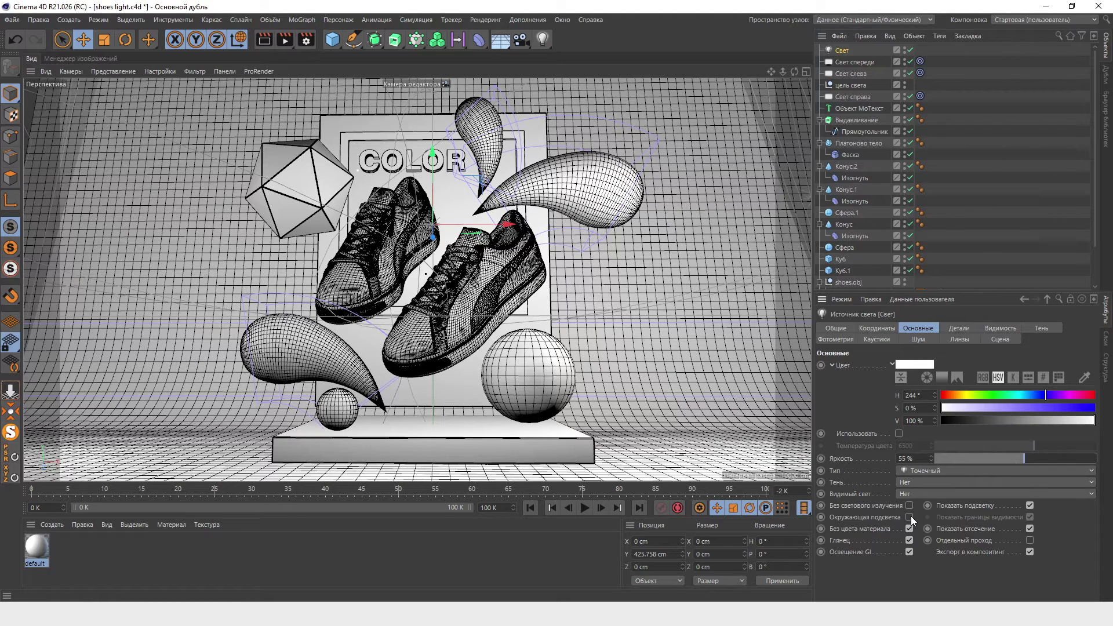
Enable ambient illumination, move the light high to the upper left, and compare renders.
left_click(910, 517)
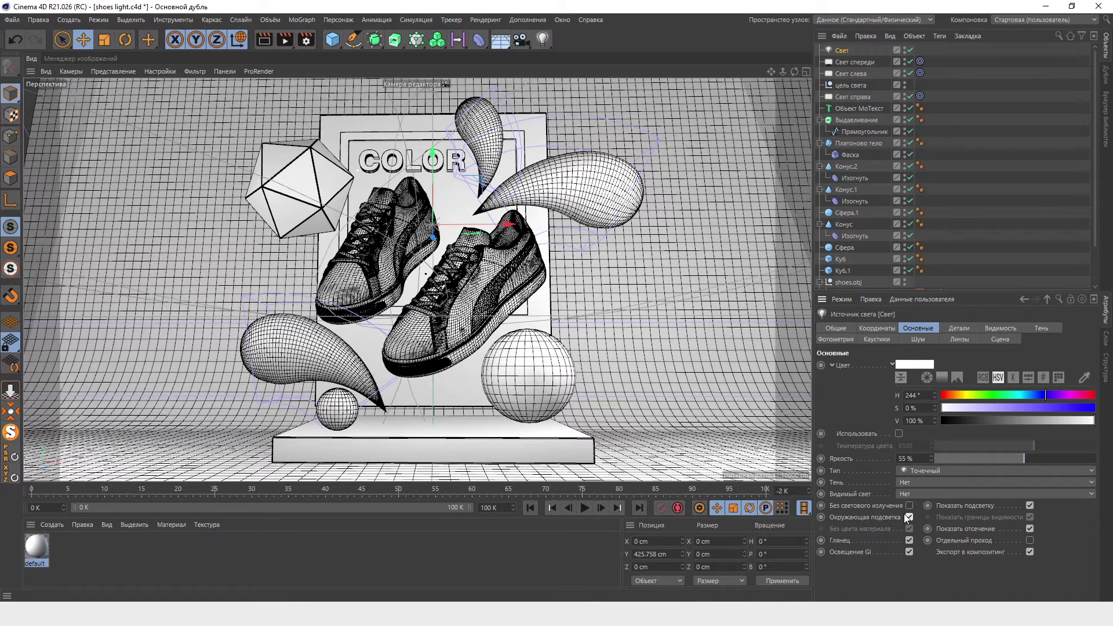
left_click_drag(433, 186, 433, 92)
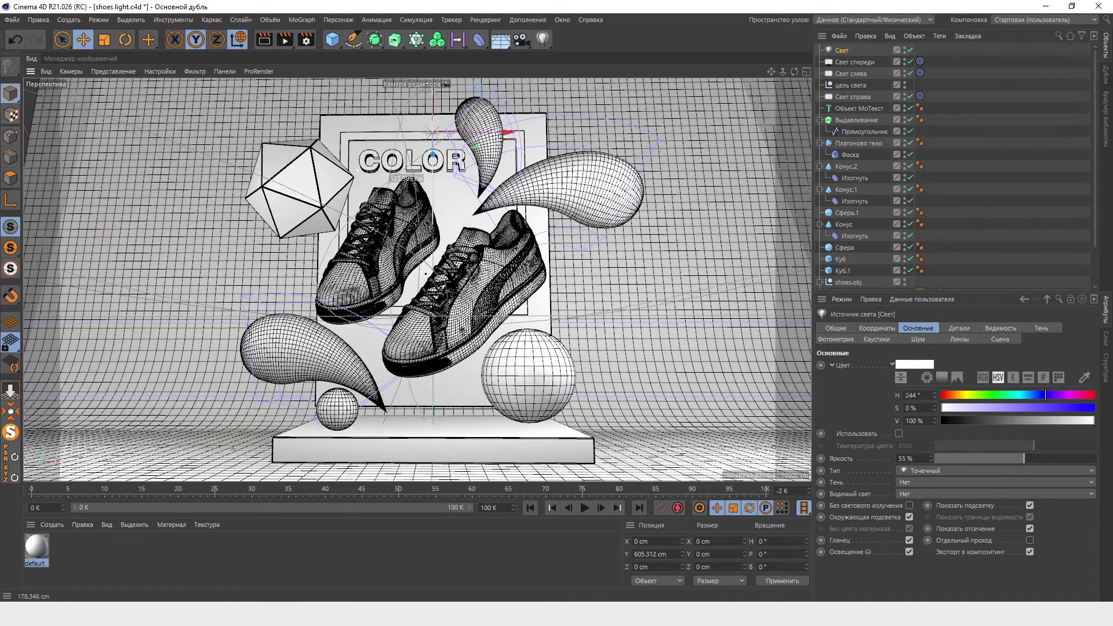
mouse_move(509, 132)
left_mouse_down()
mouse_move(802, 126)
mouse_move(275, 114)
left_mouse_up()
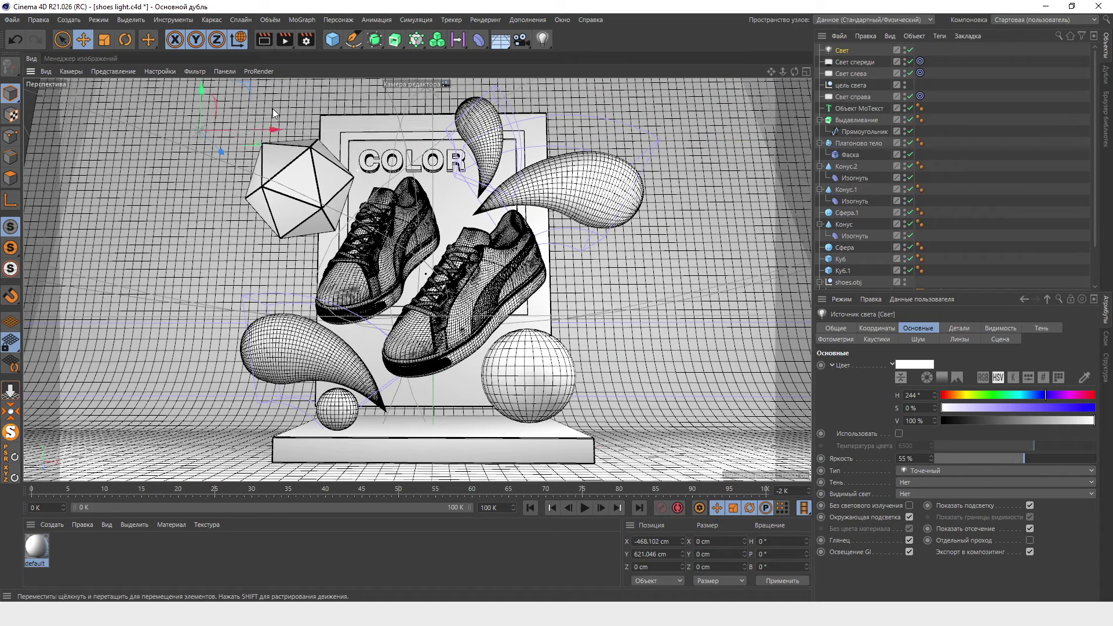
key("shift+r")
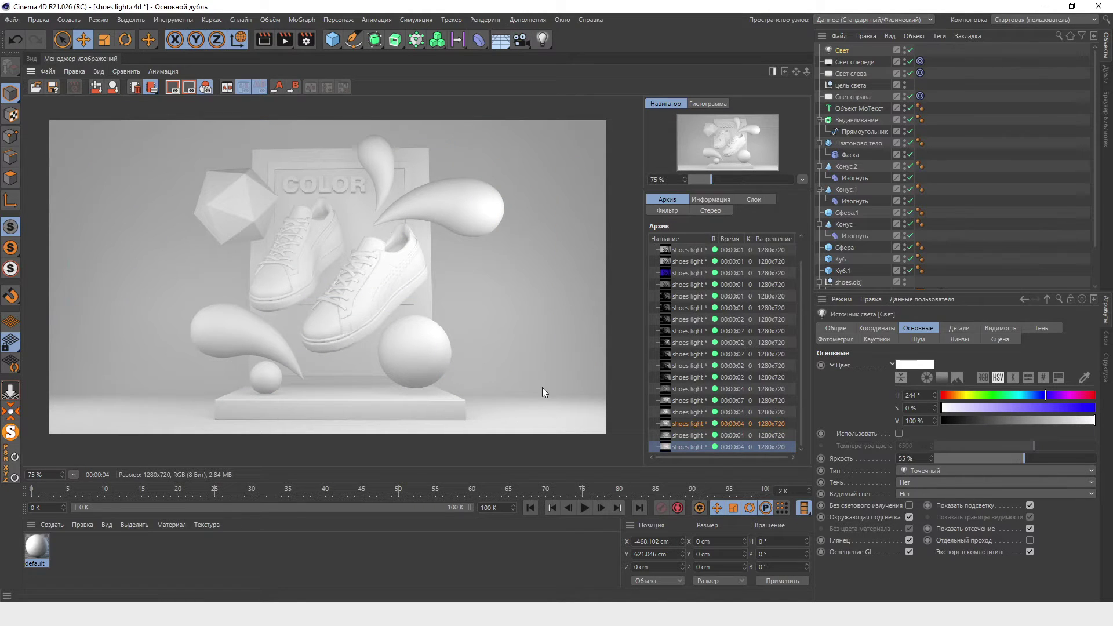
left_click(689, 436)
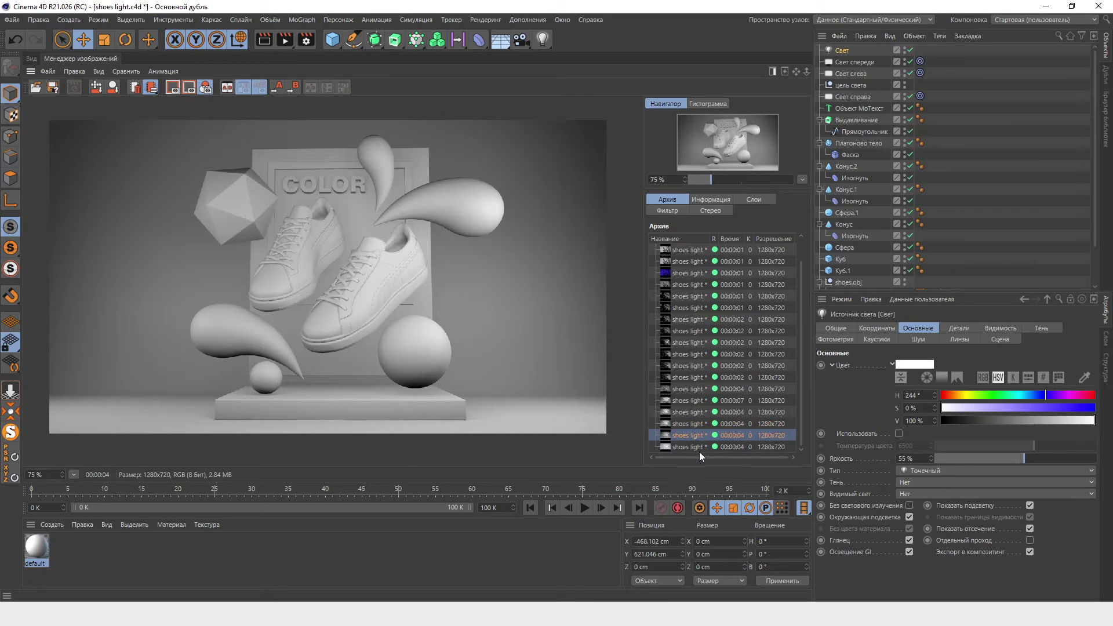
left_click(700, 452)
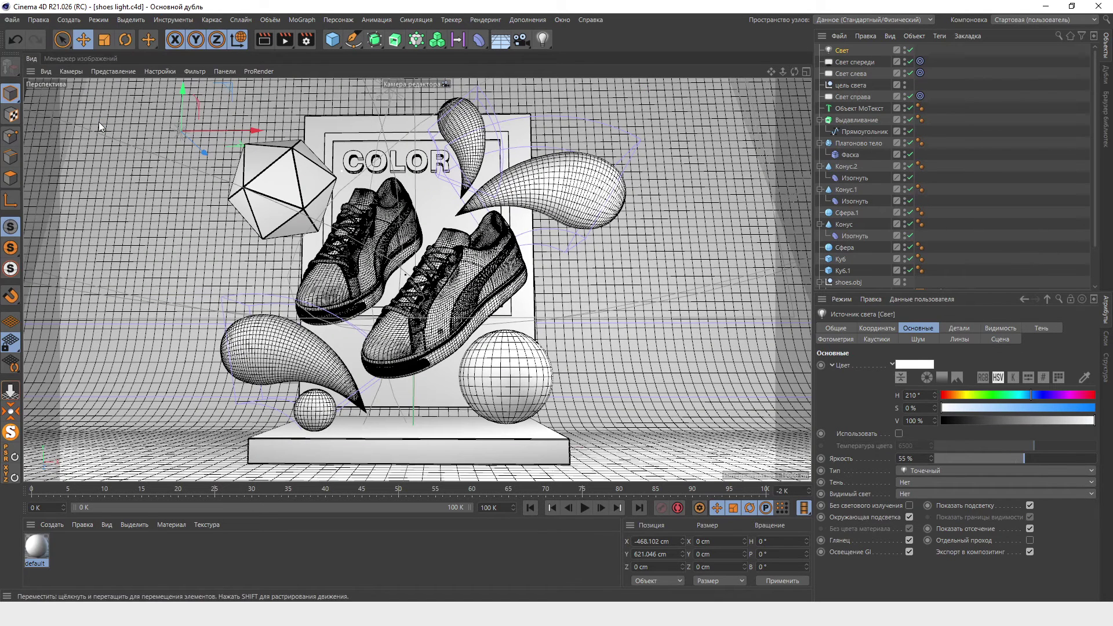
Save the scene as a new version, 'shoes light 01.c4d'.
left_click(16, 22)
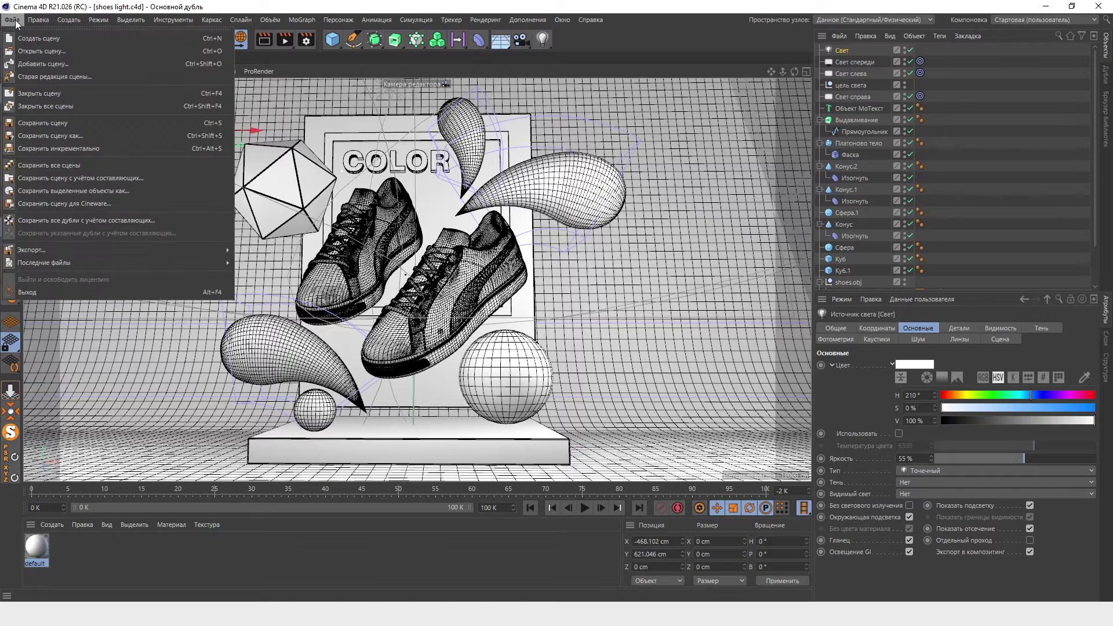
left_click(97, 140)
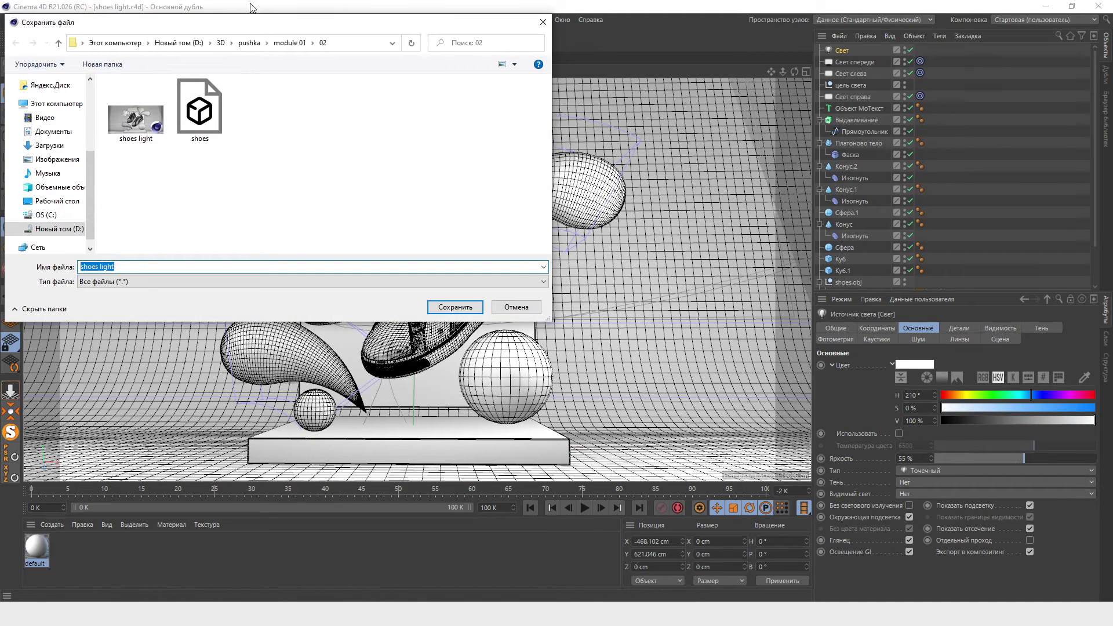
left_click(275, 359)
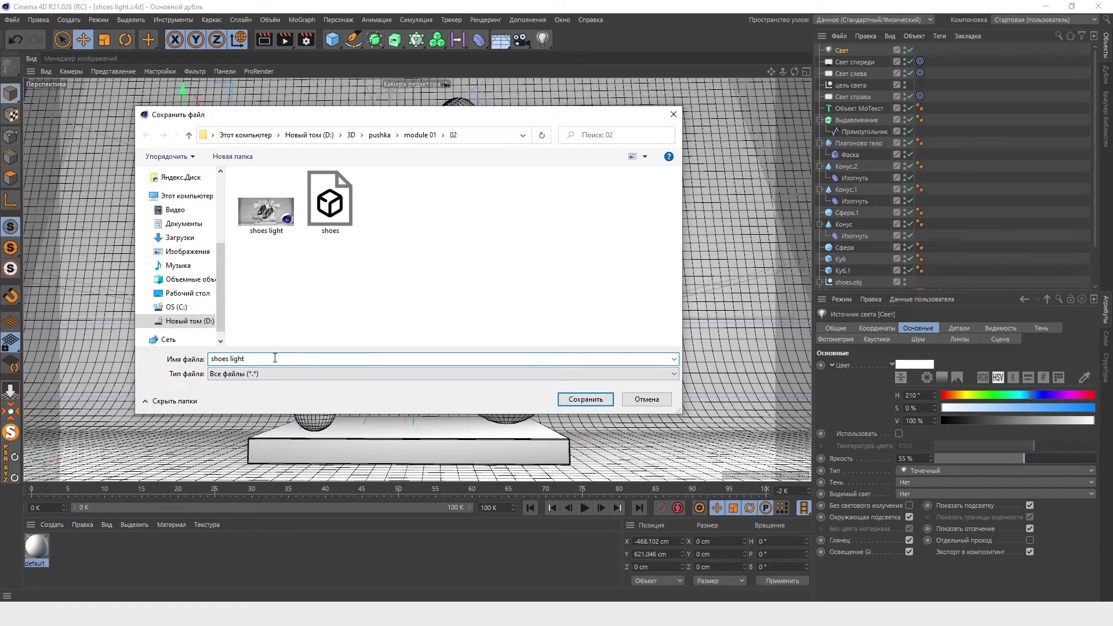
type("0")
type("1")
key("Return")
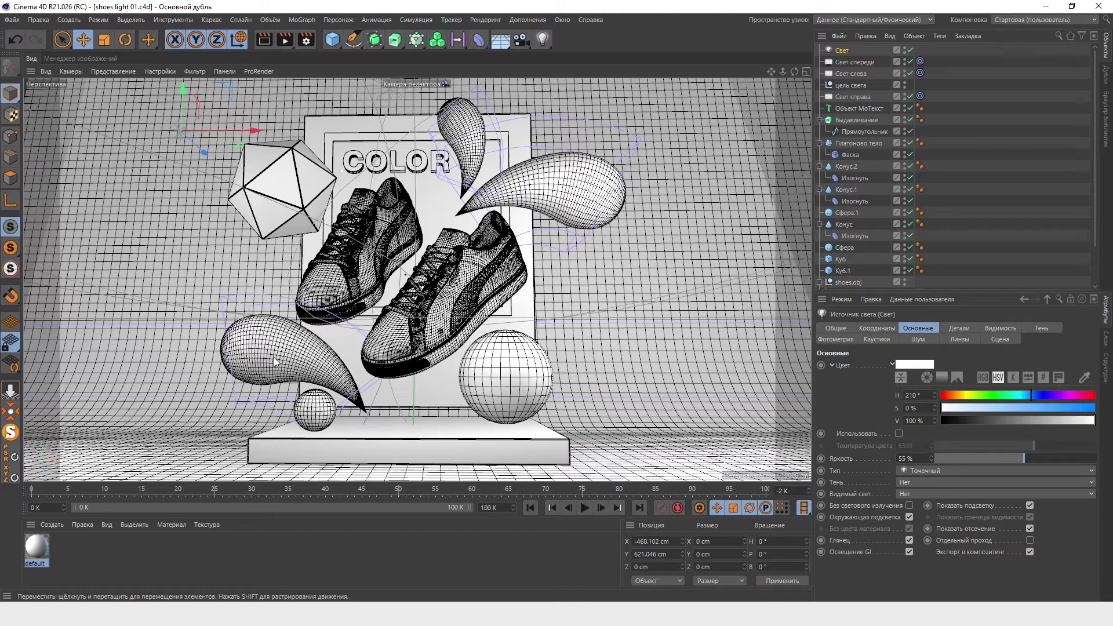
key("e")
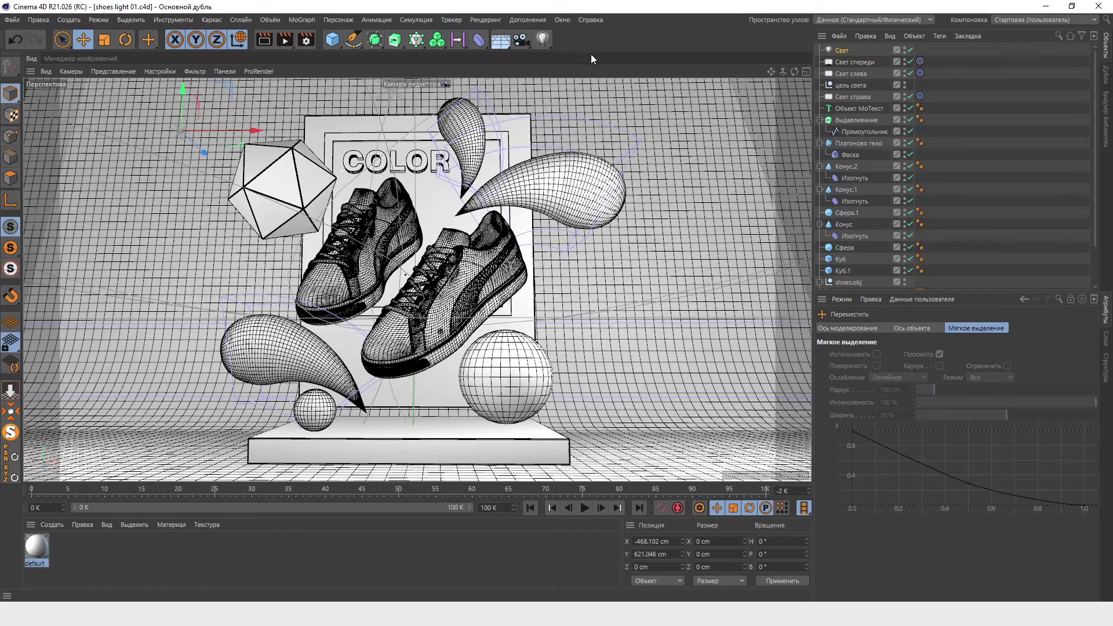
Tint the right light pale green (H 91, S 30, V 92).
left_click(861, 99)
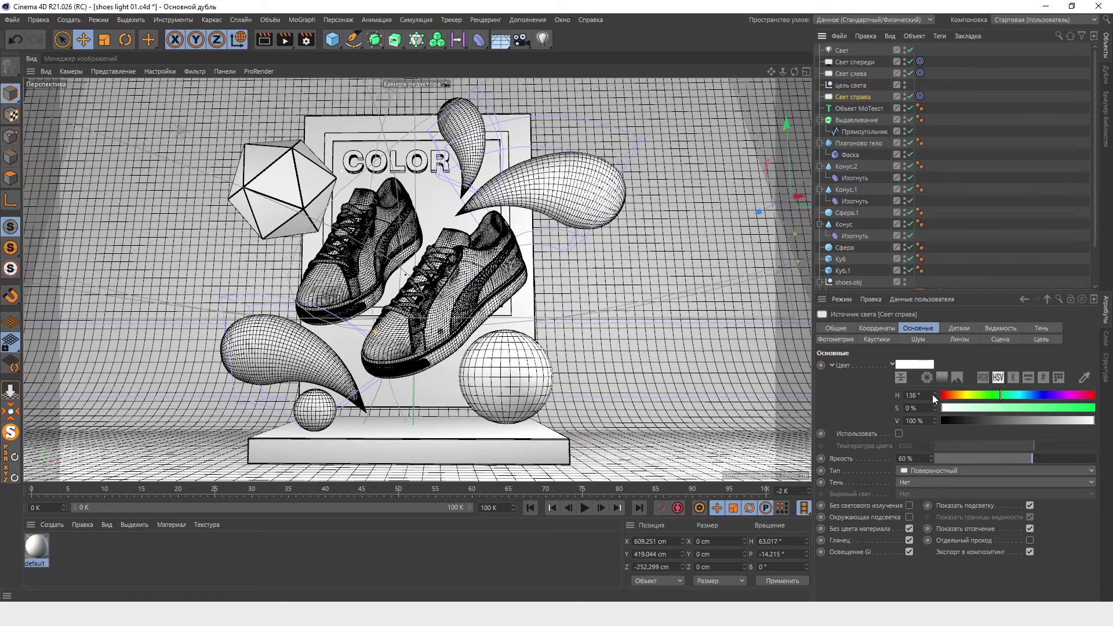
mouse_move(1003, 400)
left_mouse_down()
mouse_move(980, 400)
mouse_move(987, 408)
left_mouse_up()
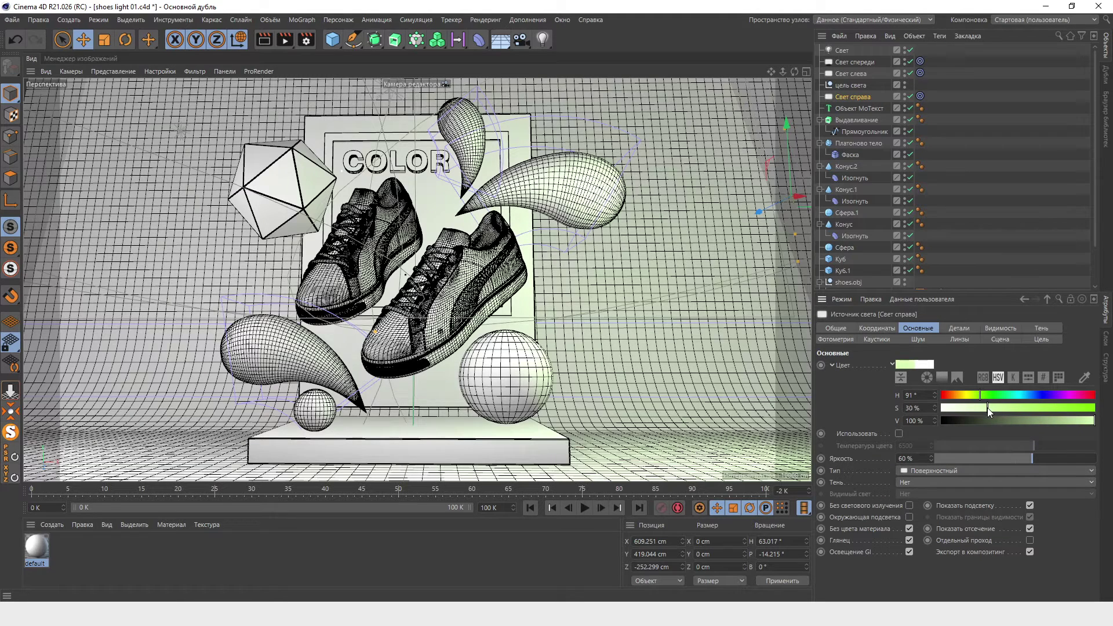
left_click(1094, 421)
left_click_drag(1095, 421, 1084, 421)
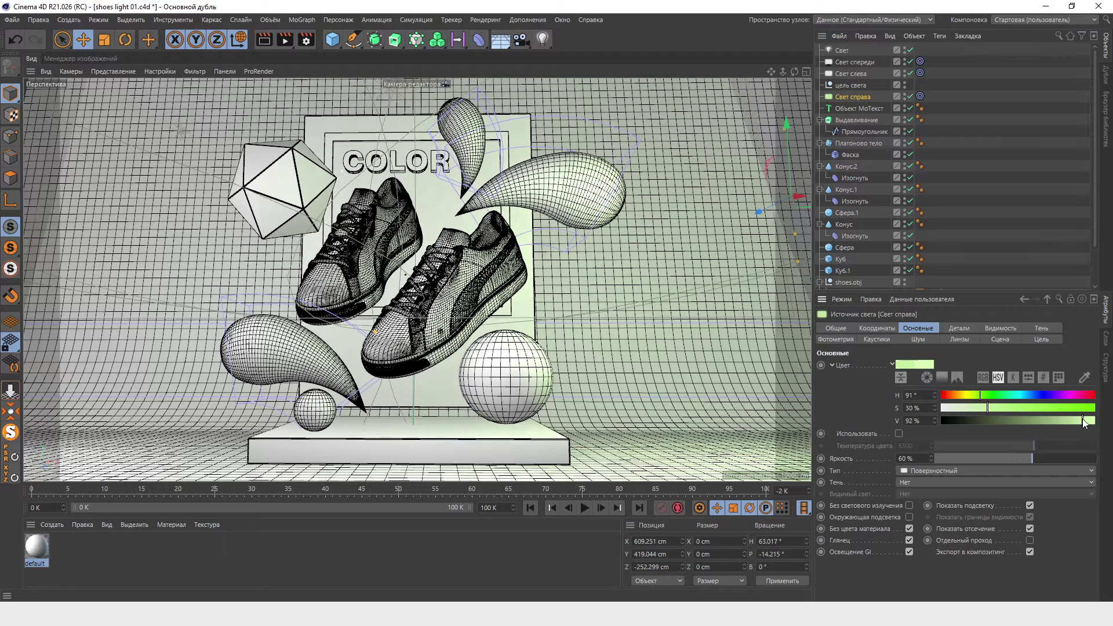
Tint the left and front lights soft peach (H 21, S 43, V 92).
left_click(848, 73)
left_click_drag(934, 401, 934, 408)
left_click_drag(1095, 421, 1083, 421)
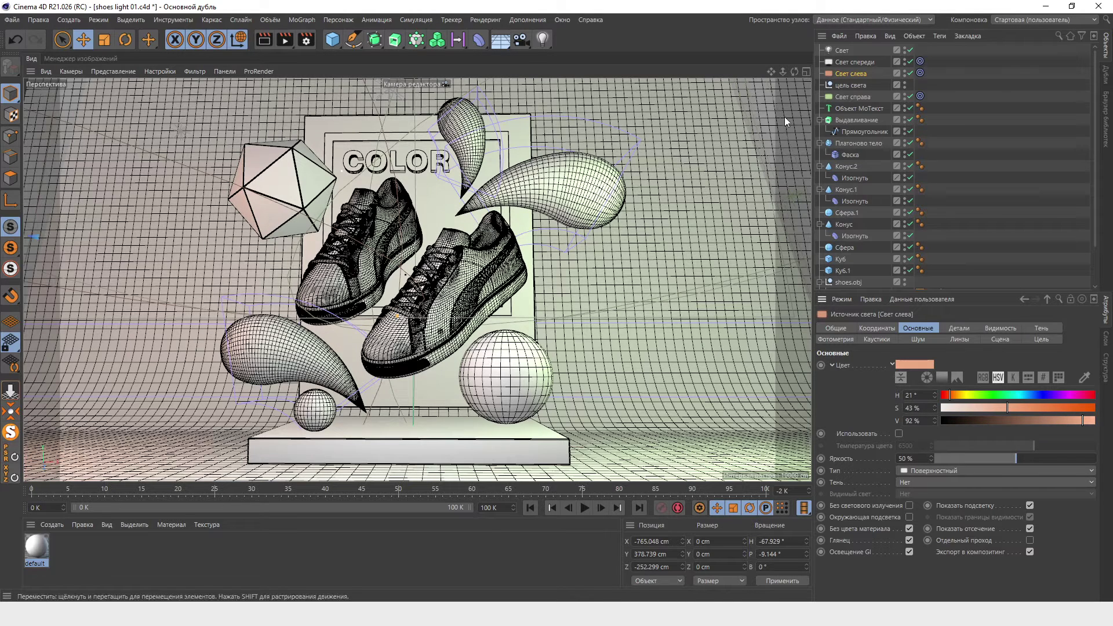
left_click(859, 61)
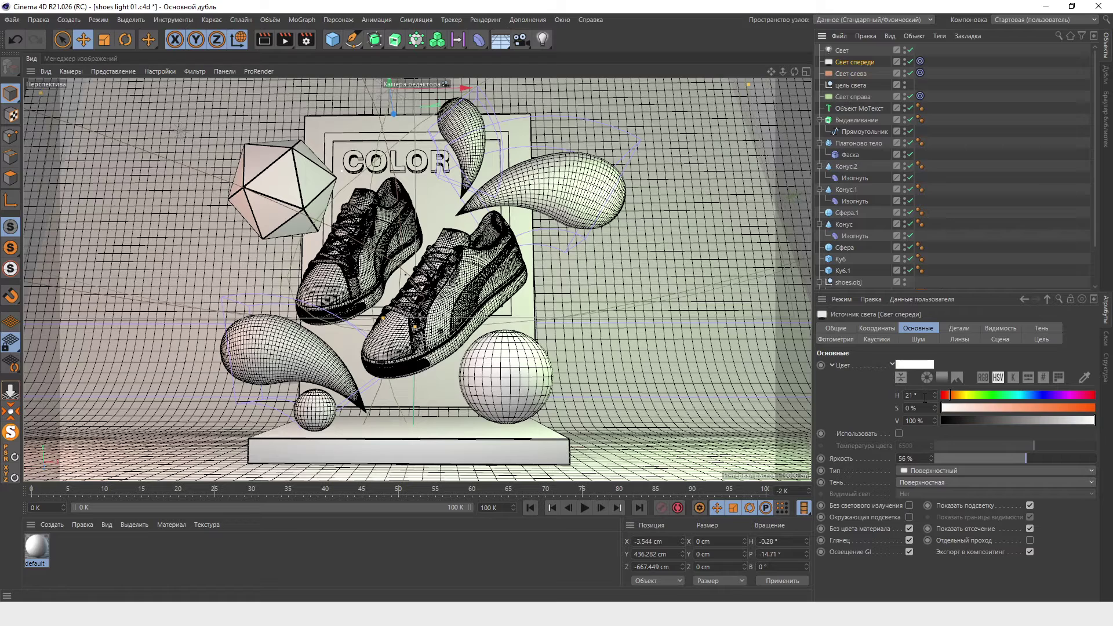
left_click(854, 74)
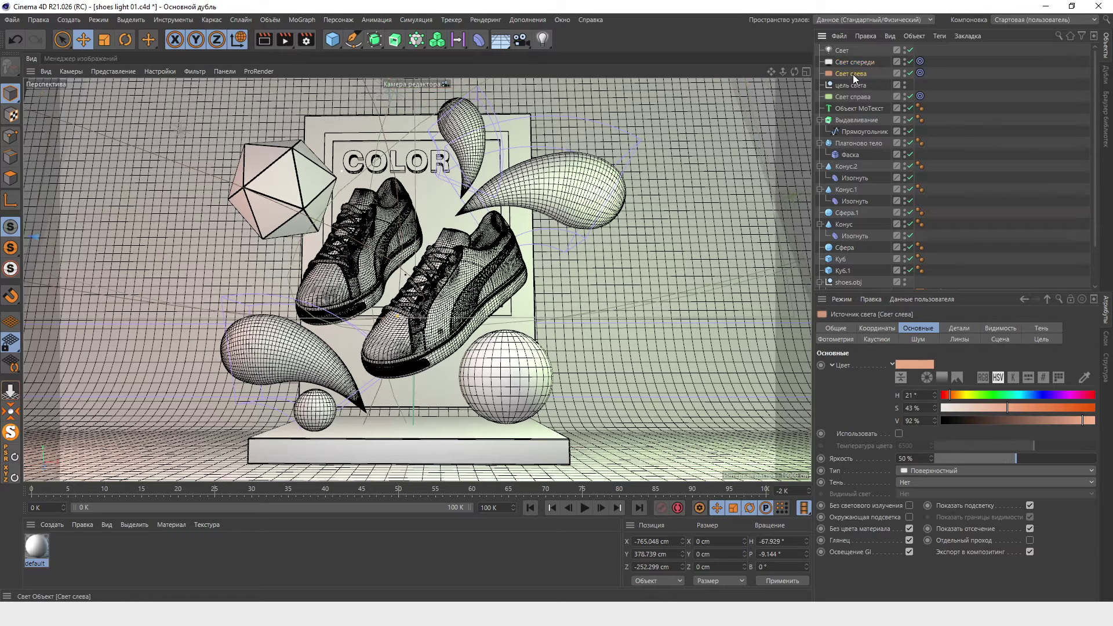
left_click(852, 61)
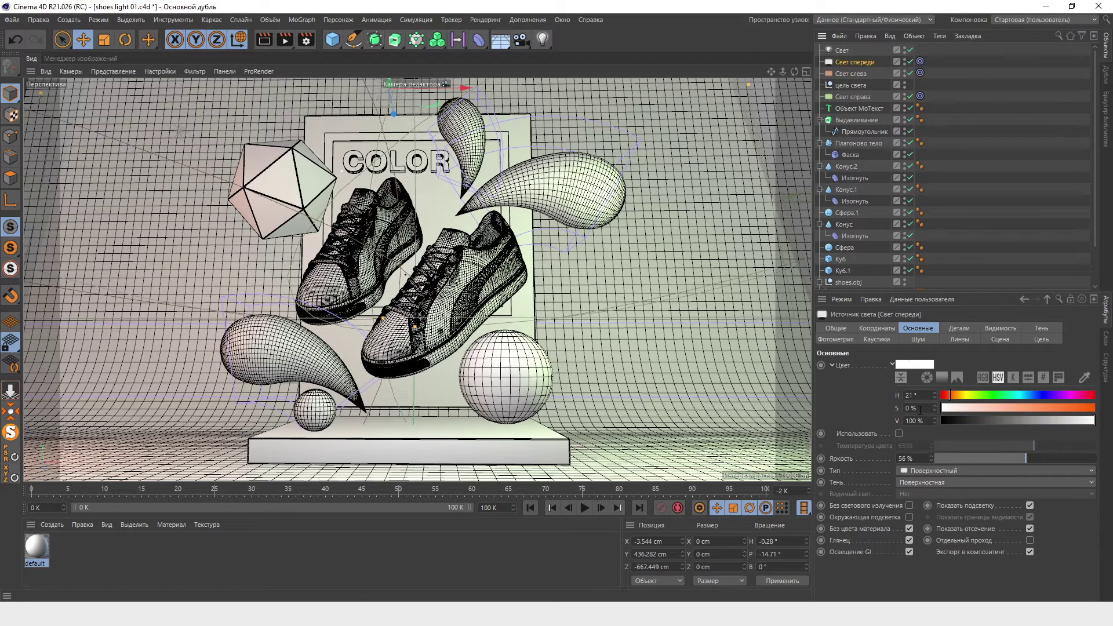
left_click(920, 409)
key("Tab")
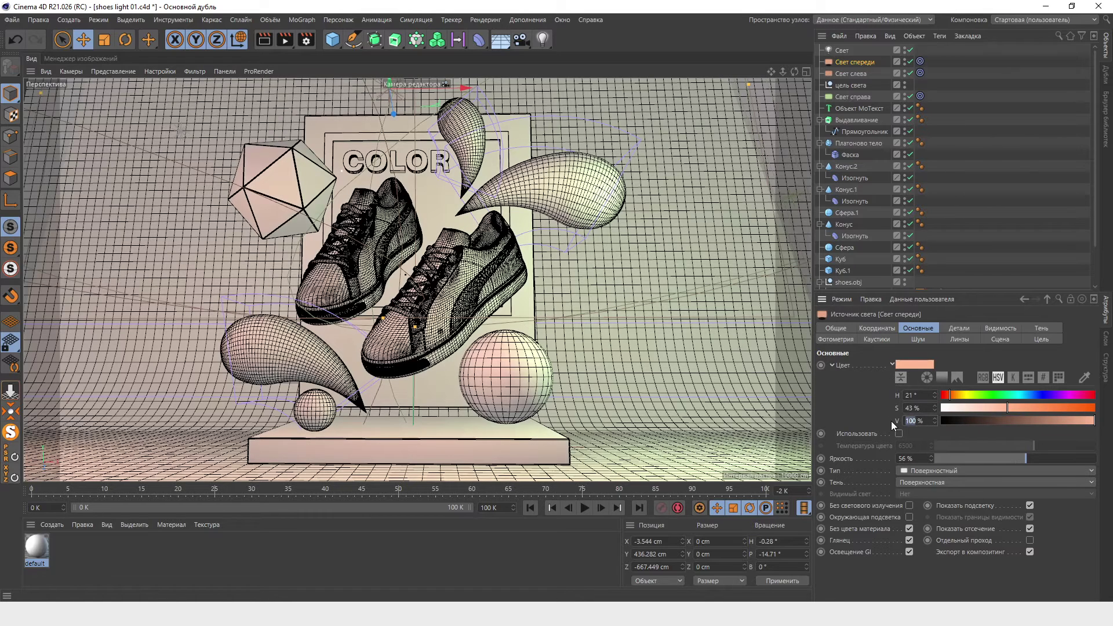
type("92")
key("Return")
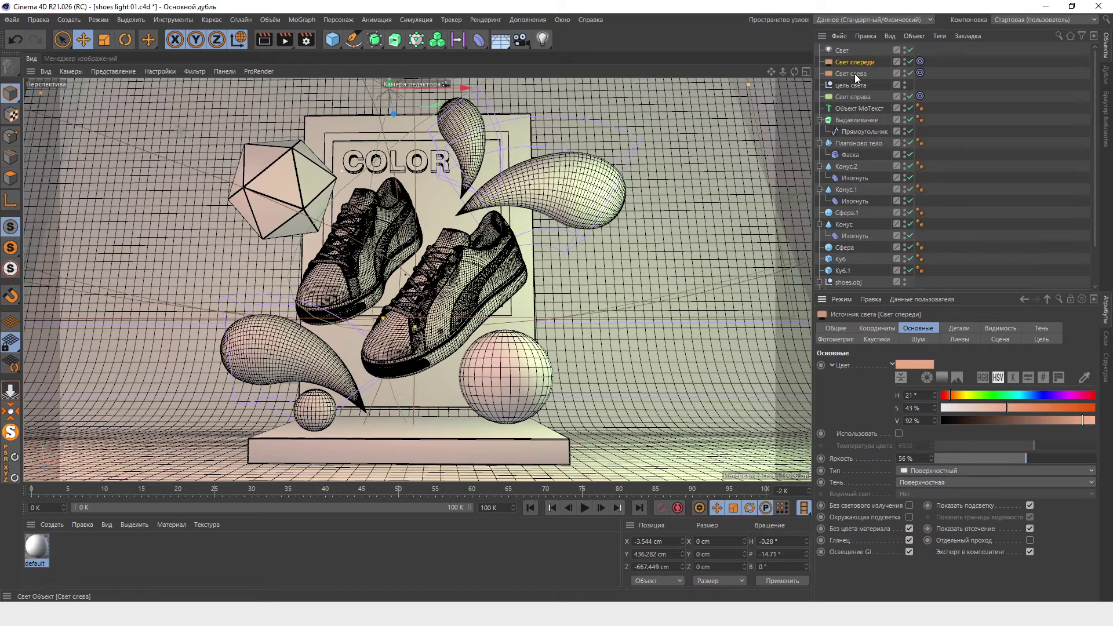
Fine-tune the brightness of the Свет справа light.
left_click(855, 97)
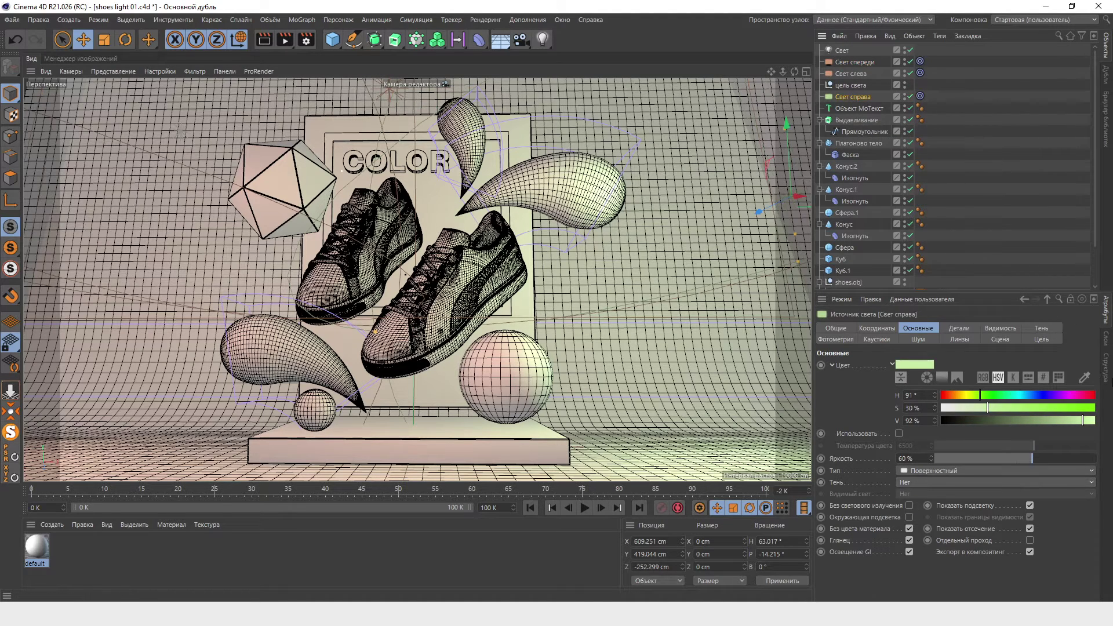
left_click_drag(1034, 458, 1050, 461)
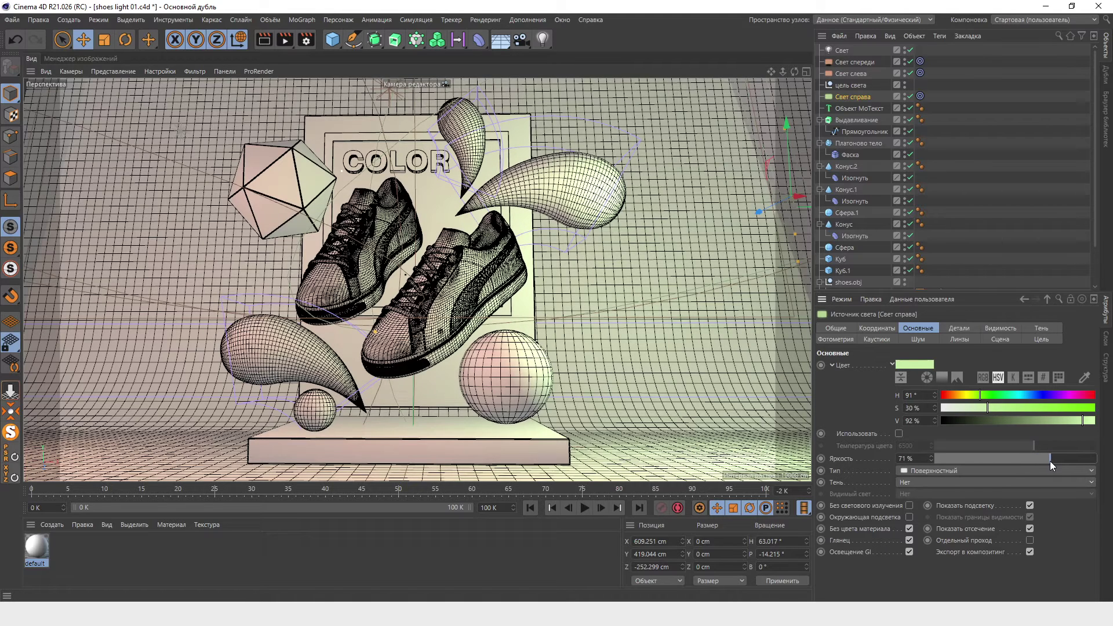
left_click_drag(1052, 462, 1047, 464)
Set Свет слева and Свет спереди brightness to about 69%, then render.
left_click(854, 73)
left_click_drag(1021, 460, 1034, 460)
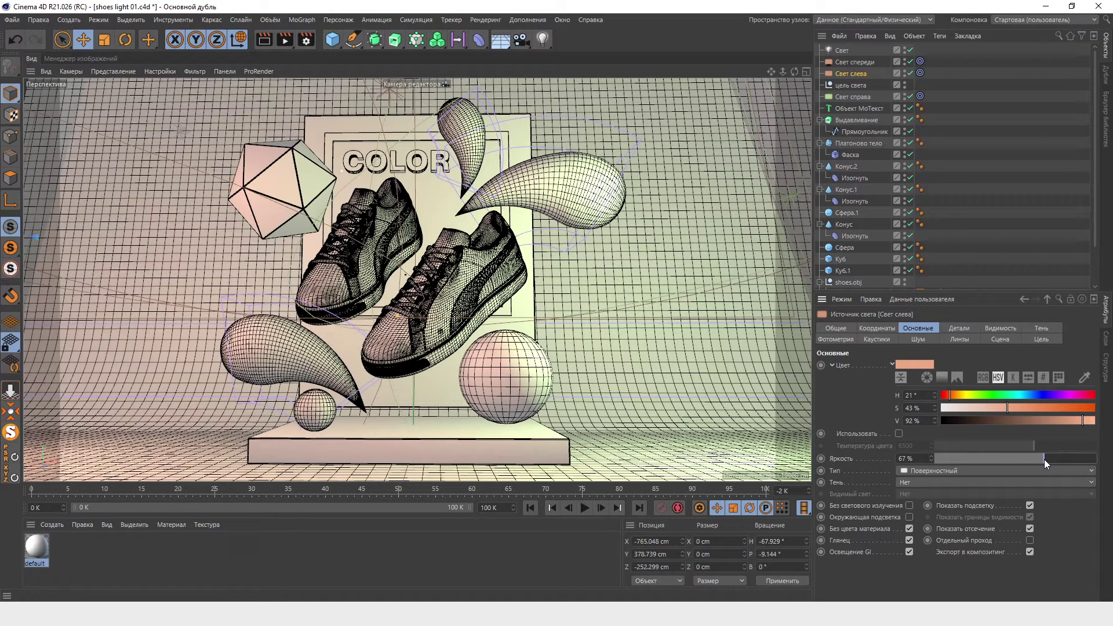
left_click(861, 65)
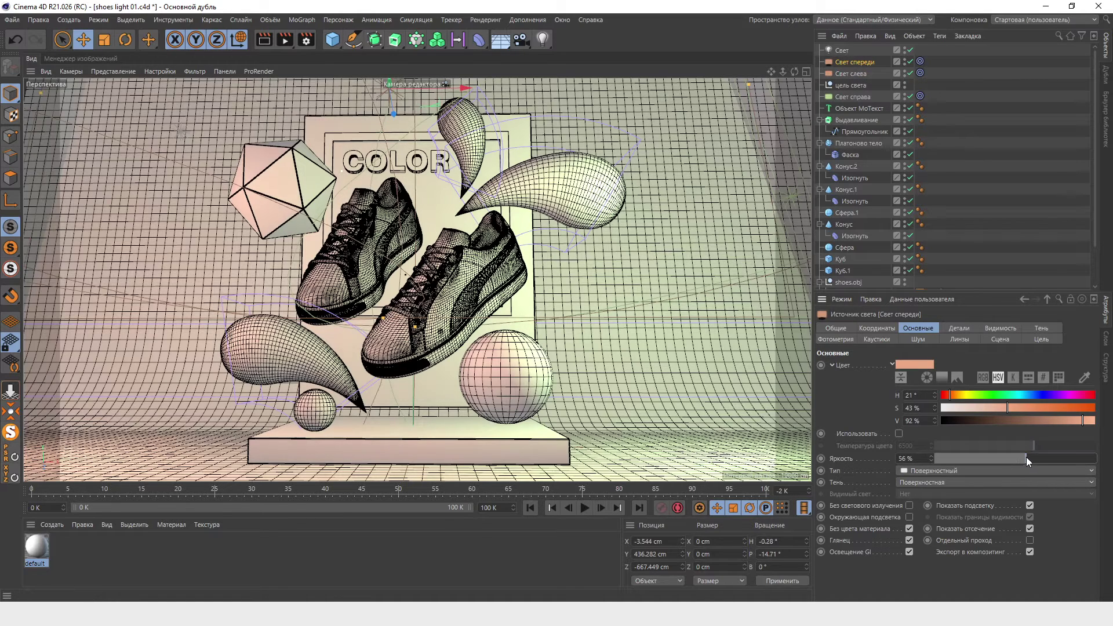
left_click_drag(1026, 457, 1042, 459)
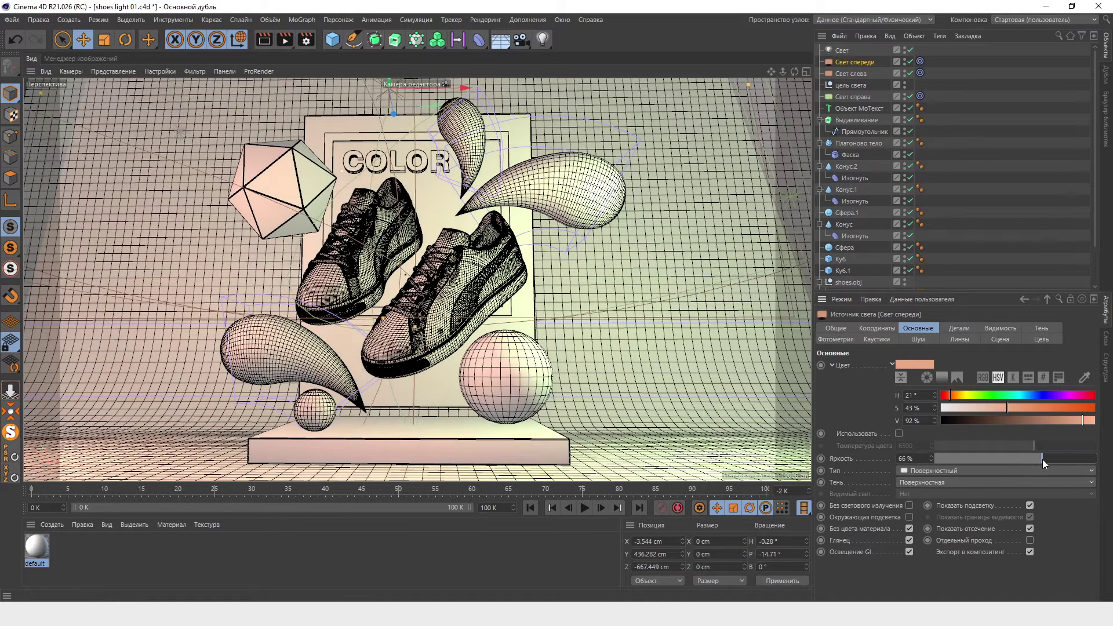
left_click(287, 40)
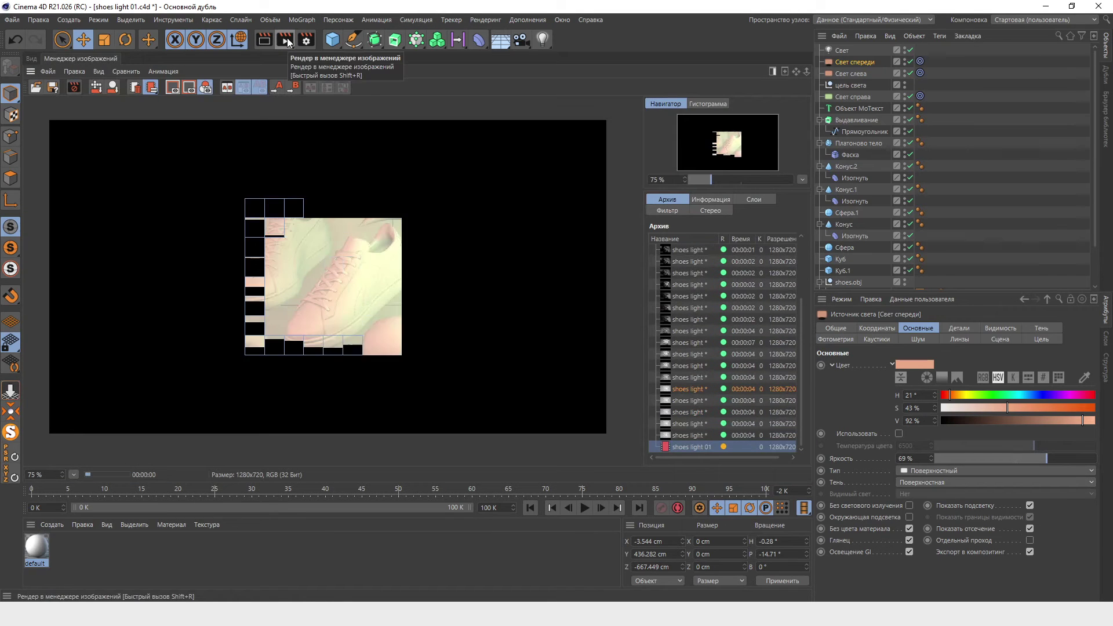
Compare the warm render against earlier archive renders, then return to the viewport.
left_click(689, 433)
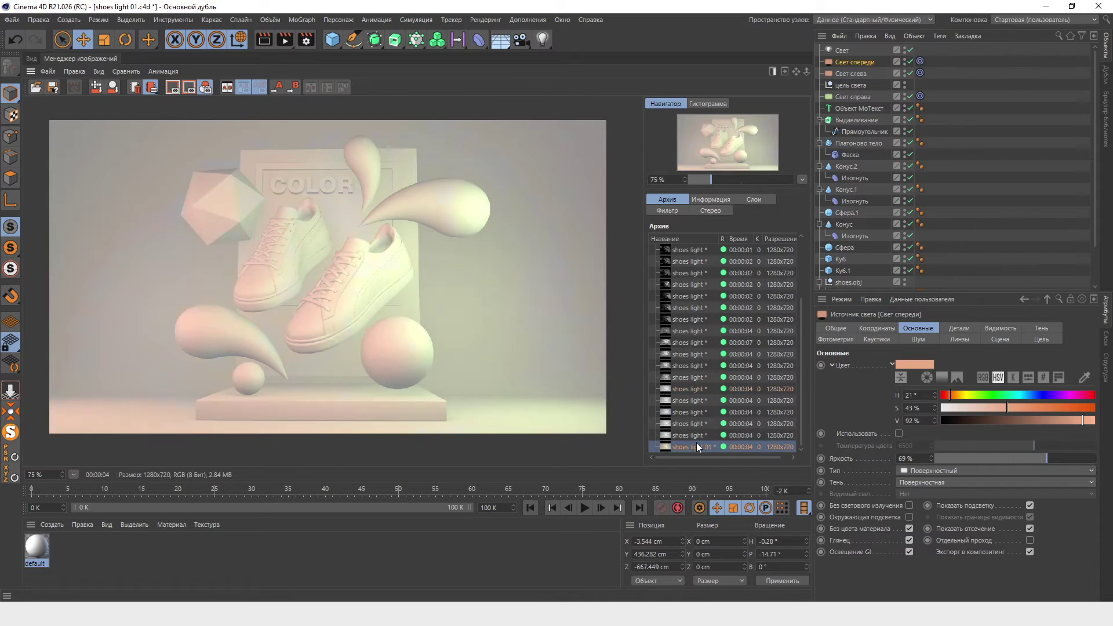
left_click(690, 434)
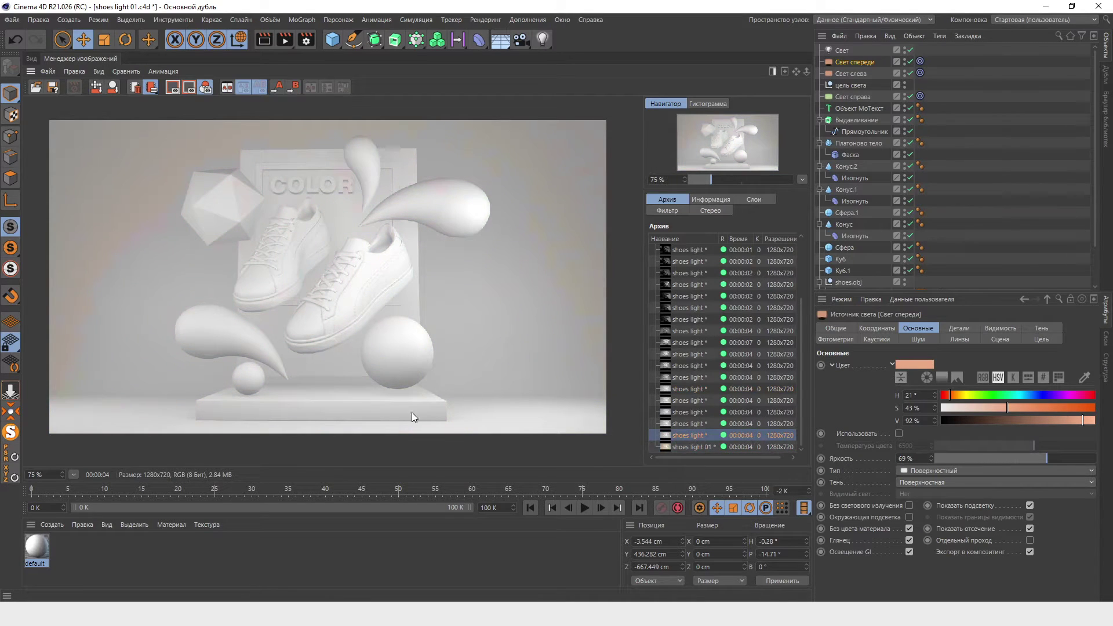
left_click(706, 447)
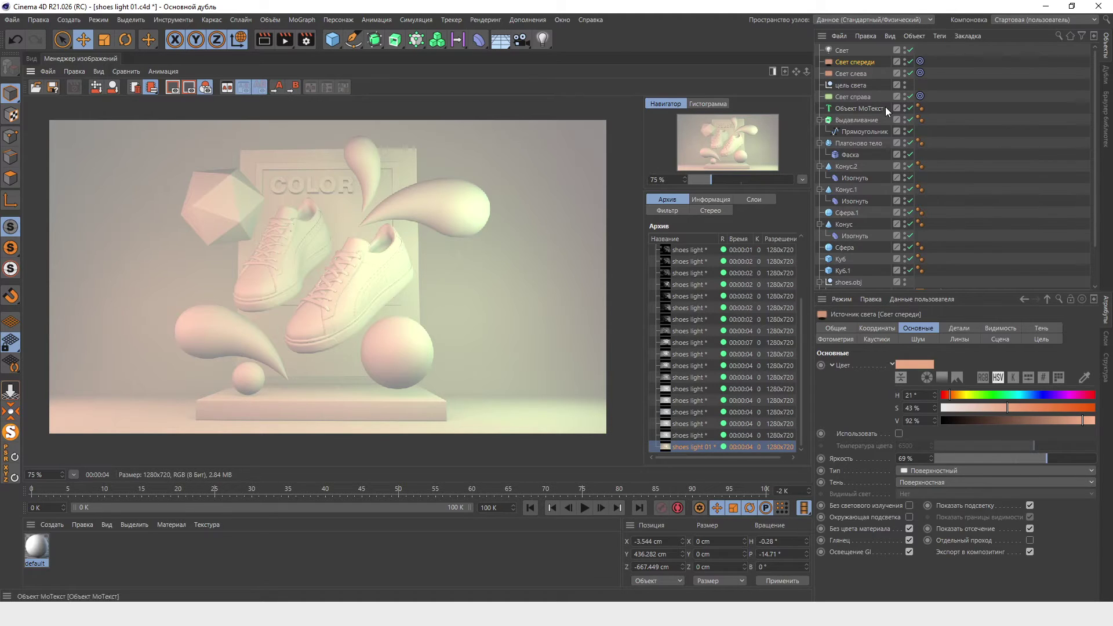
left_click(842, 50)
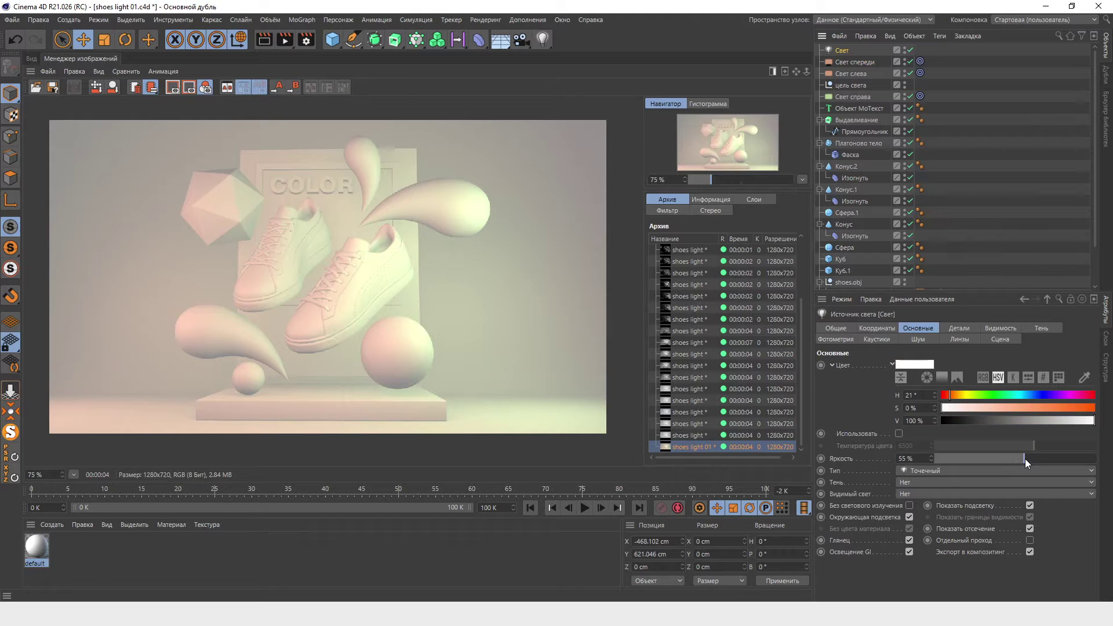
left_click(31, 58)
left_click(12, 20)
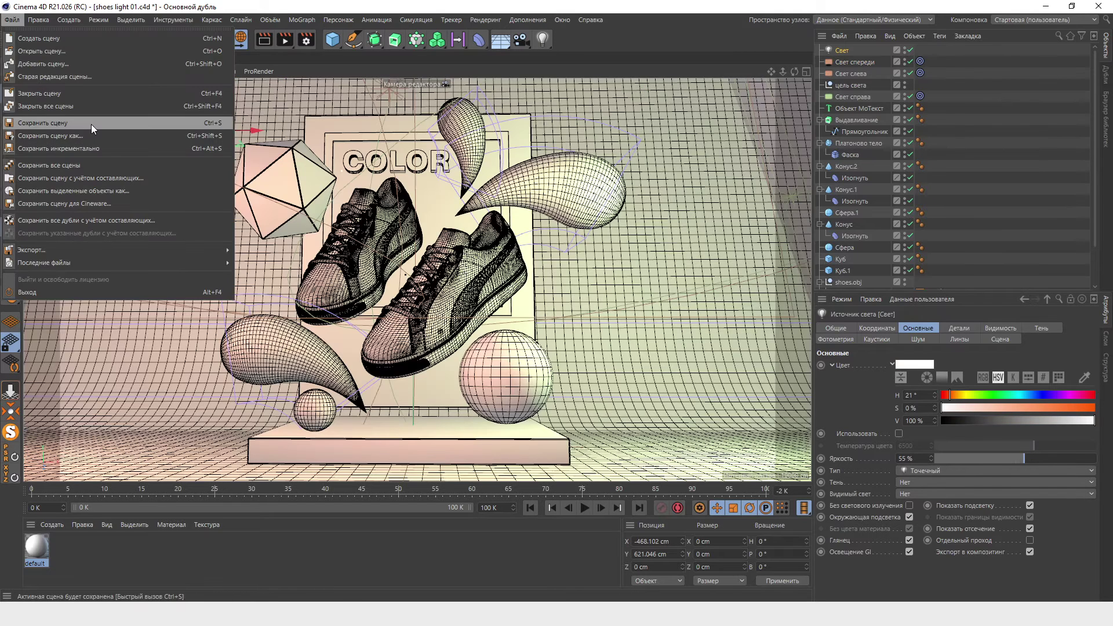
Save the current scene and switch to the grey-lit shoes light scene.
left_click(92, 124)
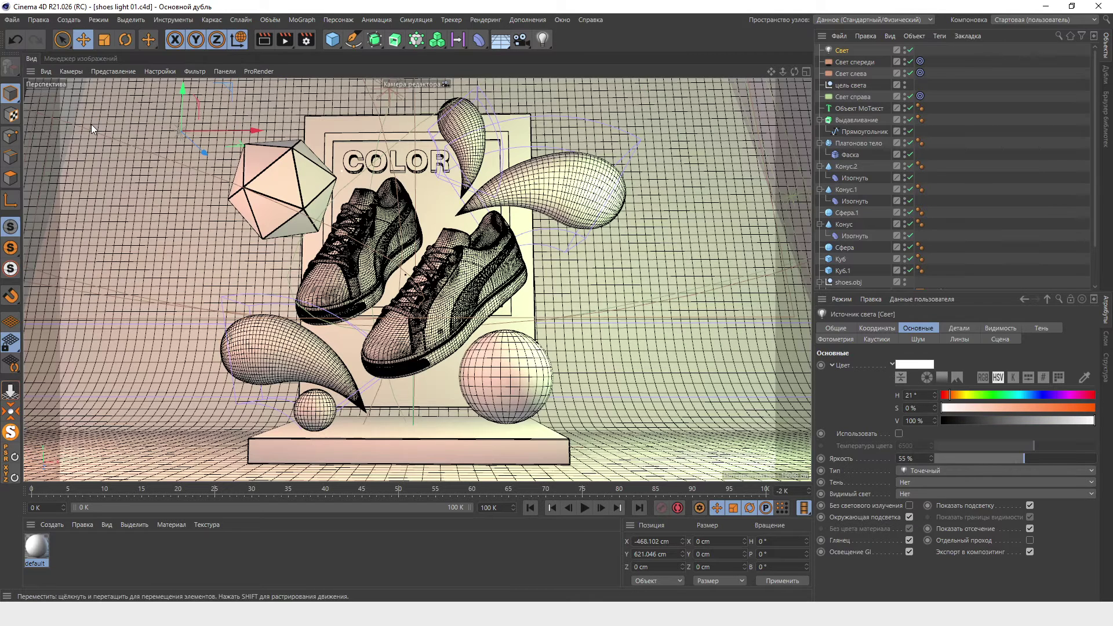
left_click(13, 19)
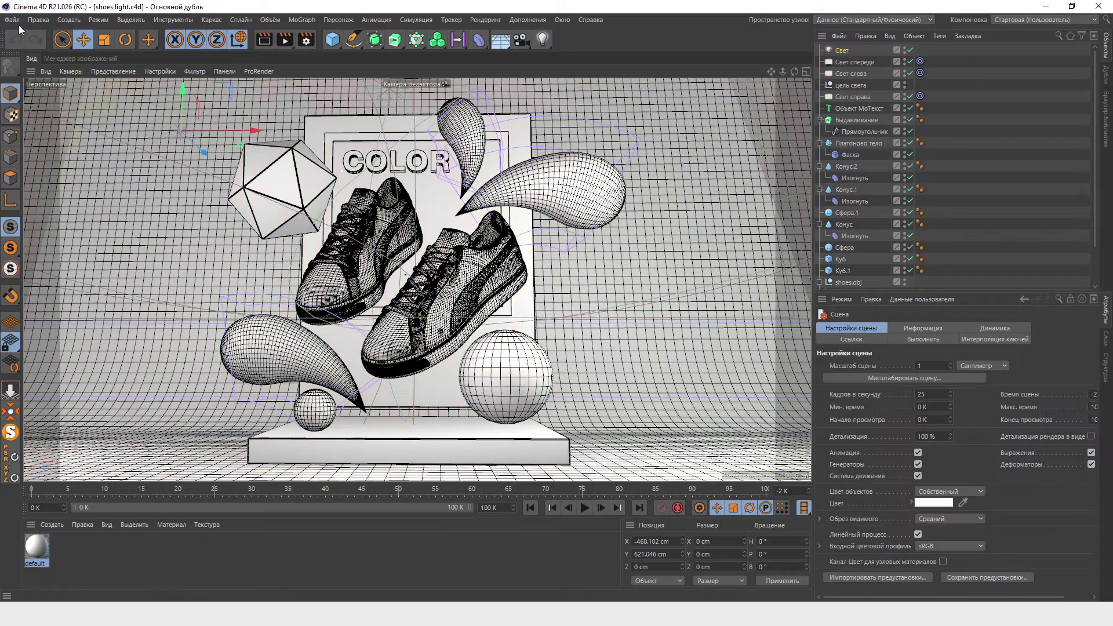
left_click(12, 20)
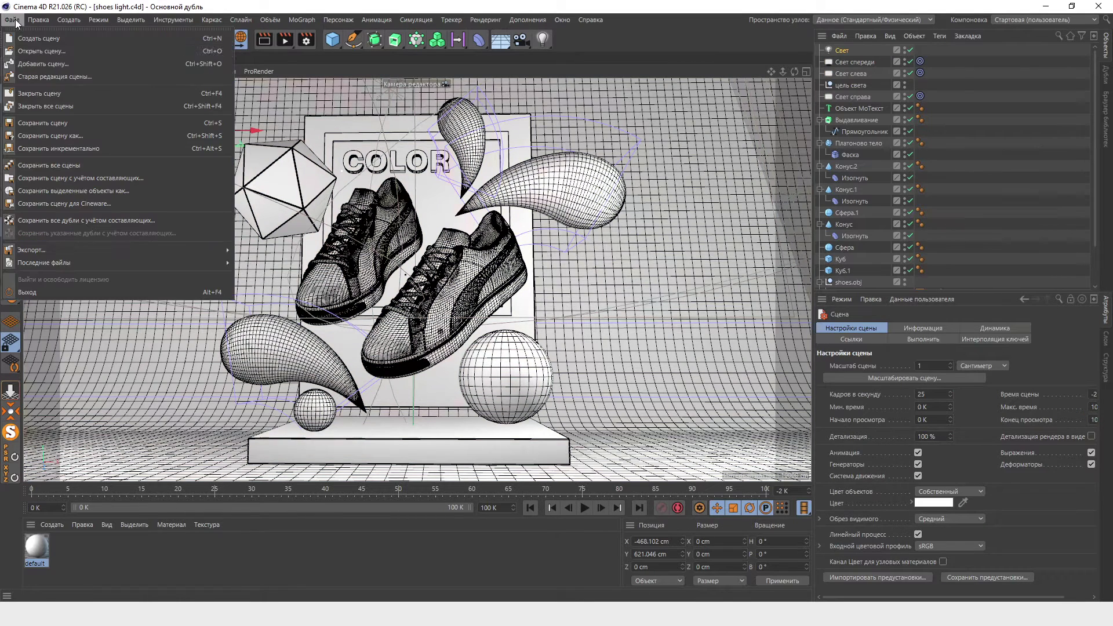
Save that scene as a new file, shoes light 02.c4d.
left_click(94, 132)
left_click(271, 360)
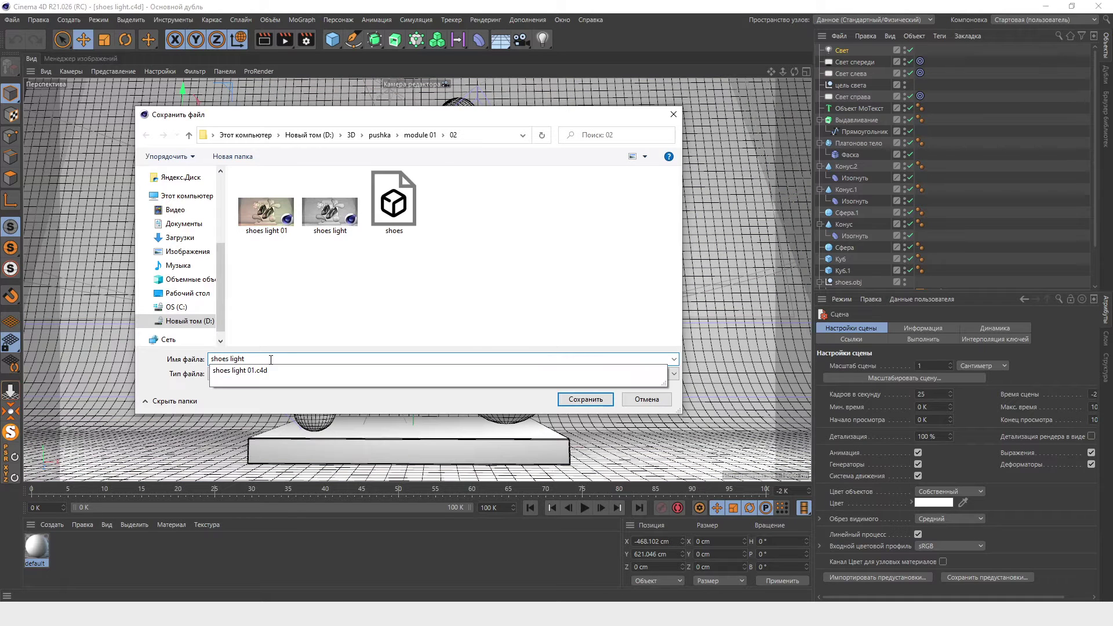
type("02")
left_click(582, 403)
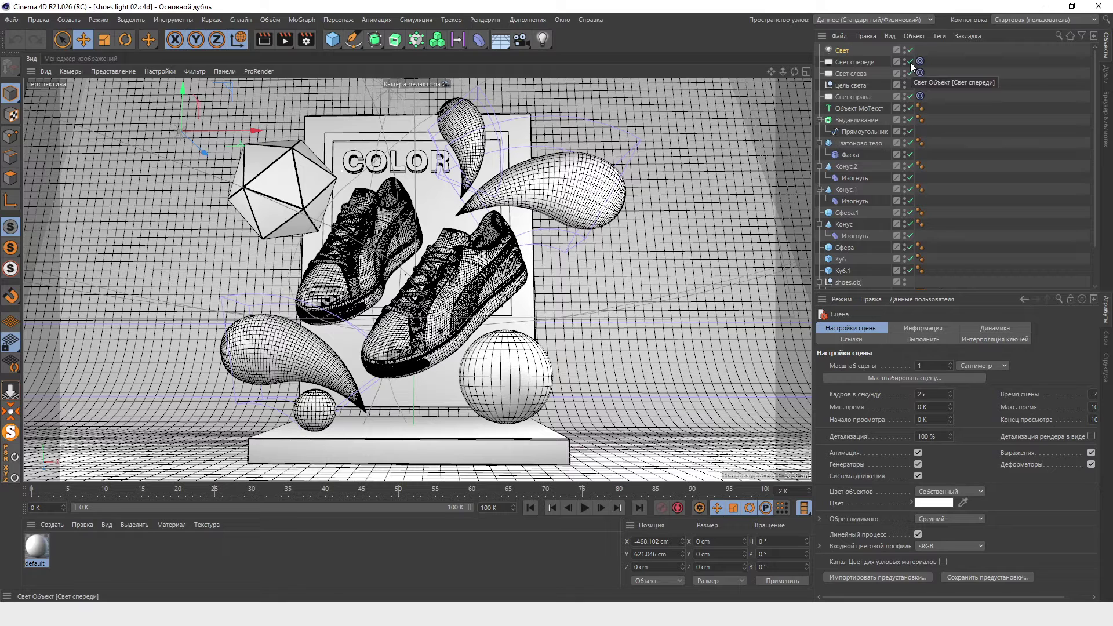
Disable Свет спереди for rendering and render a test image without it.
left_click(911, 62)
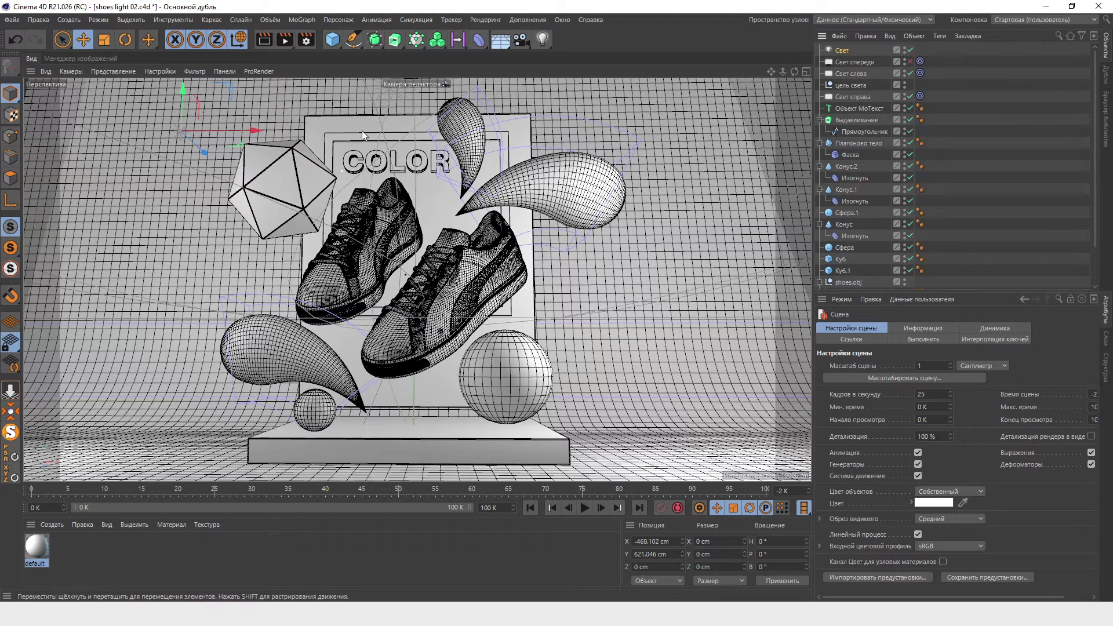
left_click(290, 44)
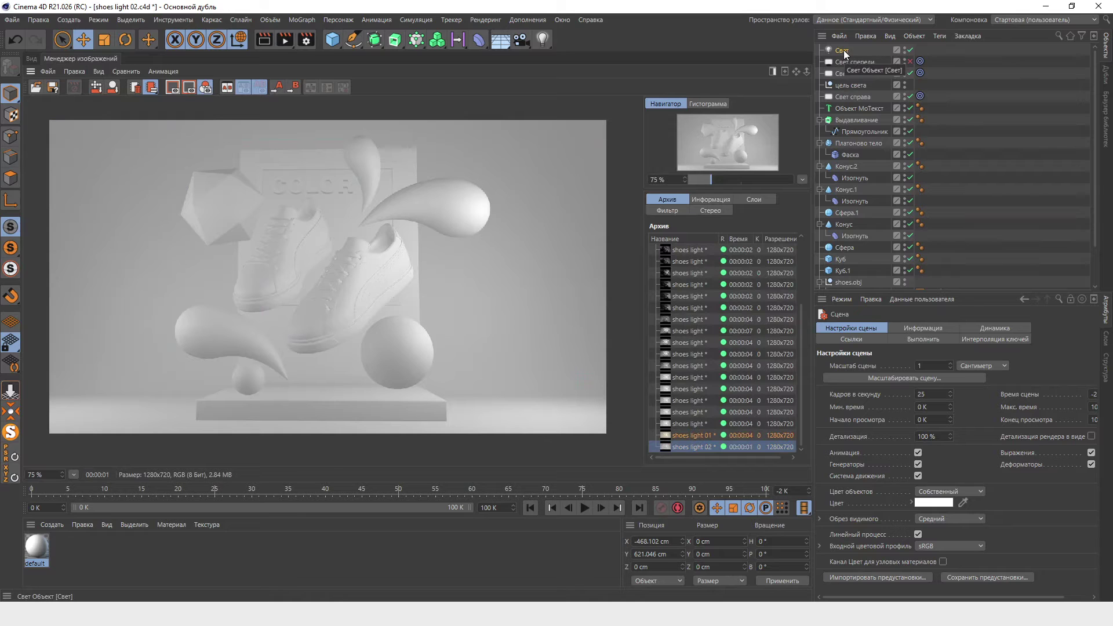
left_click(32, 58)
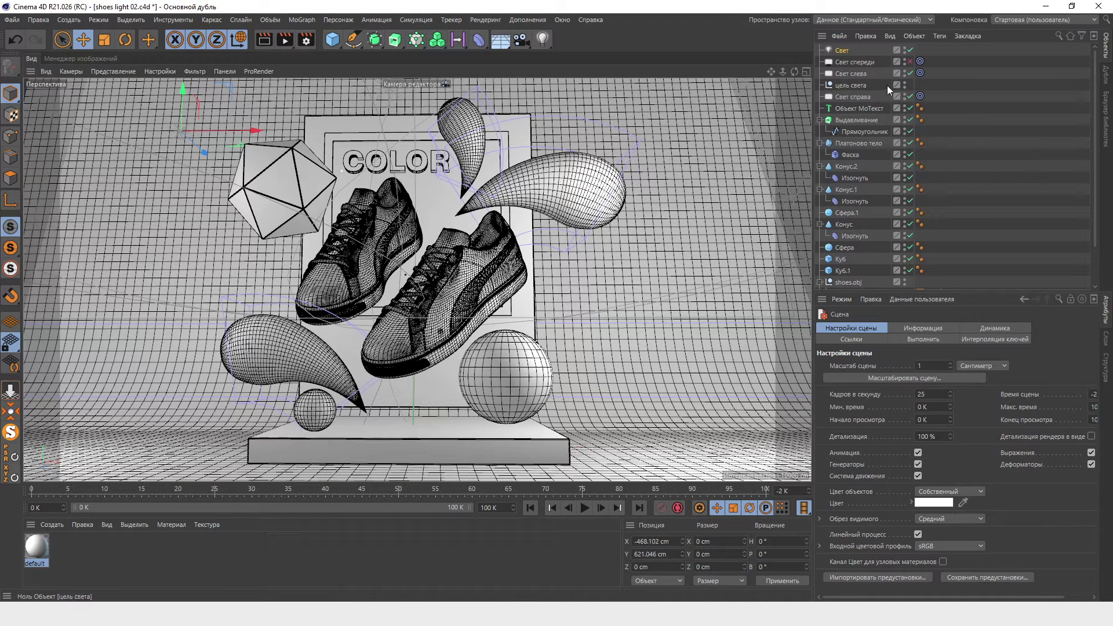
Tint Свет справа warm orange and raise its brightness to 72%.
left_click(857, 96)
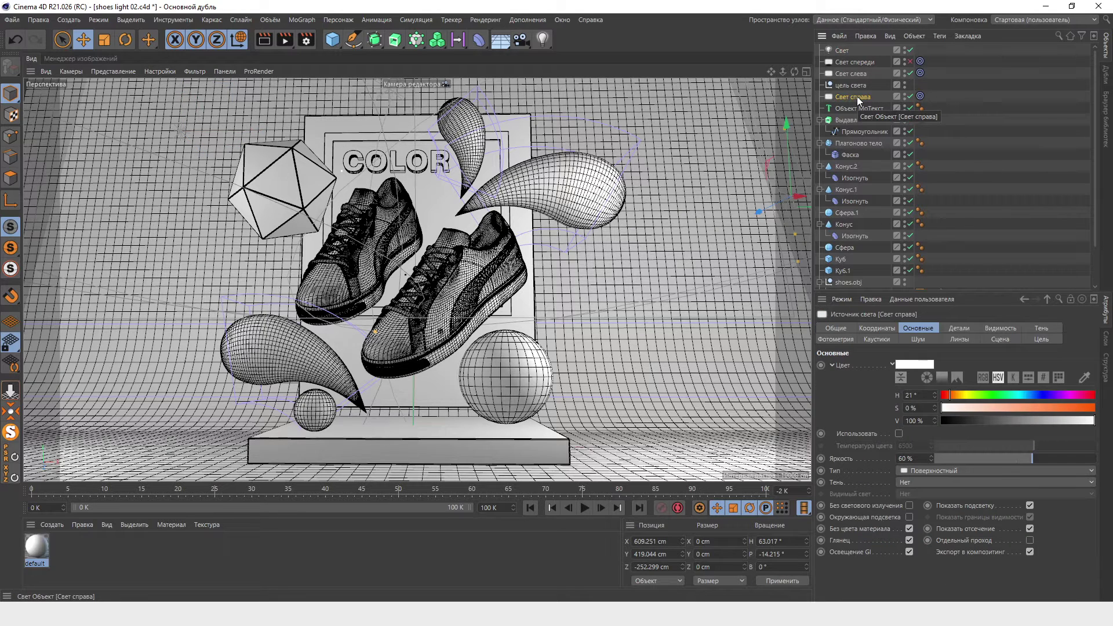
left_click_drag(951, 398, 1018, 409)
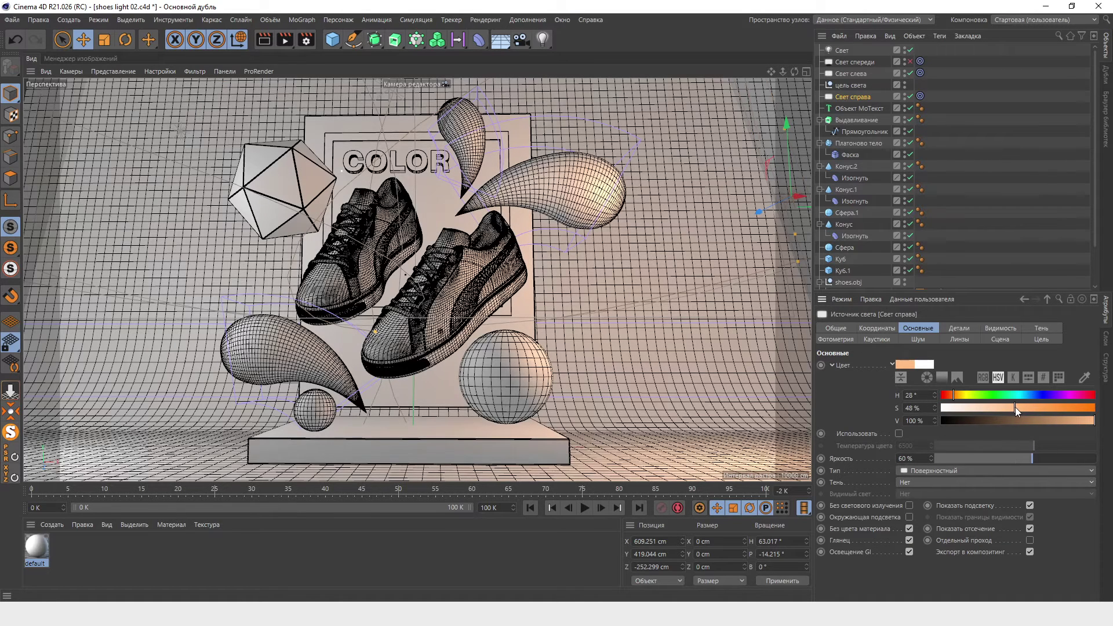
left_click_drag(1022, 406, 1024, 407)
left_click_drag(1094, 420, 1082, 421)
left_click_drag(1032, 461, 1052, 460)
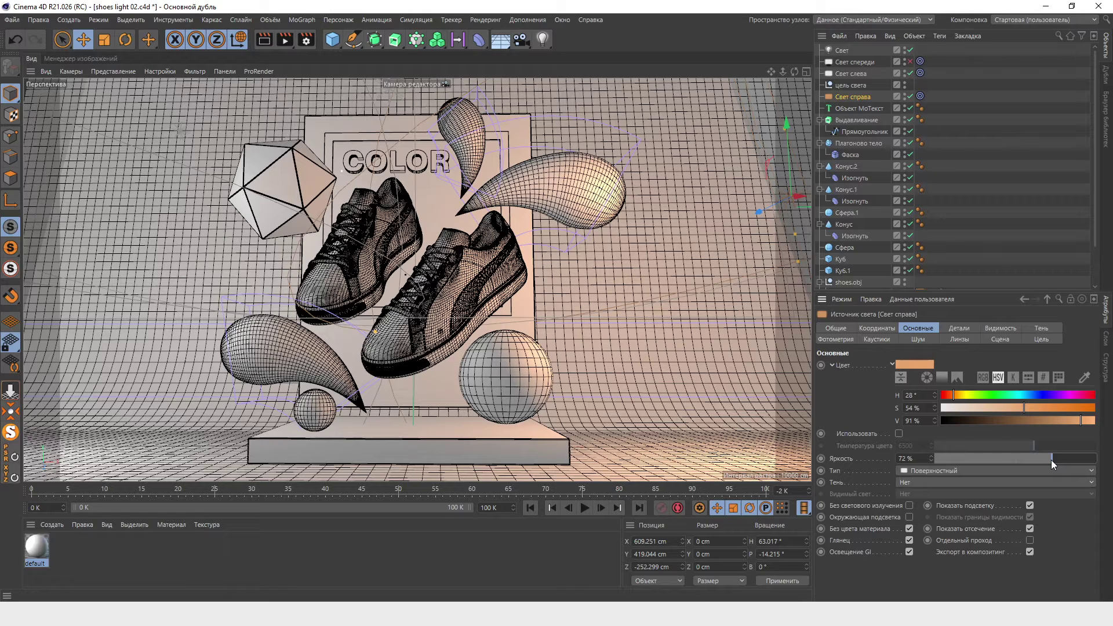
Tint Свет слева pale blue at 76% brightness, then render.
left_click(855, 75)
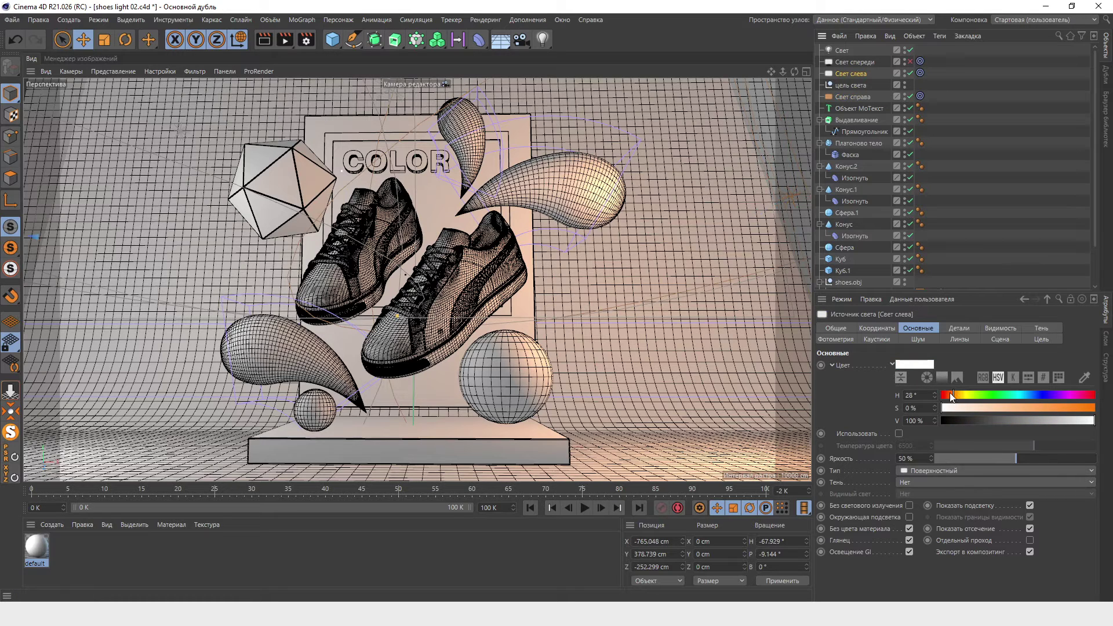
left_click_drag(953, 396, 1030, 394)
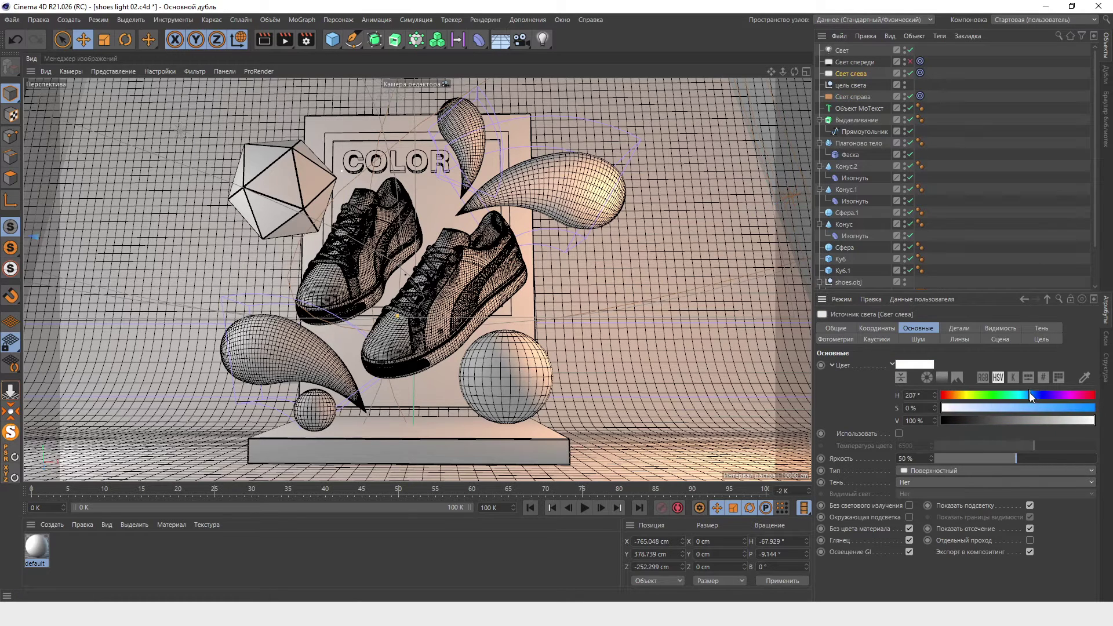
left_click_drag(943, 409, 1012, 408)
left_click(1076, 421)
left_click_drag(1005, 459, 1059, 455)
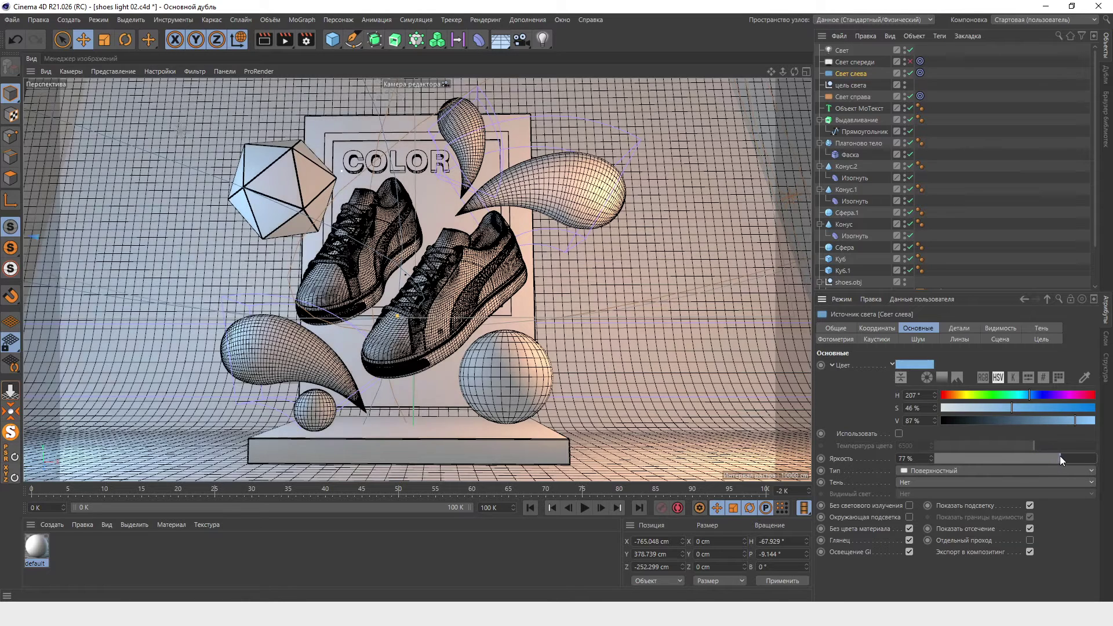
left_click(286, 39)
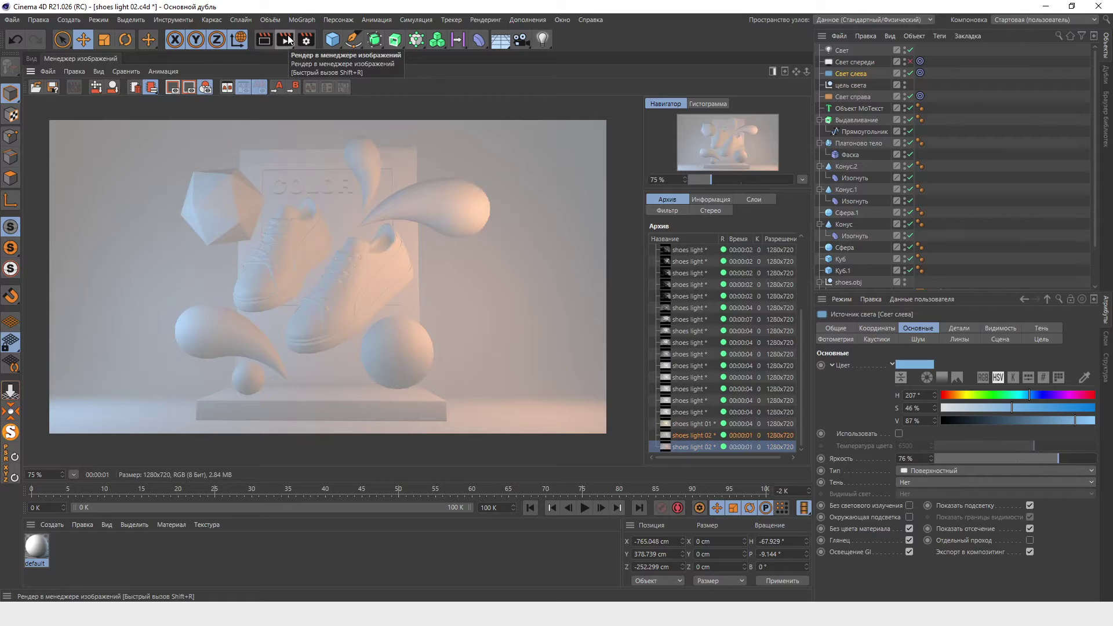
Compare the blue-and-orange render with the shoes light, 01 and 02 renders.
left_click(703, 435)
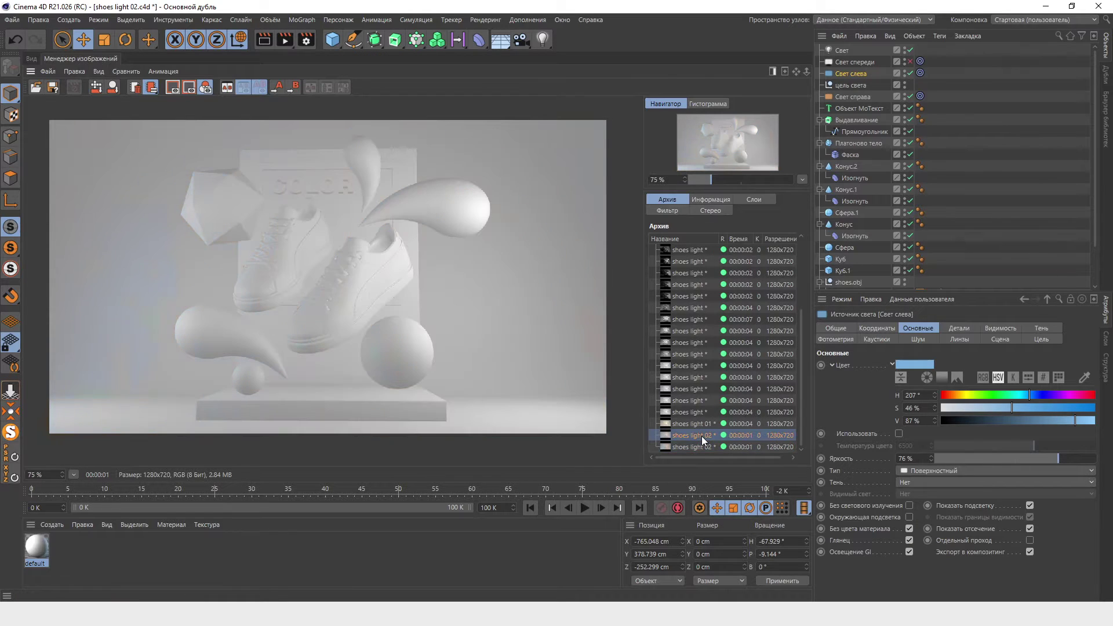
left_click(689, 412)
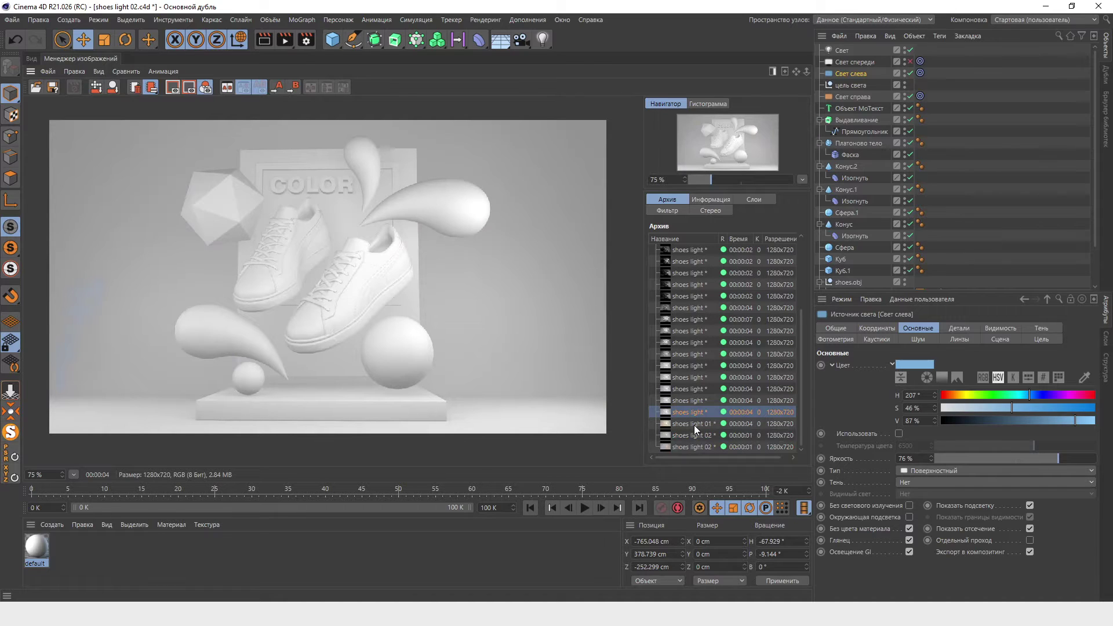
left_click(695, 425)
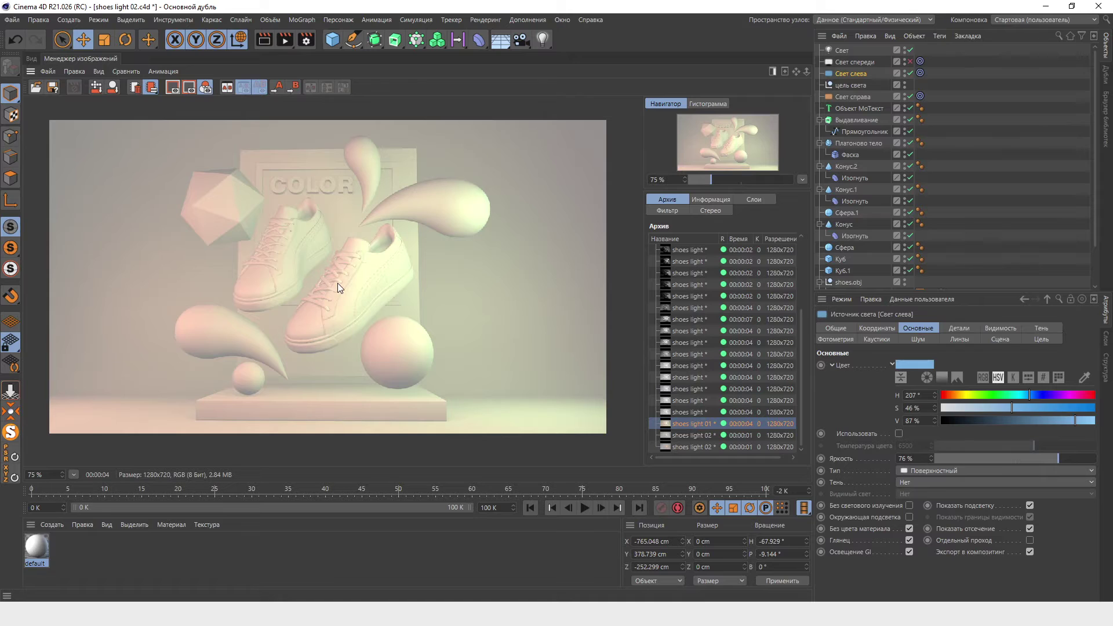
left_click(685, 438)
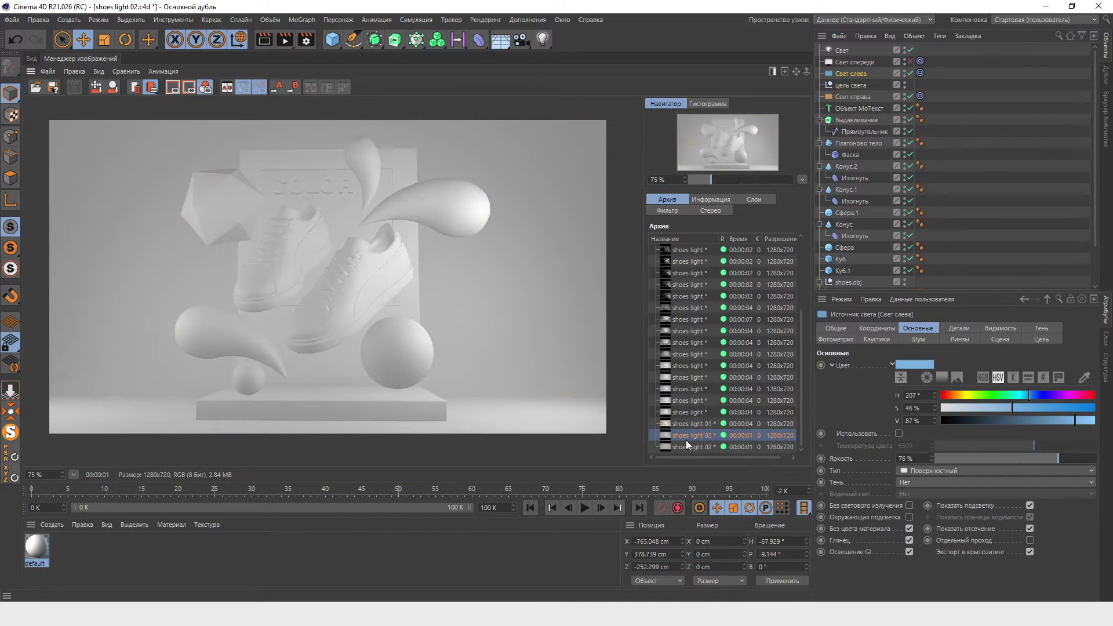
left_click(686, 447)
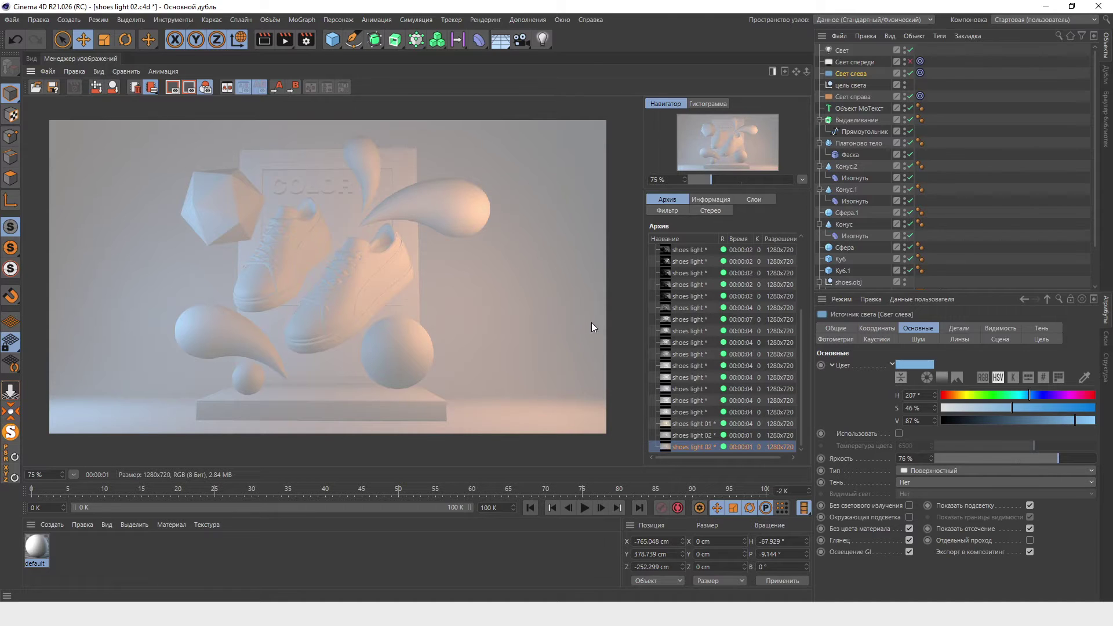
key("ctrl+Tab")
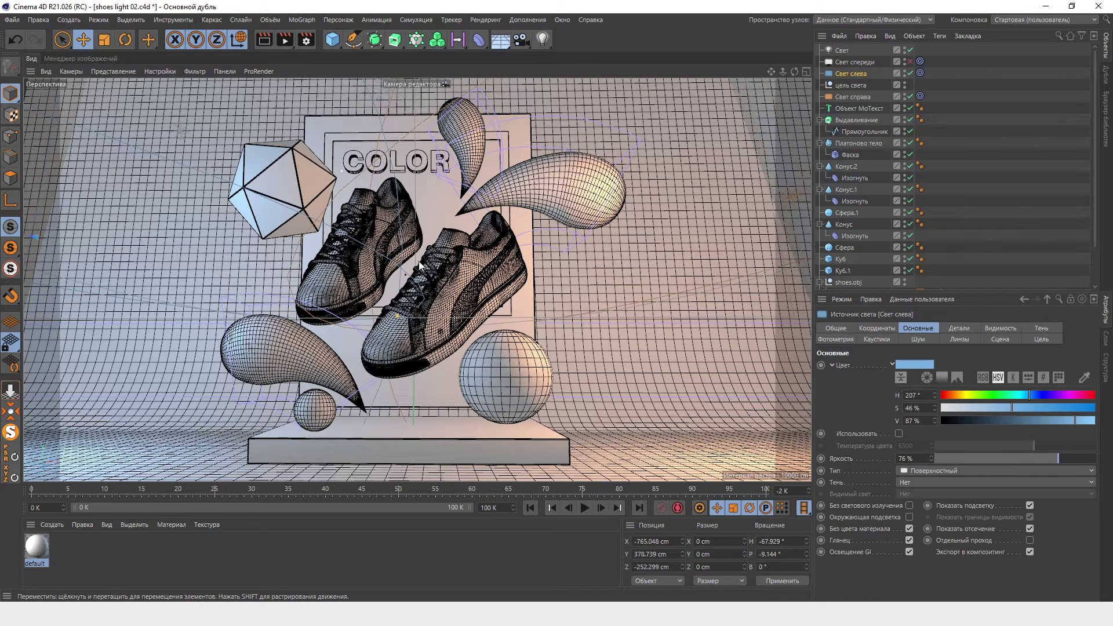
Add an Ambient Occlusion effect in the Render Settings.
left_click(309, 41)
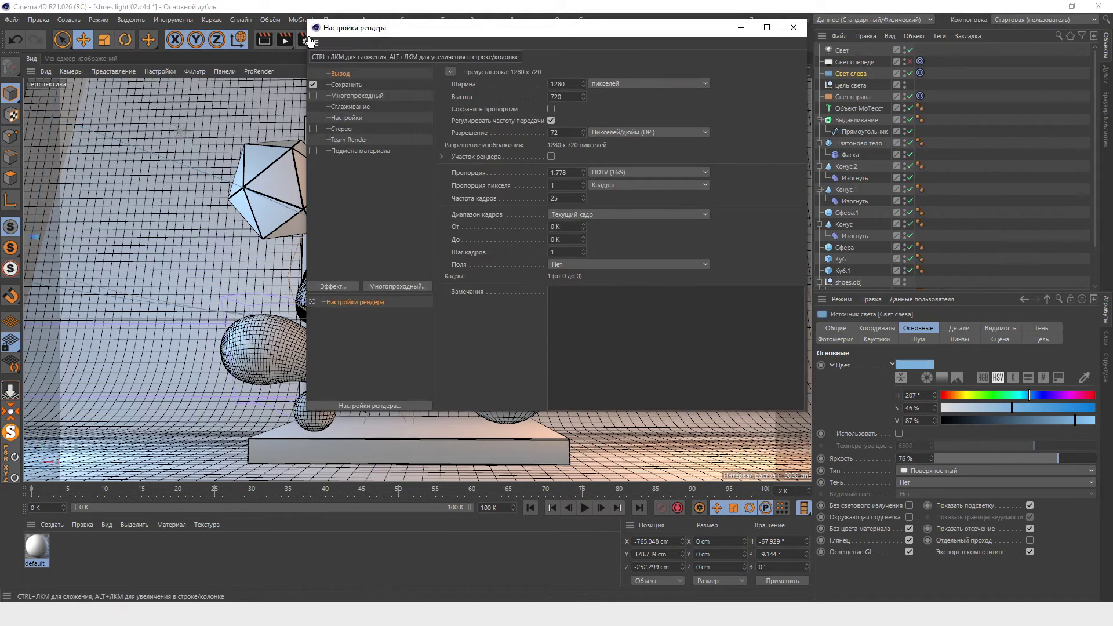
left_click(322, 287)
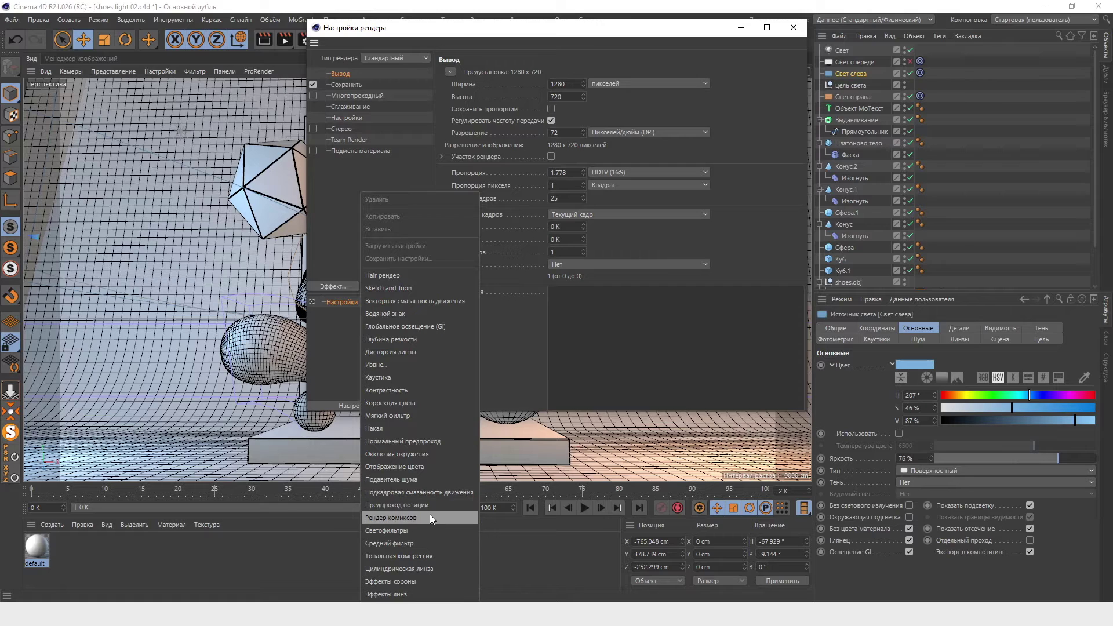
left_click(448, 458)
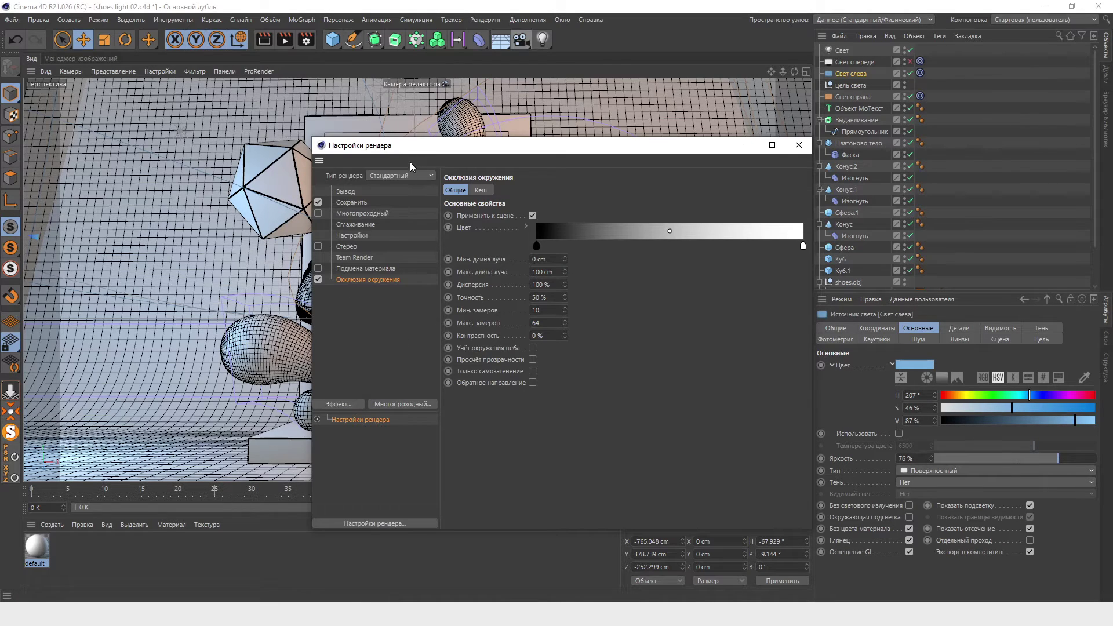
left_click_drag(411, 146, 573, 129)
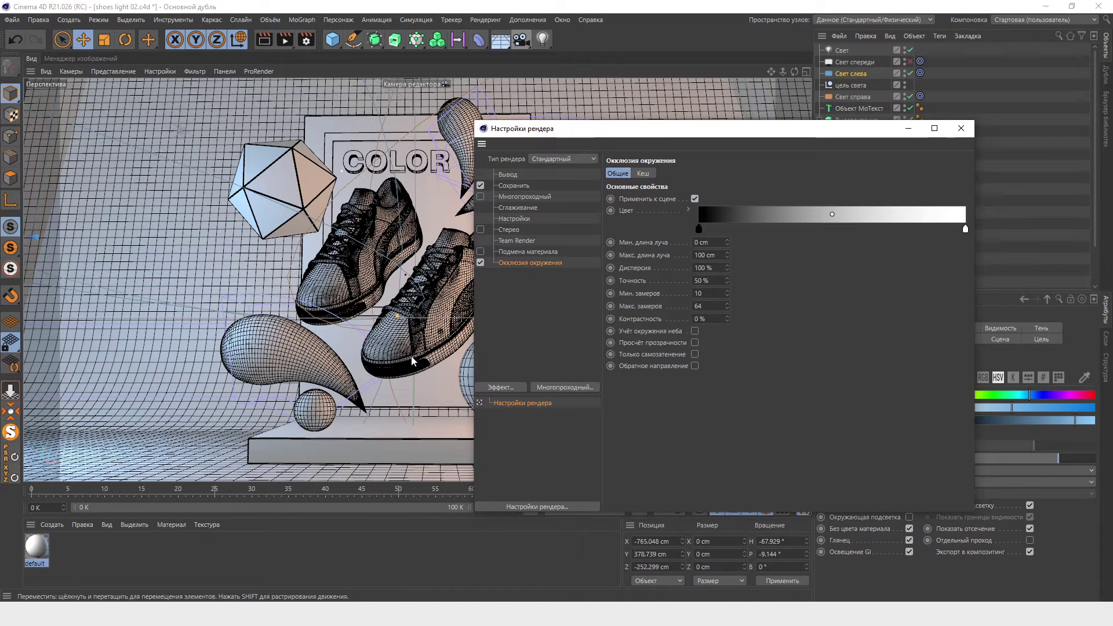
left_click_drag(597, 137, 407, 143)
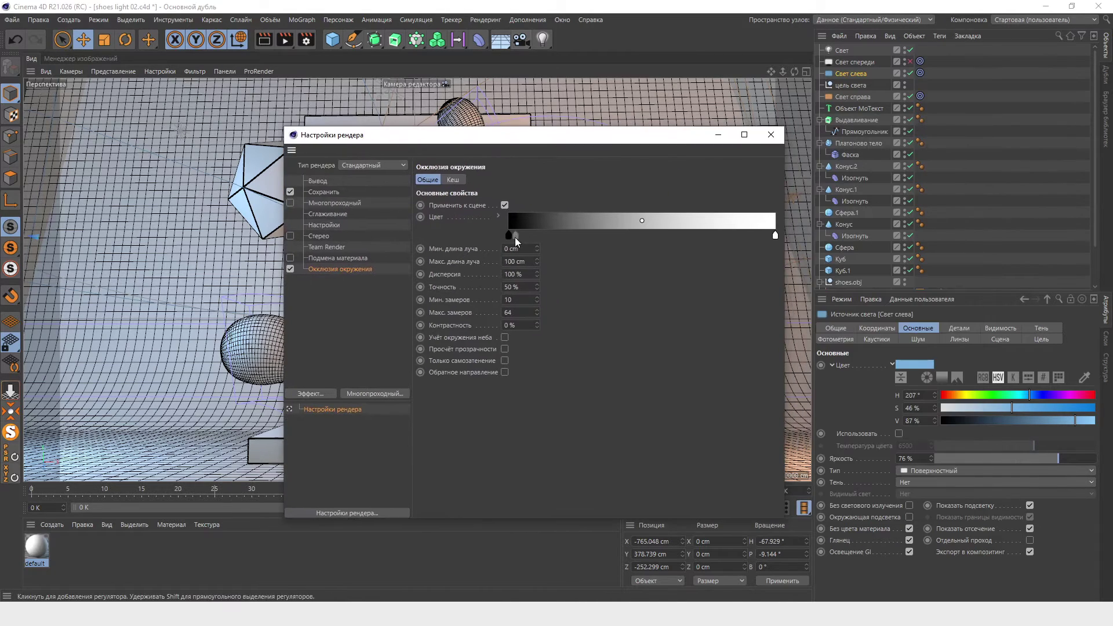
Lift the occlusion gradient's black stop to about 20% grey and close the settings.
double_click(509, 236)
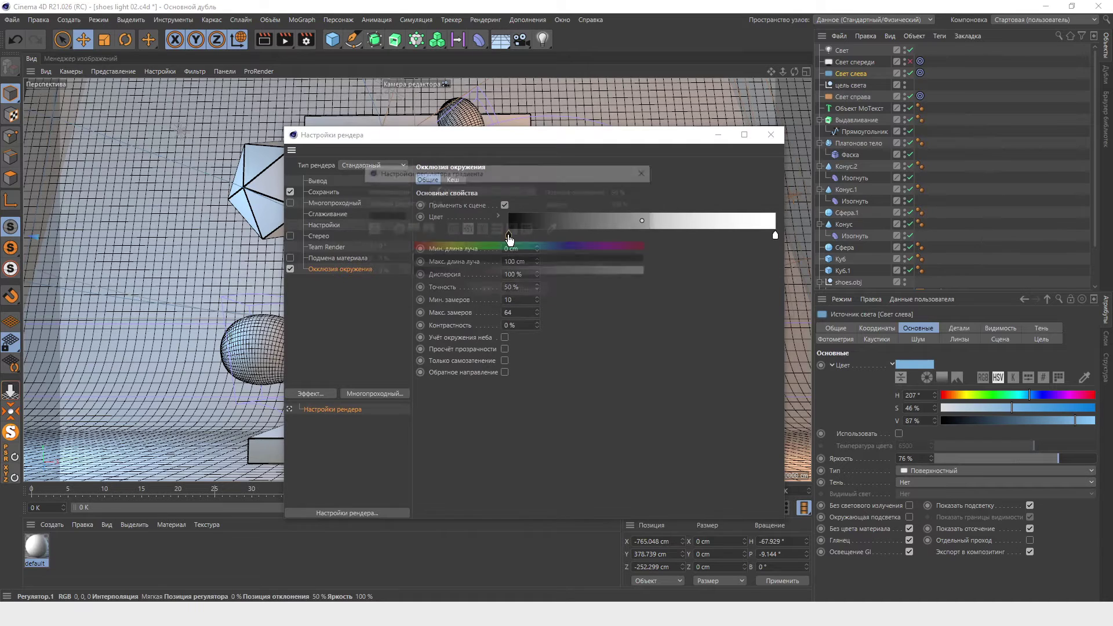
left_click_drag(411, 276, 458, 273)
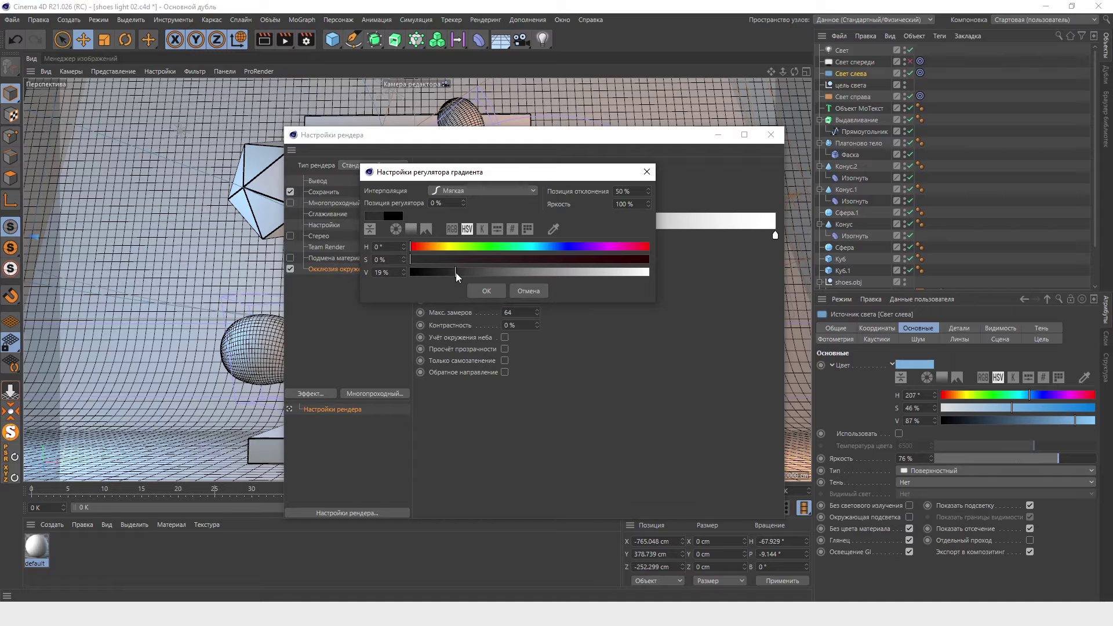
left_click(487, 289)
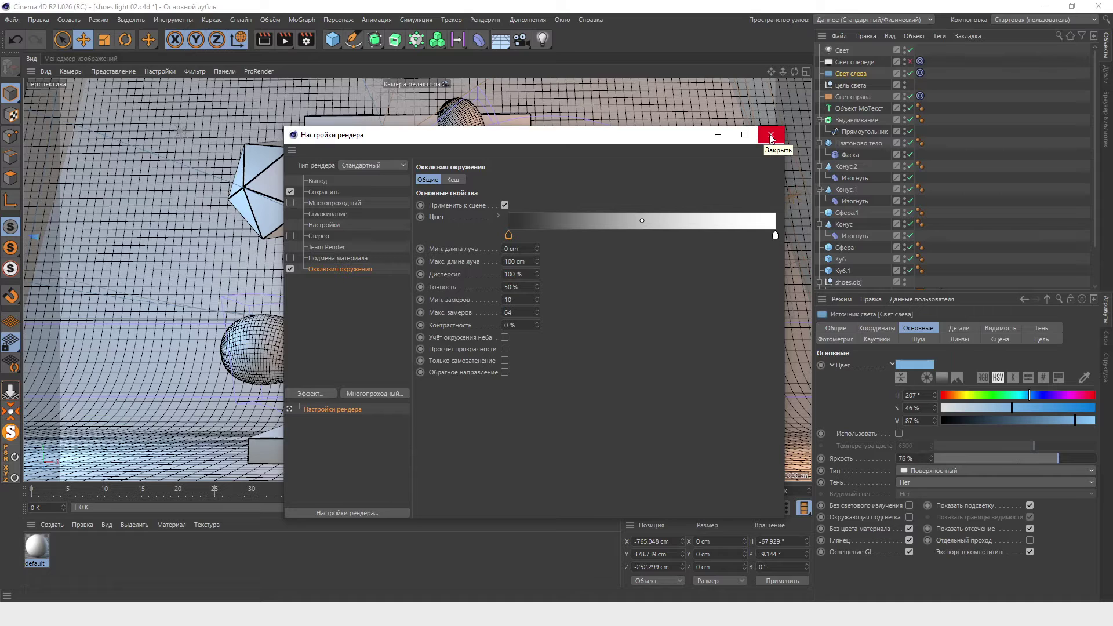
left_click(772, 136)
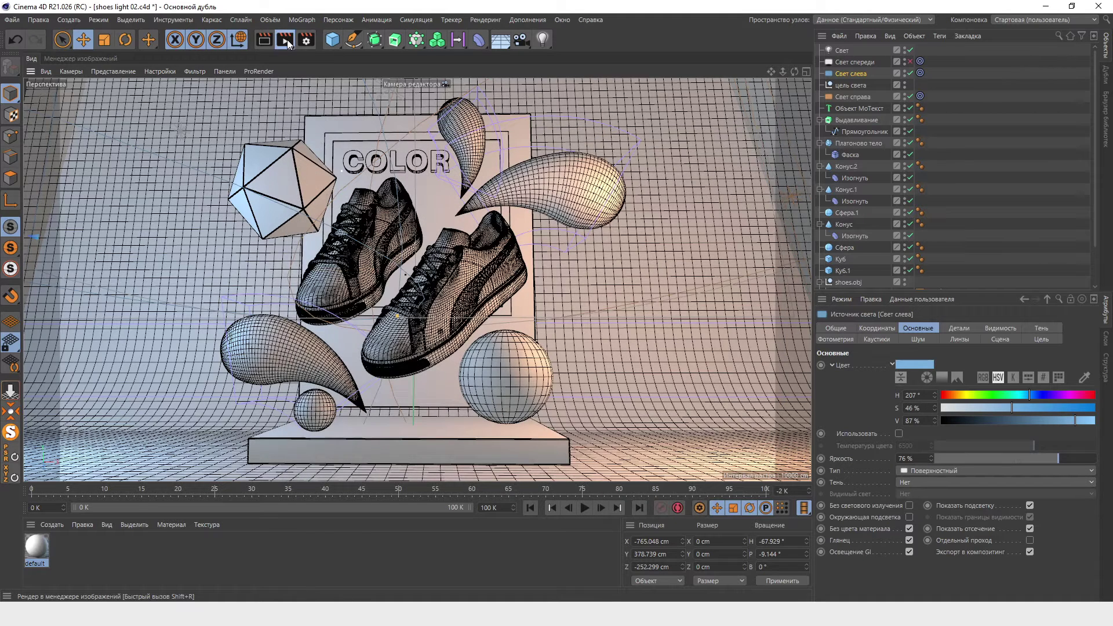
Render with ambient occlusion and compare it against the previous render, zooming to inspect.
left_click(287, 40)
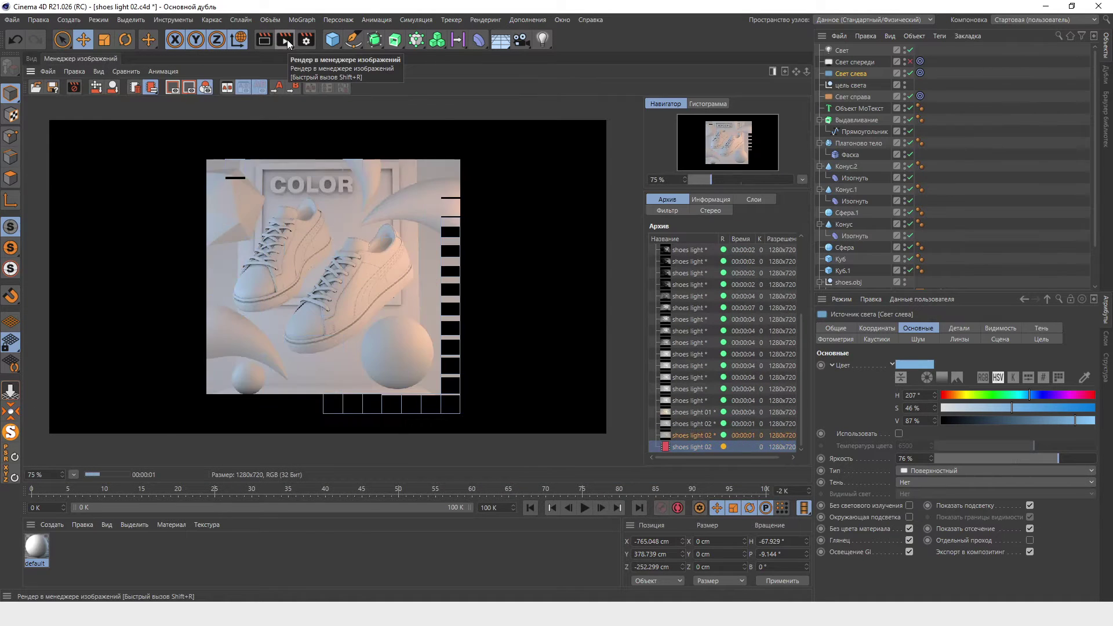
left_click(698, 436)
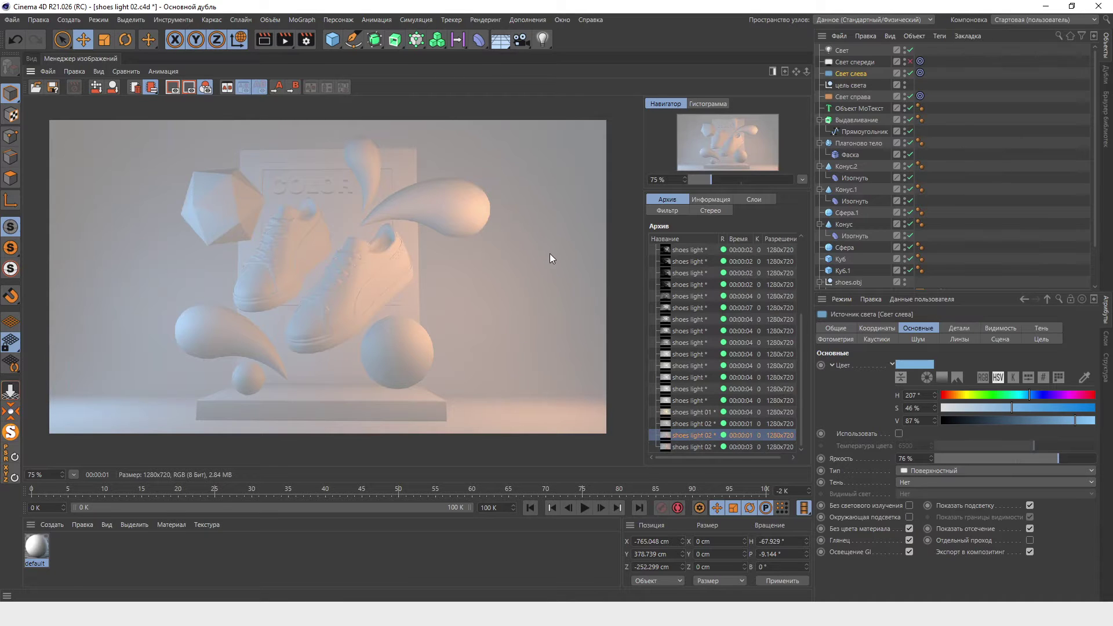
left_click(686, 447)
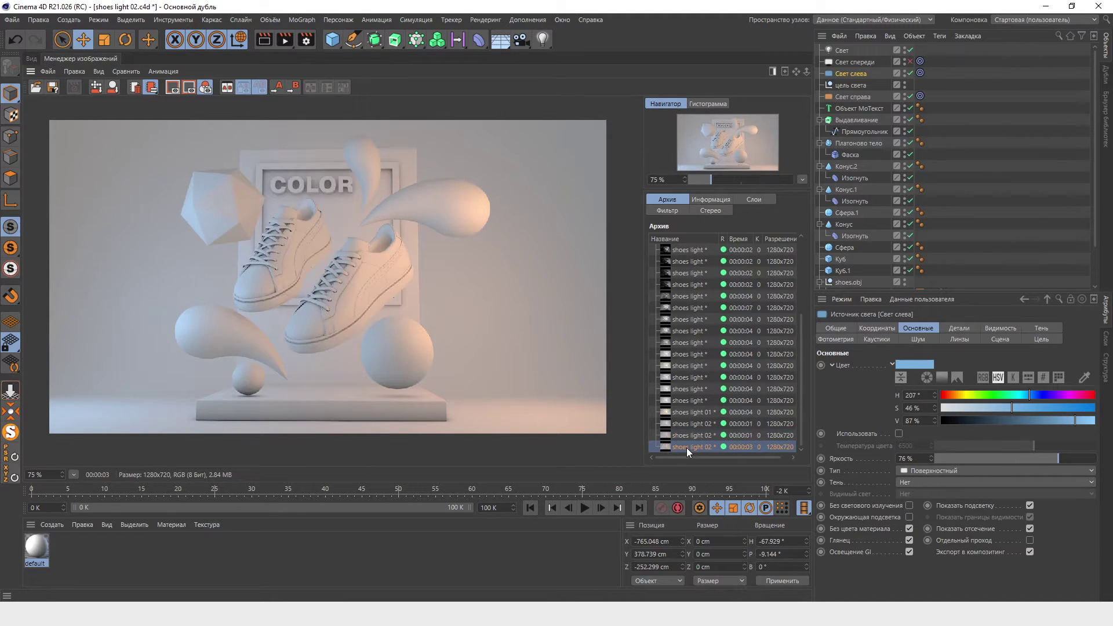
scroll(273, 163, "up", 2)
scroll(276, 156, "up", 1)
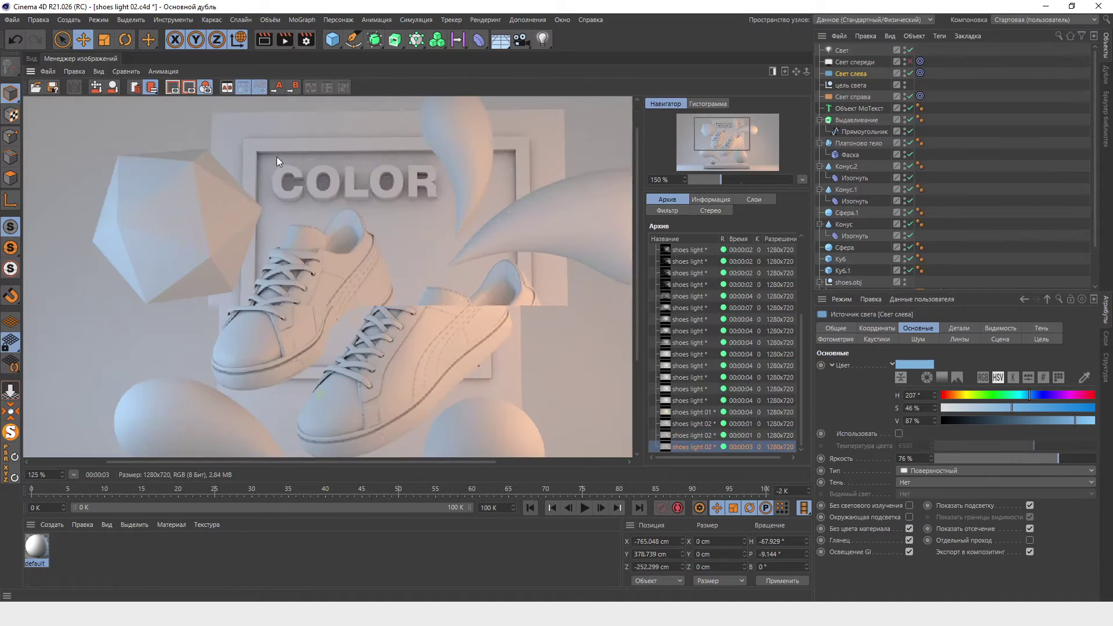
scroll(277, 157, "up", 1)
scroll(367, 256, "down", 1)
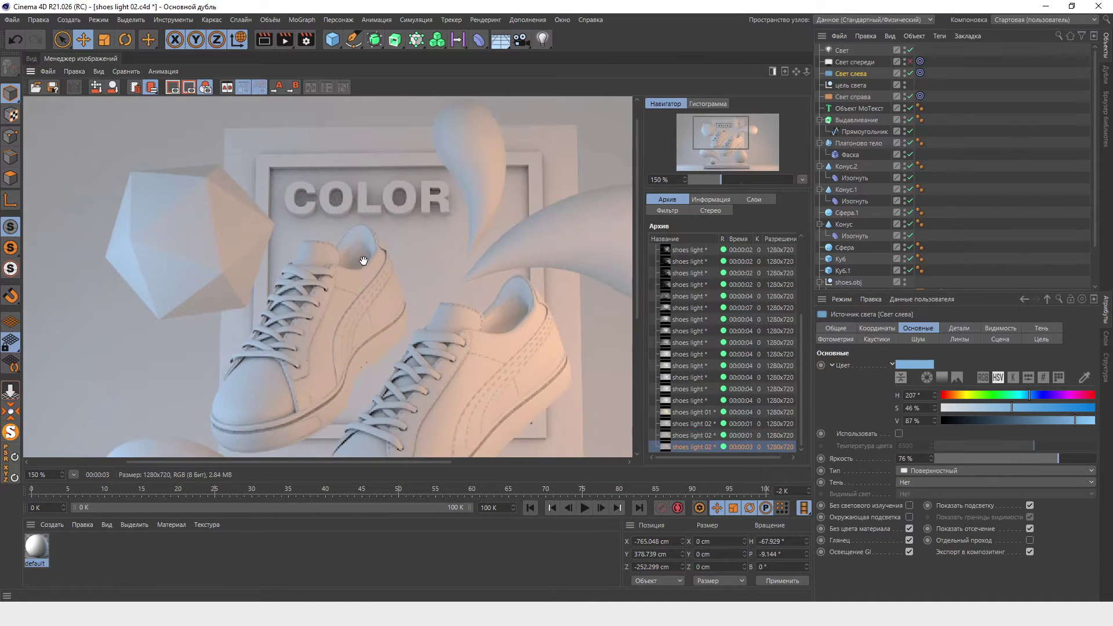
scroll(365, 248, "down", 1)
scroll(351, 226, "down", 2)
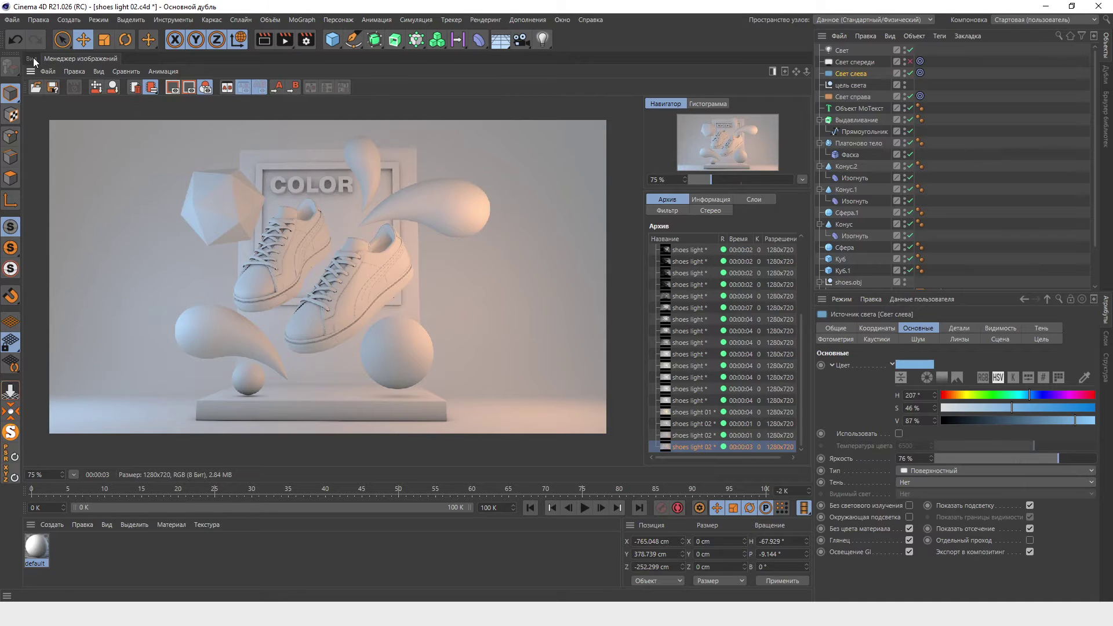
Recheck the ambient occlusion render settings and start a fresh render with Shift+R.
left_click(33, 58)
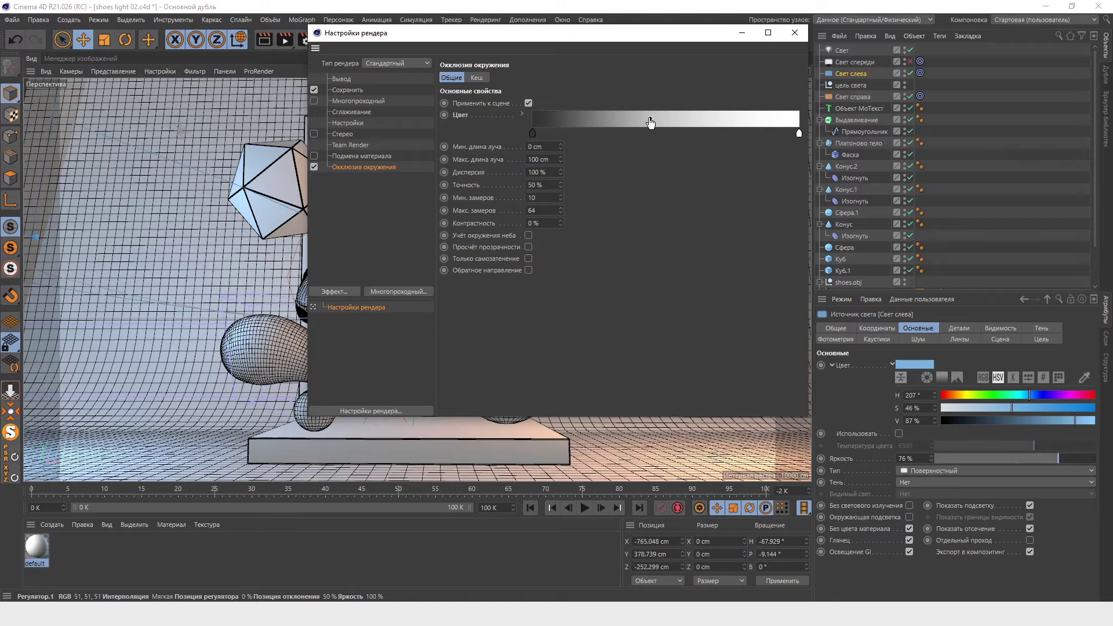
left_click(795, 33)
key("shift+r")
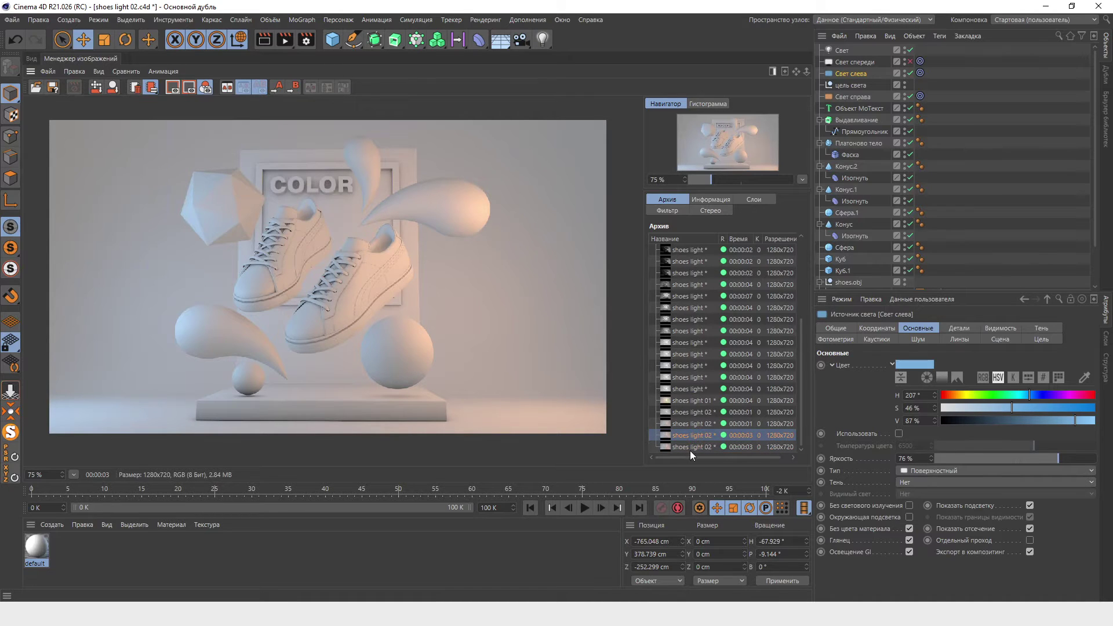
left_click(306, 39)
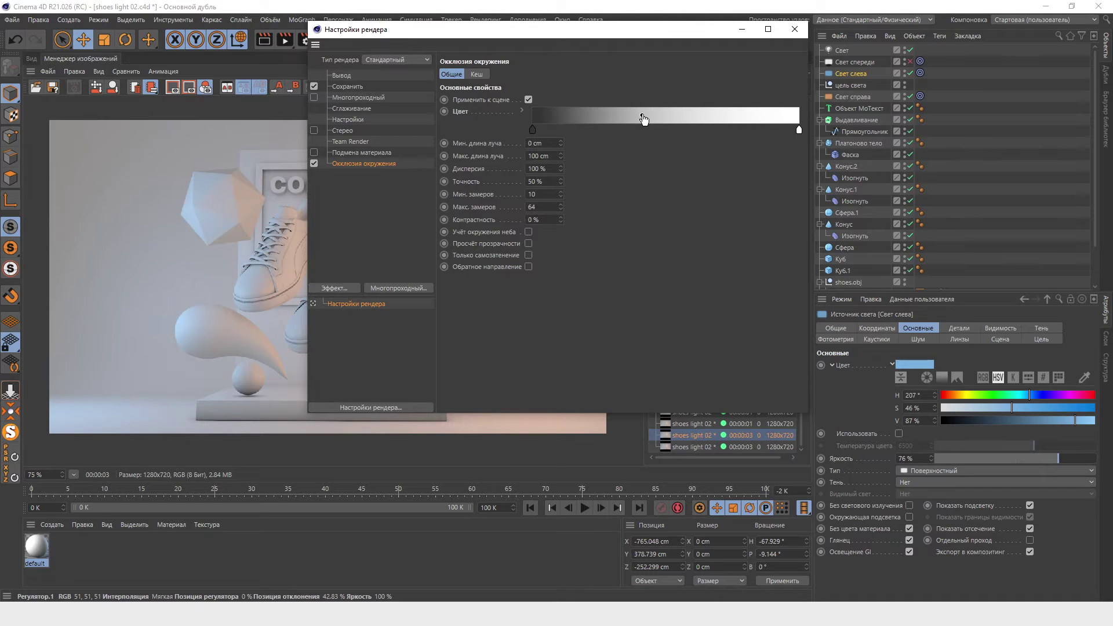
left_click(794, 30)
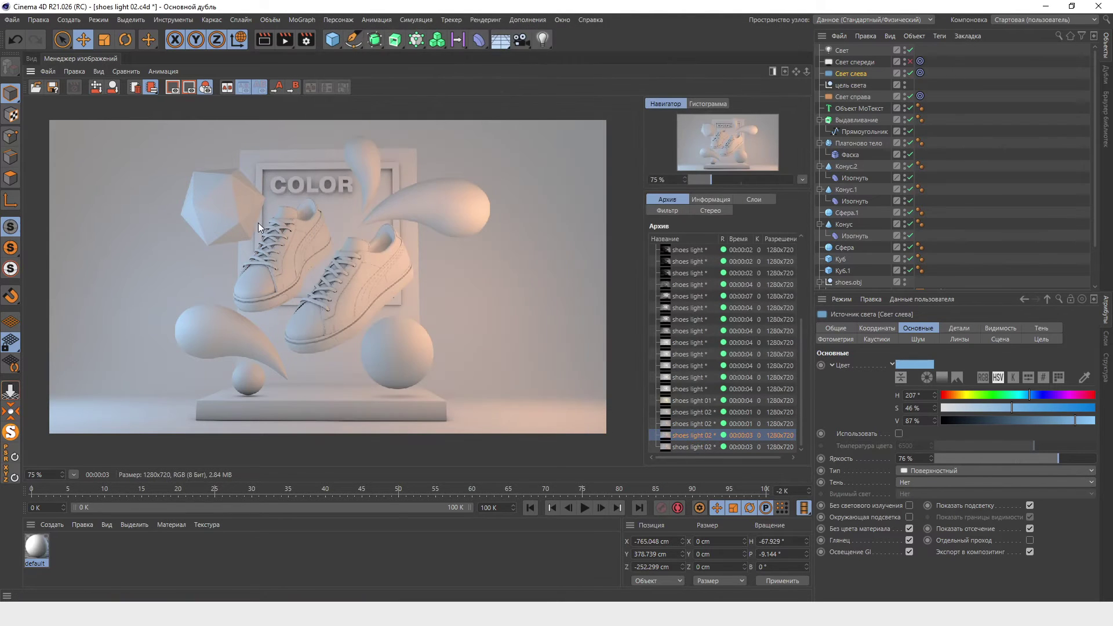
View the newest render, render once more, and return to the perspective view.
left_click(701, 446)
left_click(290, 41)
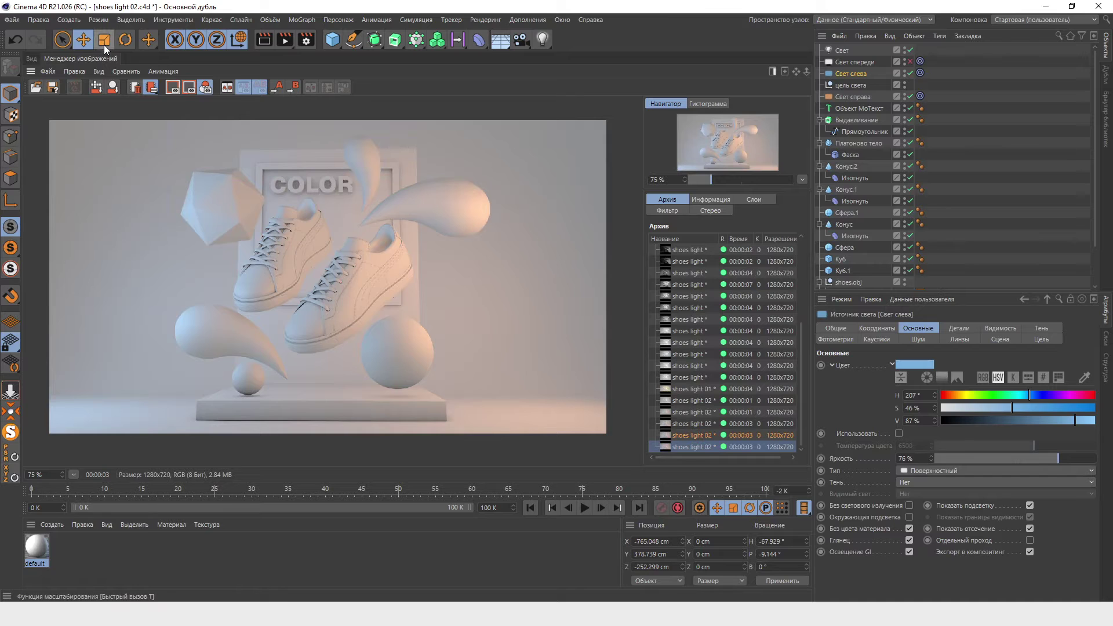
left_click(33, 59)
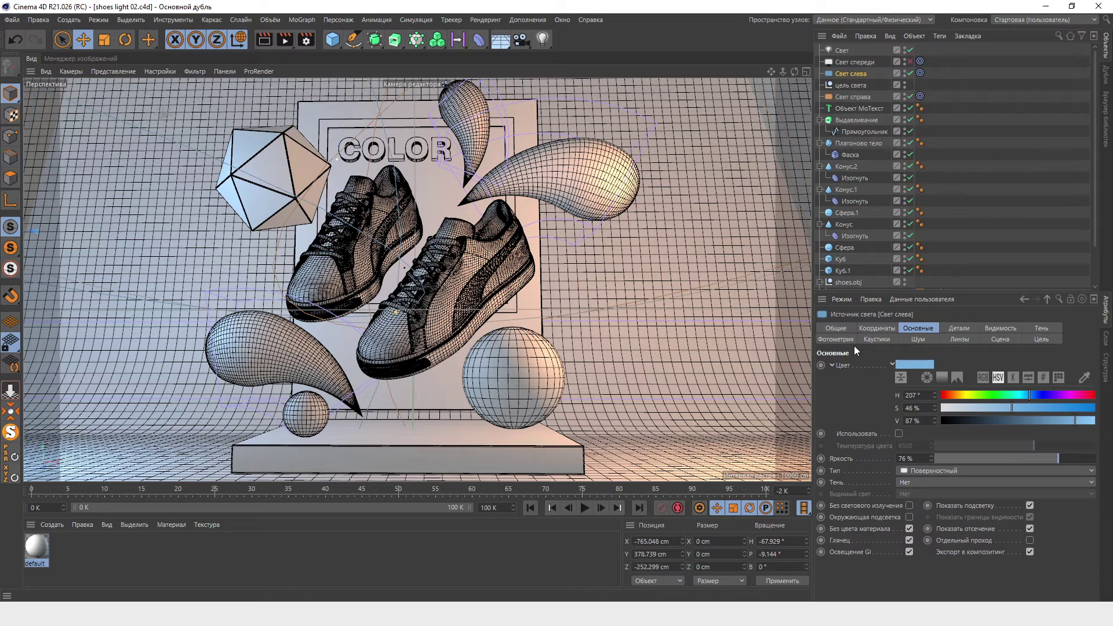
left_click(12, 20)
mouse_move(52, 263)
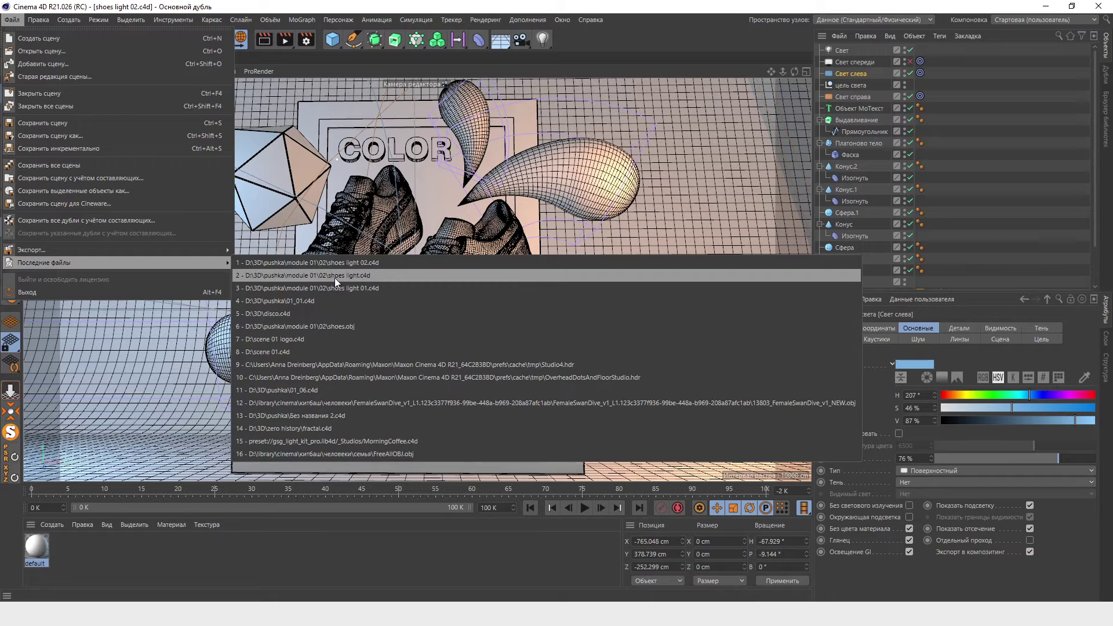
Open shoes light 03.c4d from the recent files list.
left_click(370, 276)
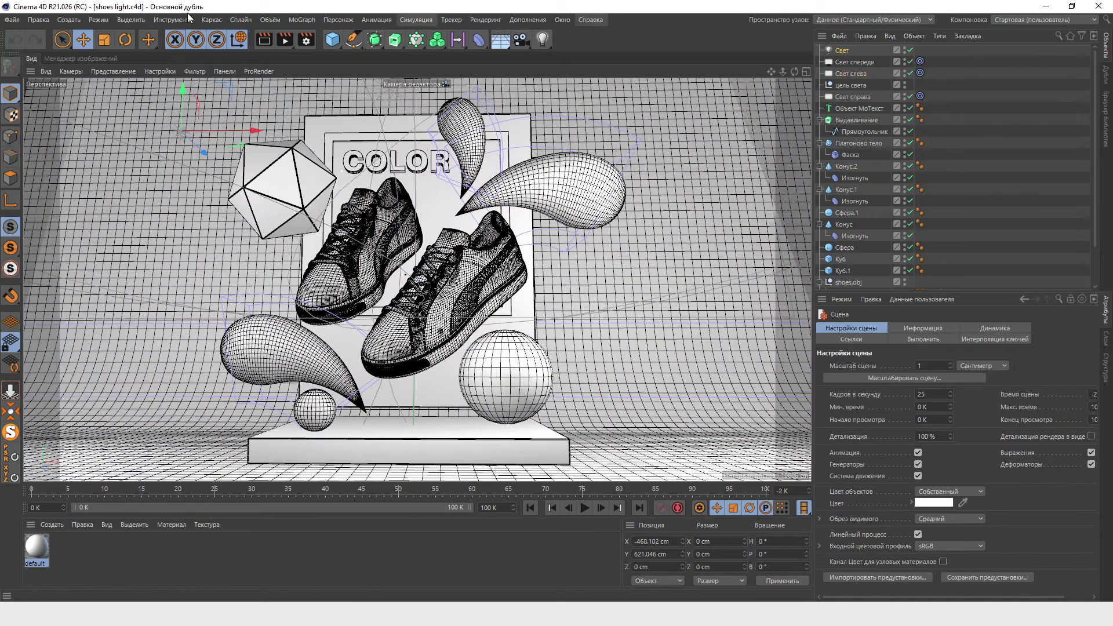
left_click(12, 23)
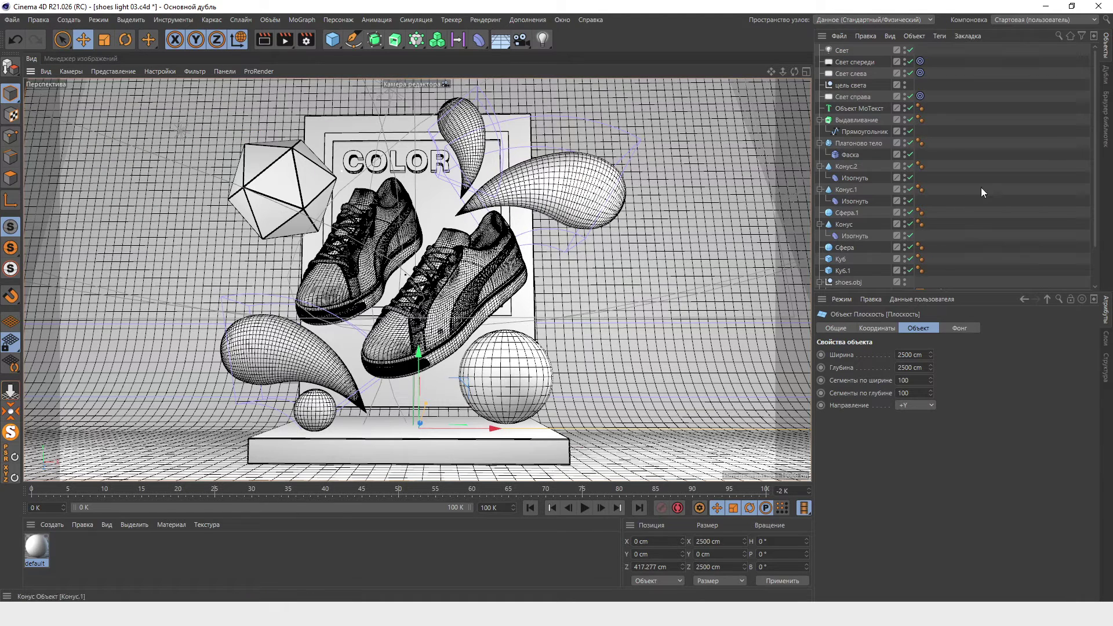
Delete the COLOR text, the faceted polyhedron and the teardrop shapes from the scene.
scroll(981, 187, "down", 2)
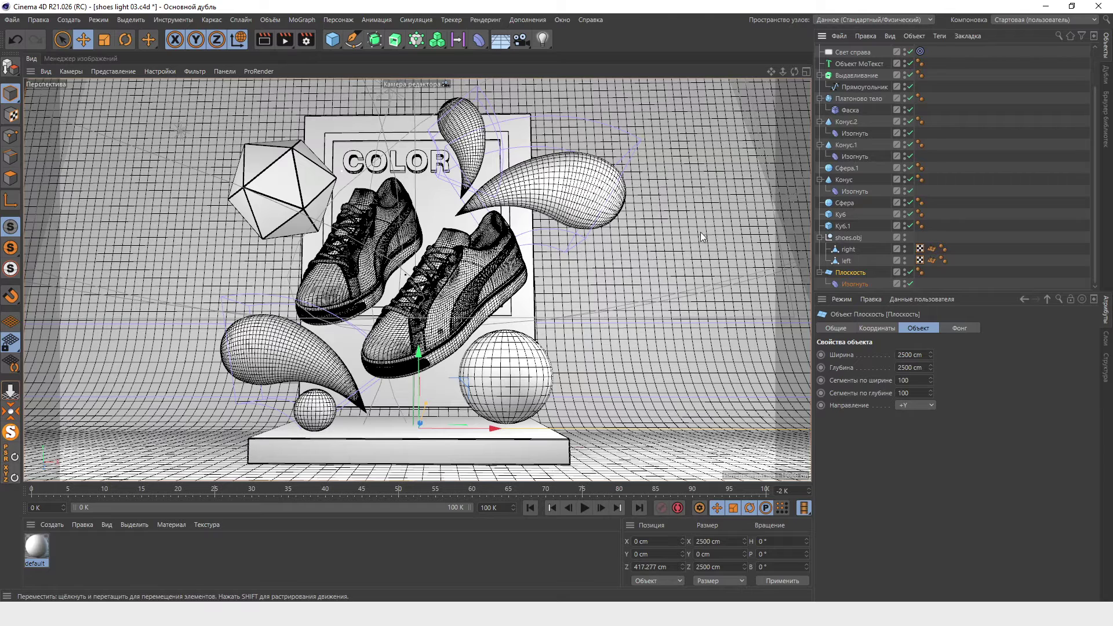
left_click(850, 64)
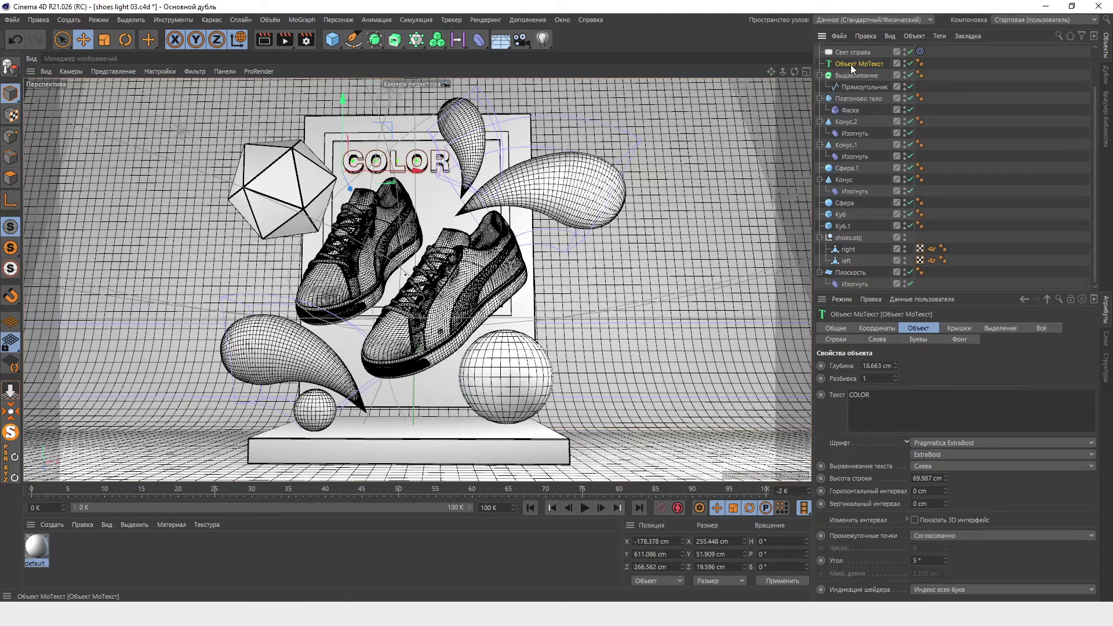
key("Delete")
left_click(852, 98)
key("Delete")
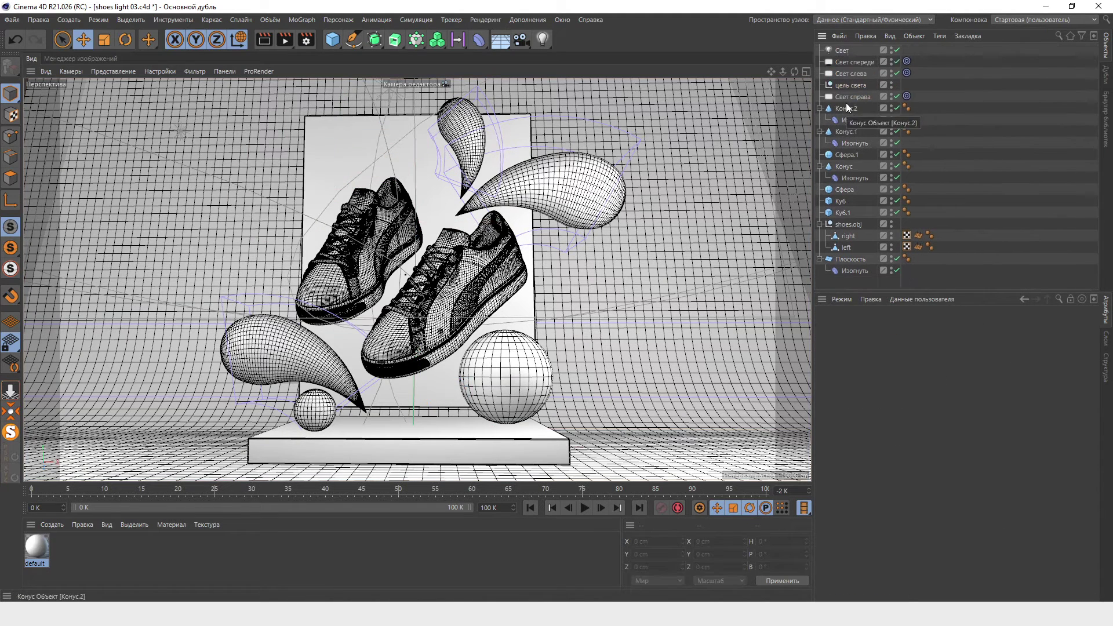
left_click(854, 113)
key("Delete")
left_click(854, 112)
key("Delete")
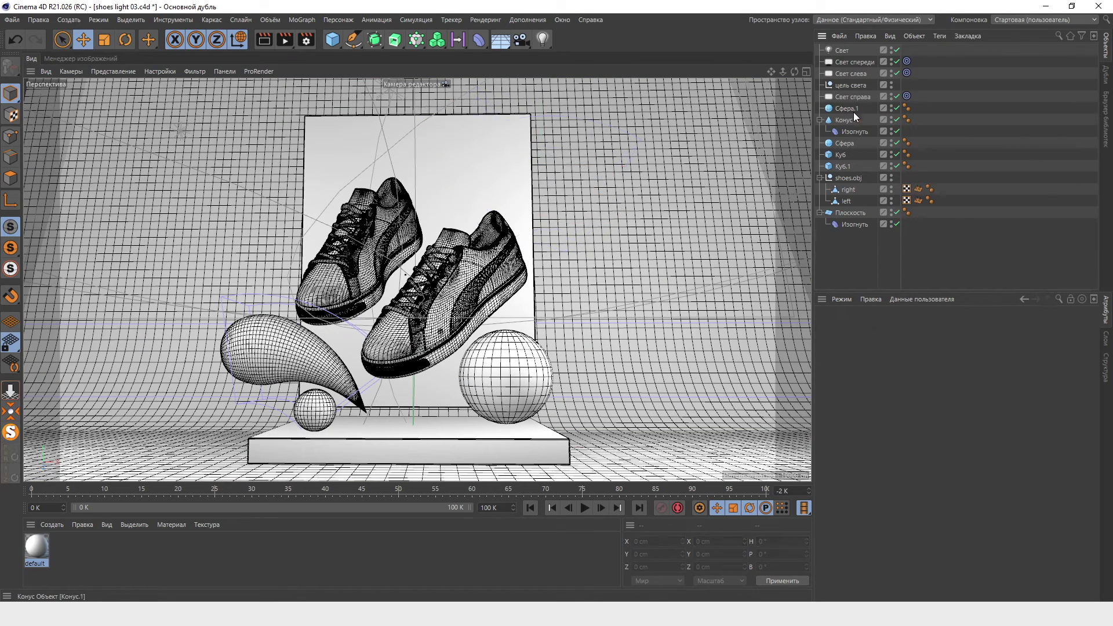
Delete the spheres and the white backdrop panel, undoing to restore the pedestal.
key("Delete")
left_click(847, 111)
key("Delete")
left_click(843, 110)
key("Delete")
key("ctrl+z")
left_click(846, 120)
key("Delete")
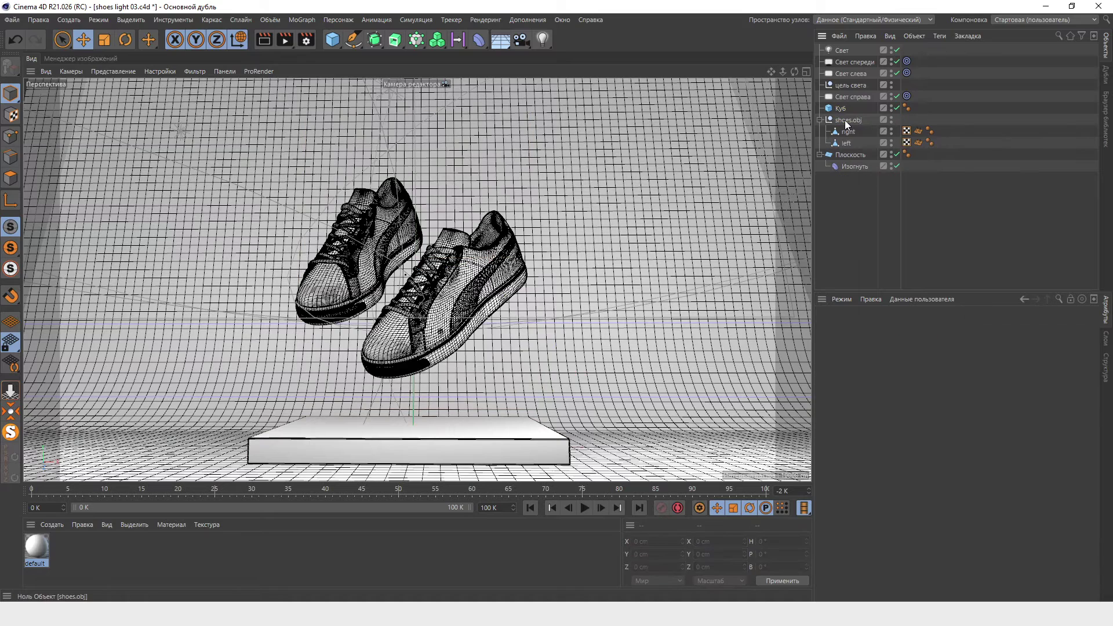
key("ctrl+z")
key("Delete")
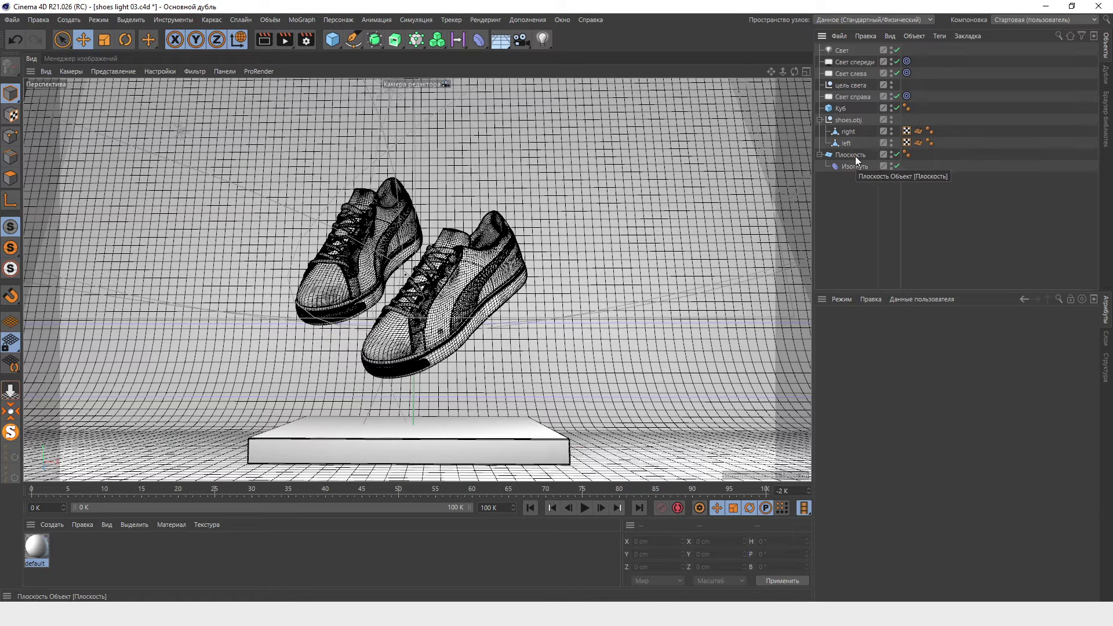
Delete the bent Плоскость floor plane and bring up the primitives palette.
left_click(856, 157)
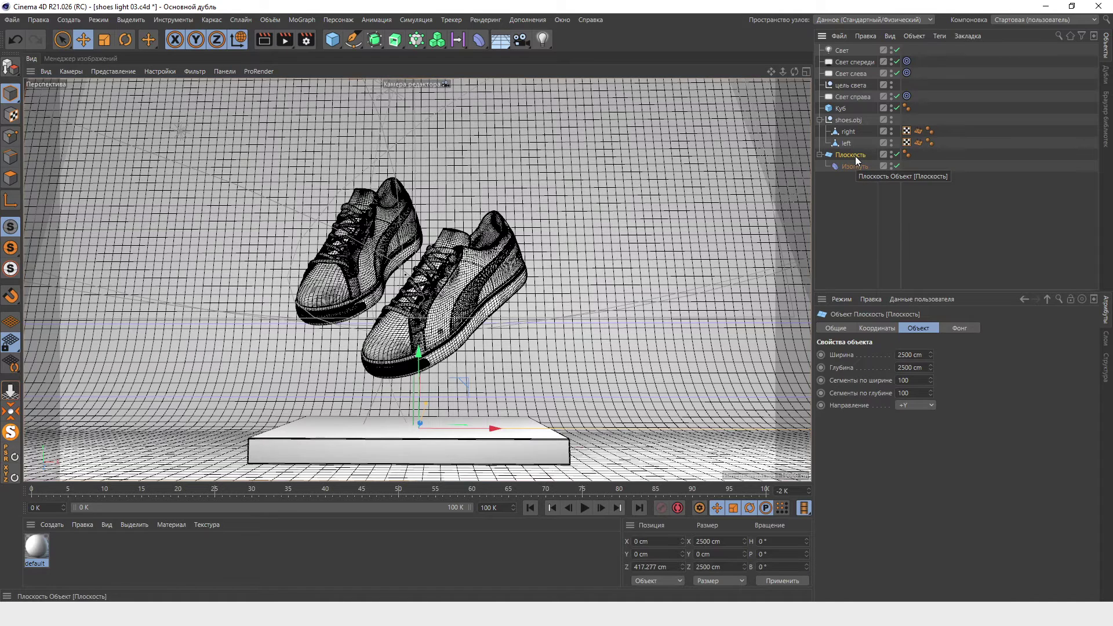
key("Delete")
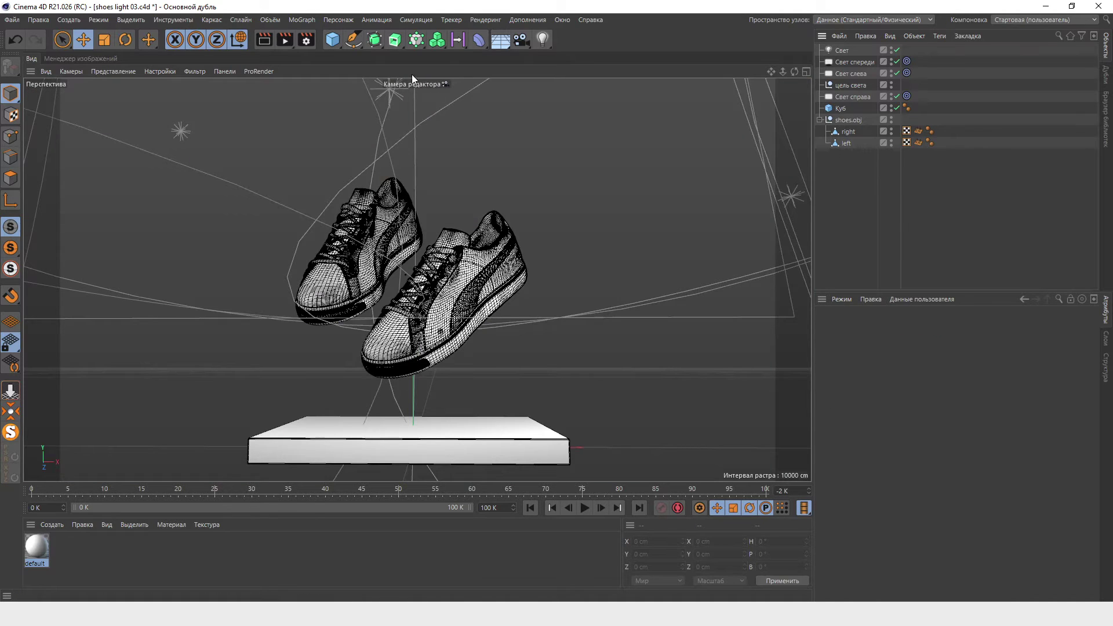
left_click(283, 39)
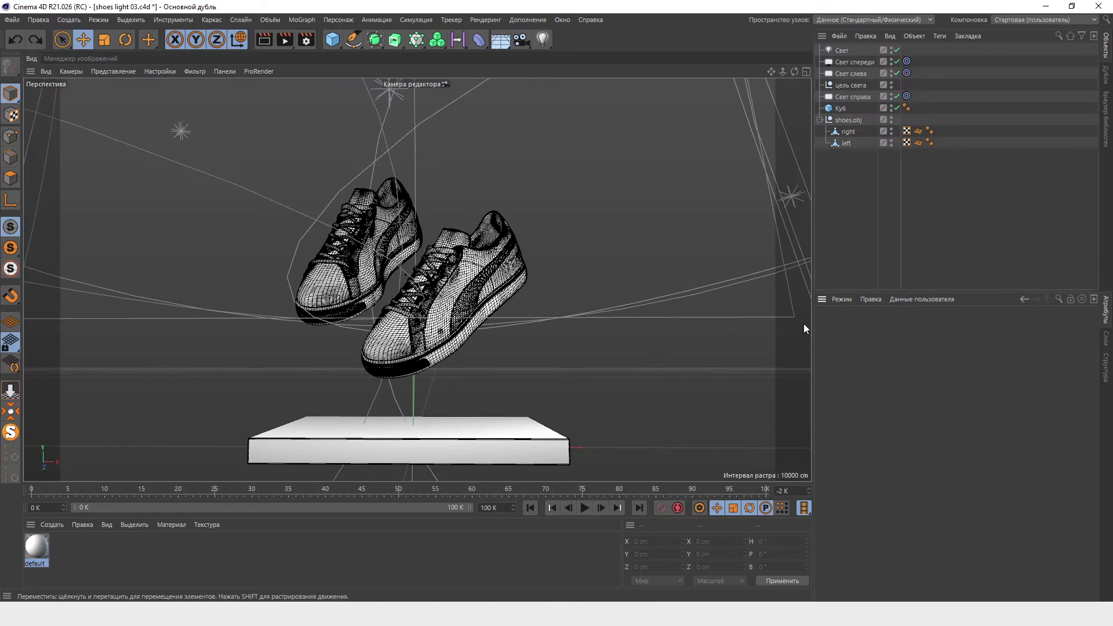
left_click(331, 45)
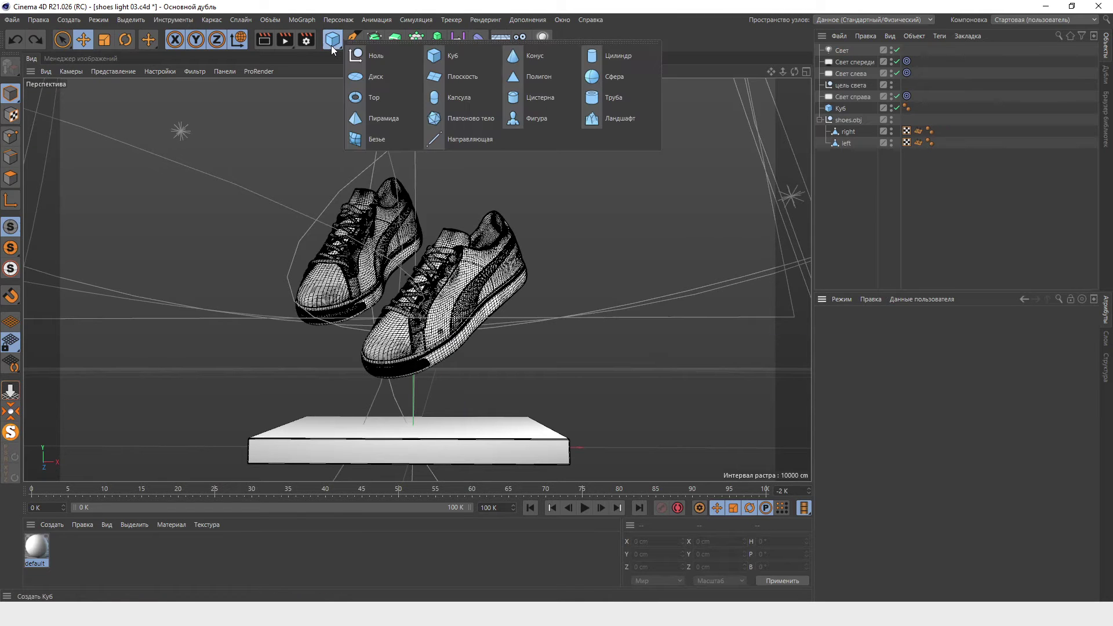
Add a plane with width and depth of 3000 cm.
left_click(450, 77)
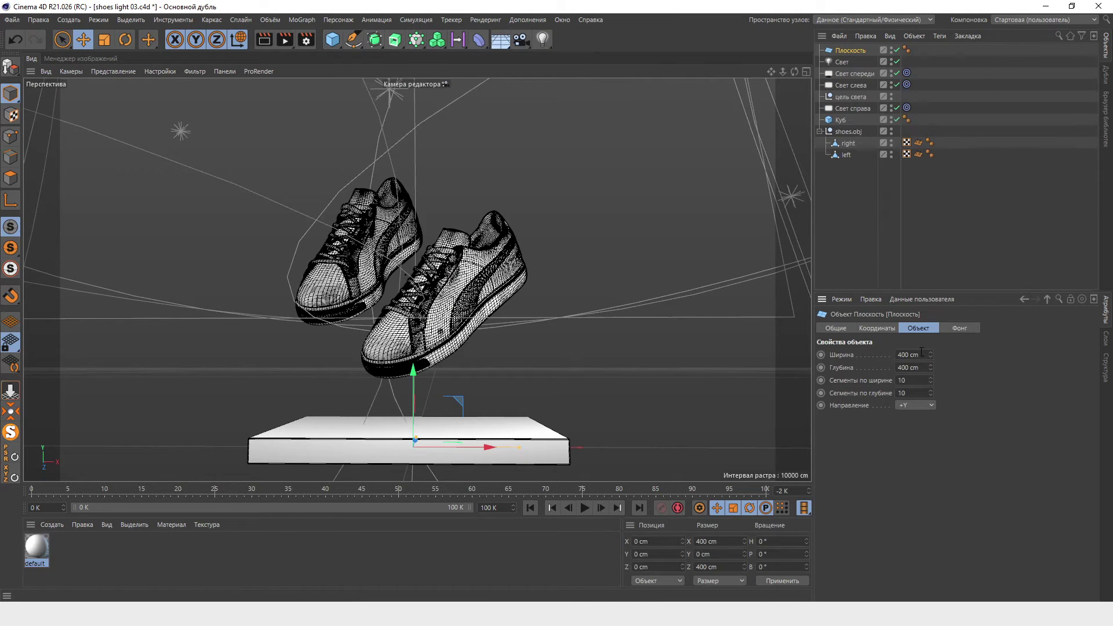
mouse_move(904, 355)
left_mouse_down()
mouse_move(883, 351)
mouse_move(891, 366)
left_mouse_up()
type("0")
type("0")
key("Return")
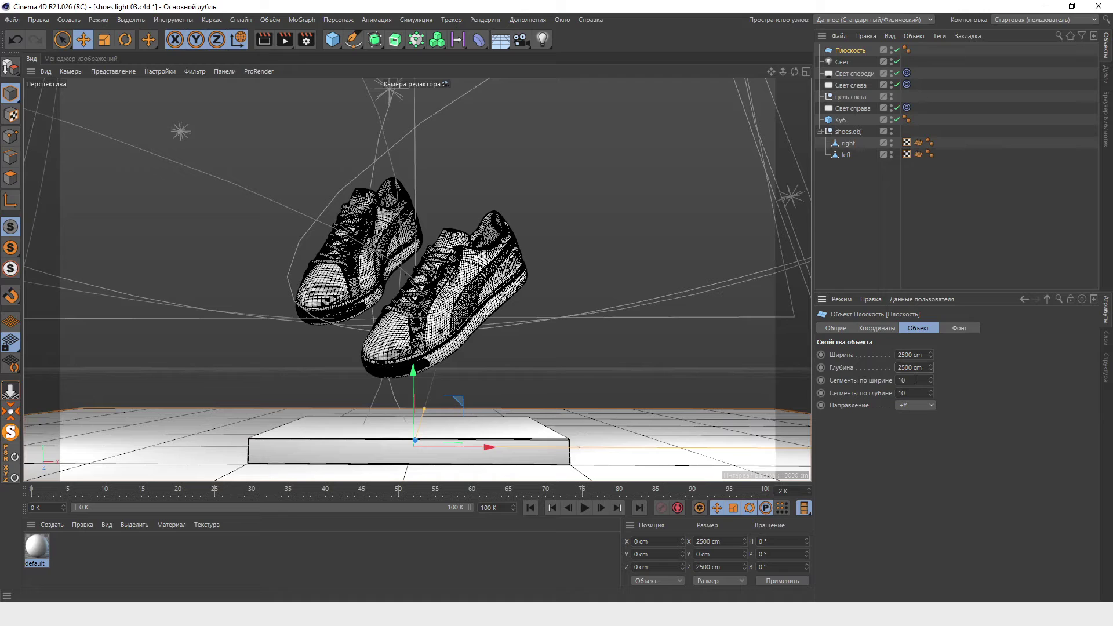
left_click_drag(902, 357, 889, 354)
type("30")
key("Tab")
type("3000")
key("Return")
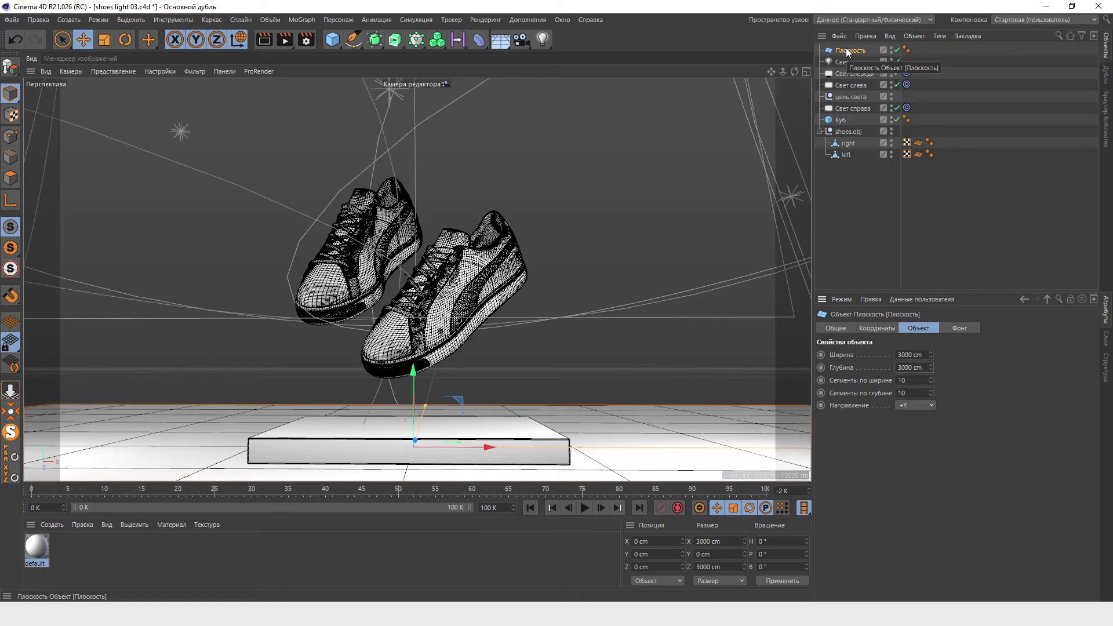
Duplicate the plane, stand the copy upright at 90° and push it behind the podium.
left_click_drag(844, 55, 852, 64, "ctrl")
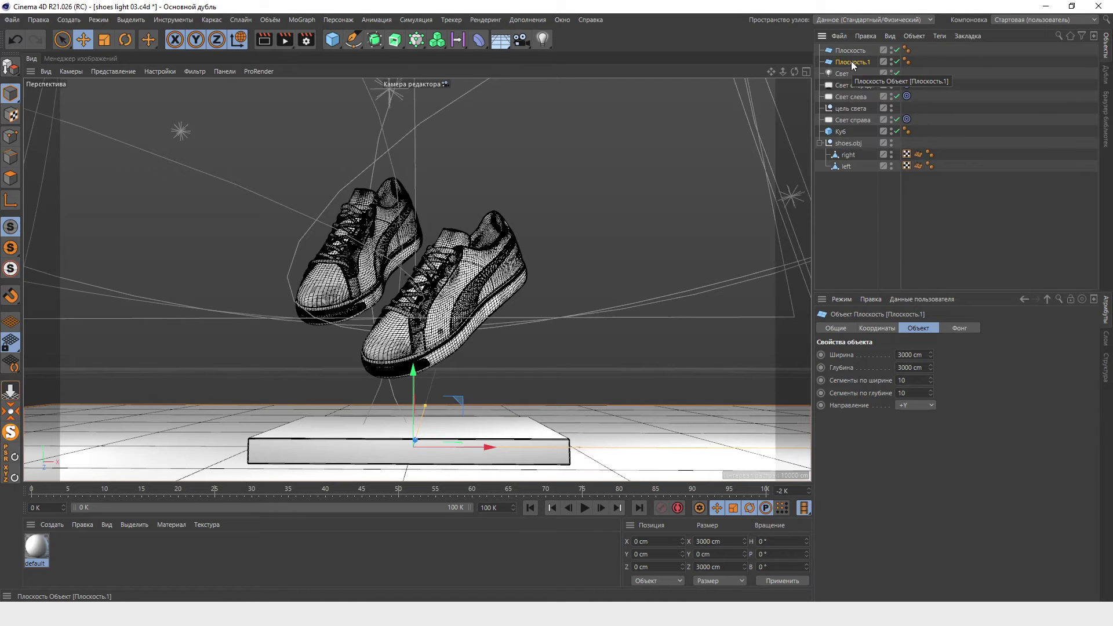
key("r")
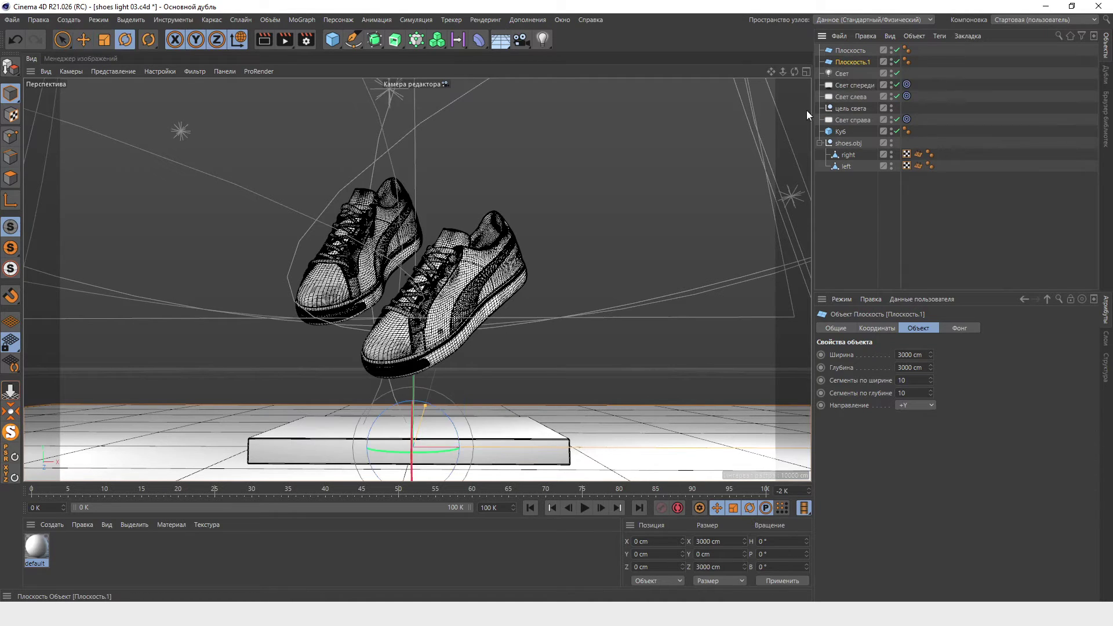
mouse_move(413, 458)
left_mouse_down()
mouse_move(412, 442)
mouse_move(413, 480)
left_mouse_up()
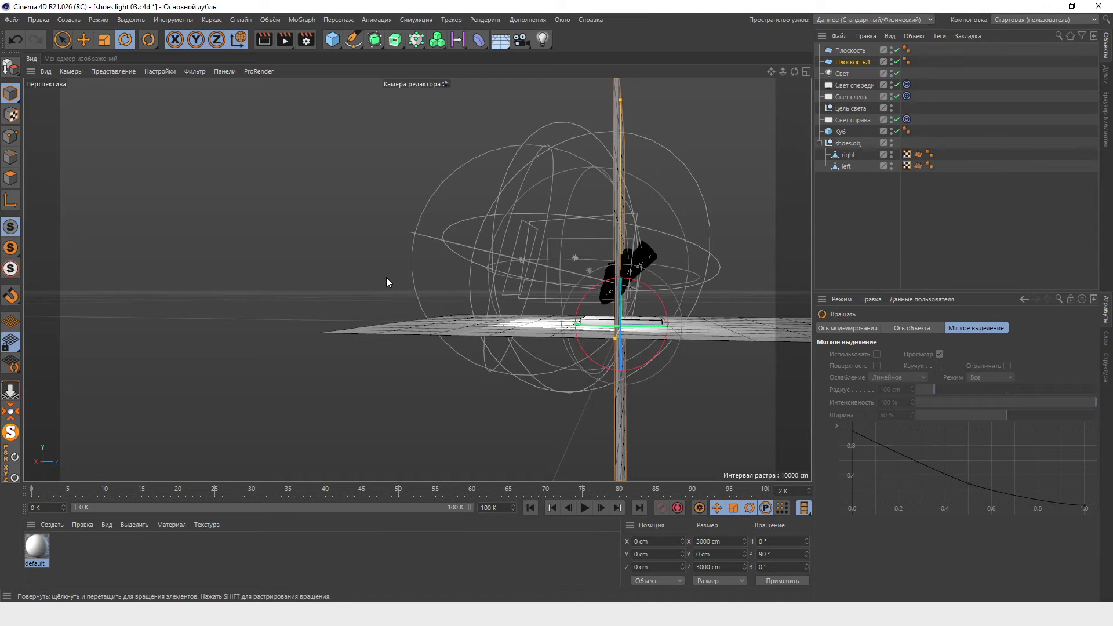
key("e")
left_click_drag(701, 326, 789, 326)
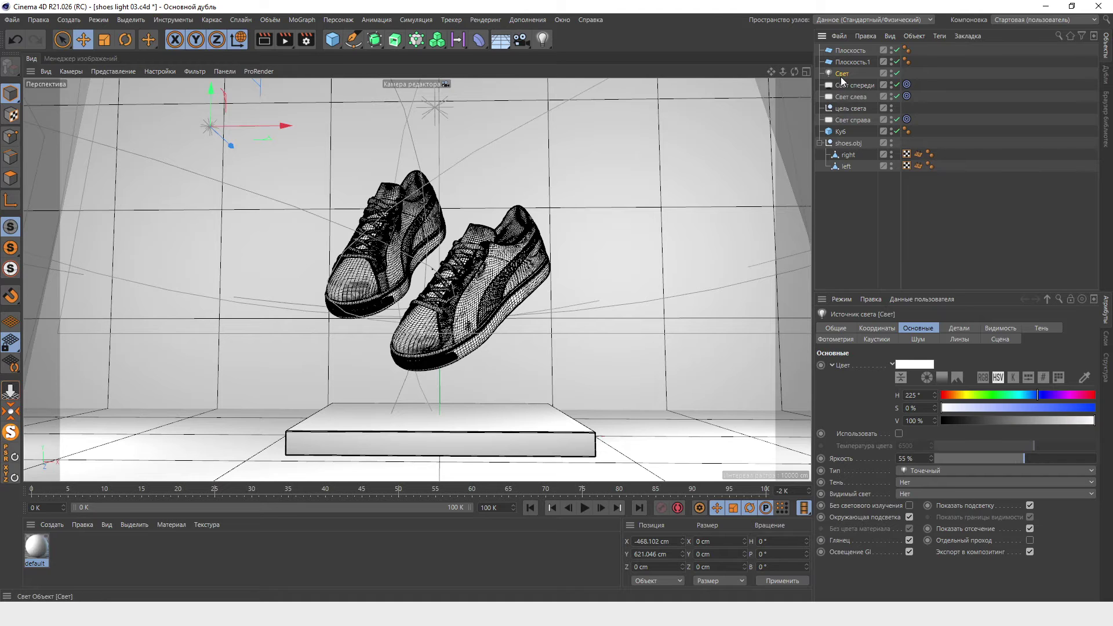
Delete the old Свет, Свет слева and Свет справа lights and test-render.
key("Delete")
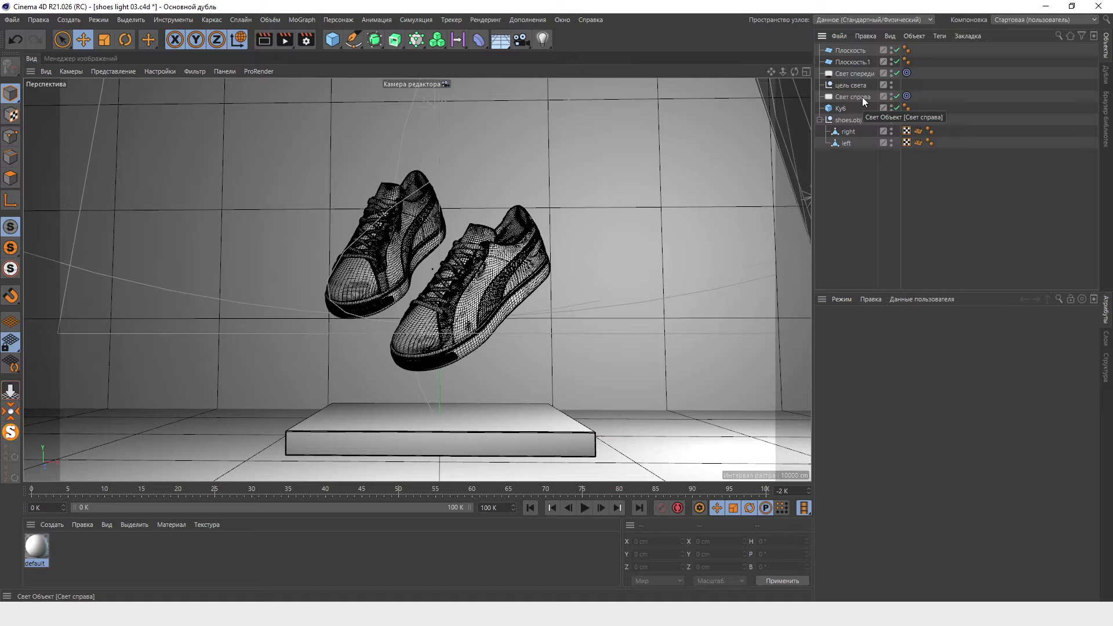
left_click(862, 96)
key("Delete")
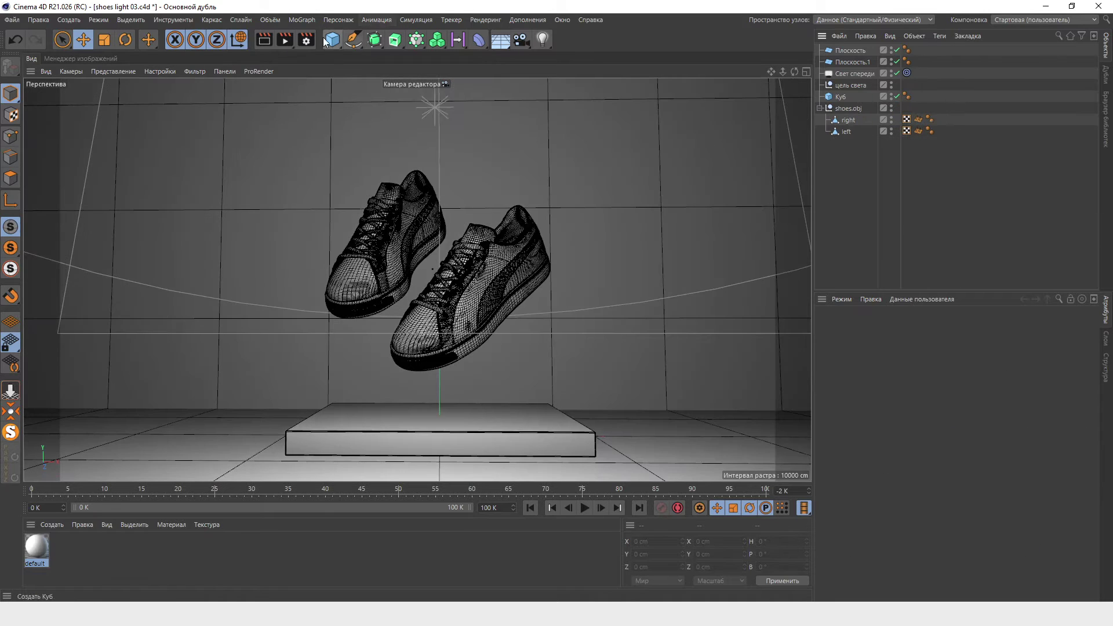
left_click(284, 40)
left_click(31, 59)
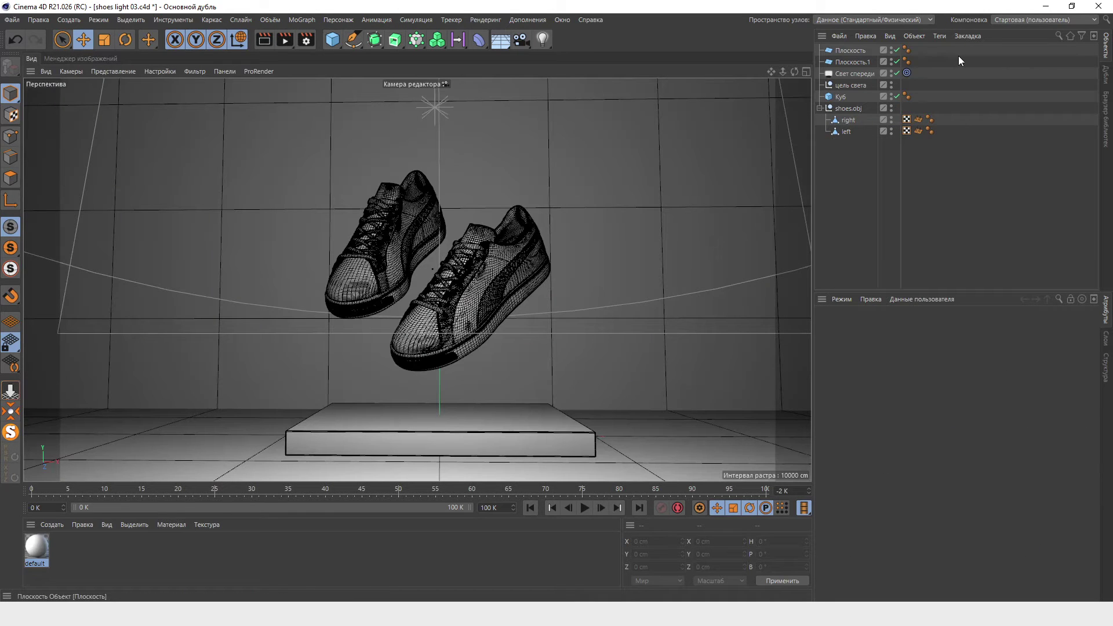
Disable Свет спереди, turn off Default Light in Render Settings Options, and re-render.
left_click(897, 73)
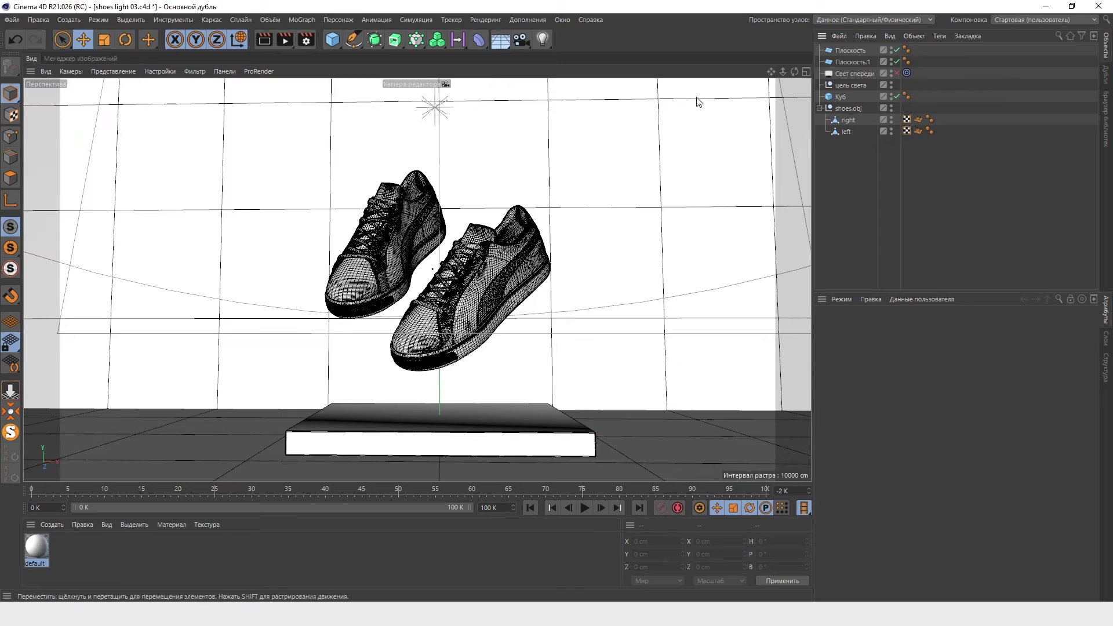
left_click(308, 46)
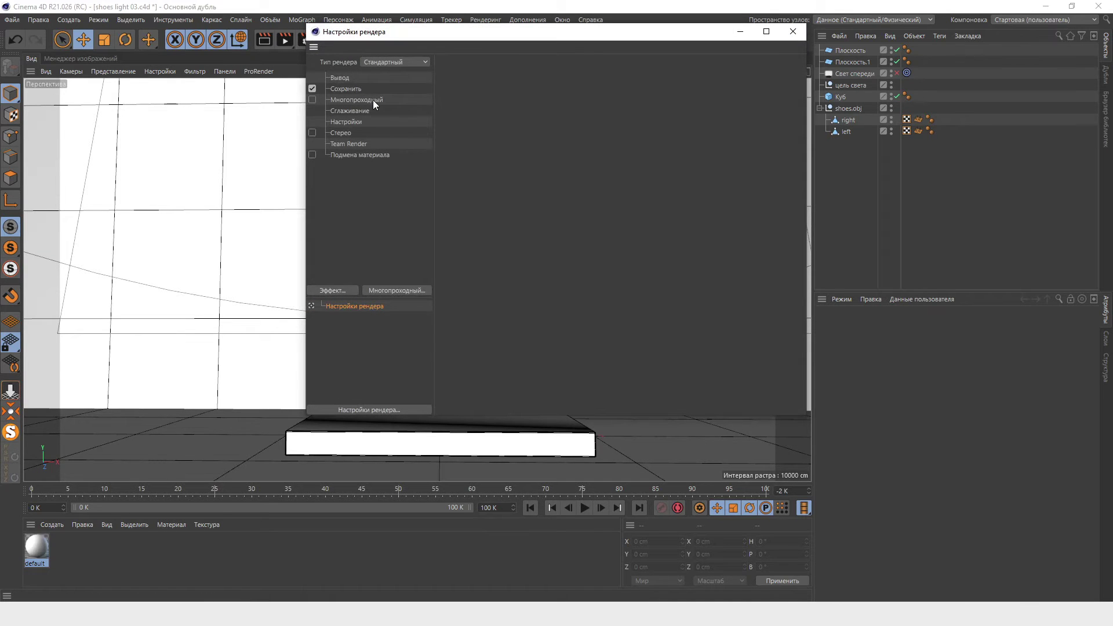
left_click(355, 122)
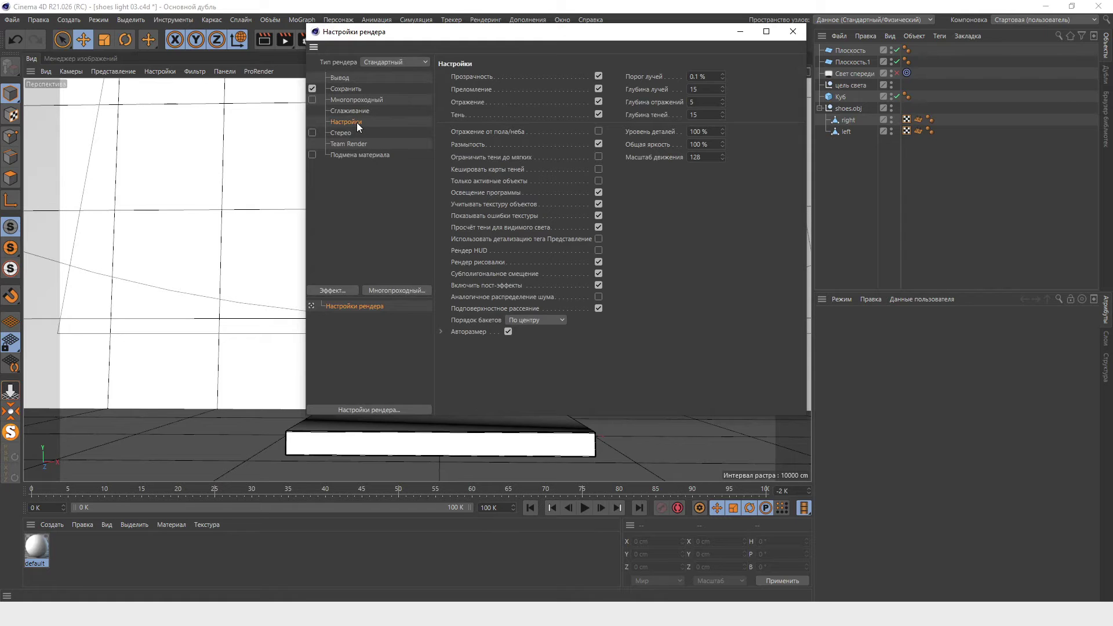
left_click(600, 189)
left_click(286, 40)
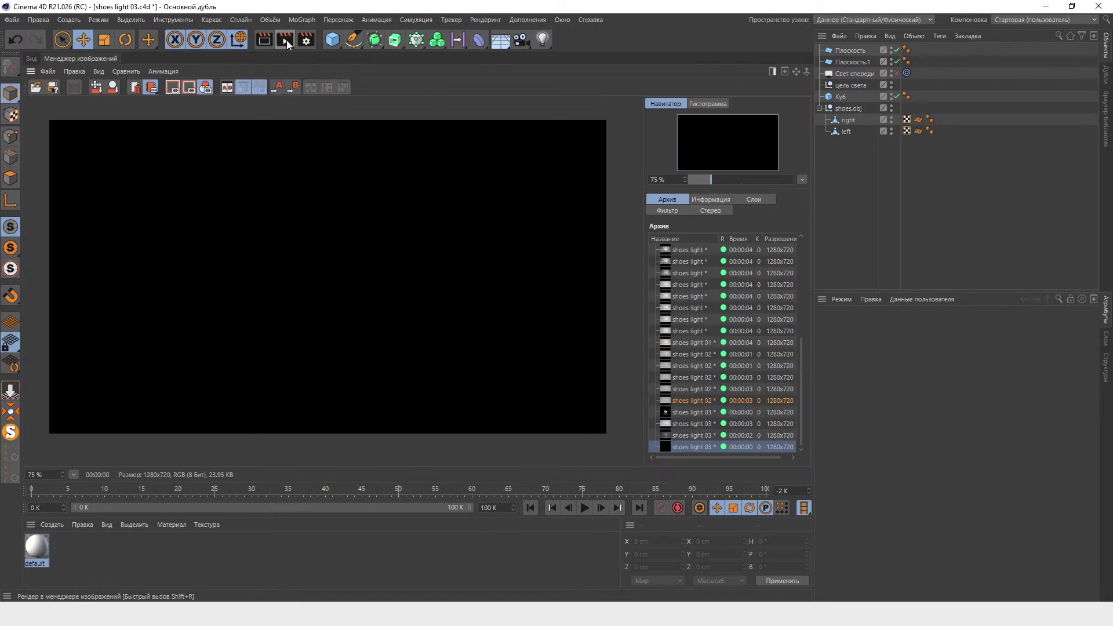
left_click(703, 436)
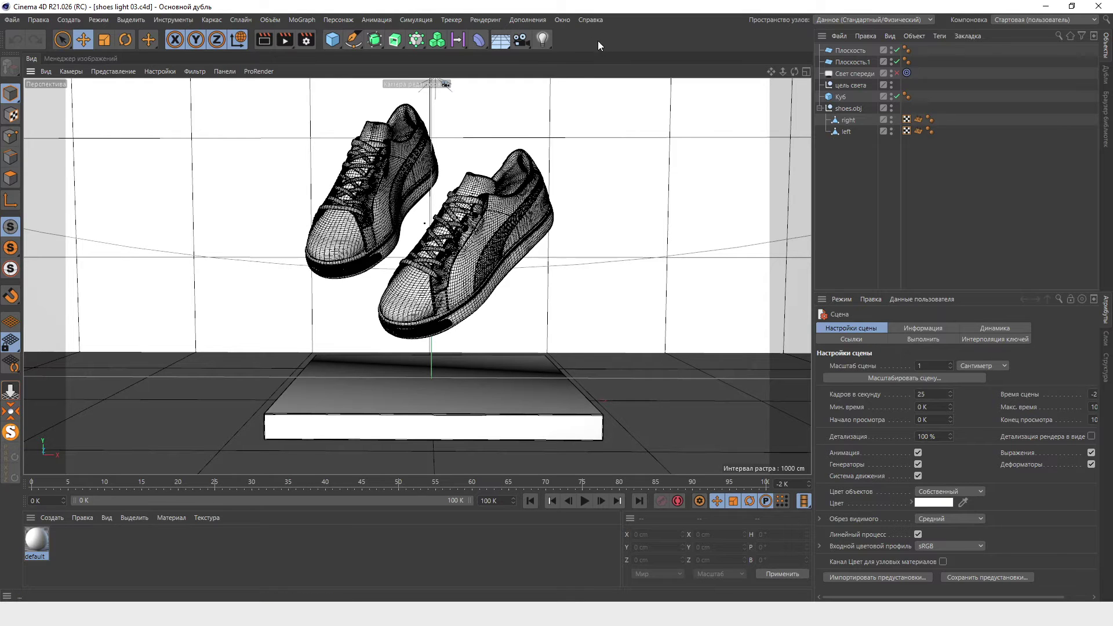
left_click(542, 41)
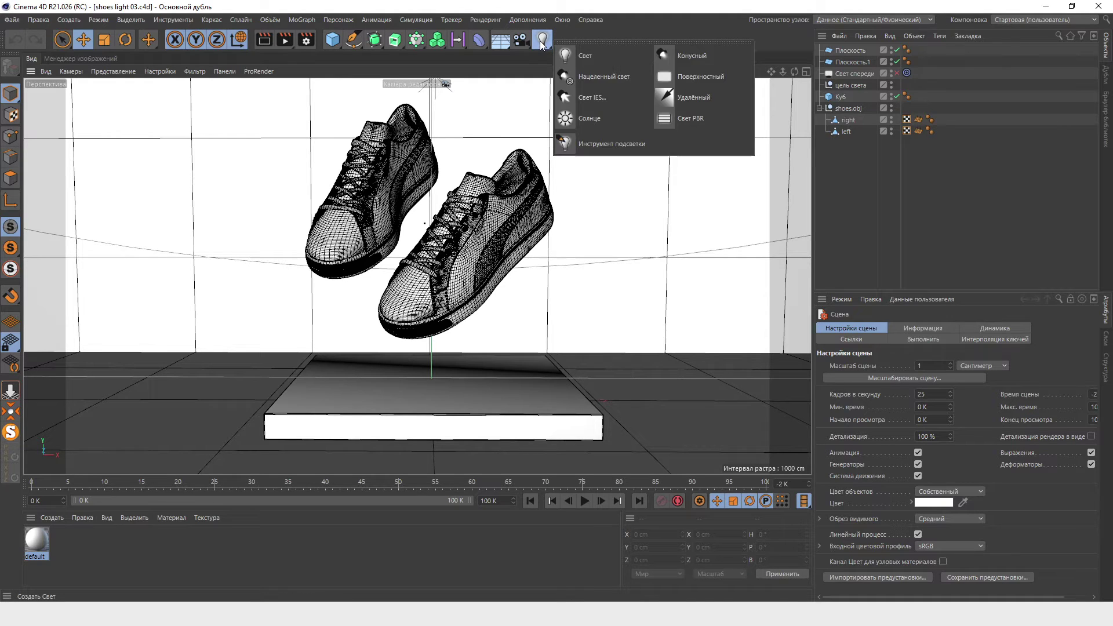
Add a spot light, place it at about Y 472 cm in front of the shoes, tilted about -10°.
left_click(691, 55)
mouse_move(517, 315)
left_mouse_down("alt")
mouse_move(424, 336)
mouse_move(381, 315)
mouse_move(367, 321)
left_mouse_up("alt")
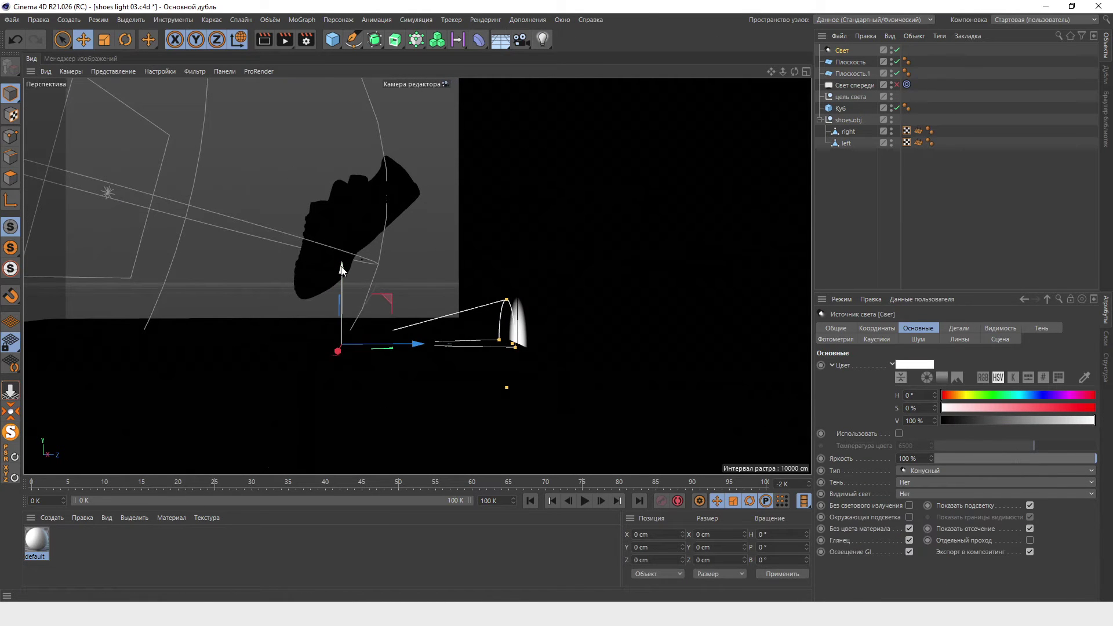
left_click_drag(342, 277, 322, 165)
left_click_drag(415, 224, 192, 205)
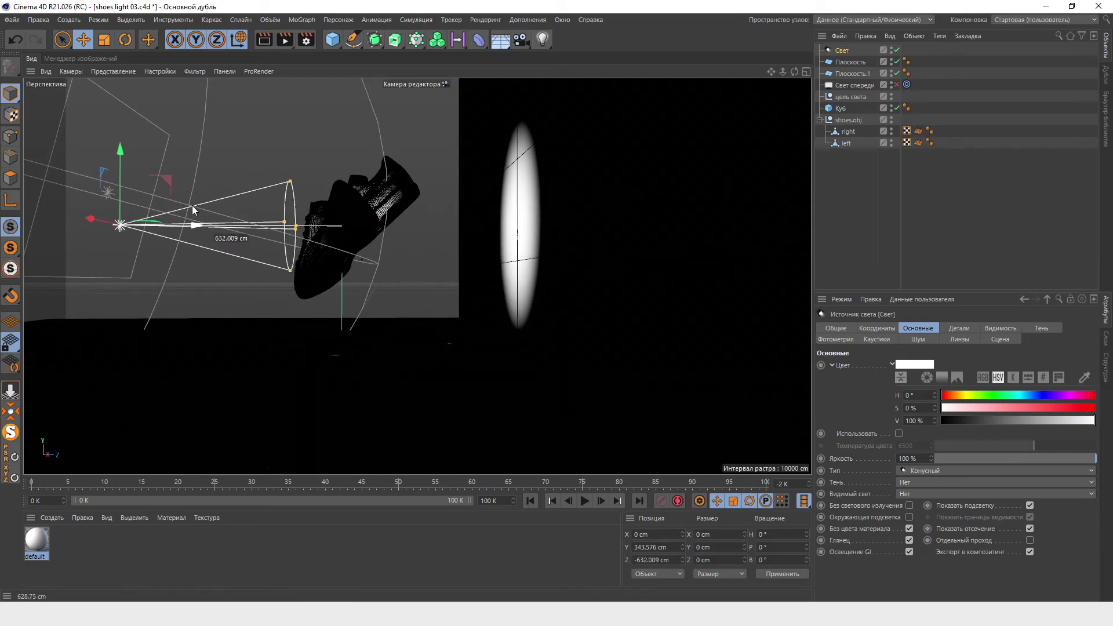
mouse_move(263, 295)
left_mouse_down("alt")
mouse_move(274, 308)
mouse_move(442, 326)
left_mouse_up("alt")
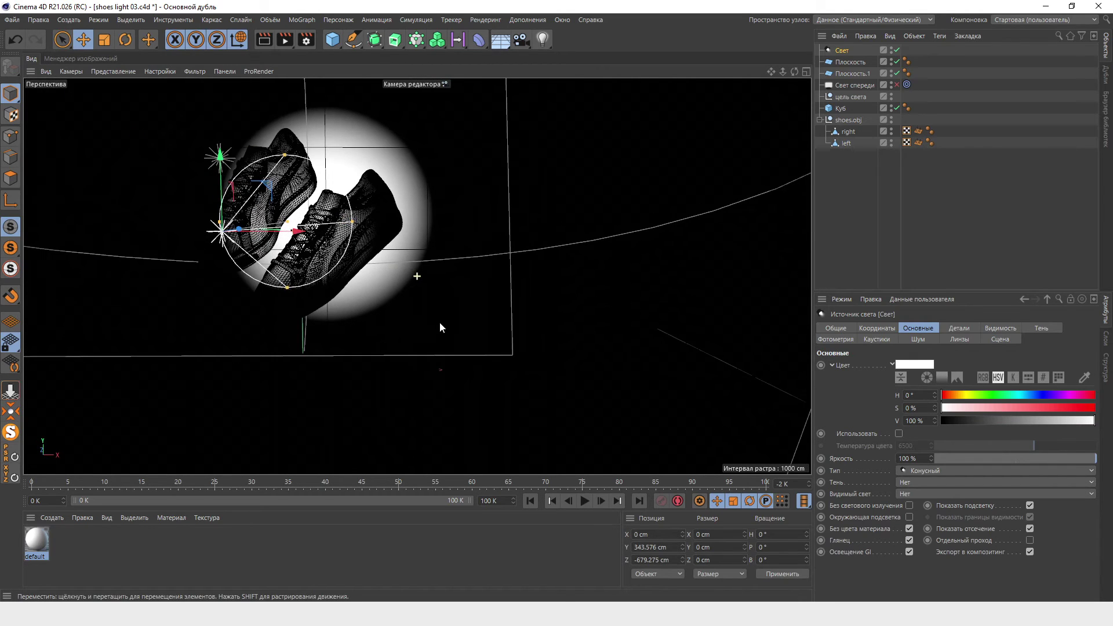
mouse_move(603, 308)
left_mouse_down("alt")
mouse_move(597, 299)
mouse_move(430, 288)
mouse_move(254, 140)
mouse_move(224, 157)
left_mouse_up("alt")
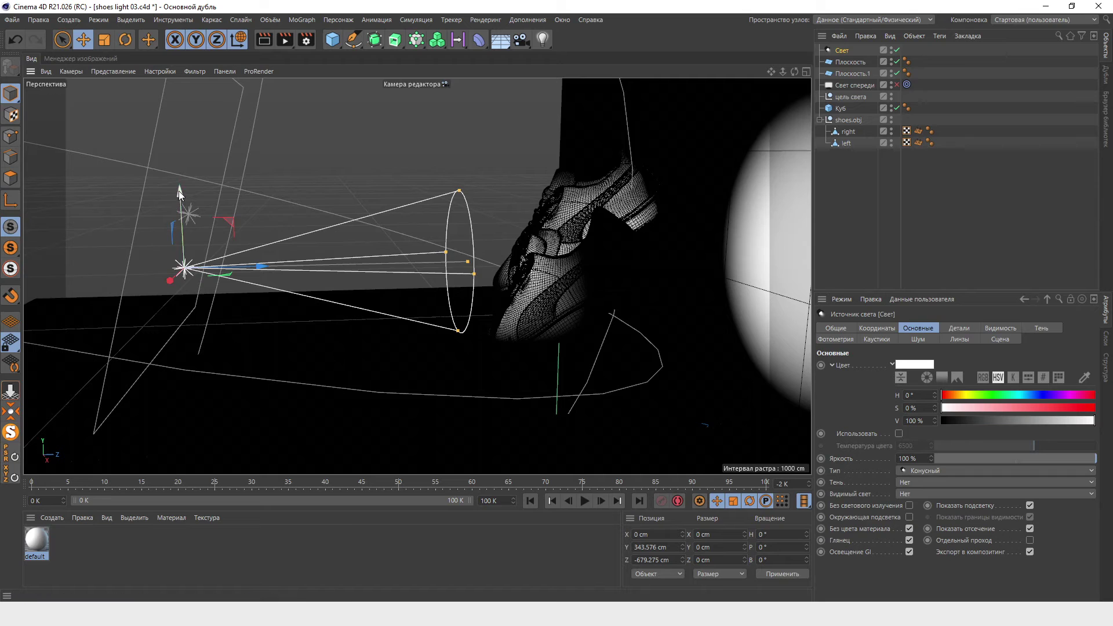
left_click_drag(179, 190, 142, 133)
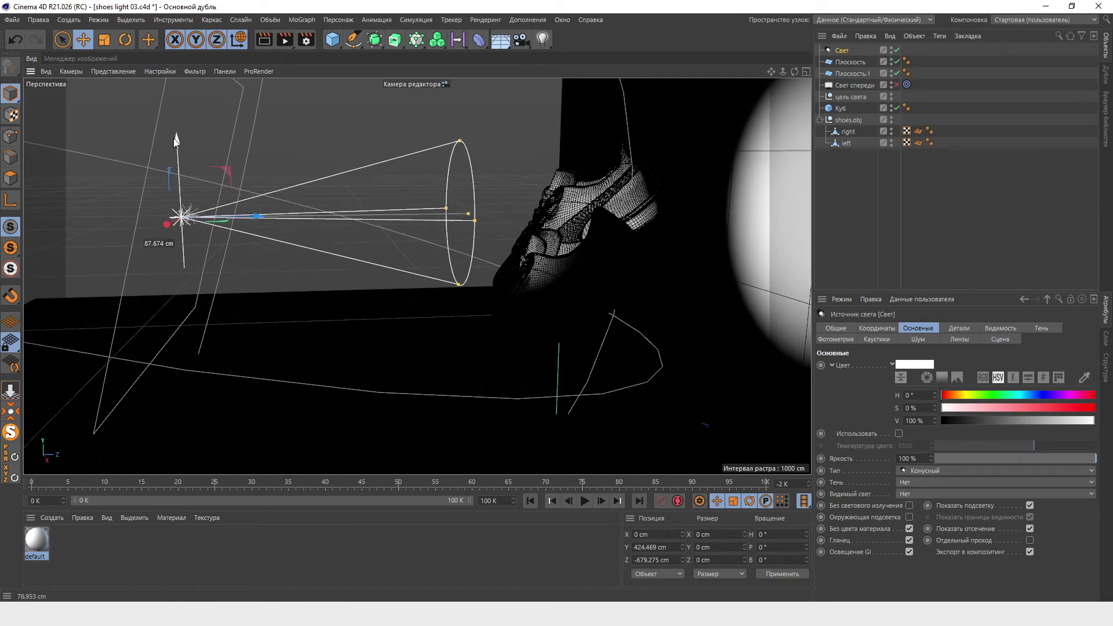
left_click(123, 41)
mouse_move(216, 162)
left_mouse_down()
mouse_move(224, 172)
mouse_move(180, 316)
mouse_move(670, 164)
left_mouse_up()
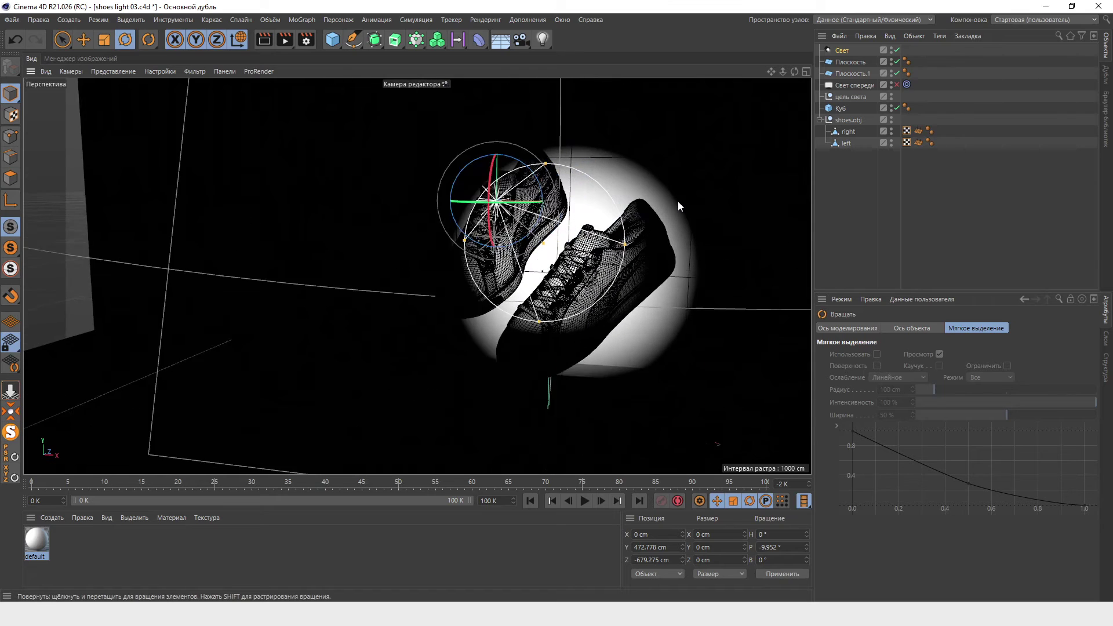
scroll(677, 202, "up", 3)
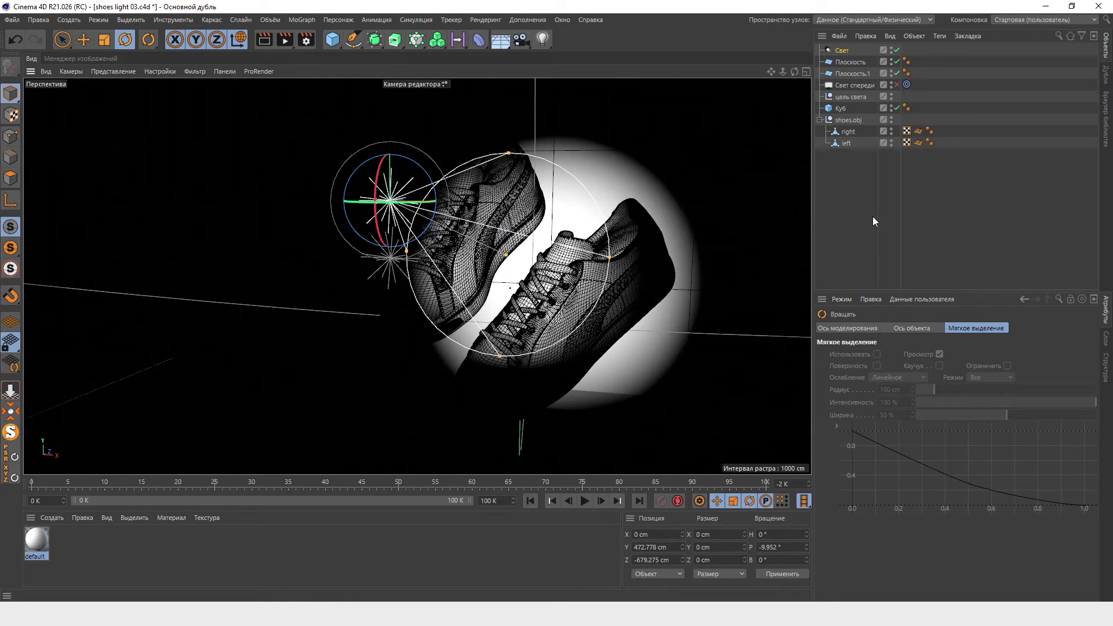
Give the spot light a target tag aimed at the цель света null.
left_click(855, 97)
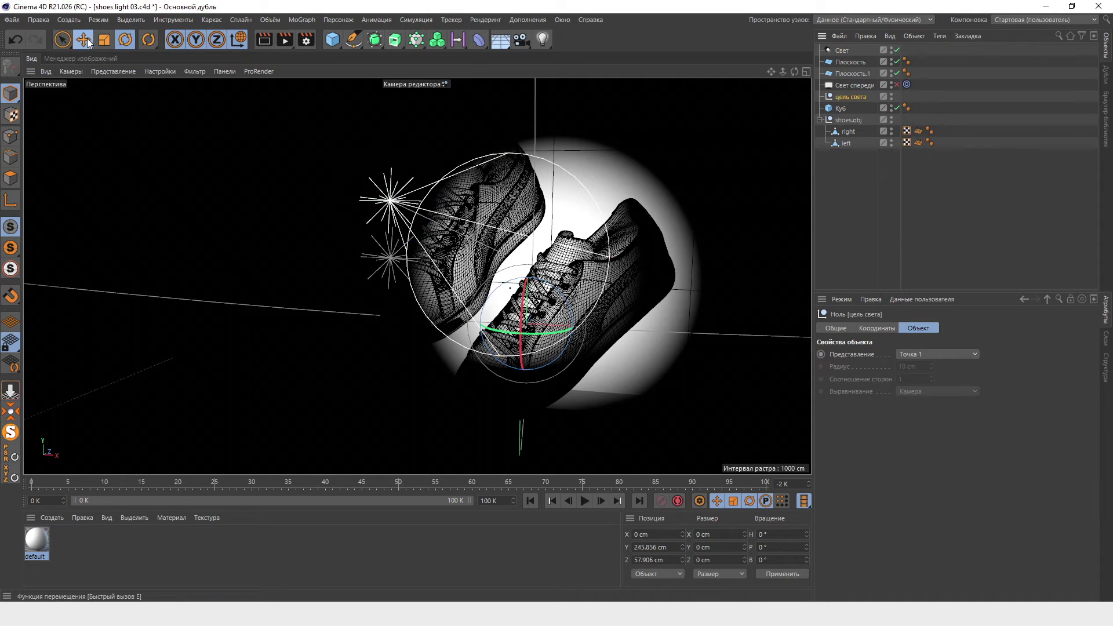
left_click(842, 52)
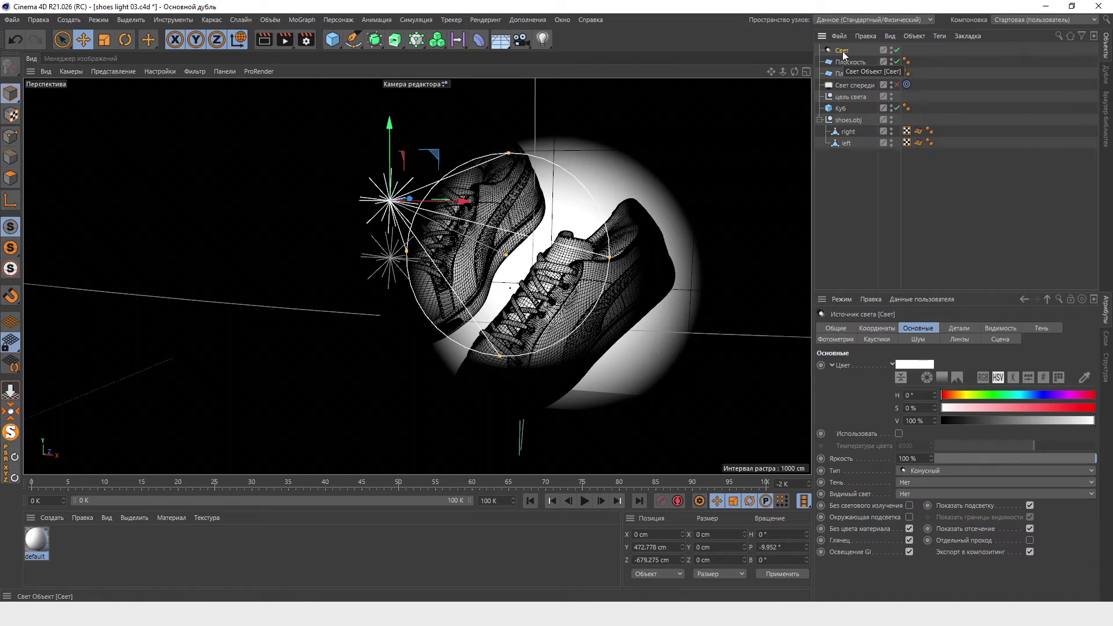
right_click(843, 52)
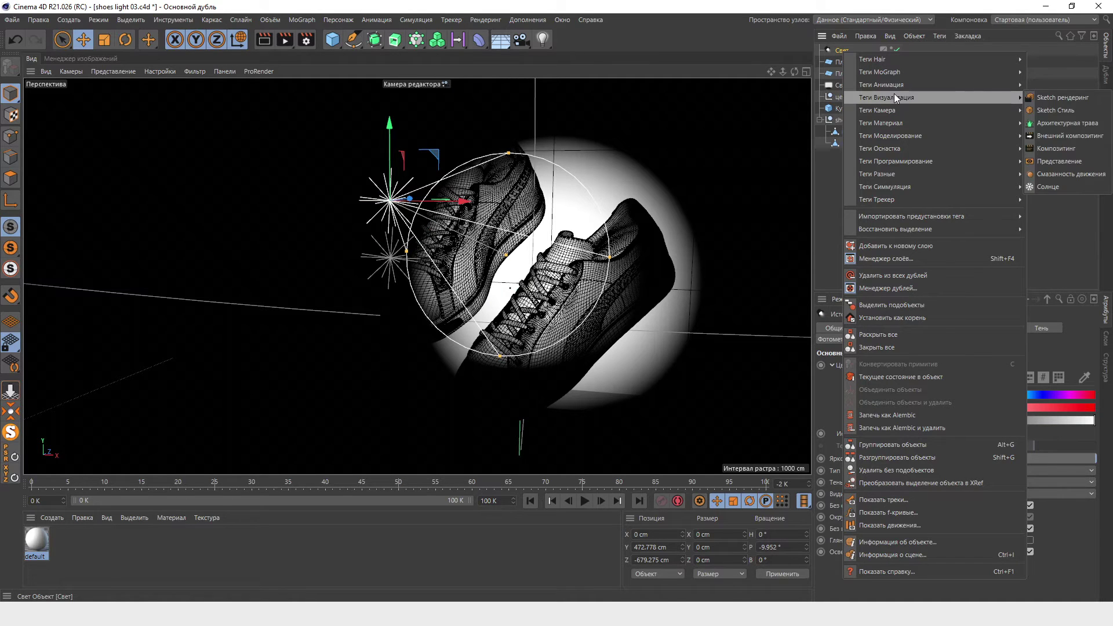
left_click(1050, 135)
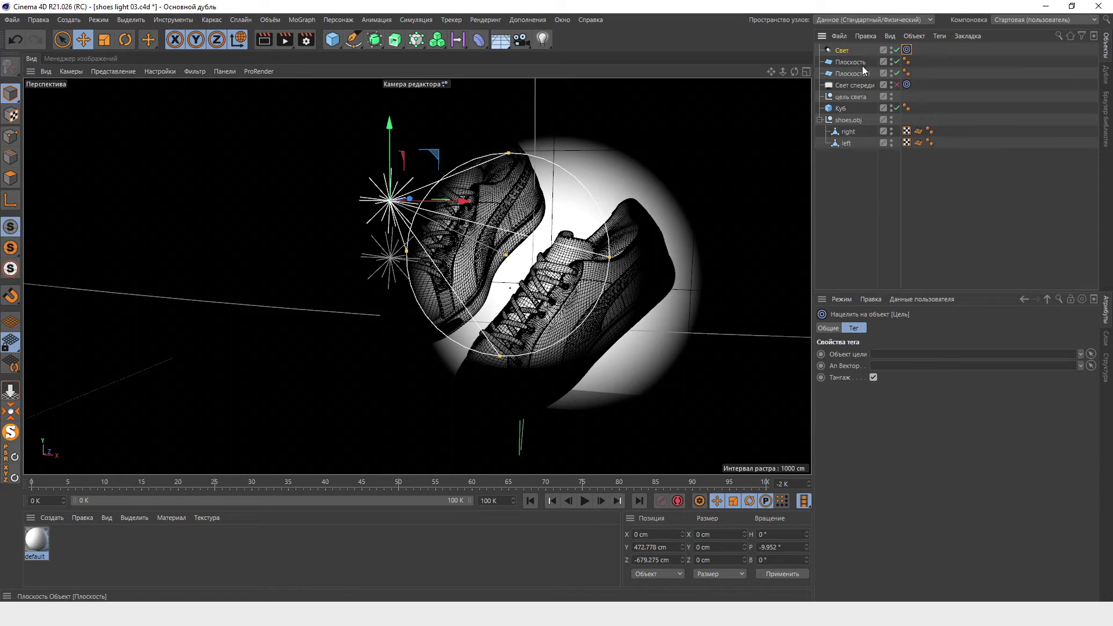
left_click_drag(858, 97, 932, 354)
Widen the spot cone to 51.559°, set inverse-square falloff, and render a preview.
left_click_drag(301, 208, 387, 230, "alt")
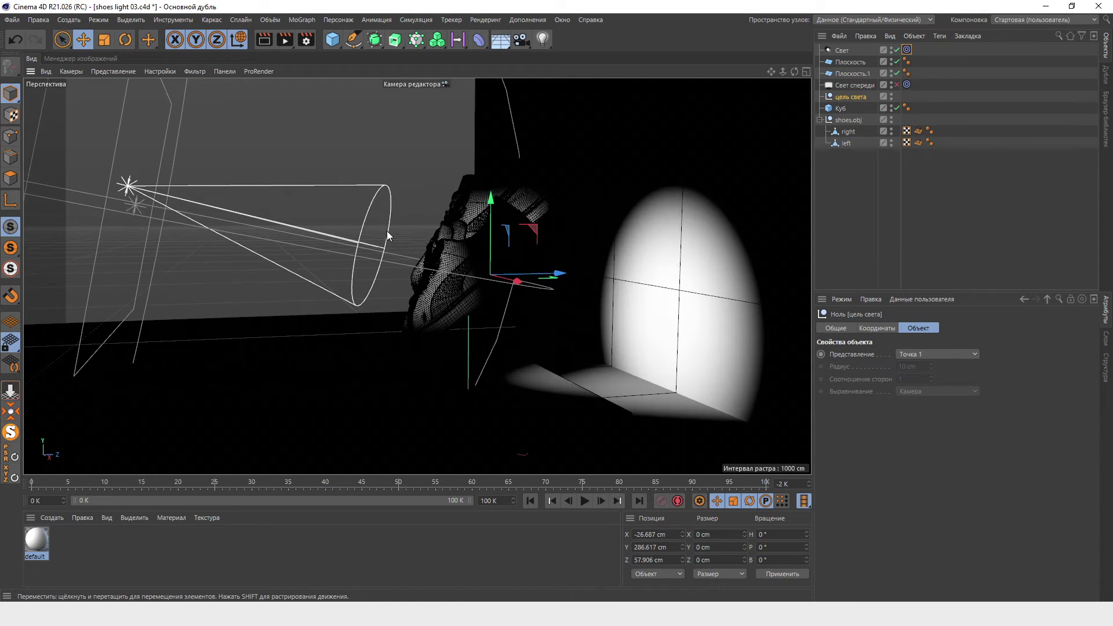
left_click(387, 234)
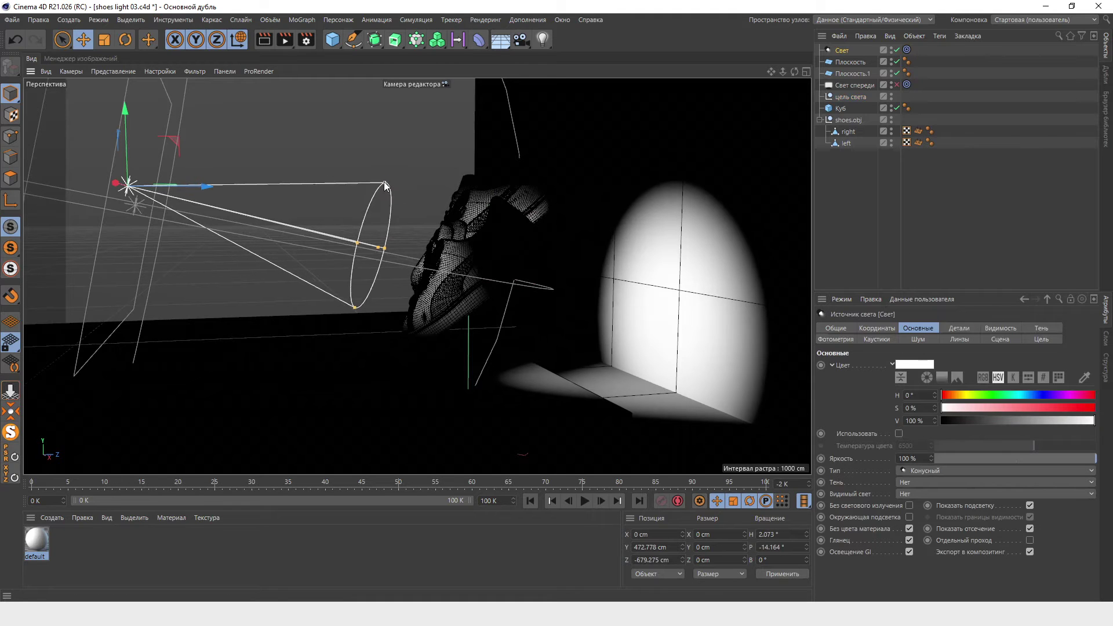
mouse_move(385, 186)
left_mouse_down()
mouse_move(388, 155)
mouse_move(396, 183)
left_mouse_up()
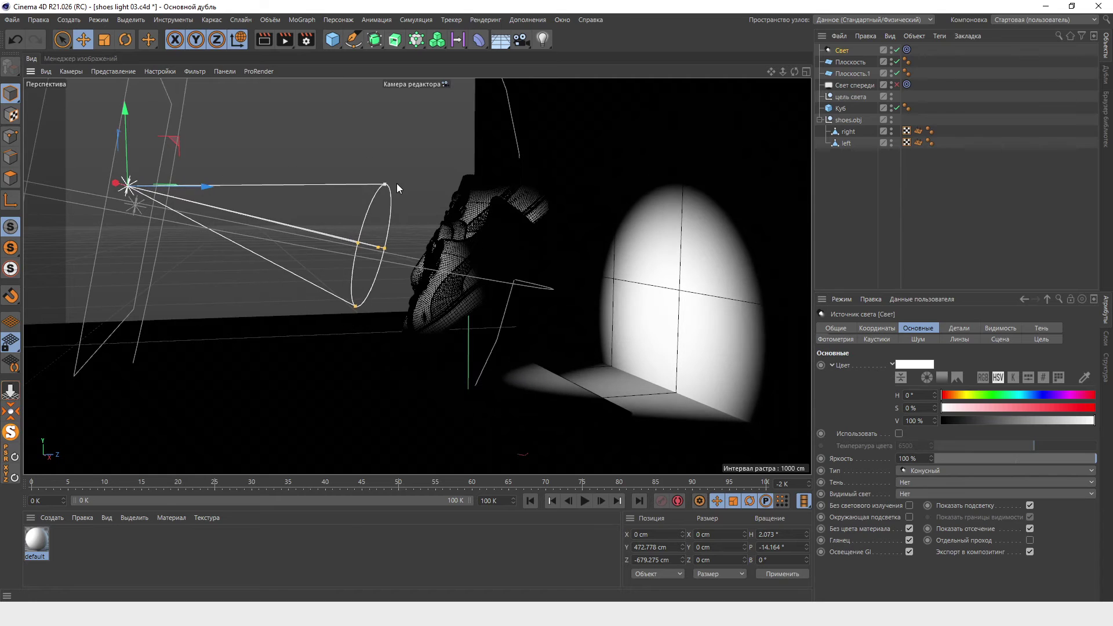
left_click(959, 328)
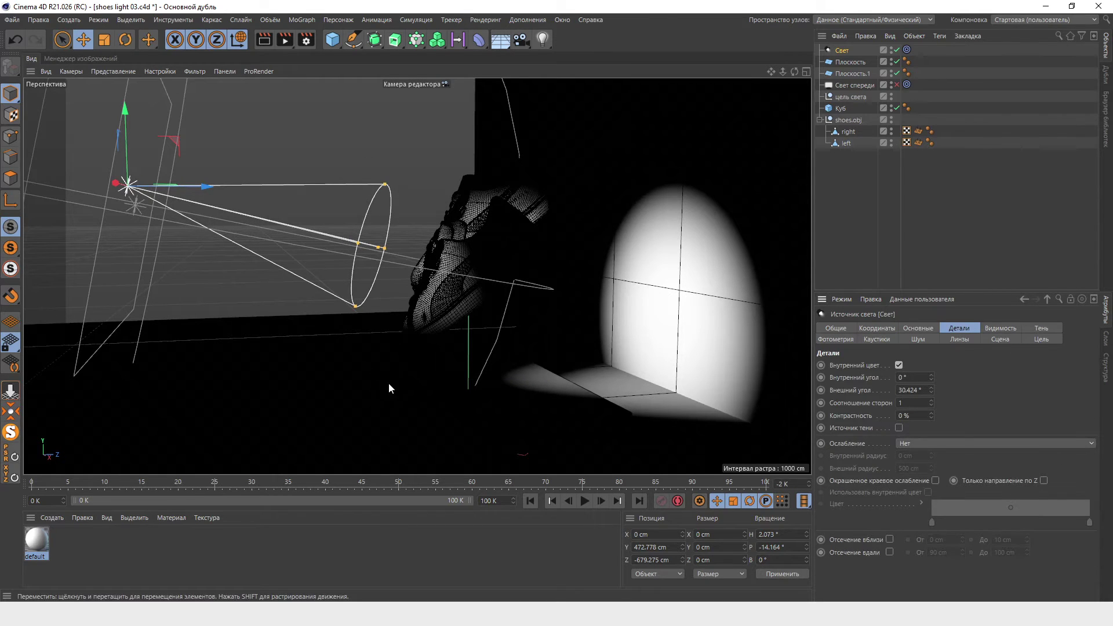
left_click(1025, 444)
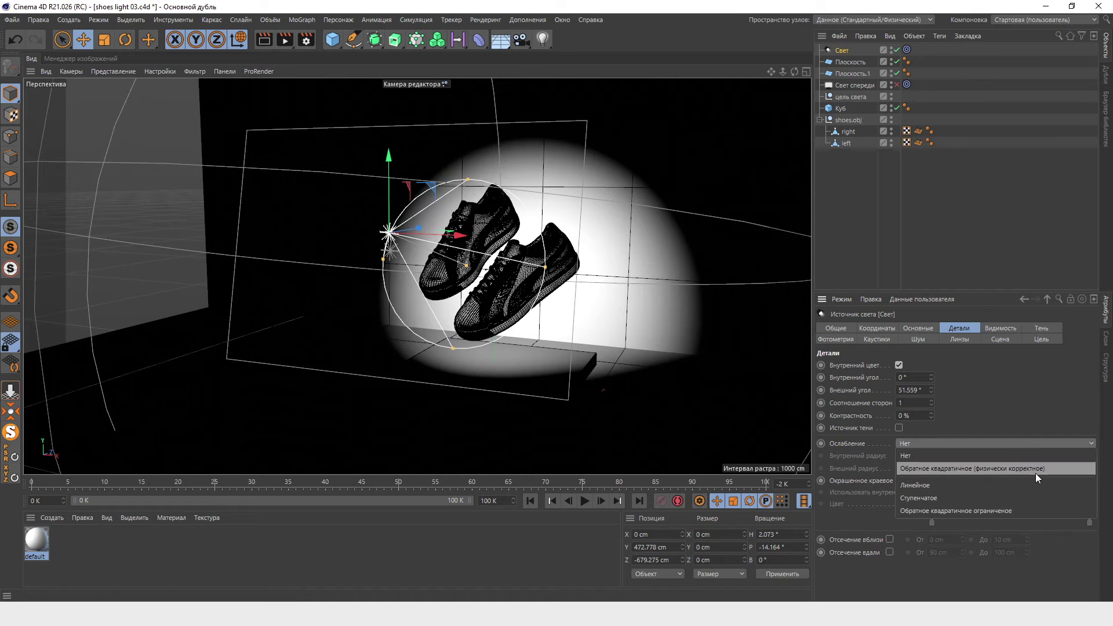
left_click(1036, 470)
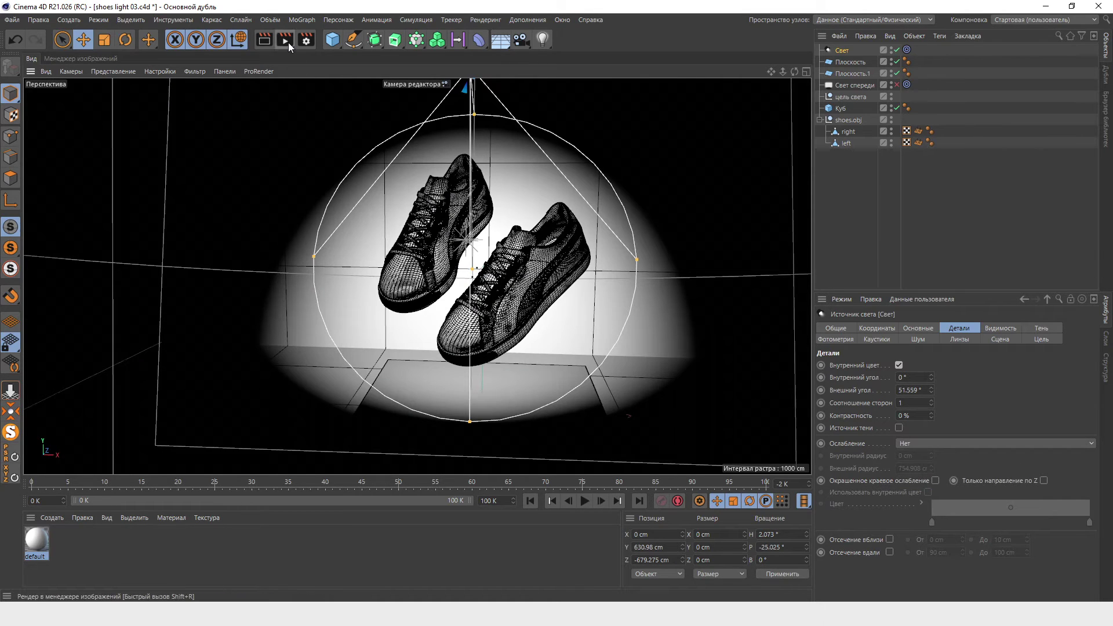
left_click(286, 40)
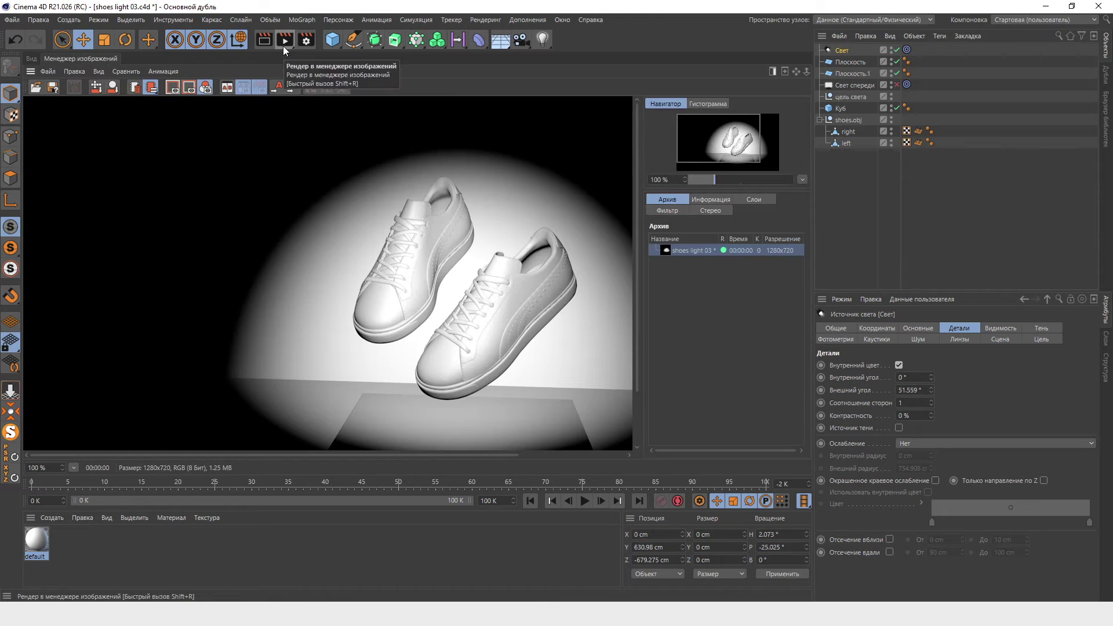
Switch the spotlight to area shadows and render to check them.
scroll(455, 295, "down", 1)
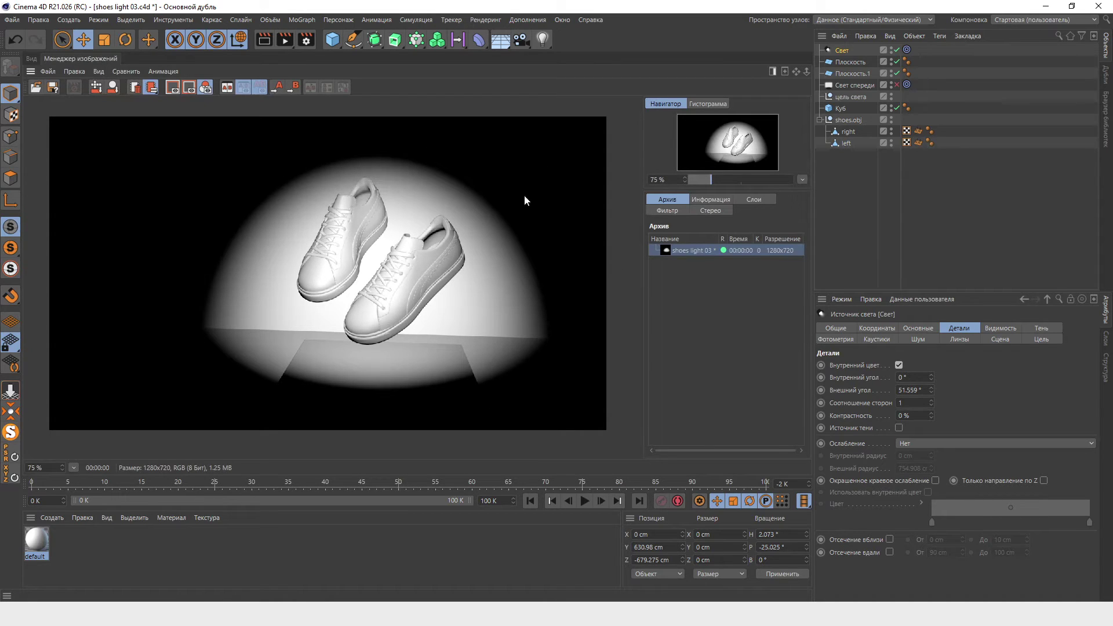
left_click(32, 59)
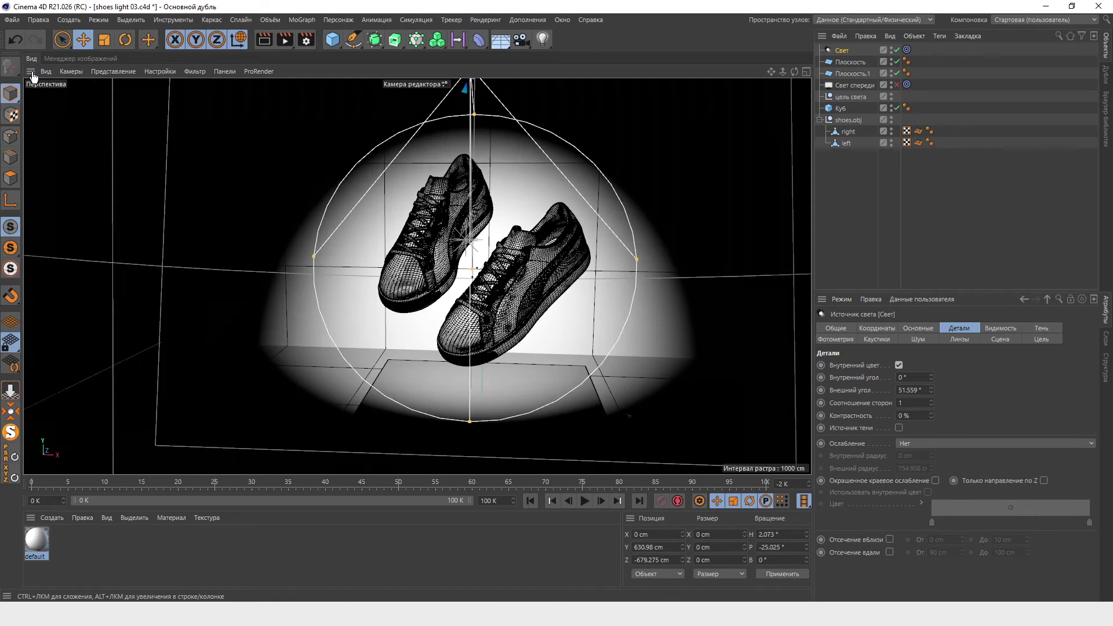
left_click(922, 328)
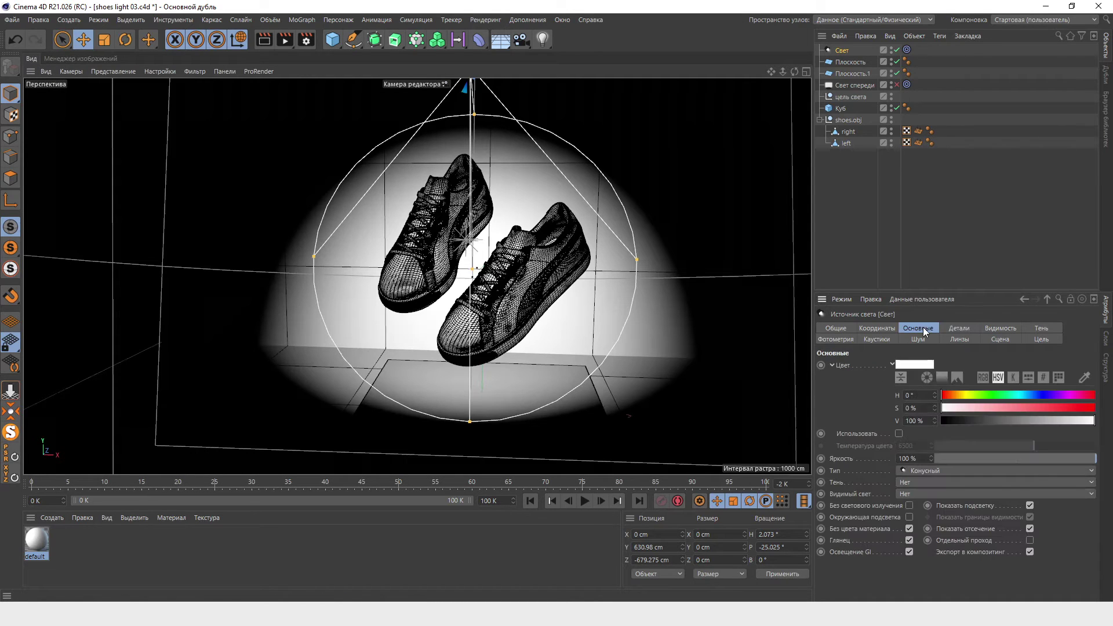
left_click(942, 485)
left_click(980, 531)
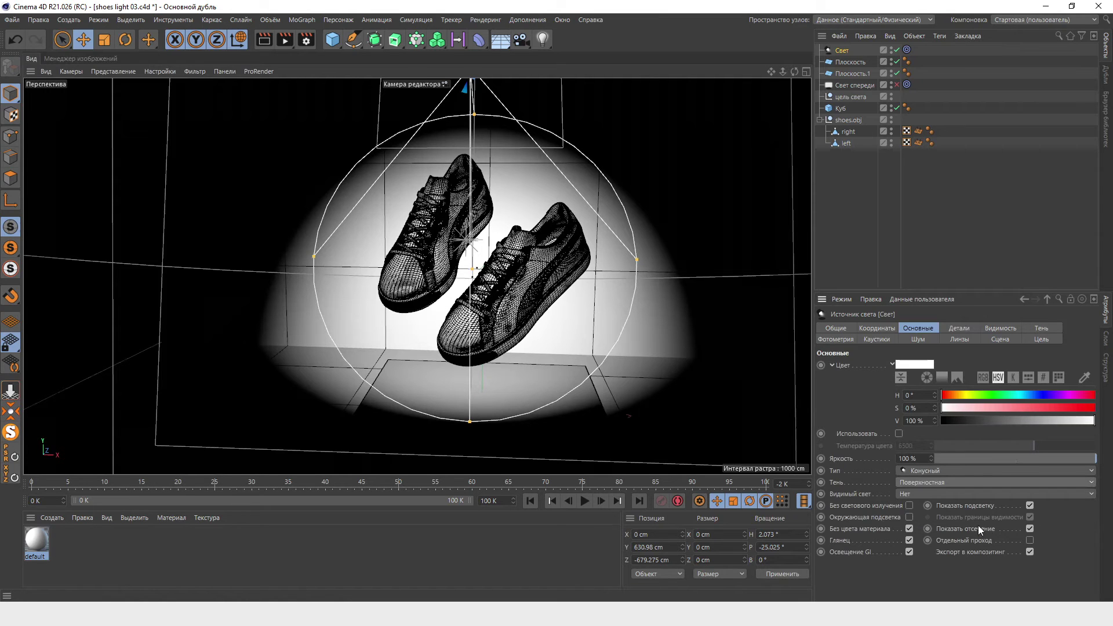
mouse_move(441, 325)
left_mouse_down("alt")
mouse_move(530, 357)
mouse_move(576, 355)
left_mouse_up("alt")
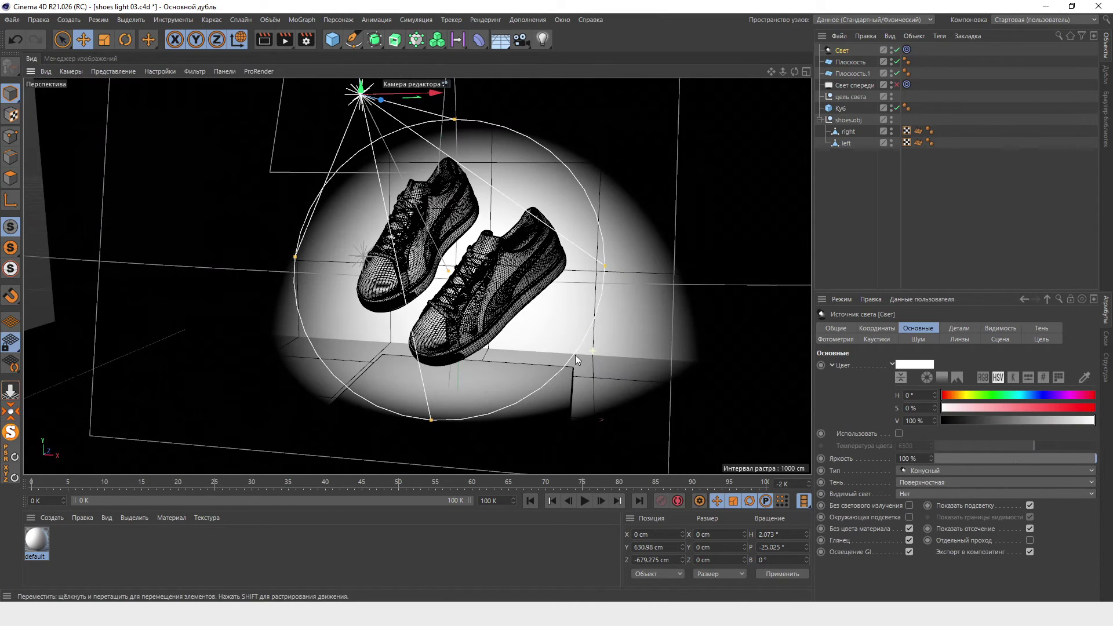
left_click(284, 39)
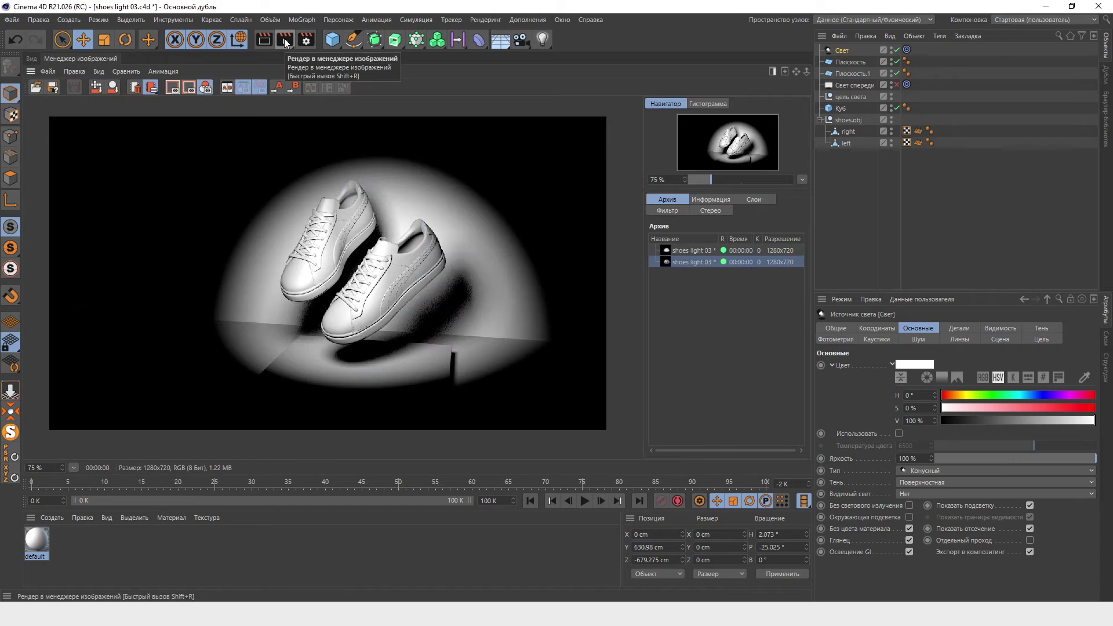
Set shadow density to 90% with a 10% grey colour, re-render, and disable the spotlight.
scroll(430, 363, "up", 2)
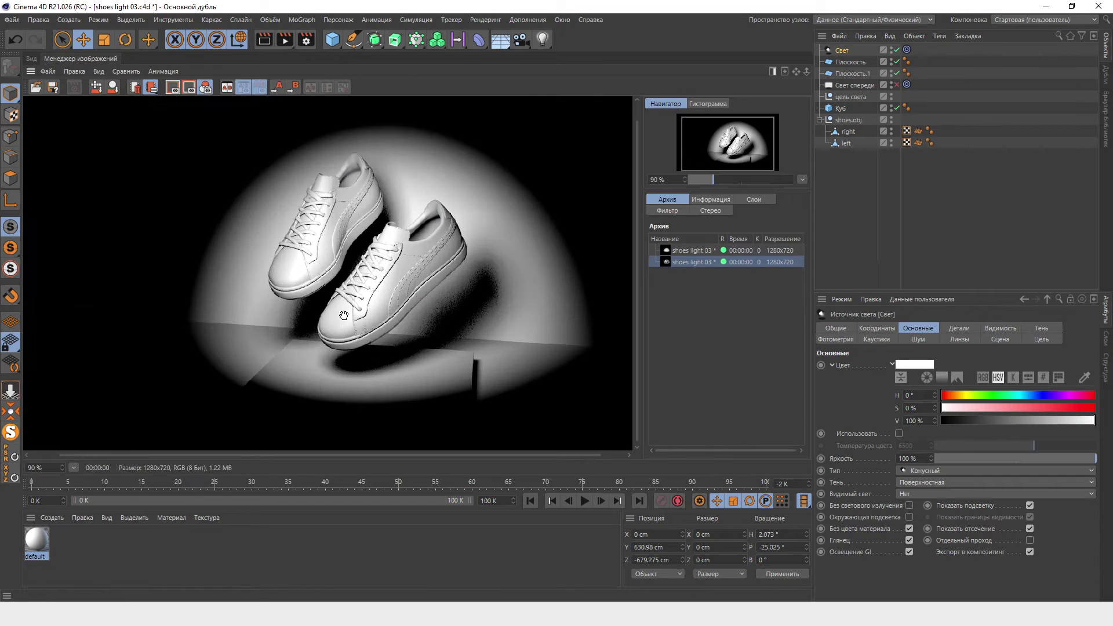
left_click(1042, 329)
left_click_drag(925, 381, 860, 381)
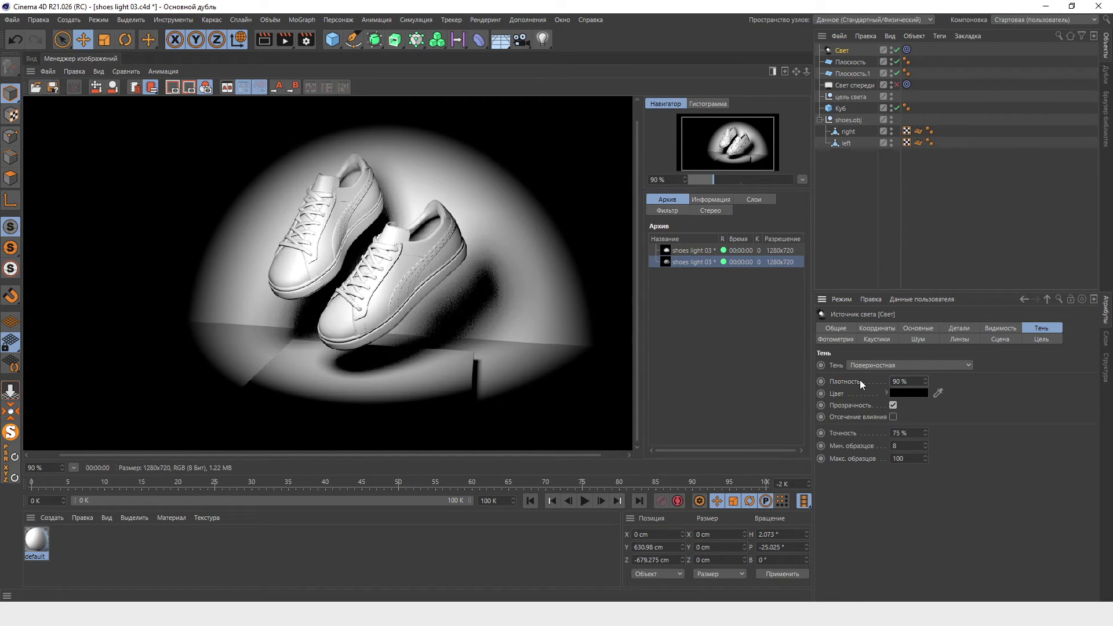
left_click(910, 391)
left_click(849, 414)
left_click(857, 416)
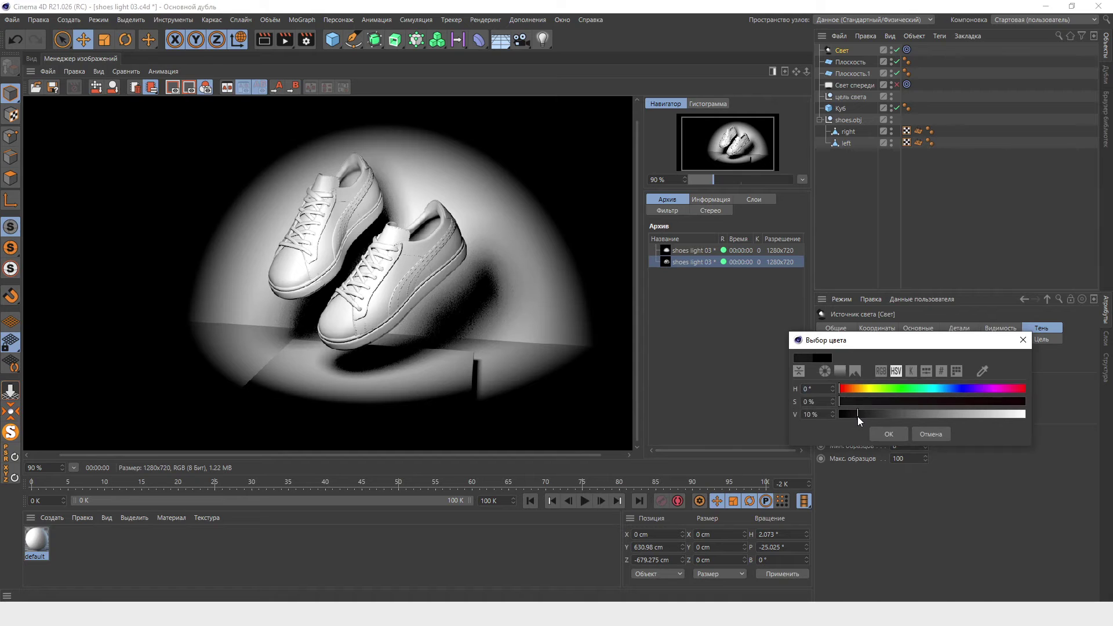
left_click(887, 434)
left_click(287, 40)
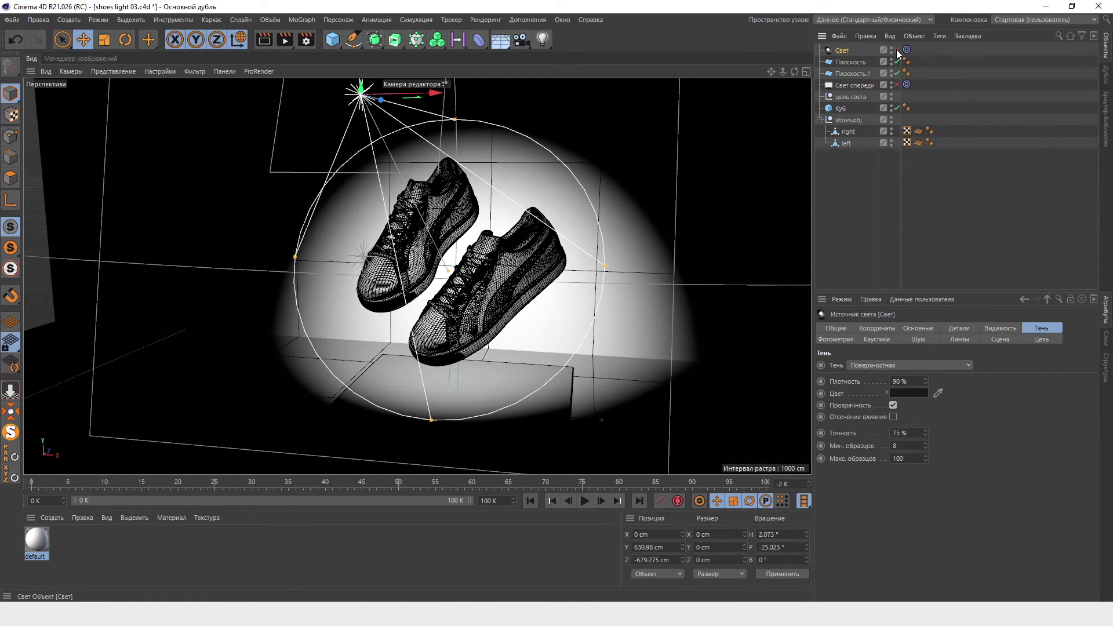
left_click(897, 50)
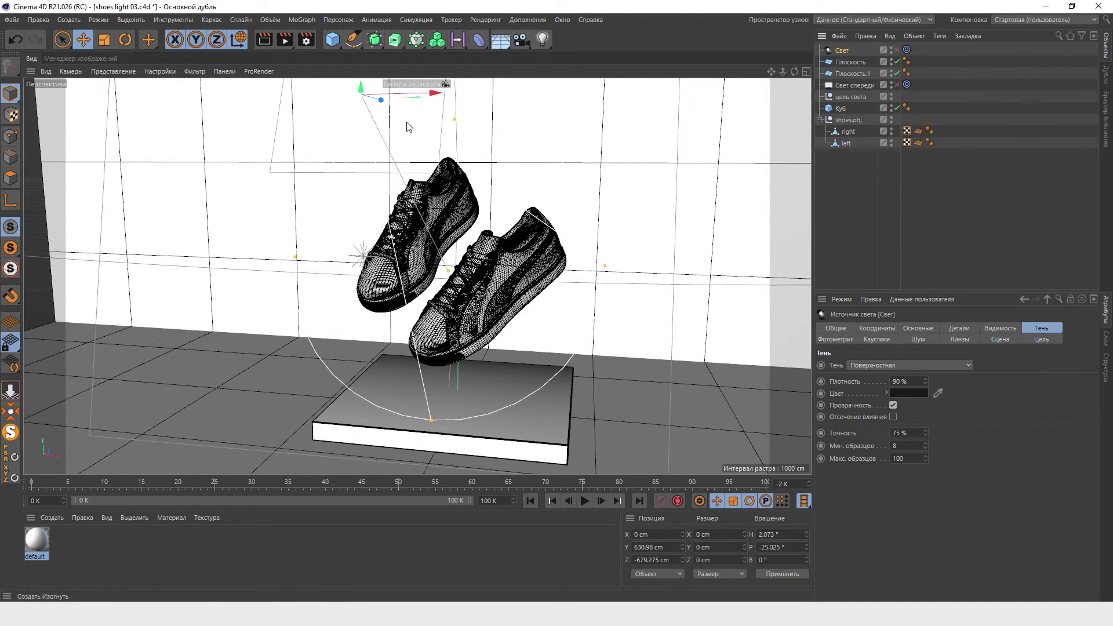
Hide the disabled Свет spotlight in the editor and reframe to a frontal view of the shoes.
left_click(893, 51)
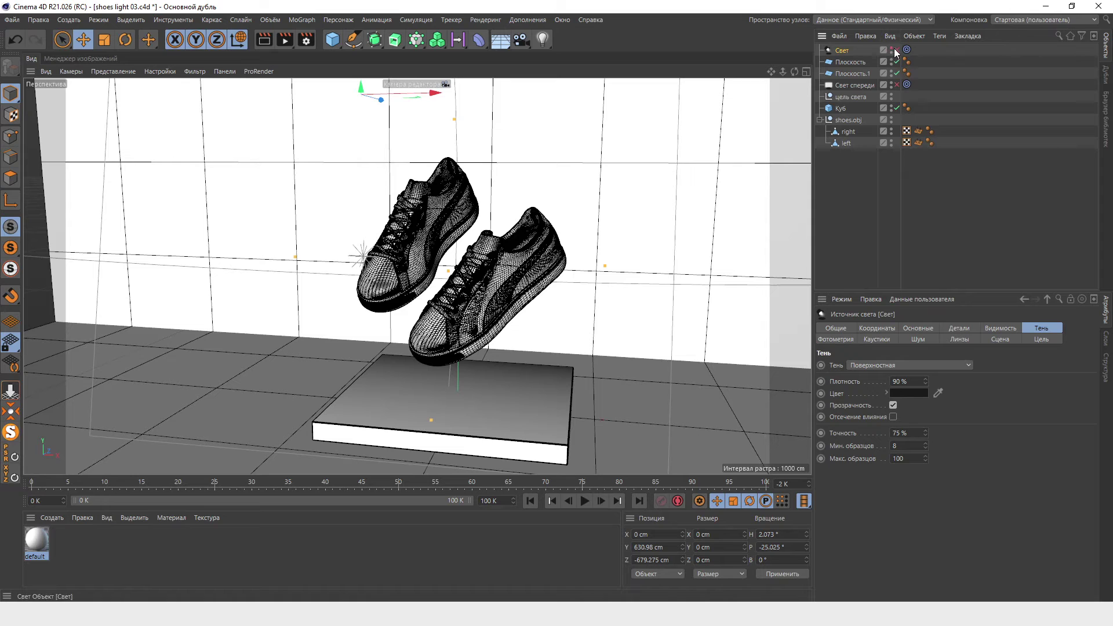
left_click_drag(525, 331, 392, 308, "alt")
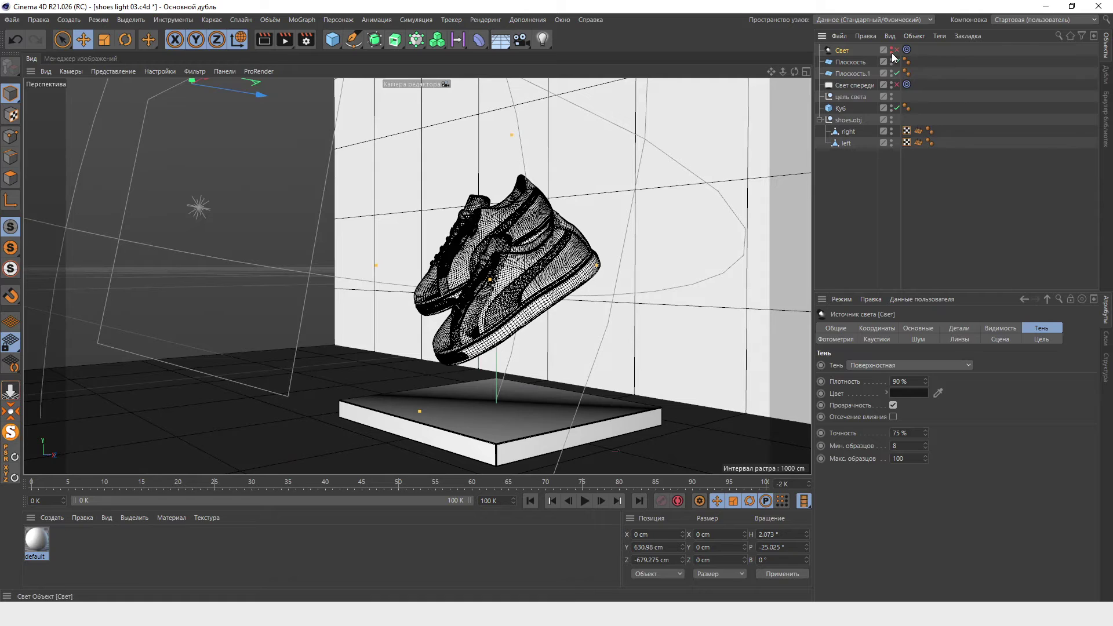
key("ctrl+shift+z")
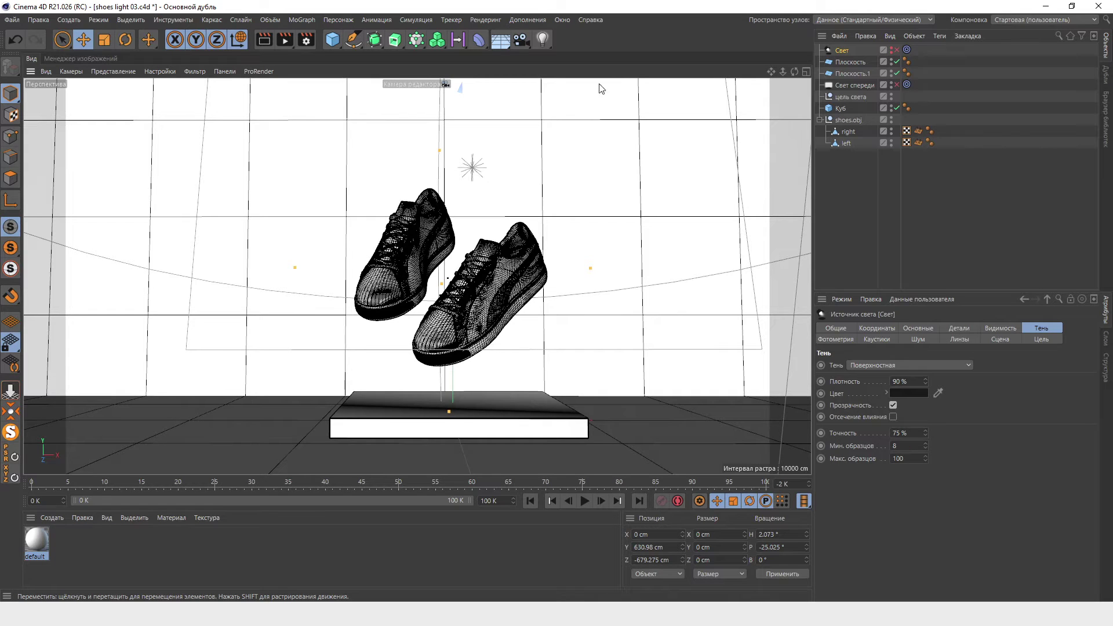
Add an area light raised above the shoes and tint it pink.
left_click(543, 41)
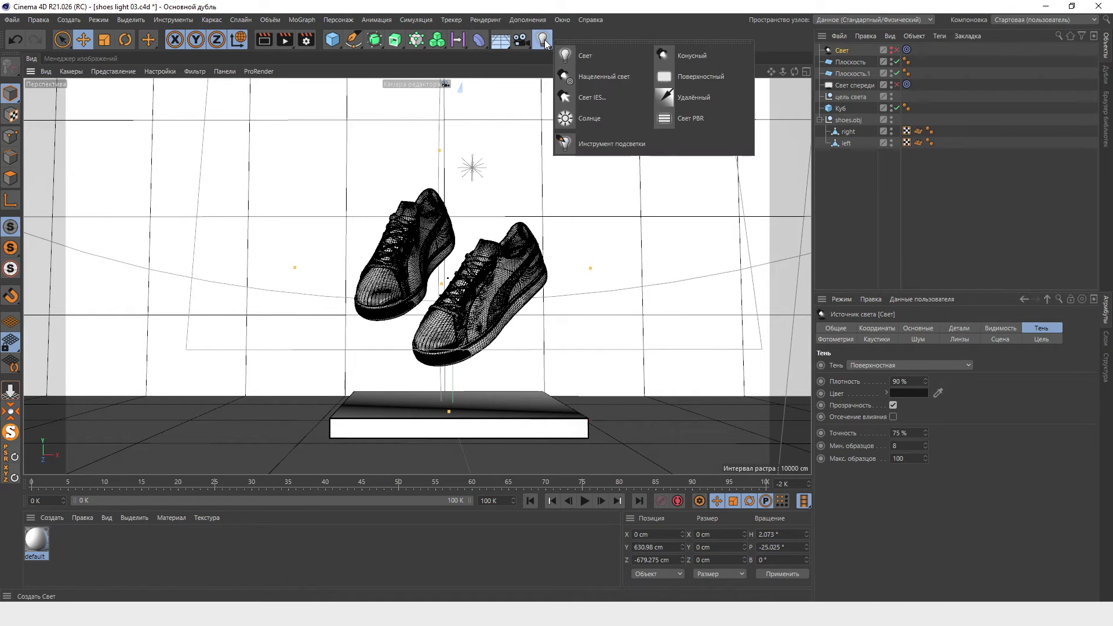
left_click(711, 79)
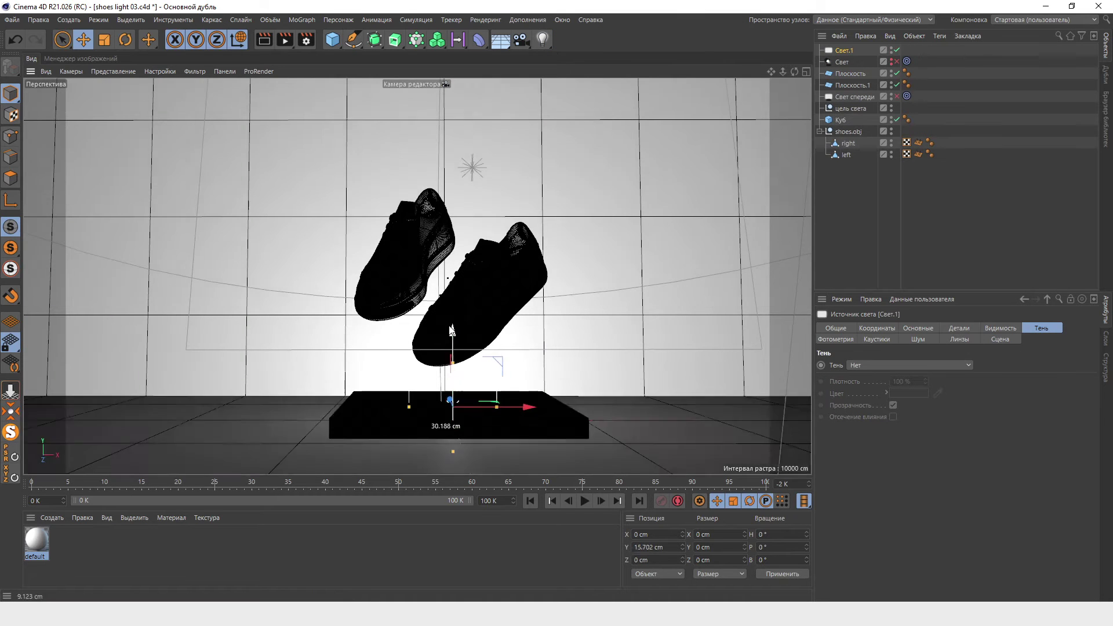
mouse_move(448, 168)
left_mouse_down()
mouse_move(435, 112)
mouse_move(318, 243)
mouse_move(620, 186)
mouse_move(511, 185)
mouse_move(624, 308)
mouse_move(614, 304)
left_mouse_up()
mouse_move(457, 224)
left_mouse_down("alt")
mouse_move(676, 224)
mouse_move(584, 247)
mouse_move(570, 297)
left_mouse_up("alt")
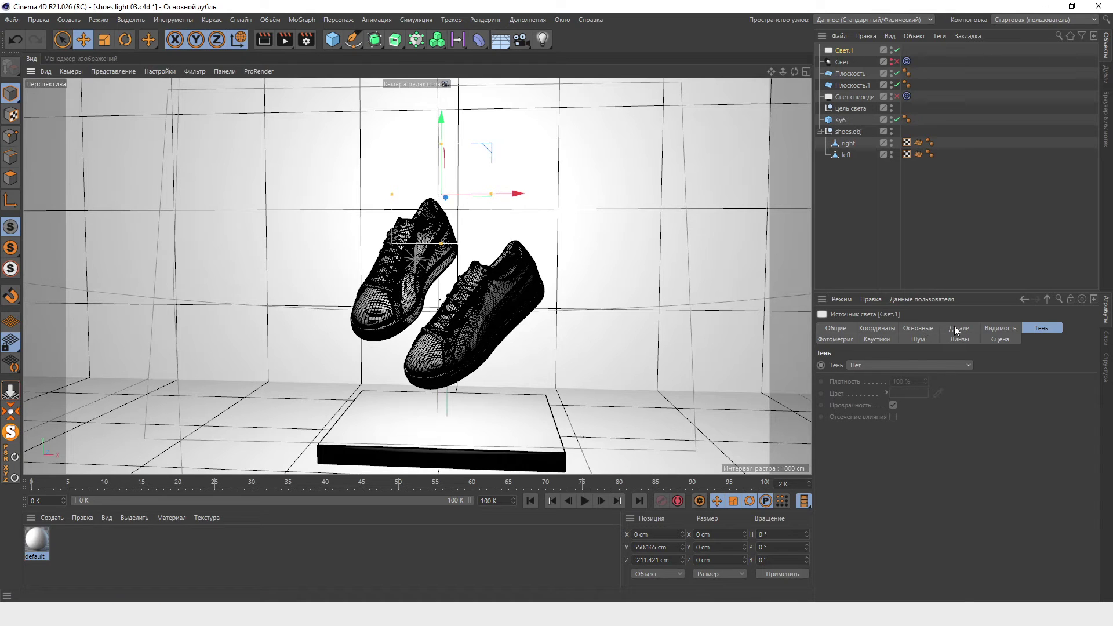
left_click(934, 328)
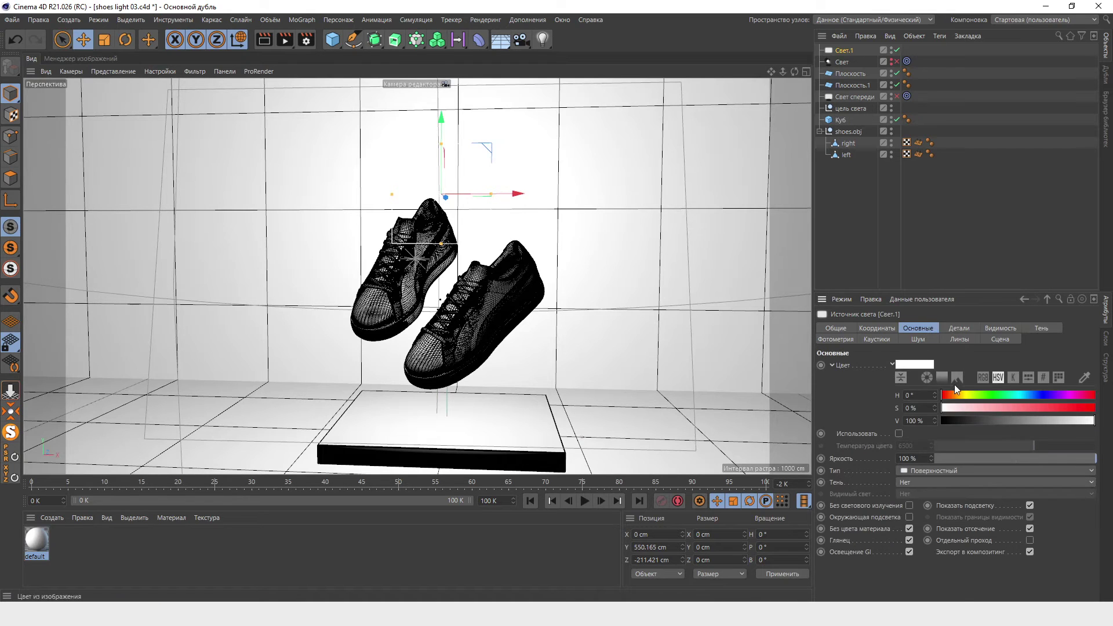
mouse_move(943, 397)
left_mouse_down()
mouse_move(1071, 396)
mouse_move(997, 407)
left_mouse_up()
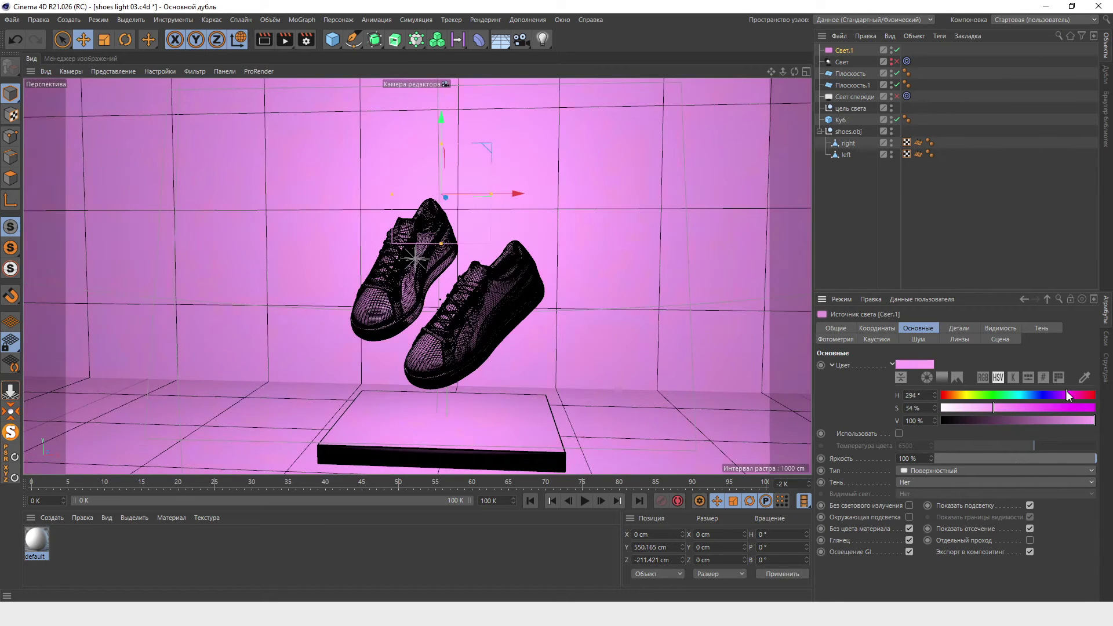
Give the area light a Cylinder shape with Show in Render on, and render a preview.
left_click(957, 329)
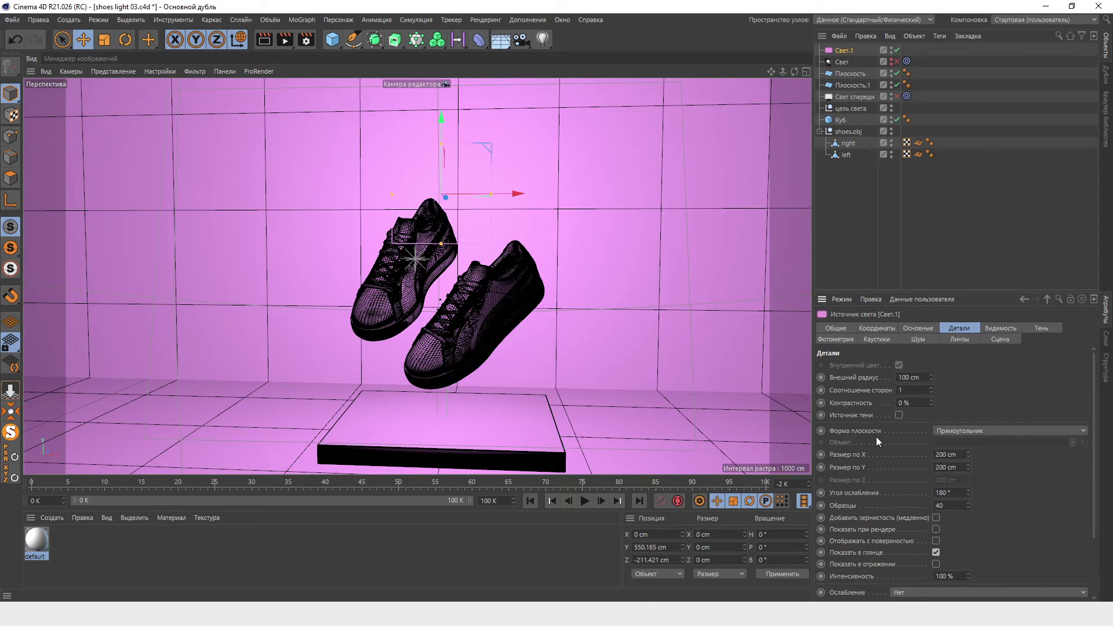
left_click(1000, 432)
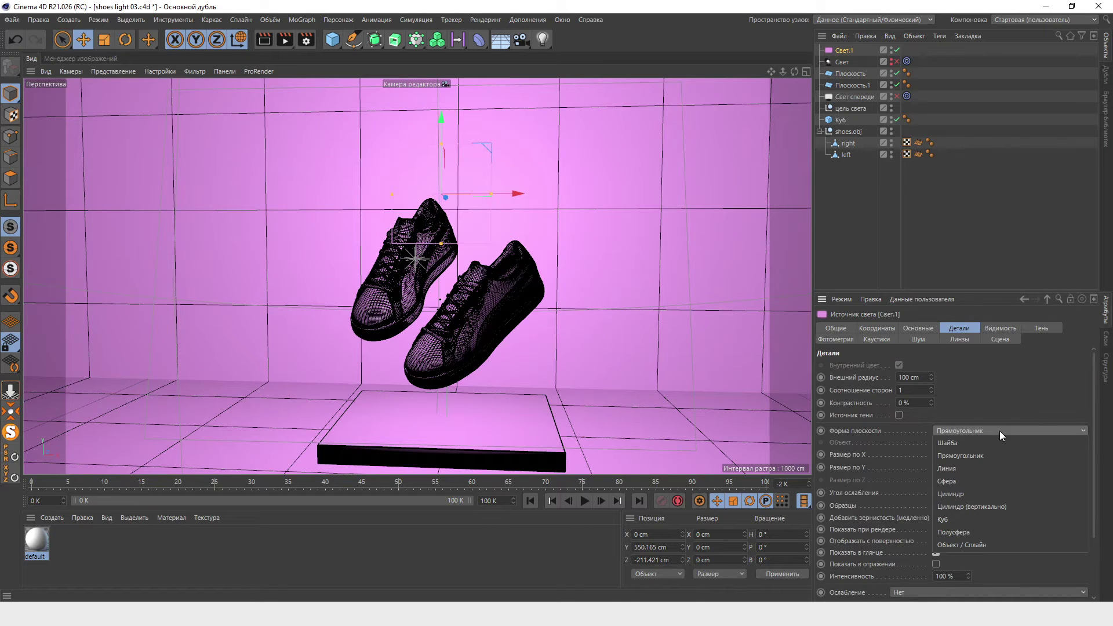
left_click(999, 494)
mouse_move(551, 287)
left_mouse_down("alt")
mouse_move(350, 262)
mouse_move(406, 282)
left_mouse_up("alt")
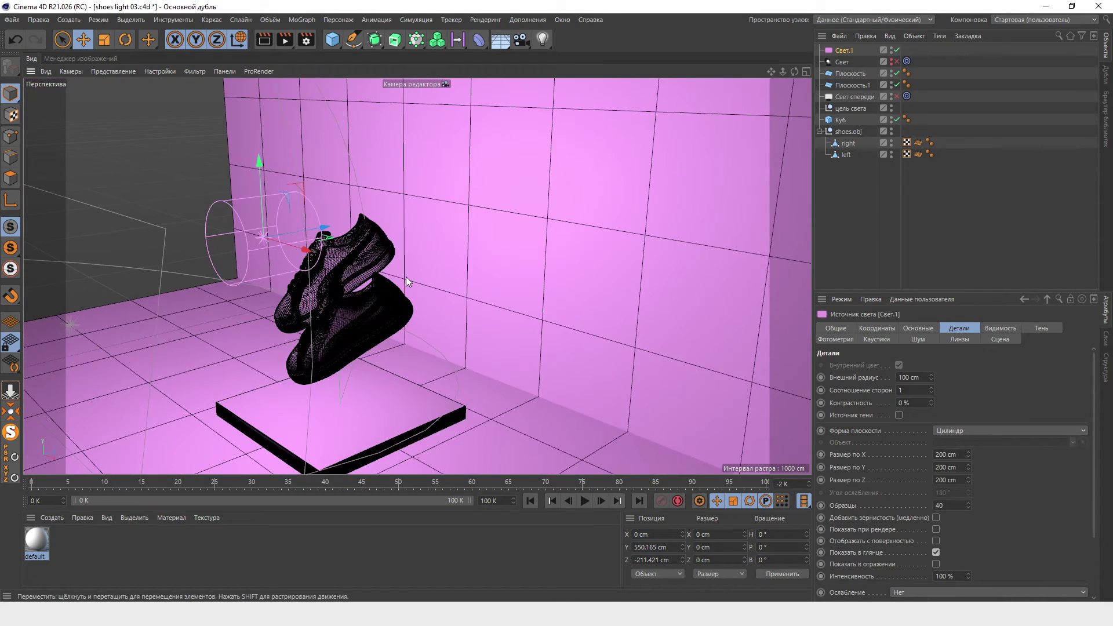
left_click(936, 529)
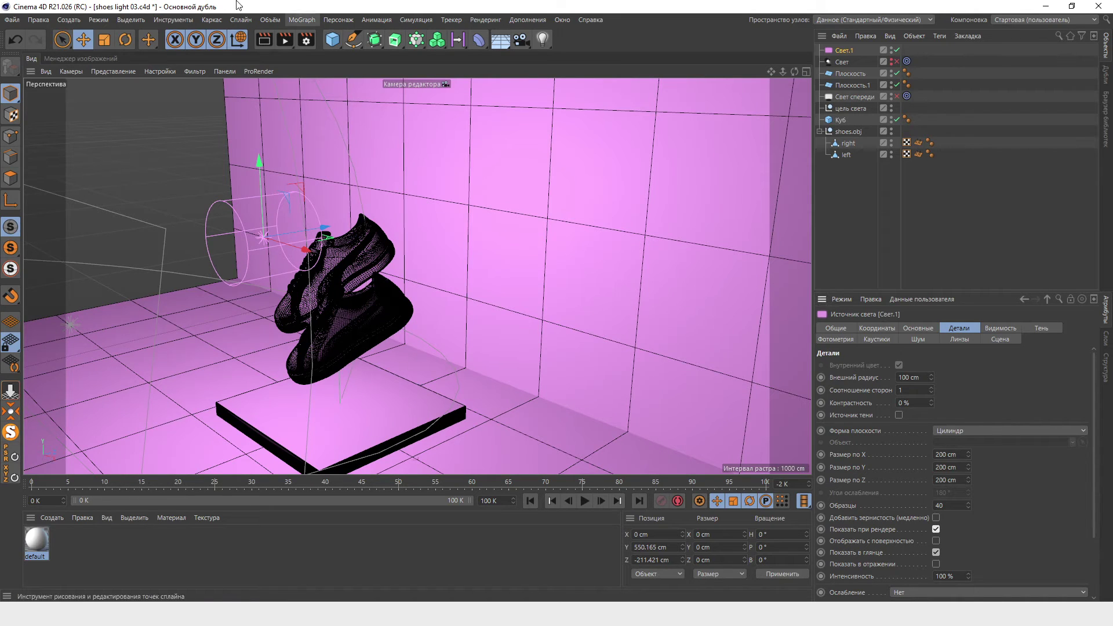
left_click(286, 39)
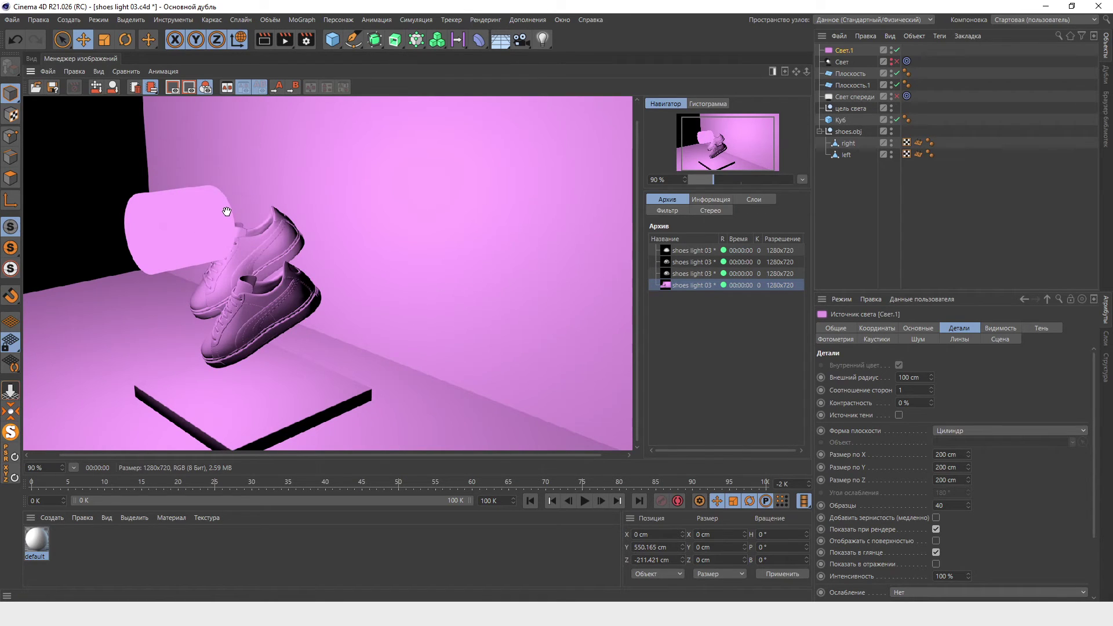
left_click(32, 58)
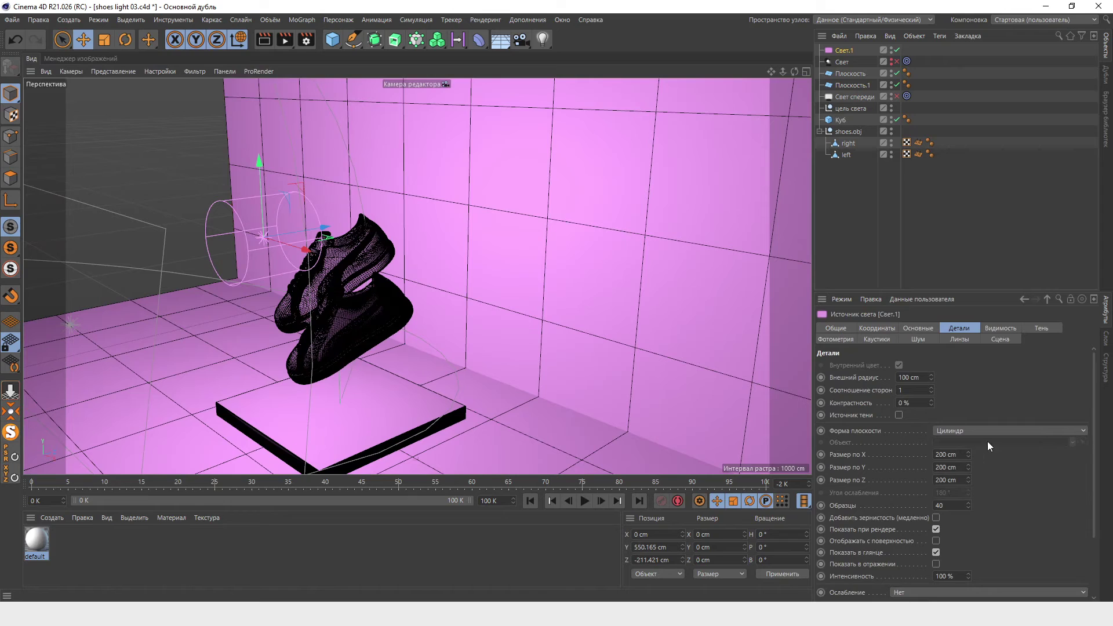
Size the cylinder light to 15 × 15 × 500 cm.
left_click_drag(970, 454, 932, 455)
type("15")
key("Return")
left_click(938, 467)
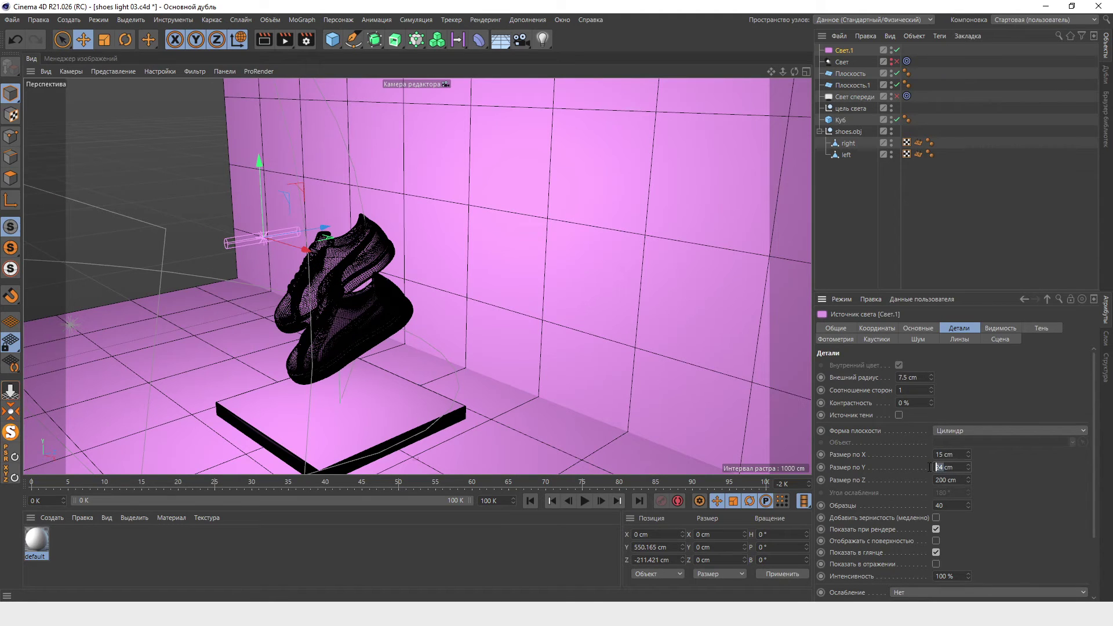
type("15")
key("Return")
left_click(932, 479)
type("500")
key("Return")
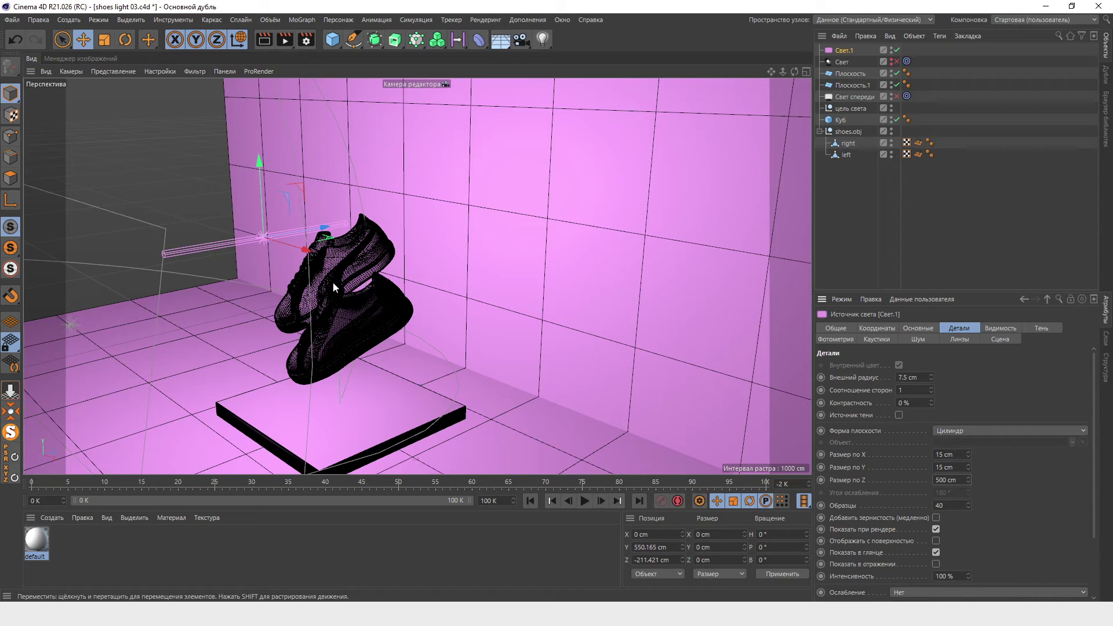
Rotate the tube light to about -70° heading, slide it back along Z, and test-render.
key("r")
mouse_move(281, 246)
left_mouse_down()
mouse_move(231, 244)
mouse_move(221, 230)
left_mouse_up()
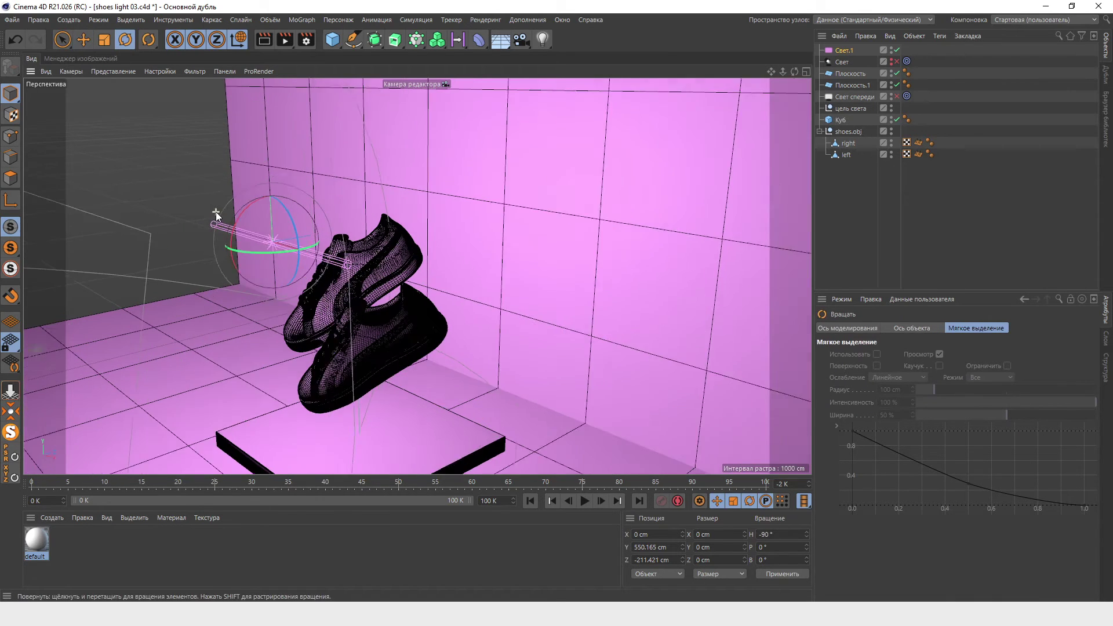
left_click_drag(225, 290, 464, 221, "alt")
key("e")
mouse_move(578, 145)
left_mouse_down()
mouse_move(679, 163)
mouse_move(809, 165)
left_mouse_up()
key("shift+r")
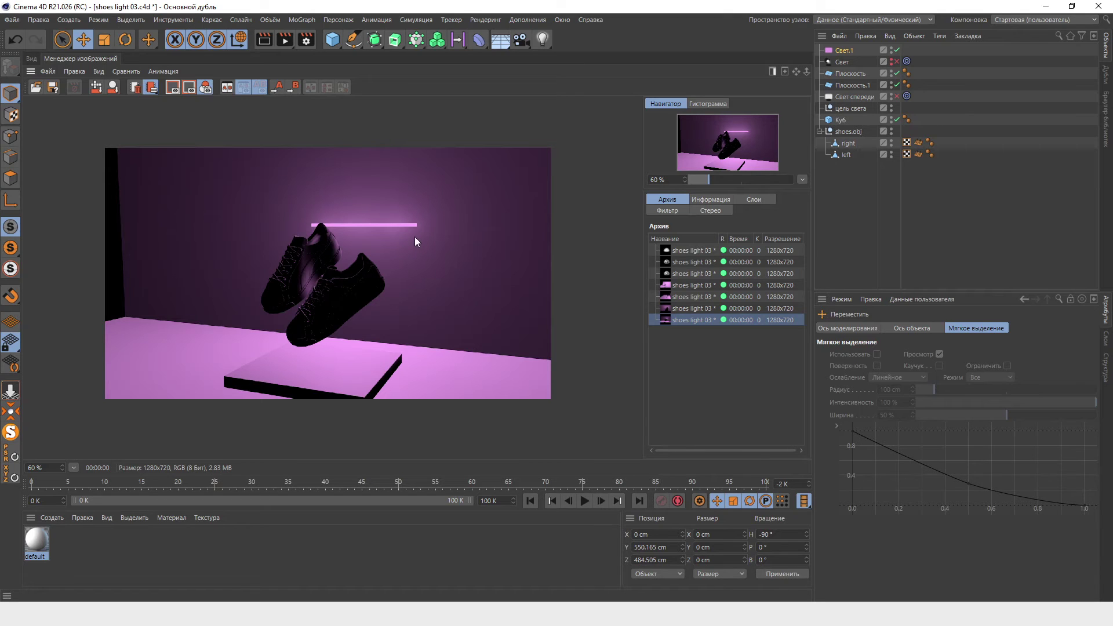
left_click(30, 58)
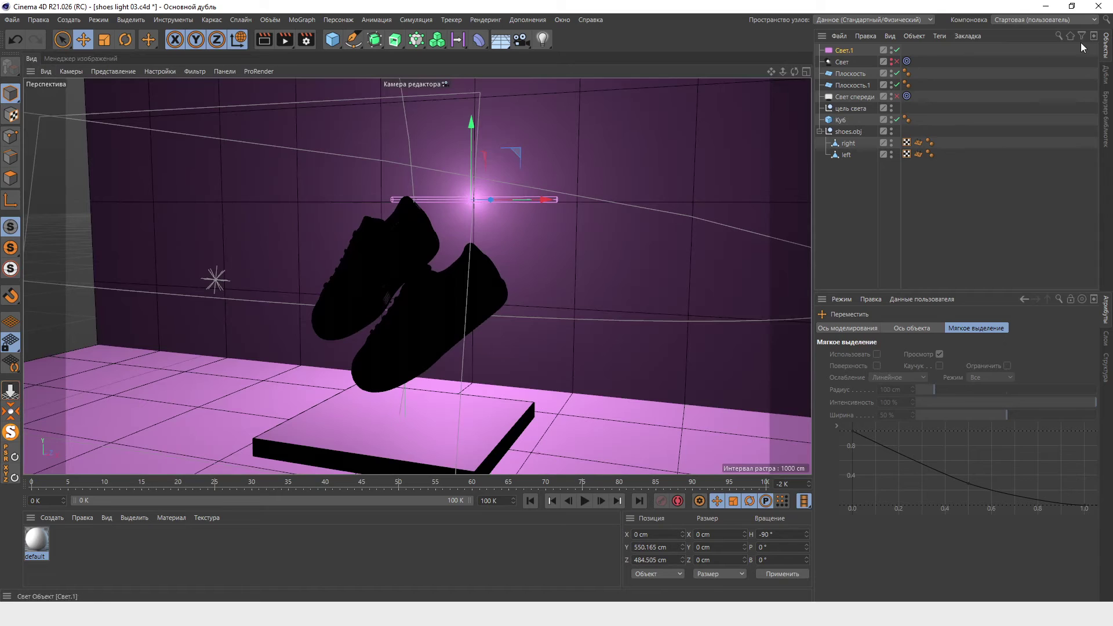
Thicken the light to 20 cm in X and Y, re-render, and choose inverse-square falloff.
left_click(840, 52)
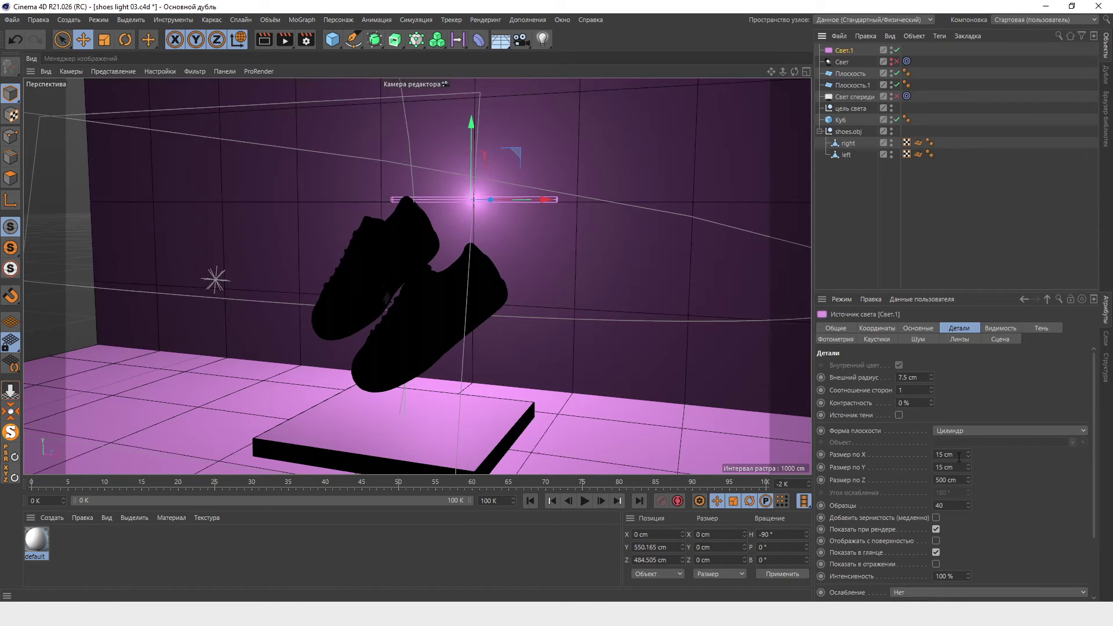
mouse_move(946, 455)
left_mouse_down()
mouse_move(913, 458)
mouse_move(929, 464)
left_mouse_up()
type("20")
key("Return")
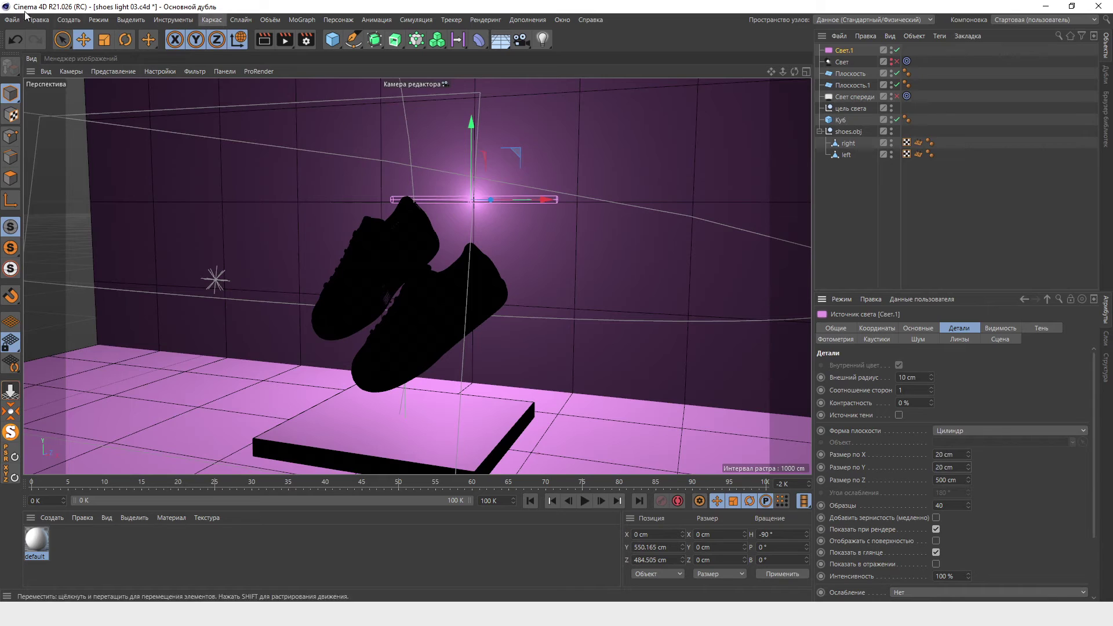
left_click(284, 42)
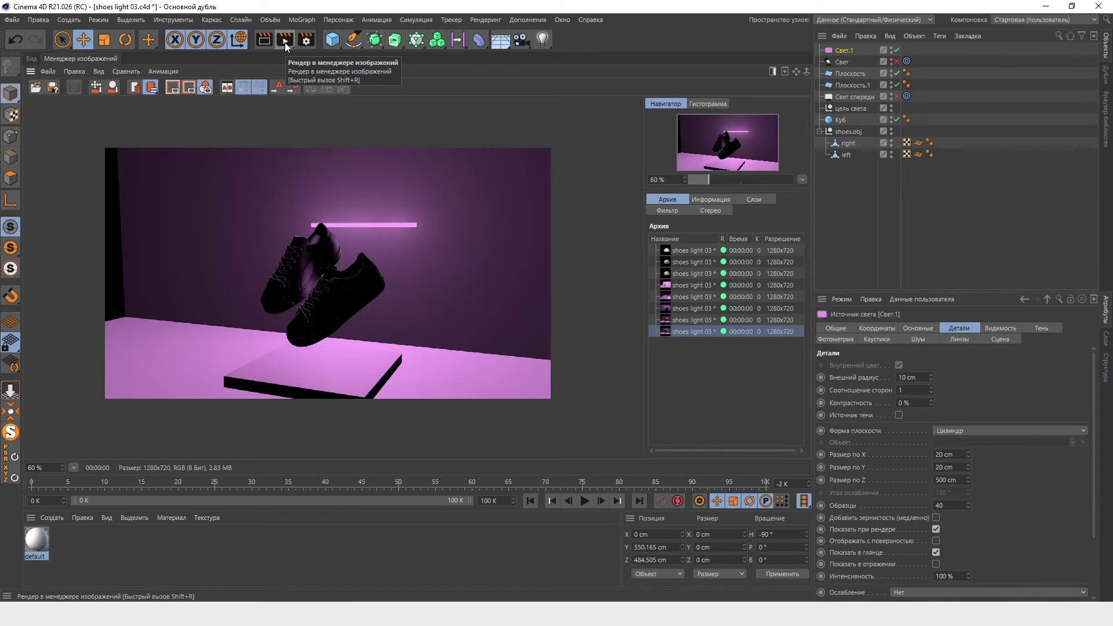
scroll(1019, 513, "down", 3)
left_click(1021, 515)
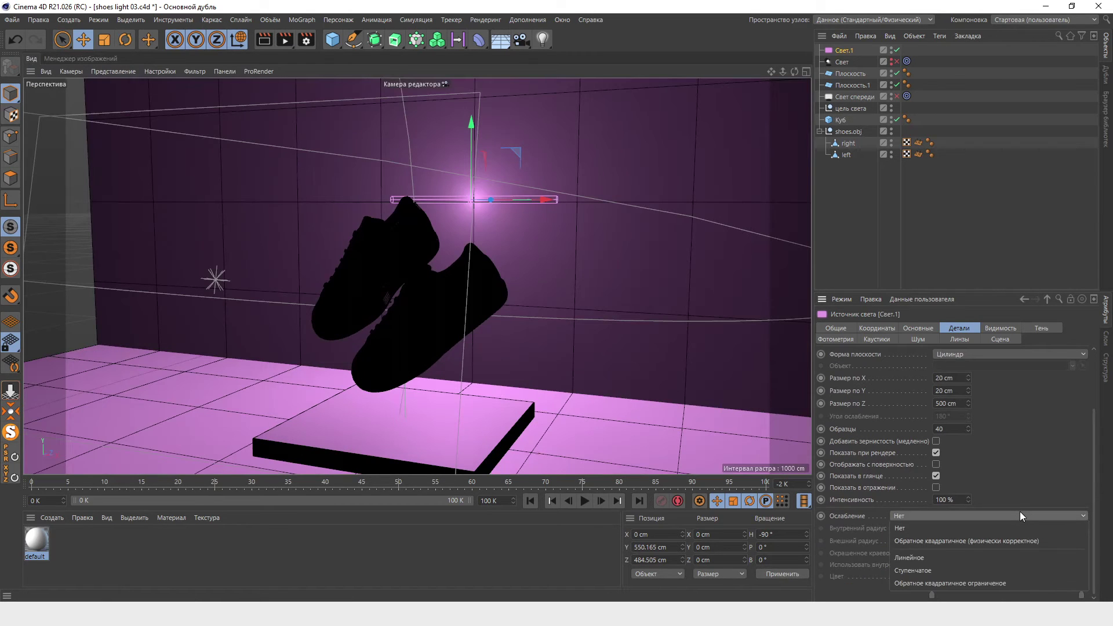
left_click(1030, 538)
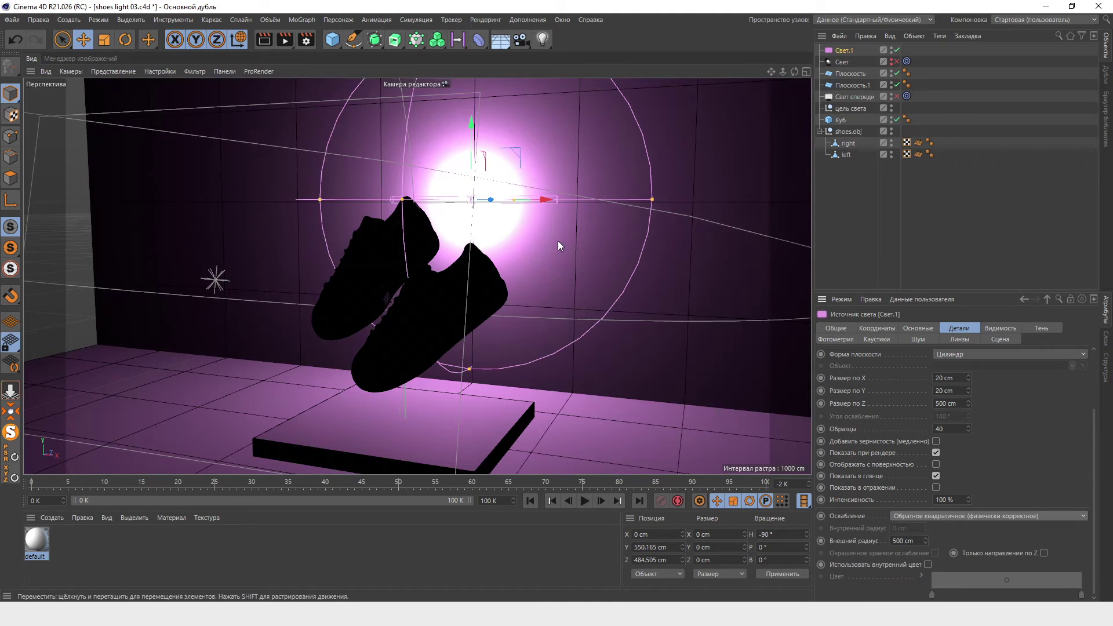
Render the scene to check the inverse-square falloff on the tube light.
mouse_move(729, 253)
left_mouse_down("alt")
mouse_move(563, 290)
mouse_move(570, 273)
mouse_move(620, 263)
mouse_move(725, 259)
left_mouse_up("alt")
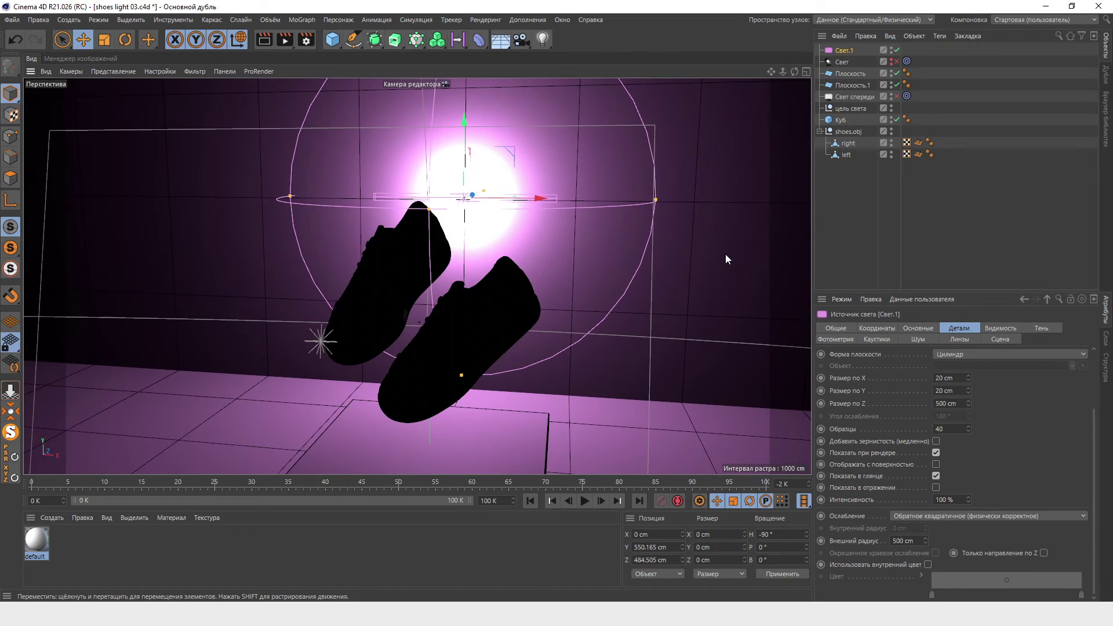
left_click_drag(696, 216, 624, 180, "alt")
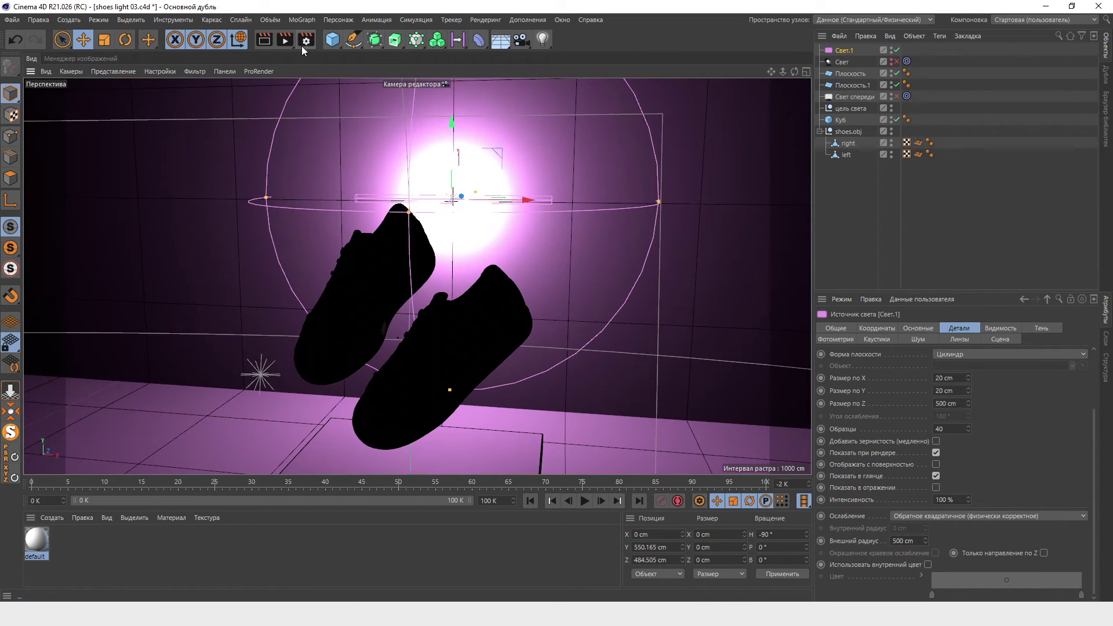
left_click(285, 40)
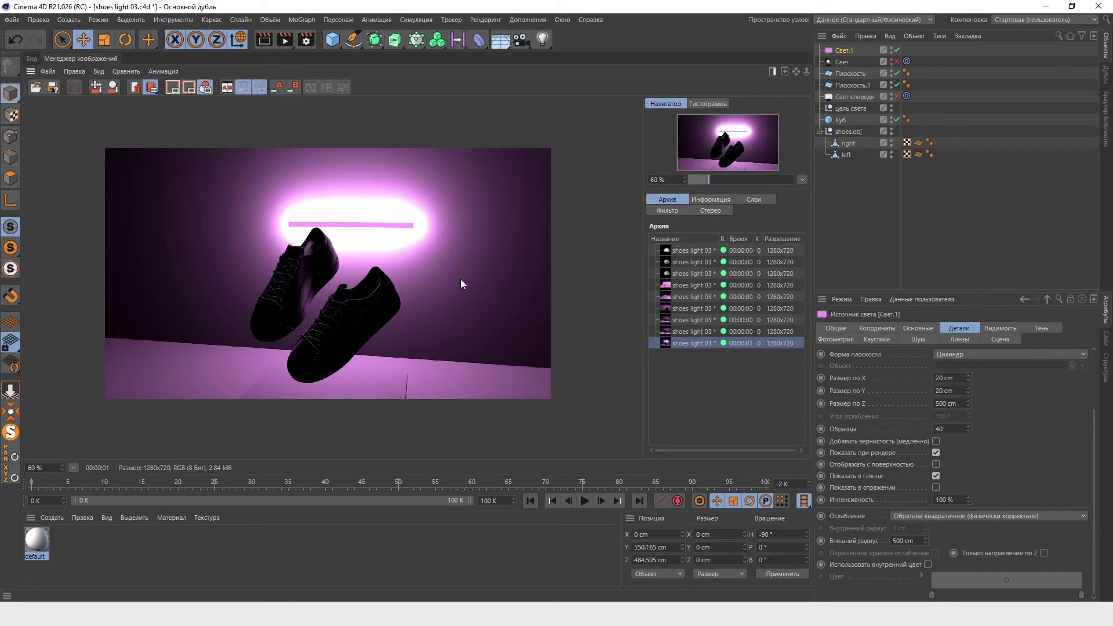
left_click(31, 59)
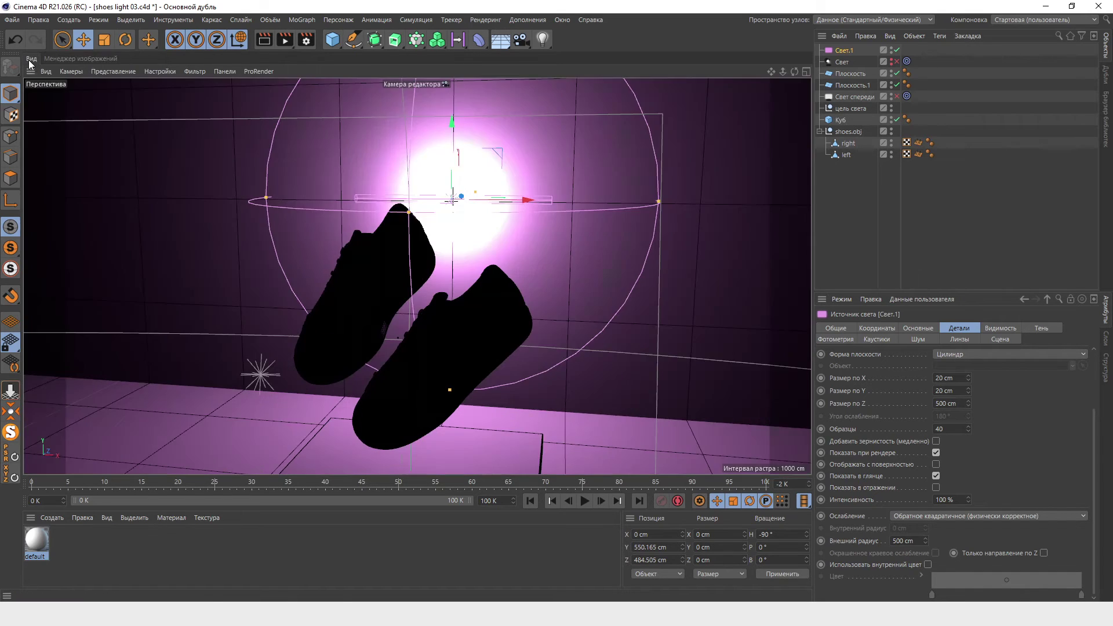
Switch Свет.1's falloff to clamped inverse-square and render to compare.
left_click(1023, 516)
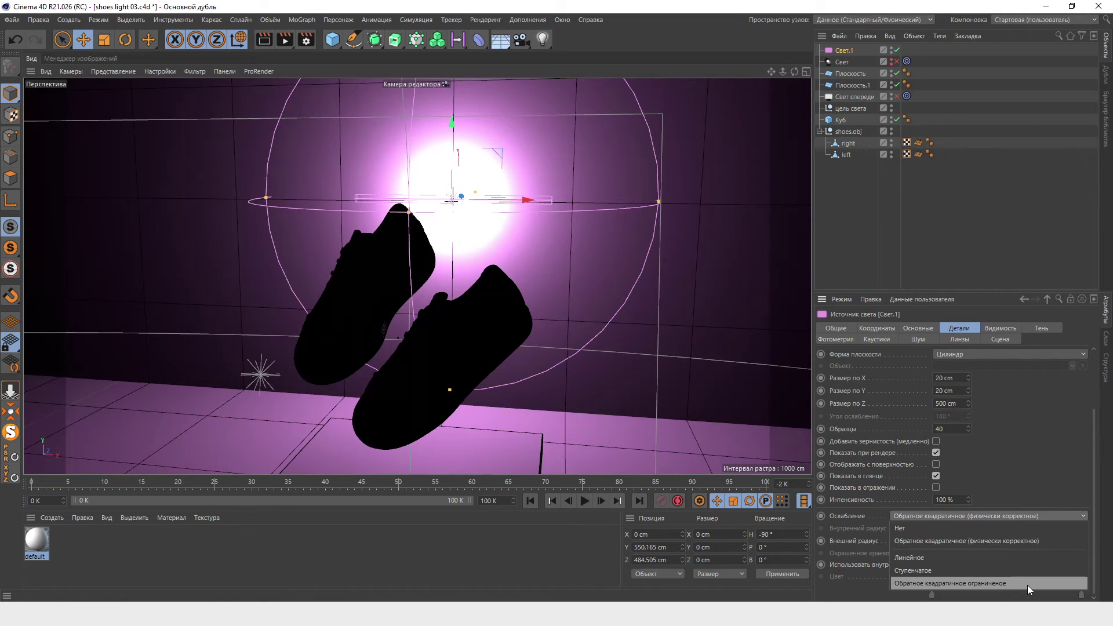
left_click(1028, 584)
left_click(286, 41)
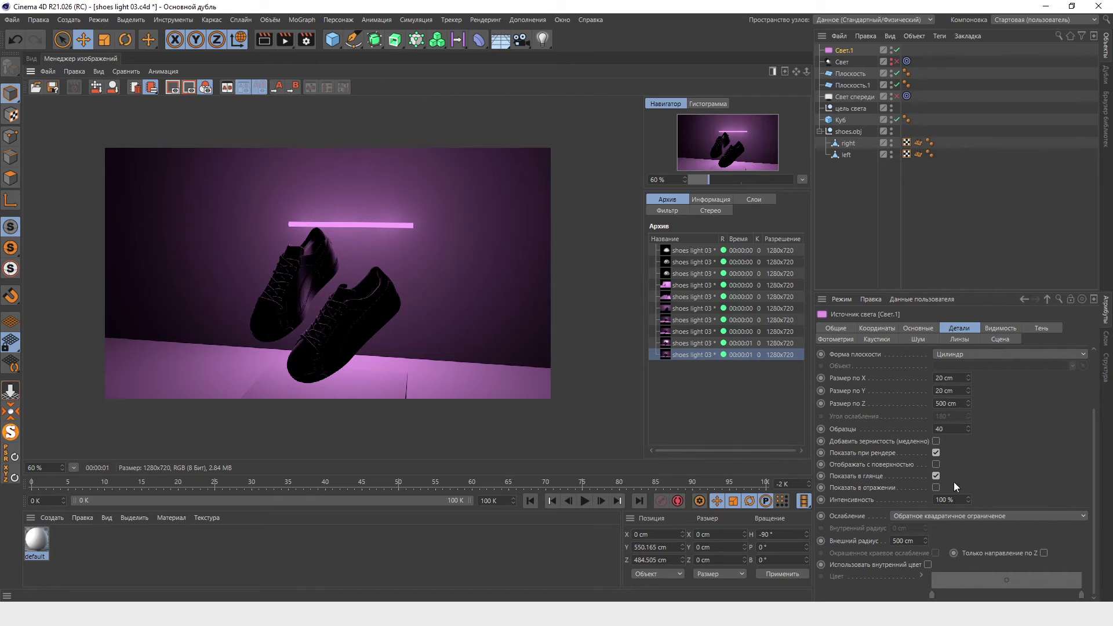
left_click(1000, 516)
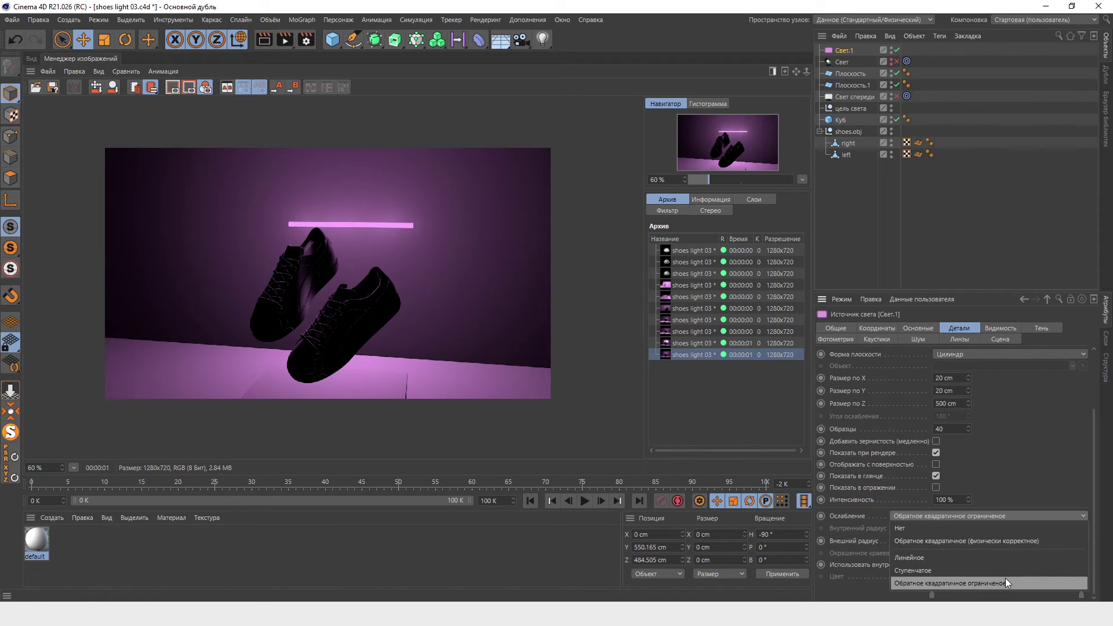
left_click(1038, 451)
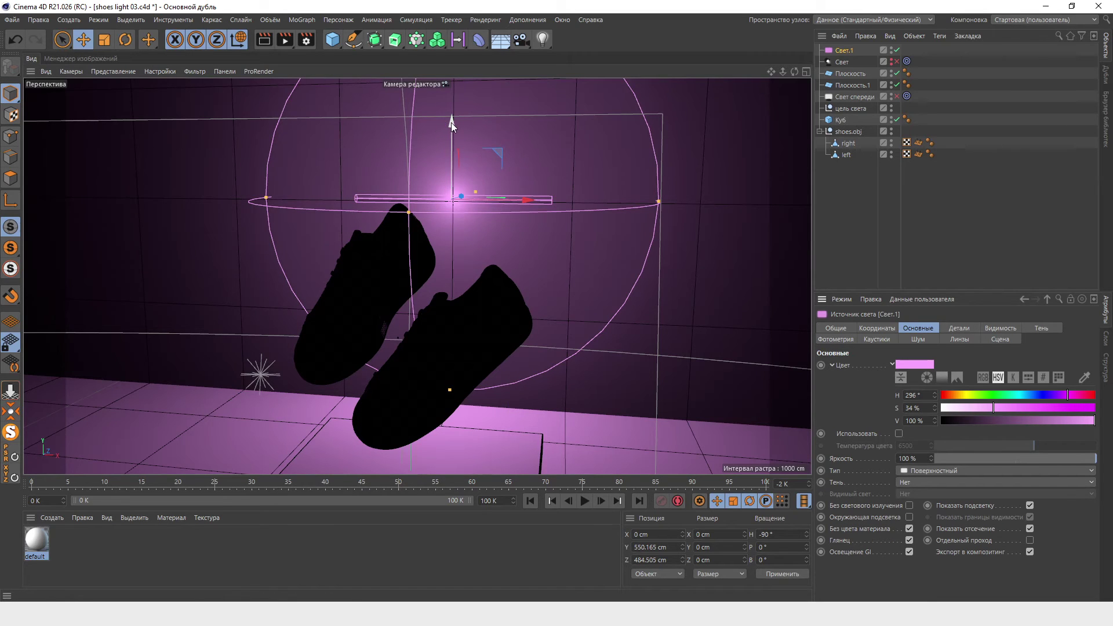
Duplicate Свет.1 upward as Свет.2 and tint the copy blue (H 207°).
left_click_drag(452, 123, 452, 55, "ctrl")
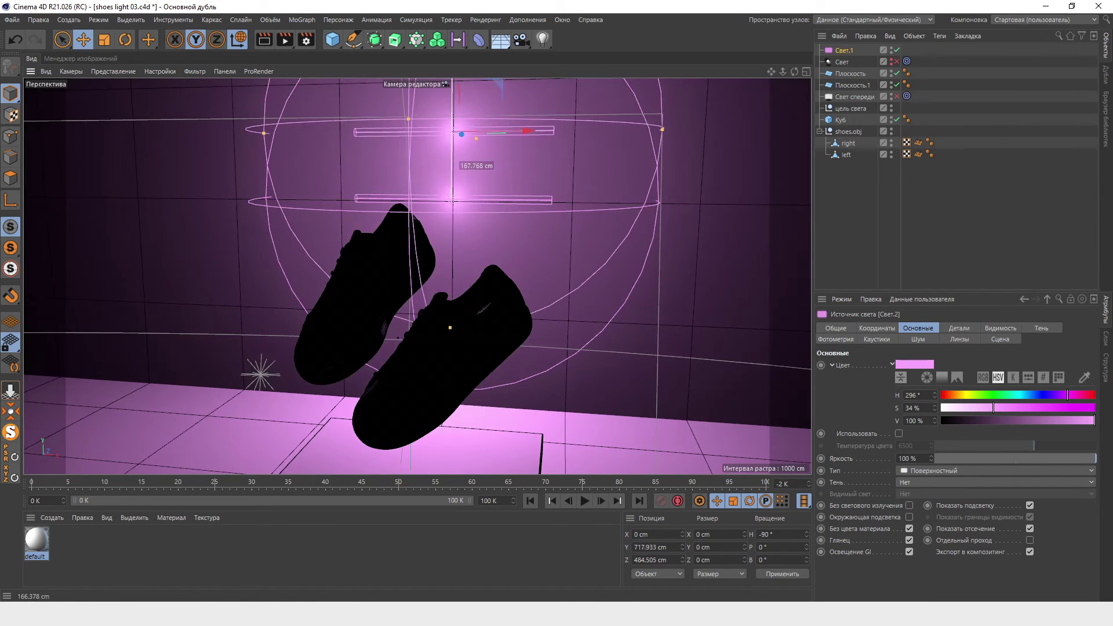
left_click_drag(455, 131, 454, 126, "ctrl")
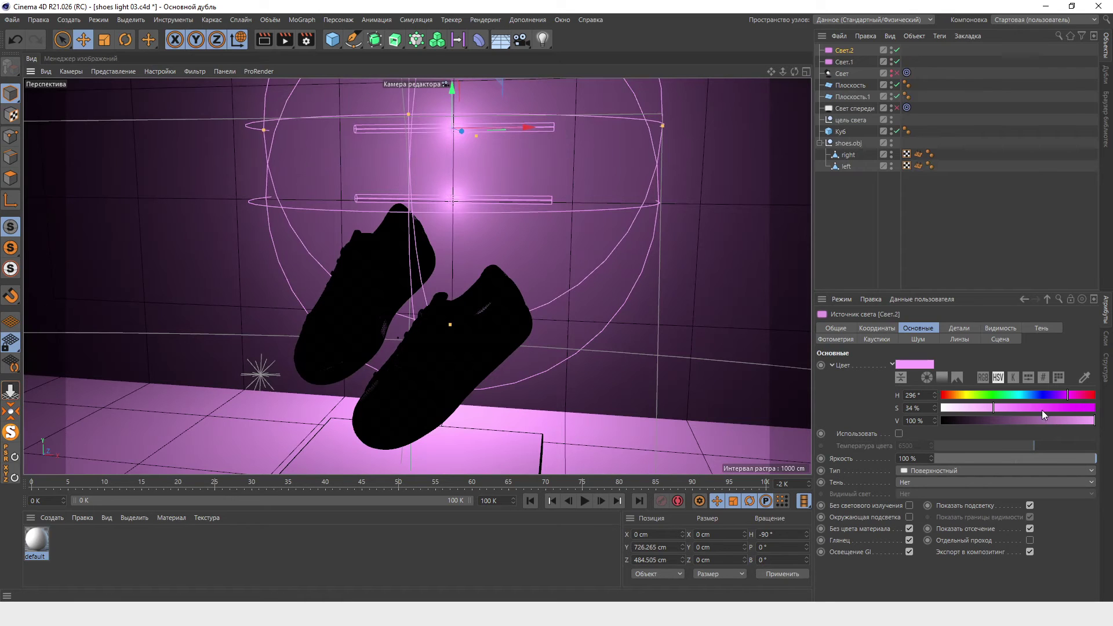
left_click_drag(1036, 396, 1026, 396)
left_click(1022, 408)
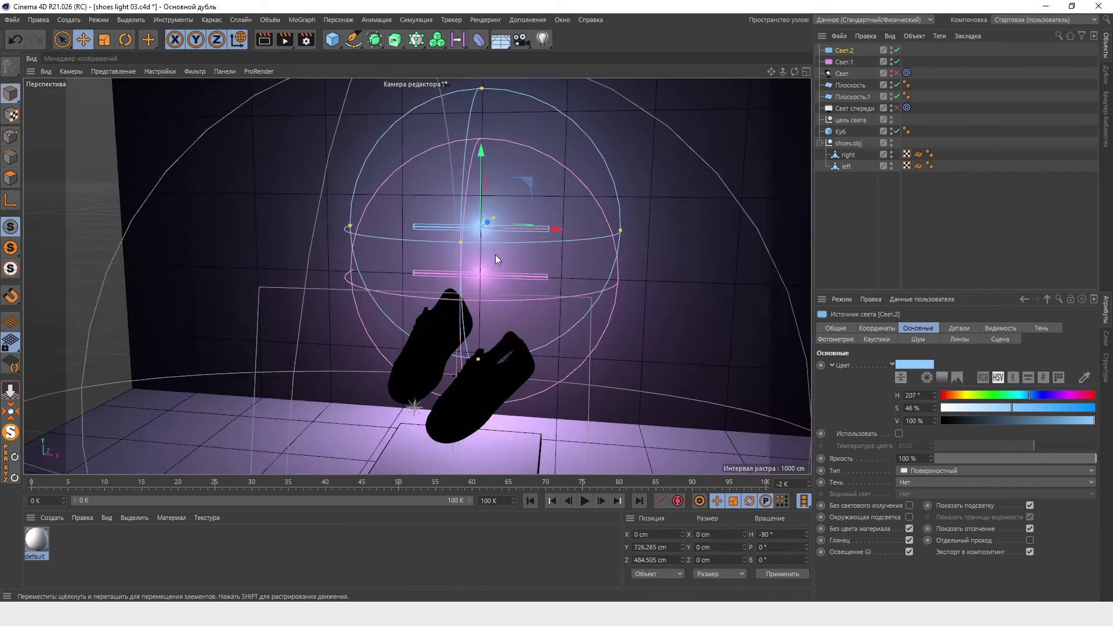
Re-enable the Свет спереди front light and render both tube lights.
mouse_move(495, 260)
left_mouse_down("alt")
mouse_move(555, 368)
mouse_move(477, 158)
left_mouse_up("alt")
left_click(479, 168)
left_click(844, 51)
left_click_drag(520, 270, 443, 103, "alt")
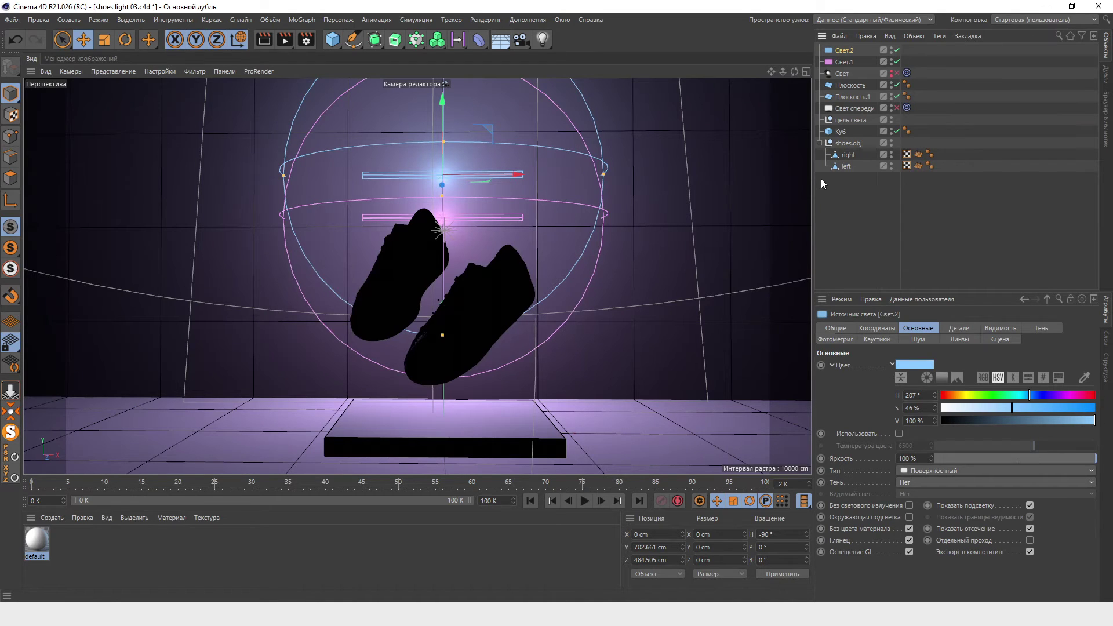
left_click(897, 107)
left_click(287, 38)
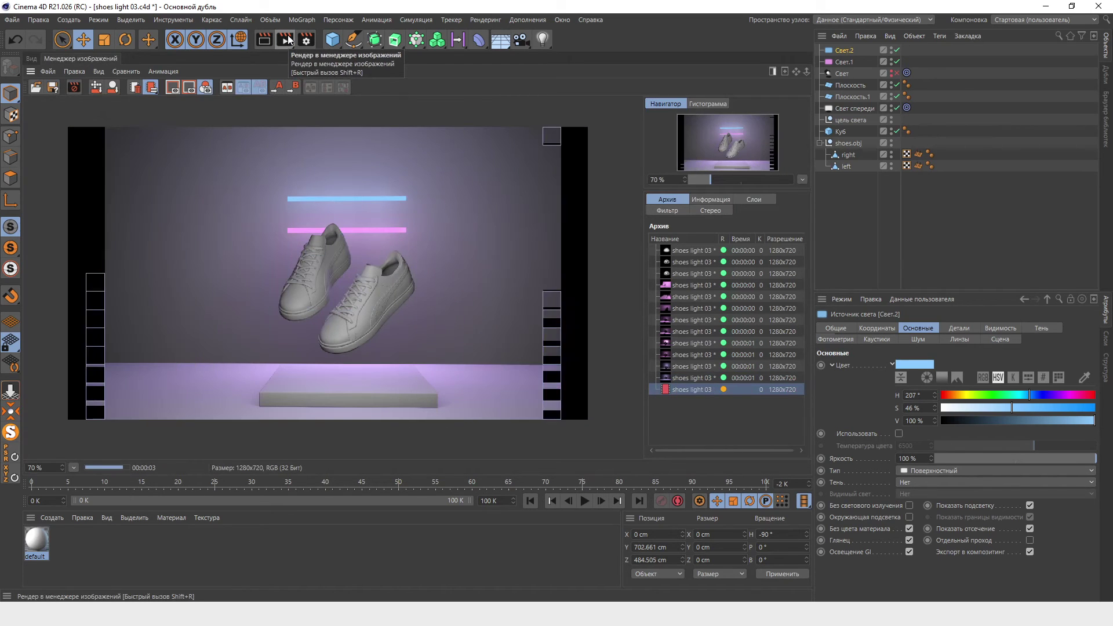
left_click(32, 58)
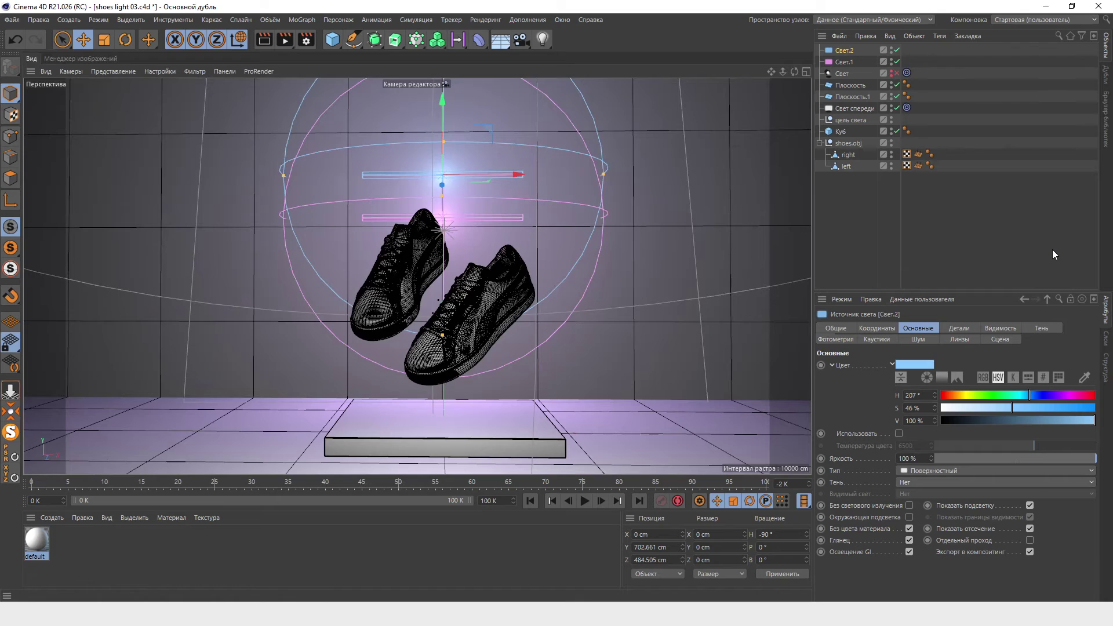
Exclude Плоскость.1, Плоскость and the podium cube Куб from the Свет спереди front light.
left_click(854, 108)
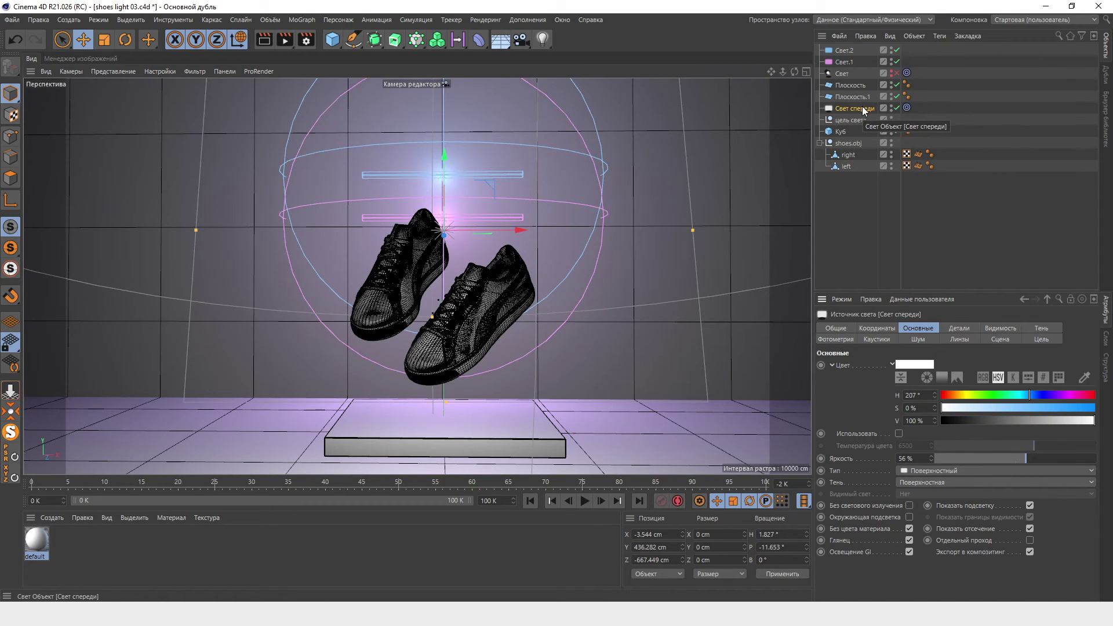
left_click(1010, 338)
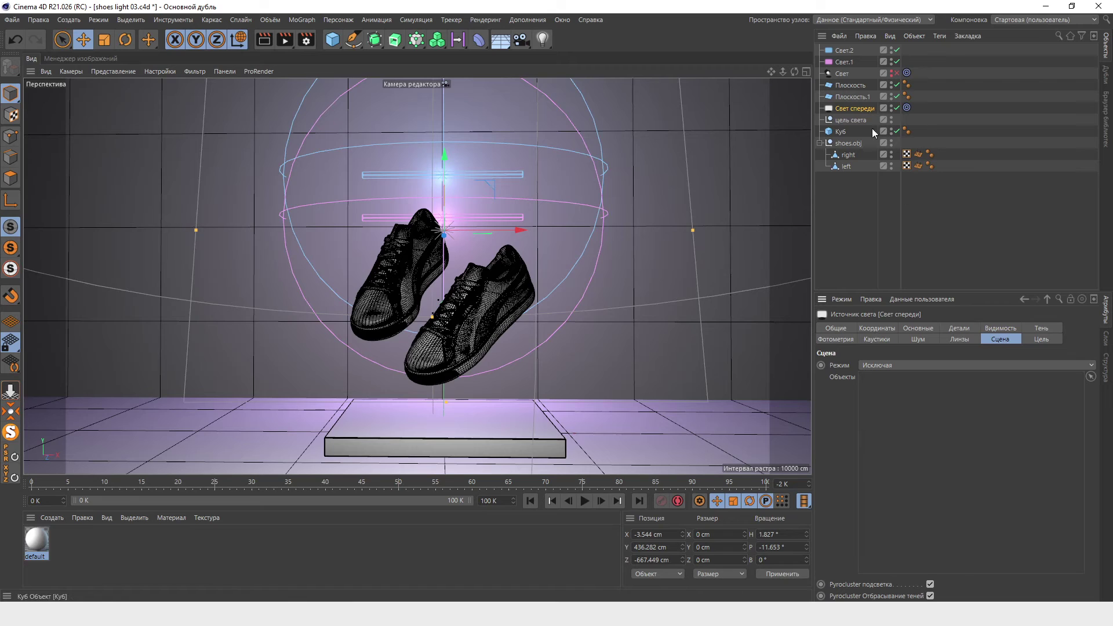
mouse_move(852, 96)
left_mouse_down()
mouse_move(952, 402)
mouse_move(948, 443)
left_mouse_up()
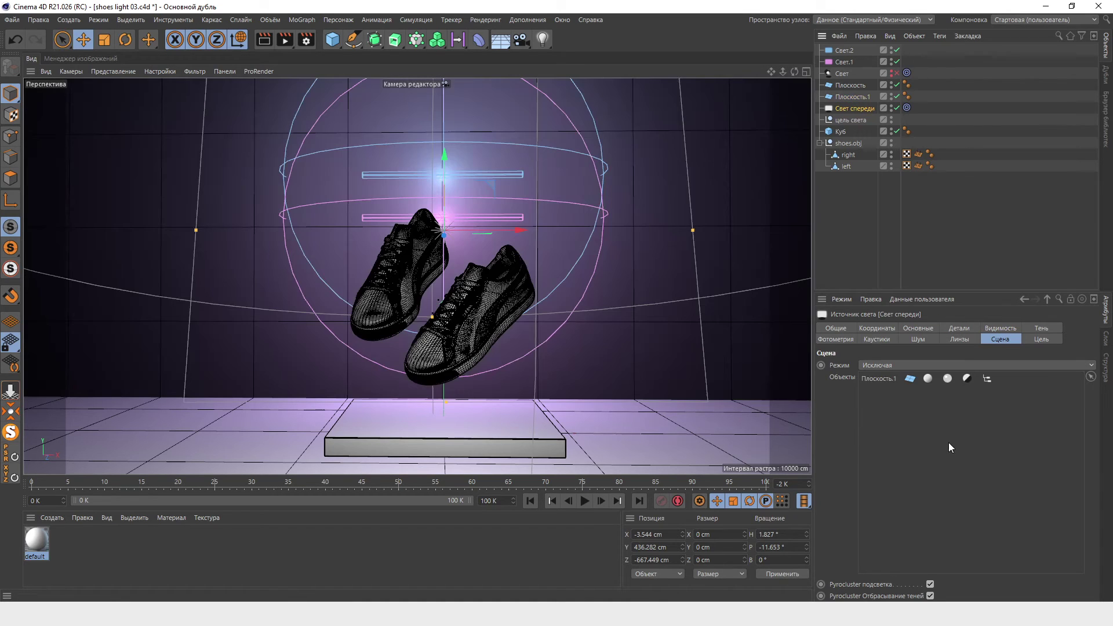
left_click_drag(854, 88, 864, 201)
left_click_drag(883, 413, 885, 413)
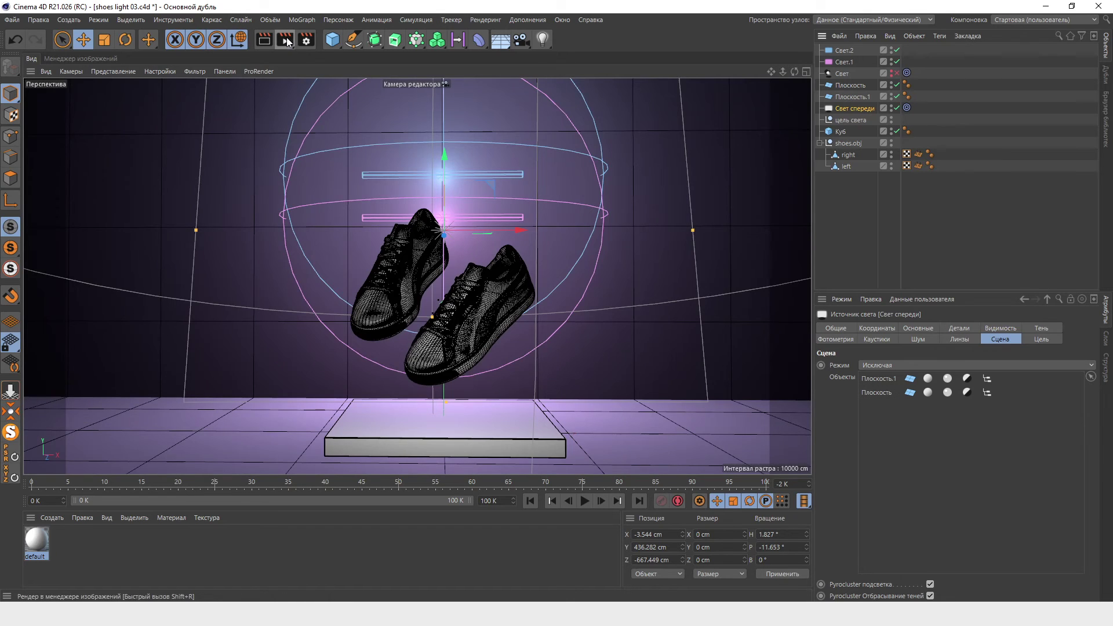
left_click(286, 40)
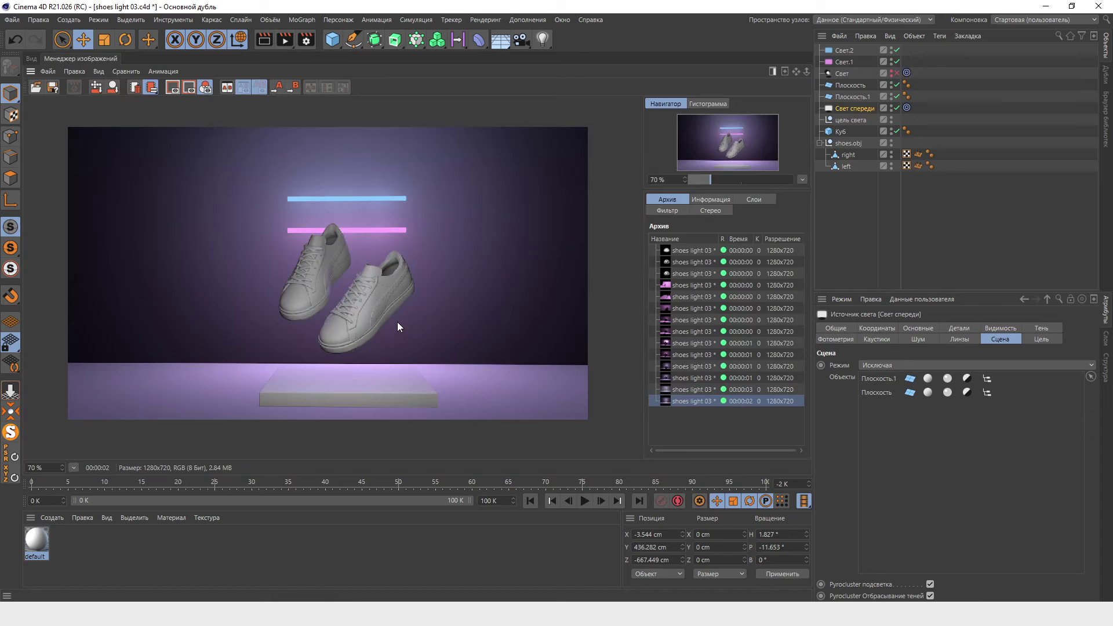
left_click(32, 59)
left_click_drag(841, 135, 948, 460)
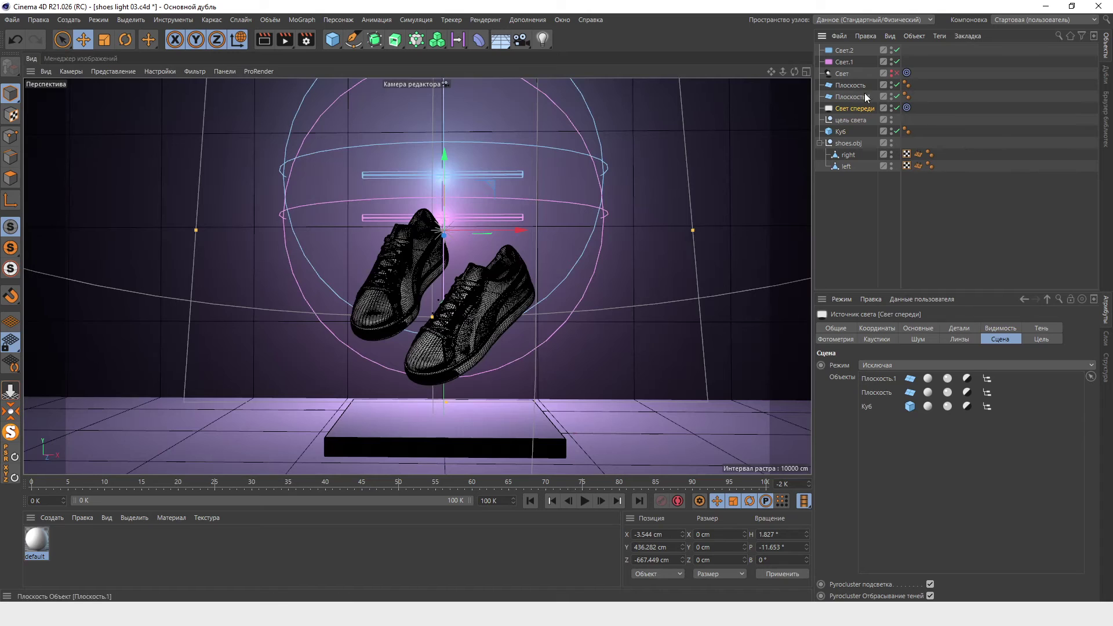
Dim the front light to 33% with a pale blue tint (H 211°, S 31%) and compare renders.
left_click(930, 330)
left_click_drag(1026, 458, 989, 459)
left_click(989, 408)
left_click(1032, 394)
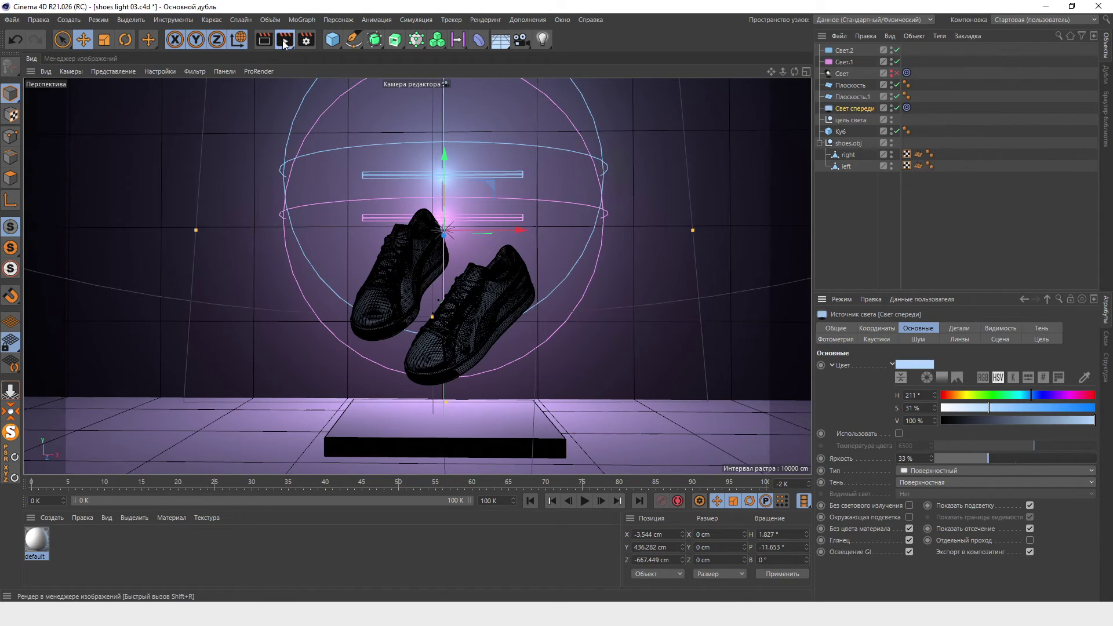
left_click(284, 40)
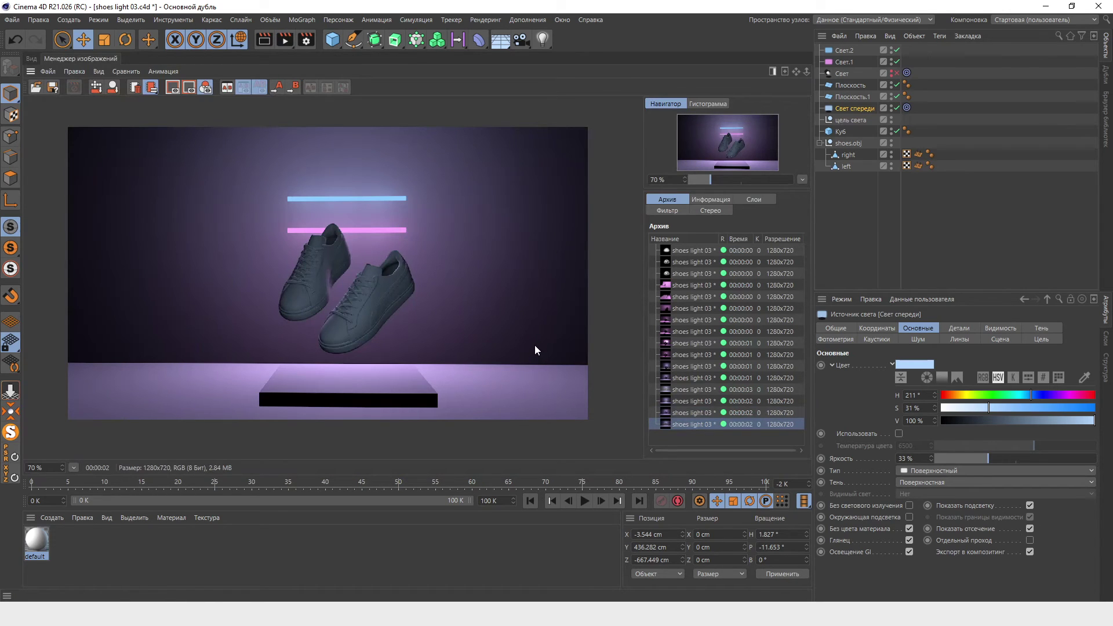
left_click(694, 378)
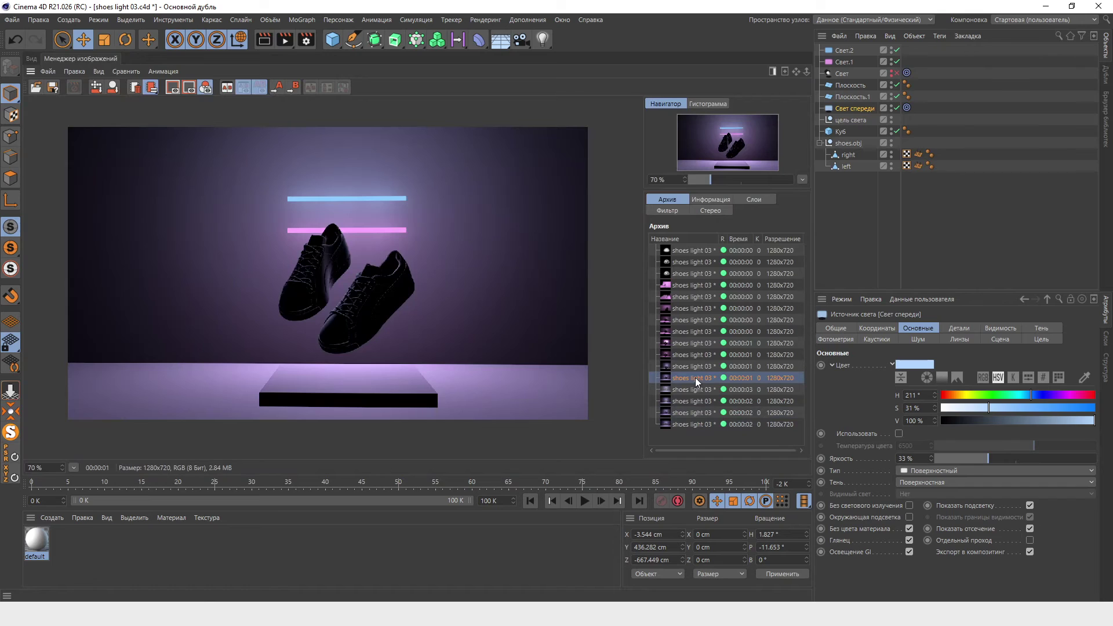
left_click(691, 424)
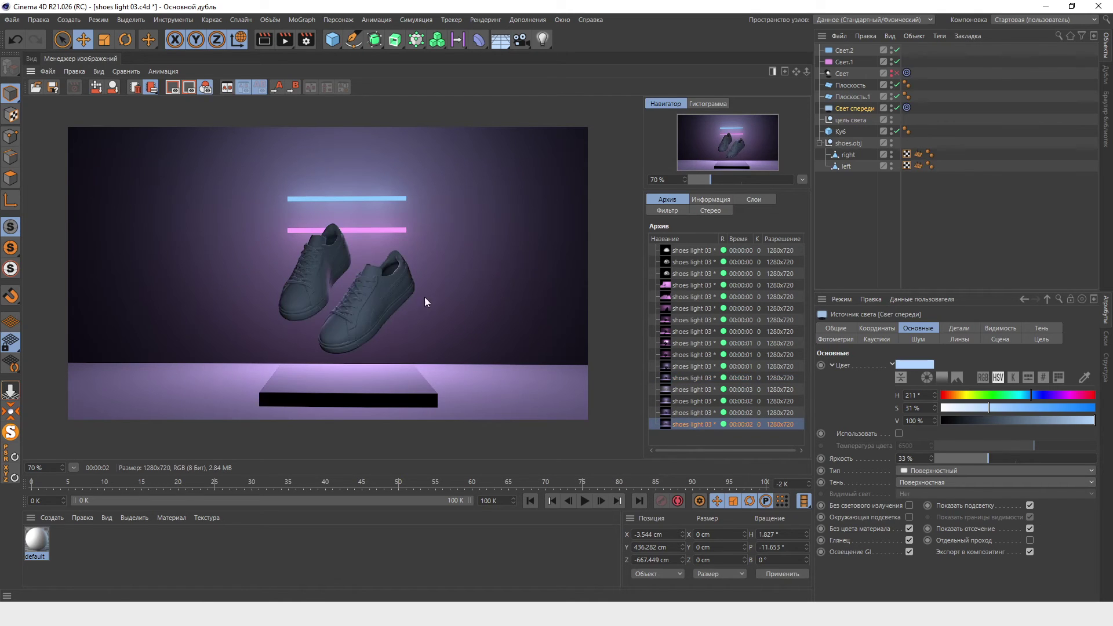
Dim the pink strip light Свет.1 to 91% brightness.
left_click(37, 58)
left_click(848, 62)
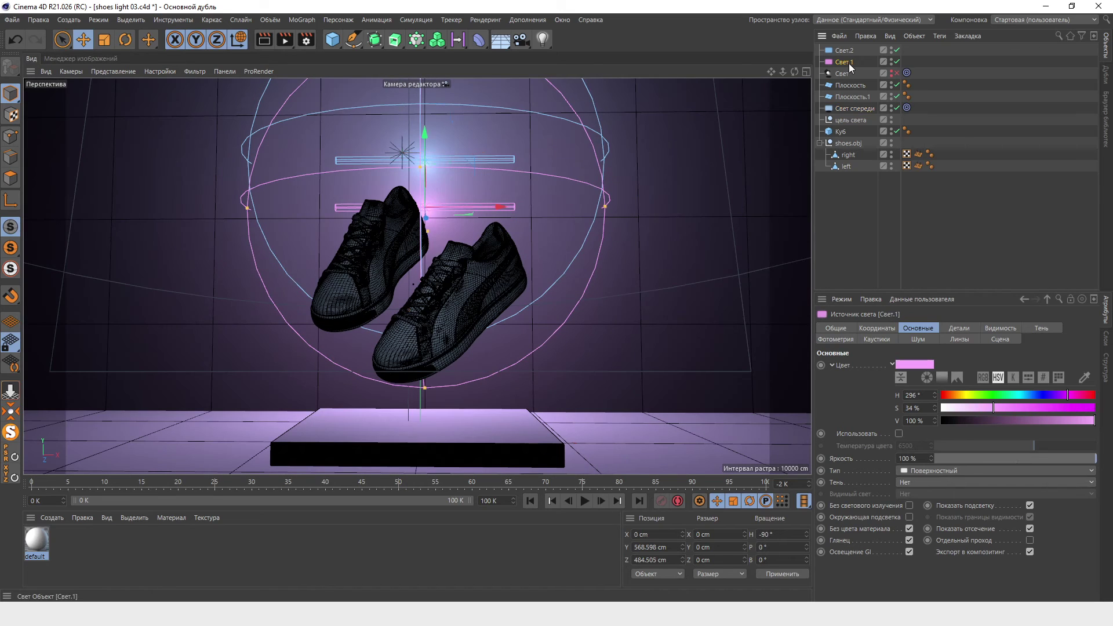
left_click_drag(1092, 463, 1085, 462)
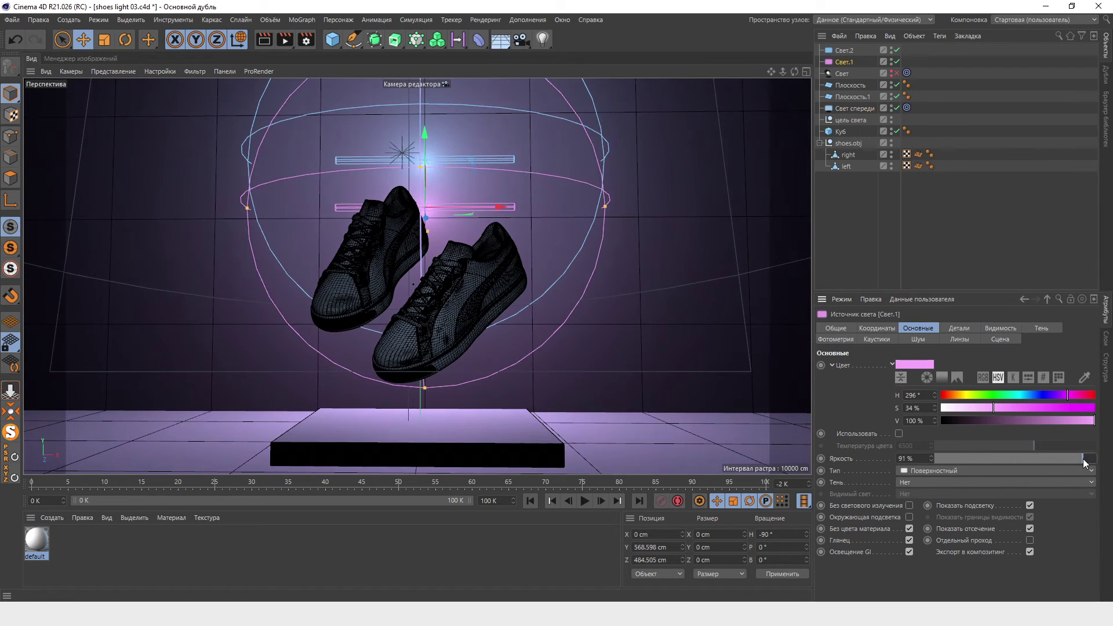
Group Свет.1 and Свет.2 as свет киберпанк and copy the group right of the shoes.
left_click(844, 50)
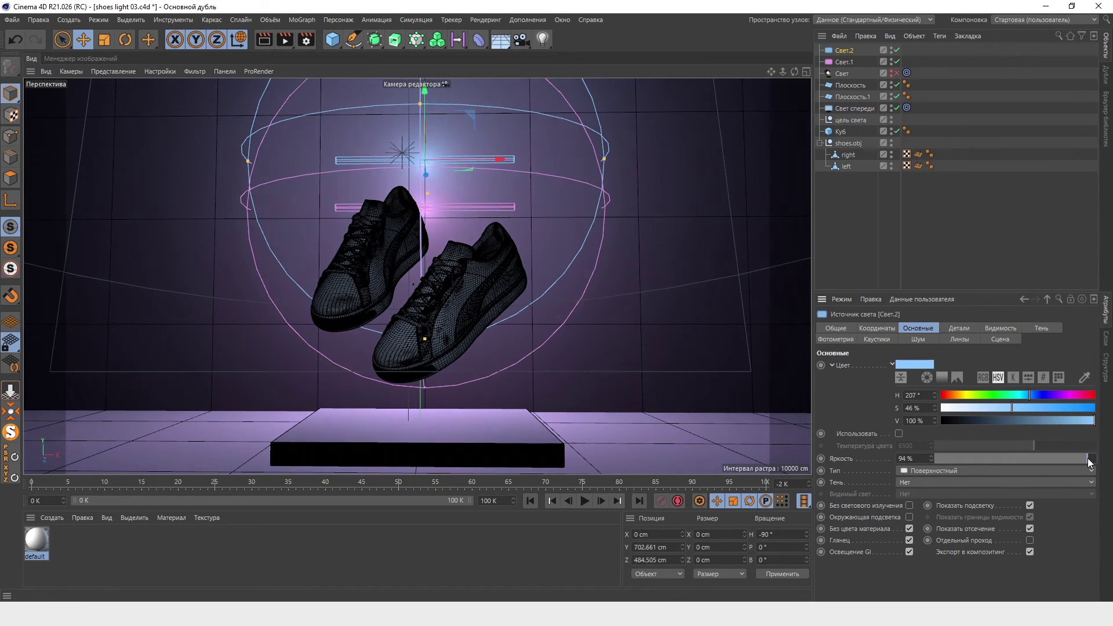
left_click(845, 63, "ctrl")
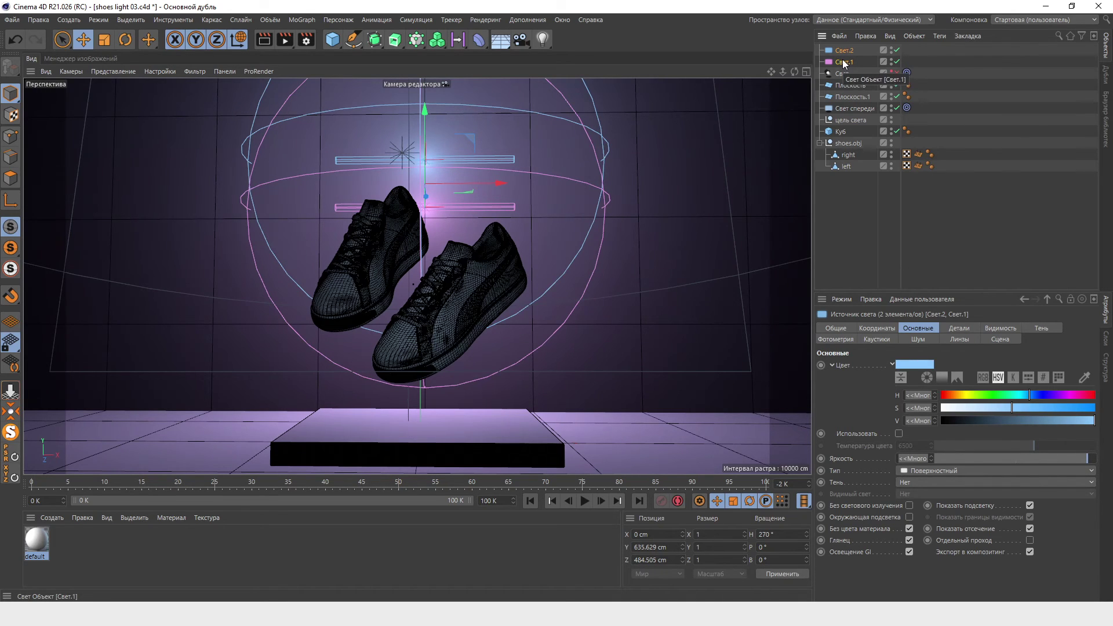
right_click(845, 64)
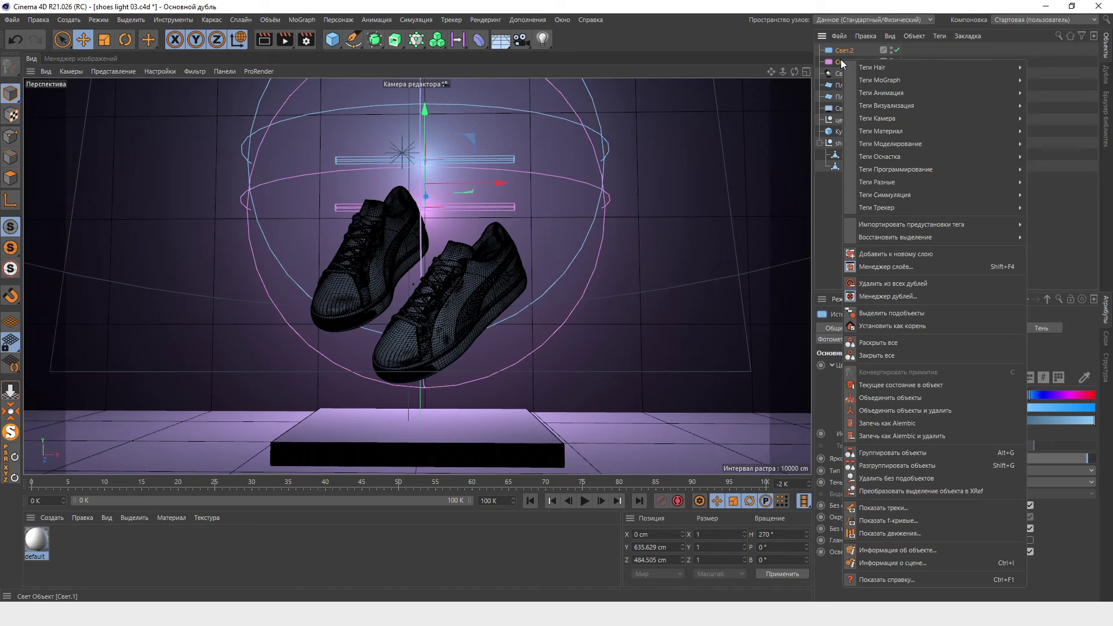
key("alt+g")
type("се")
type("панк")
key("Return")
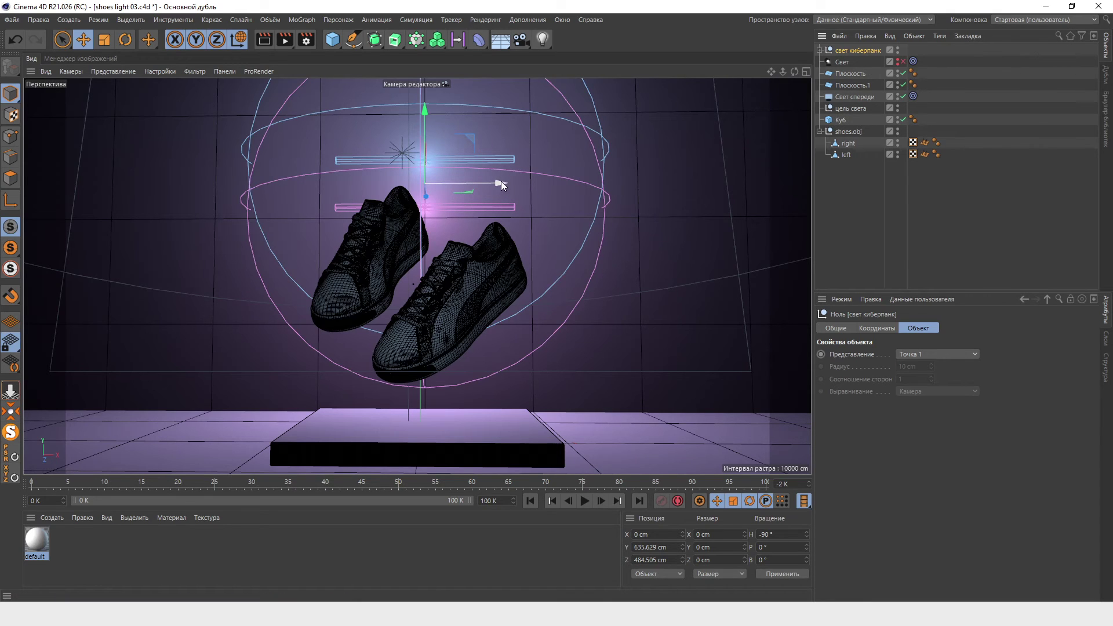
left_click_drag(499, 184, 743, 201, "ctrl")
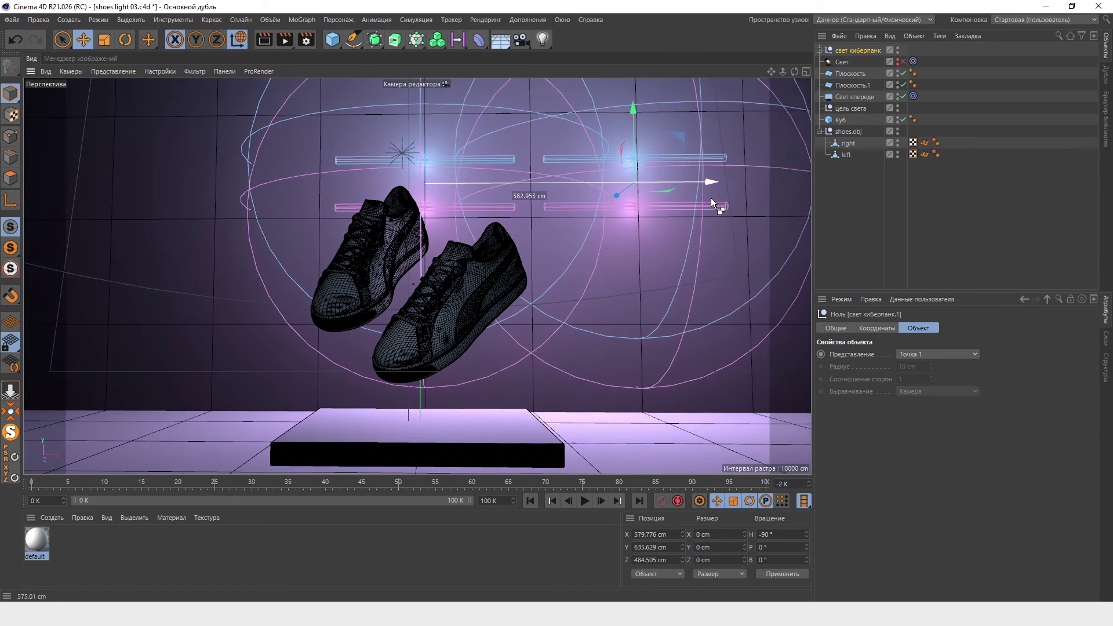
Place a second свет киберпанк copy on the left side and render a preview.
left_click_drag(743, 201, 753, 201, "ctrl")
left_click_drag(490, 183, 247, 176, "ctrl")
left_click(285, 42)
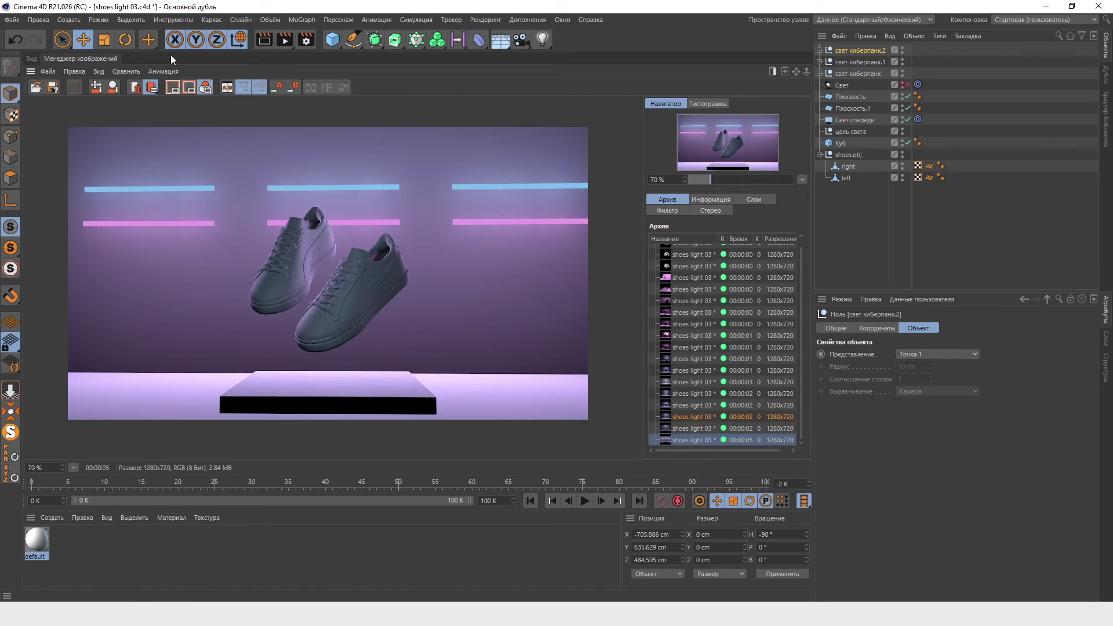
left_click(31, 58)
Dim the left copy's blue light to 86% and pink light to 73%.
left_click(820, 73)
left_click(820, 50)
left_click(850, 62)
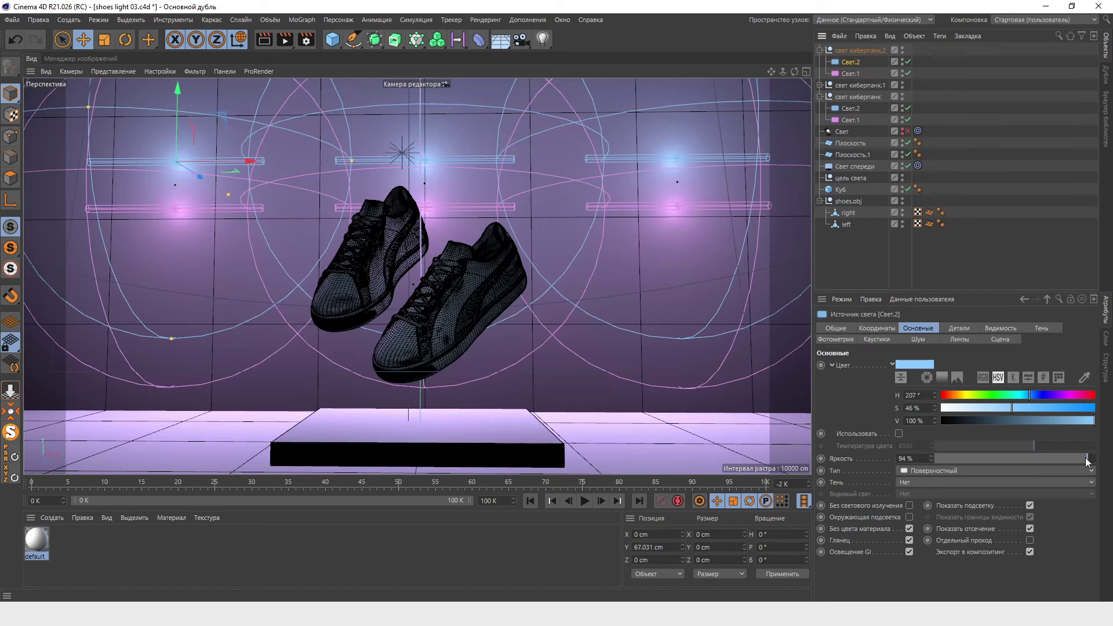
left_click_drag(1087, 460, 1074, 459)
left_click(858, 72)
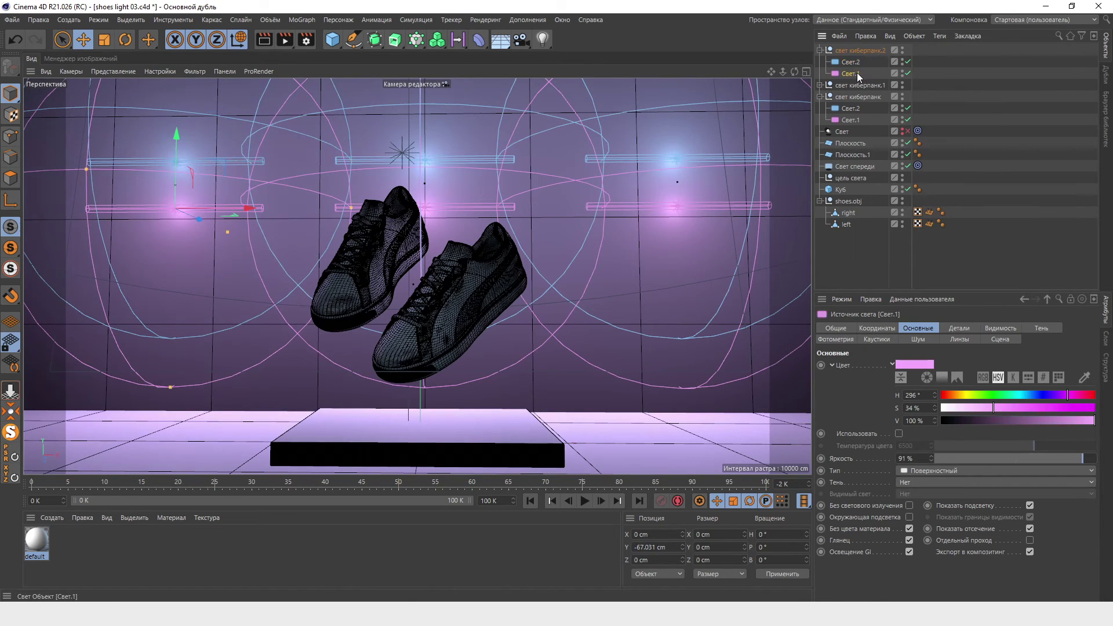
left_click_drag(1074, 462, 1053, 461)
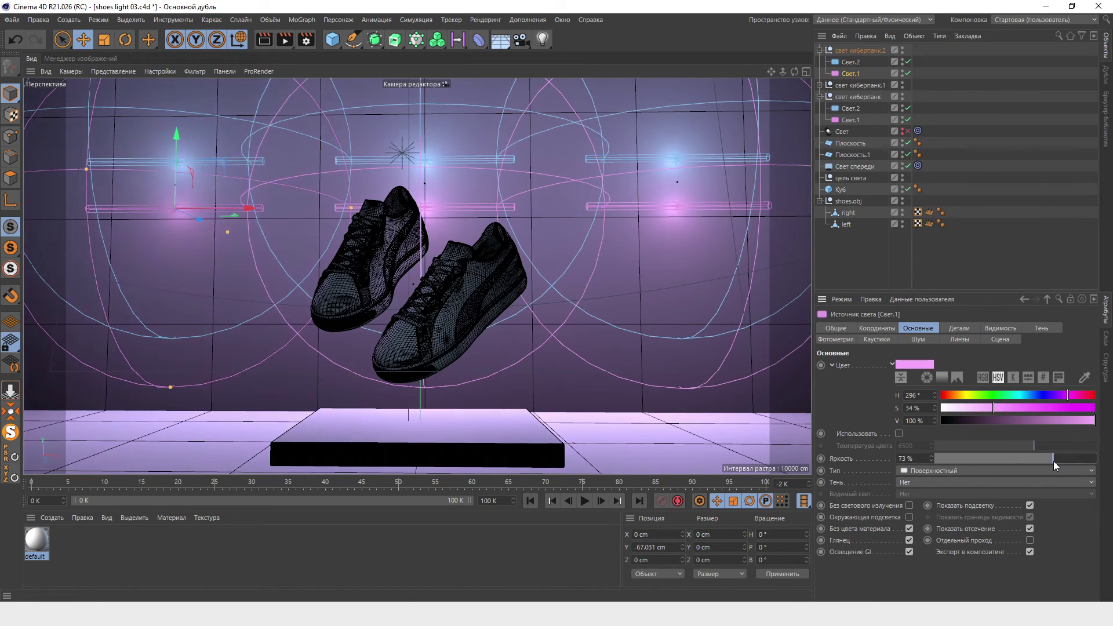
left_click(849, 62)
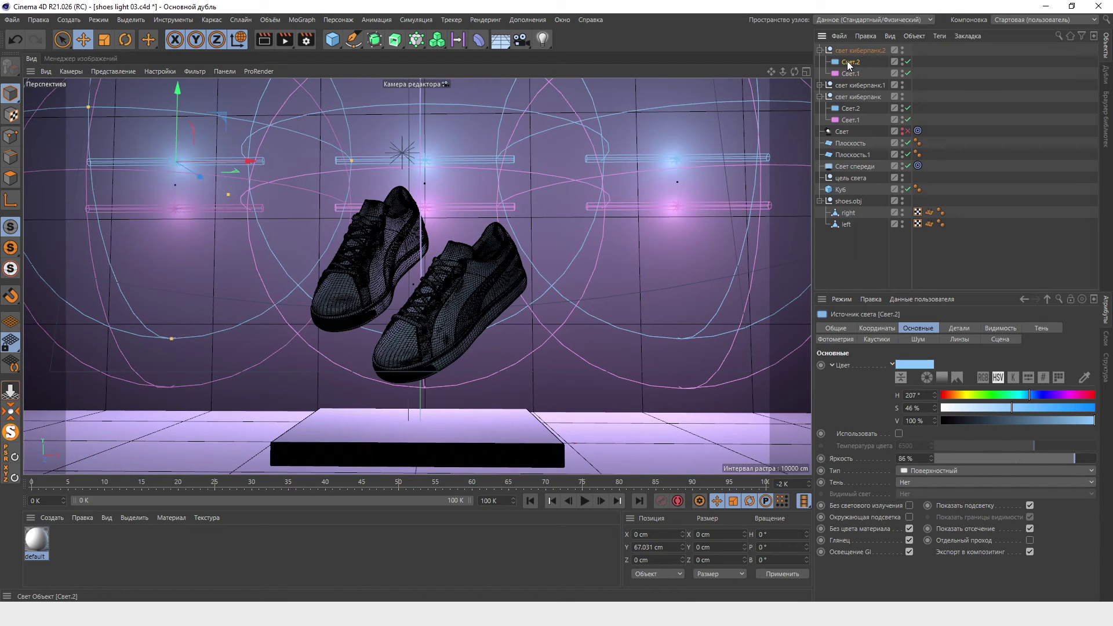
Dim the right copy's pink light to 81% and render to compare.
left_click(820, 85)
left_click(850, 108)
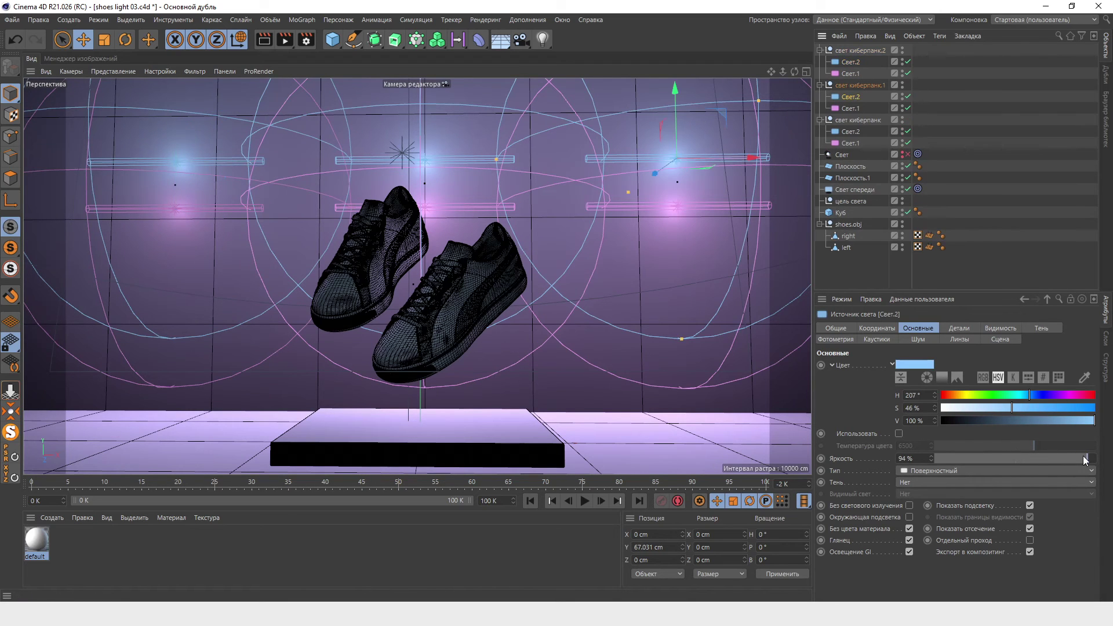
left_click(1066, 458)
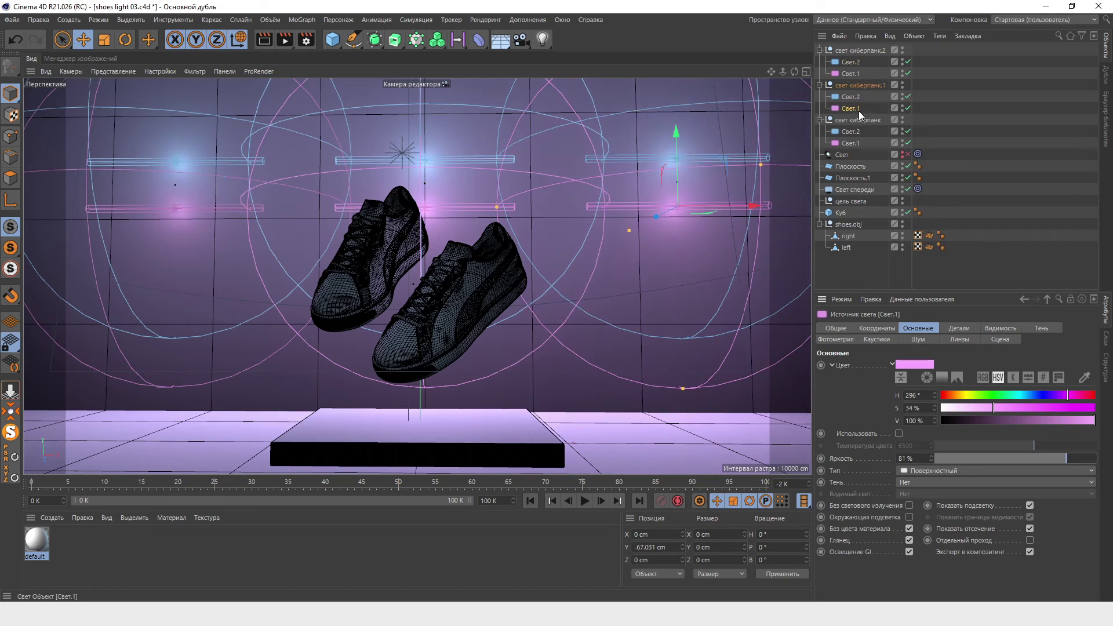
left_click(283, 39)
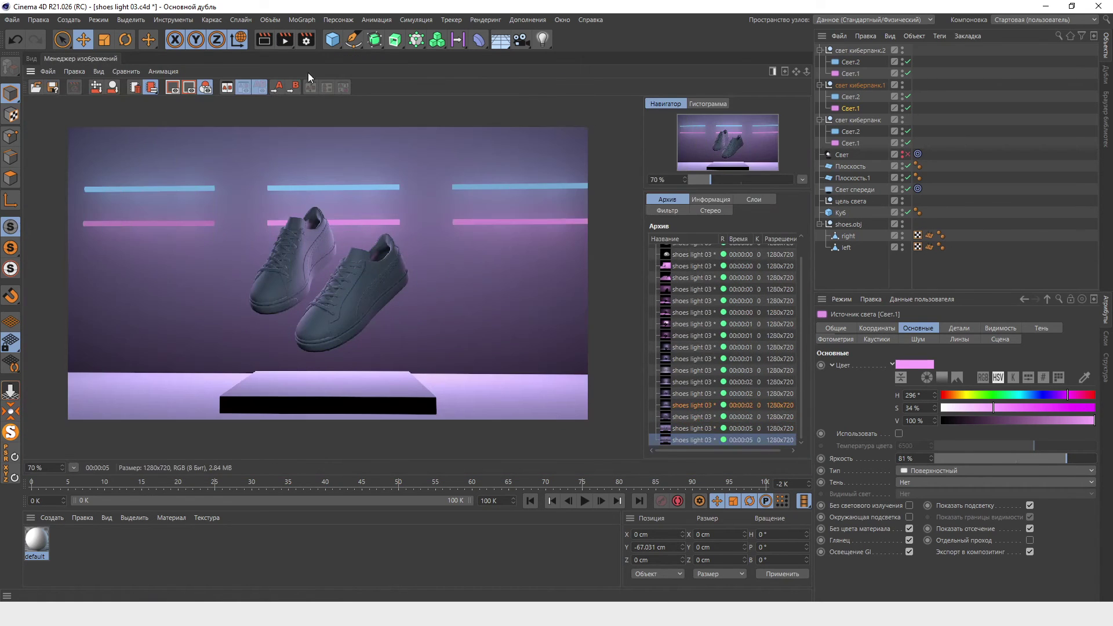
left_click(35, 58)
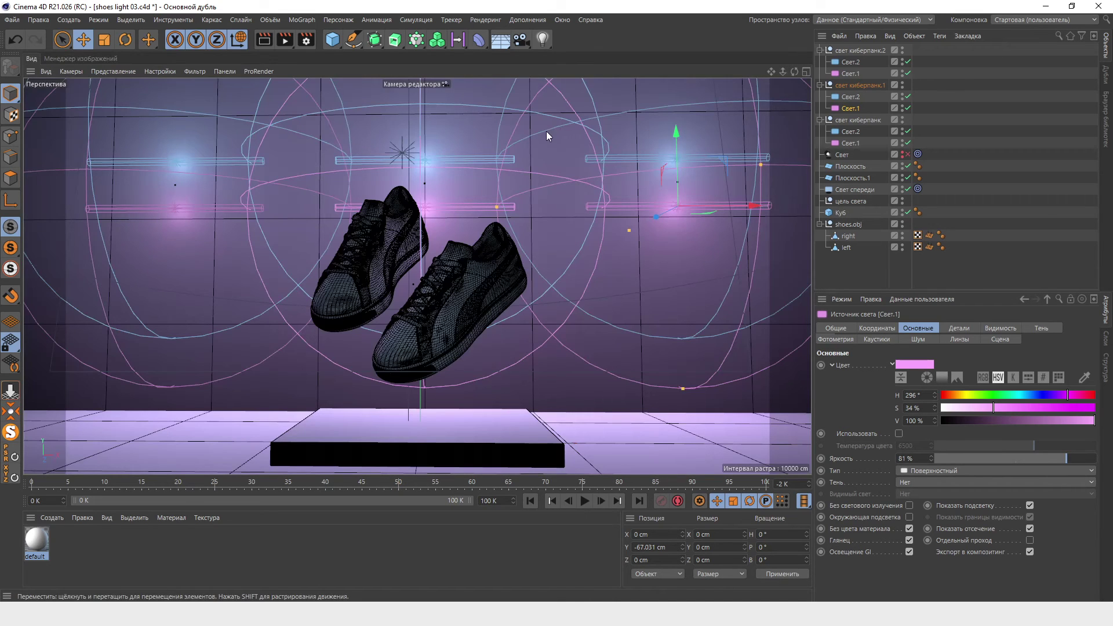
left_click(949, 166)
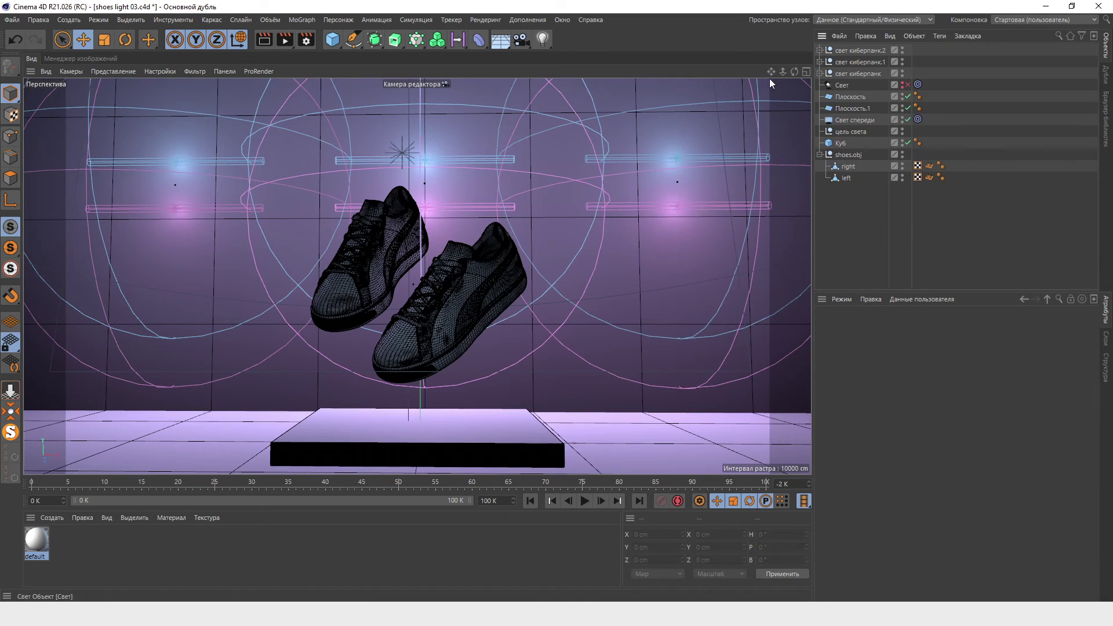
Add an area light at Y 394 cm, keeping its 200 × 200 cm rectangle shape.
left_click(544, 40)
left_click(698, 75)
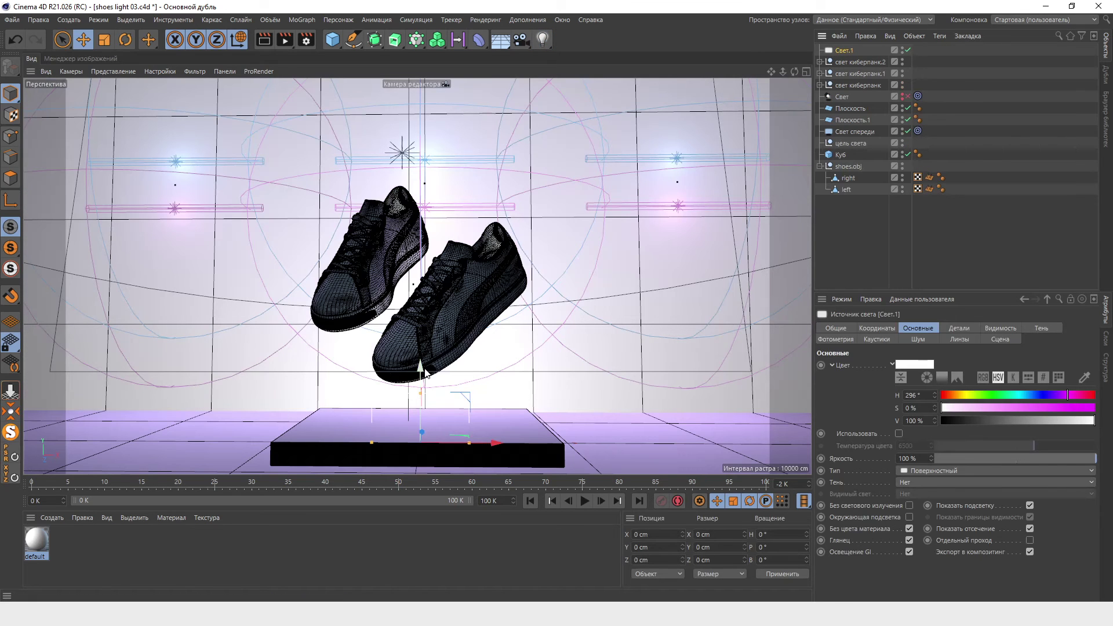
left_click_drag(421, 363, 450, 180)
left_click(969, 328)
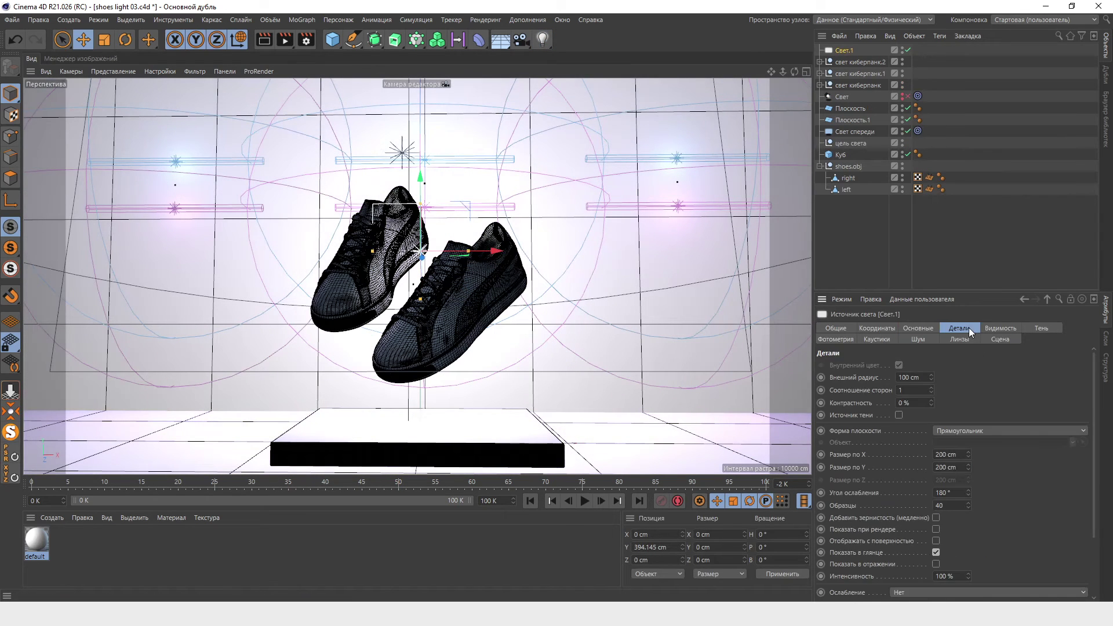
left_click(996, 428)
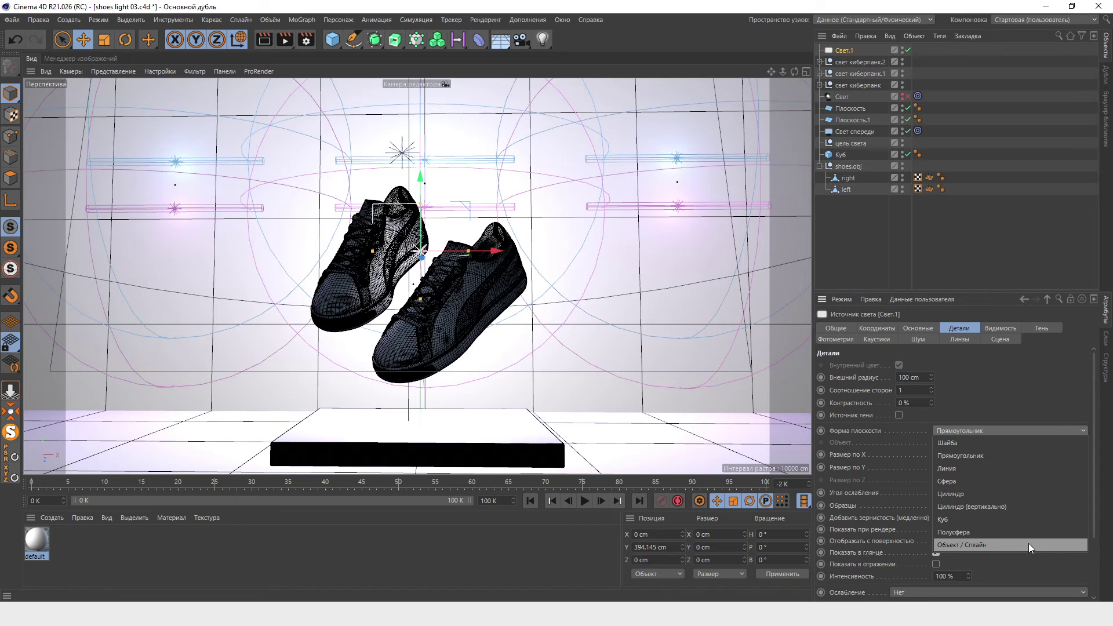
key("Escape")
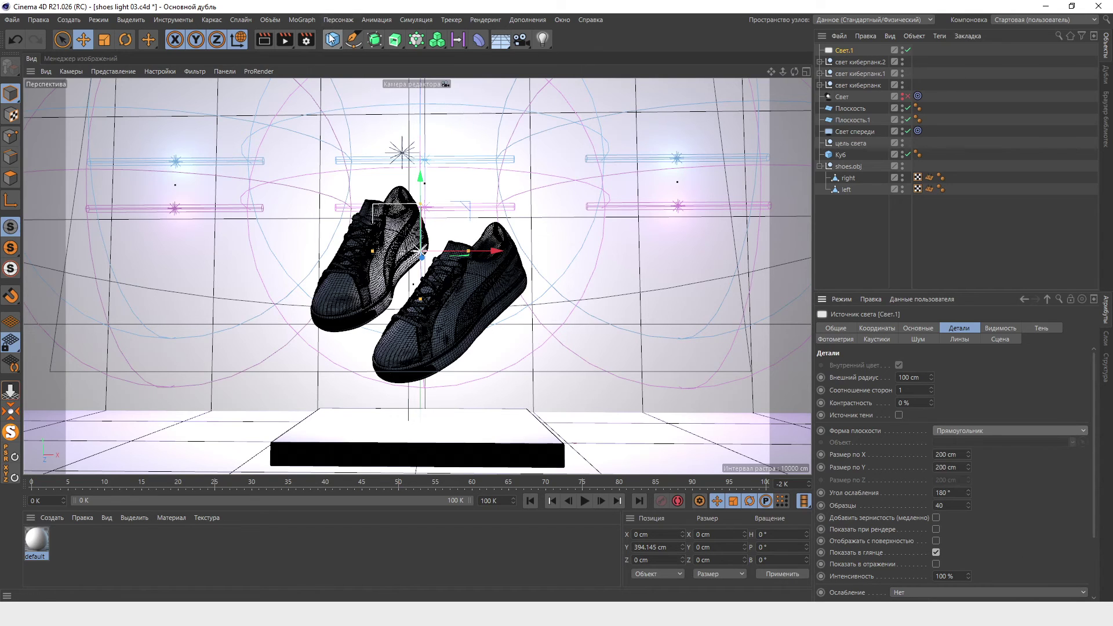
Add a Тор torus primitive and widen it around the shoes.
left_click(333, 41)
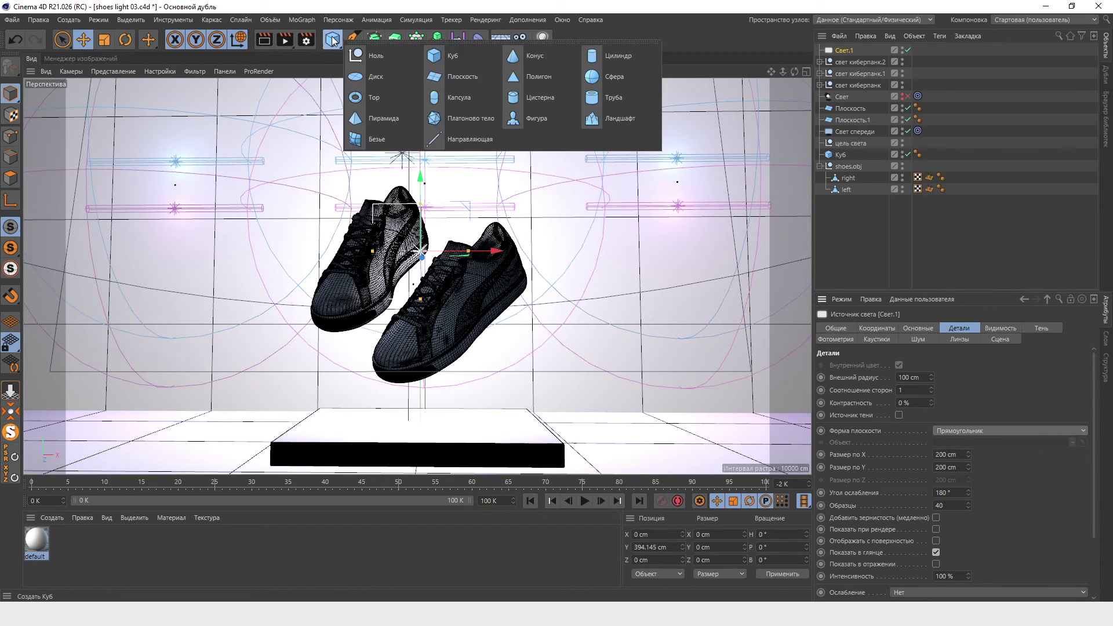
left_click(393, 102)
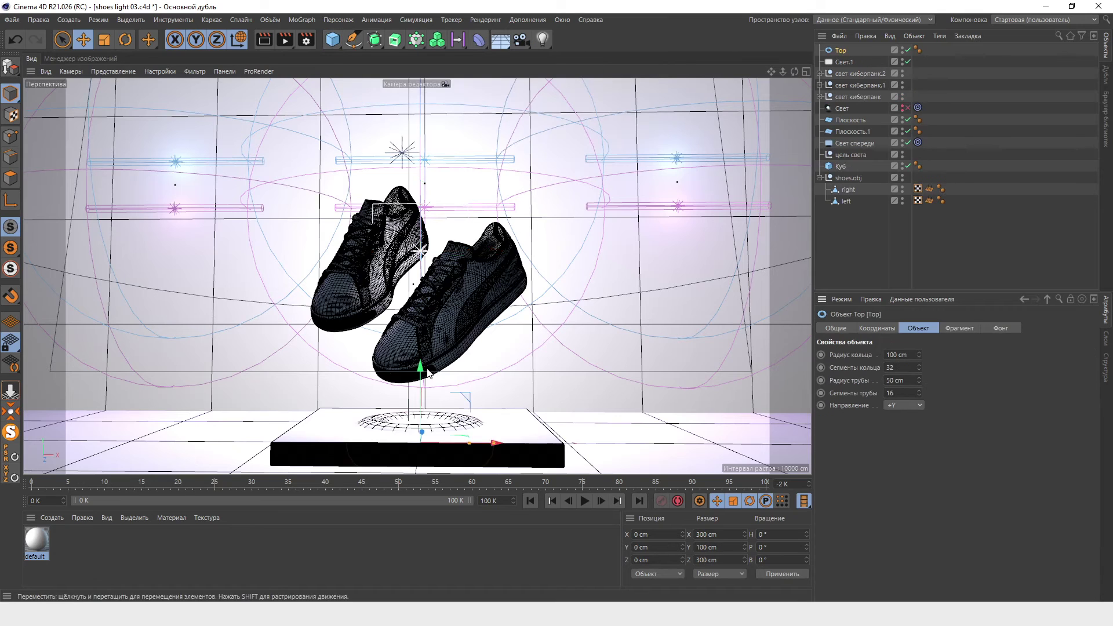
mouse_move(494, 306)
left_mouse_down()
mouse_move(519, 302)
mouse_move(476, 302)
mouse_move(597, 304)
left_mouse_up()
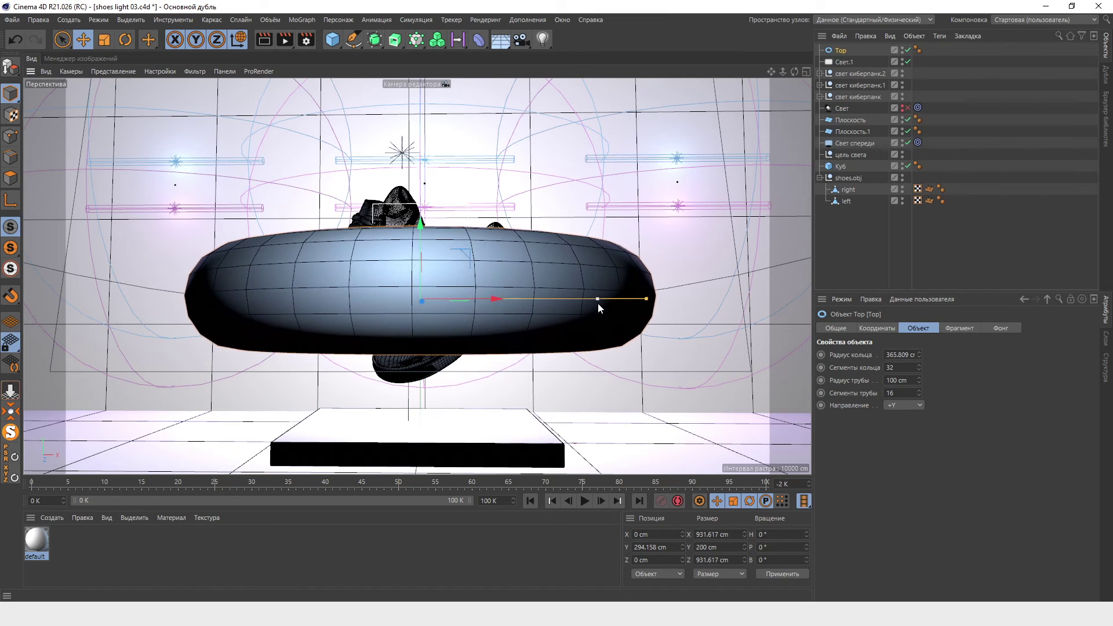
key("r")
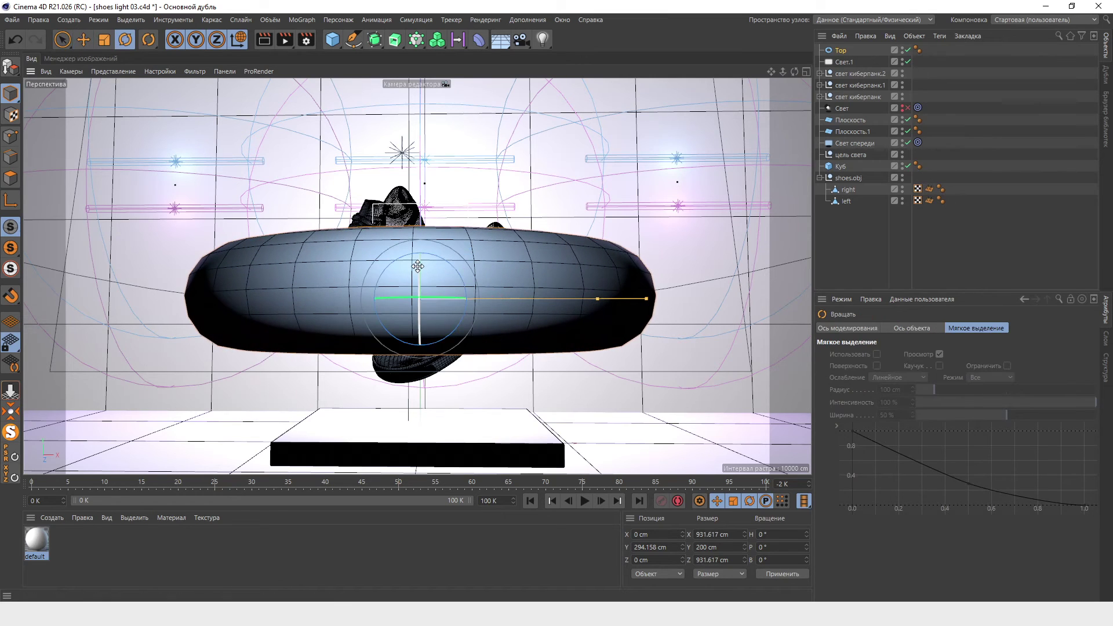
left_click(416, 179)
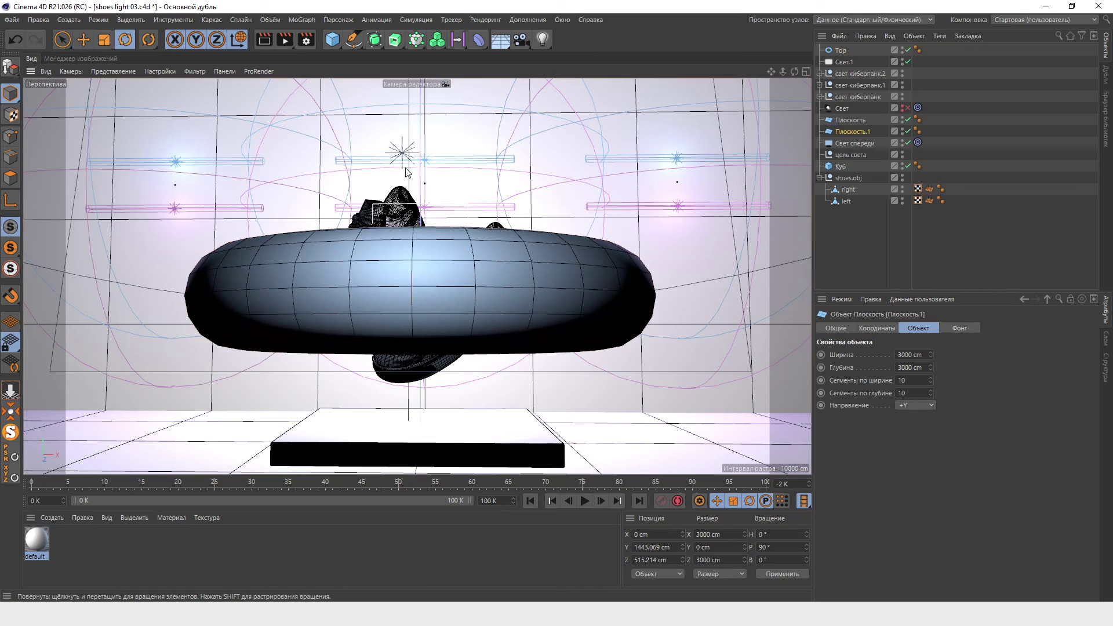
left_click_drag(420, 192, 541, 395, "alt")
left_click(540, 394)
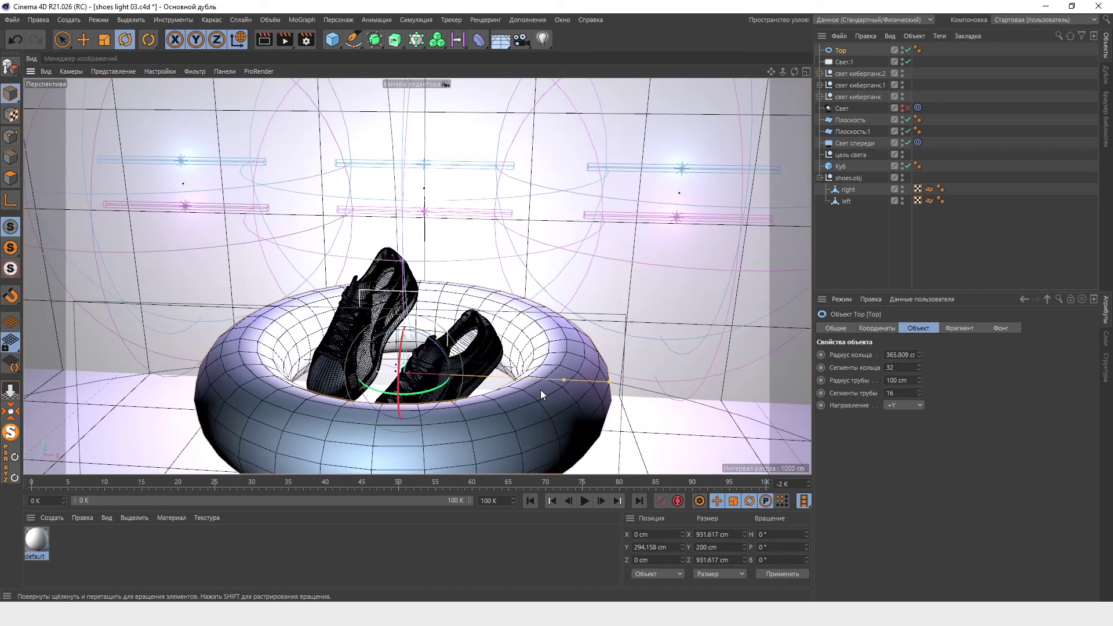
left_click_drag(569, 378, 881, 384)
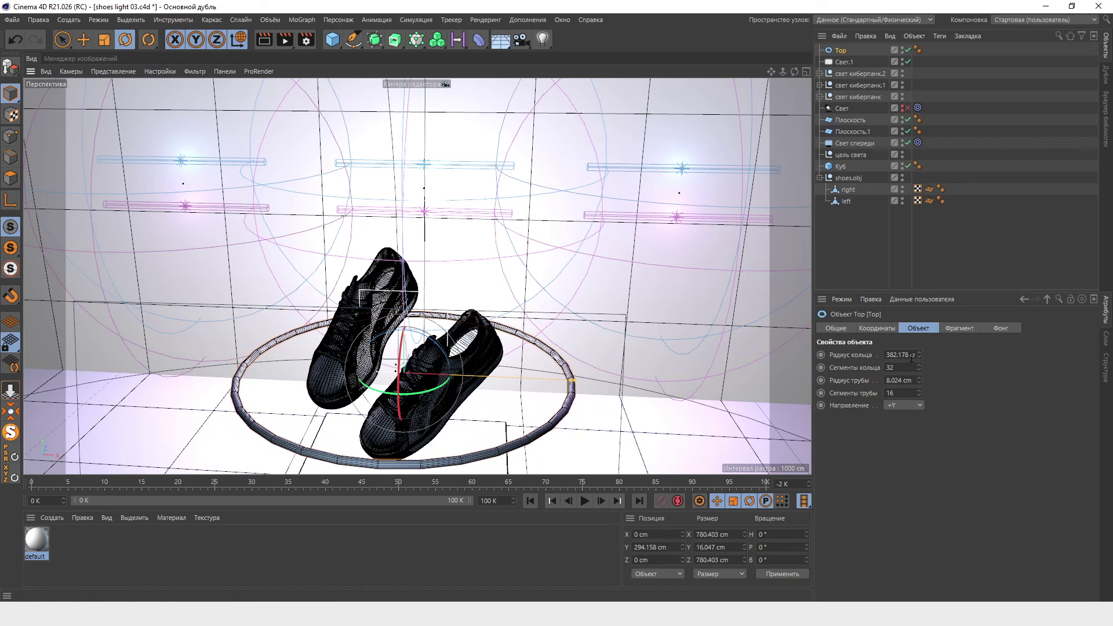
Set the torus ring radius to 380 cm, 64 ring segments and 8 cm tube radius.
left_click_drag(912, 358, 882, 354)
type("3")
key("Return")
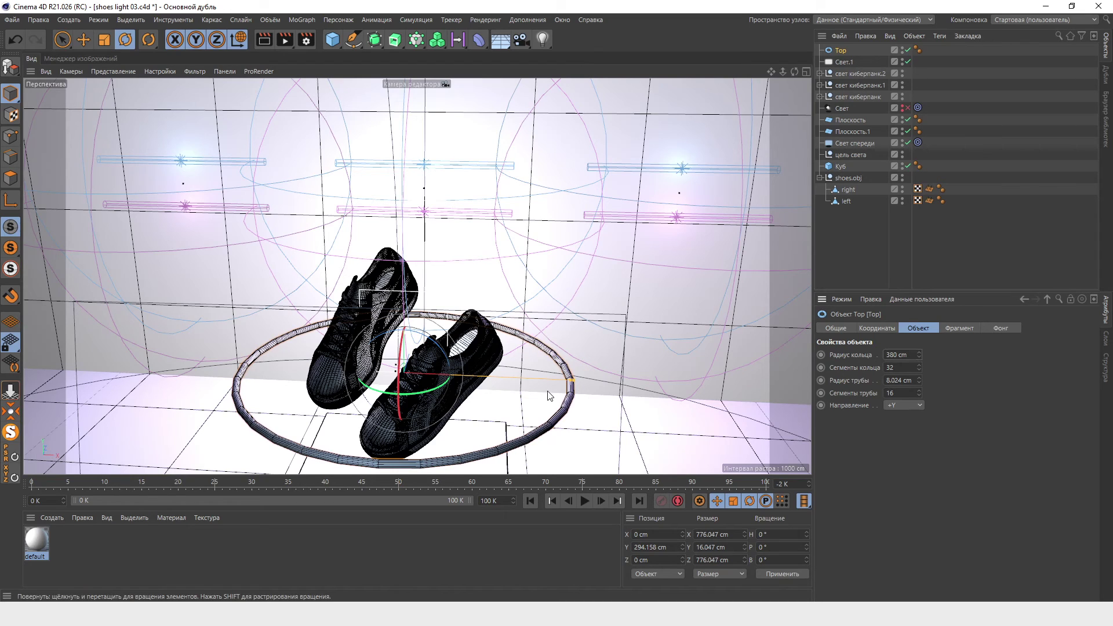
left_click_drag(901, 368, 878, 367)
type("64")
key("Return")
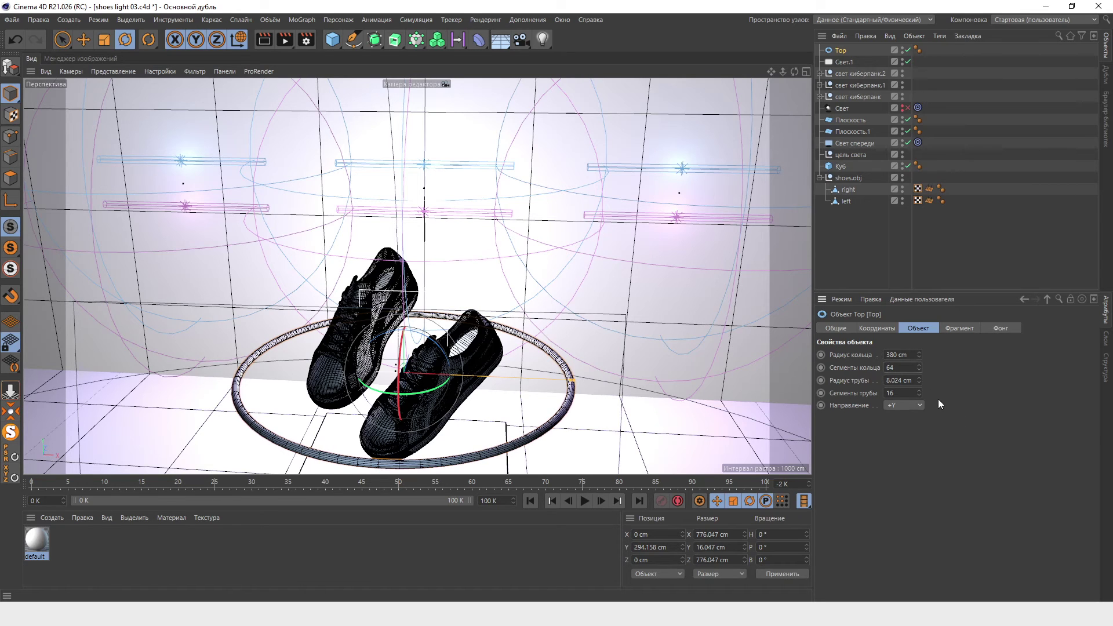
left_click_drag(904, 380, 878, 385)
key("Return")
Tilt the torus ring at an angle and recentre the view.
left_click(885, 393)
scroll(527, 455, "up", 2)
scroll(528, 455, "up", 4)
scroll(528, 455, "up", 3)
scroll(527, 455, "up", 3)
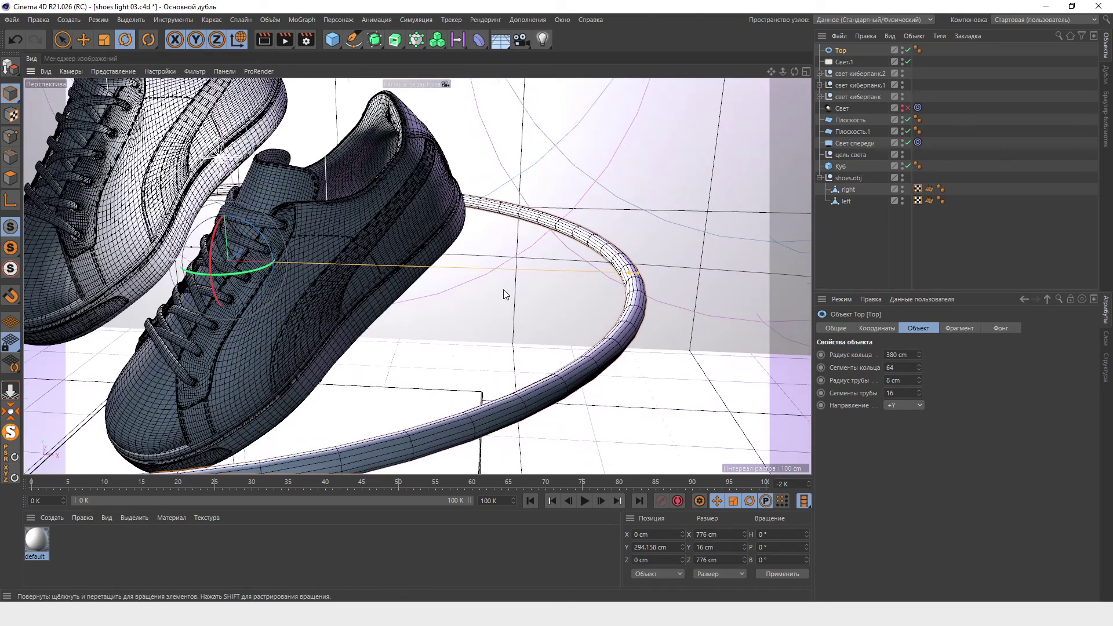
scroll(541, 312, "down", 3)
scroll(530, 305, "down", 3)
scroll(530, 304, "down", 3)
mouse_move(326, 215)
left_mouse_down()
mouse_move(429, 312)
mouse_move(438, 371)
left_mouse_up()
scroll(440, 395, "up", 3)
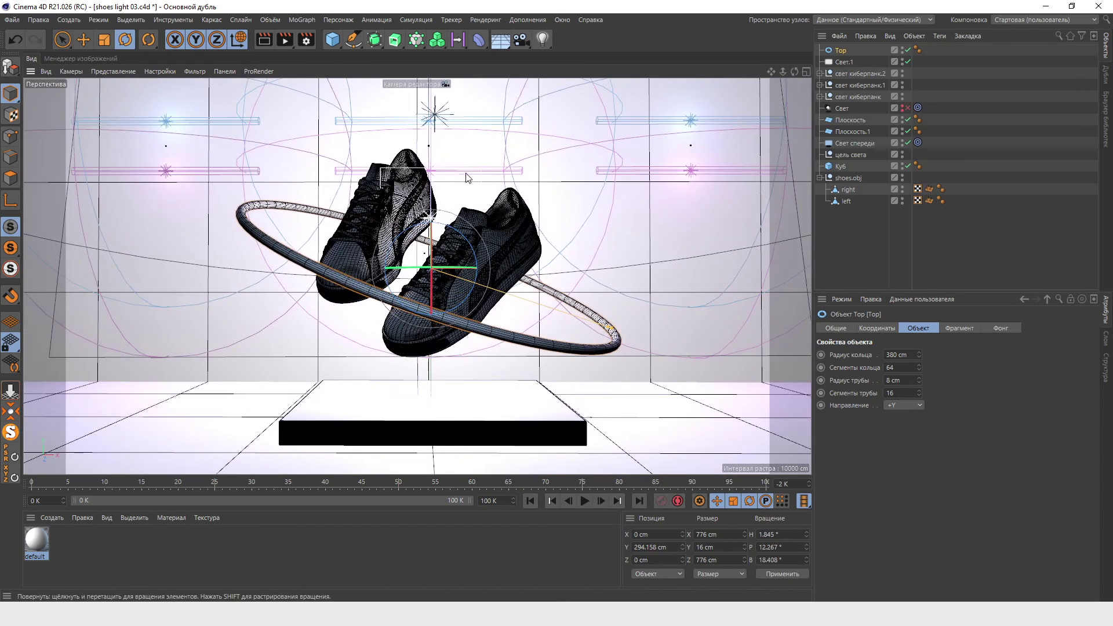
middle_click_drag(468, 189, 468, 204, "alt")
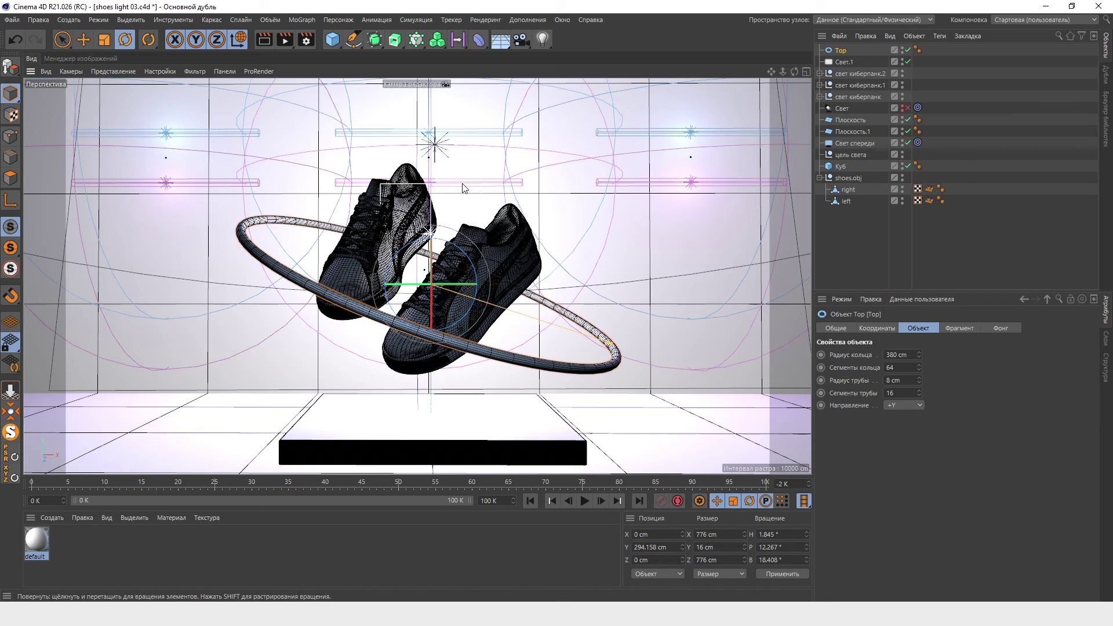
Reduce the torus tube radius from 8 cm to 7 cm.
left_click(887, 380)
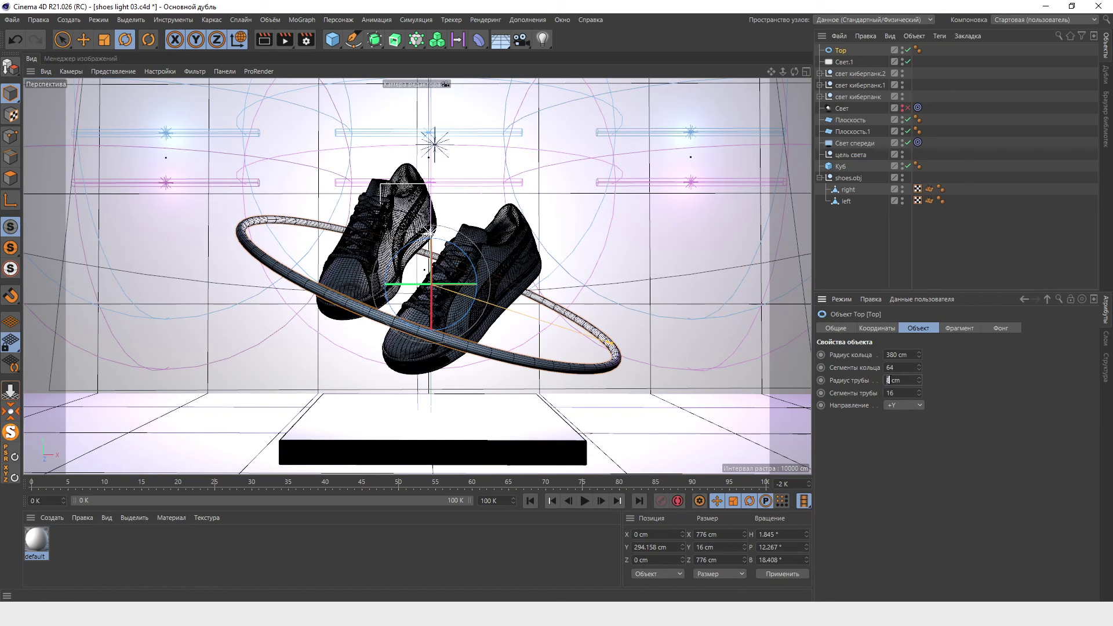
scroll(888, 380, "down", 1)
type("7")
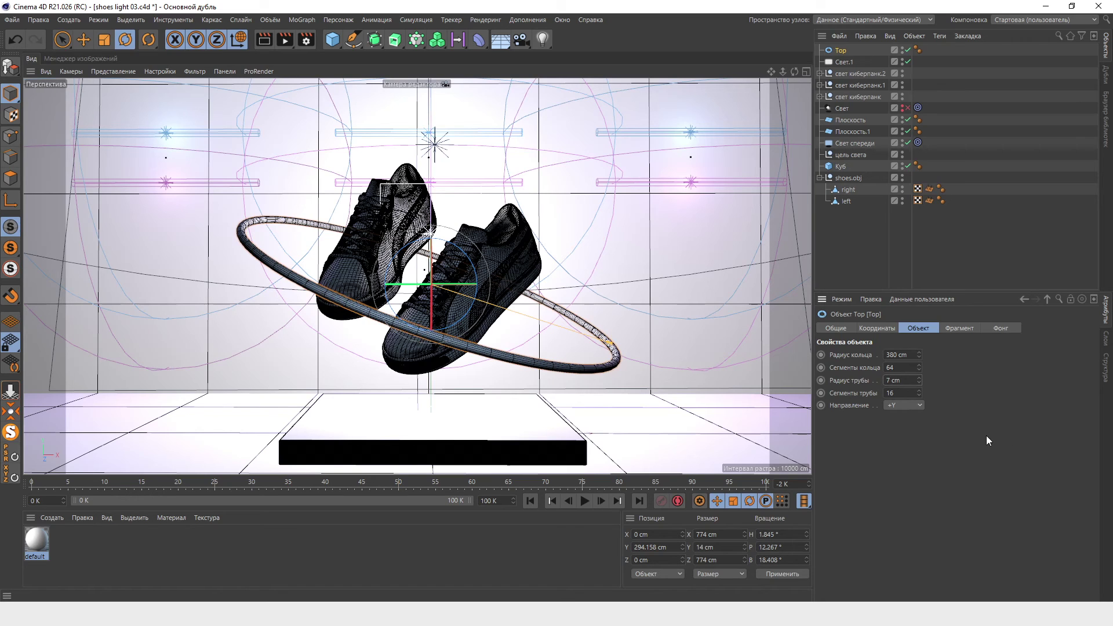
key("e")
left_click(848, 61)
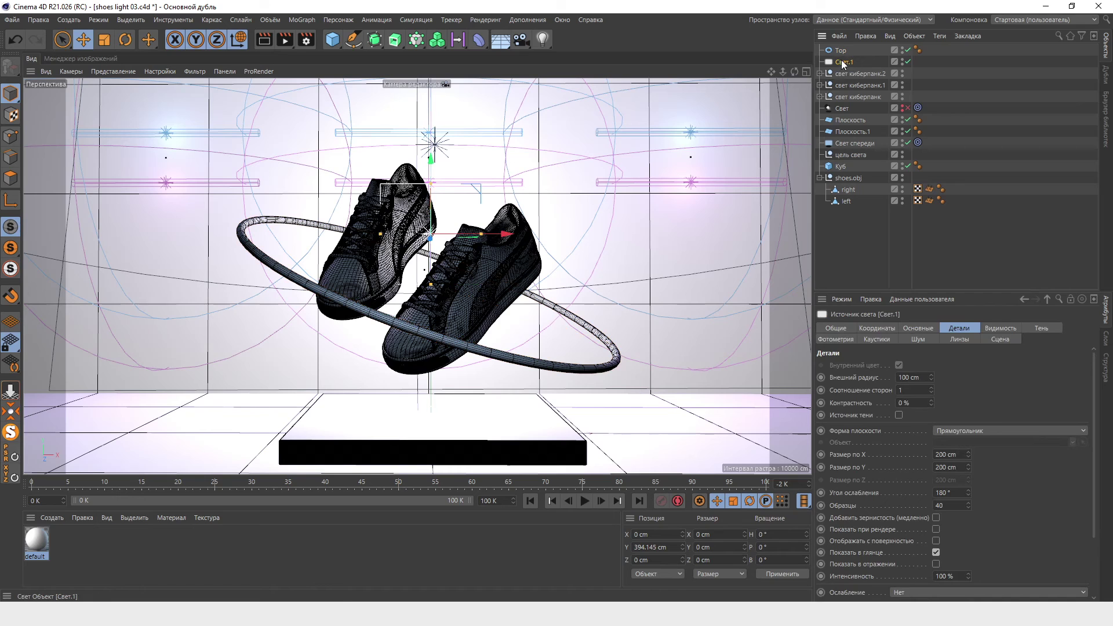
Raise Свет.1 slightly and set its area shape to Object/Spline.
mouse_move(431, 160)
left_mouse_down()
mouse_move(428, 131)
mouse_move(484, 207)
left_mouse_up()
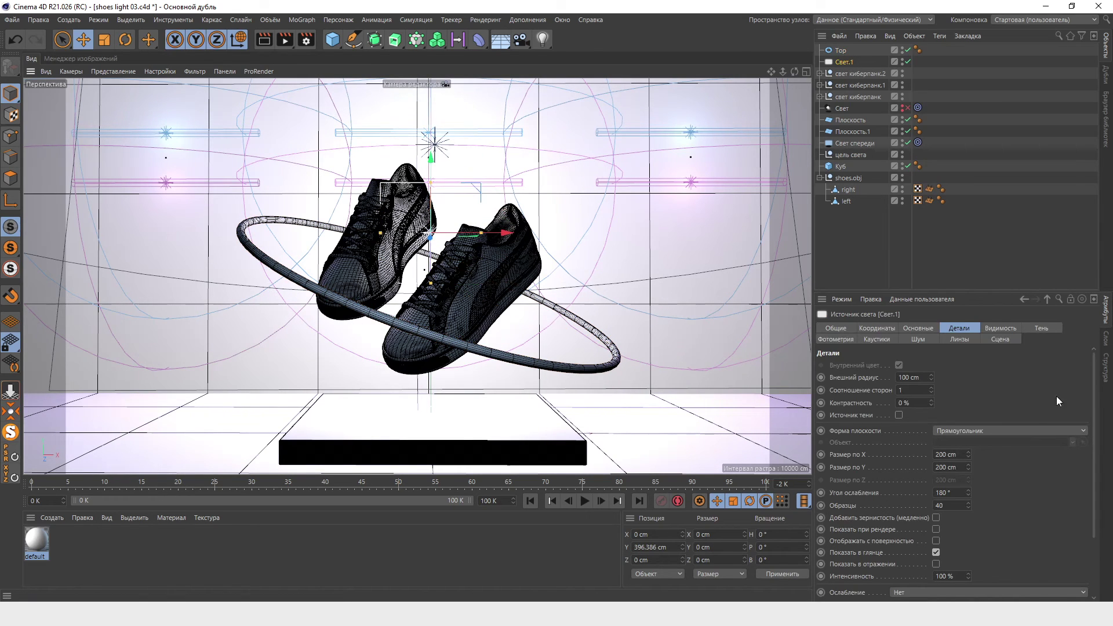
left_click(1031, 429)
left_click(1011, 540)
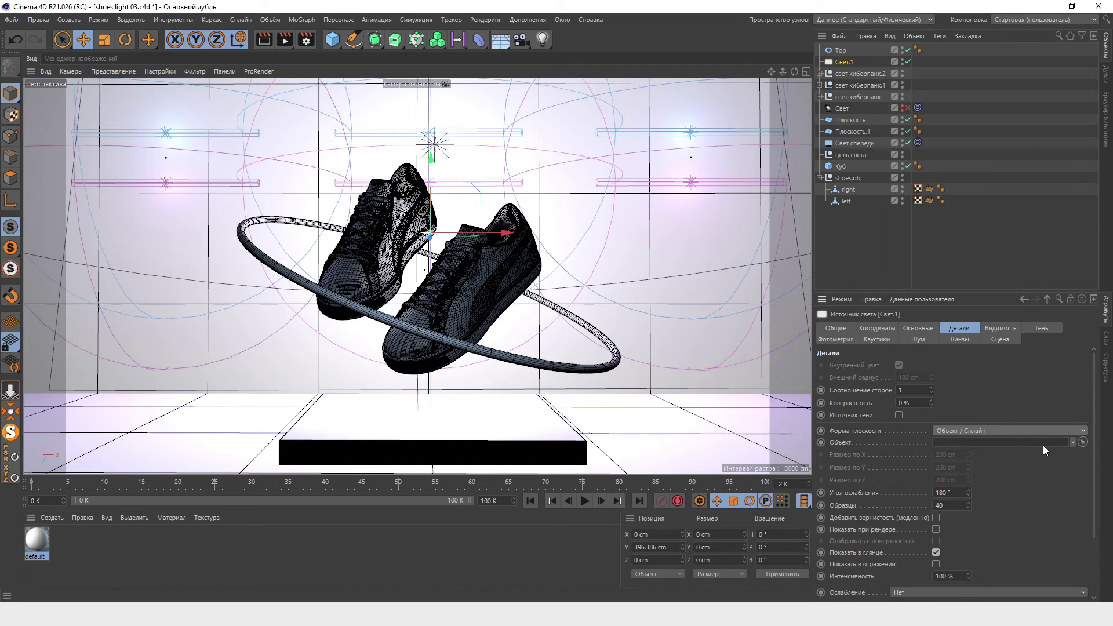
left_click(841, 50)
left_click(875, 61)
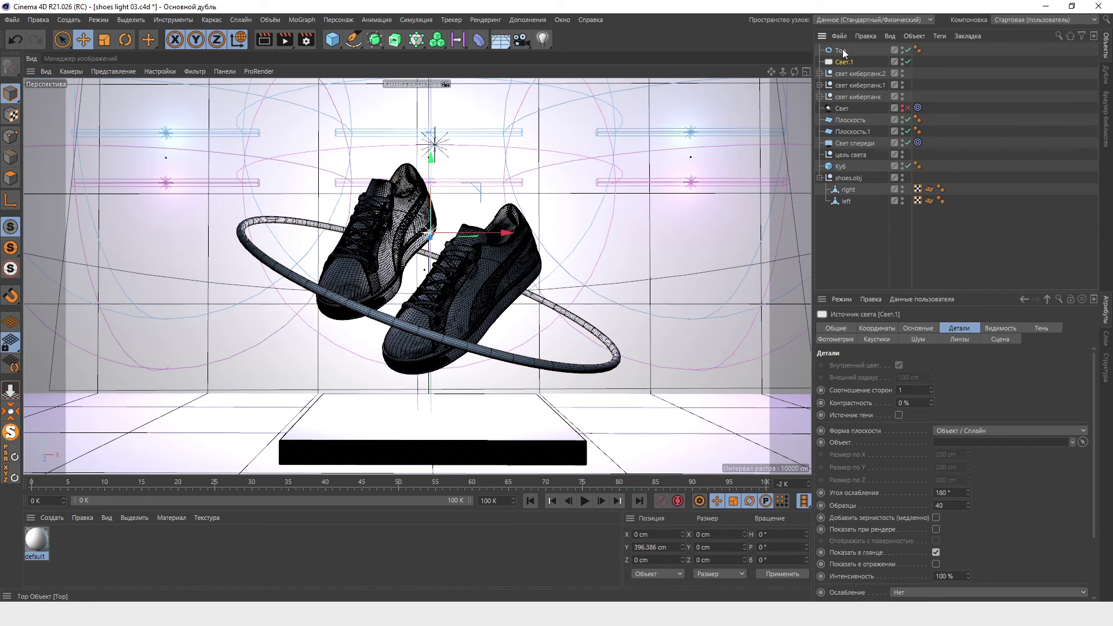
left_click(843, 52)
left_click_drag(929, 257, 985, 443)
mouse_move(985, 444)
left_mouse_down()
mouse_move(1013, 443)
mouse_move(851, 90)
left_mouse_up()
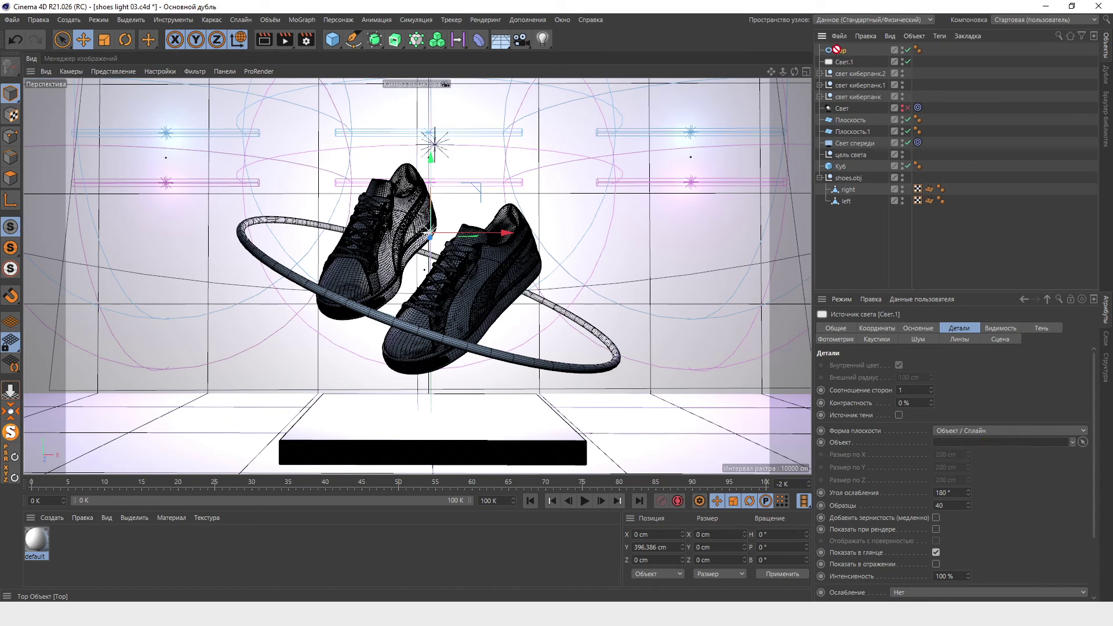
Make the torus an editable polygon object and assign it as Свет.1's shape.
left_click(842, 53)
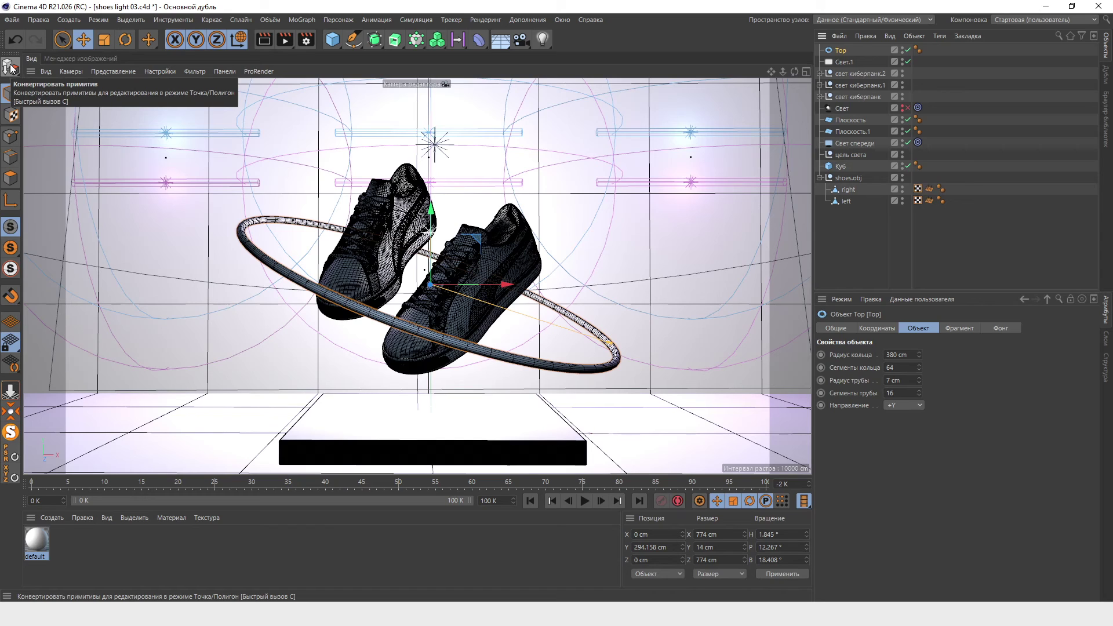
left_click(11, 68)
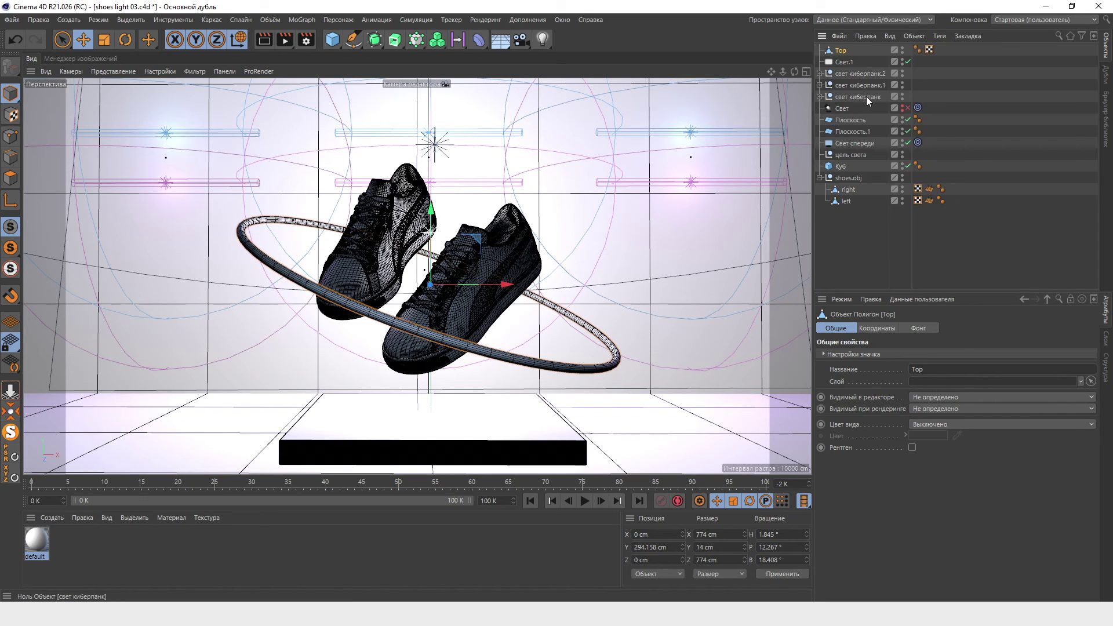
left_click(850, 60)
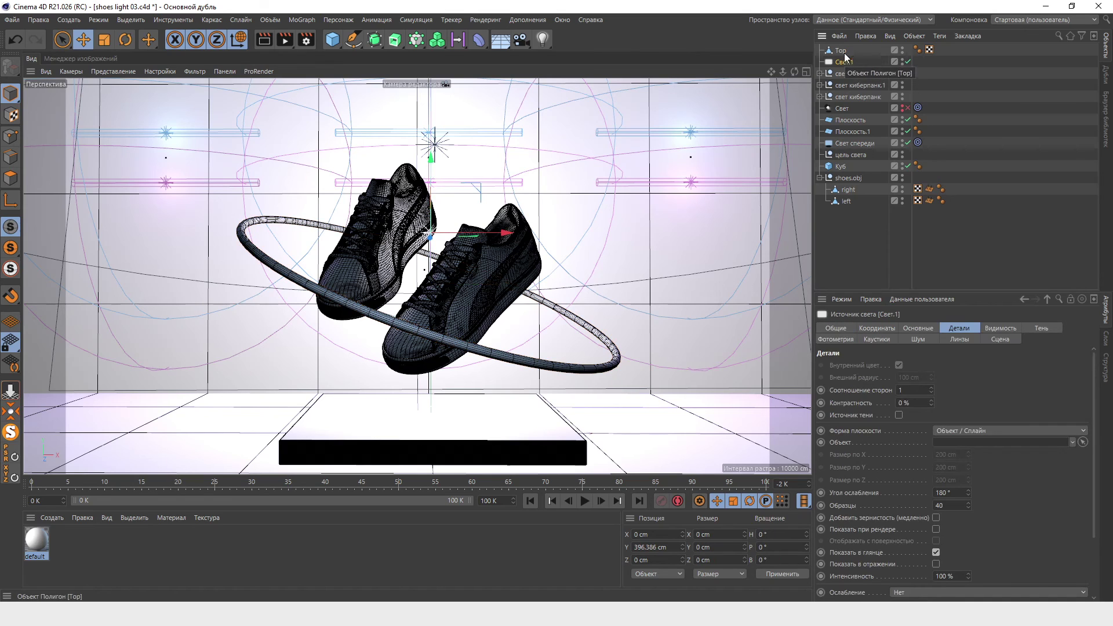
left_click_drag(841, 50, 986, 442)
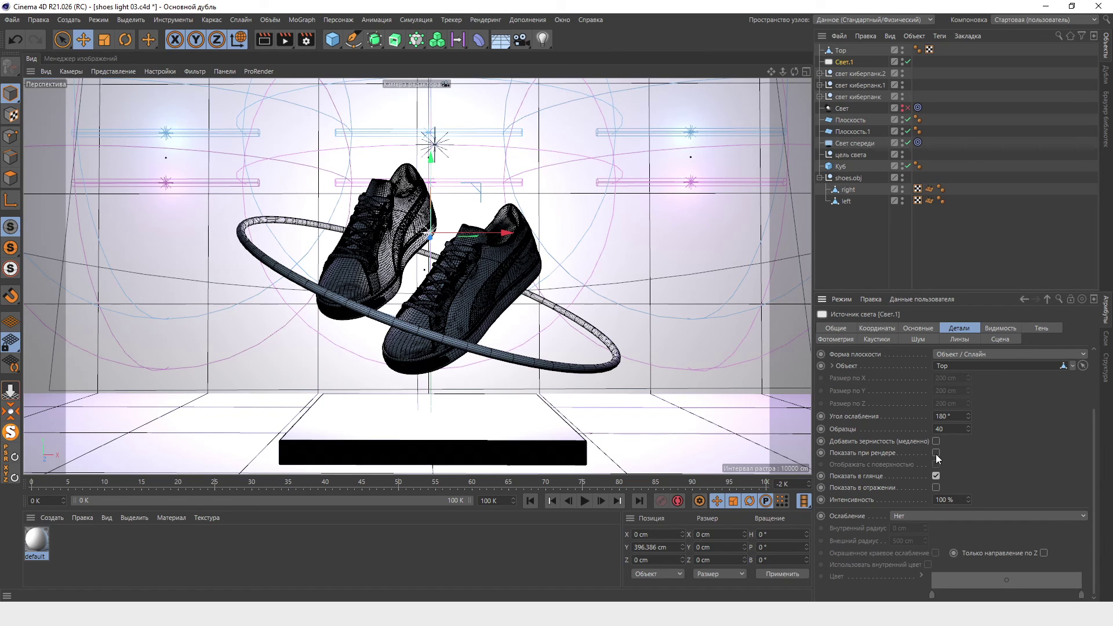
Give Свет.1 Inverse Square Clamped falloff with 500 cm outer radius and test-render it.
left_click(286, 40)
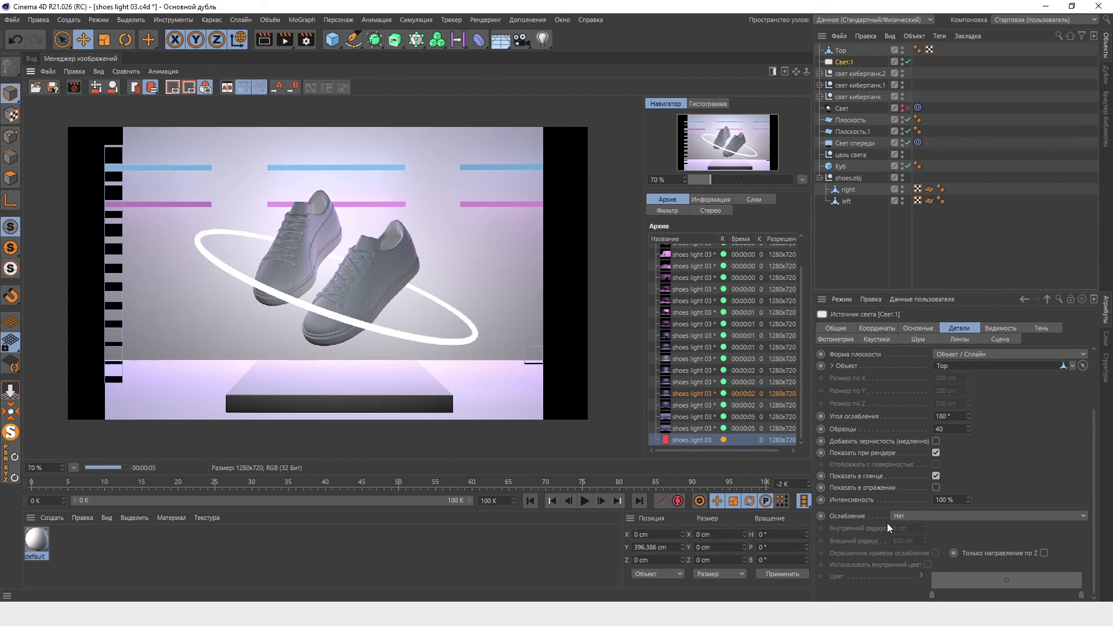
left_click(907, 517)
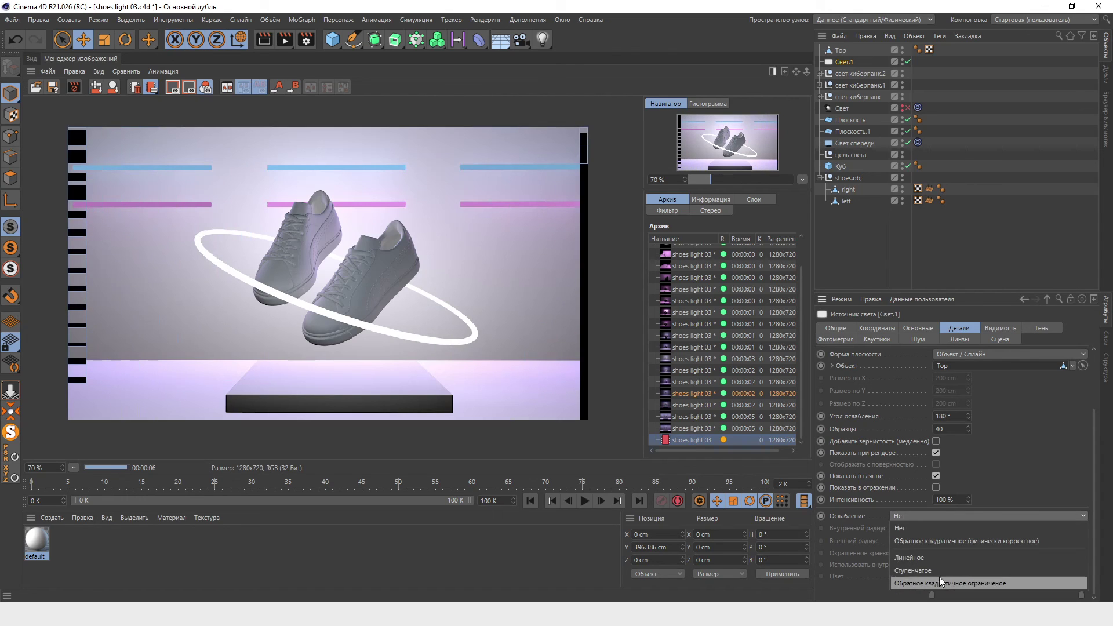
left_click(971, 584)
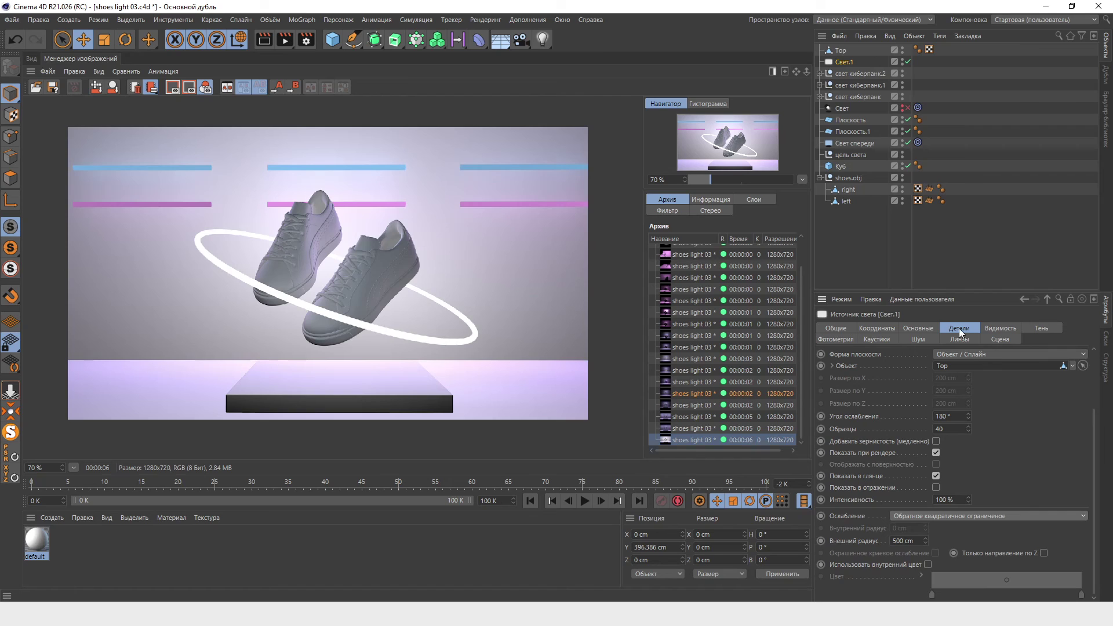
left_click(918, 328)
left_click(285, 40)
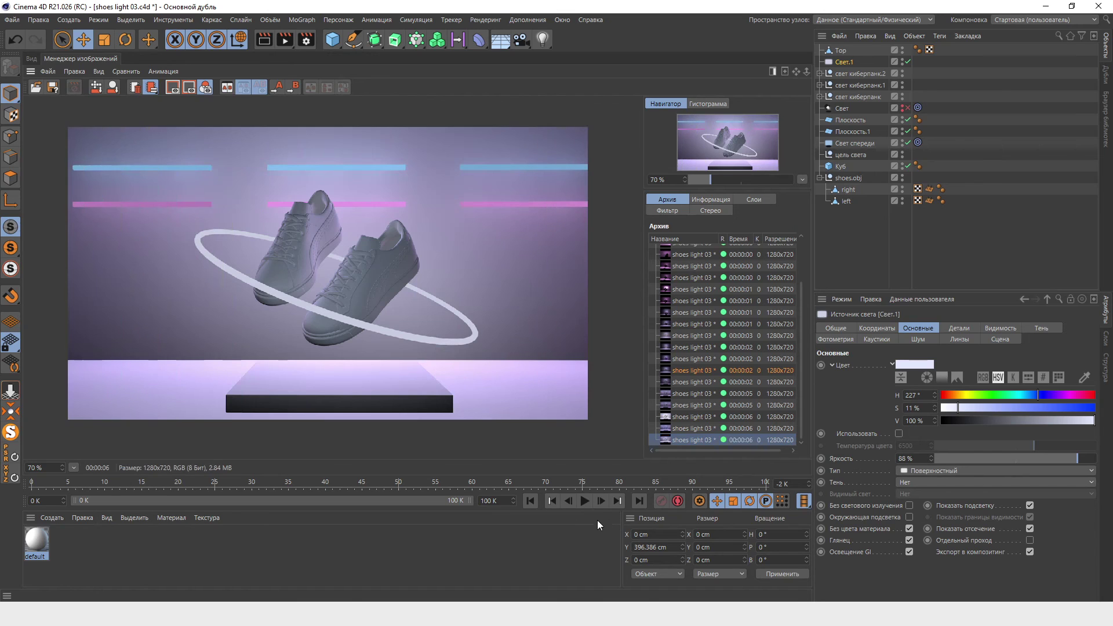
left_click(1060, 225)
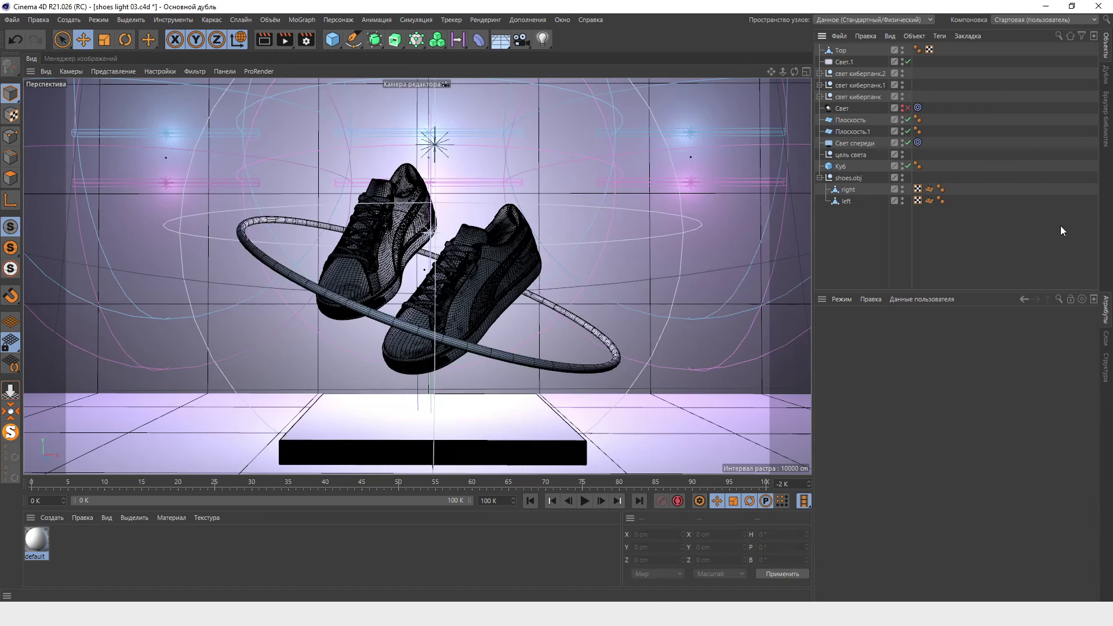
Turn off the ring and cyberpunk lights and add a new distant light.
left_click(908, 62)
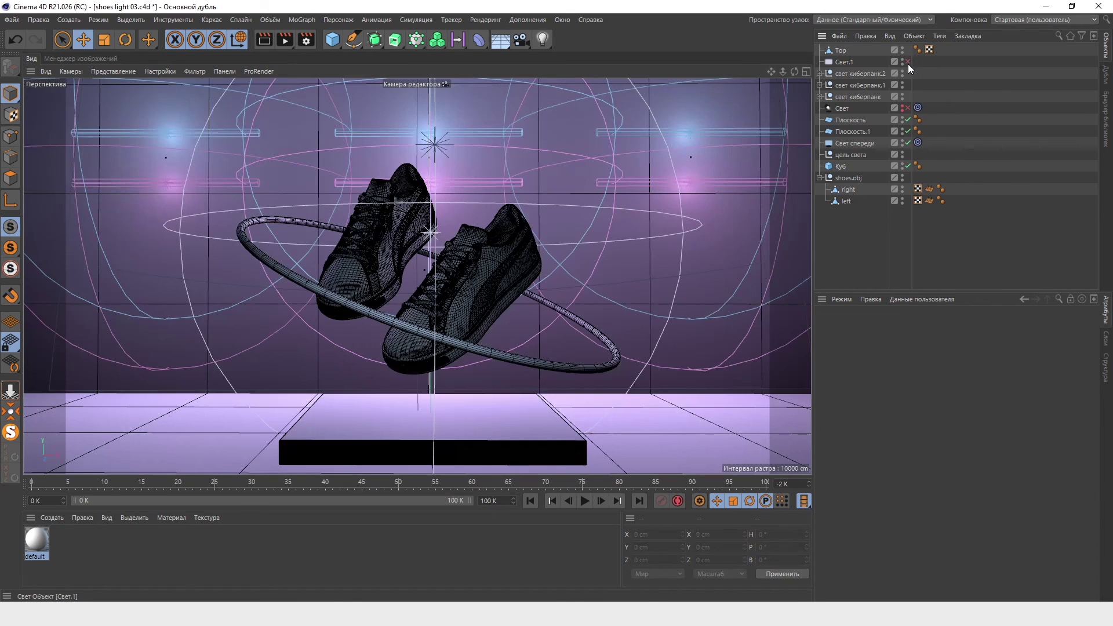
left_click_drag(902, 72, 903, 96)
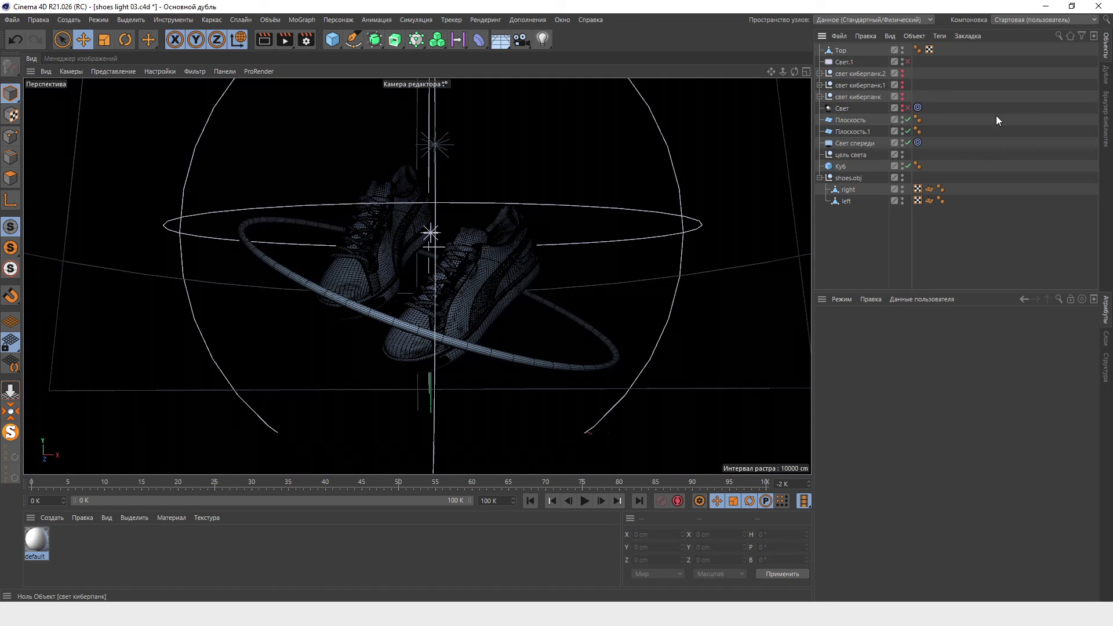
left_click(544, 39)
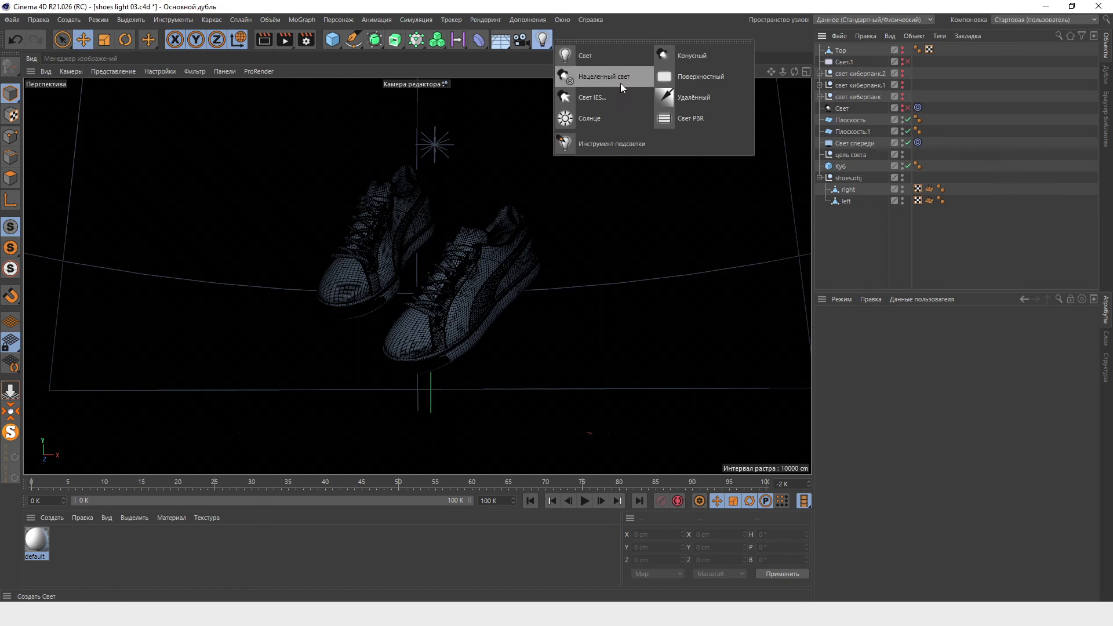
left_click(714, 98)
scroll(594, 241, "down", 3)
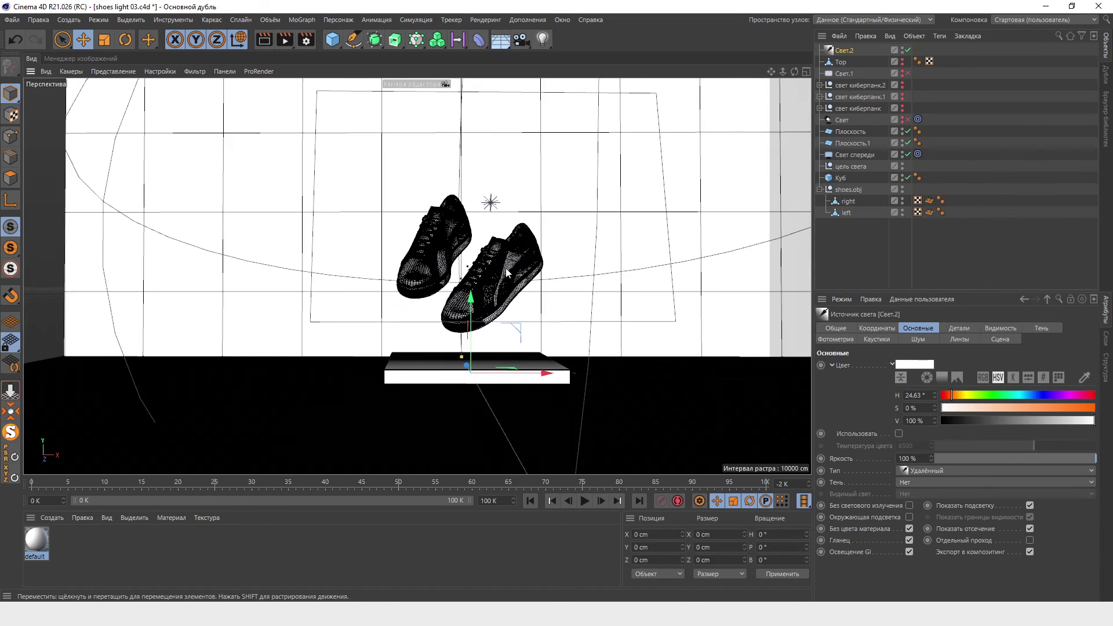
mouse_move(477, 290)
left_mouse_down()
mouse_move(491, 189)
mouse_move(460, 233)
mouse_move(327, 214)
mouse_move(336, 242)
mouse_move(512, 163)
mouse_move(367, 185)
left_mouse_up()
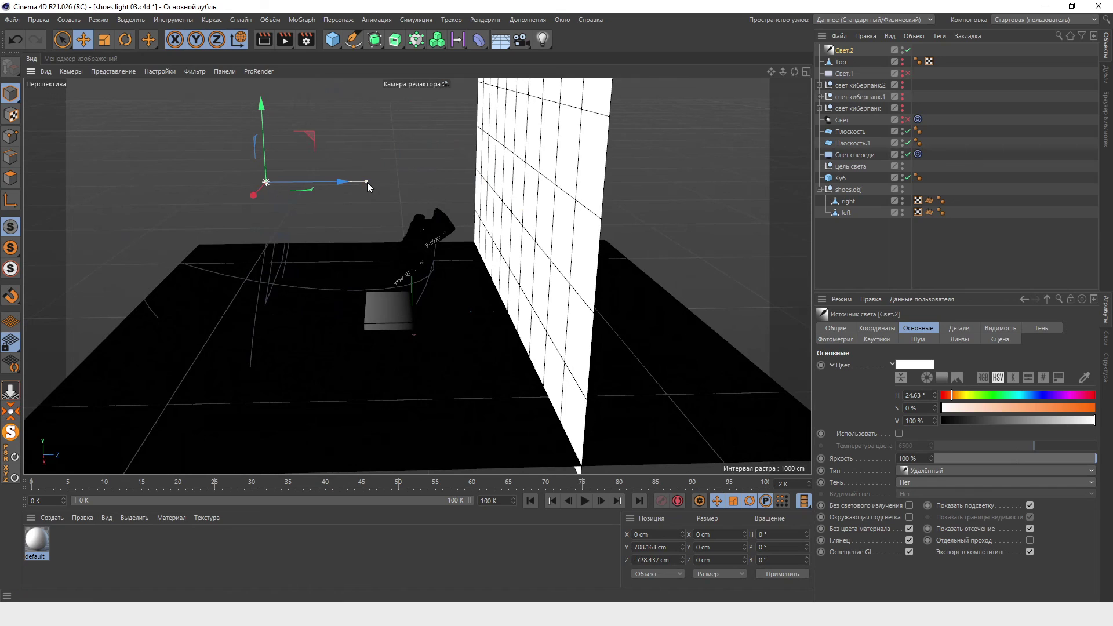
Raise the distant light to about Y 899 cm and tilt it down to −46° pitch.
left_click_drag(263, 152, 261, 113)
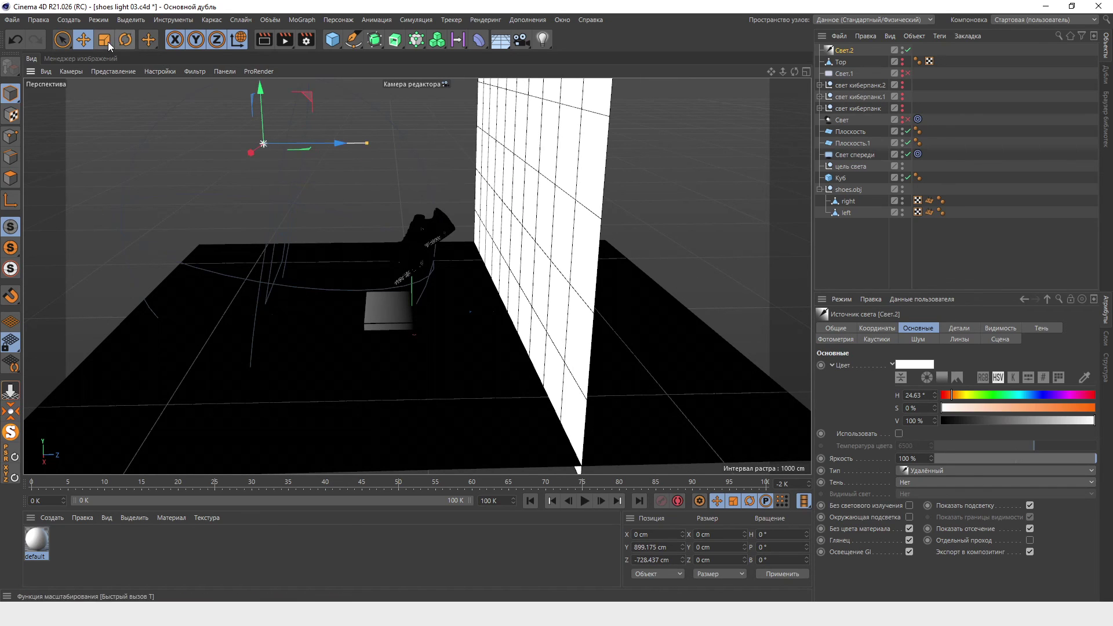
left_click(126, 39)
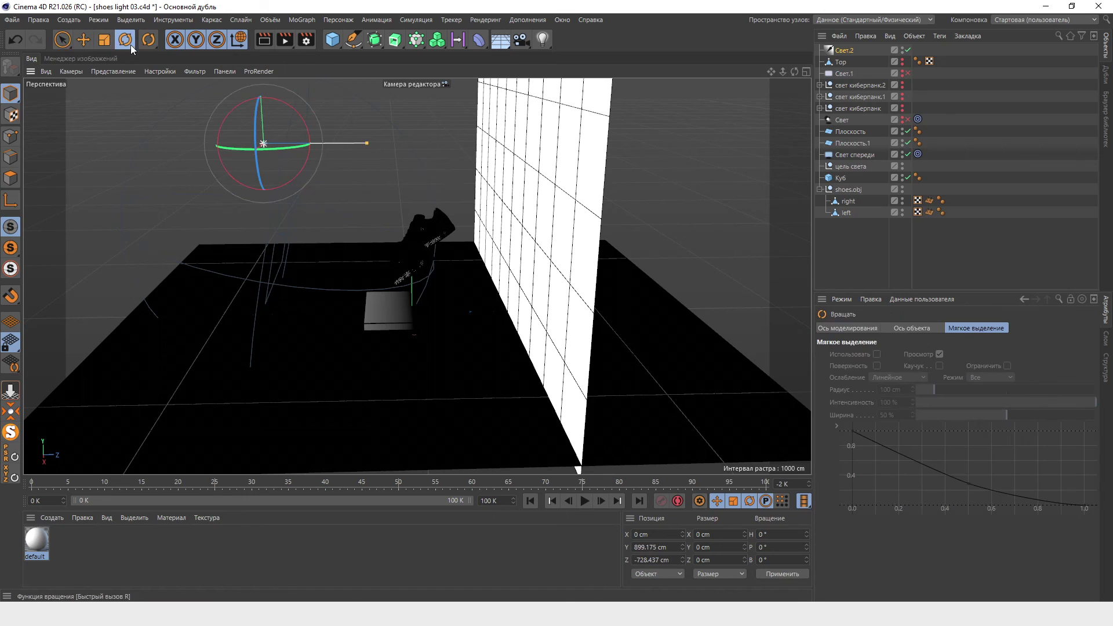
left_click_drag(296, 114, 314, 155)
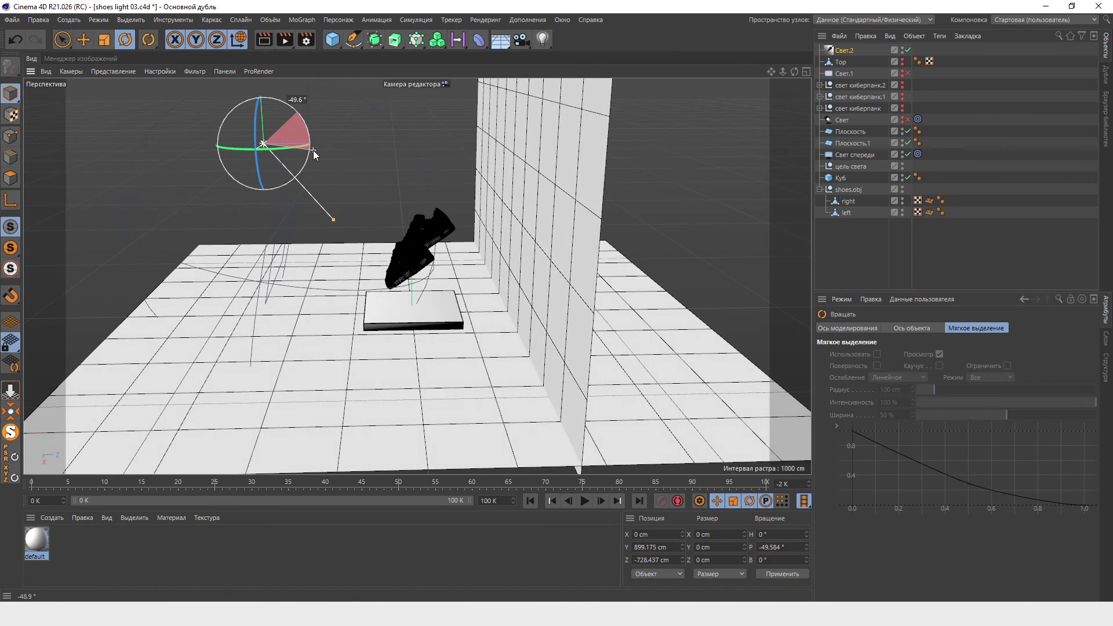
left_click_drag(313, 151, 311, 158)
mouse_move(285, 205)
left_mouse_down("alt")
mouse_move(339, 316)
mouse_move(488, 311)
mouse_move(413, 328)
mouse_move(273, 315)
mouse_move(391, 338)
mouse_move(145, 232)
mouse_move(149, 213)
mouse_move(301, 248)
mouse_move(316, 280)
left_mouse_up("alt")
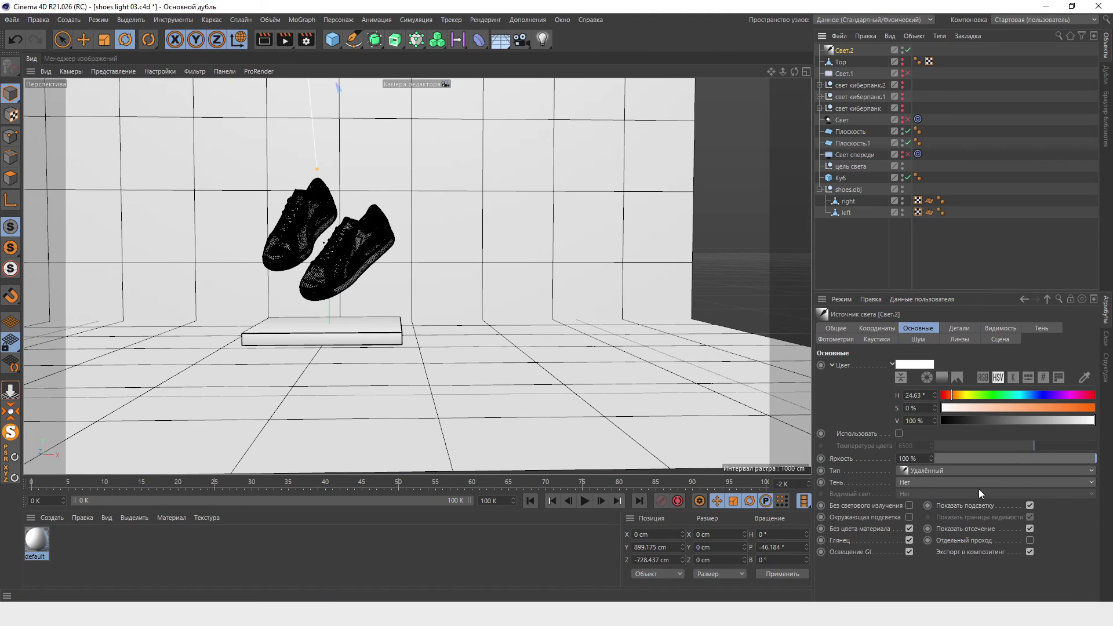
Set the distant light's shadow to Area and raise its colour saturation to 6% for a warm tint.
left_click(969, 486)
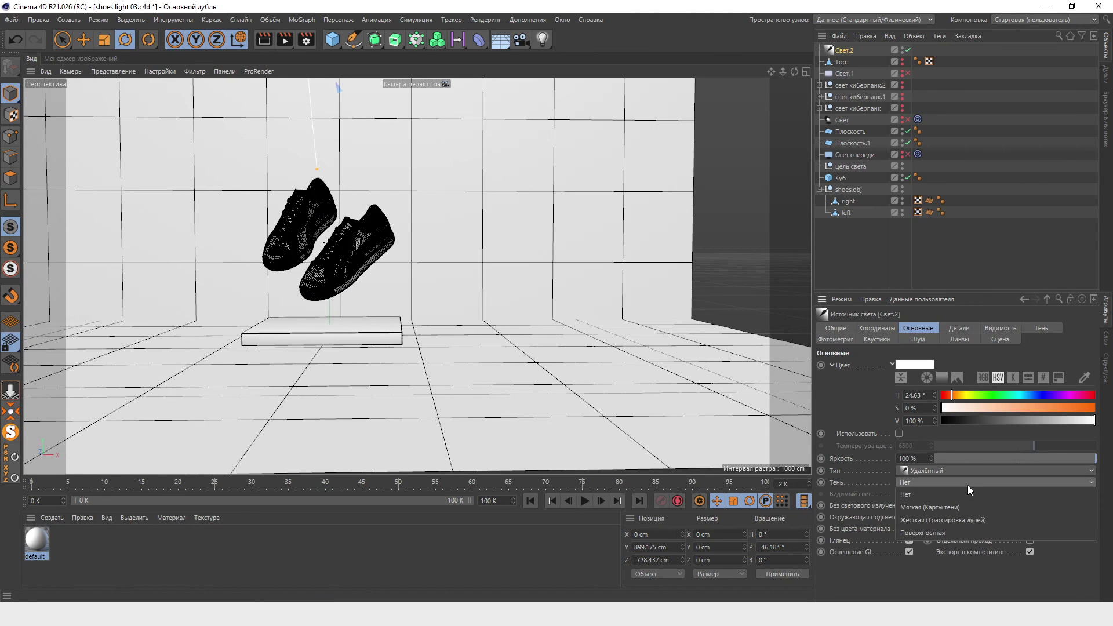
left_click(969, 530)
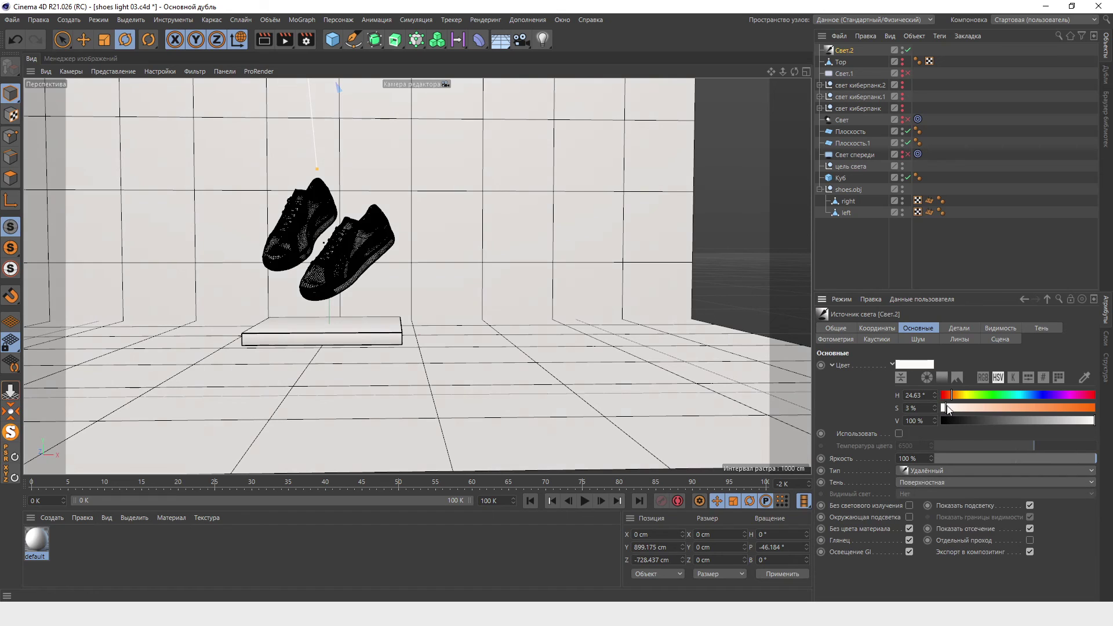
left_click(949, 410)
left_click_drag(948, 409, 952, 410)
Frame the shoes, render a test image to the Picture Viewer, and return to the viewport.
left_click_drag(404, 259, 458, 317, "alt")
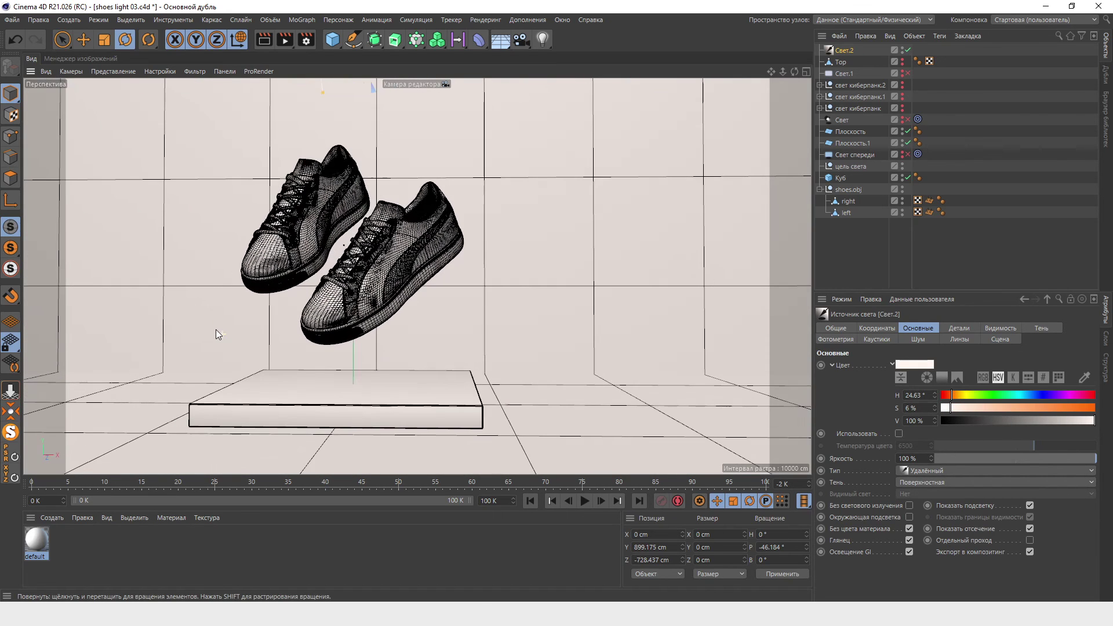
left_click_drag(459, 318, 479, 410, "alt")
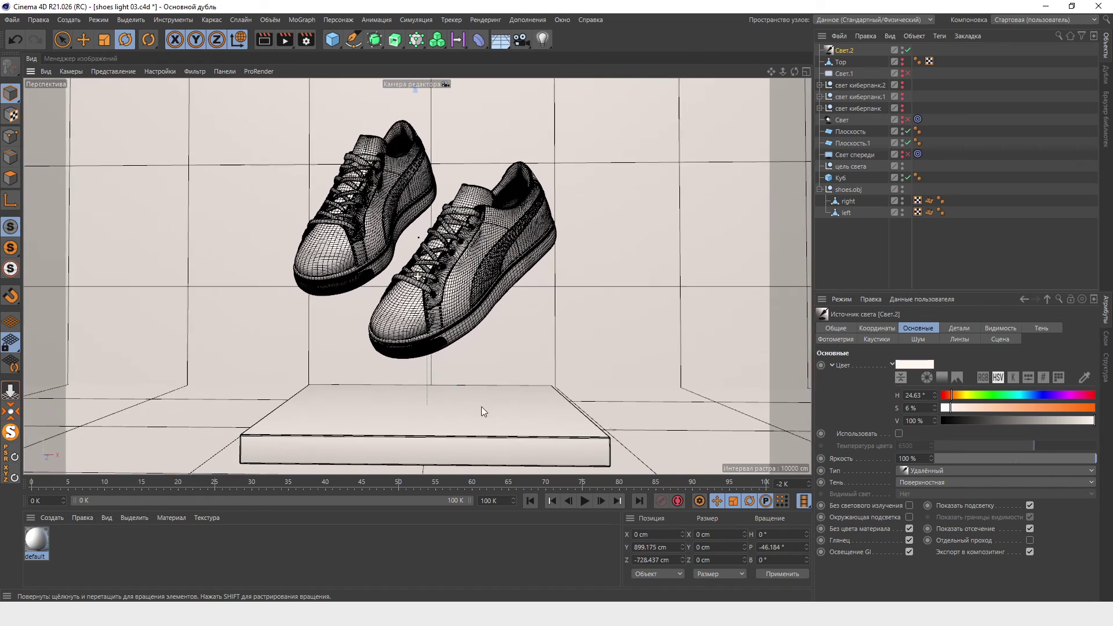
left_click(285, 40)
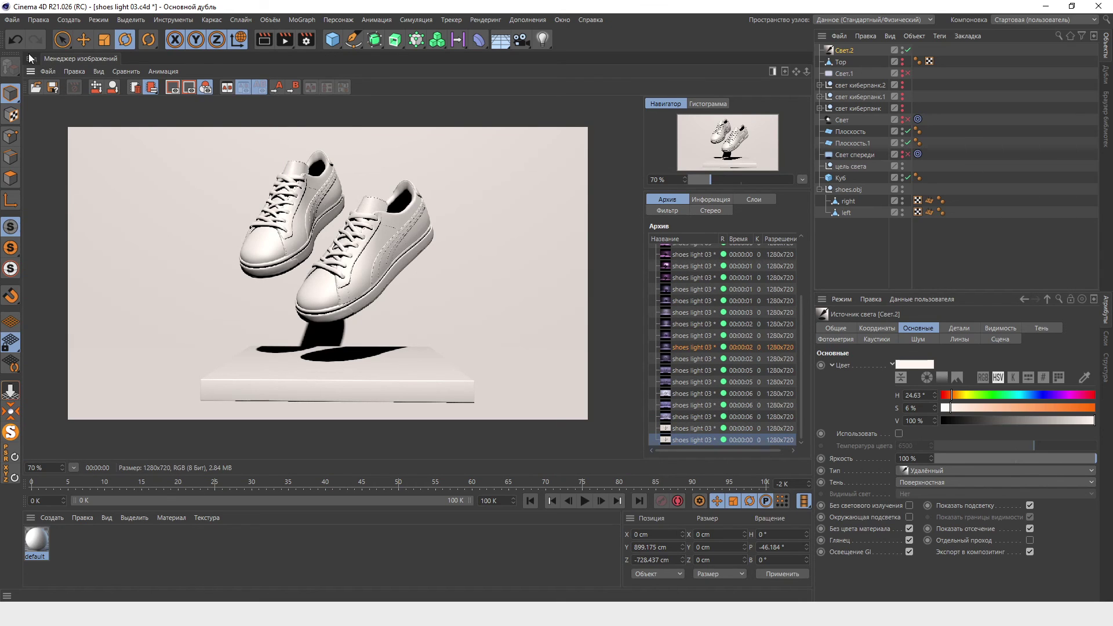
left_click(32, 58)
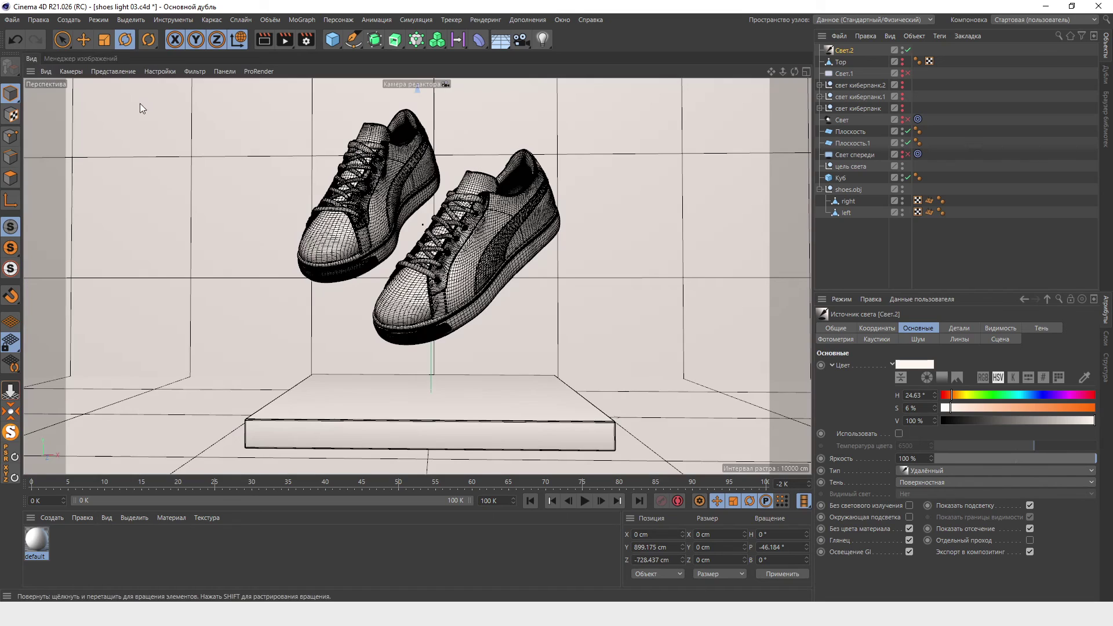